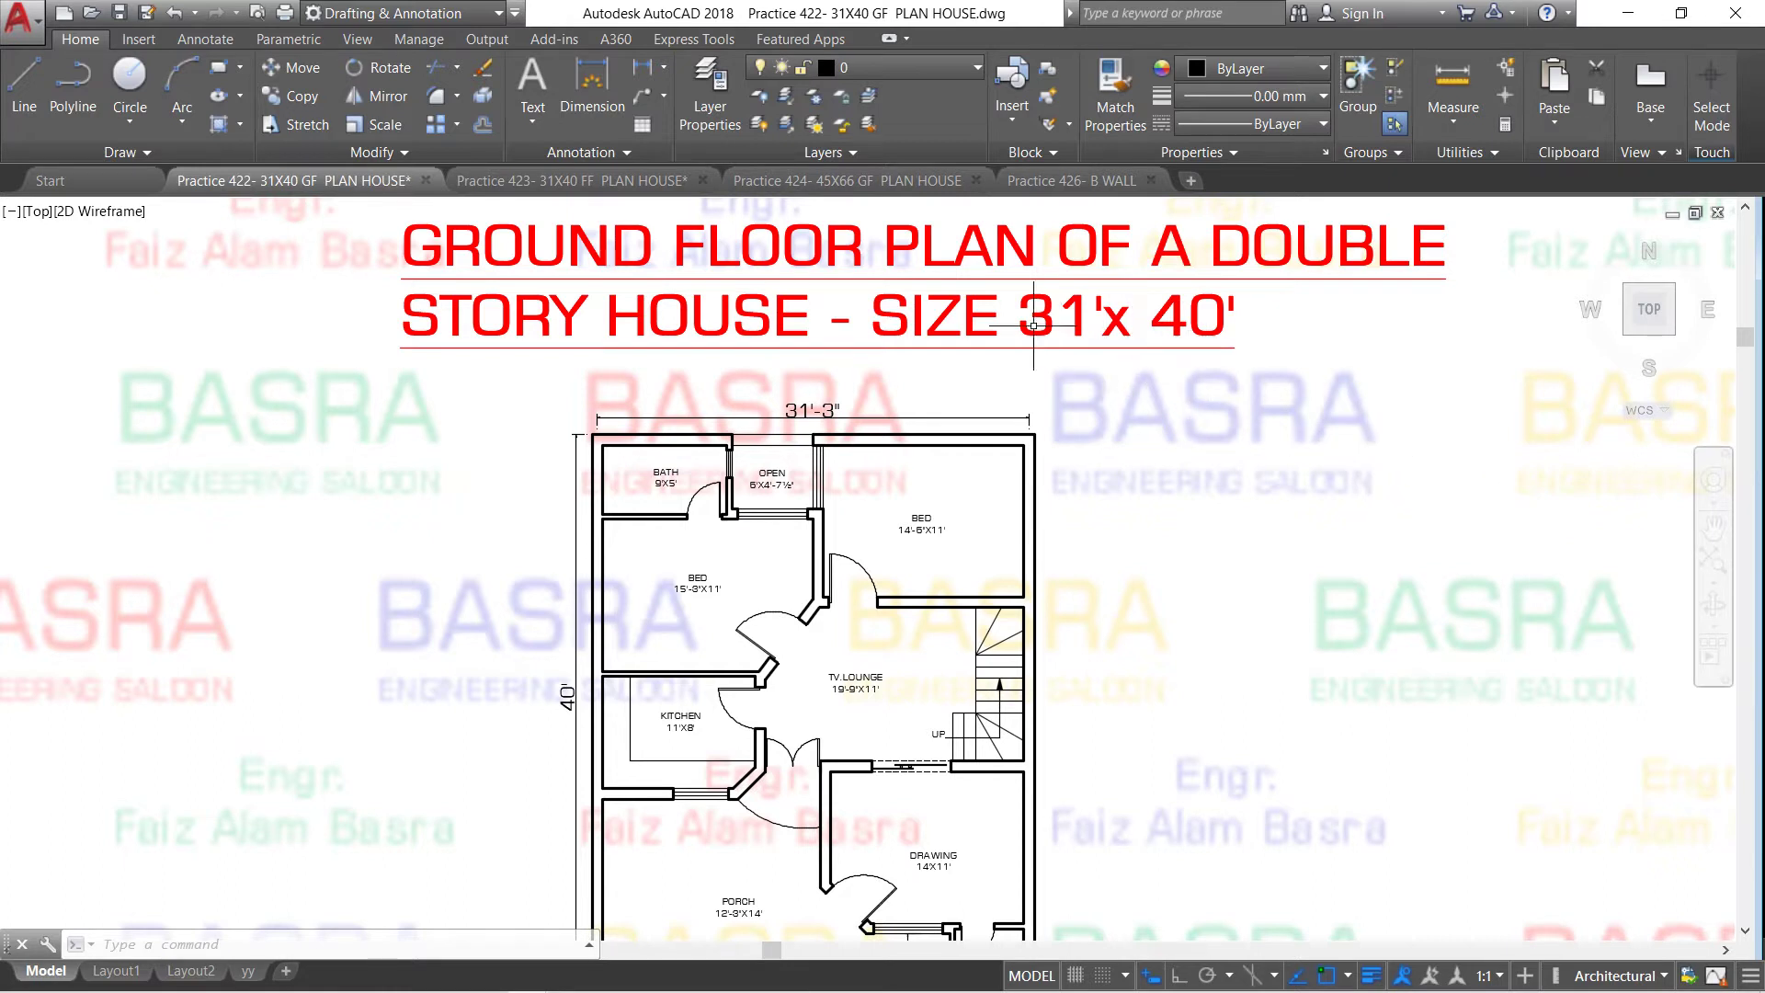
# Pan and zoom across the ground floor plan to look over the top wall
pyautogui.click(1712, 526)
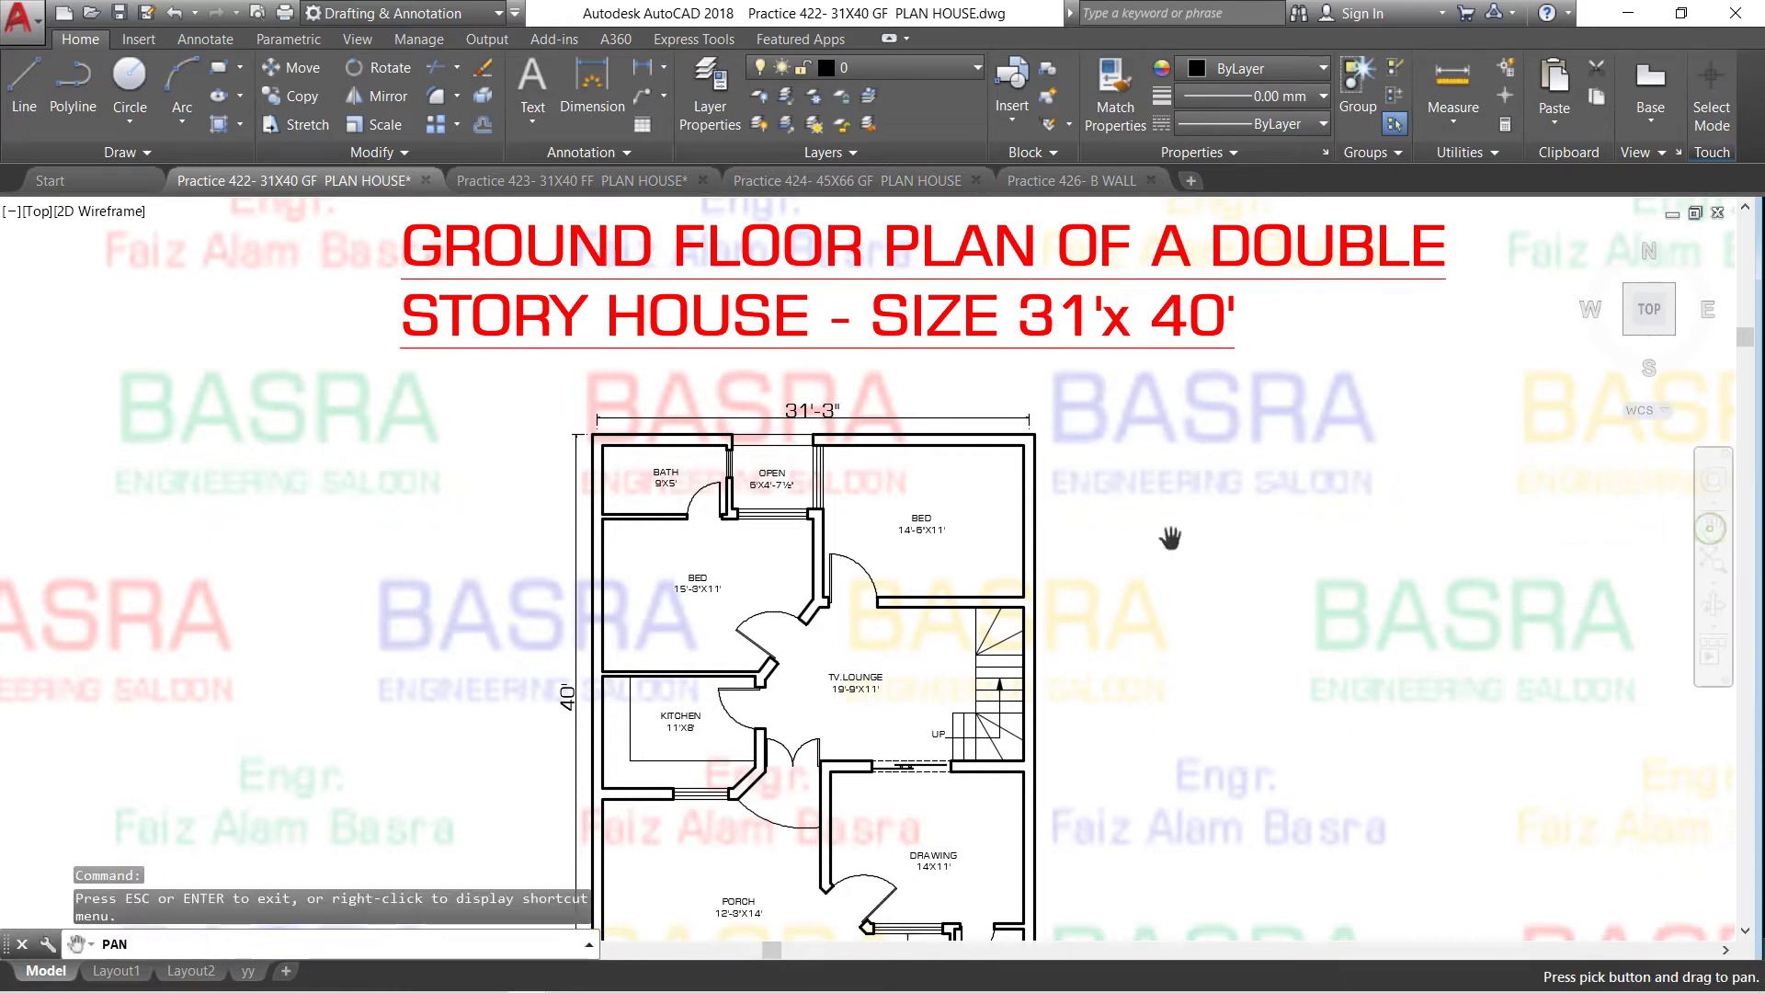
pyautogui.scroll(2, 731, 536)
pyautogui.moveTo(726, 466); pyautogui.dragTo(665, 449)
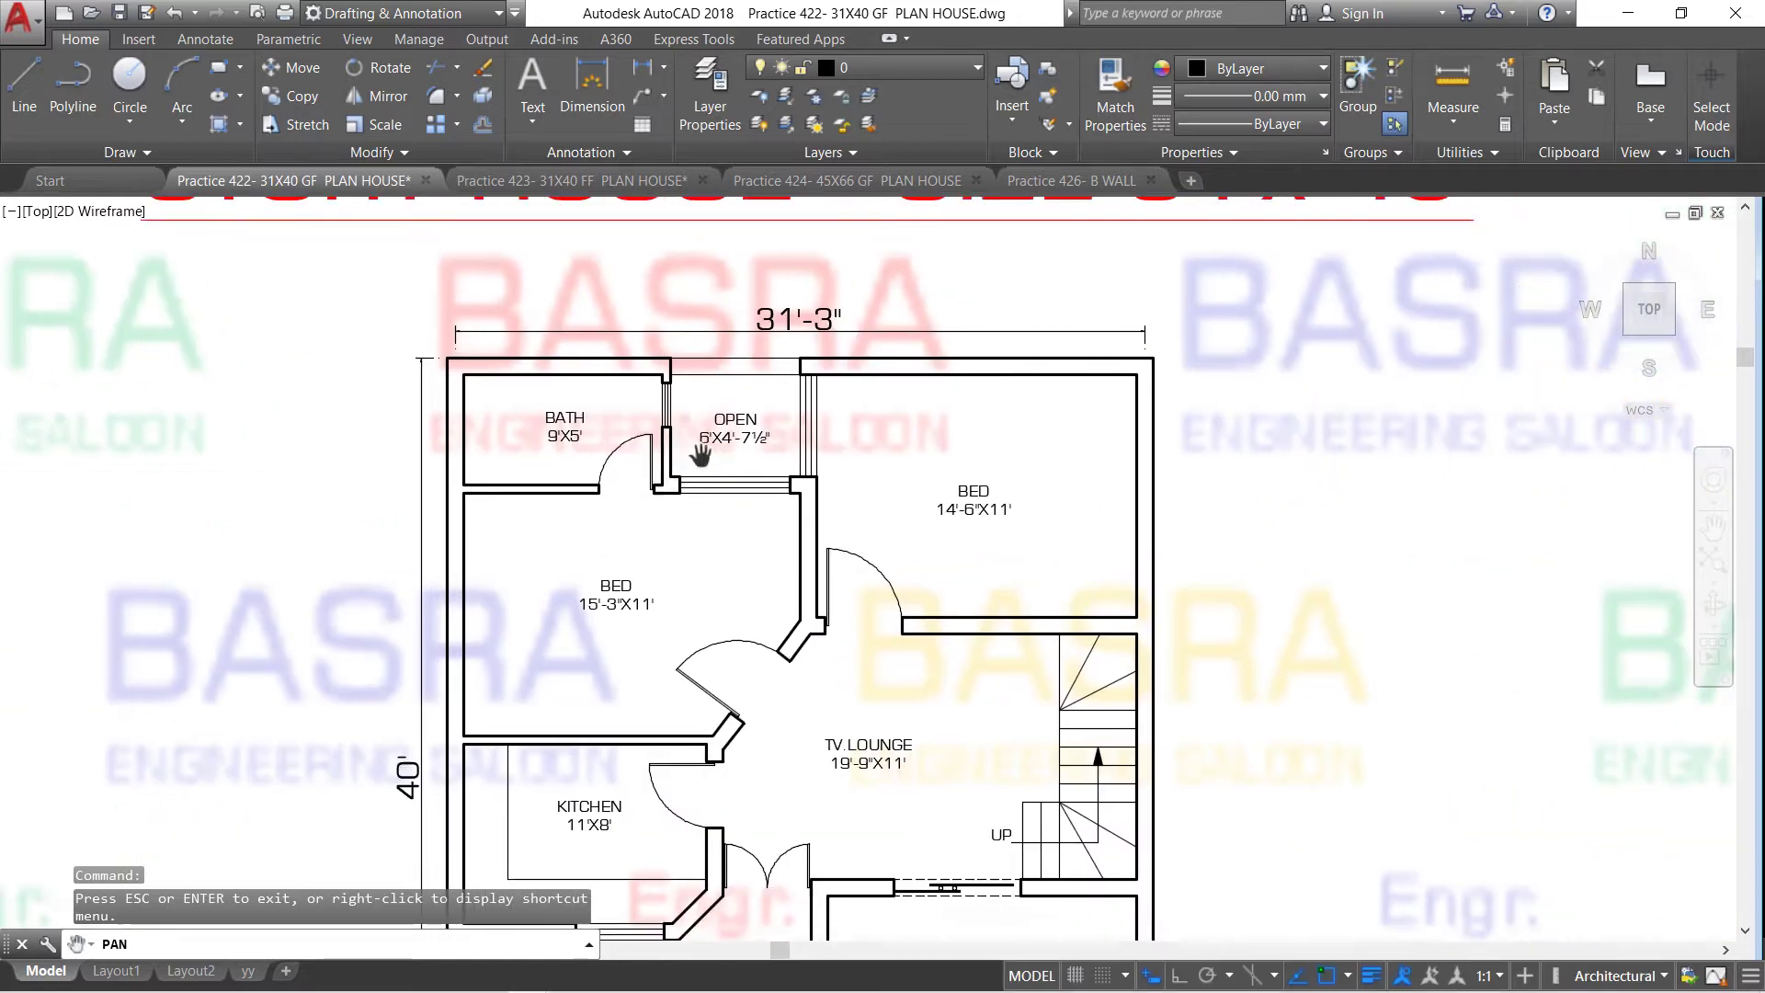
pyautogui.scroll(2, 932, 365)
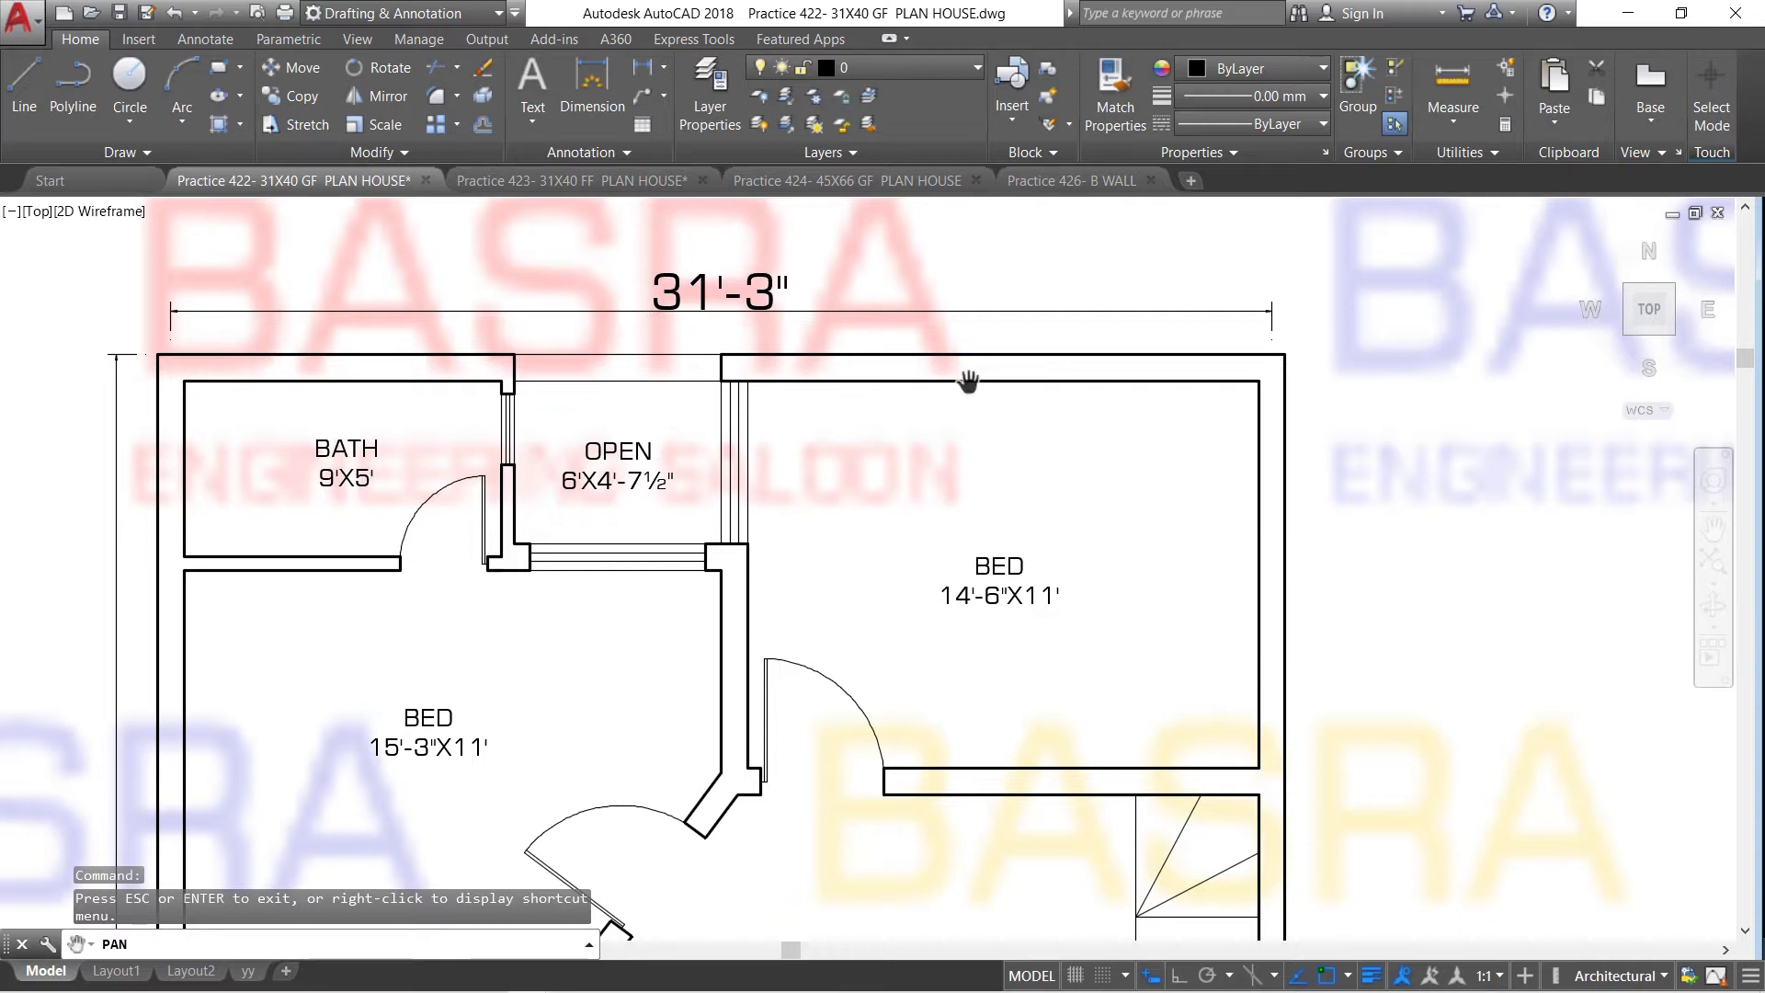
pyautogui.scroll(-2, 832, 464)
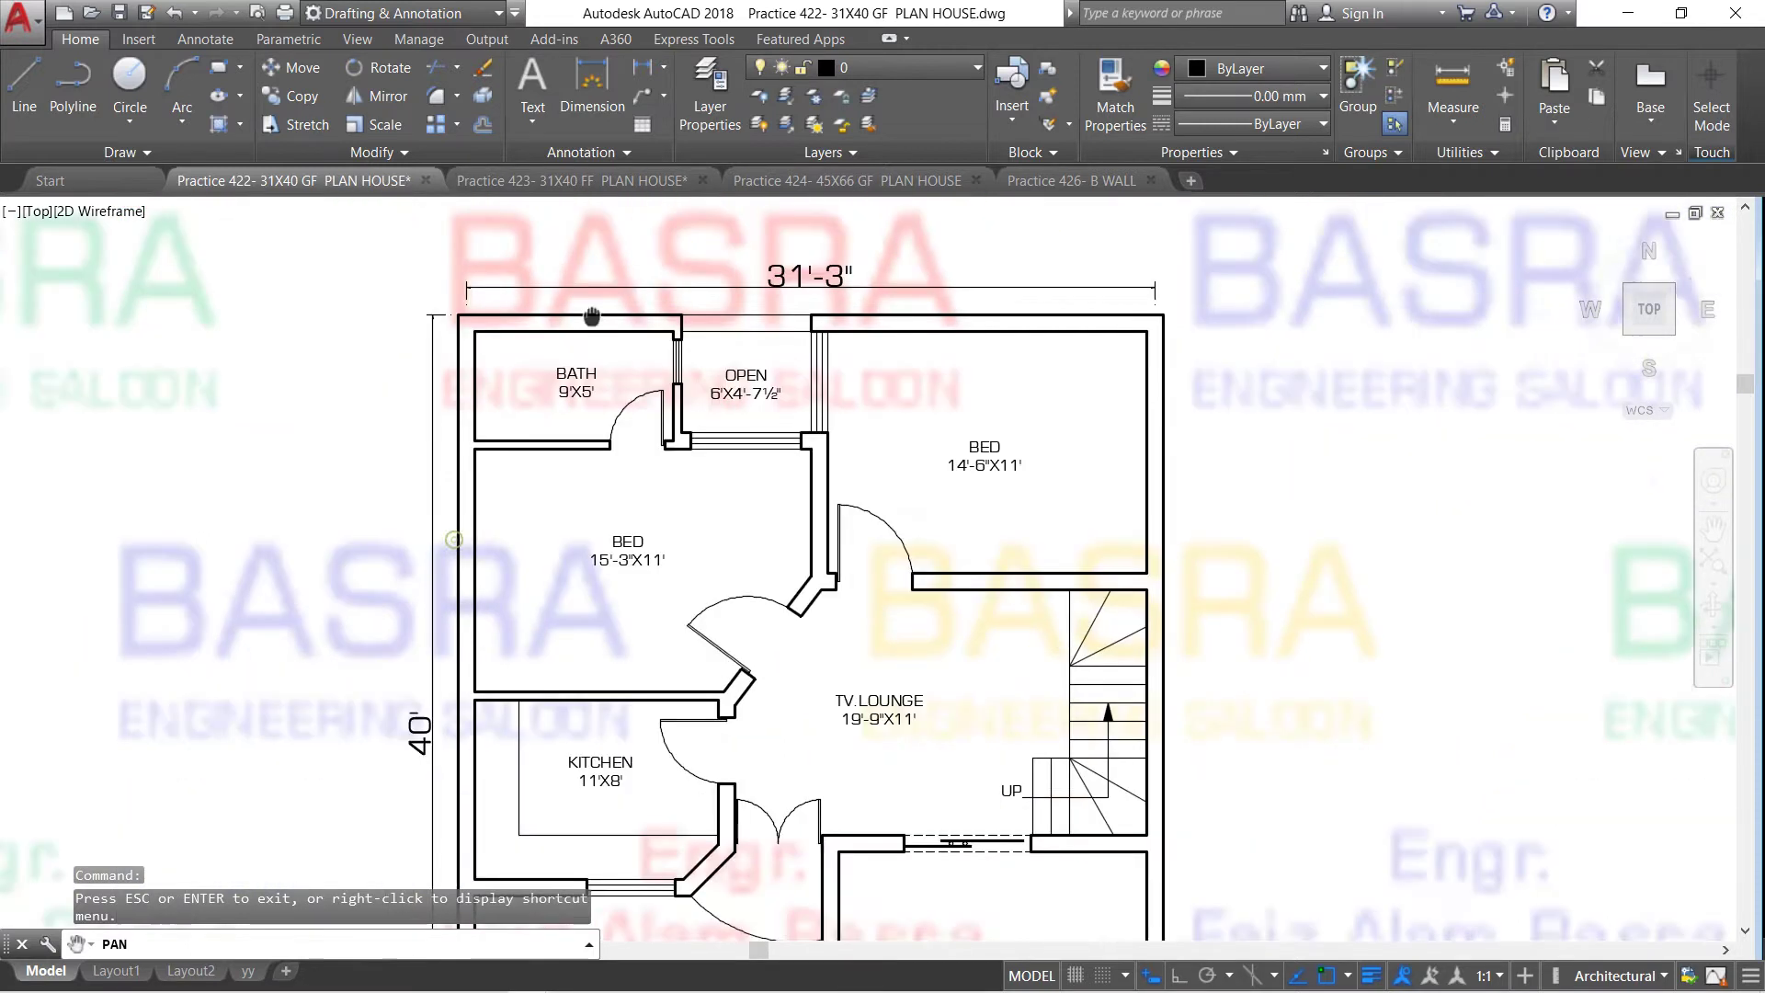
# Pan down past the kitchen and zoom in on the porch's lower-left corner
pyautogui.moveTo(452, 533); pyautogui.dragTo(489, 295)
pyautogui.moveTo(612, 505)
pyautogui.mouseDown()
pyautogui.moveTo(720, 255)
pyautogui.moveTo(634, 387)
pyautogui.mouseUp()
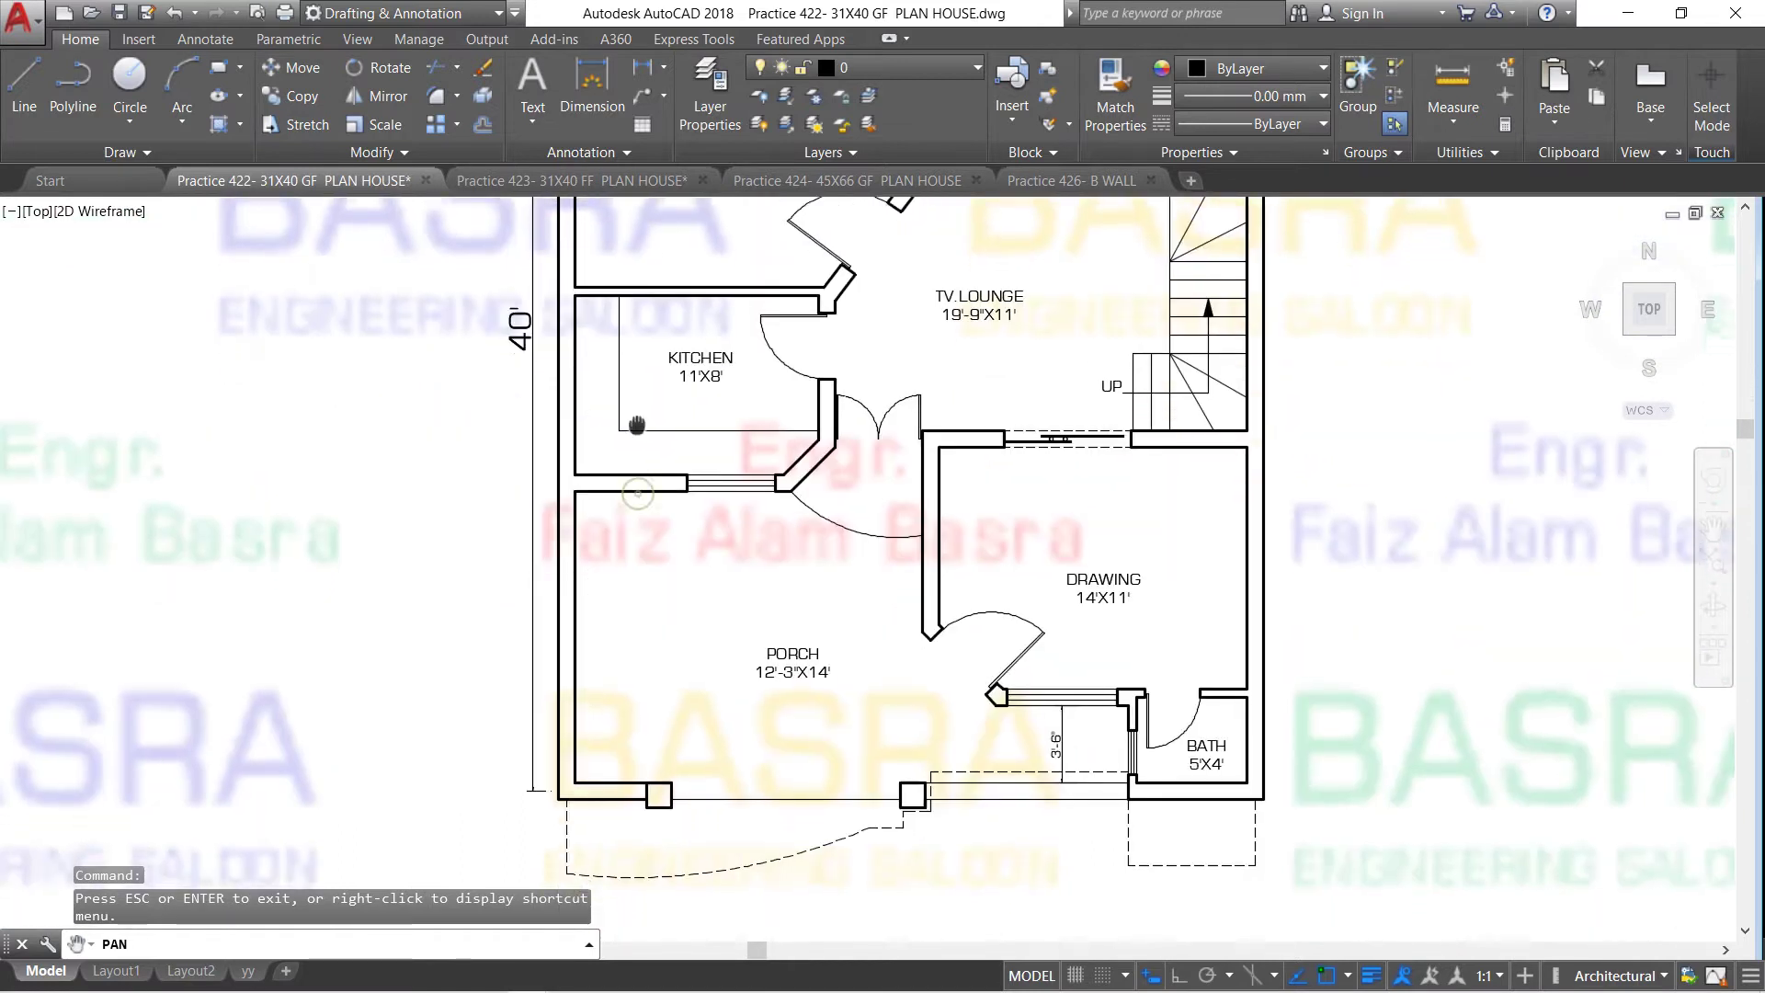
pyautogui.scroll(3, 609, 604)
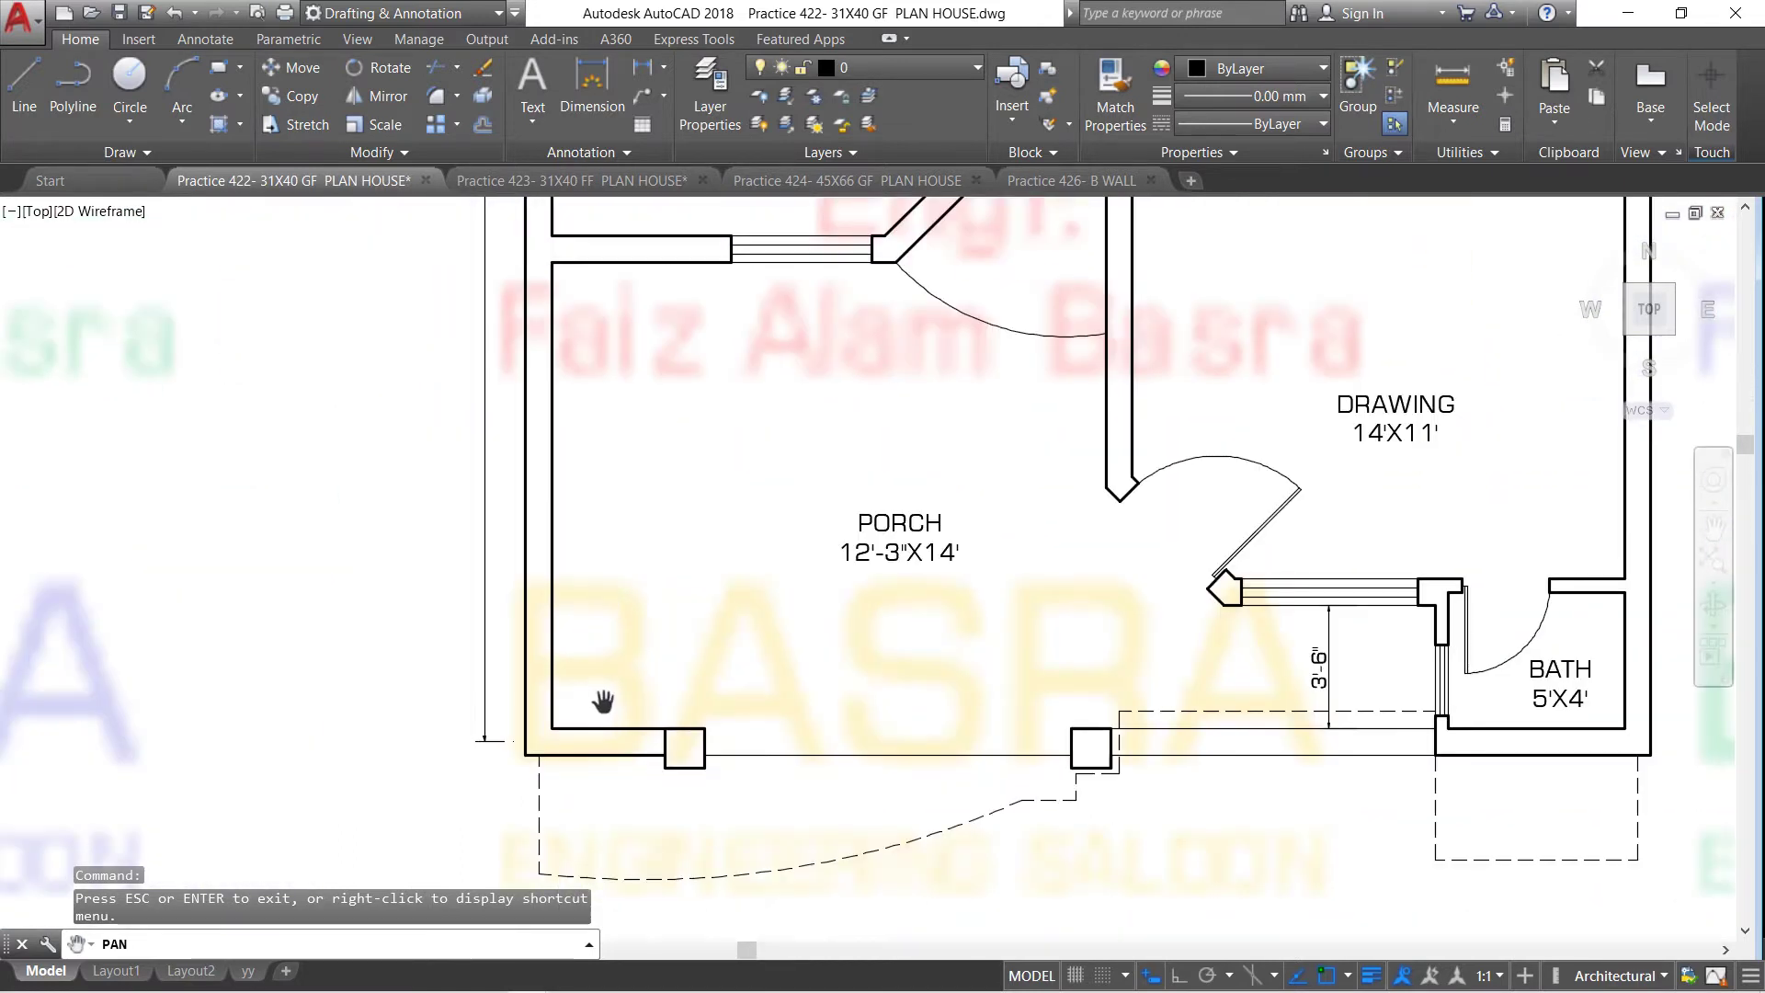
pyautogui.scroll(2, 603, 702)
pyautogui.moveTo(592, 583); pyautogui.dragTo(587, 440)
pyautogui.rightClick(450, 319)
# Move the 40' vertical dimension down so its lower end meets the porch's bottom-left wall corner
pyautogui.click(492, 333)
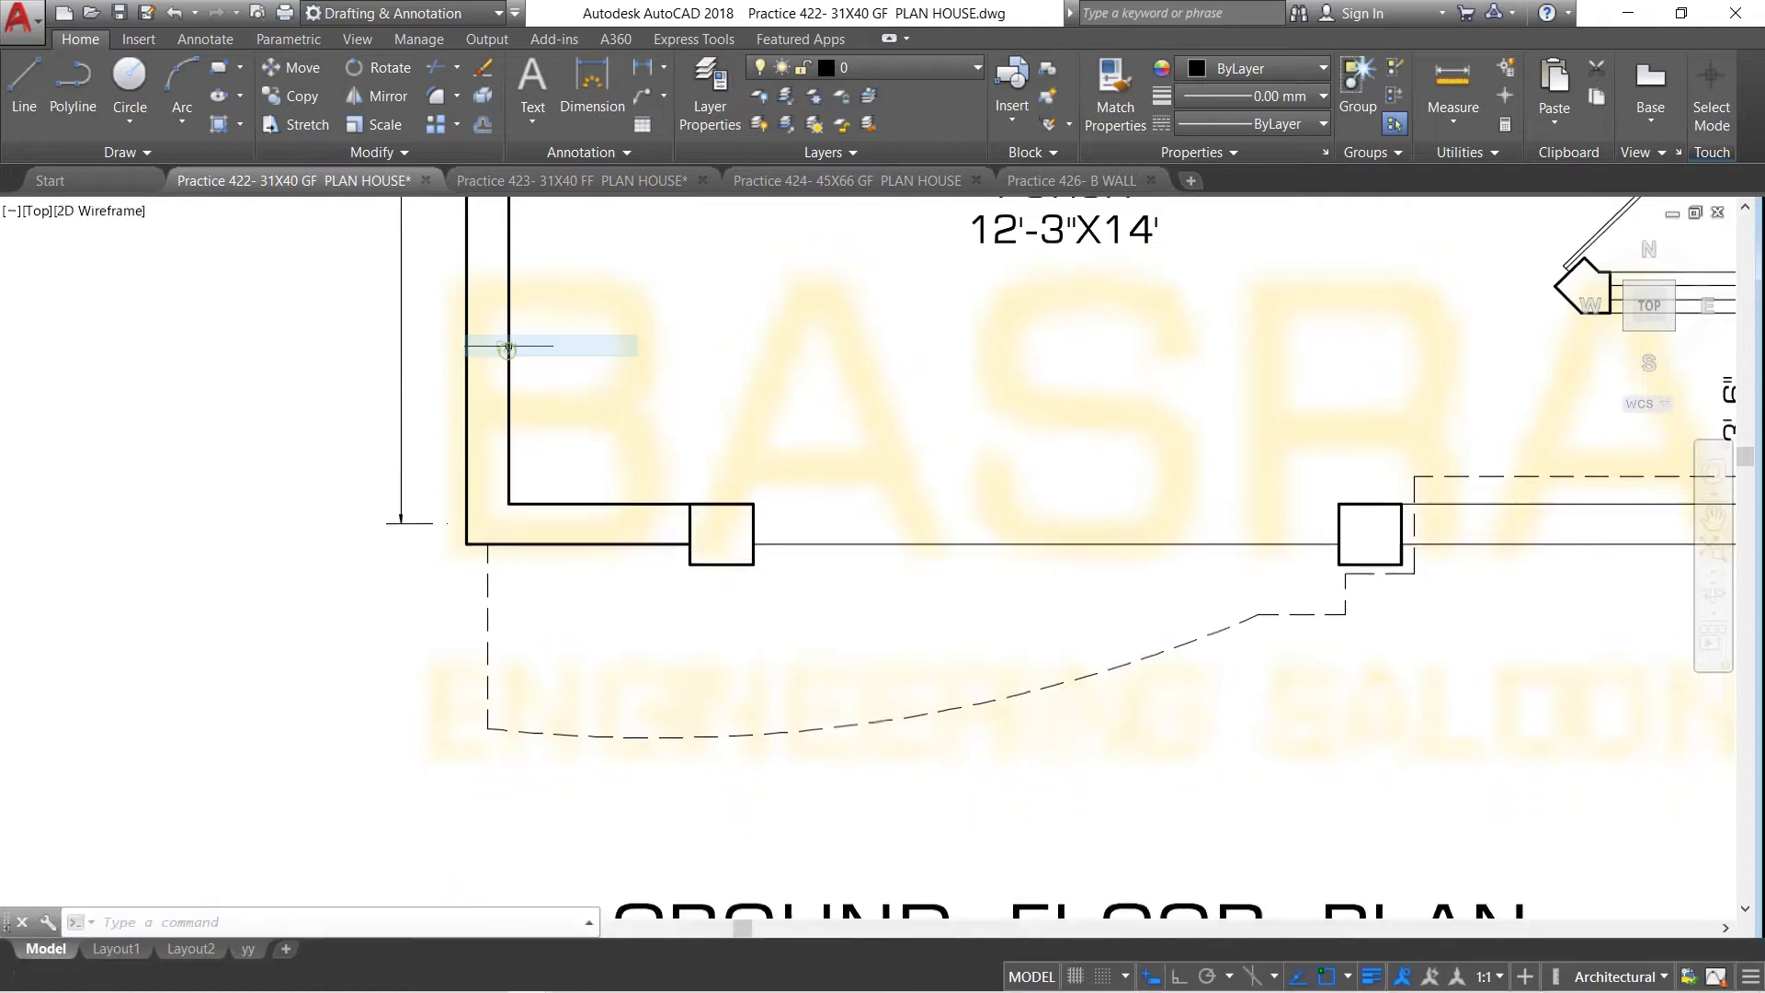
pyautogui.click(292, 68)
pyautogui.click(400, 387)
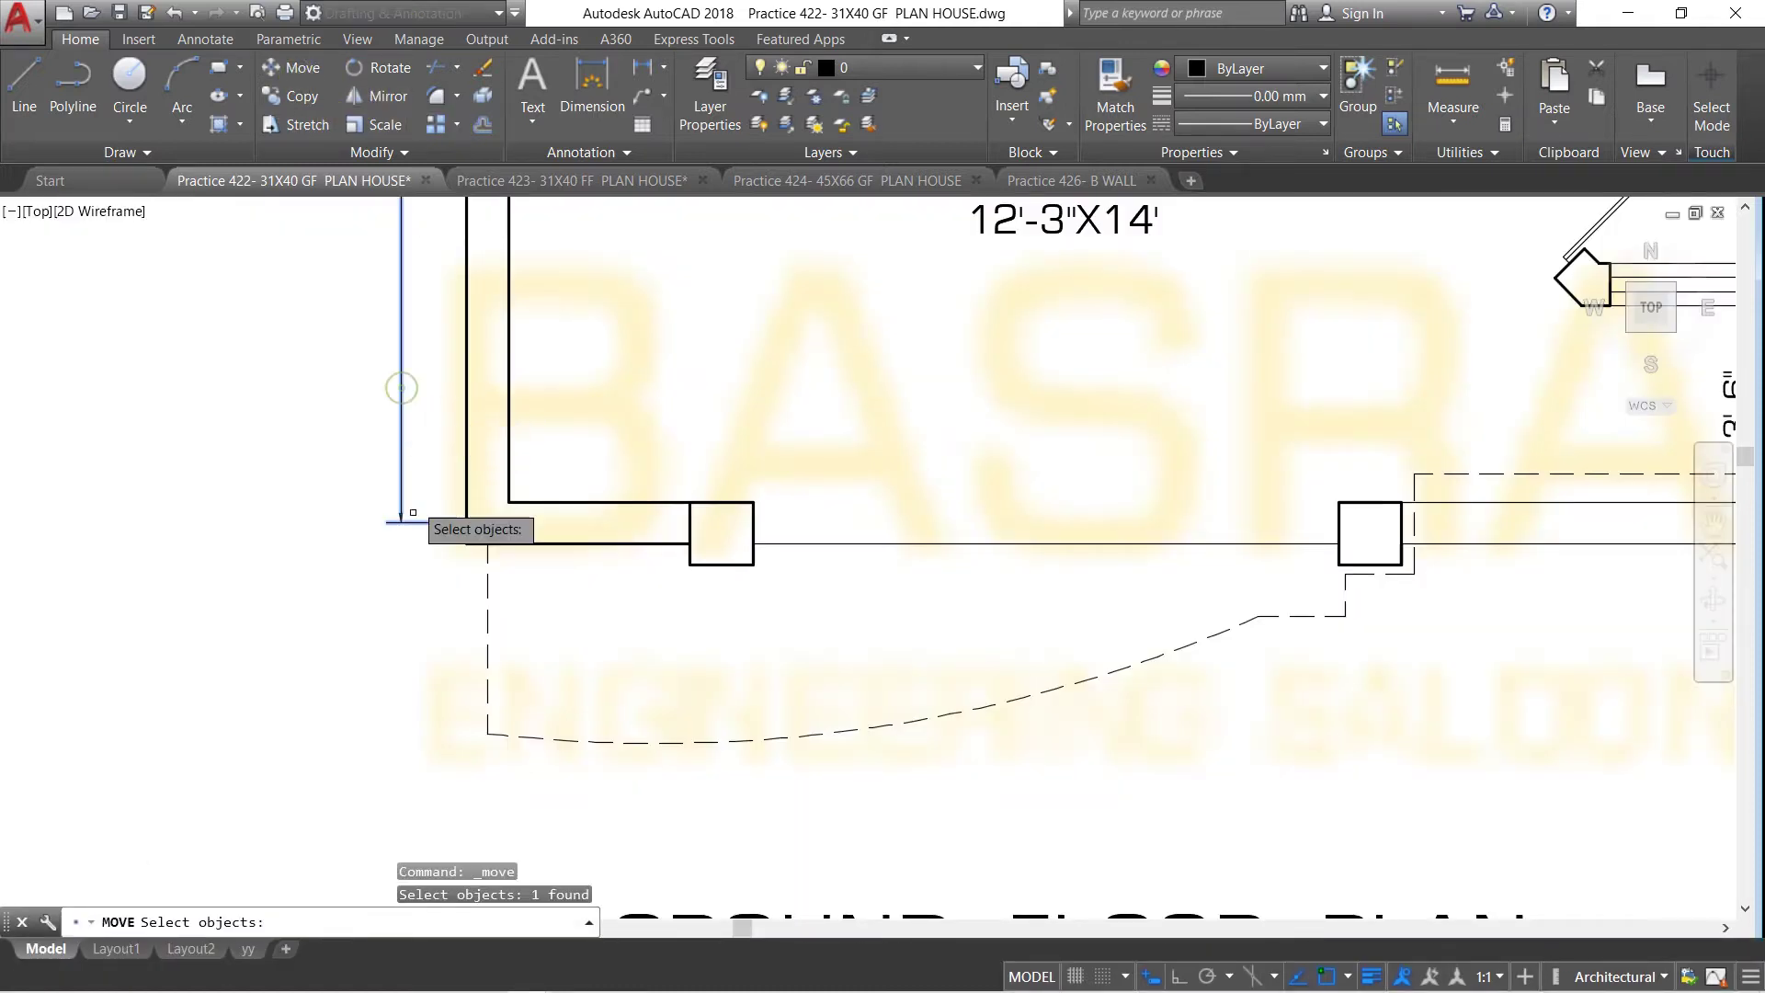
pyautogui.press('Return')
pyautogui.click(407, 562)
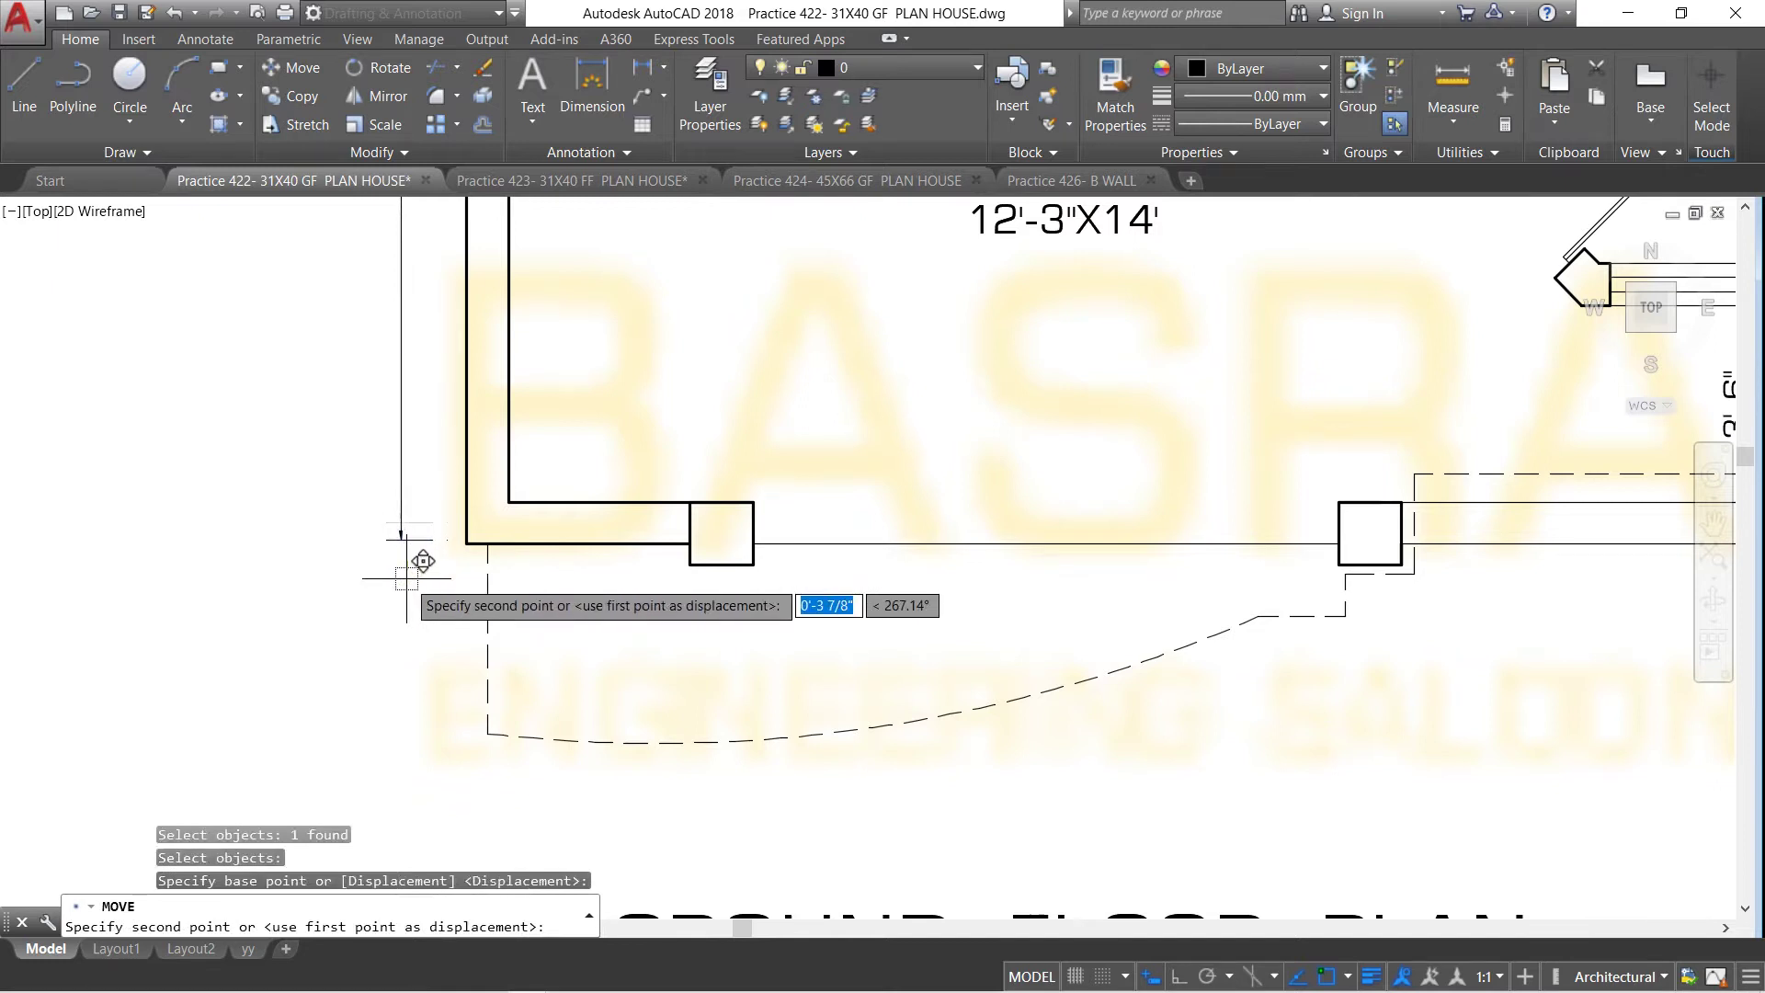
pyautogui.click(456, 553)
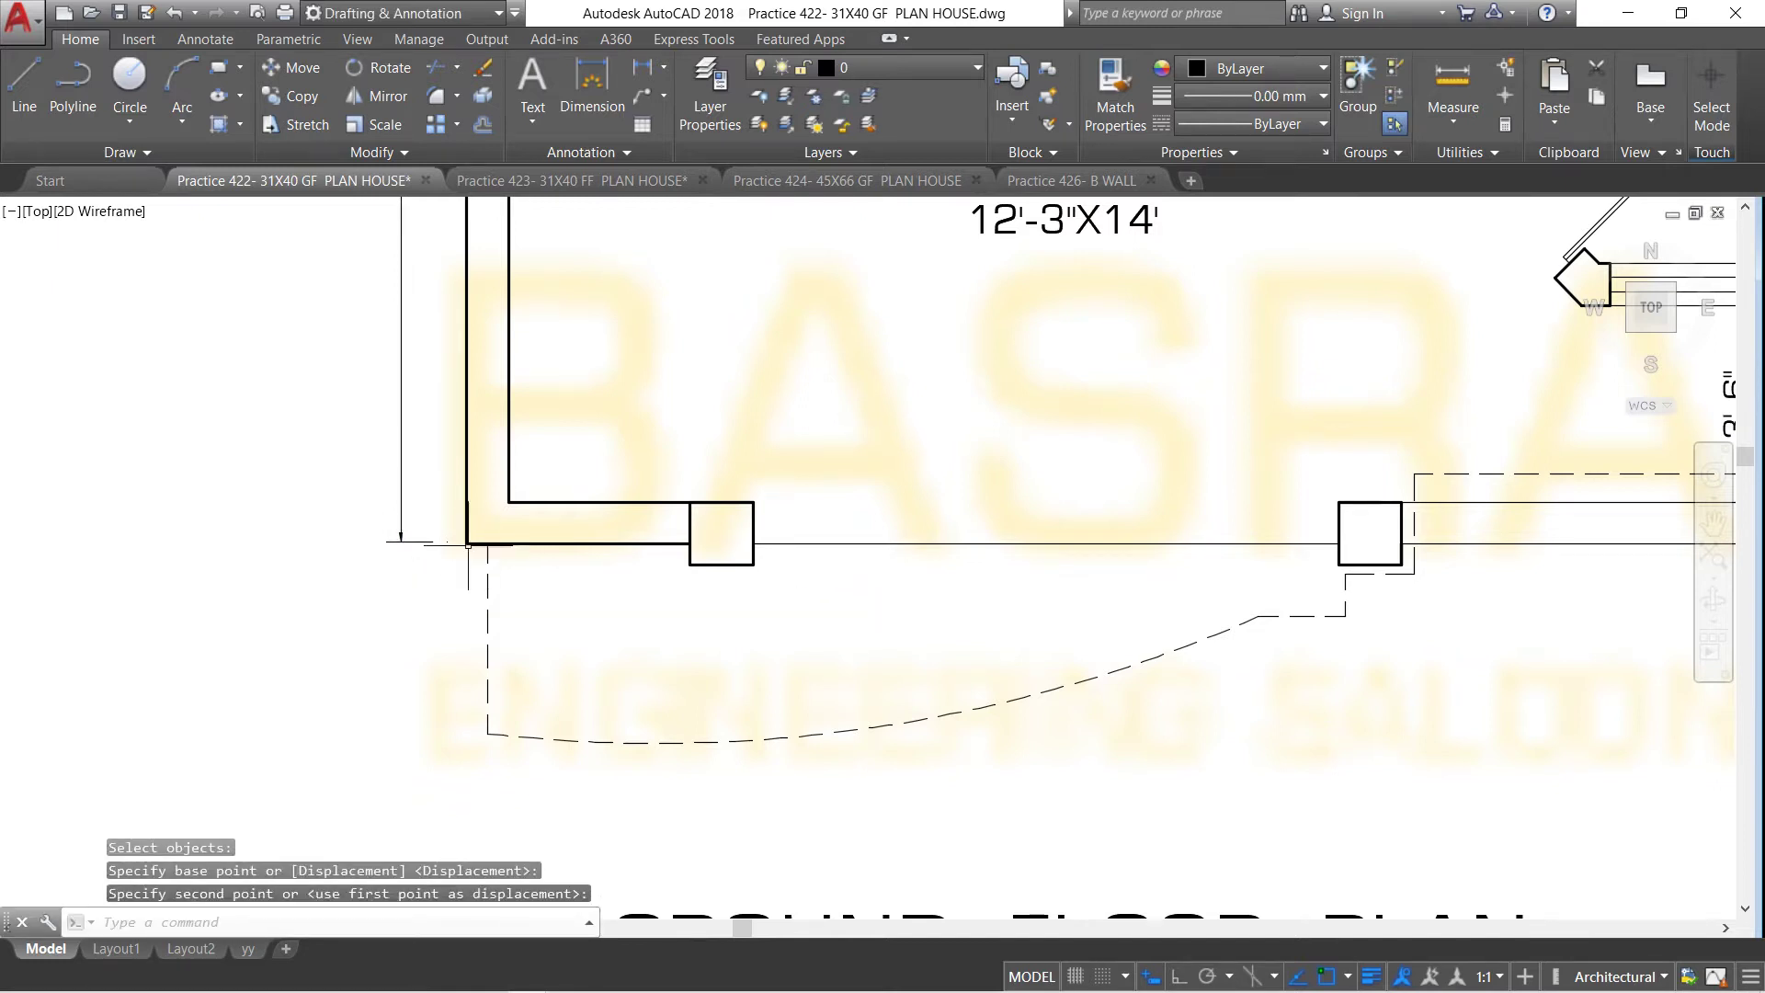
pyautogui.scroll(-3, 461, 542)
pyautogui.scroll(-2, 478, 551)
pyautogui.scroll(-2, 488, 551)
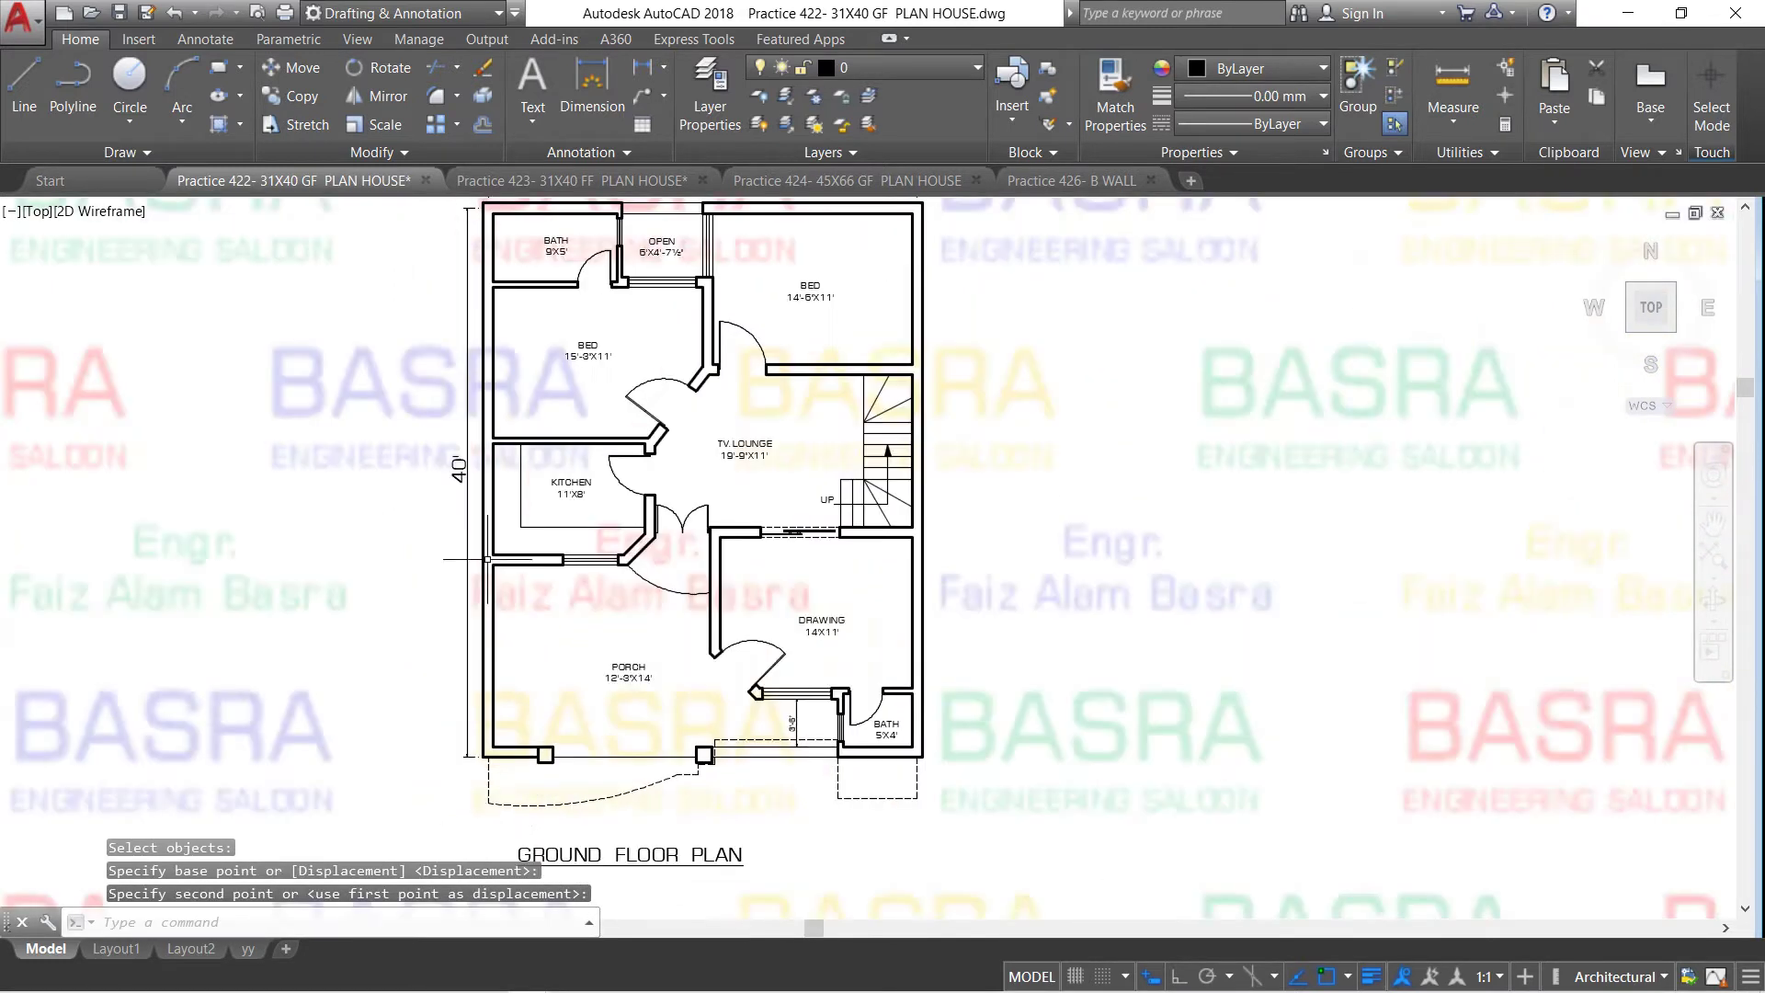
pyautogui.scroll(2, 487, 212)
pyautogui.scroll(2, 478, 217)
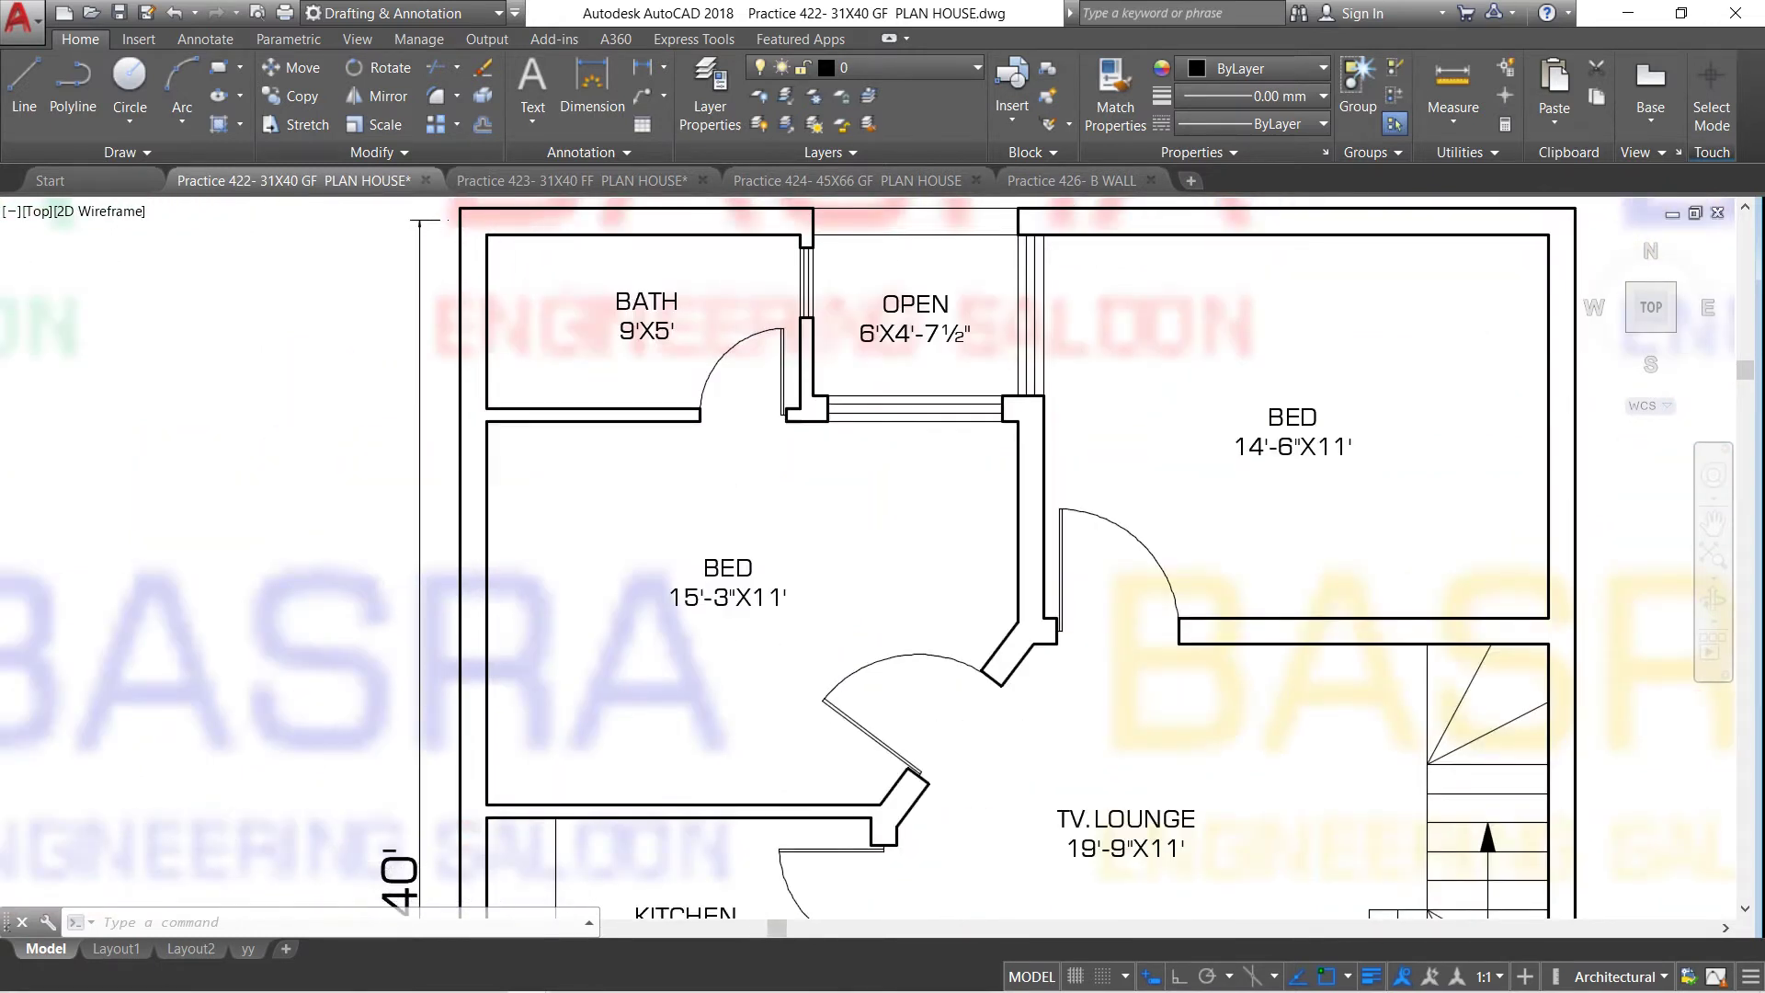
pyautogui.scroll(-2, 468, 260)
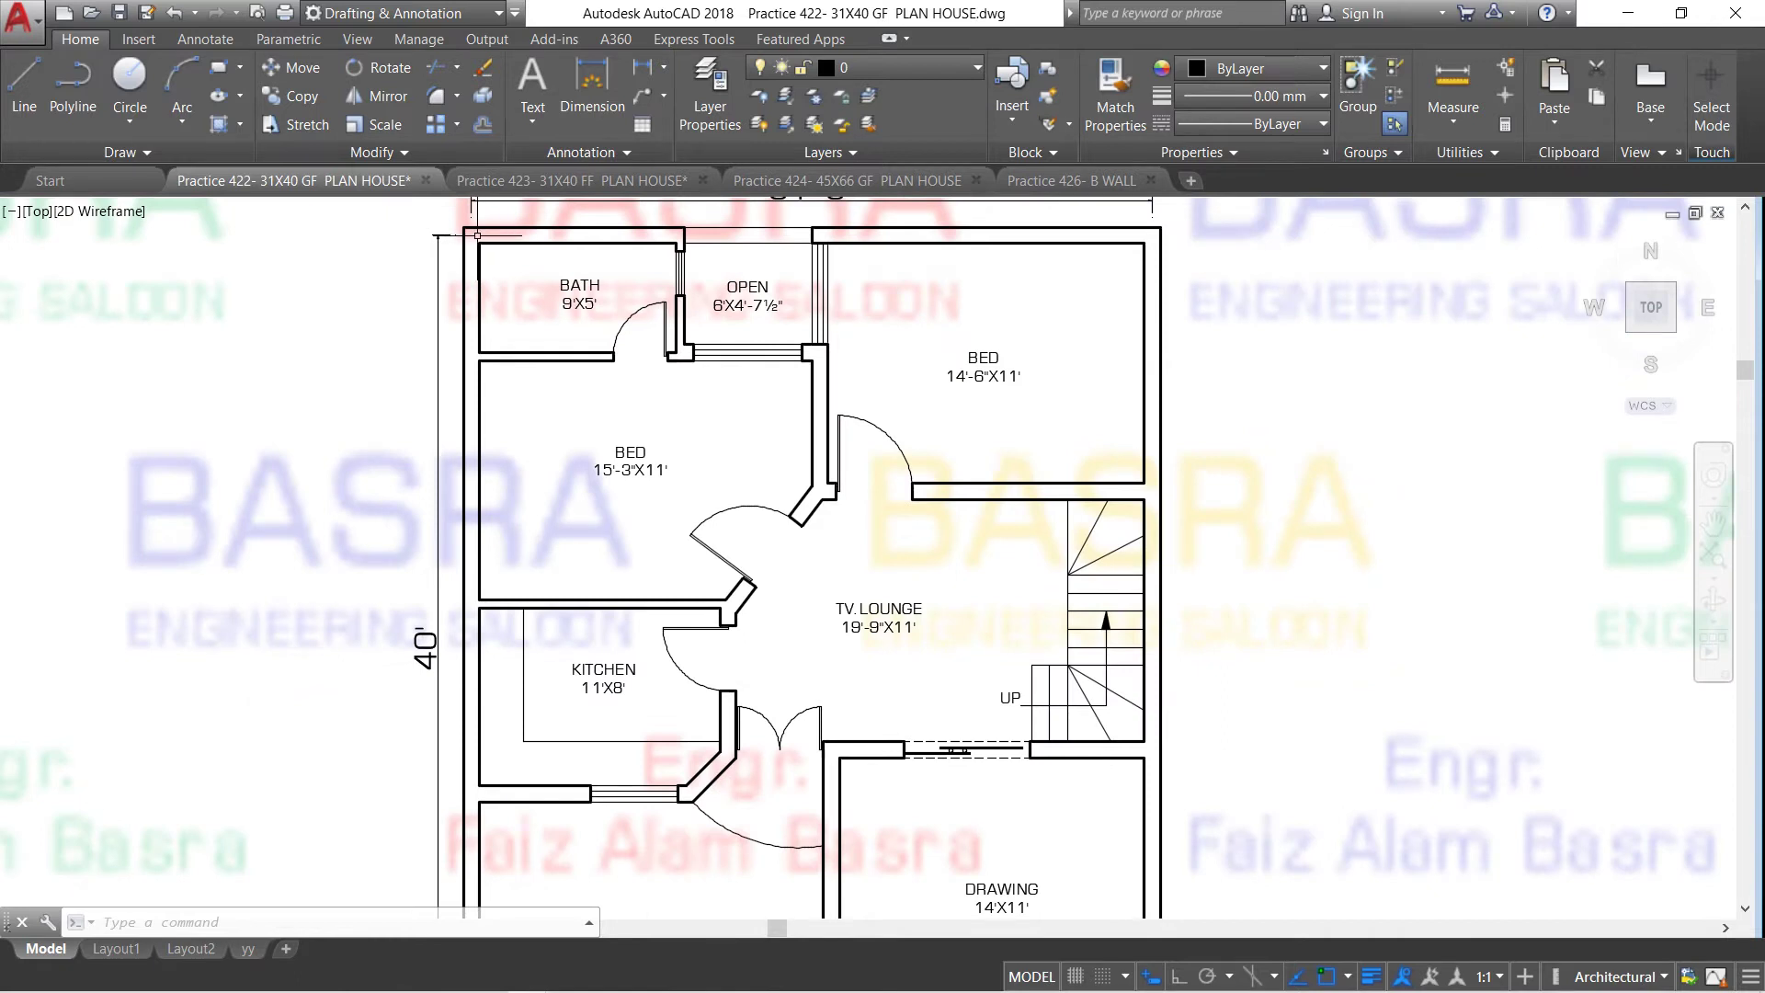
pyautogui.scroll(-4, 505, 586)
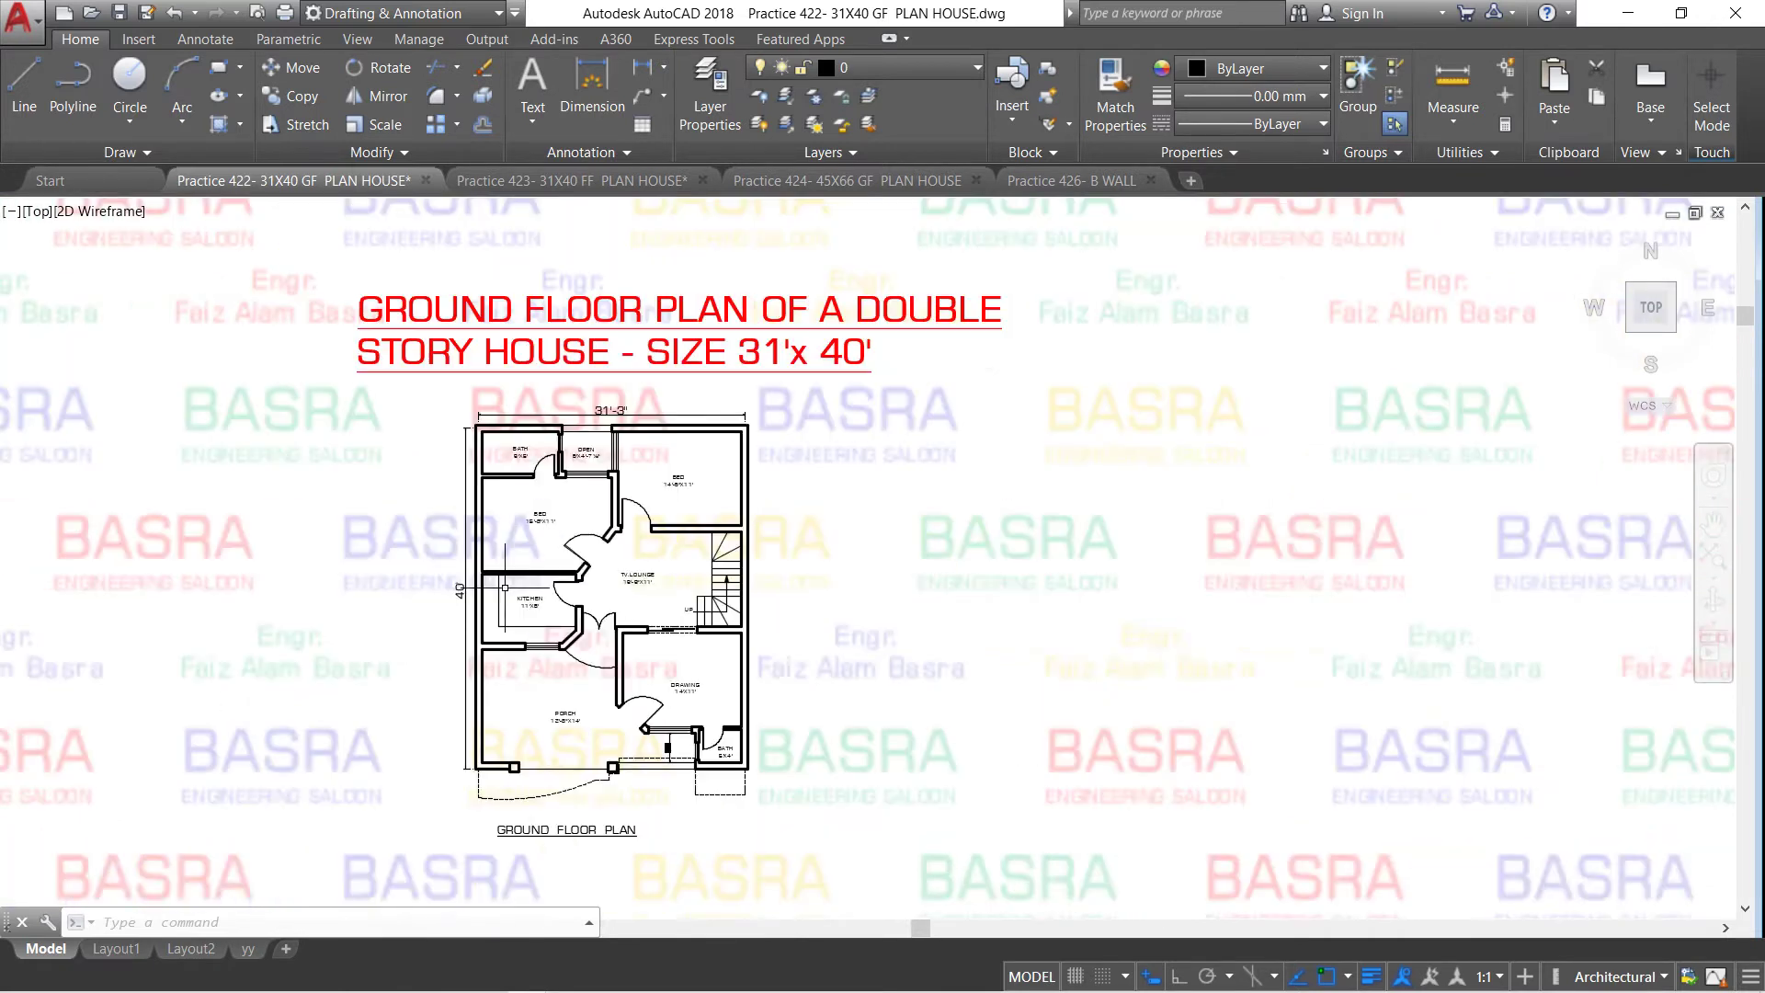
pyautogui.scroll(4, 493, 777)
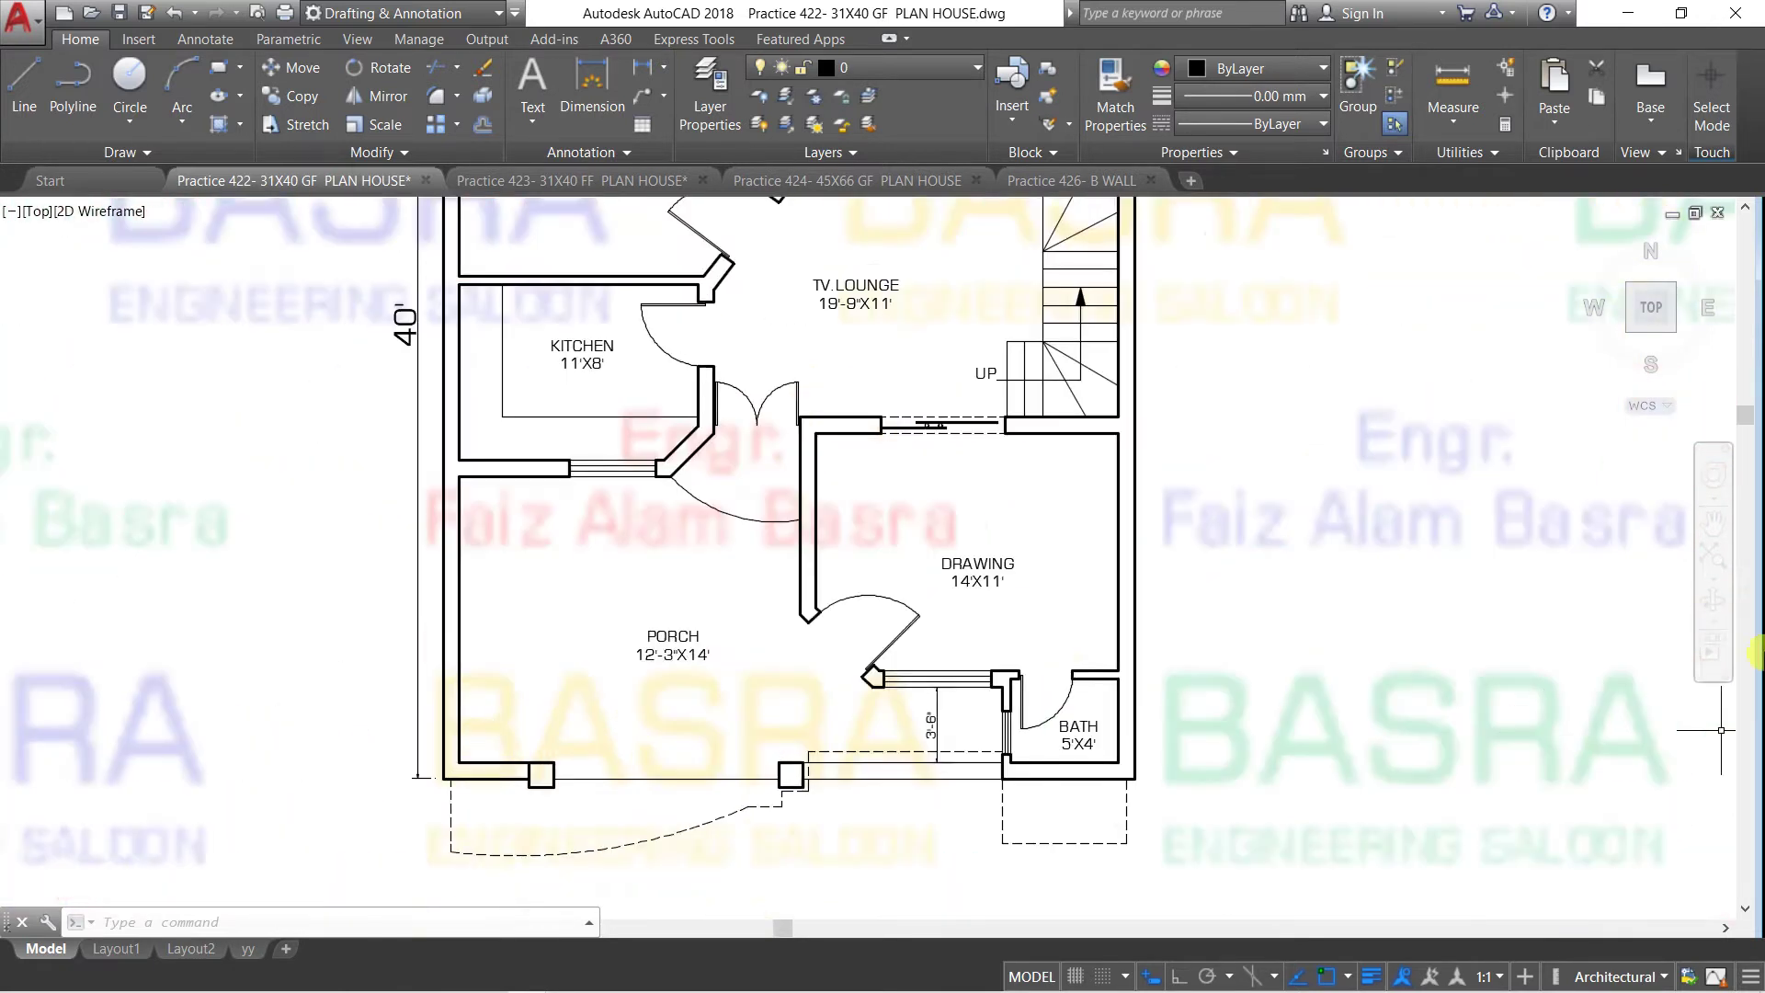
pyautogui.click(1713, 522)
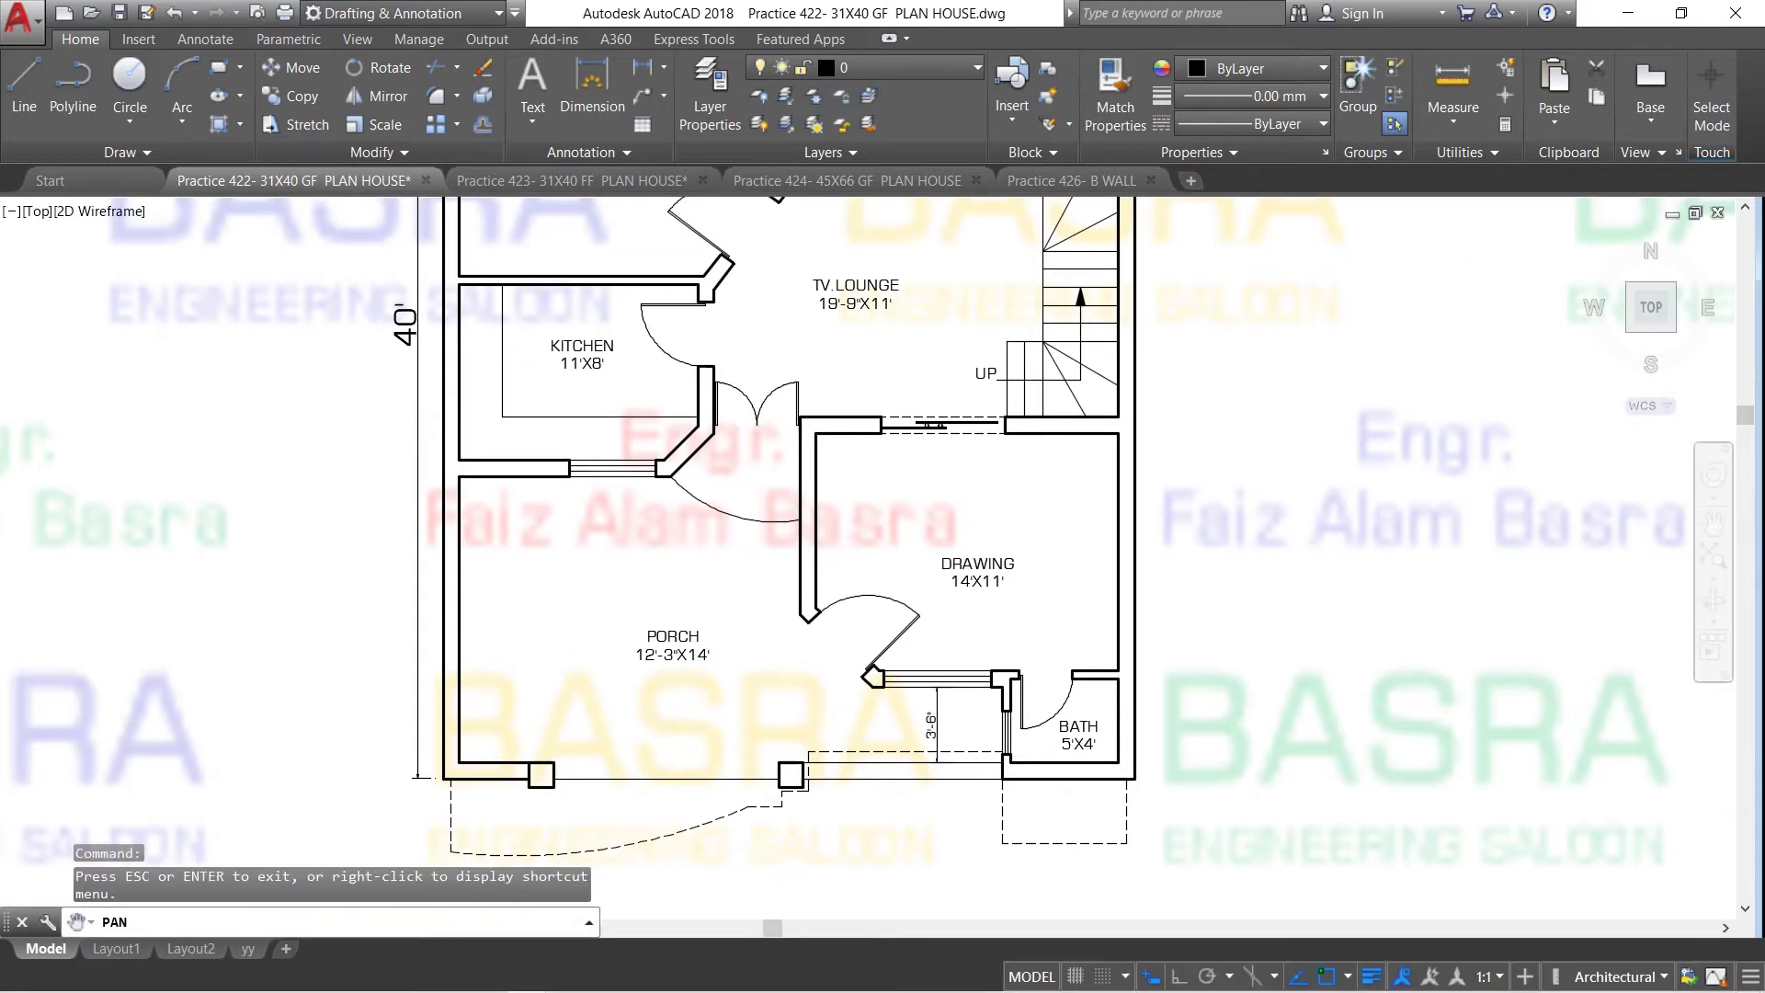
pyautogui.scroll(2, 635, 390)
pyautogui.moveTo(632, 386); pyautogui.dragTo(620, 737)
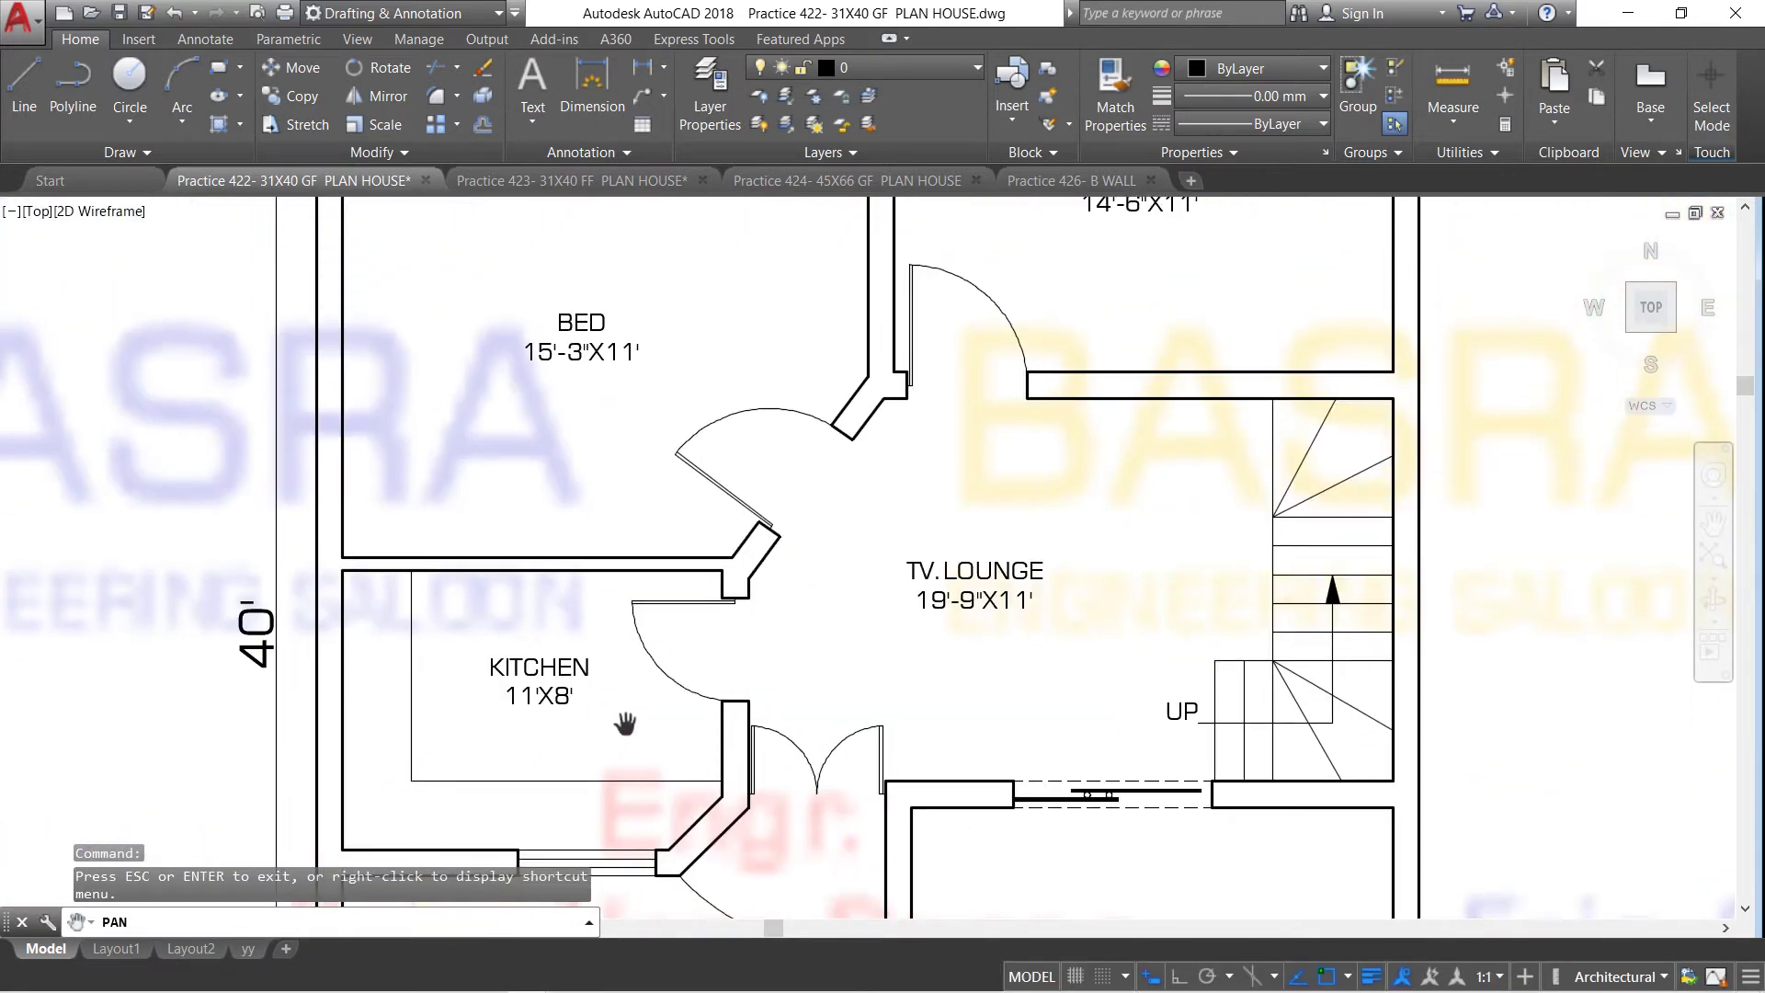
pyautogui.scroll(-2, 780, 598)
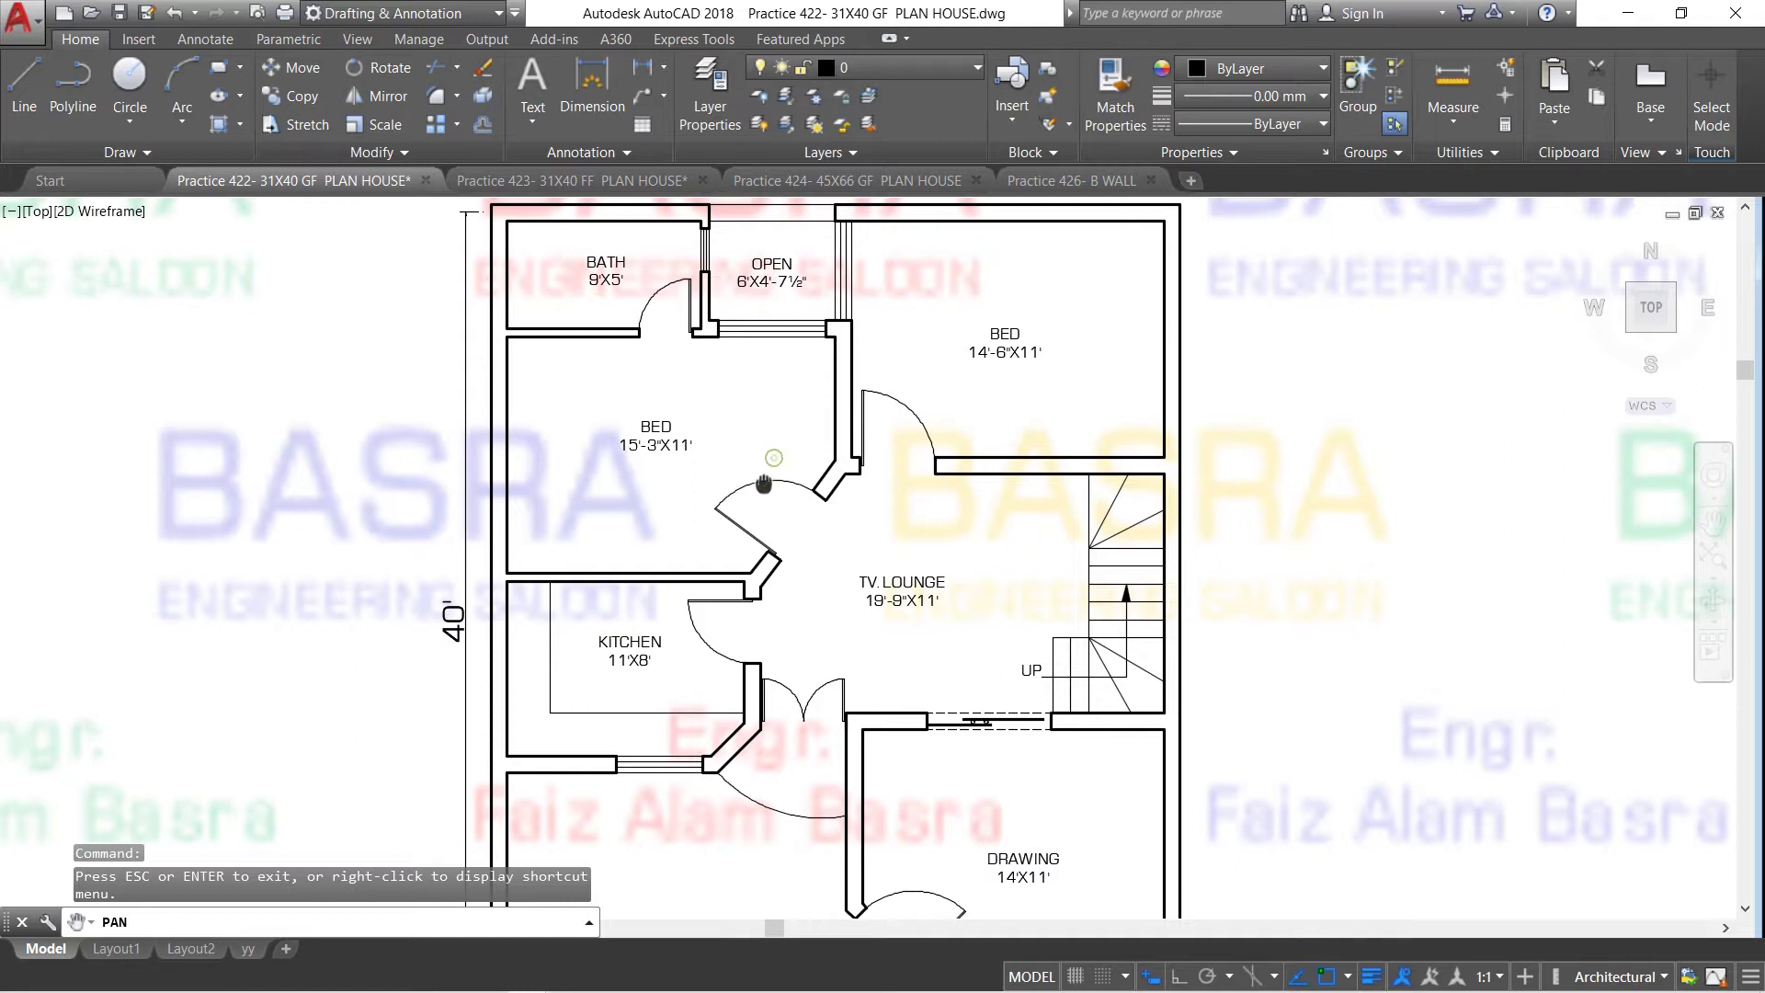
pyautogui.moveTo(760, 477); pyautogui.dragTo(695, 569)
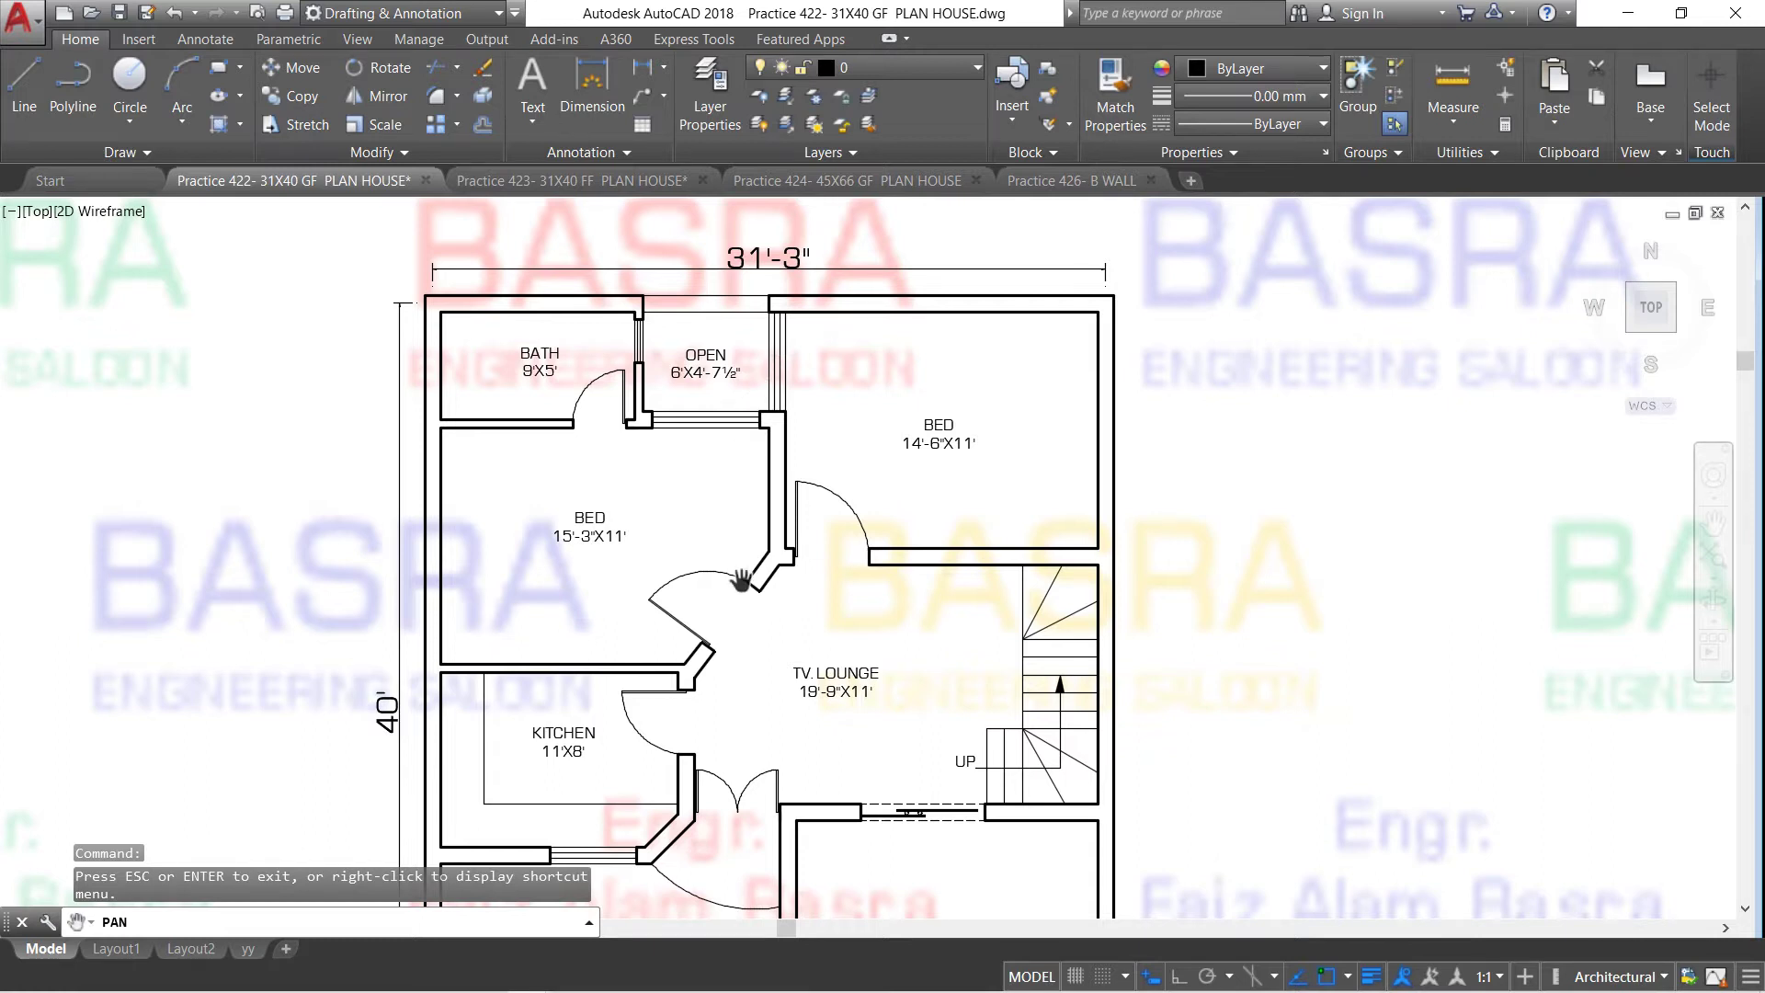
pyautogui.moveTo(755, 849); pyautogui.dragTo(741, 561)
pyautogui.moveTo(751, 756); pyautogui.dragTo(740, 423)
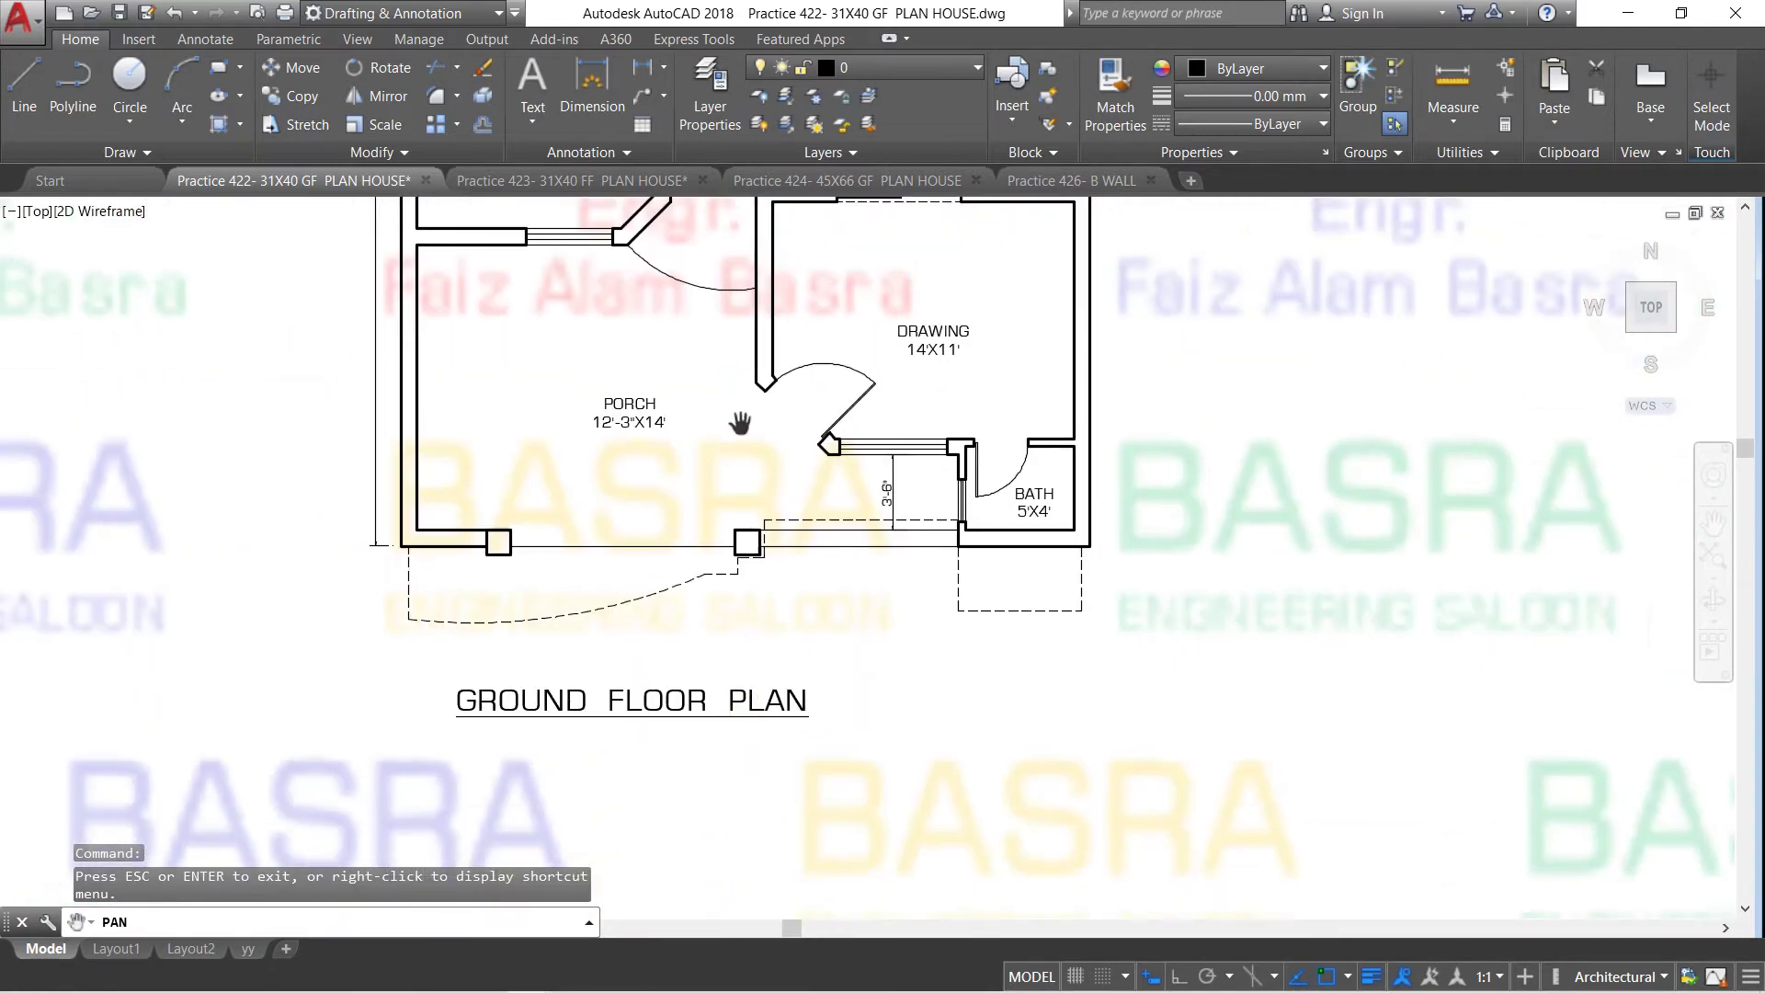
pyautogui.scroll(1, 469, 569)
pyautogui.scroll(1, 497, 644)
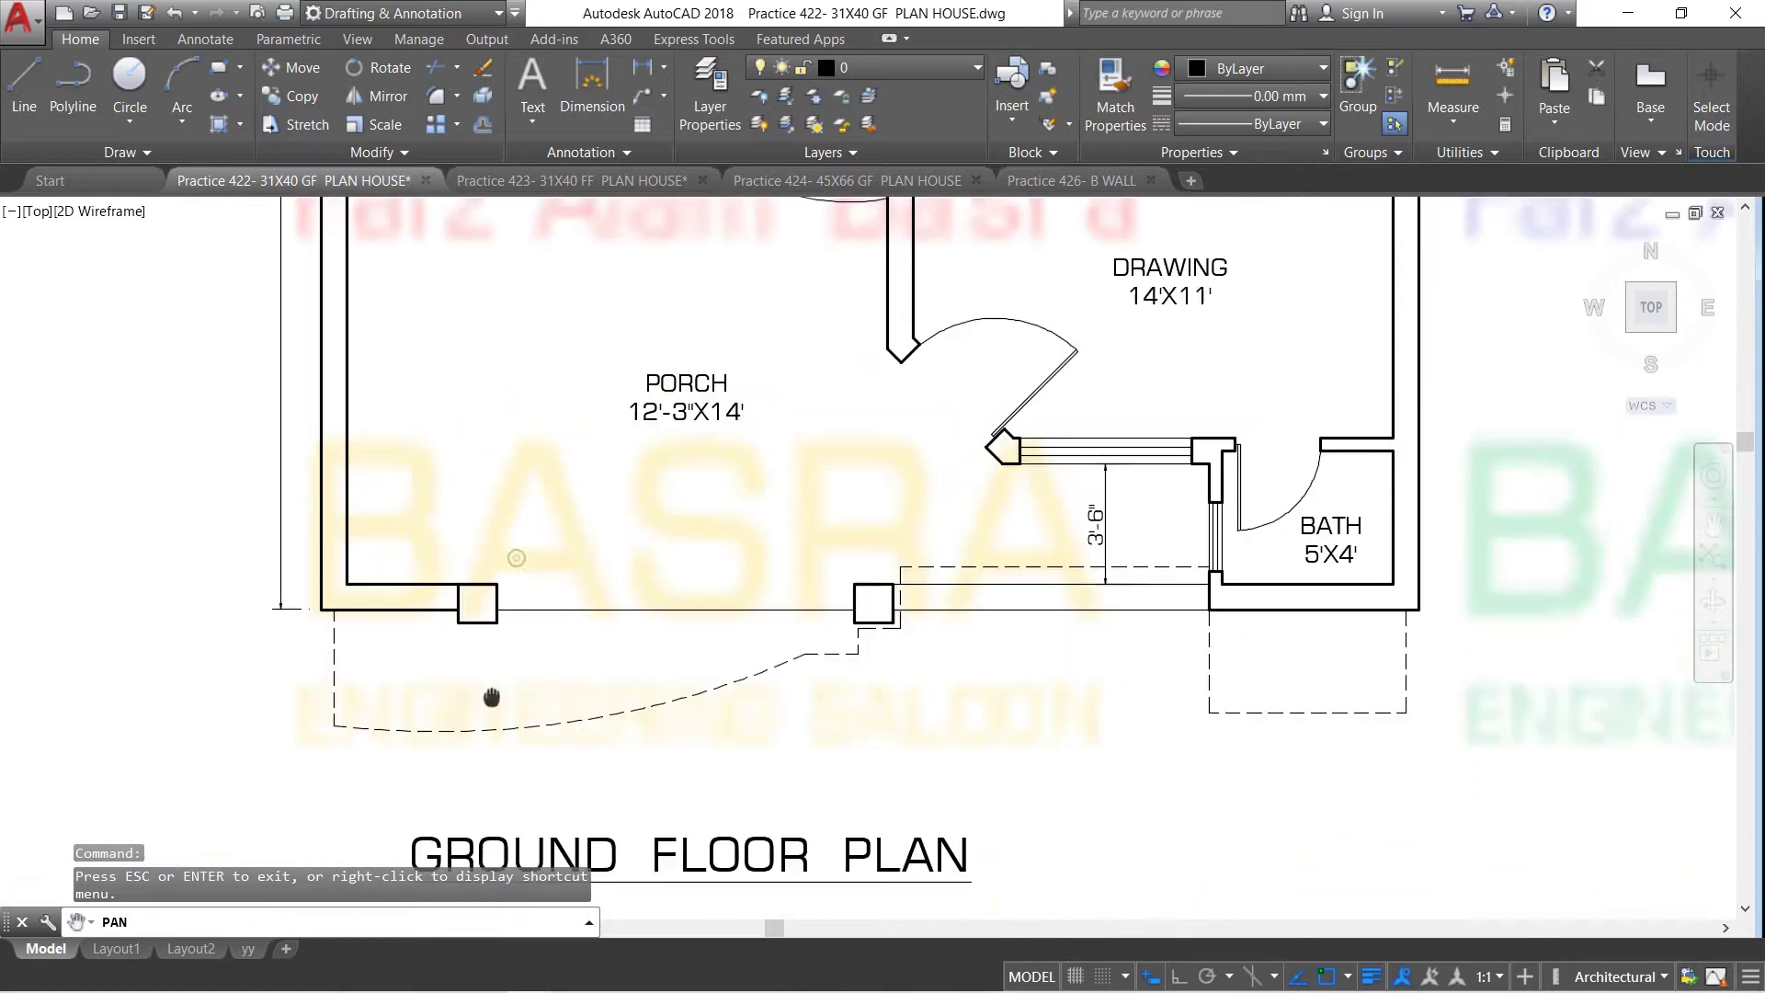
pyautogui.scroll(1, 488, 701)
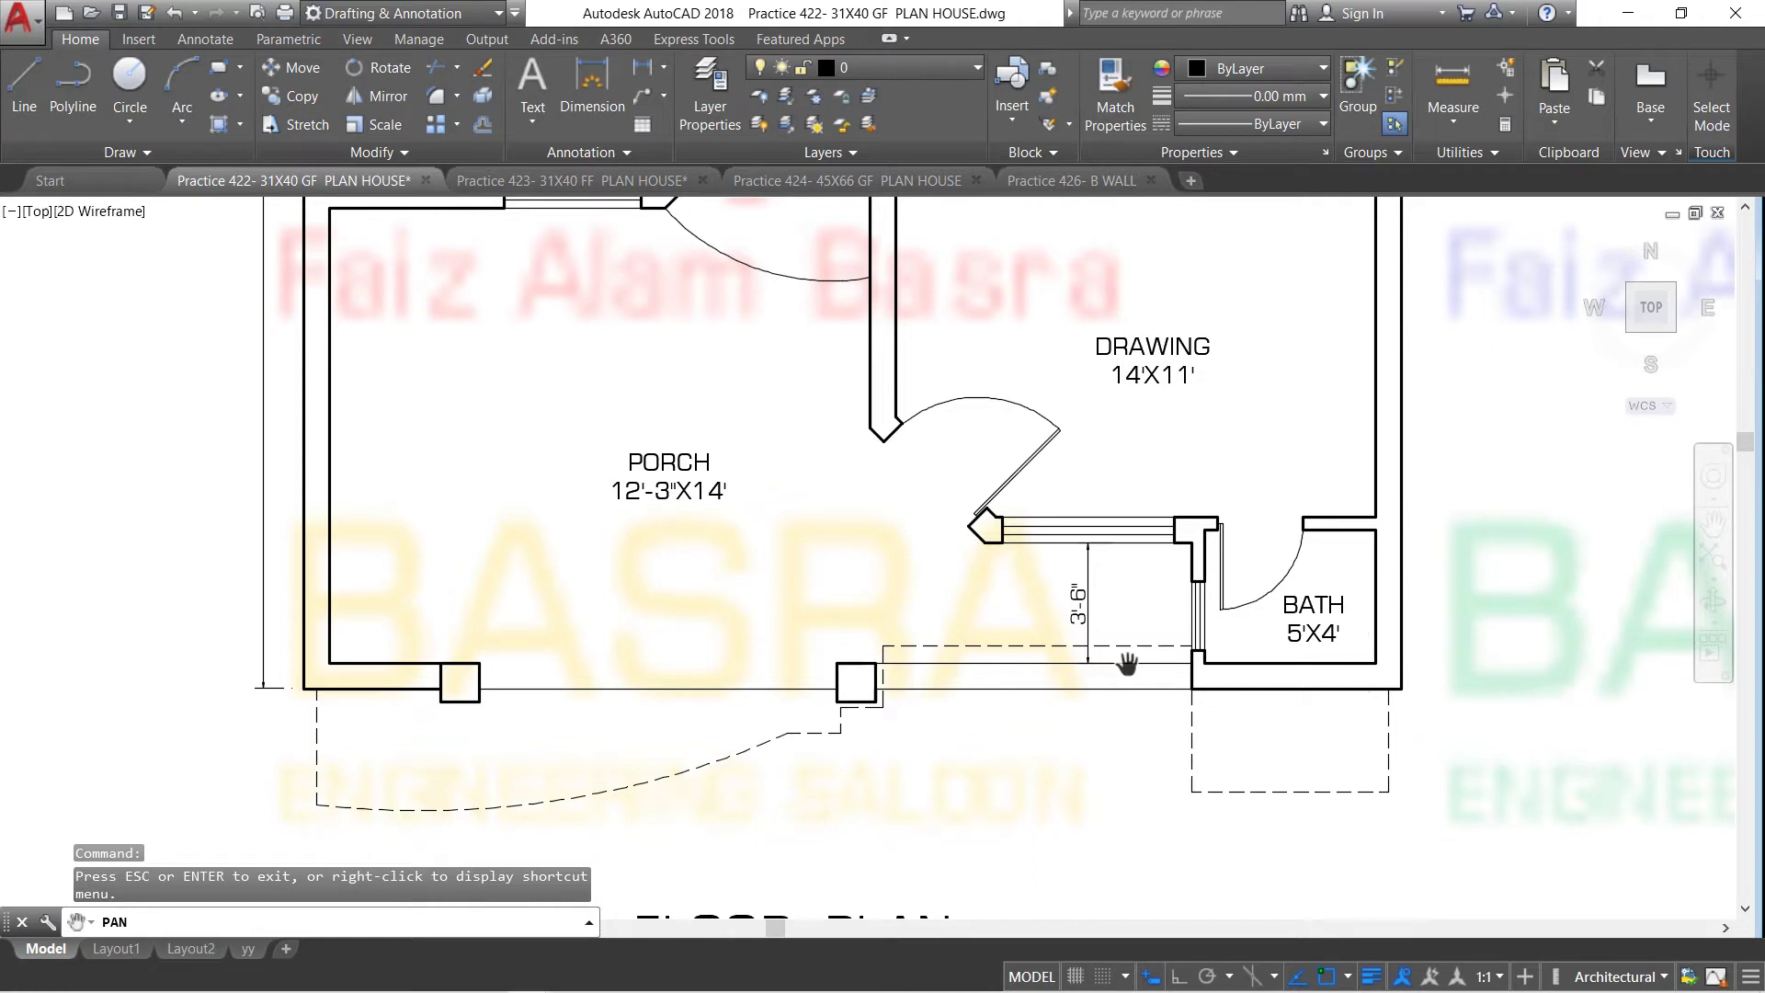
pyautogui.moveTo(900, 568); pyautogui.dragTo(845, 742)
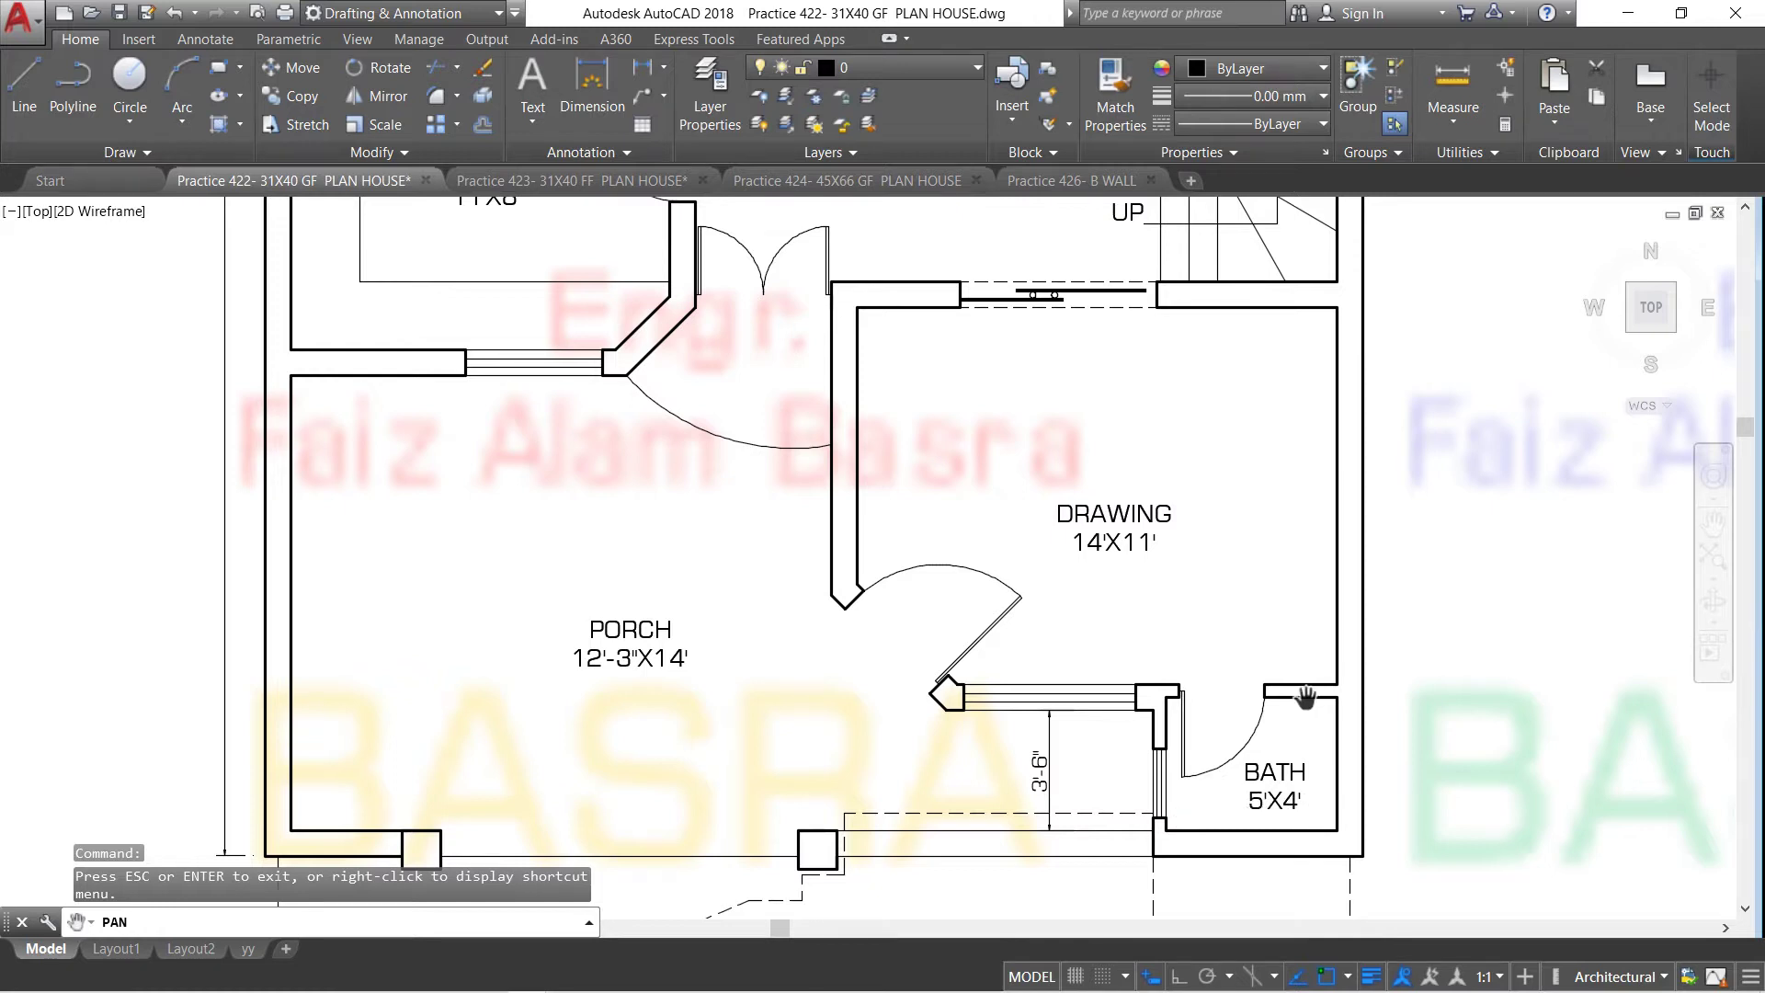
pyautogui.moveTo(969, 464); pyautogui.dragTo(1002, 675)
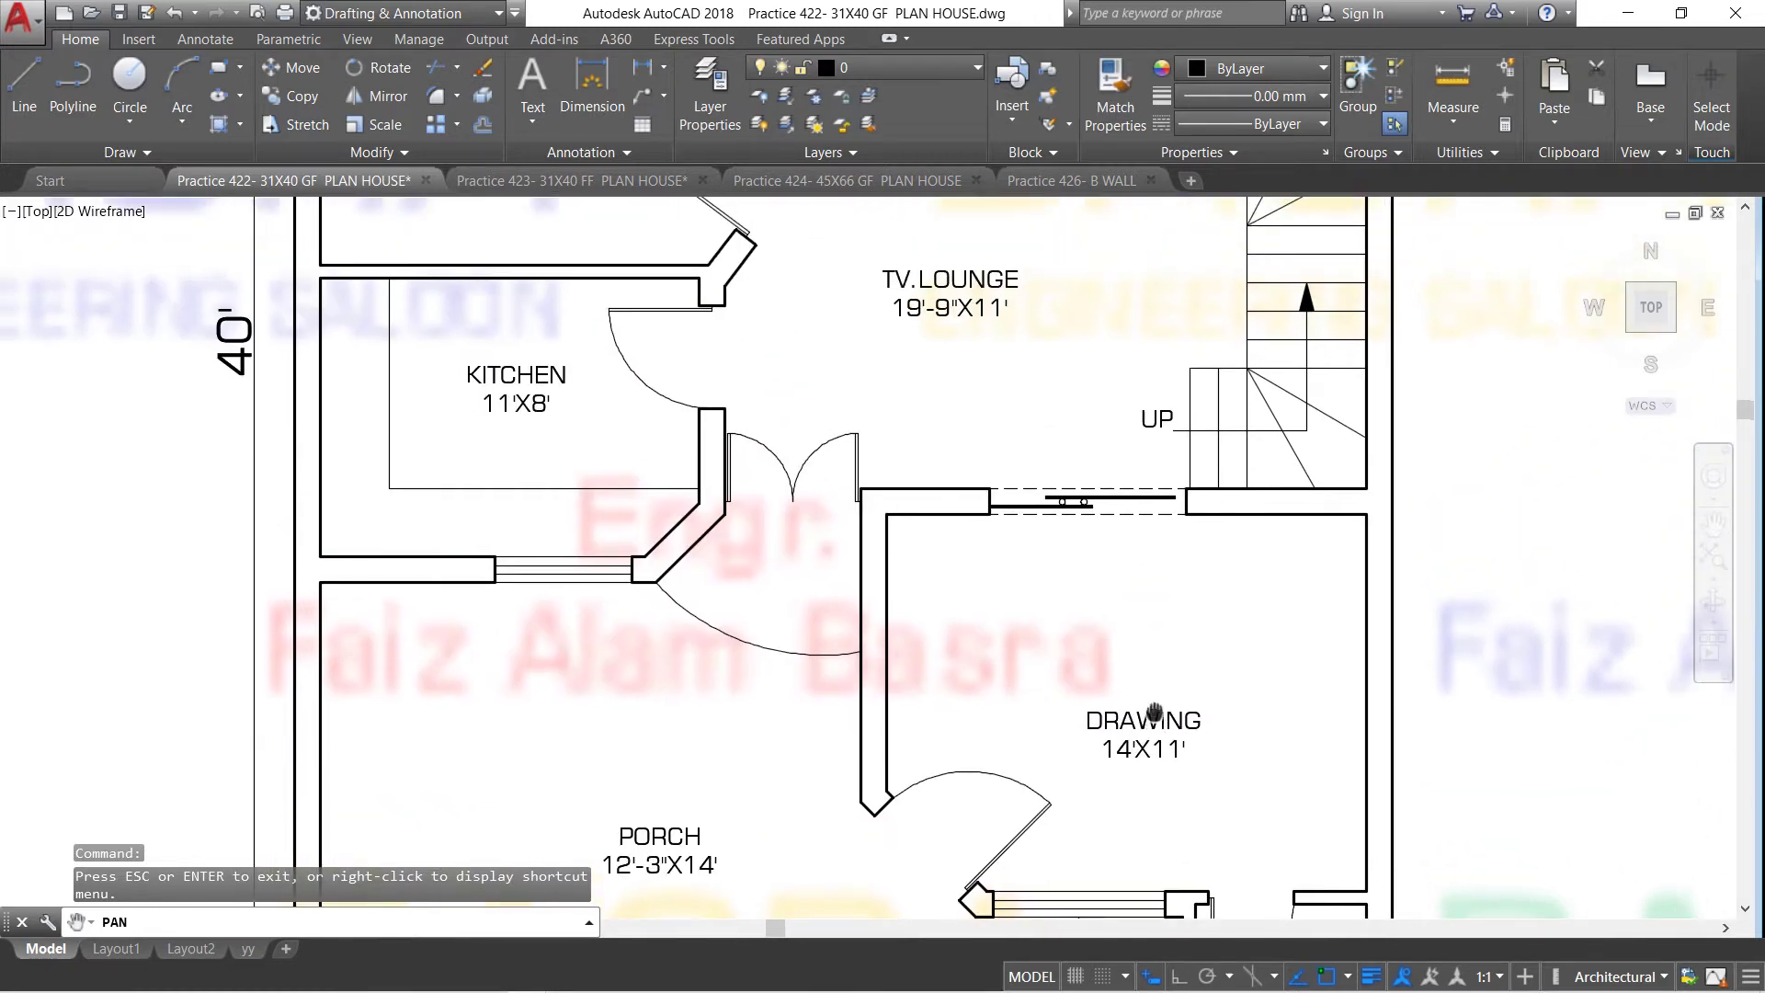
pyautogui.moveTo(788, 488); pyautogui.dragTo(770, 653)
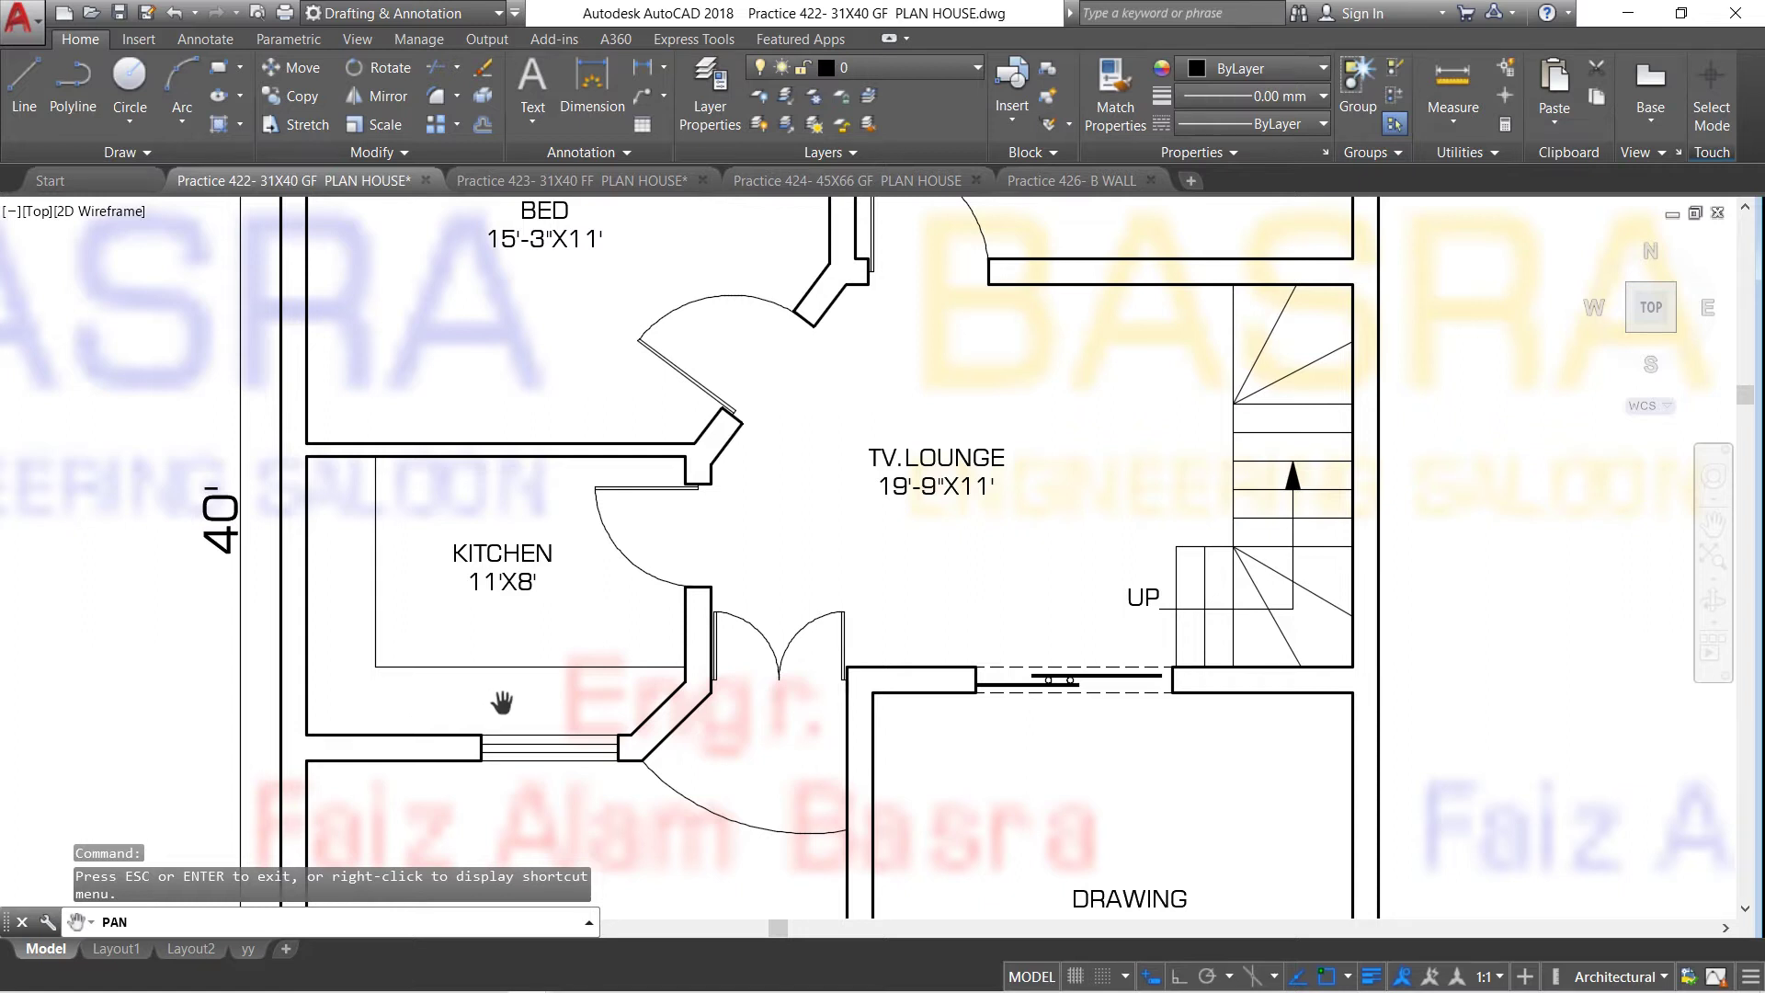
pyautogui.moveTo(821, 552)
pyautogui.mouseDown()
pyautogui.moveTo(706, 601)
pyautogui.moveTo(693, 587)
pyautogui.mouseUp()
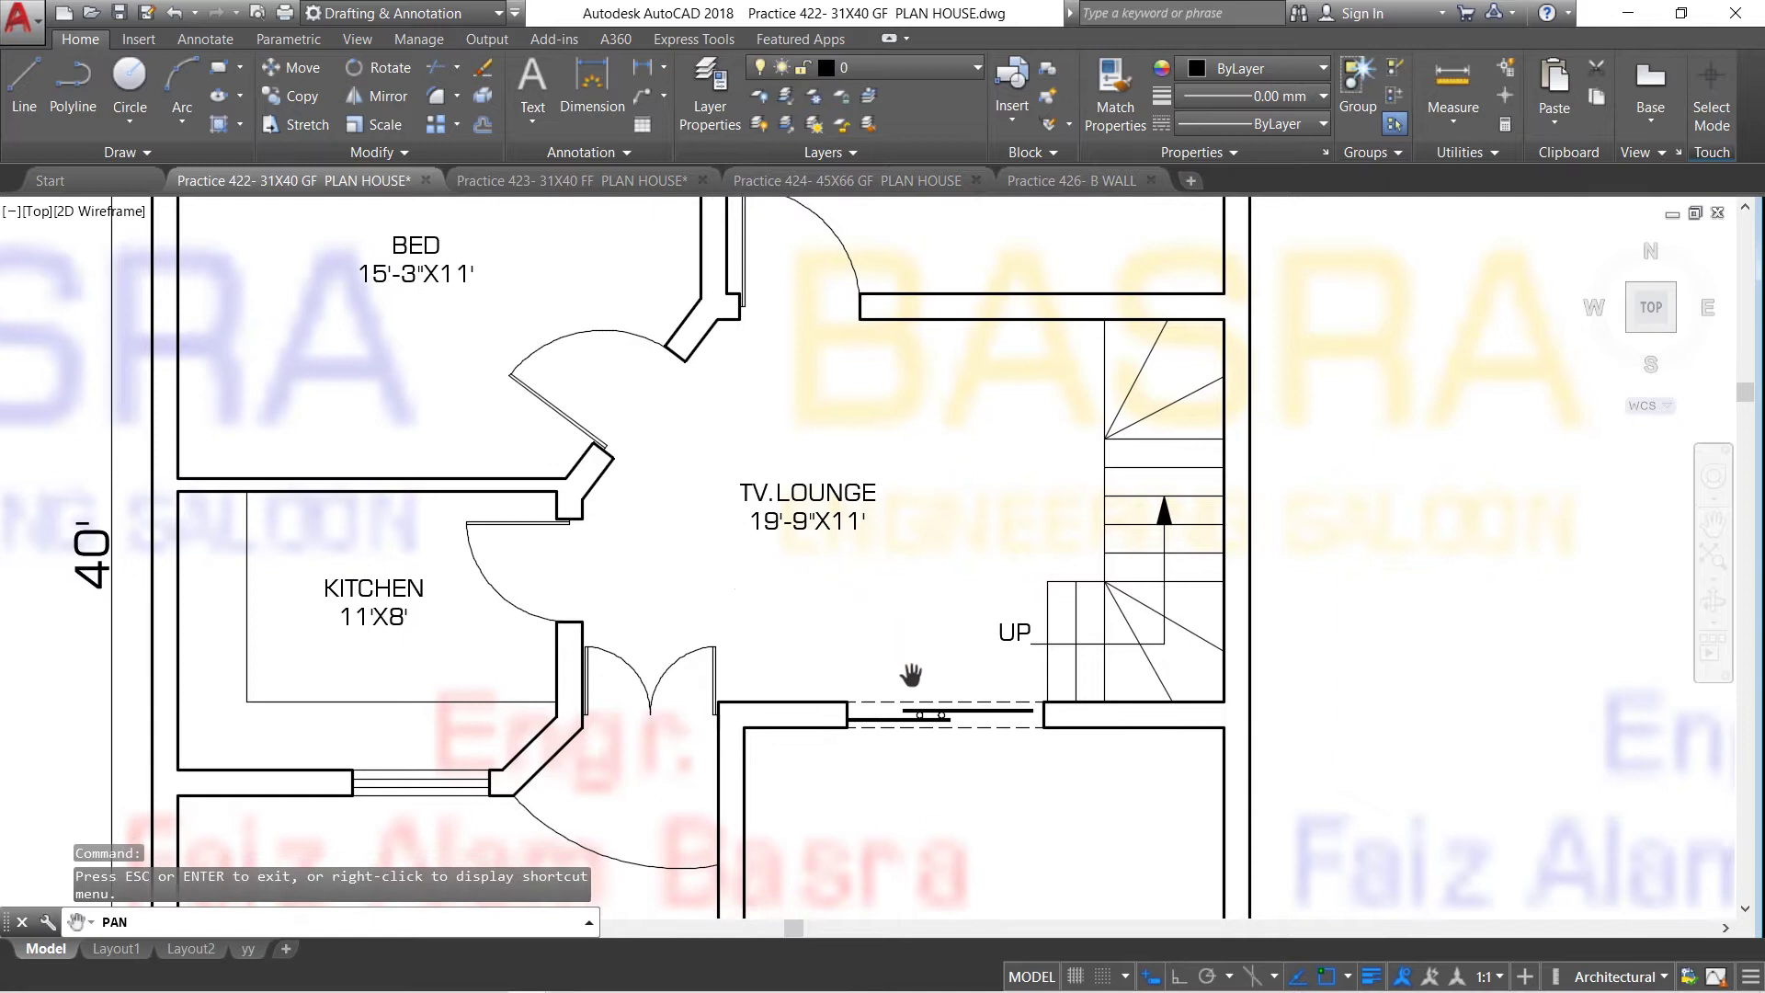
pyautogui.moveTo(917, 757); pyautogui.dragTo(878, 582)
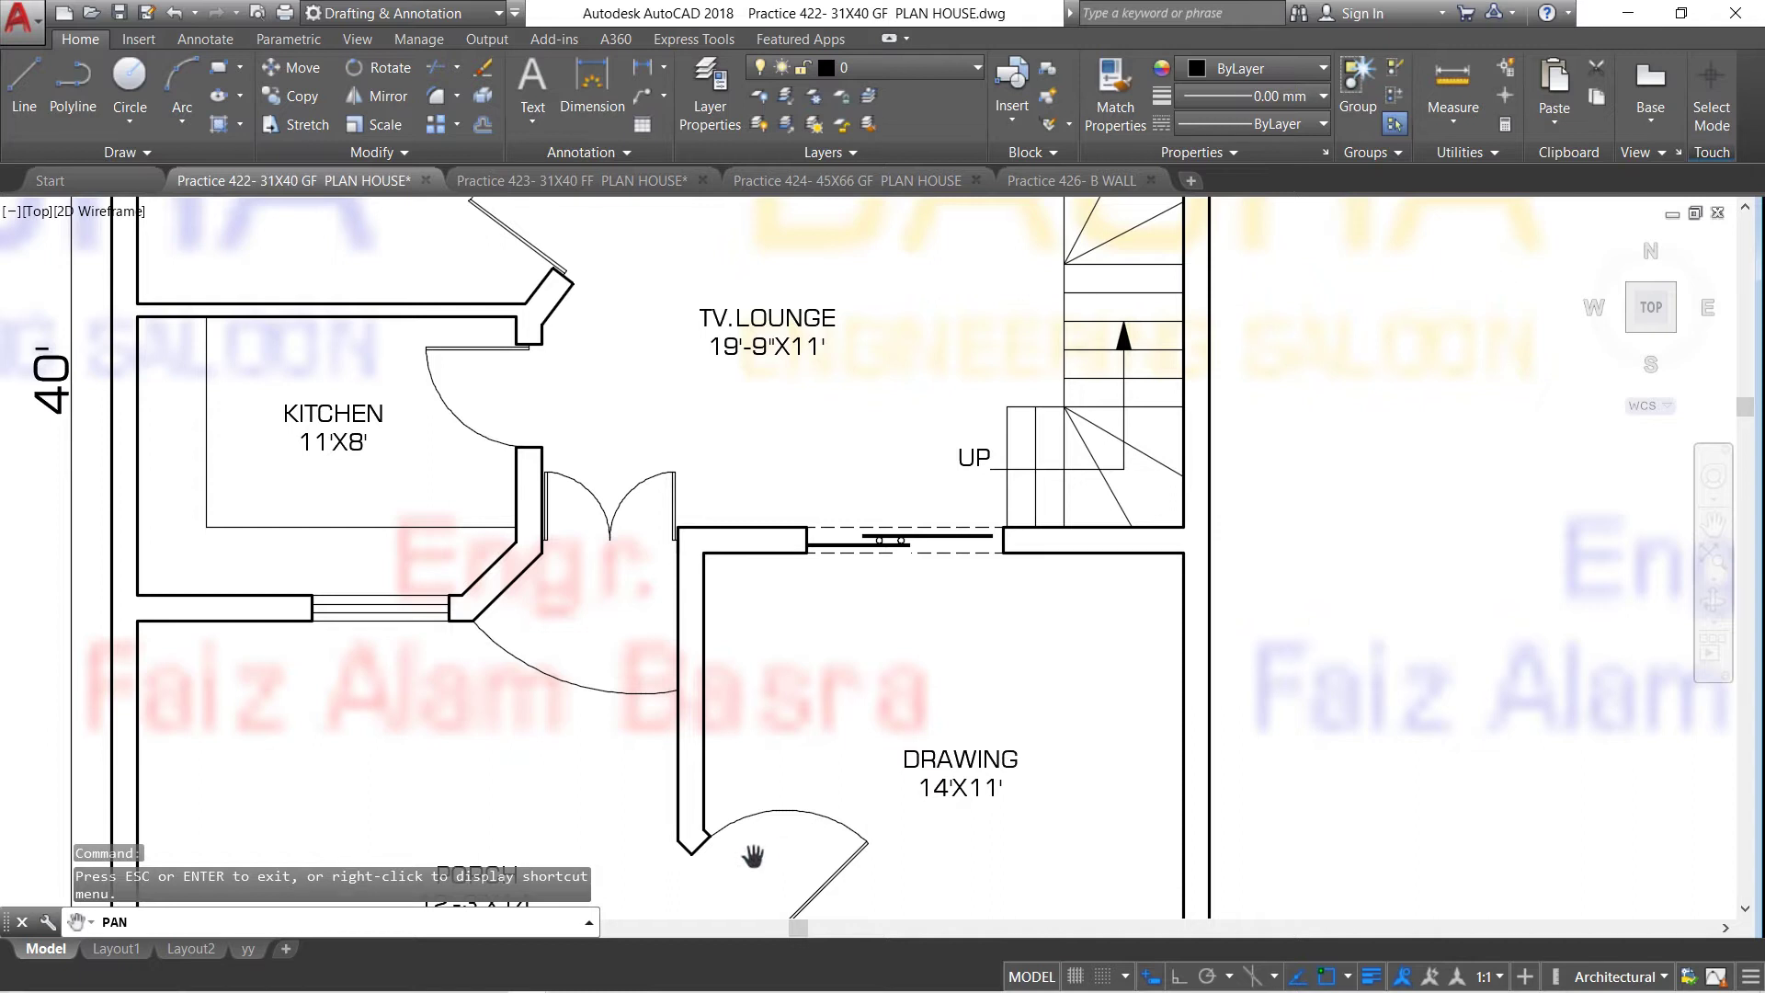
pyautogui.moveTo(895, 545); pyautogui.dragTo(886, 855)
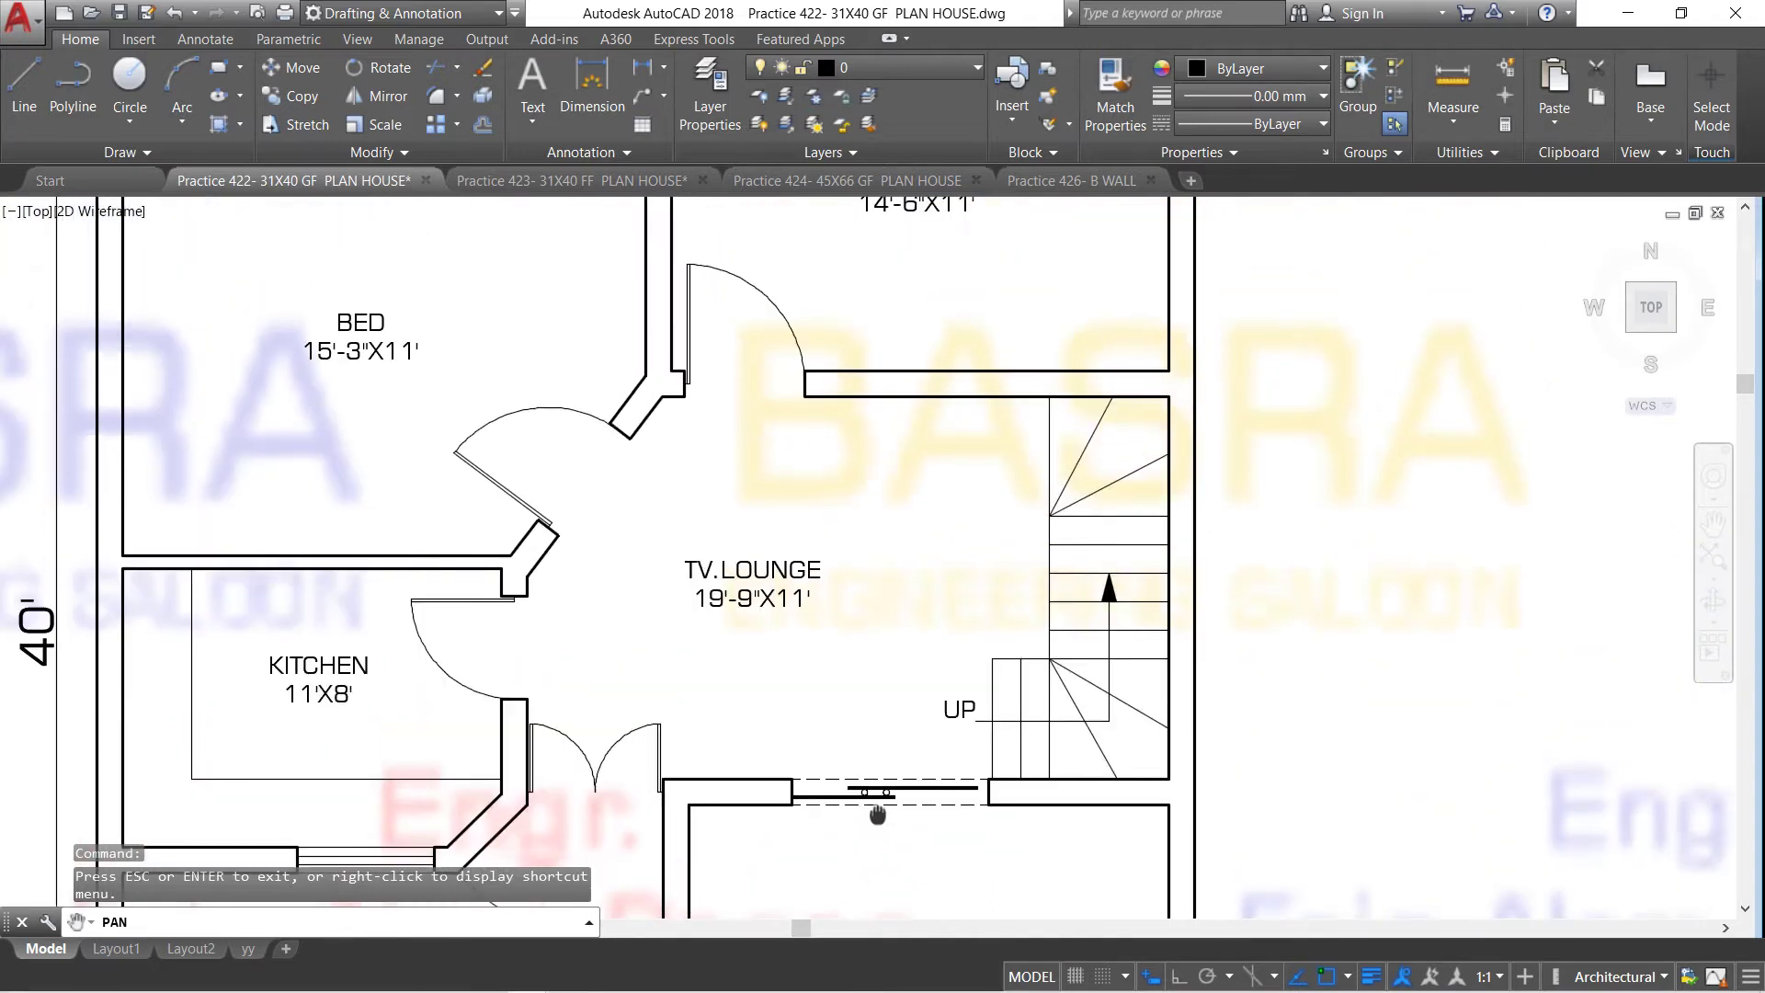
pyautogui.moveTo(722, 611); pyautogui.dragTo(771, 766)
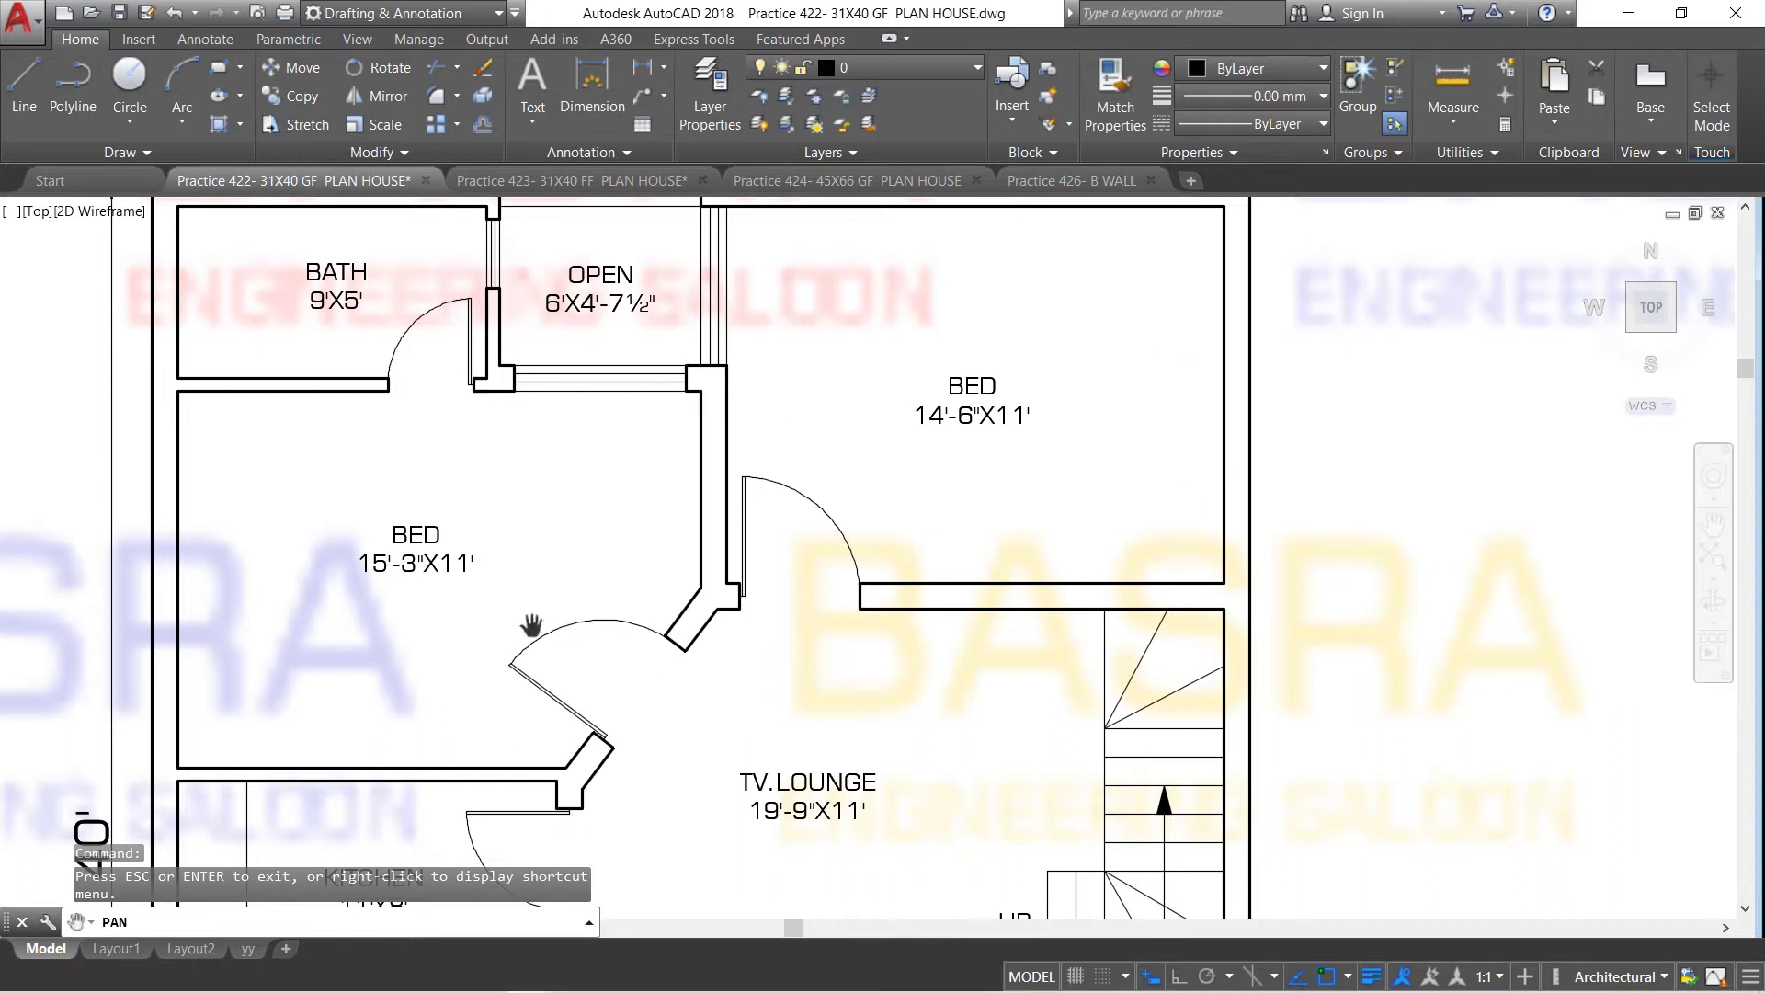
pyautogui.moveTo(536, 602)
pyautogui.mouseDown()
pyautogui.moveTo(626, 581)
pyautogui.moveTo(584, 581)
pyautogui.mouseUp()
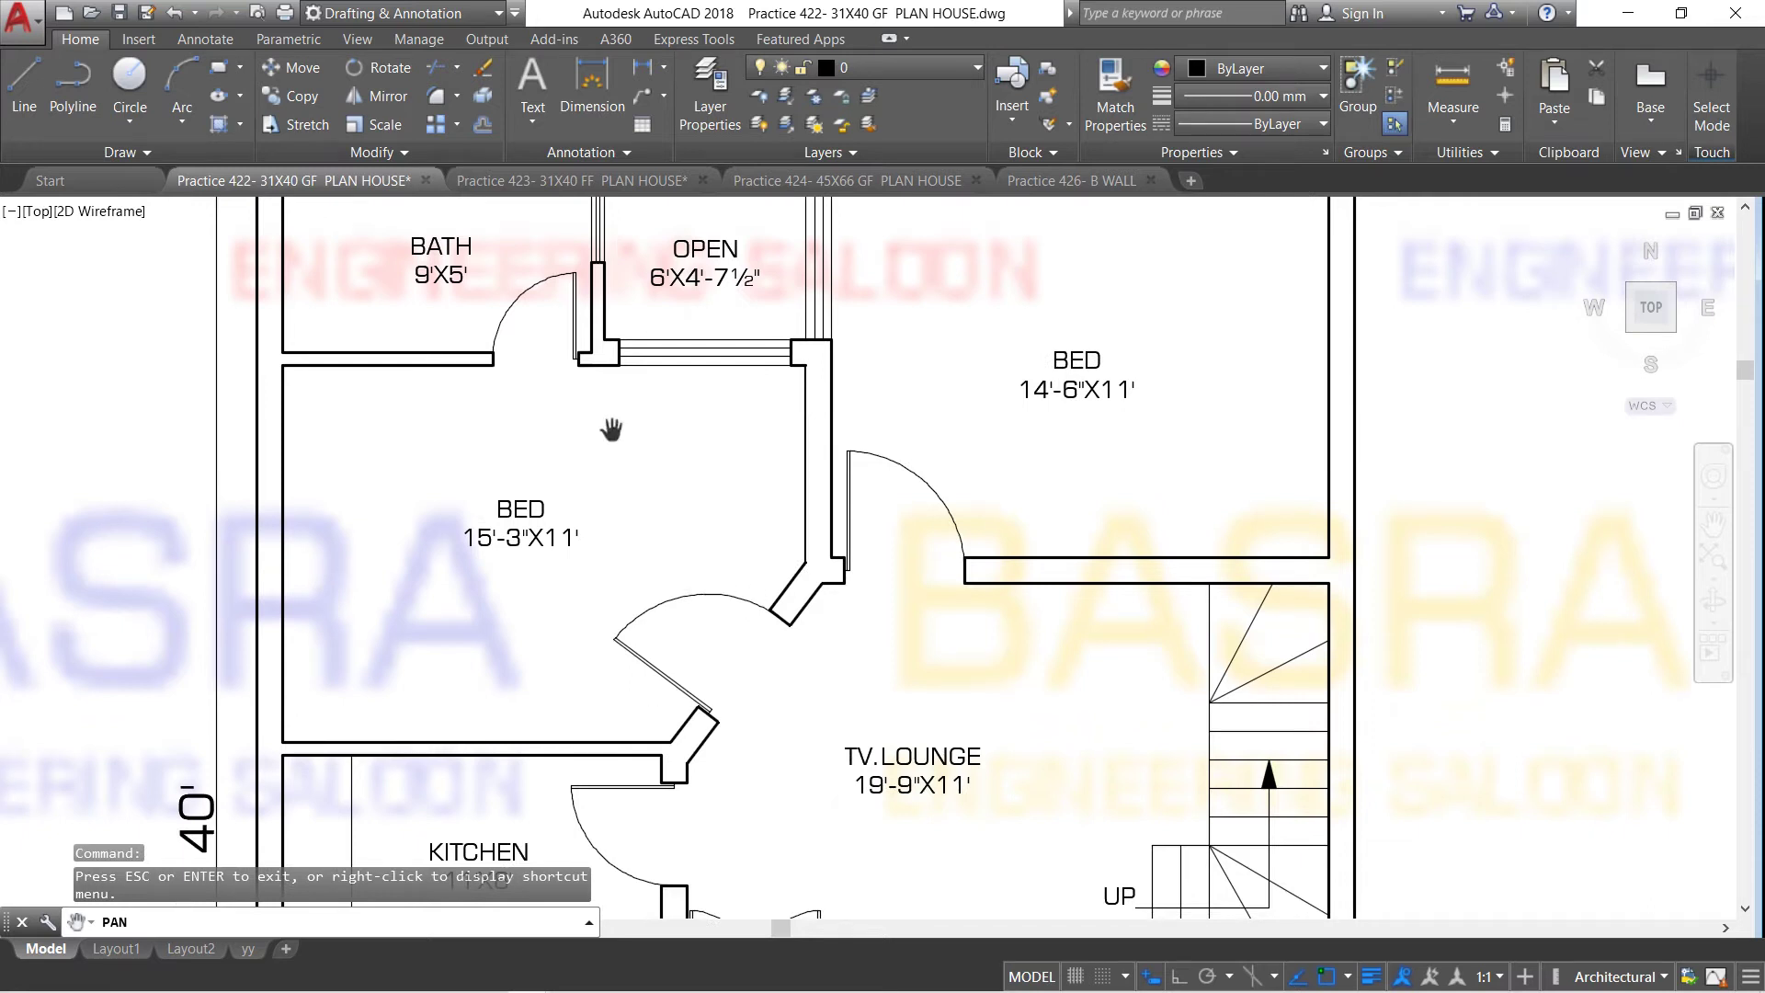
pyautogui.moveTo(612, 422); pyautogui.dragTo(631, 528)
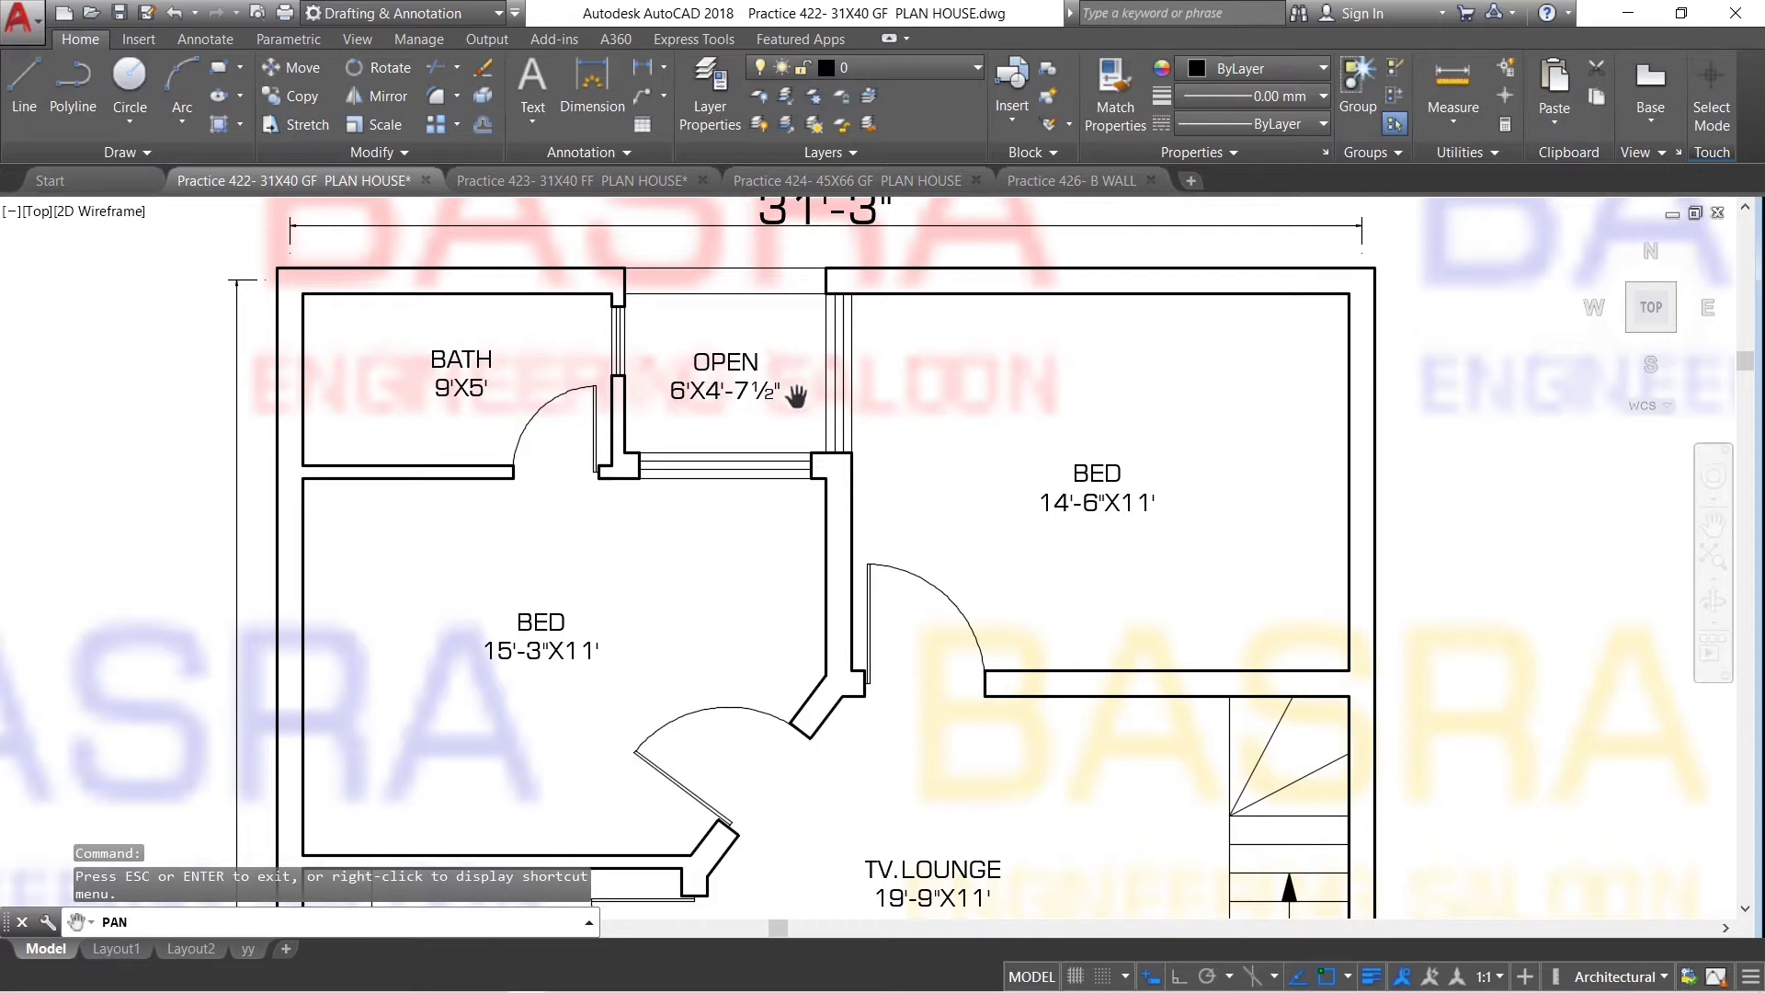
pyautogui.scroll(-2, 790, 324)
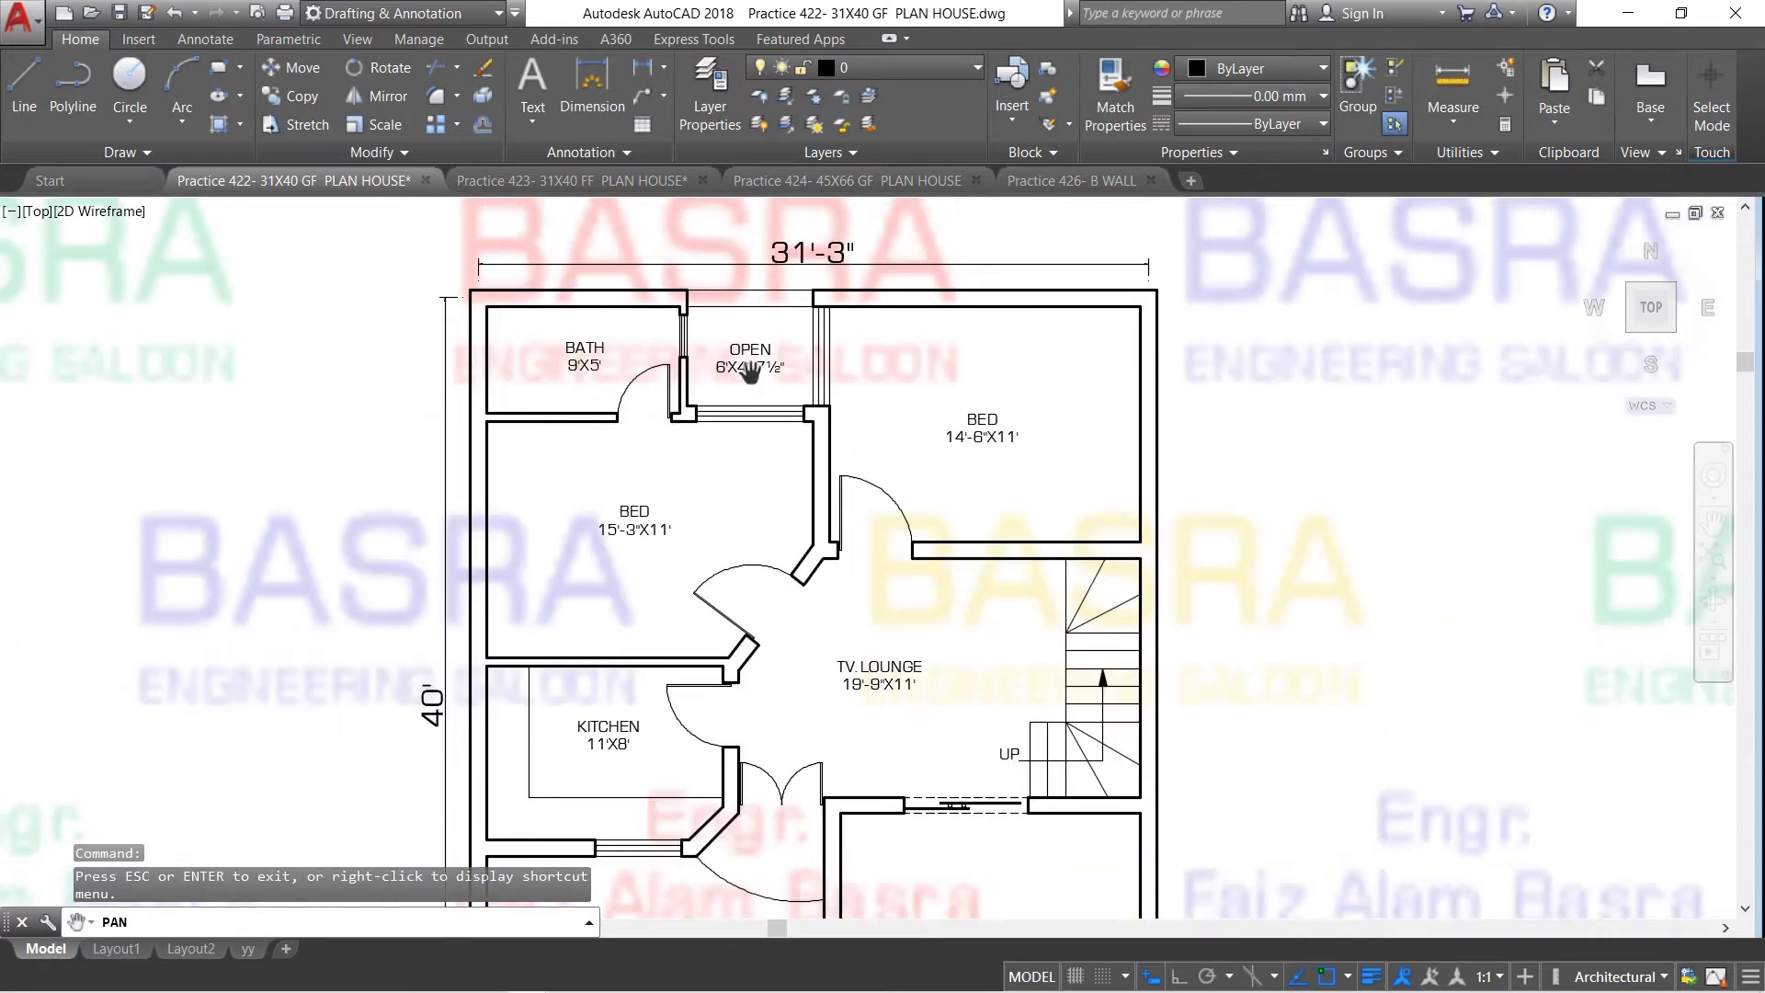
pyautogui.moveTo(887, 623); pyautogui.dragTo(702, 441)
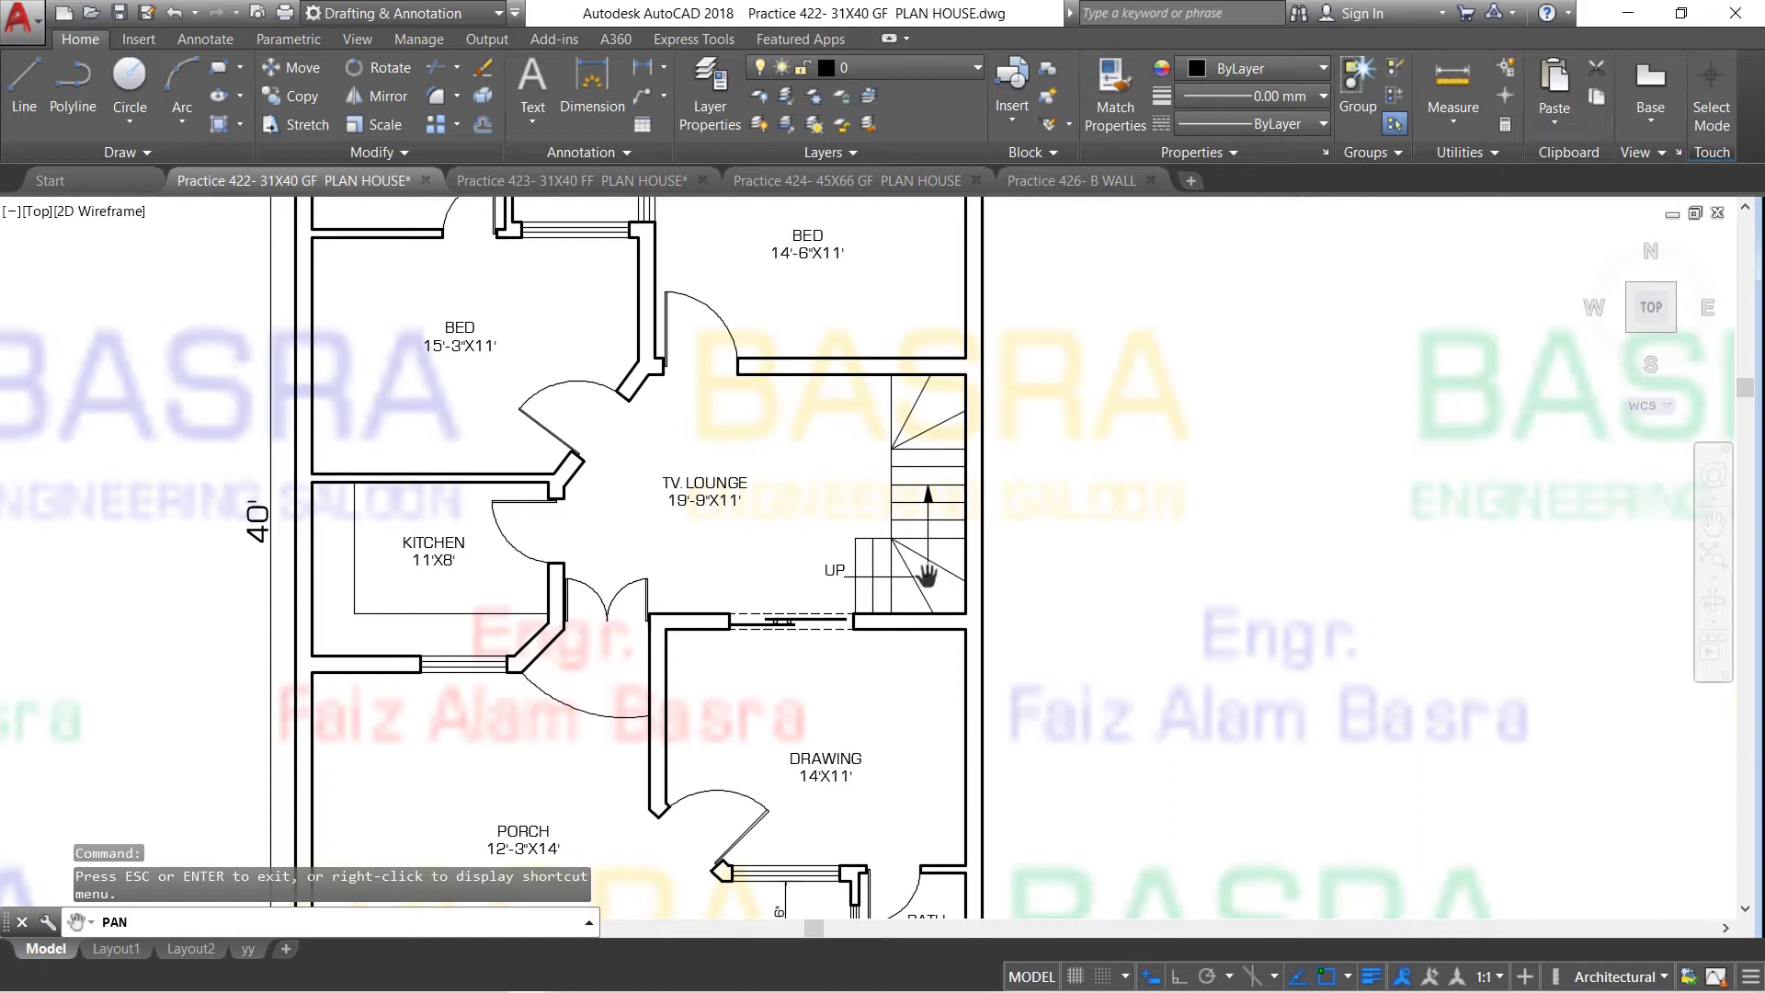
pyautogui.scroll(4, 947, 603)
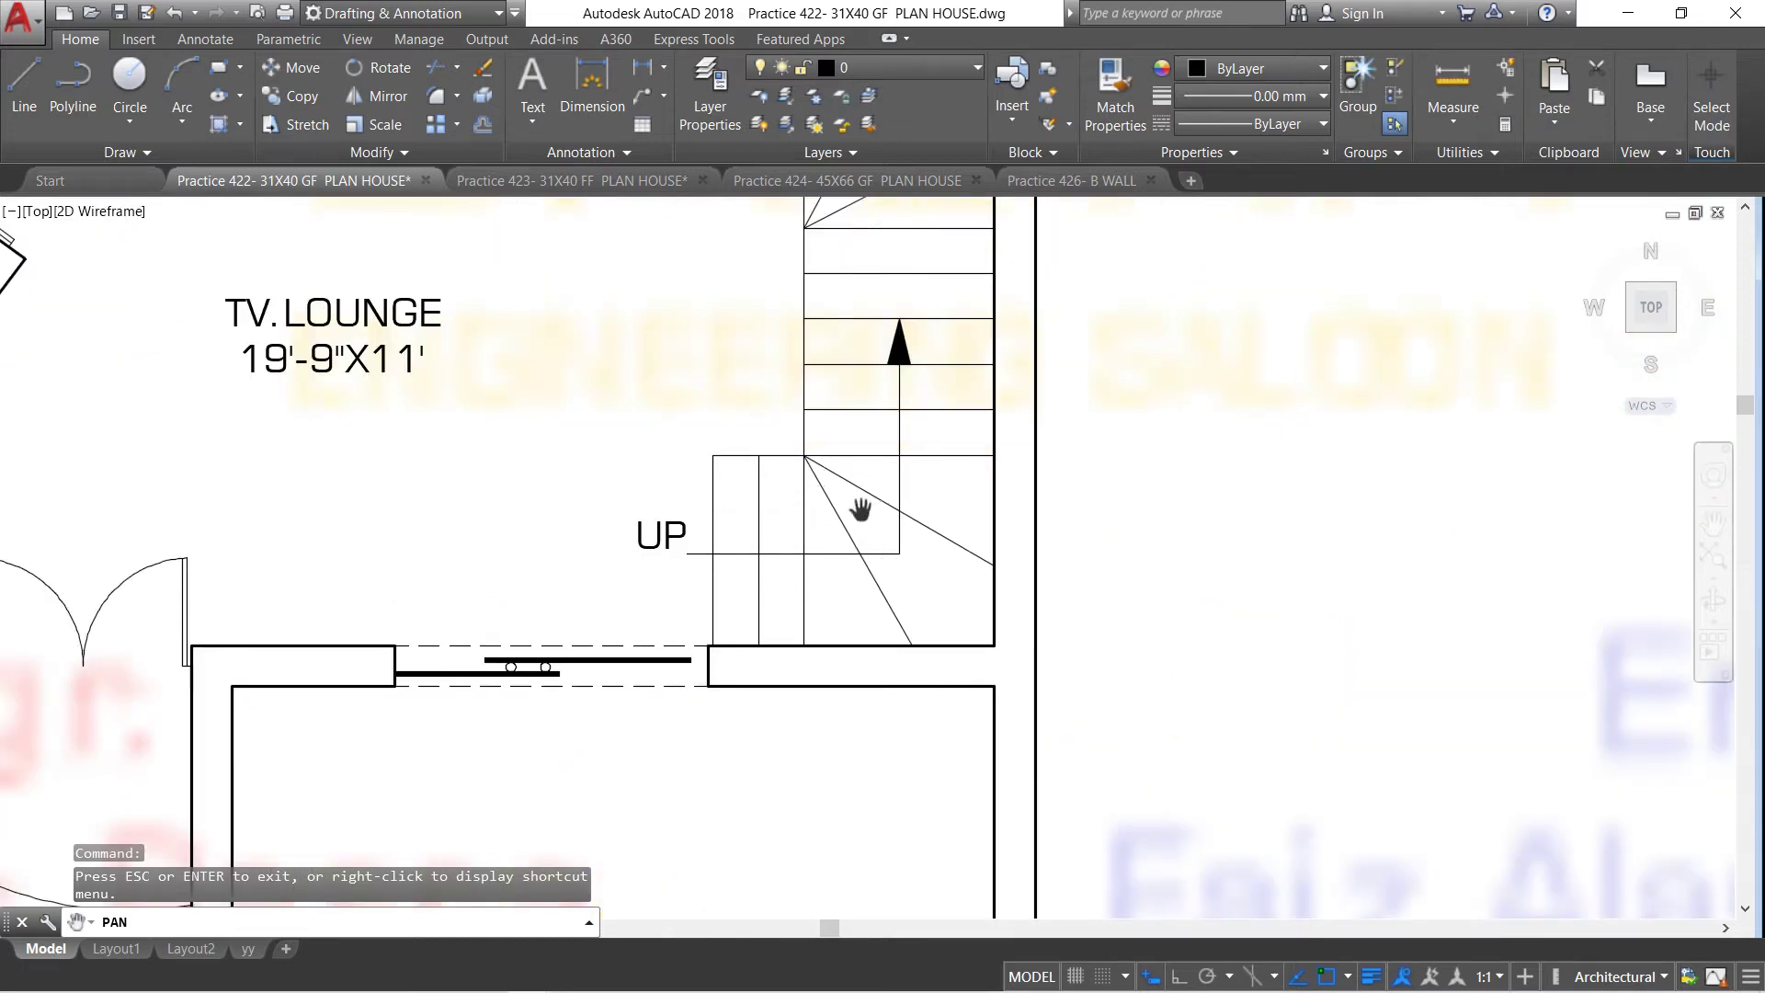
pyautogui.scroll(-4, 847, 598)
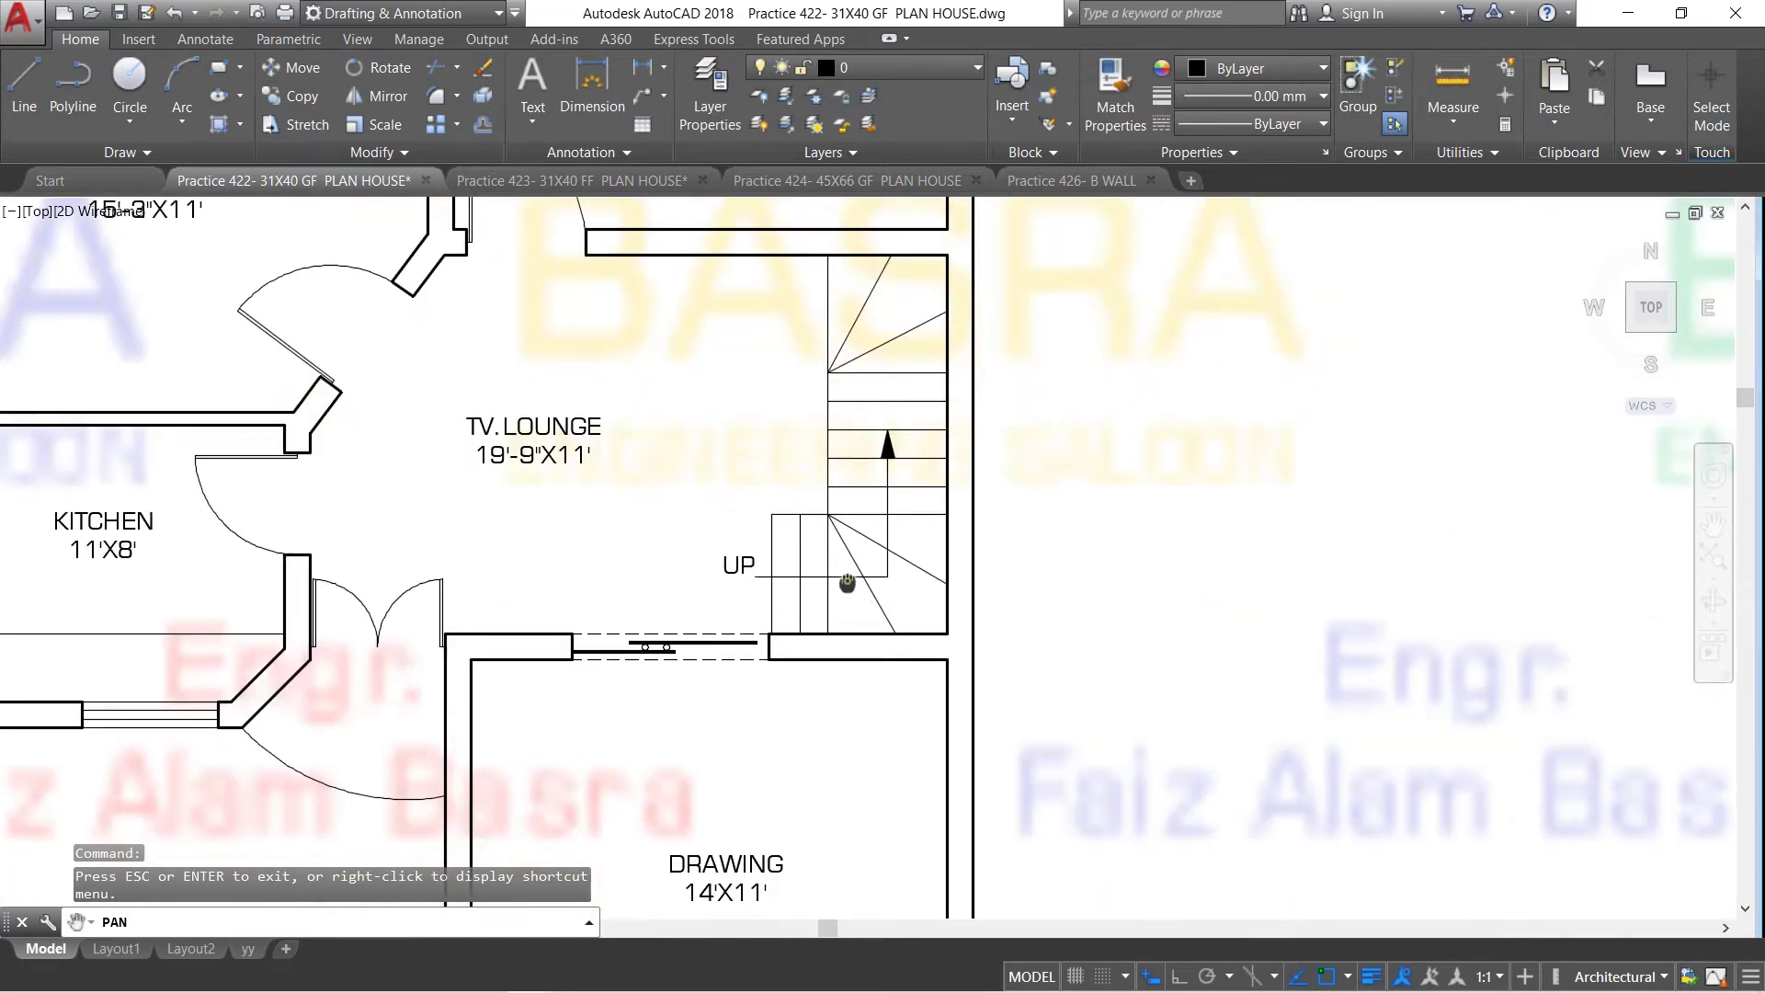
pyautogui.scroll(2, 856, 680)
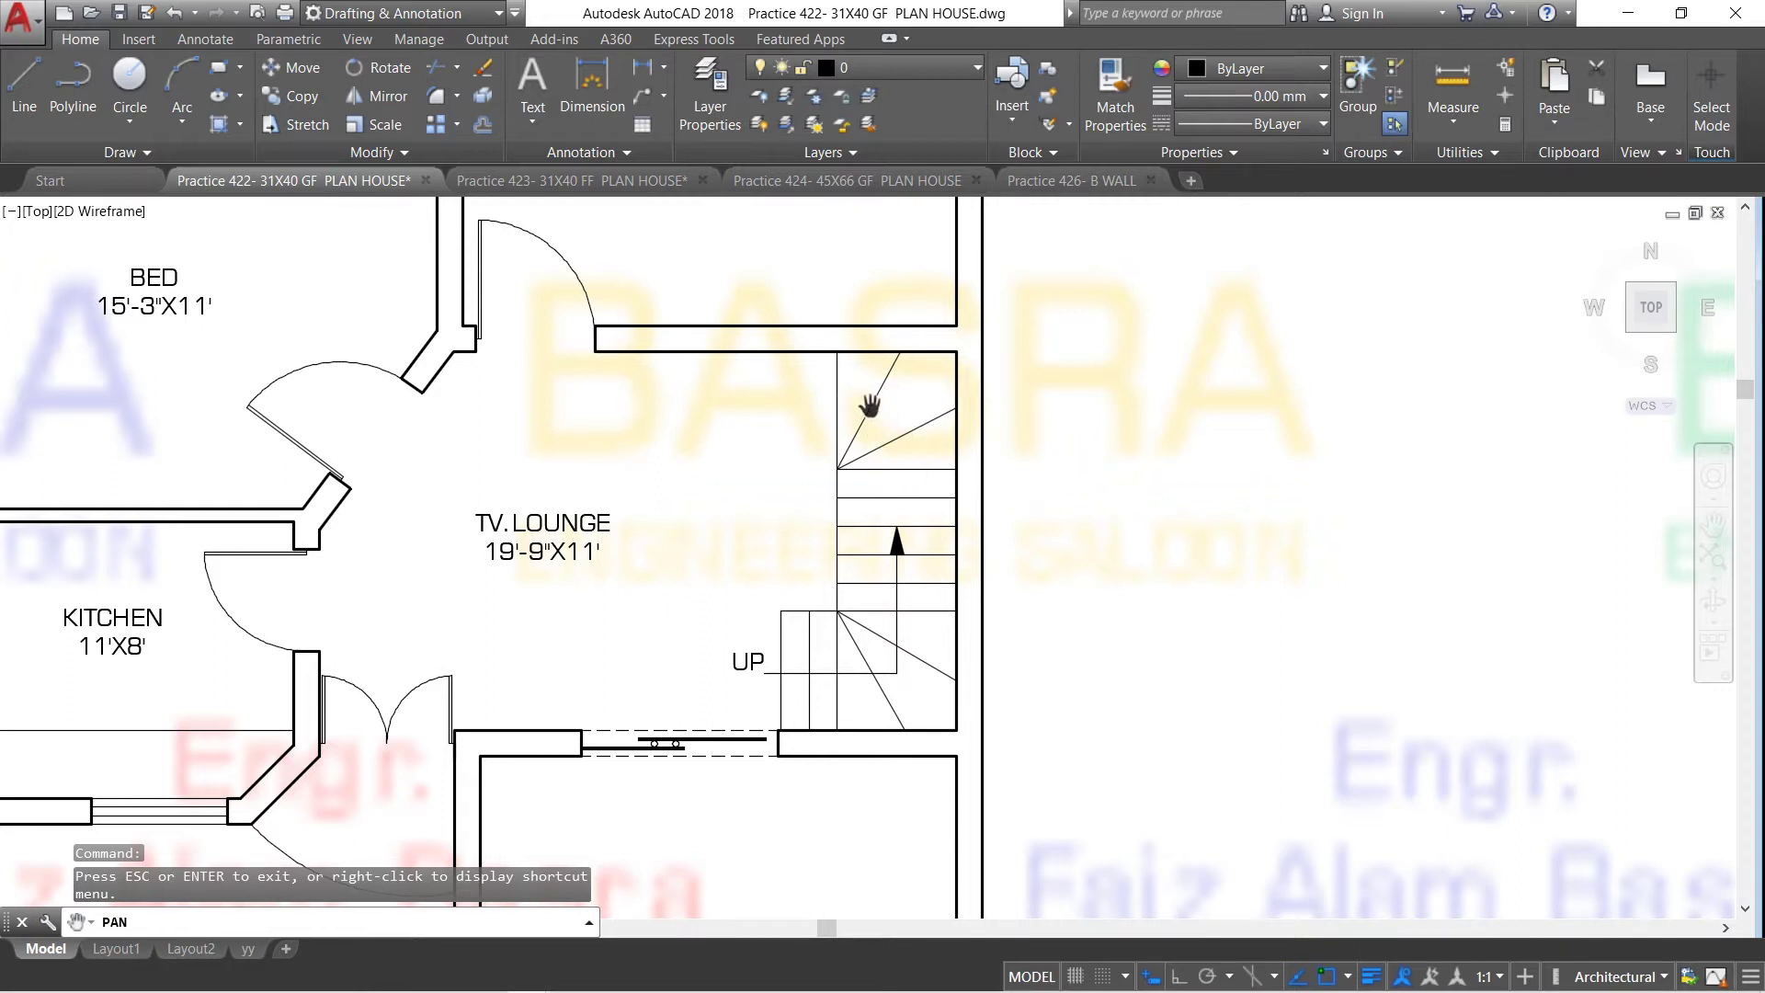
pyautogui.scroll(-2, 870, 421)
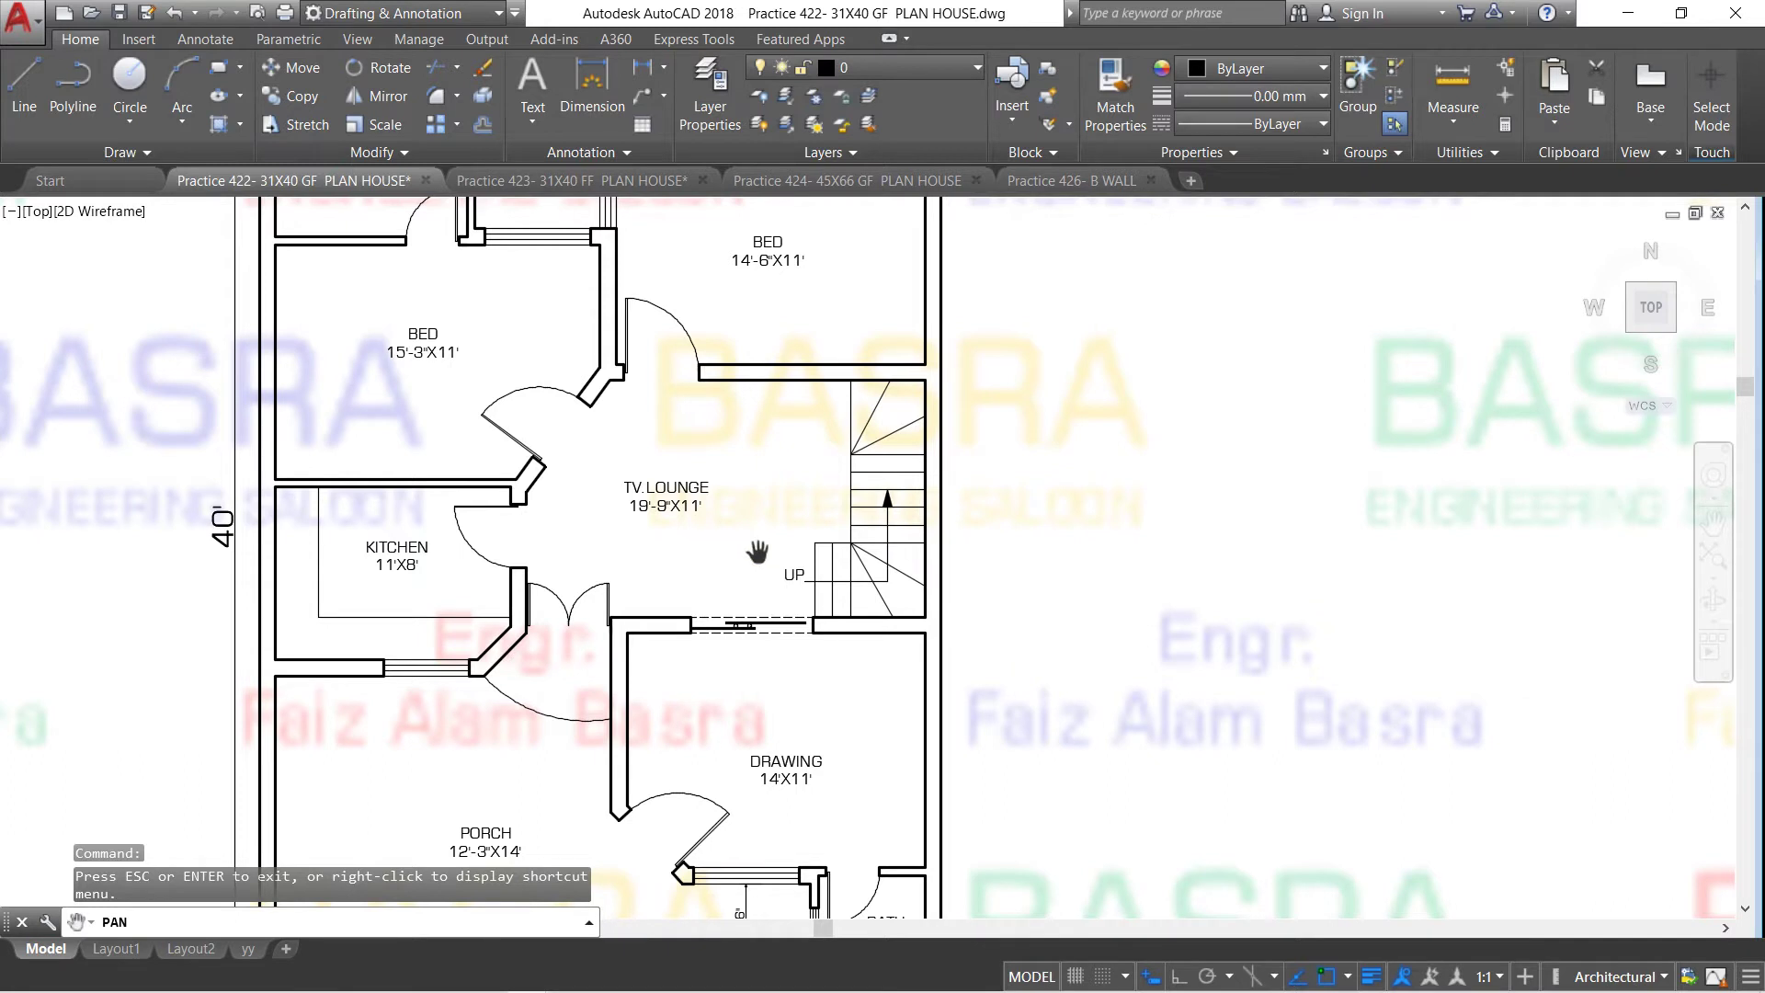
pyautogui.moveTo(758, 533); pyautogui.dragTo(873, 662)
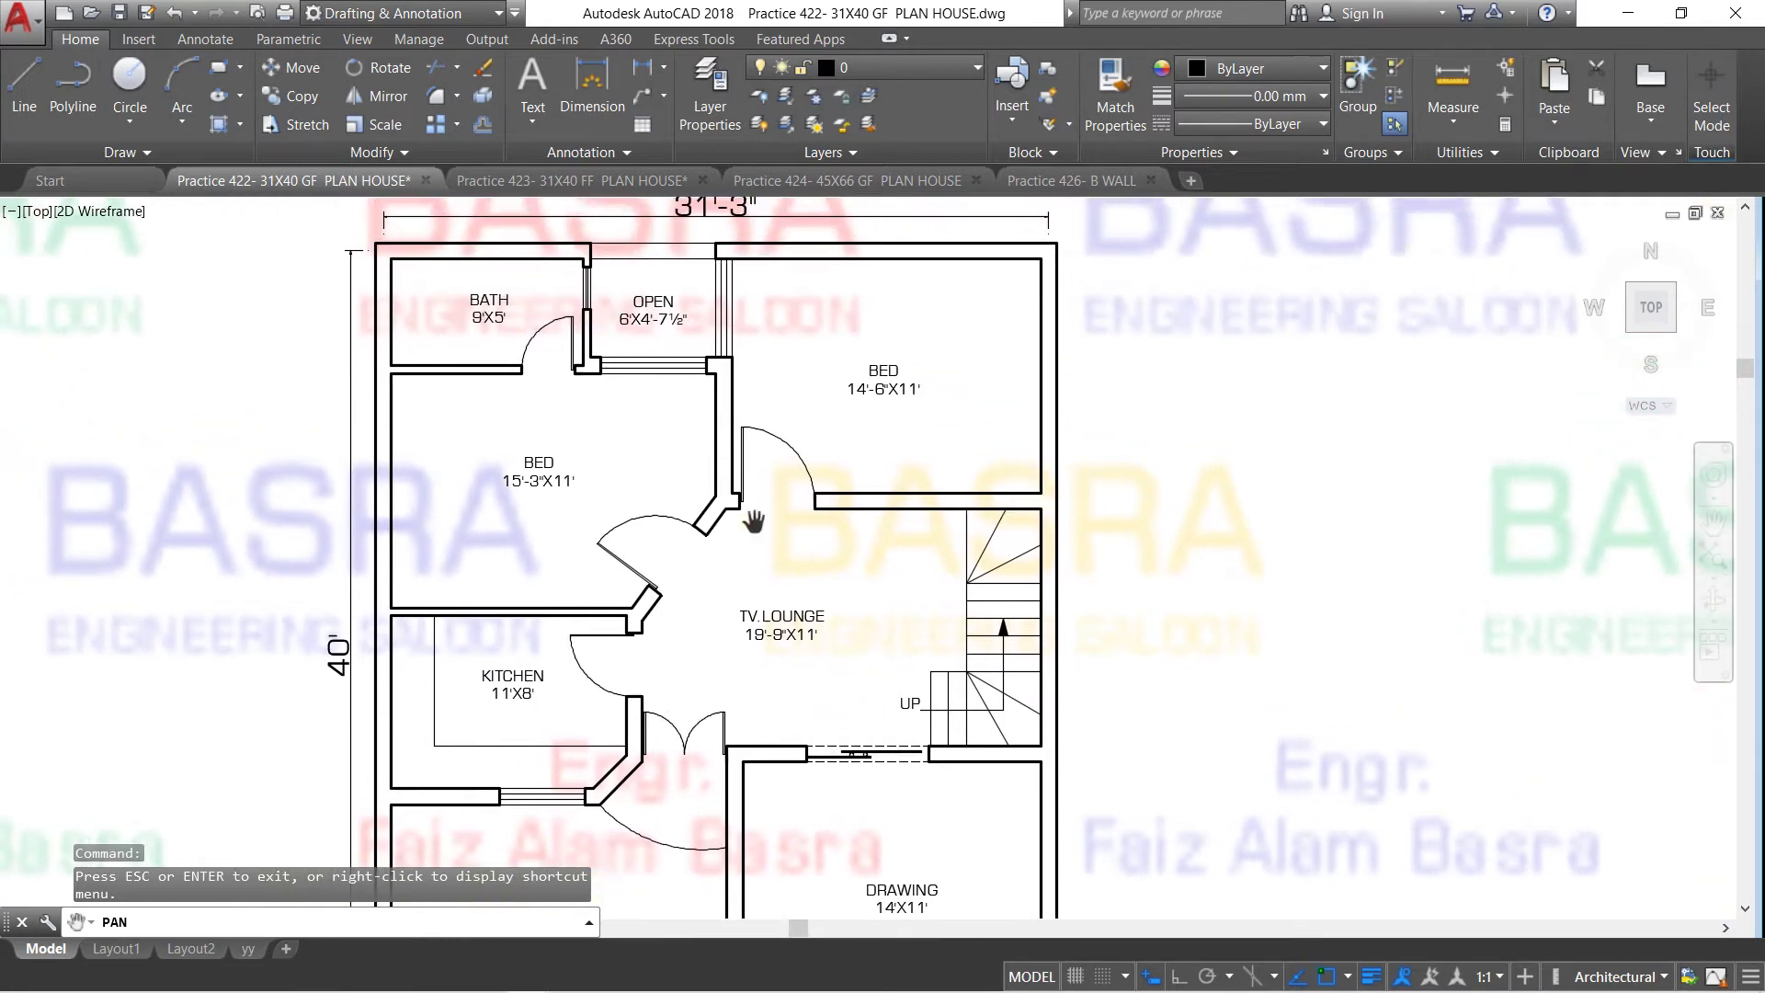
pyautogui.scroll(-2, 746, 538)
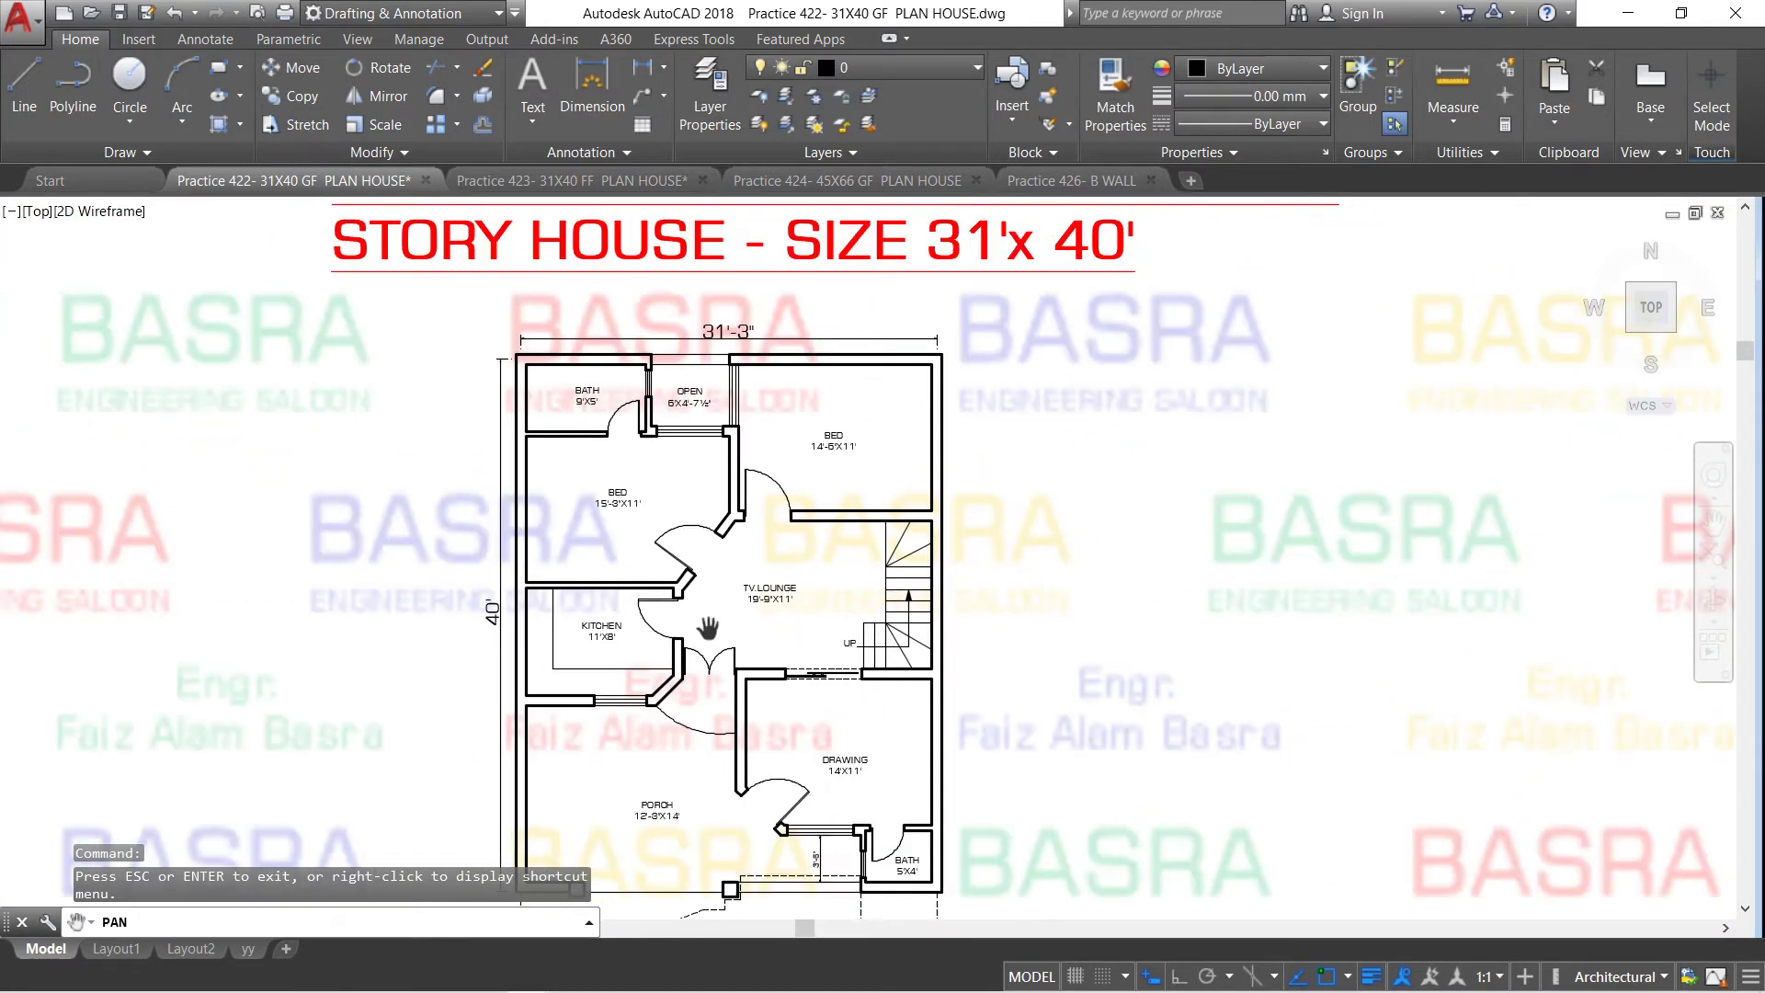
pyautogui.moveTo(703, 709); pyautogui.dragTo(727, 422)
pyautogui.scroll(2, 708, 701)
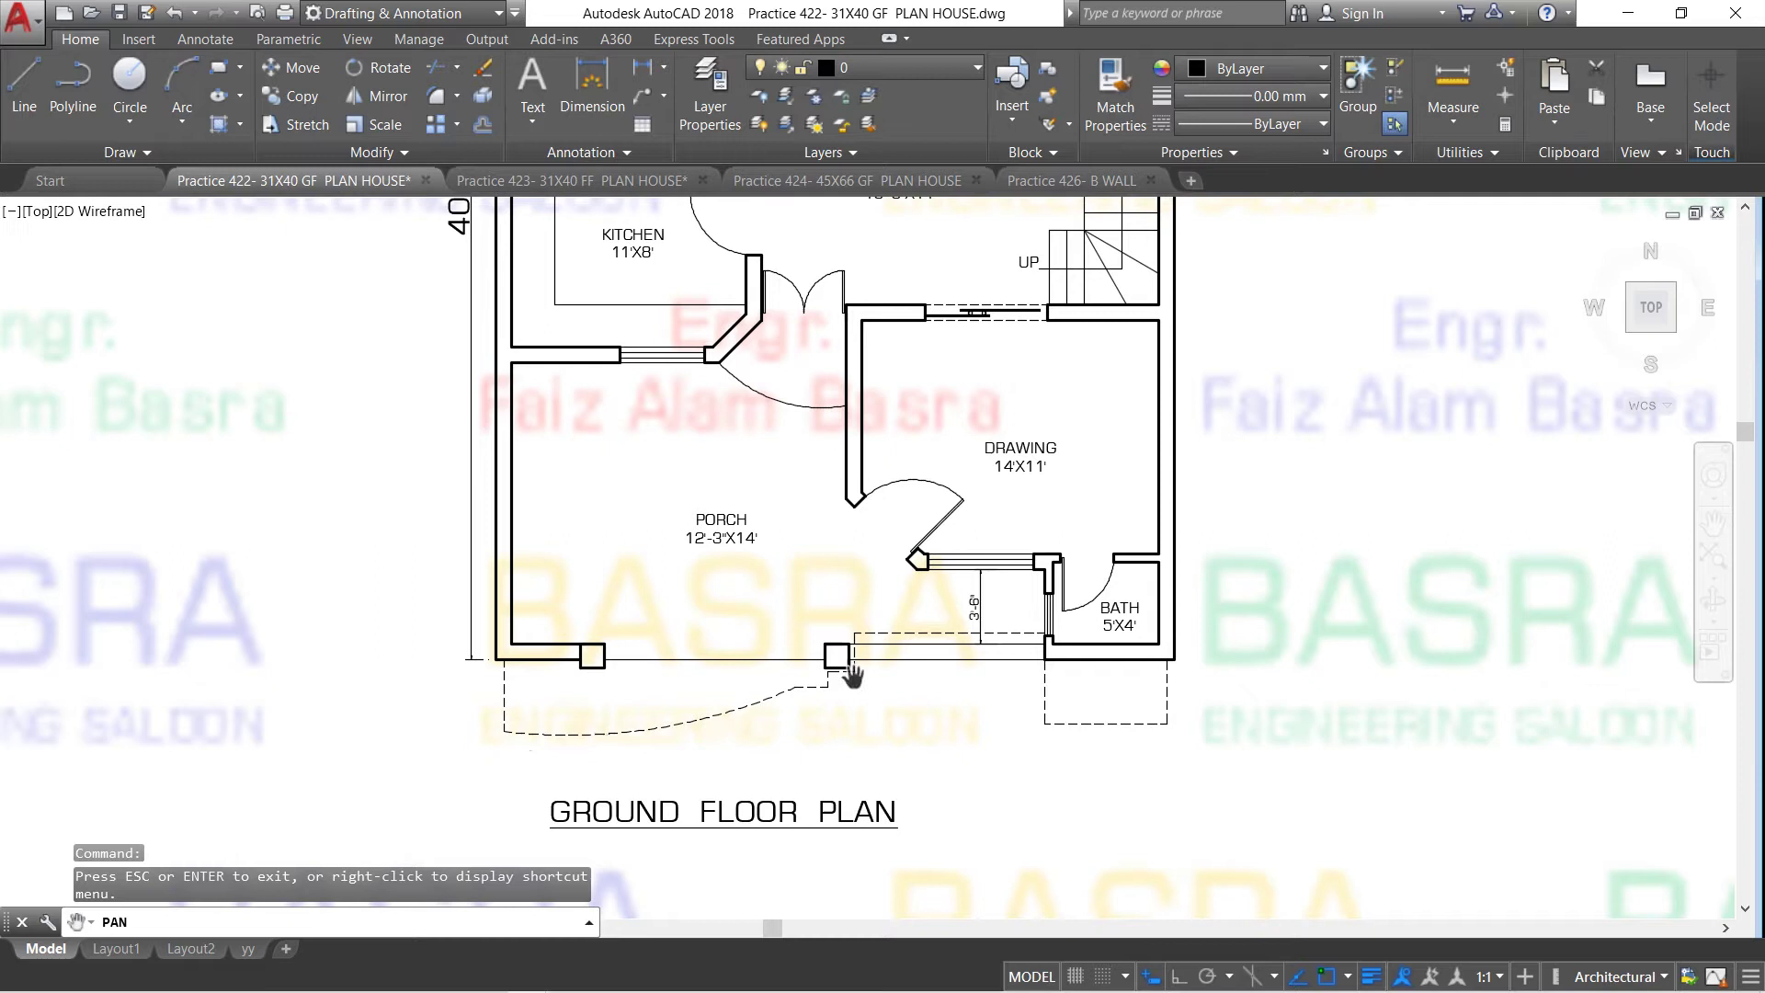
pyautogui.scroll(4, 743, 720)
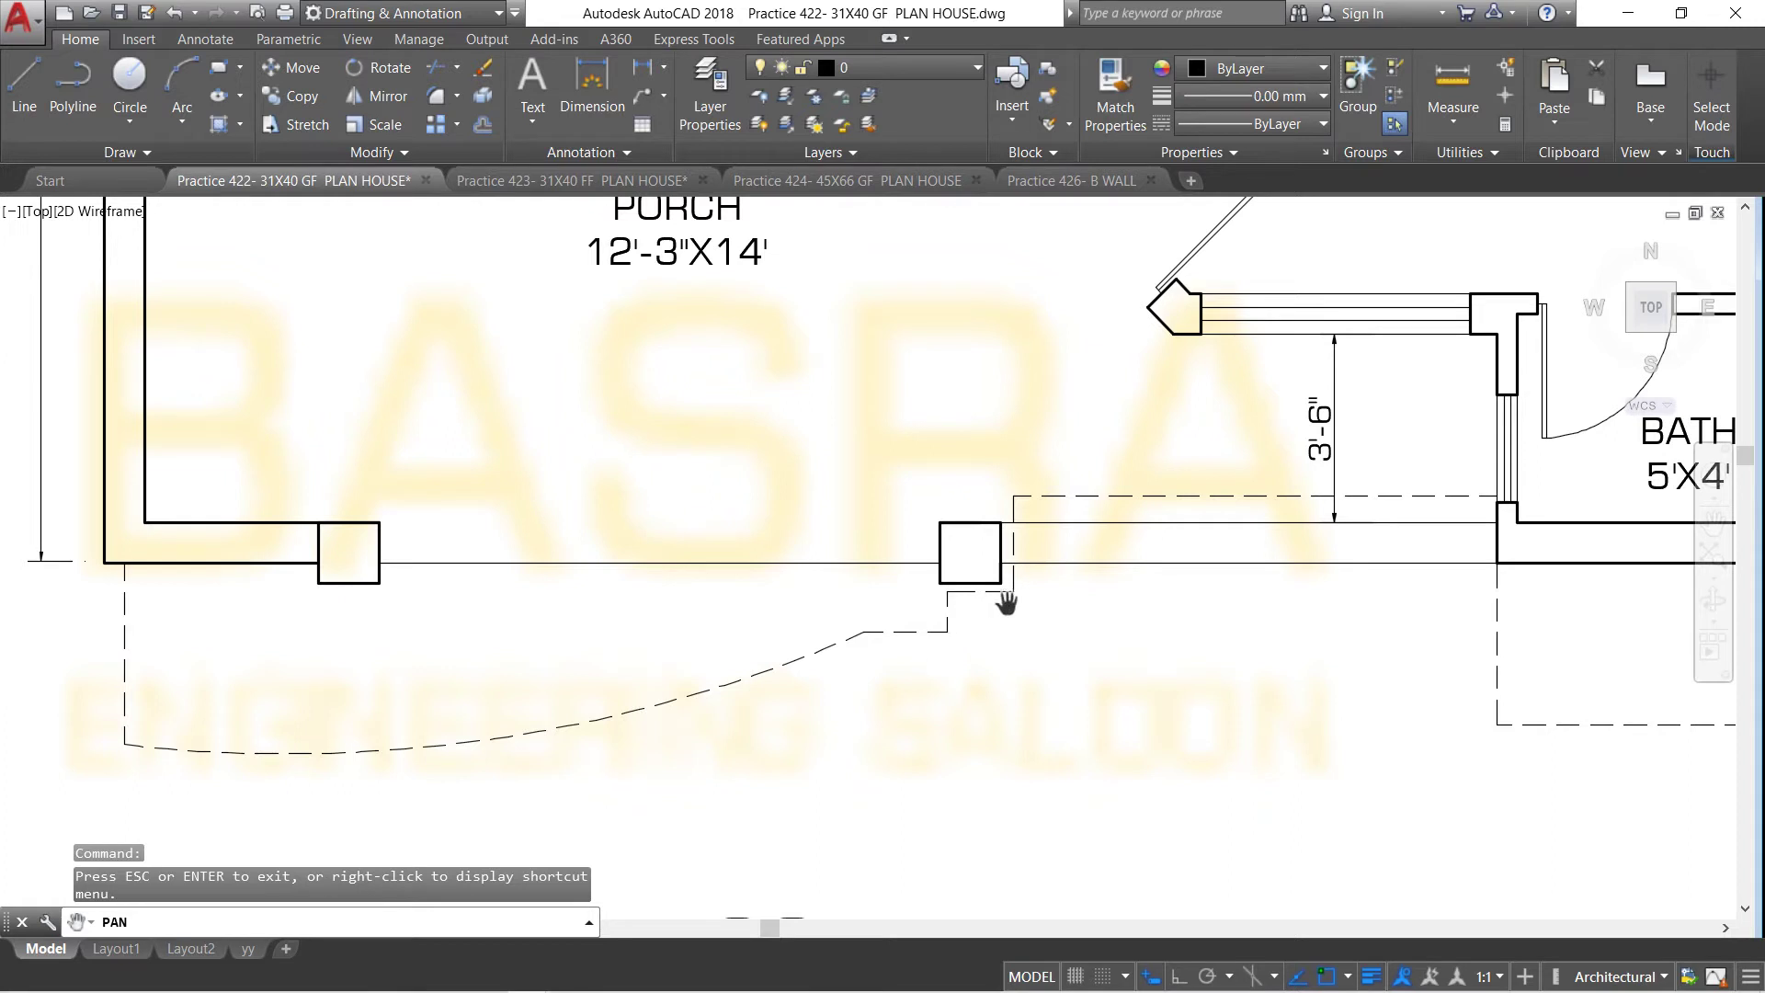
pyautogui.scroll(-6, 840, 629)
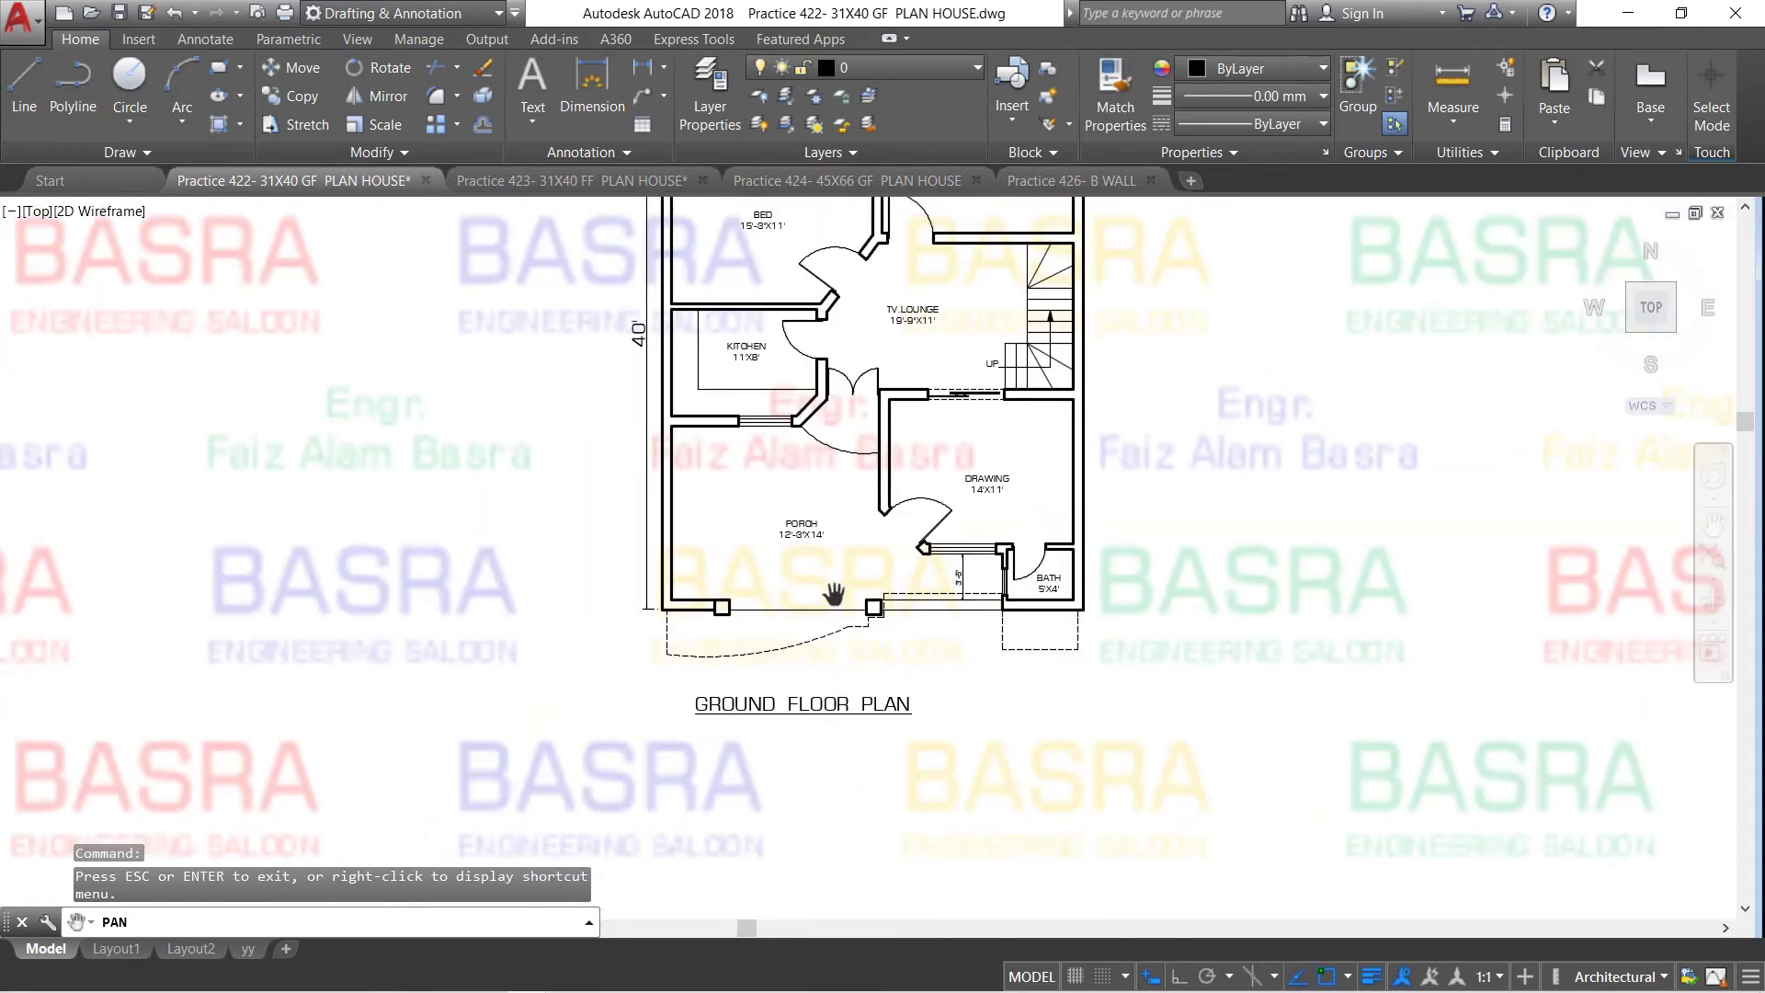
pyautogui.moveTo(827, 544); pyautogui.dragTo(780, 608)
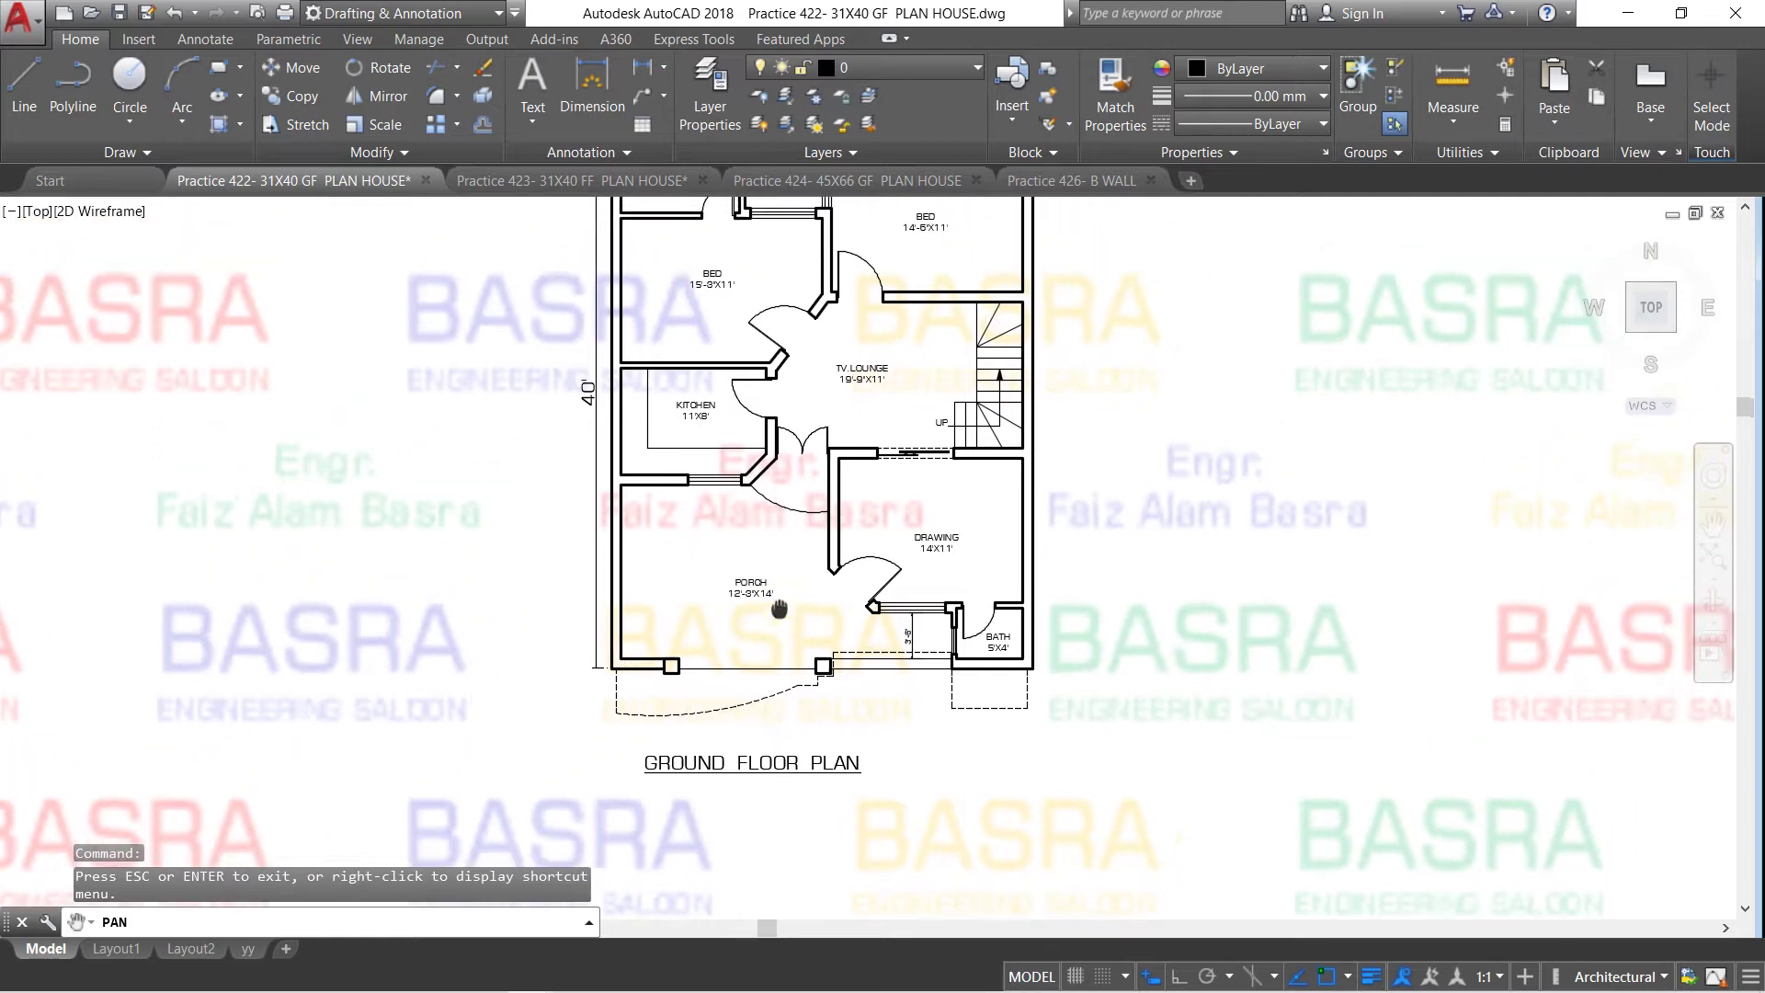
pyautogui.scroll(2, 782, 579)
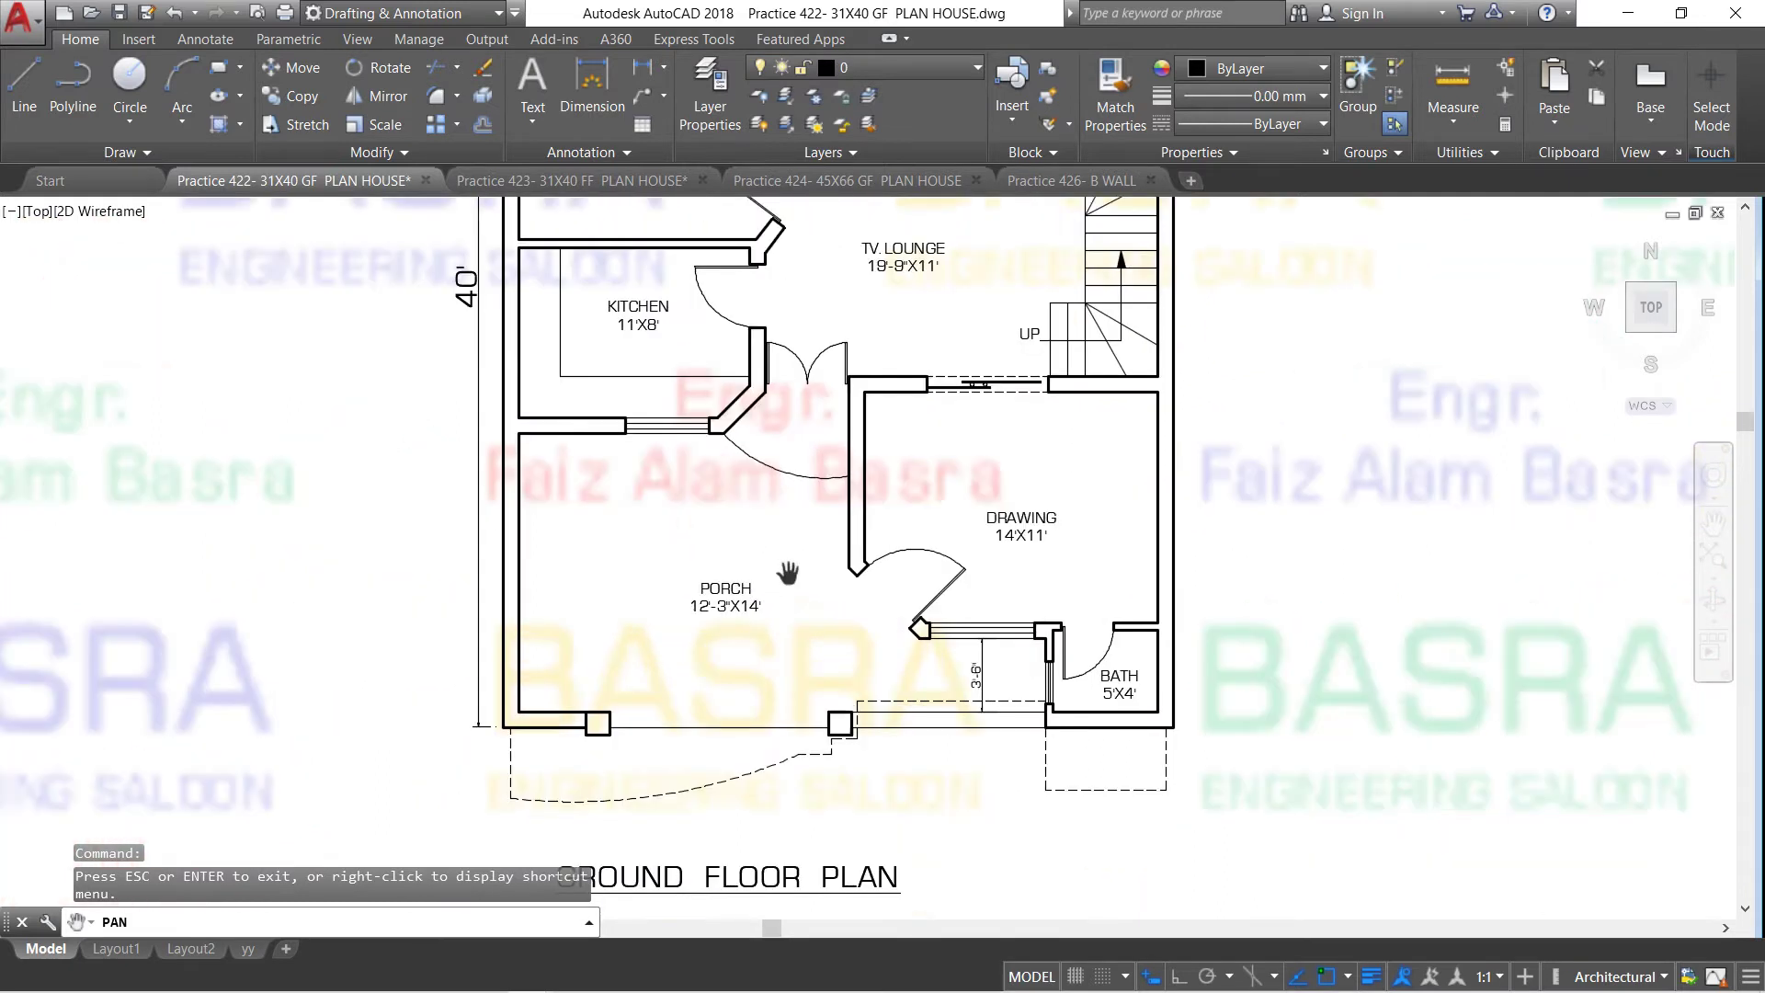
pyautogui.moveTo(754, 586); pyautogui.dragTo(745, 688)
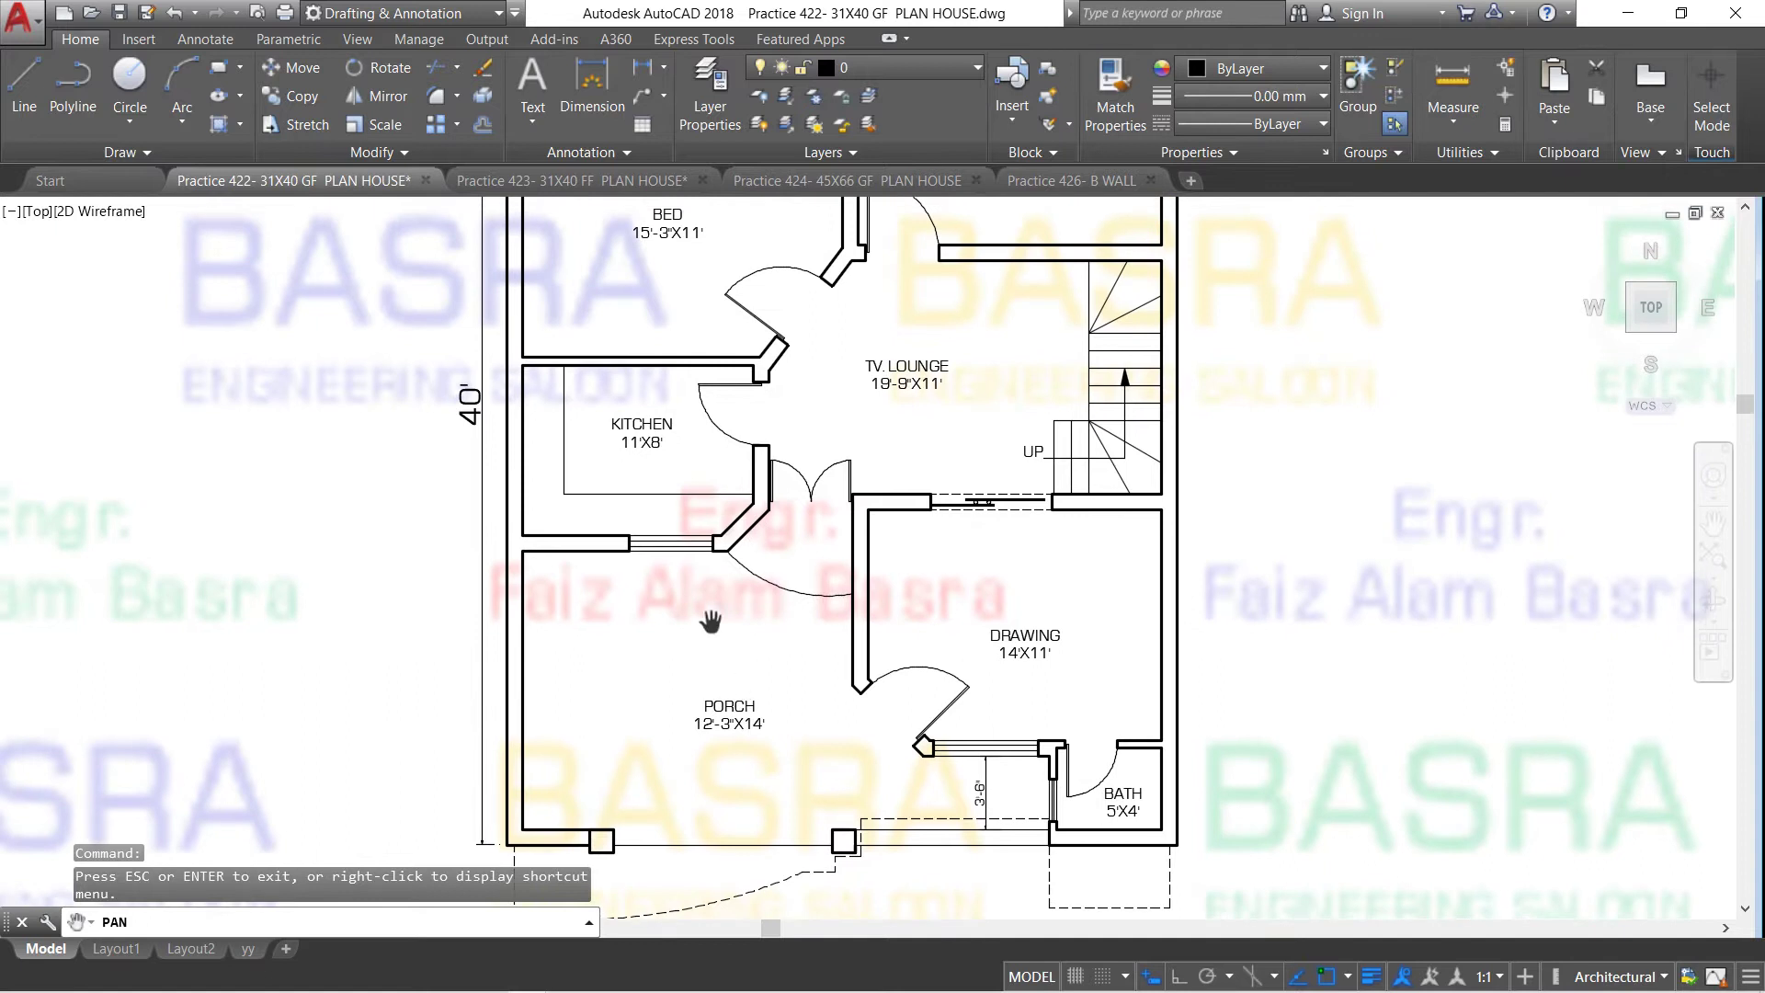
pyautogui.scroll(-3, 710, 623)
pyautogui.moveTo(791, 482); pyautogui.dragTo(769, 537)
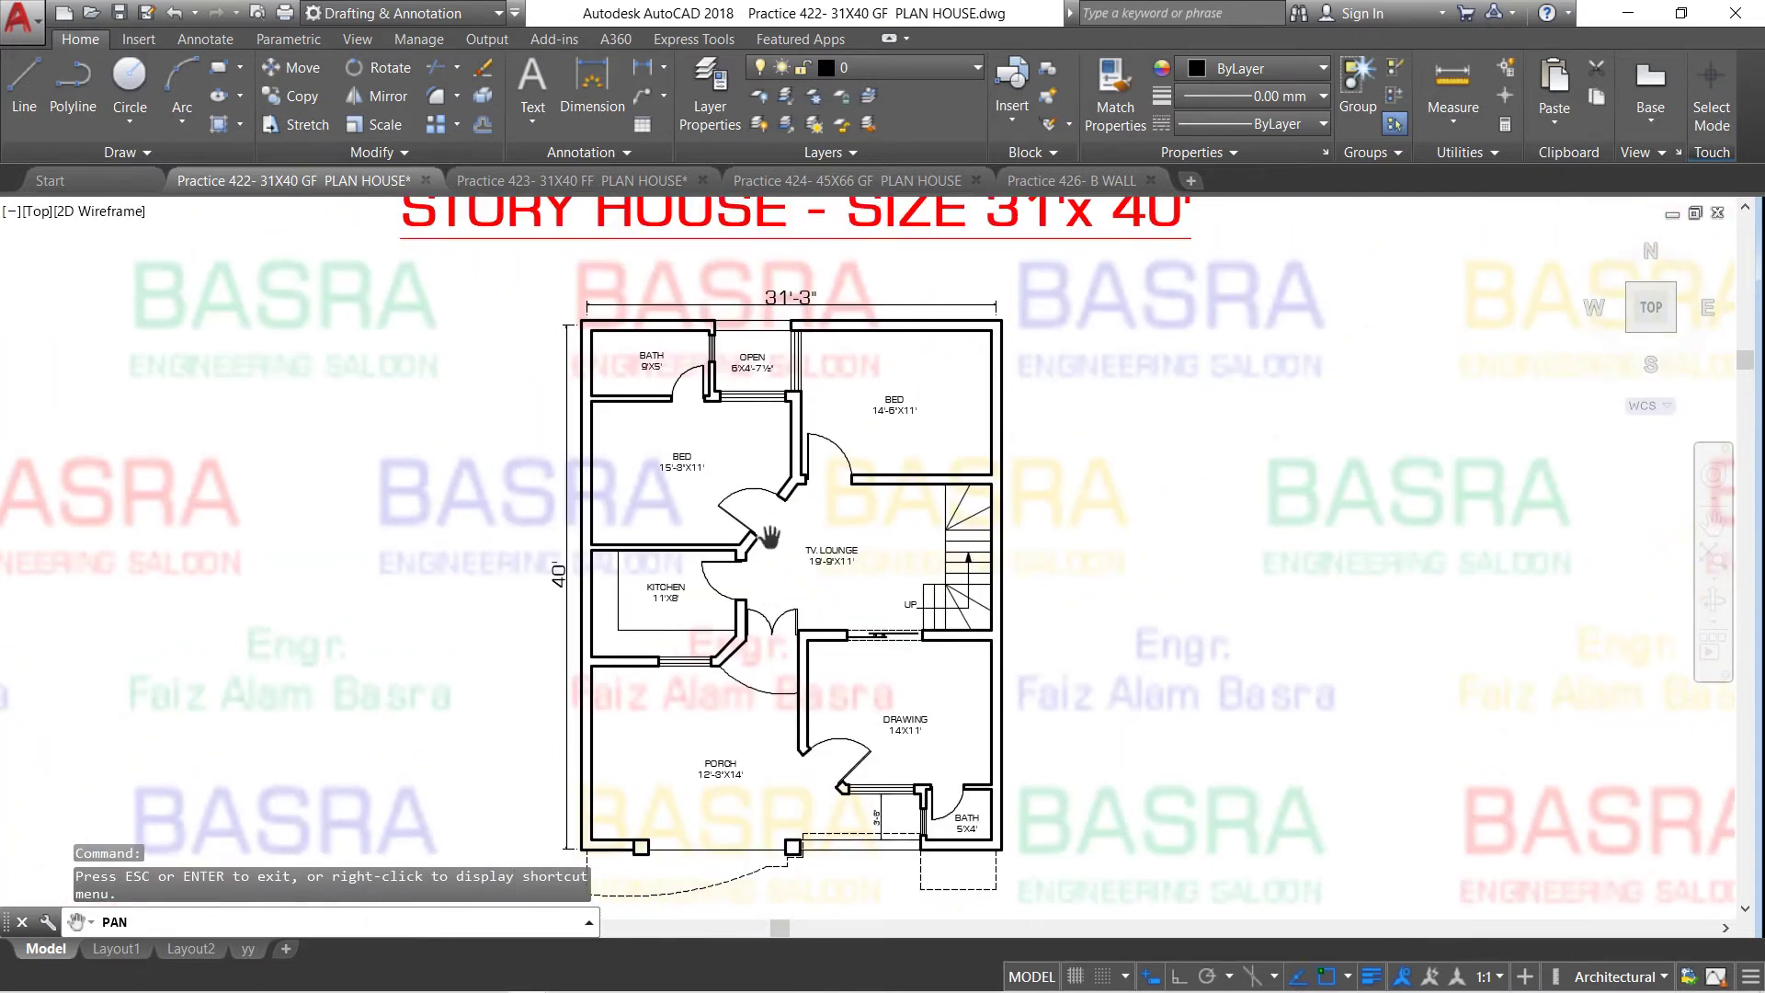
pyautogui.scroll(2, 754, 410)
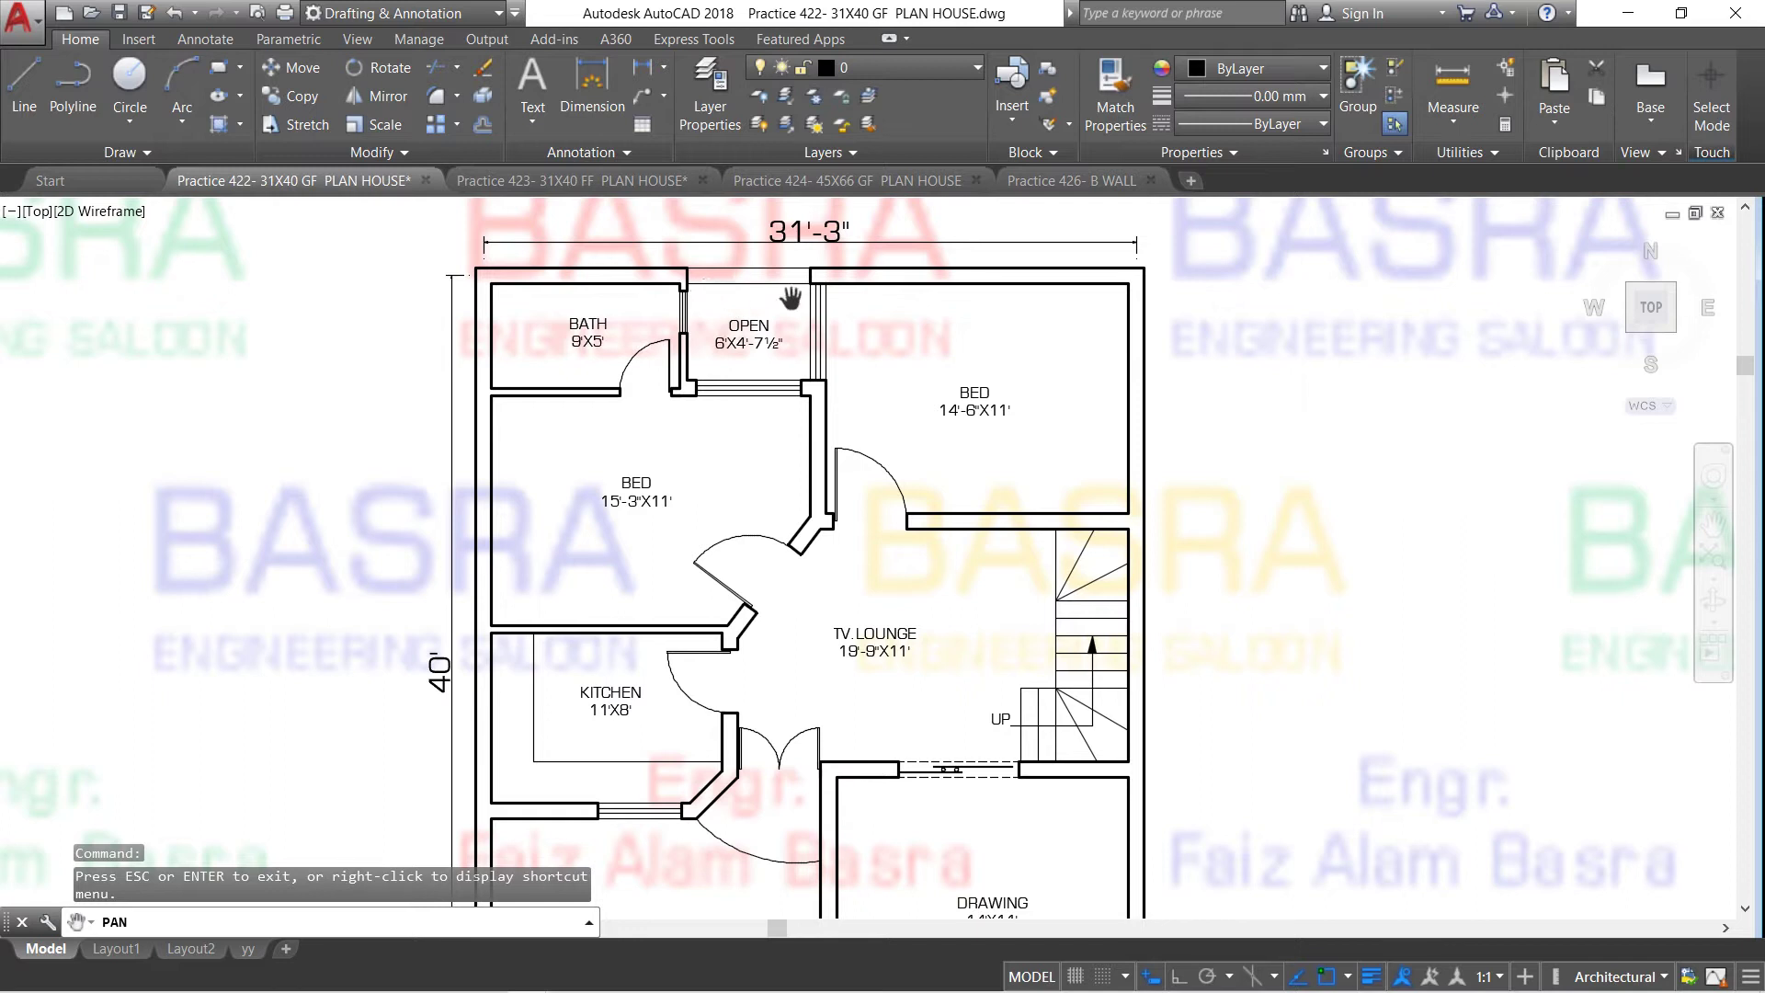
pyautogui.moveTo(739, 737); pyautogui.dragTo(771, 391)
pyautogui.moveTo(859, 653); pyautogui.dragTo(788, 652)
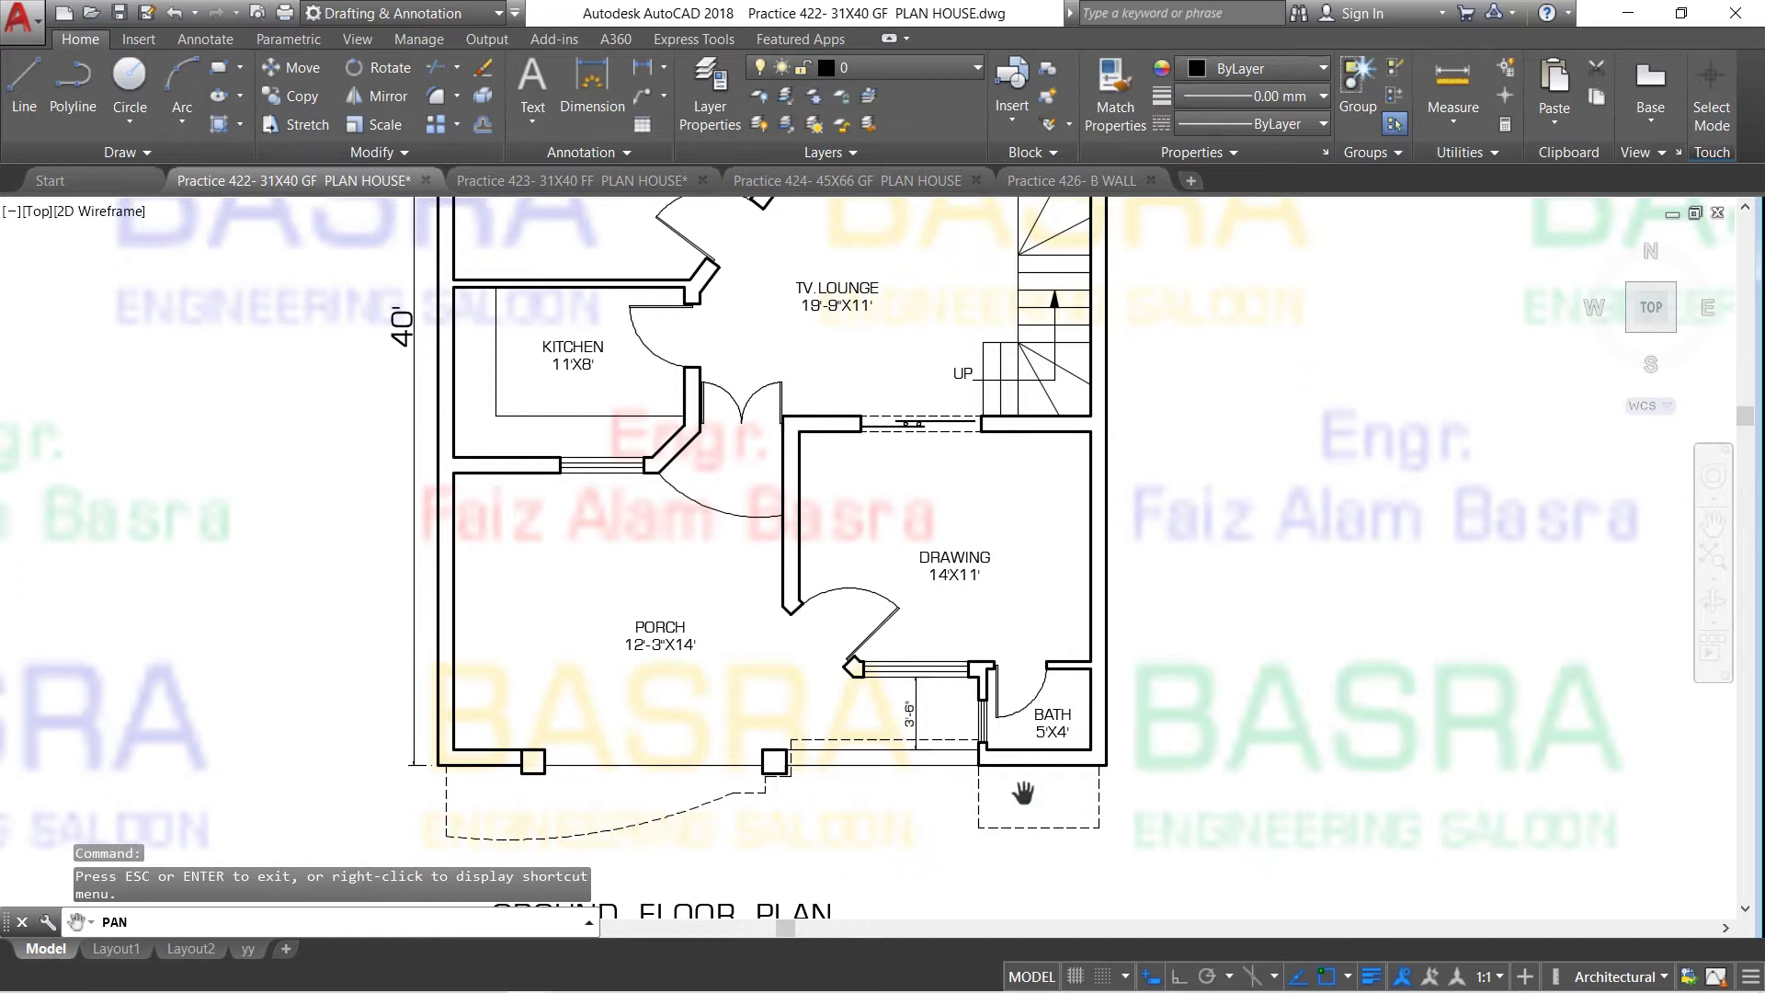
pyautogui.scroll(4, 970, 782)
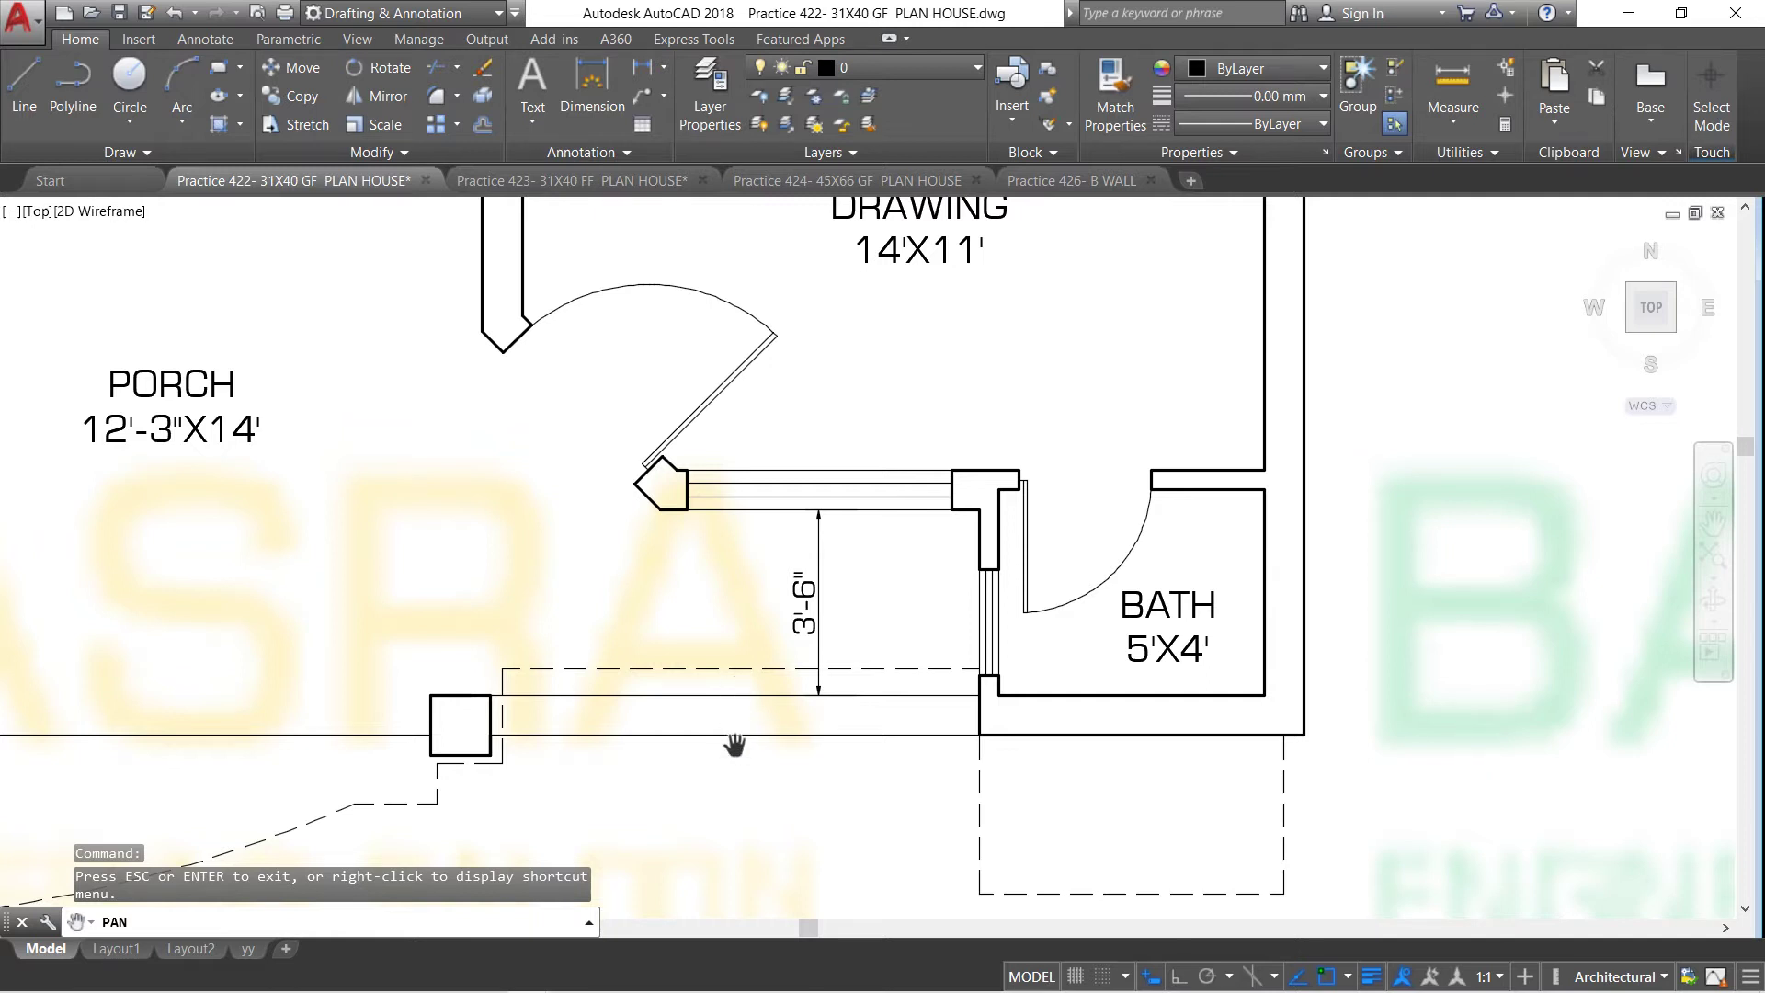
pyautogui.scroll(-5, 735, 680)
pyautogui.scroll(2, 736, 543)
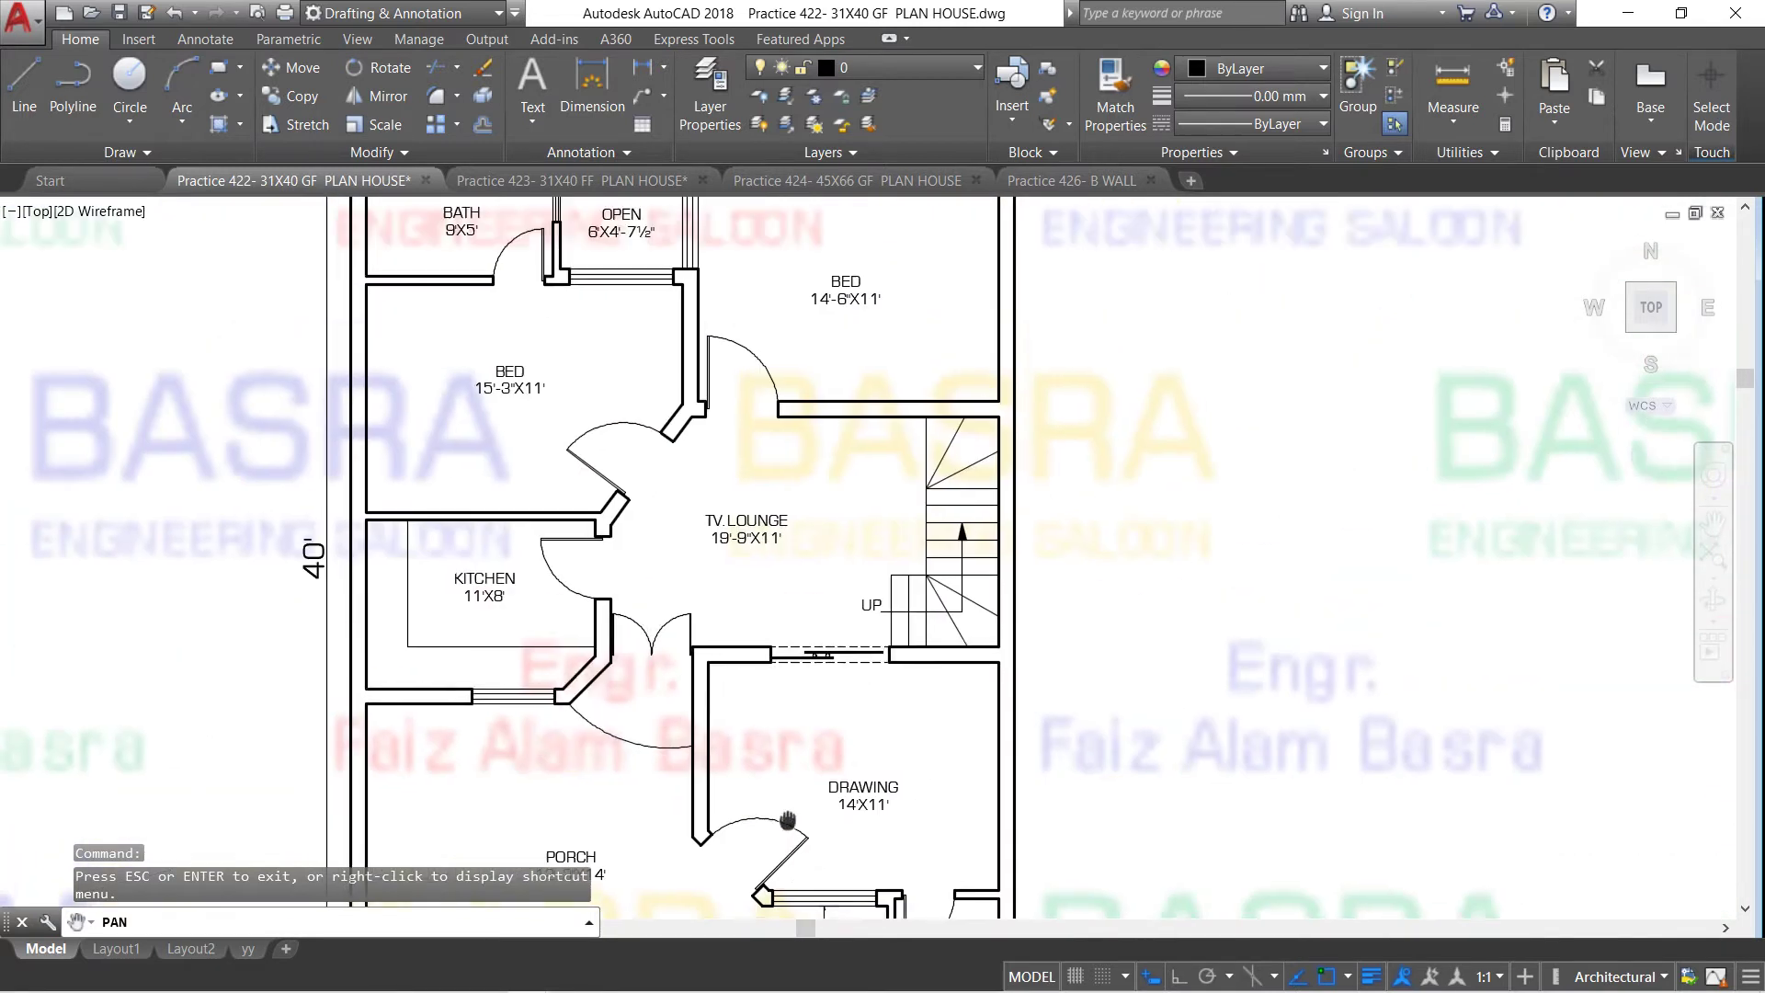
pyautogui.moveTo(685, 220); pyautogui.dragTo(699, 442)
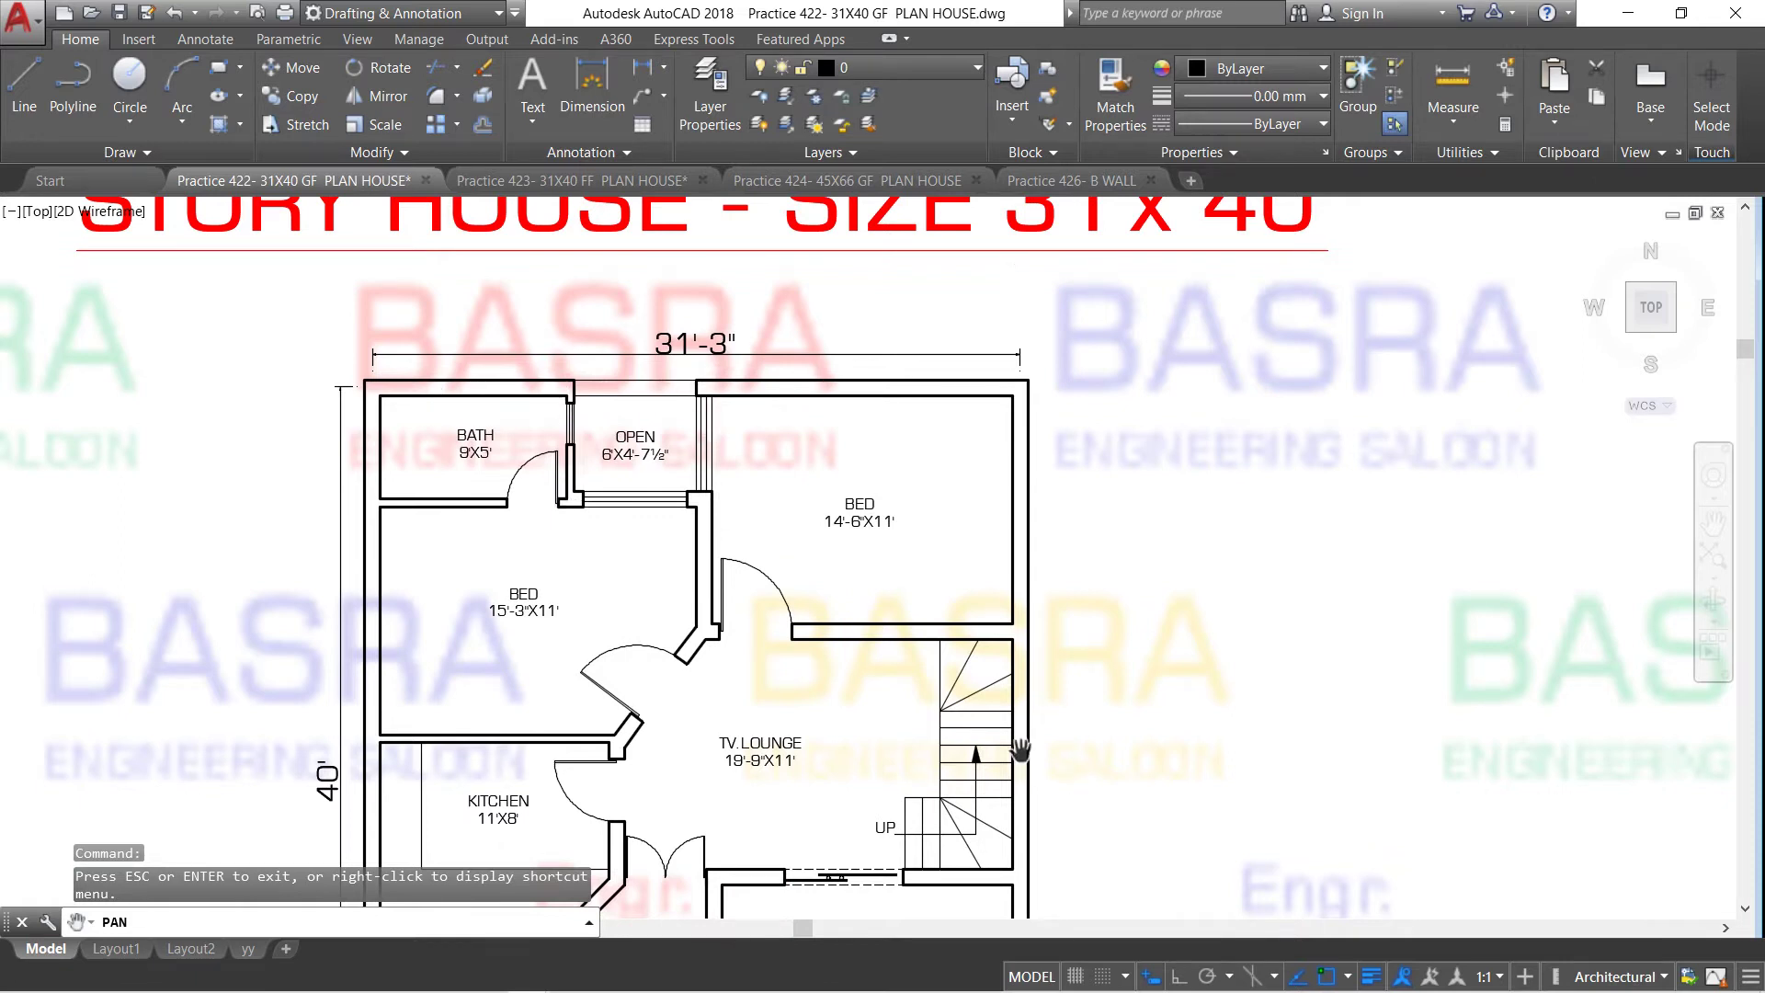
pyautogui.scroll(-2, 890, 501)
pyautogui.scroll(2, 715, 543)
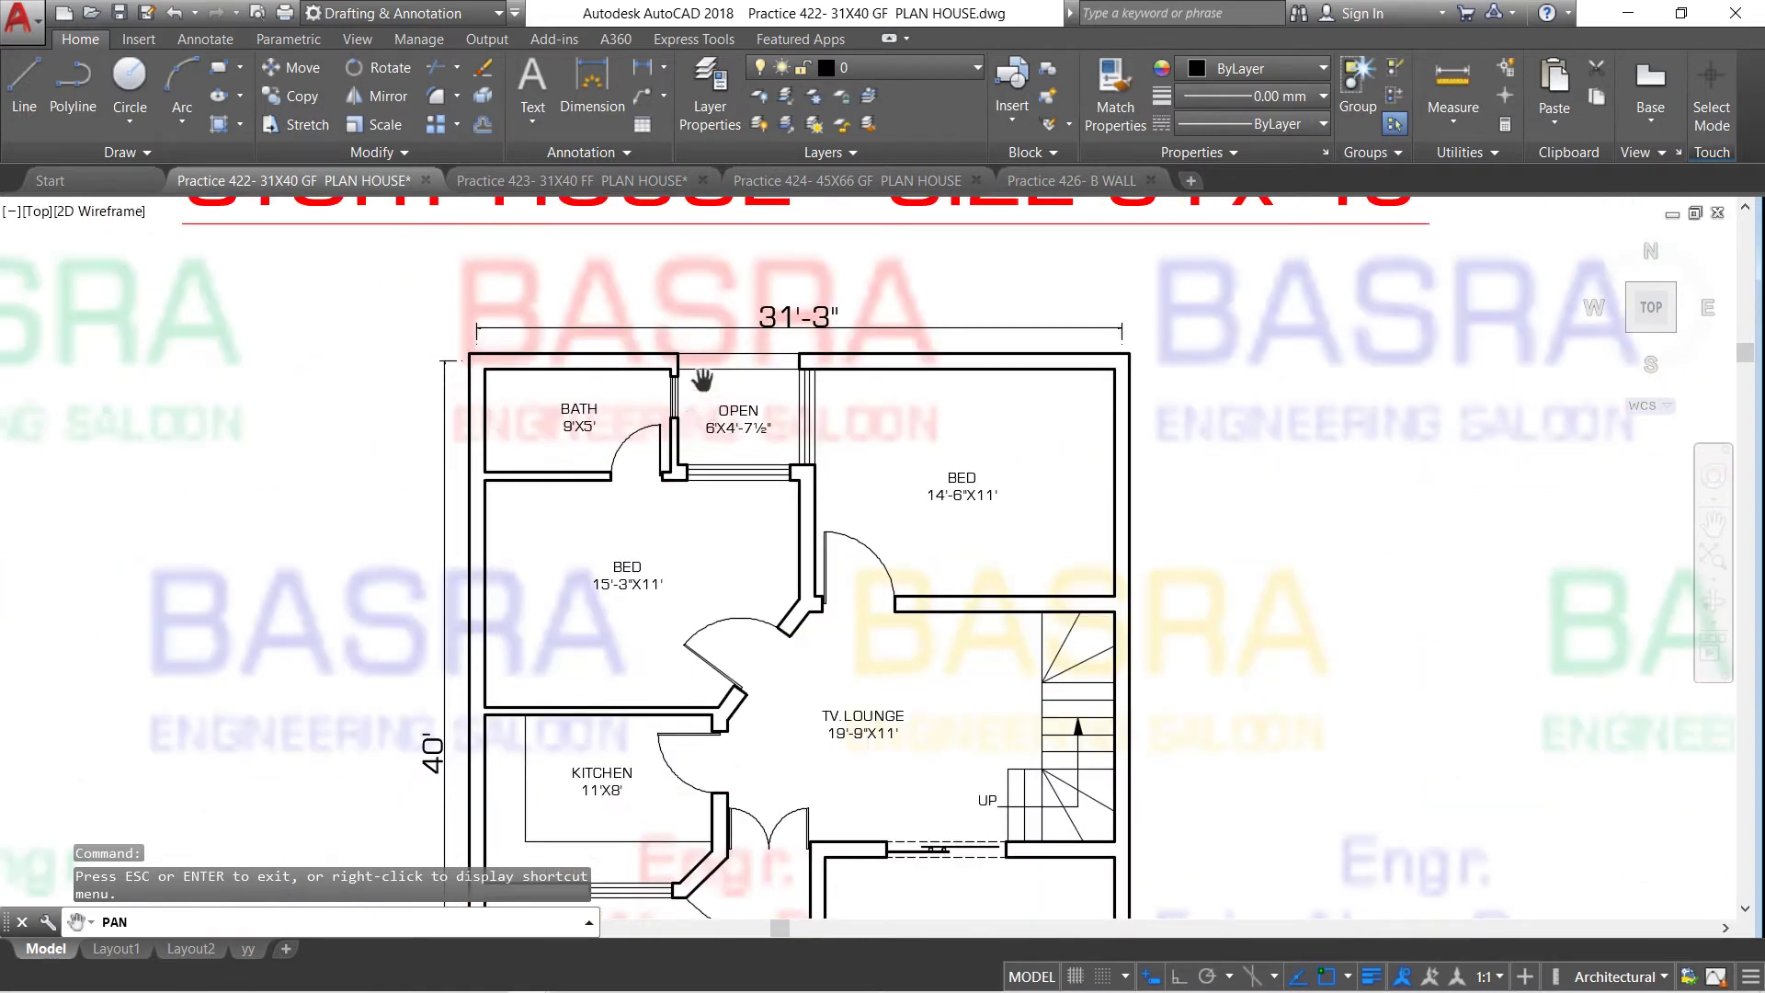
pyautogui.moveTo(656, 563); pyautogui.dragTo(642, 445)
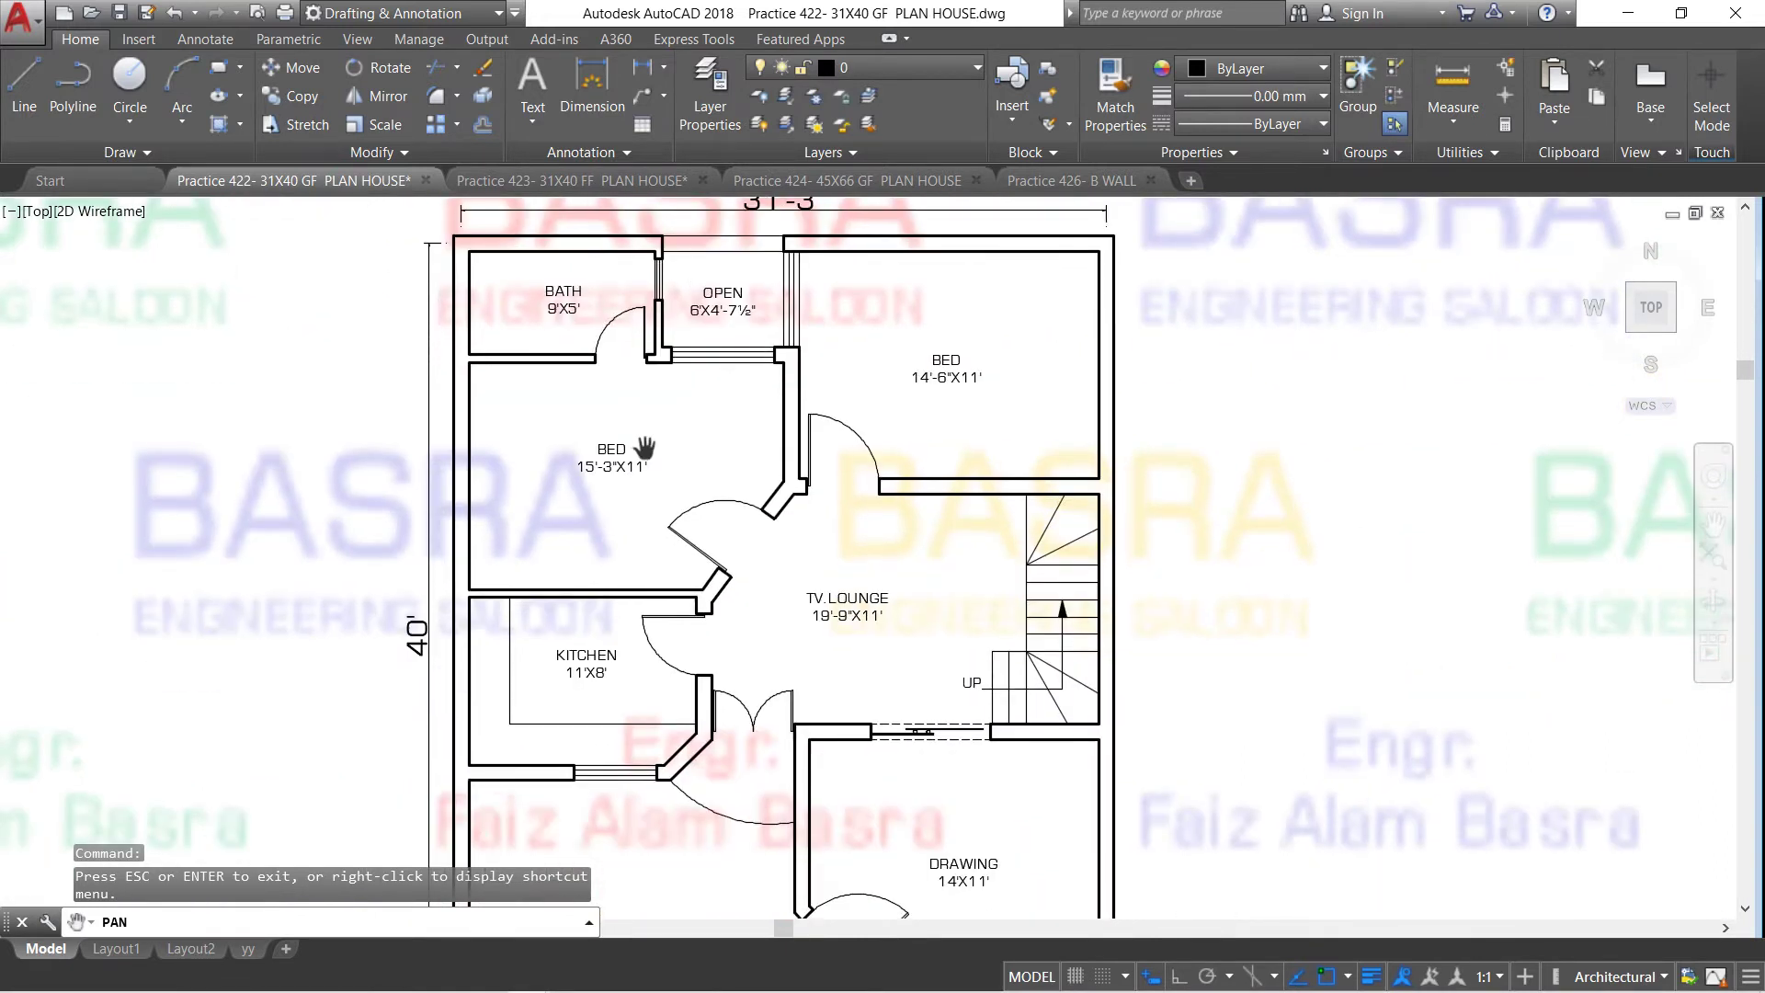
pyautogui.moveTo(699, 439); pyautogui.dragTo(669, 579)
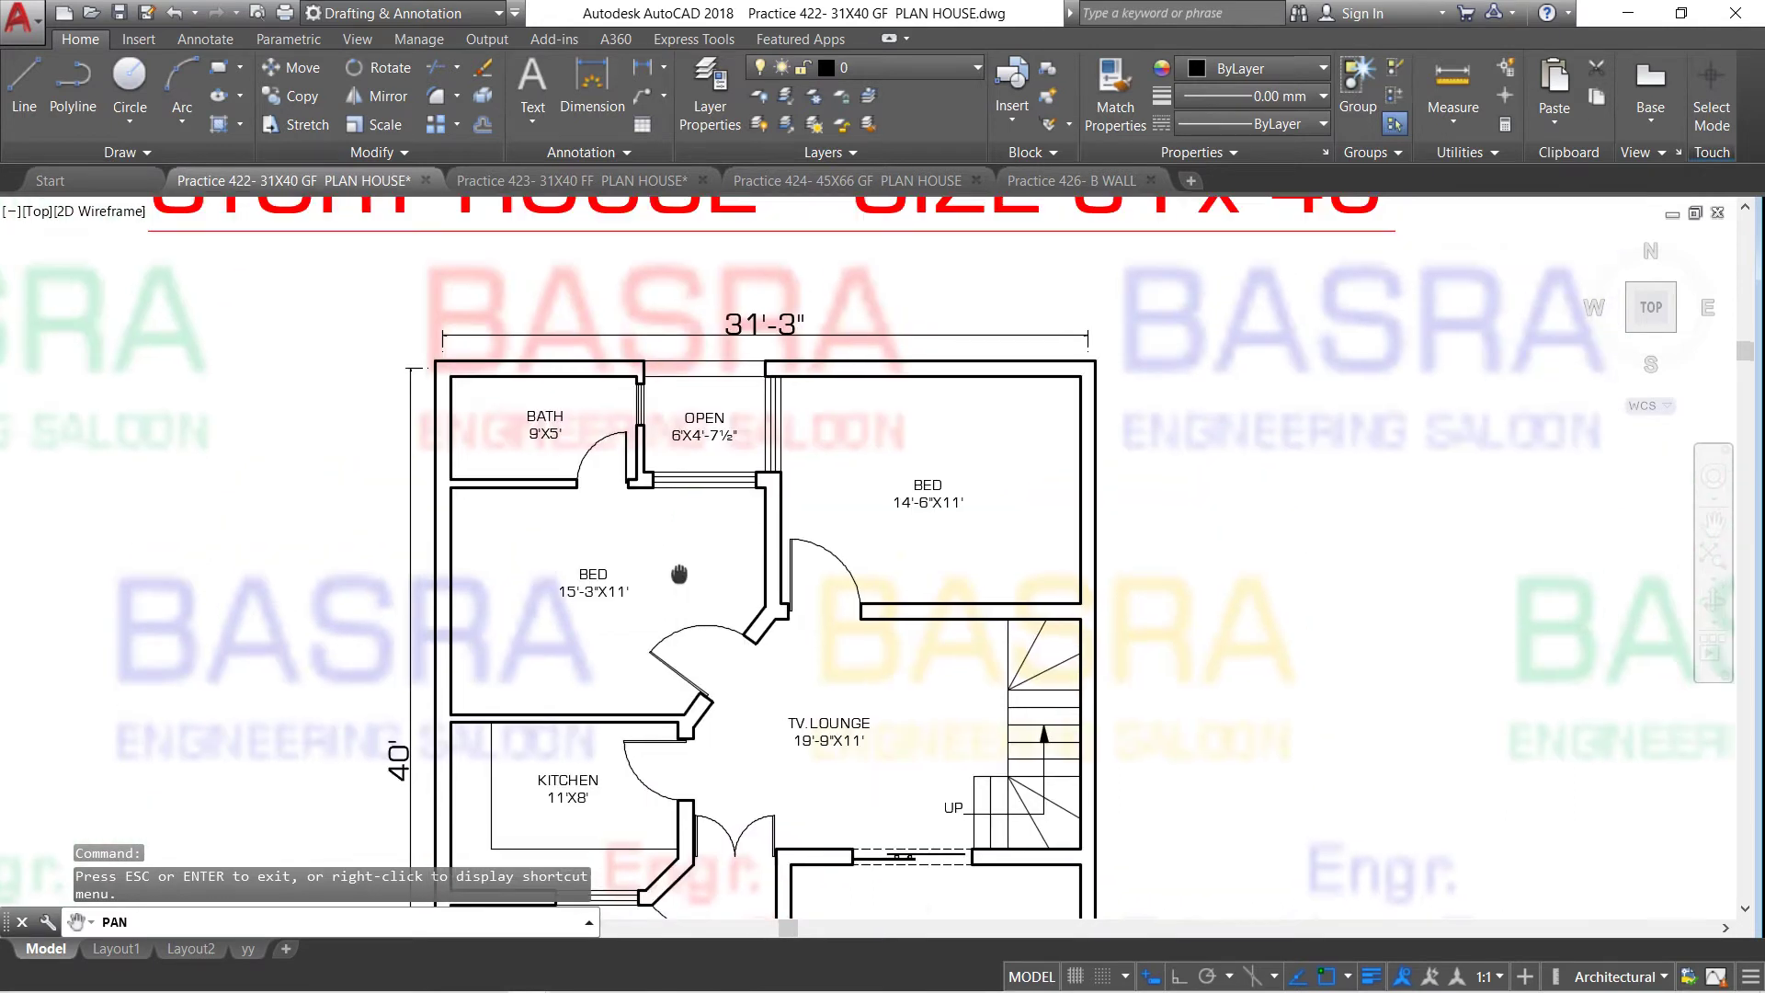
pyautogui.scroll(2, 632, 524)
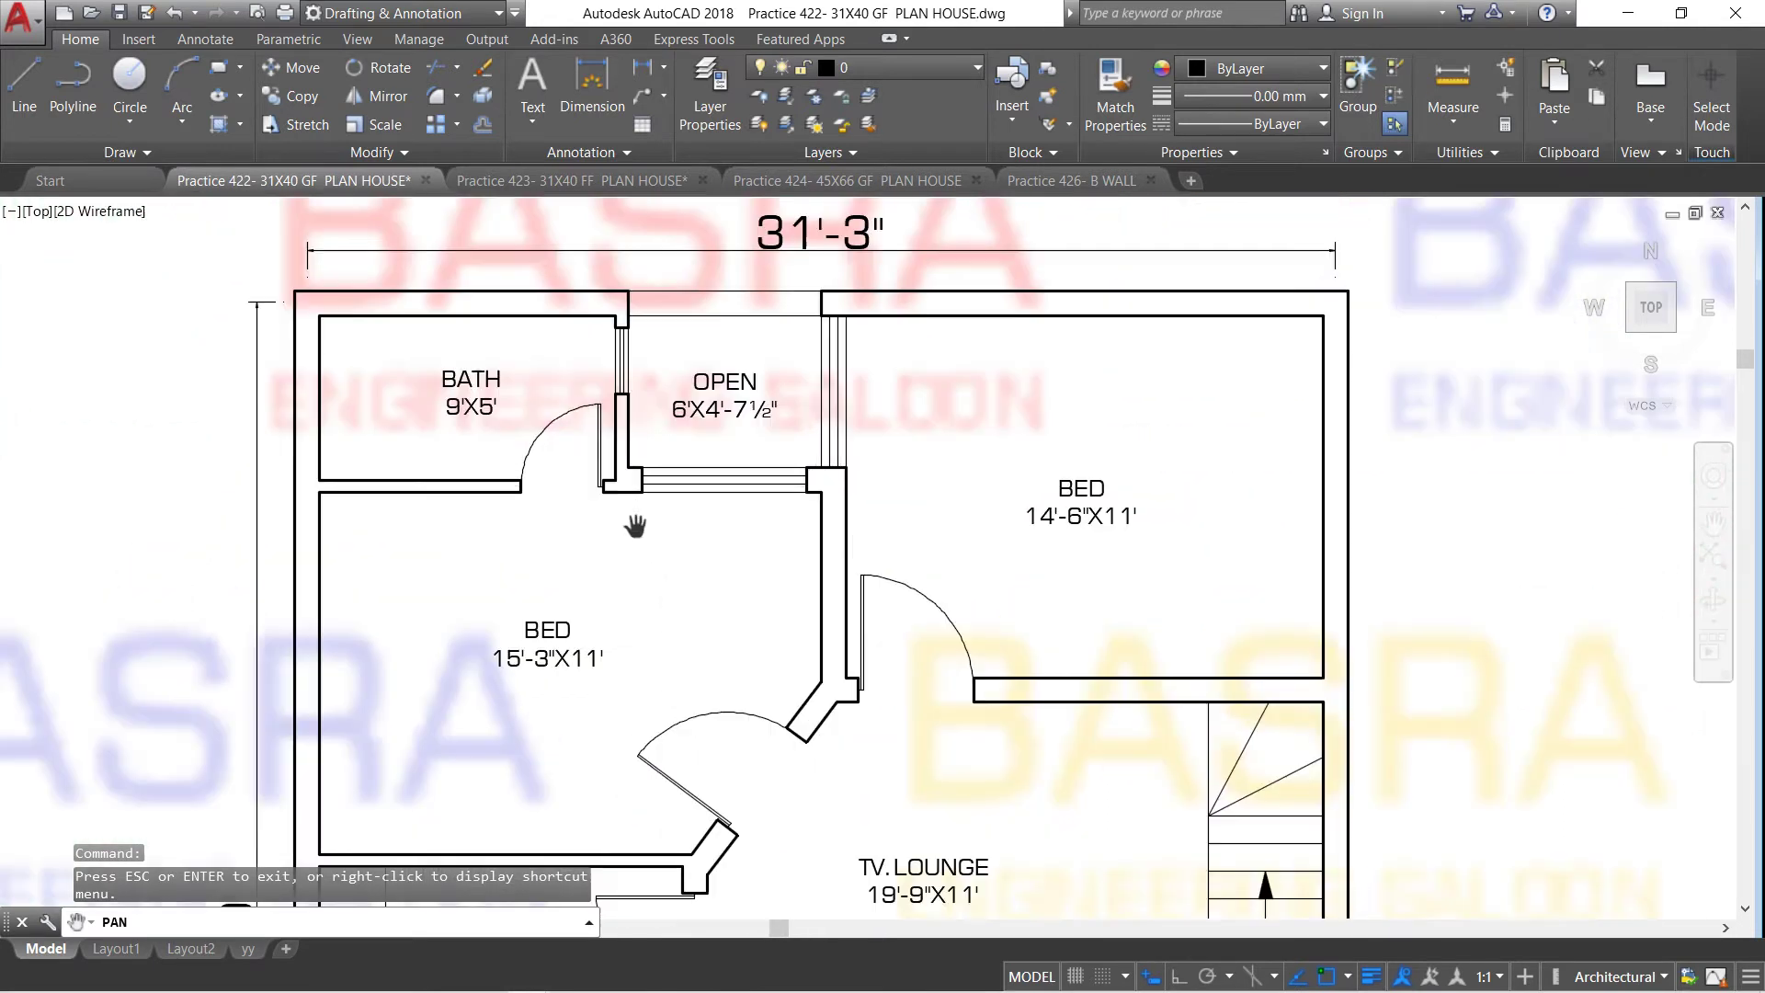
# Check the layer list without changing layers and pan the plan into position
pyautogui.click(976, 68)
pyautogui.scroll(-4, 902, 503)
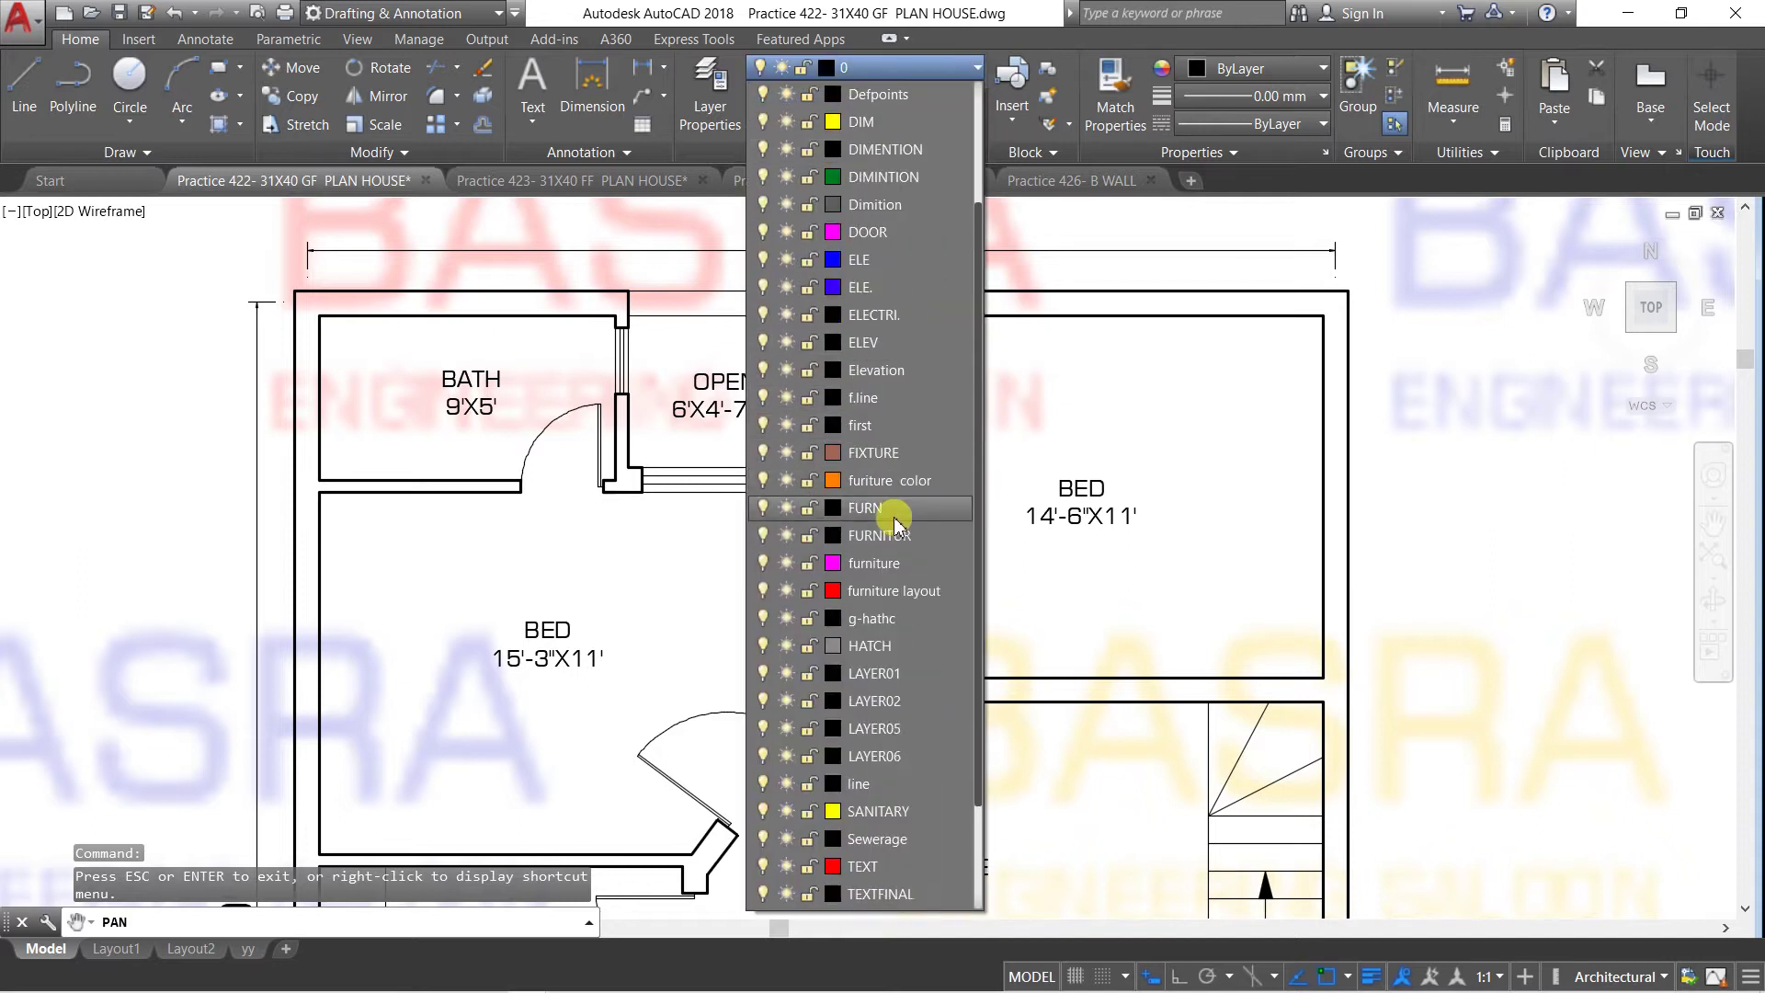
pyautogui.scroll(2, 897, 522)
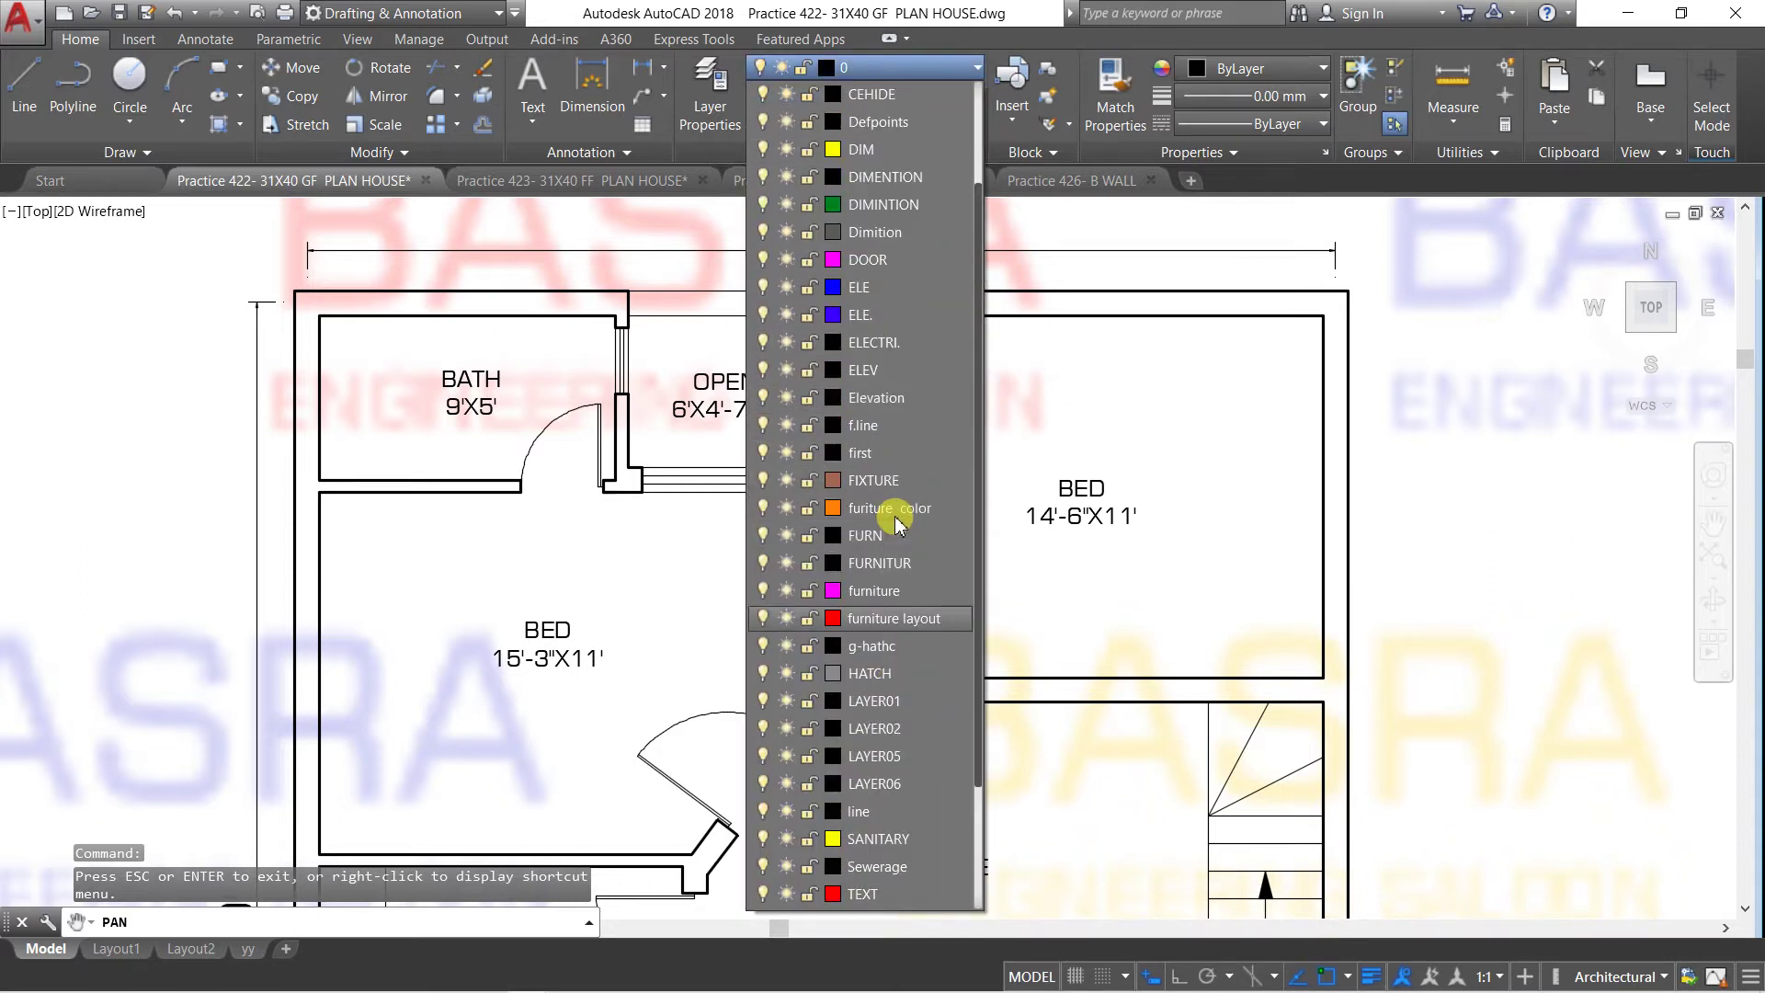
pyautogui.scroll(2, 897, 515)
pyautogui.click(1164, 423)
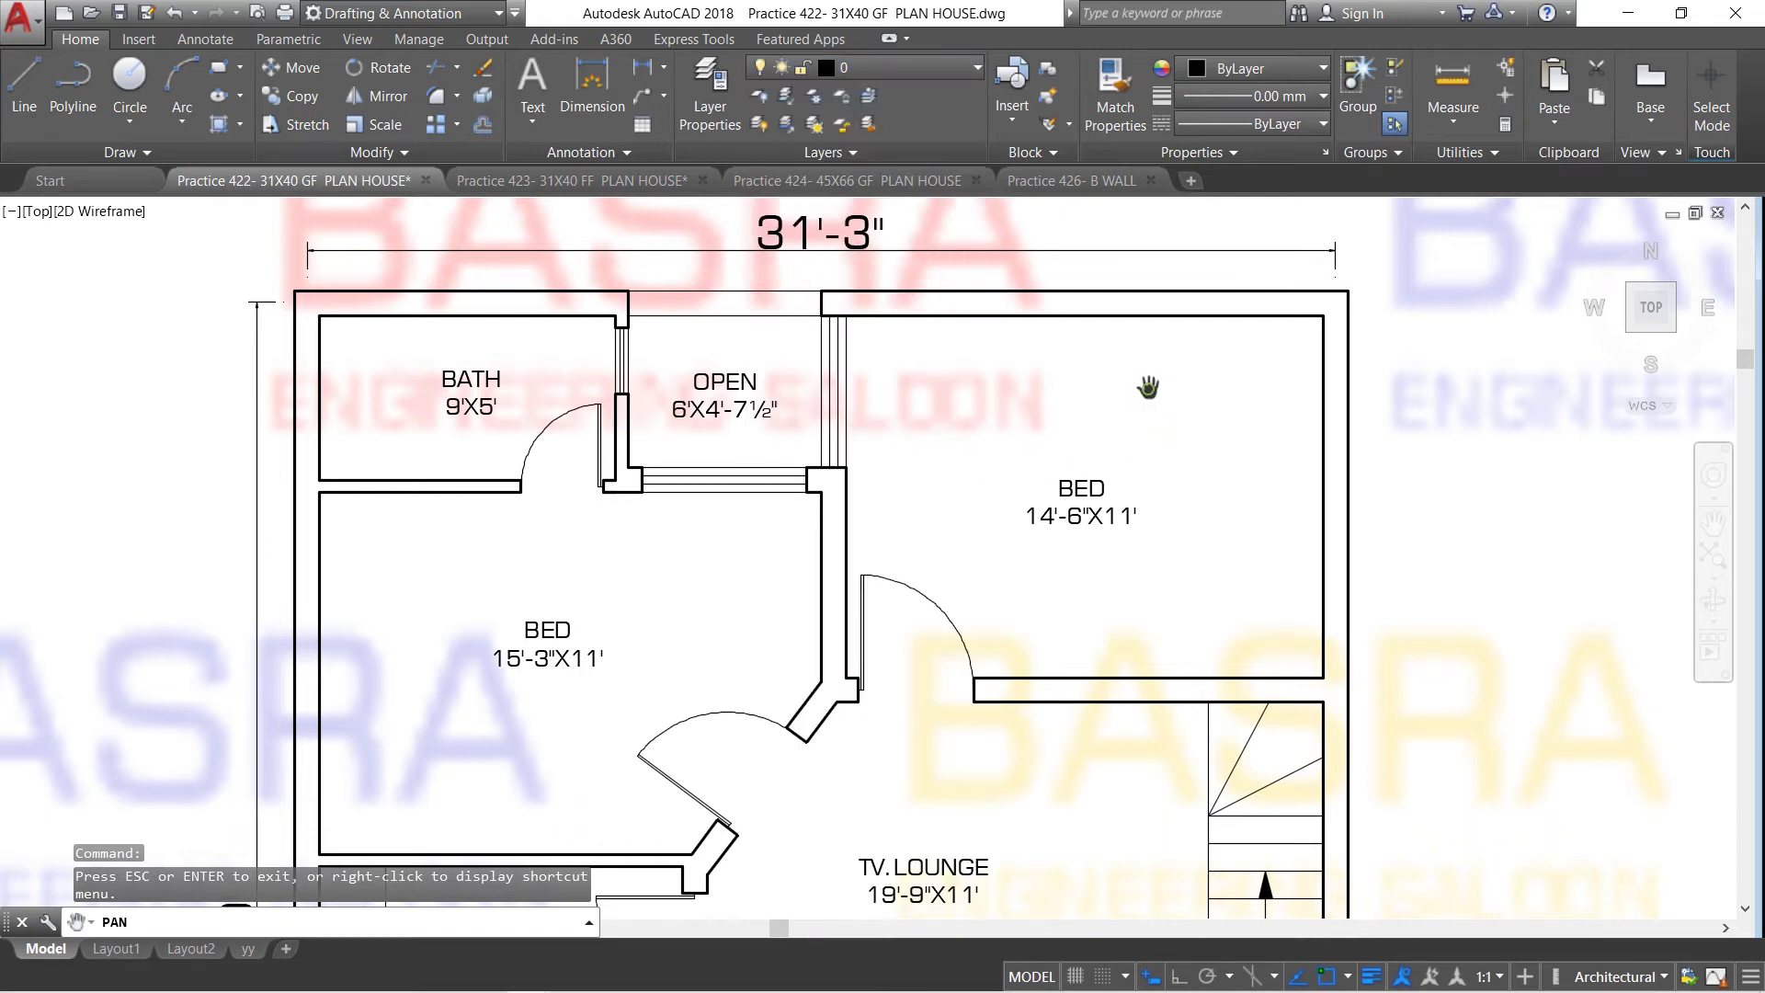
pyautogui.moveTo(425, 382); pyautogui.dragTo(436, 343)
pyautogui.rightClick(435, 340)
pyautogui.click(455, 347)
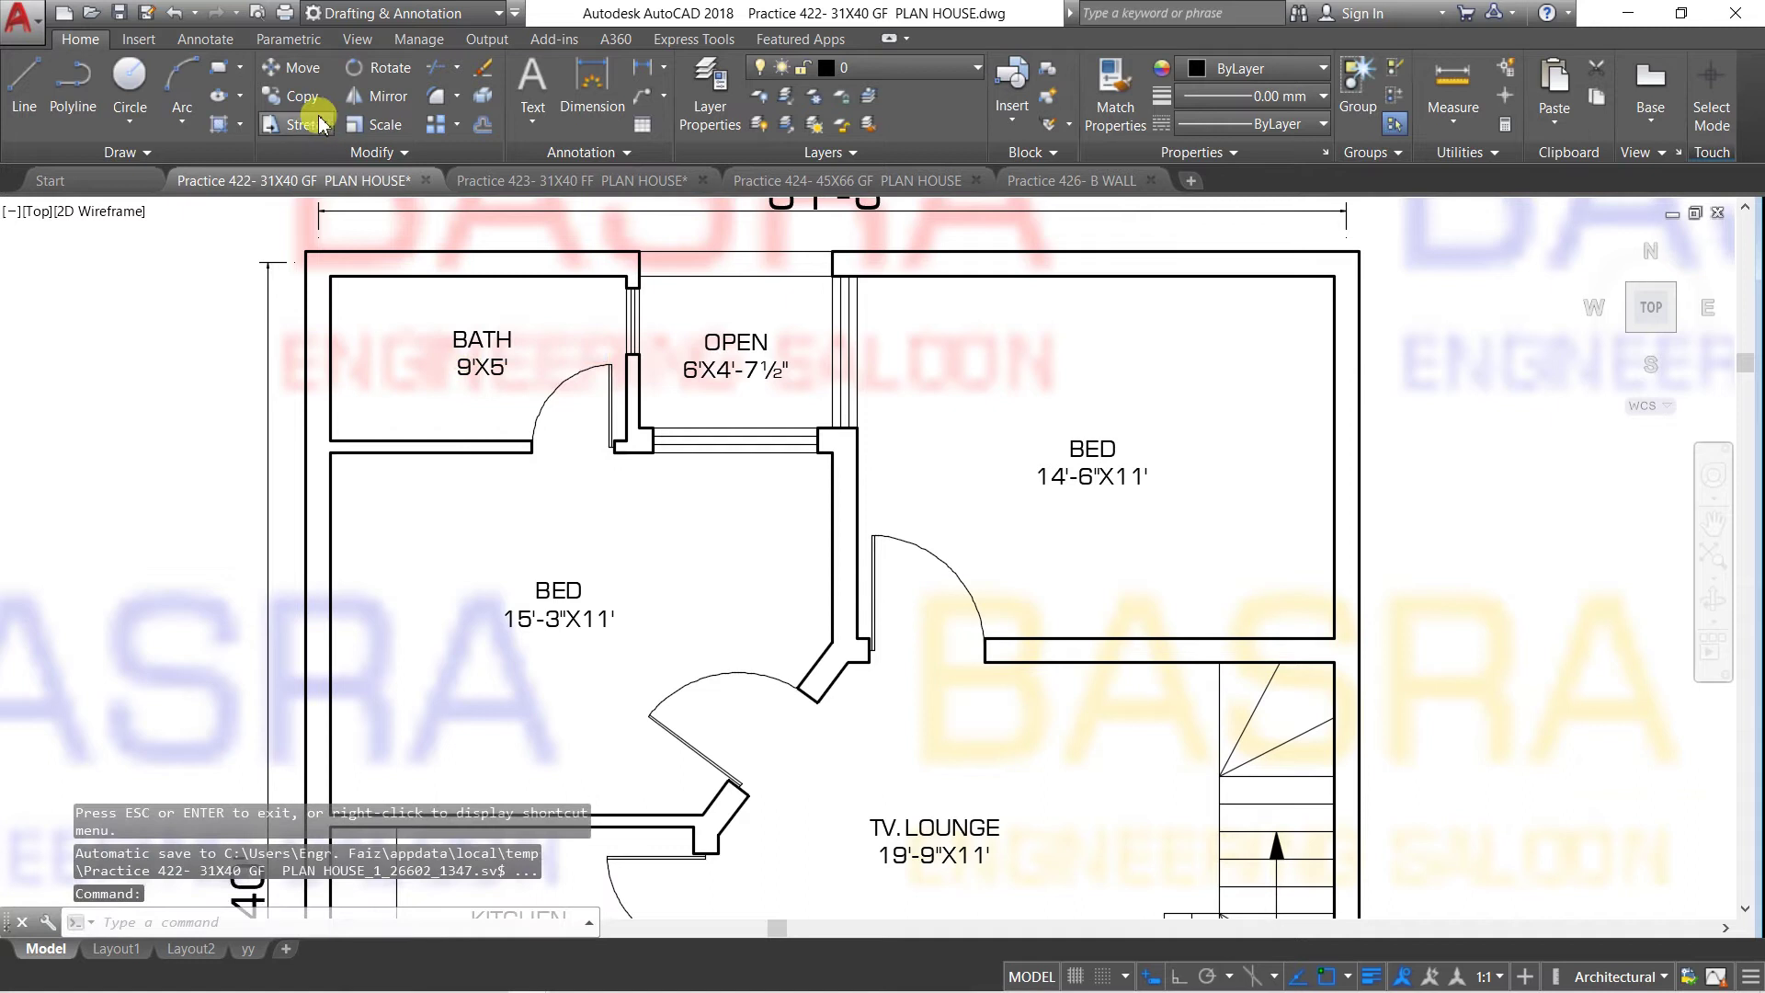
# Solid-hatch the walls around the bath, the bed and both bedrooms
pyautogui.click(219, 124)
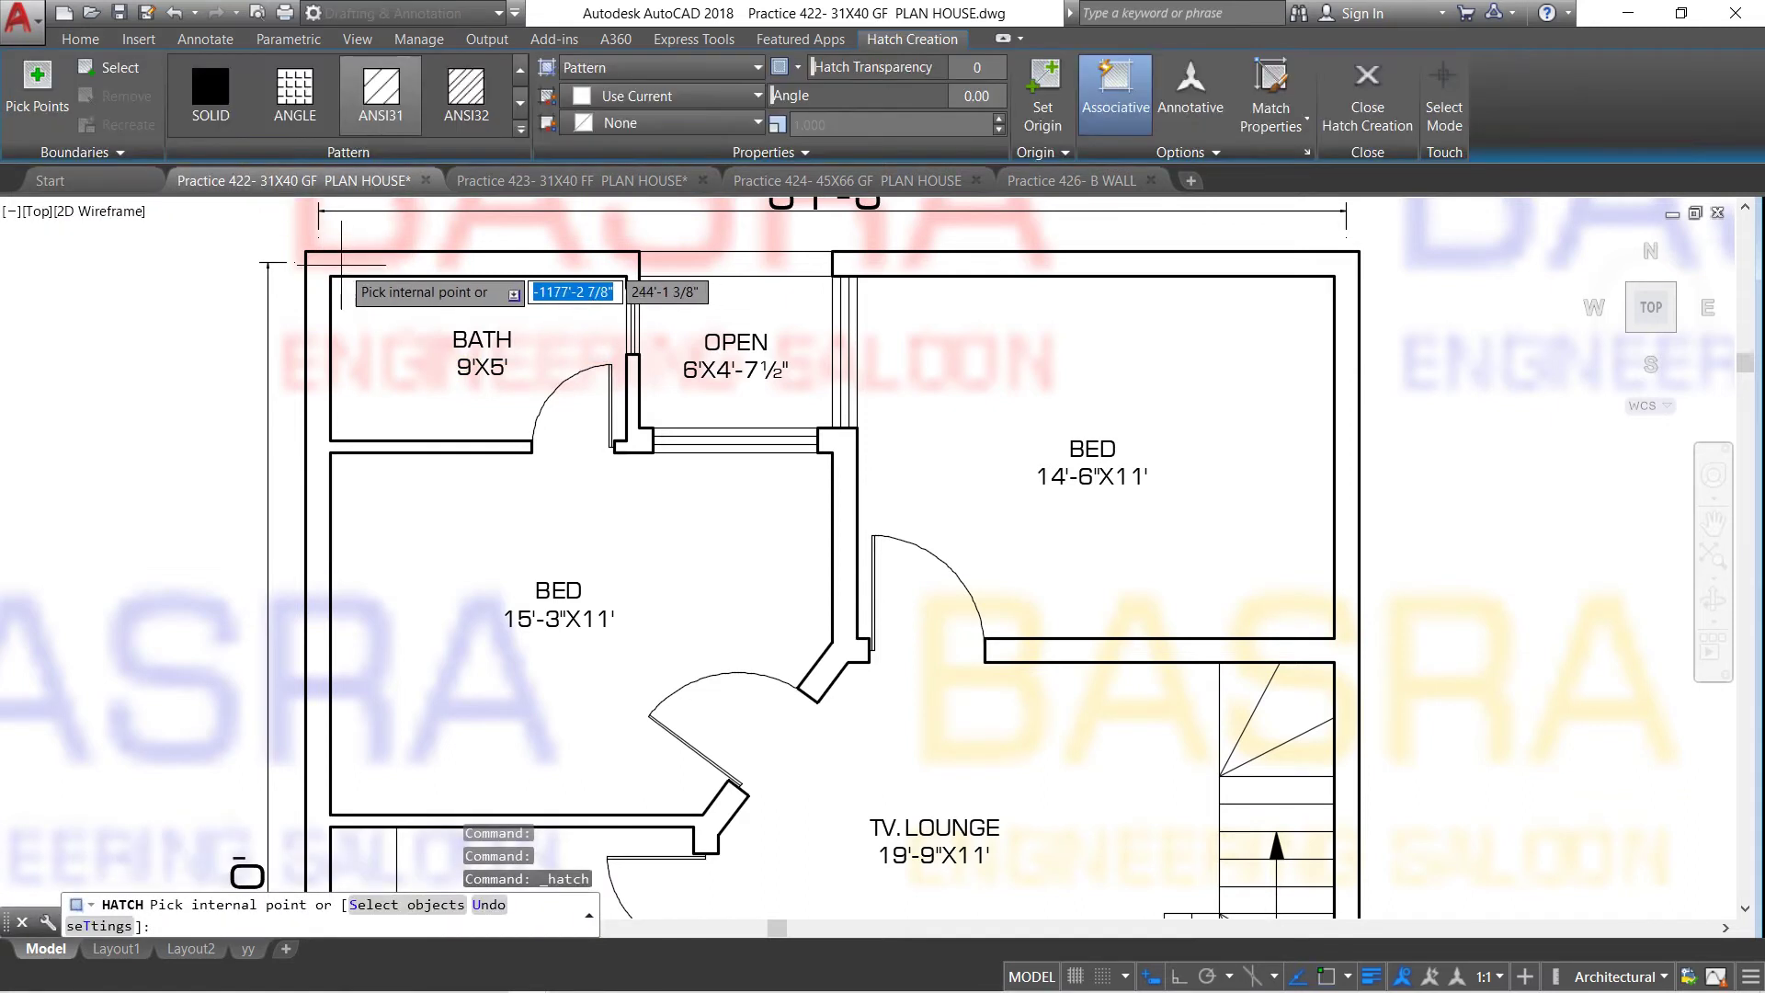
pyautogui.click(341, 264)
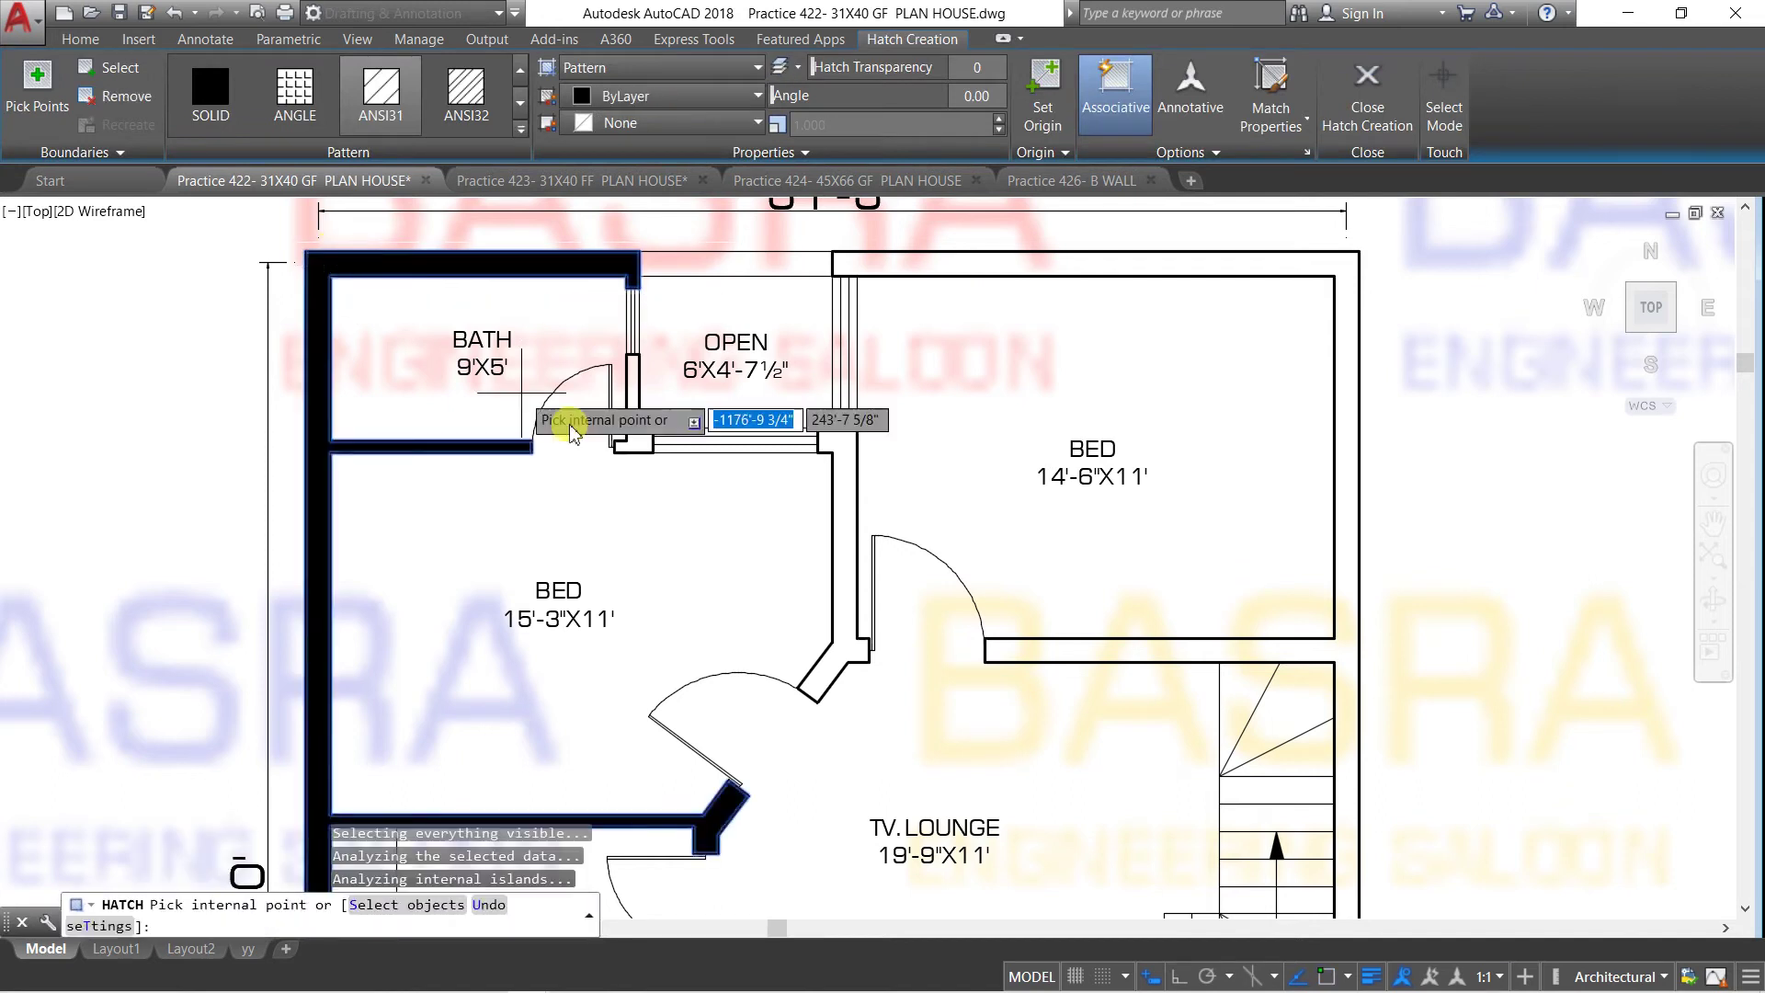
pyautogui.click(637, 439)
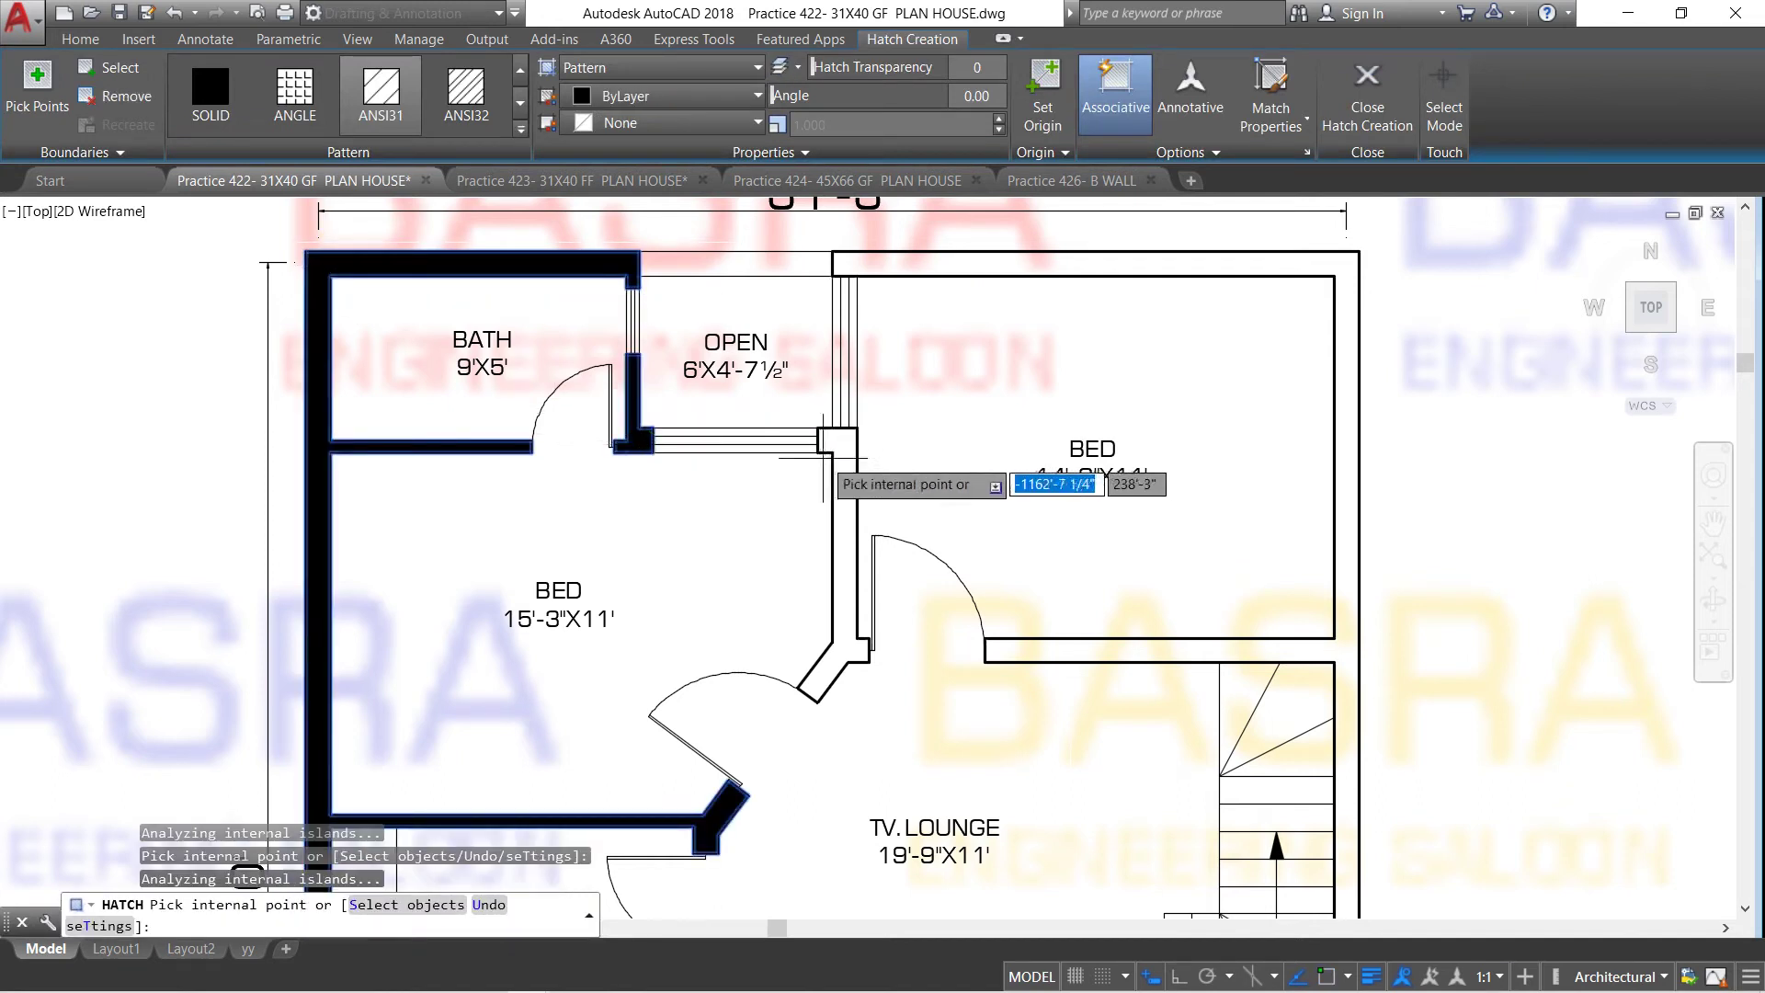
pyautogui.click(838, 450)
pyautogui.click(858, 263)
pyautogui.scroll(-2, 857, 266)
pyautogui.scroll(-3, 975, 315)
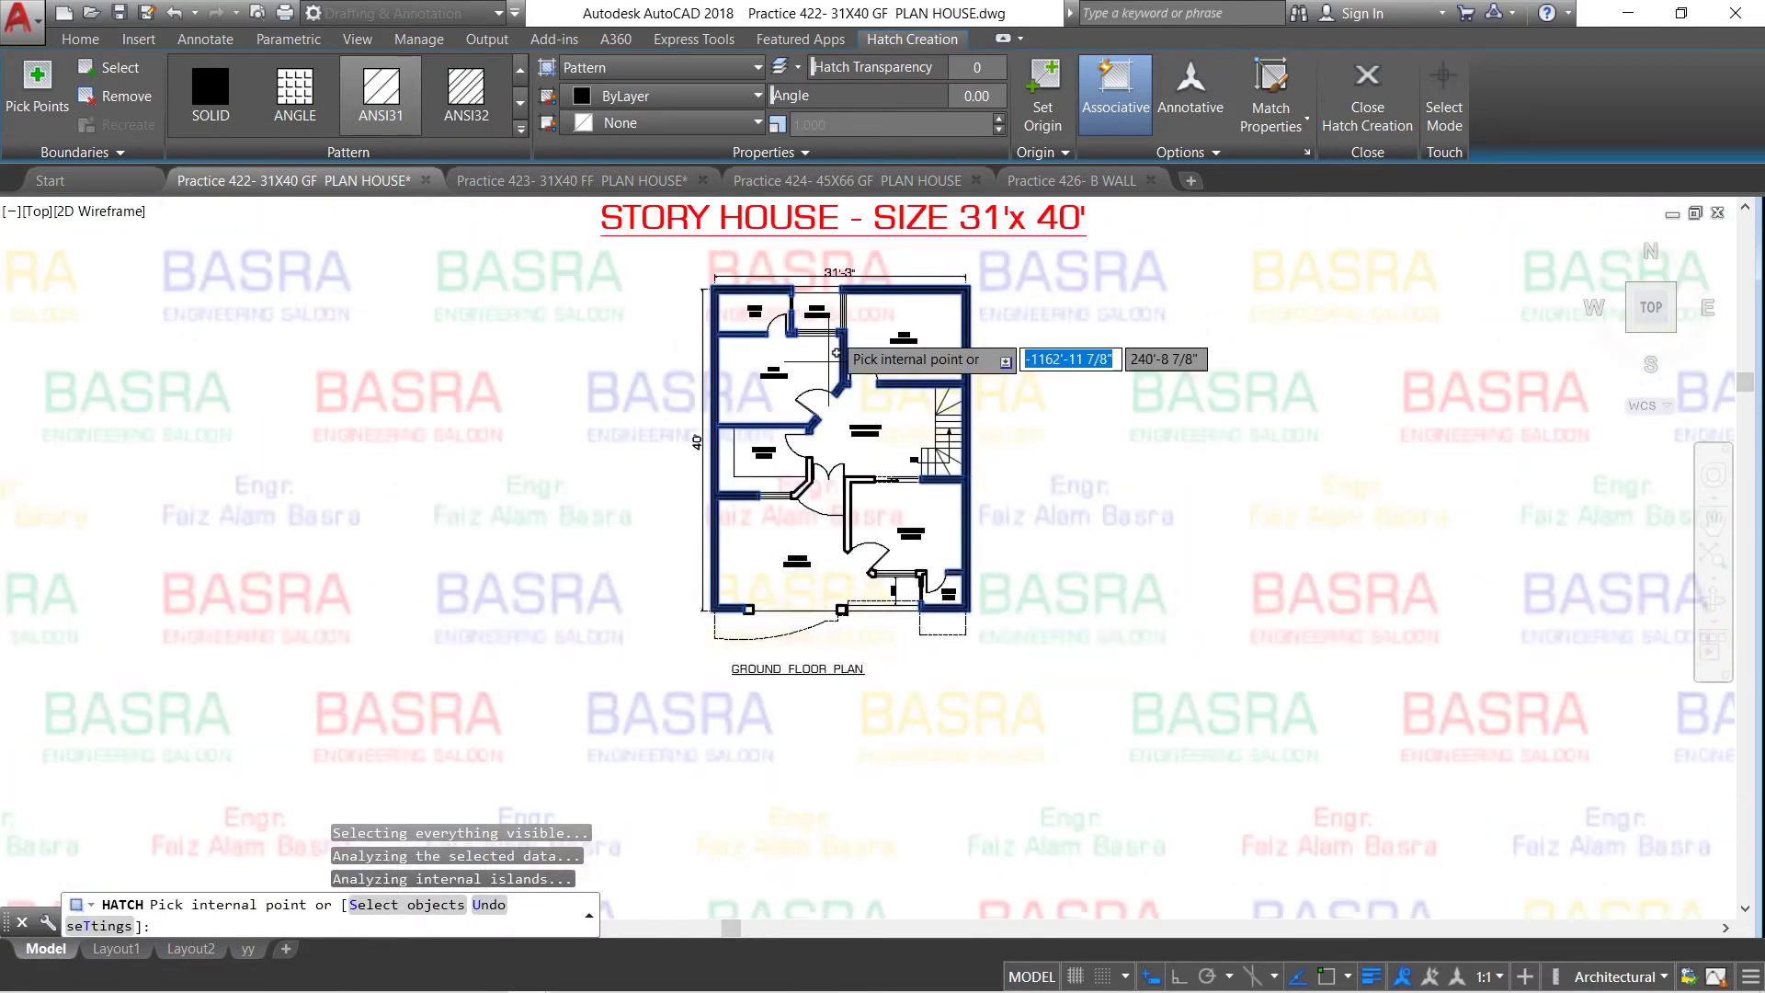
pyautogui.scroll(5, 841, 515)
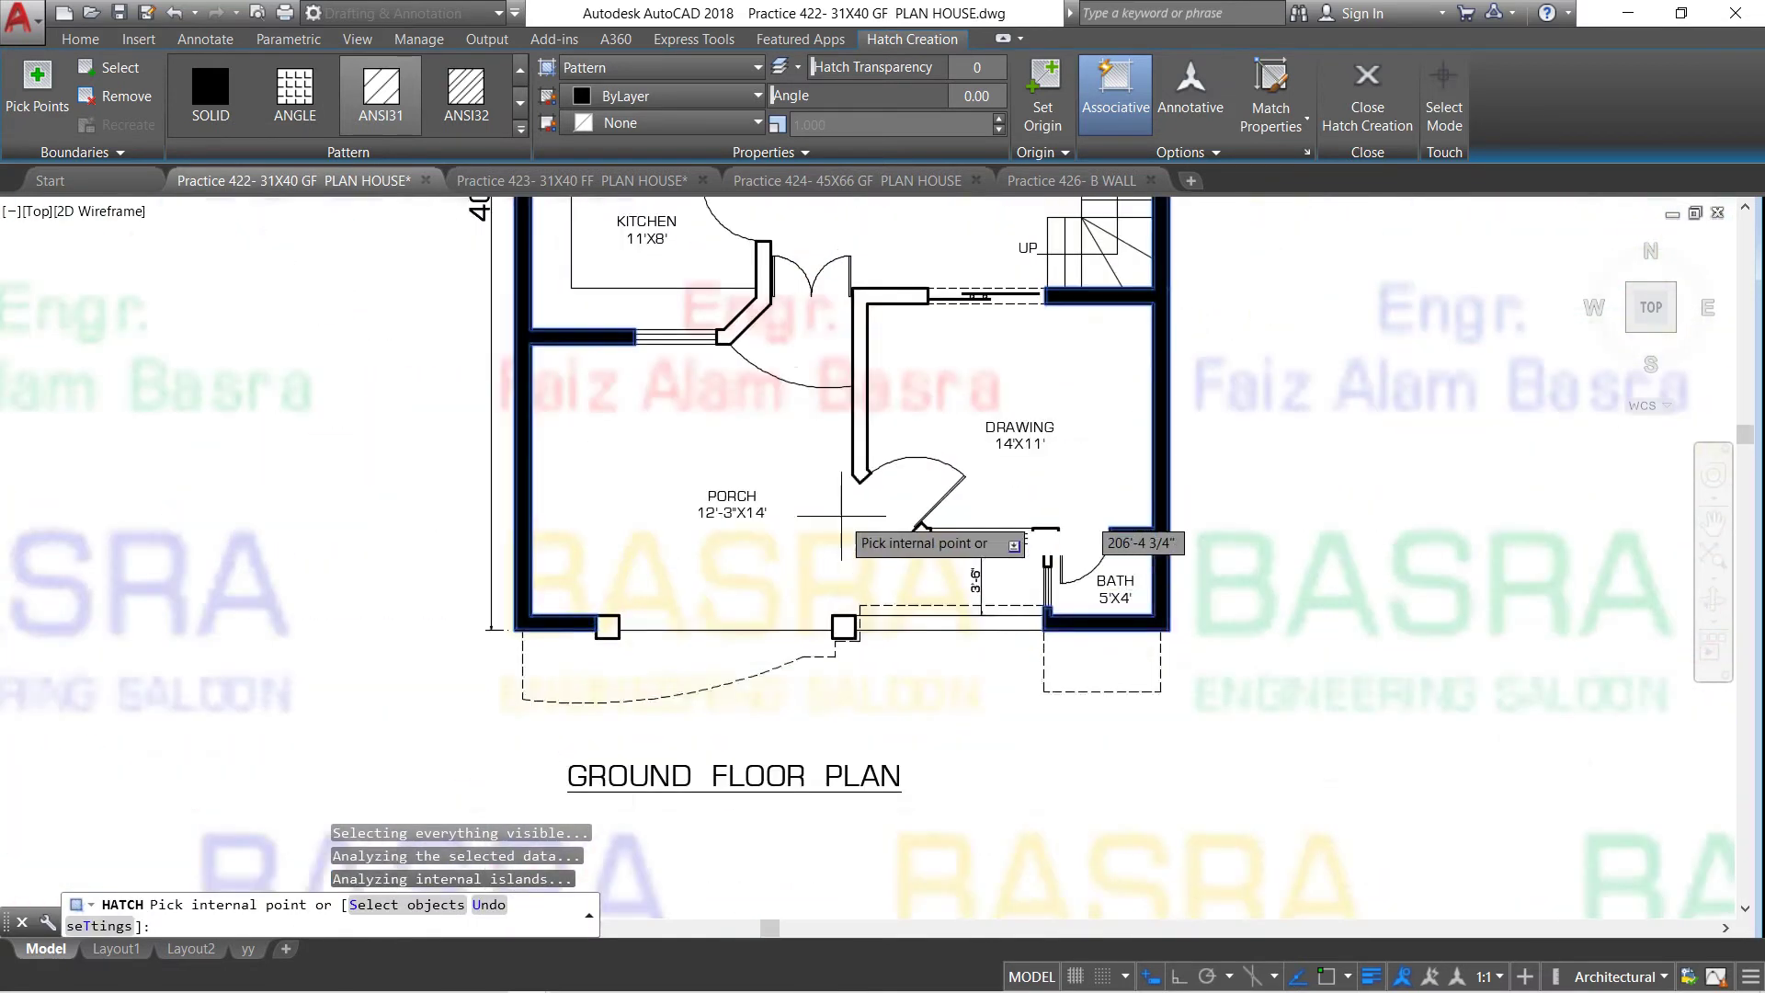
# Solid-hatch the porch and drawing room walls and porch columns, then finish the hatch
pyautogui.click(765, 296)
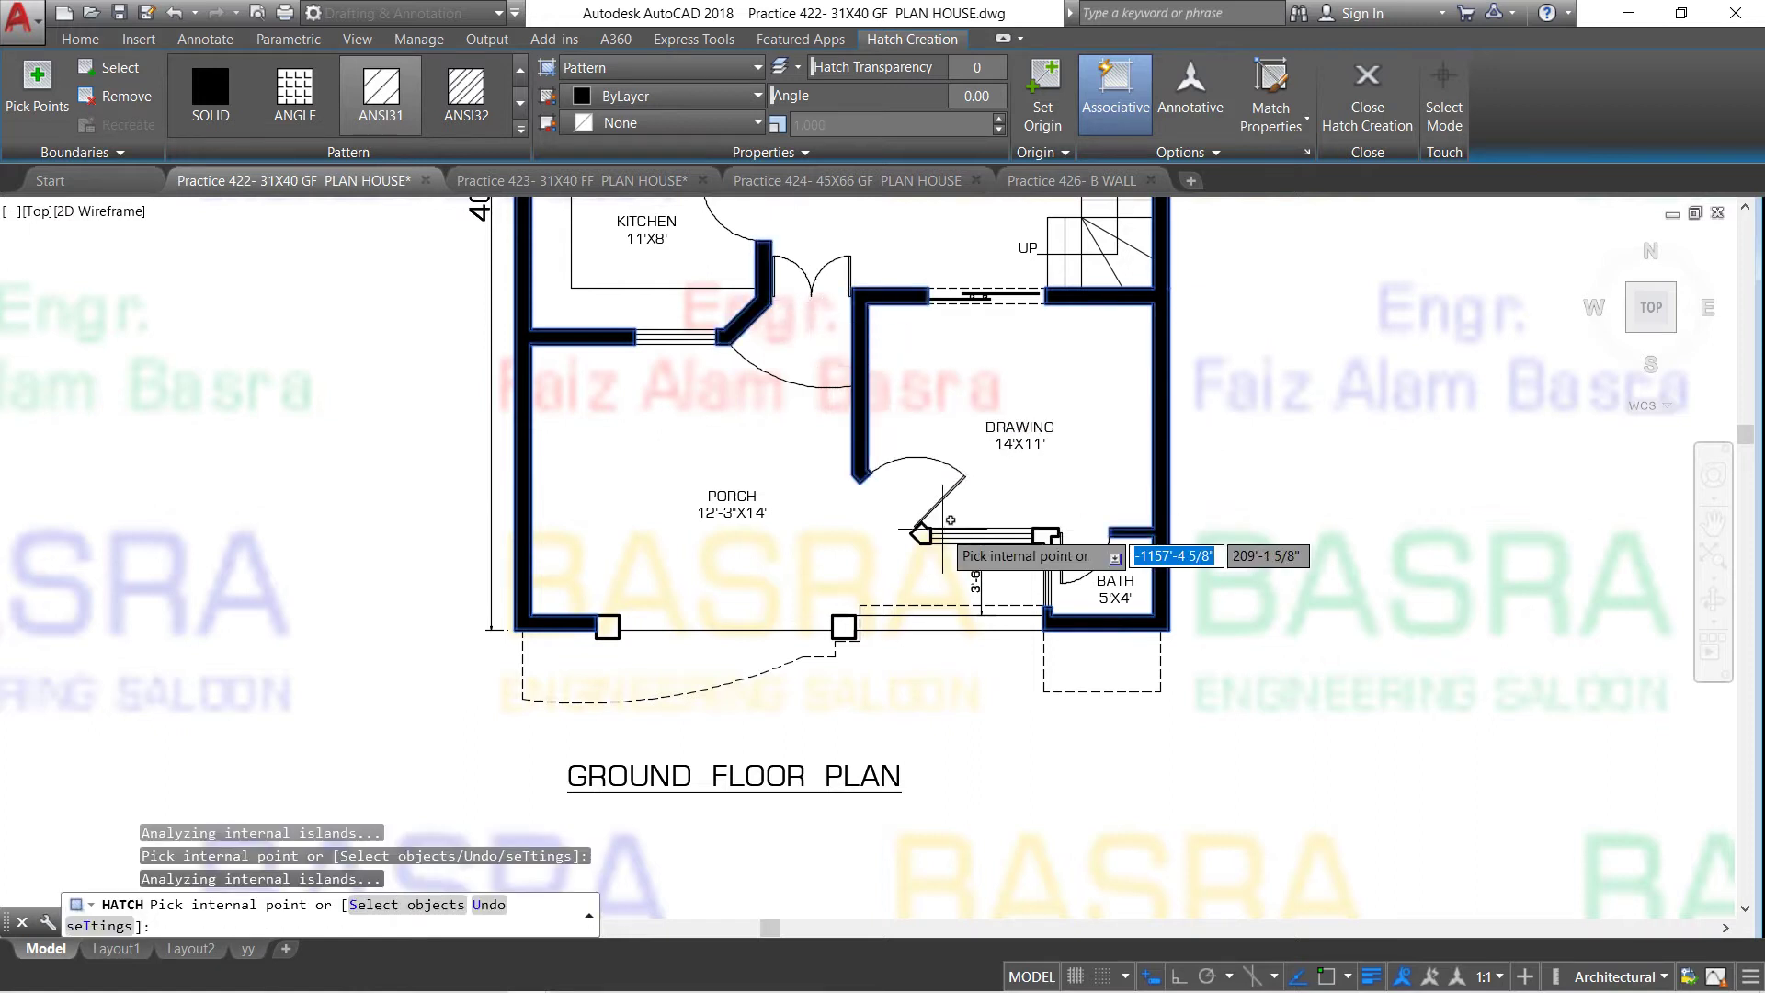
pyautogui.click(922, 535)
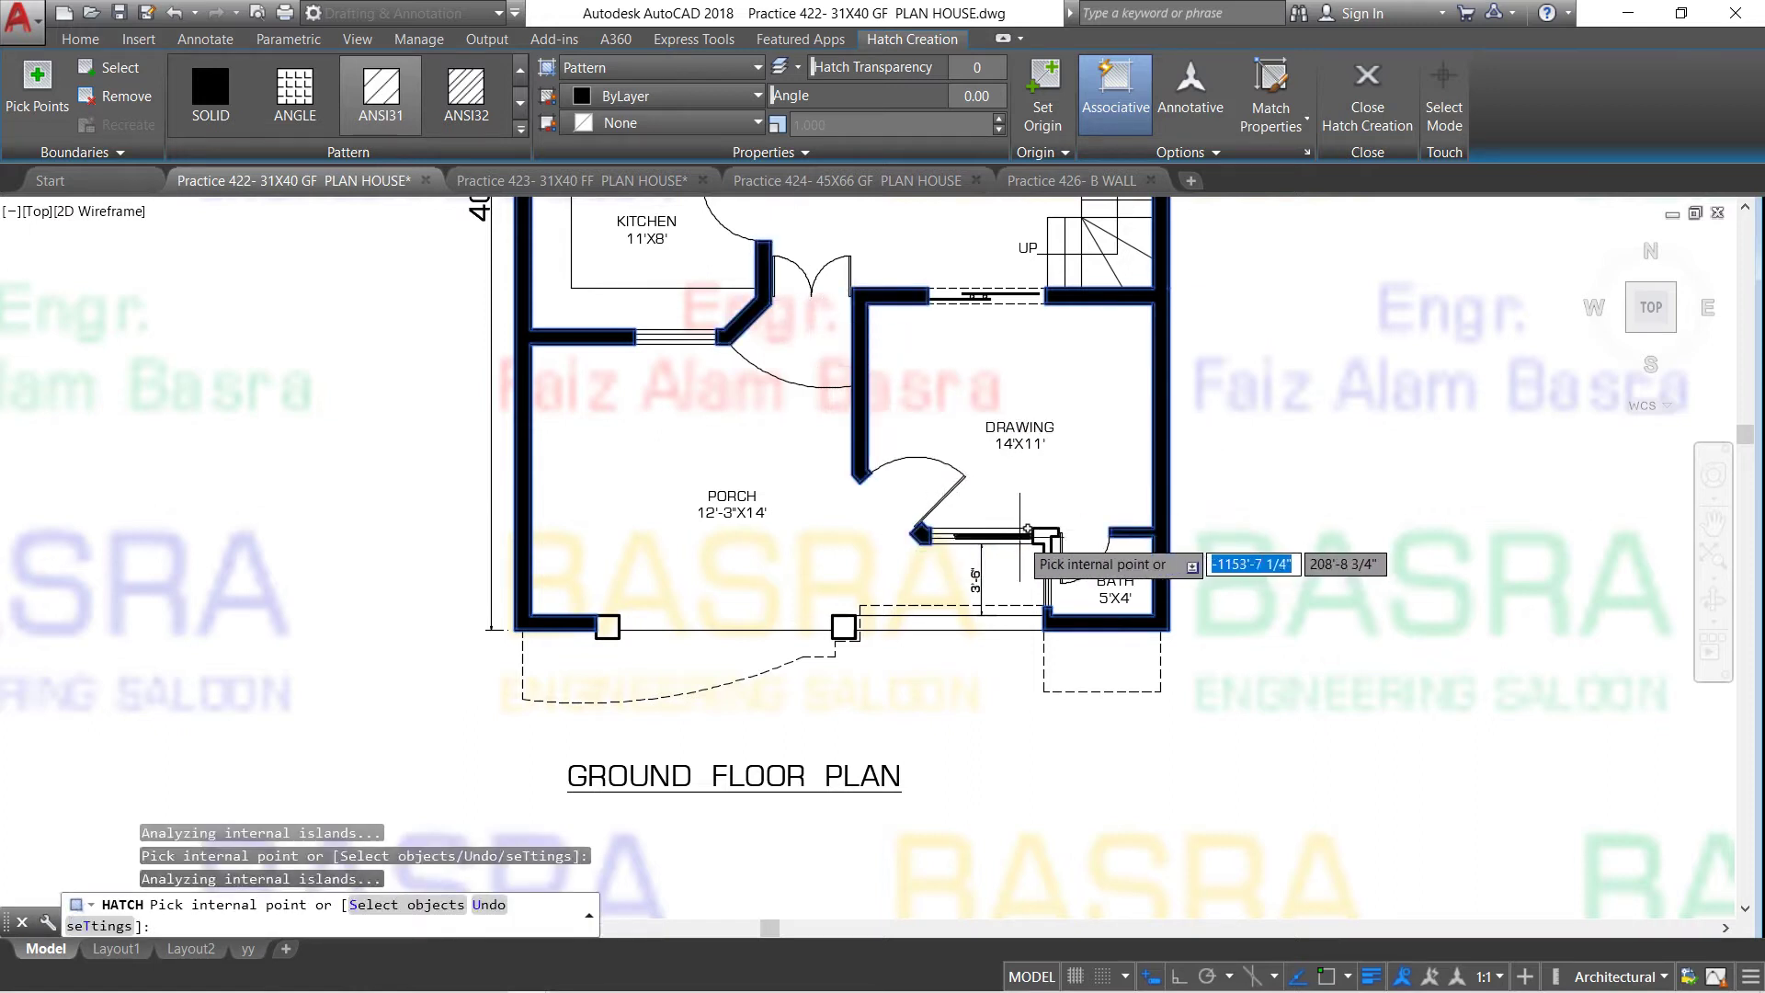
pyautogui.click(844, 625)
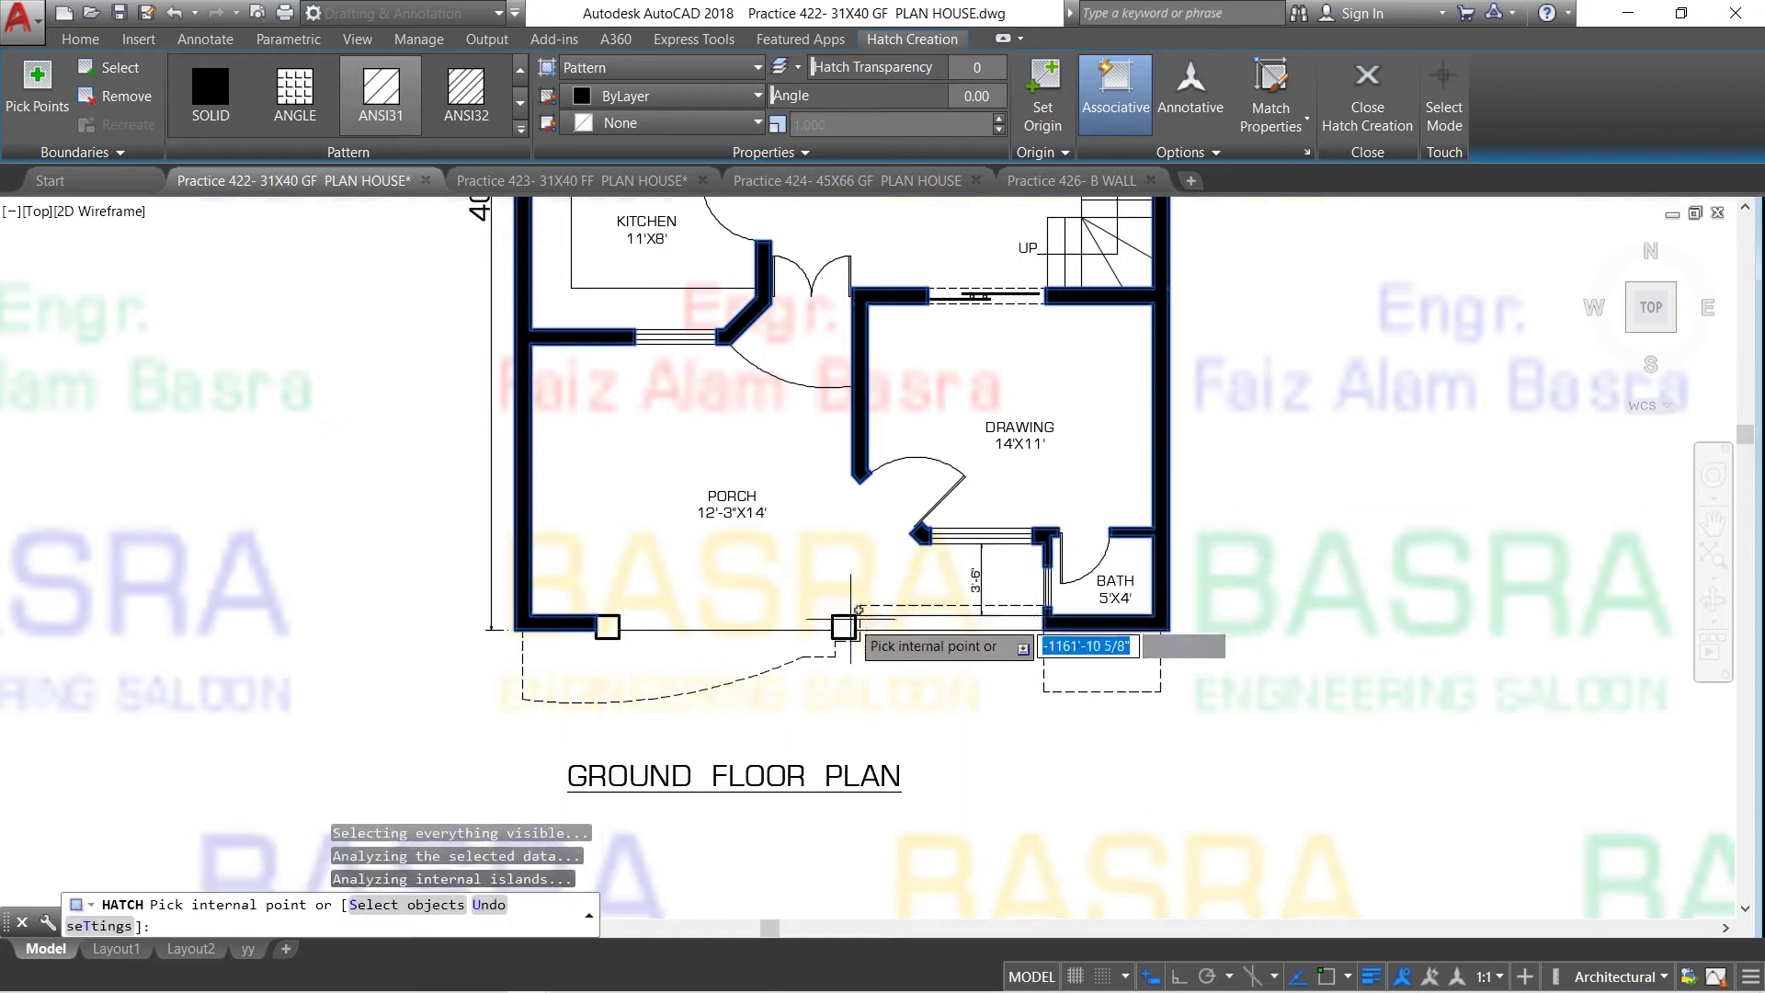
pyautogui.click(608, 627)
pyautogui.rightClick(622, 592)
pyautogui.click(670, 607)
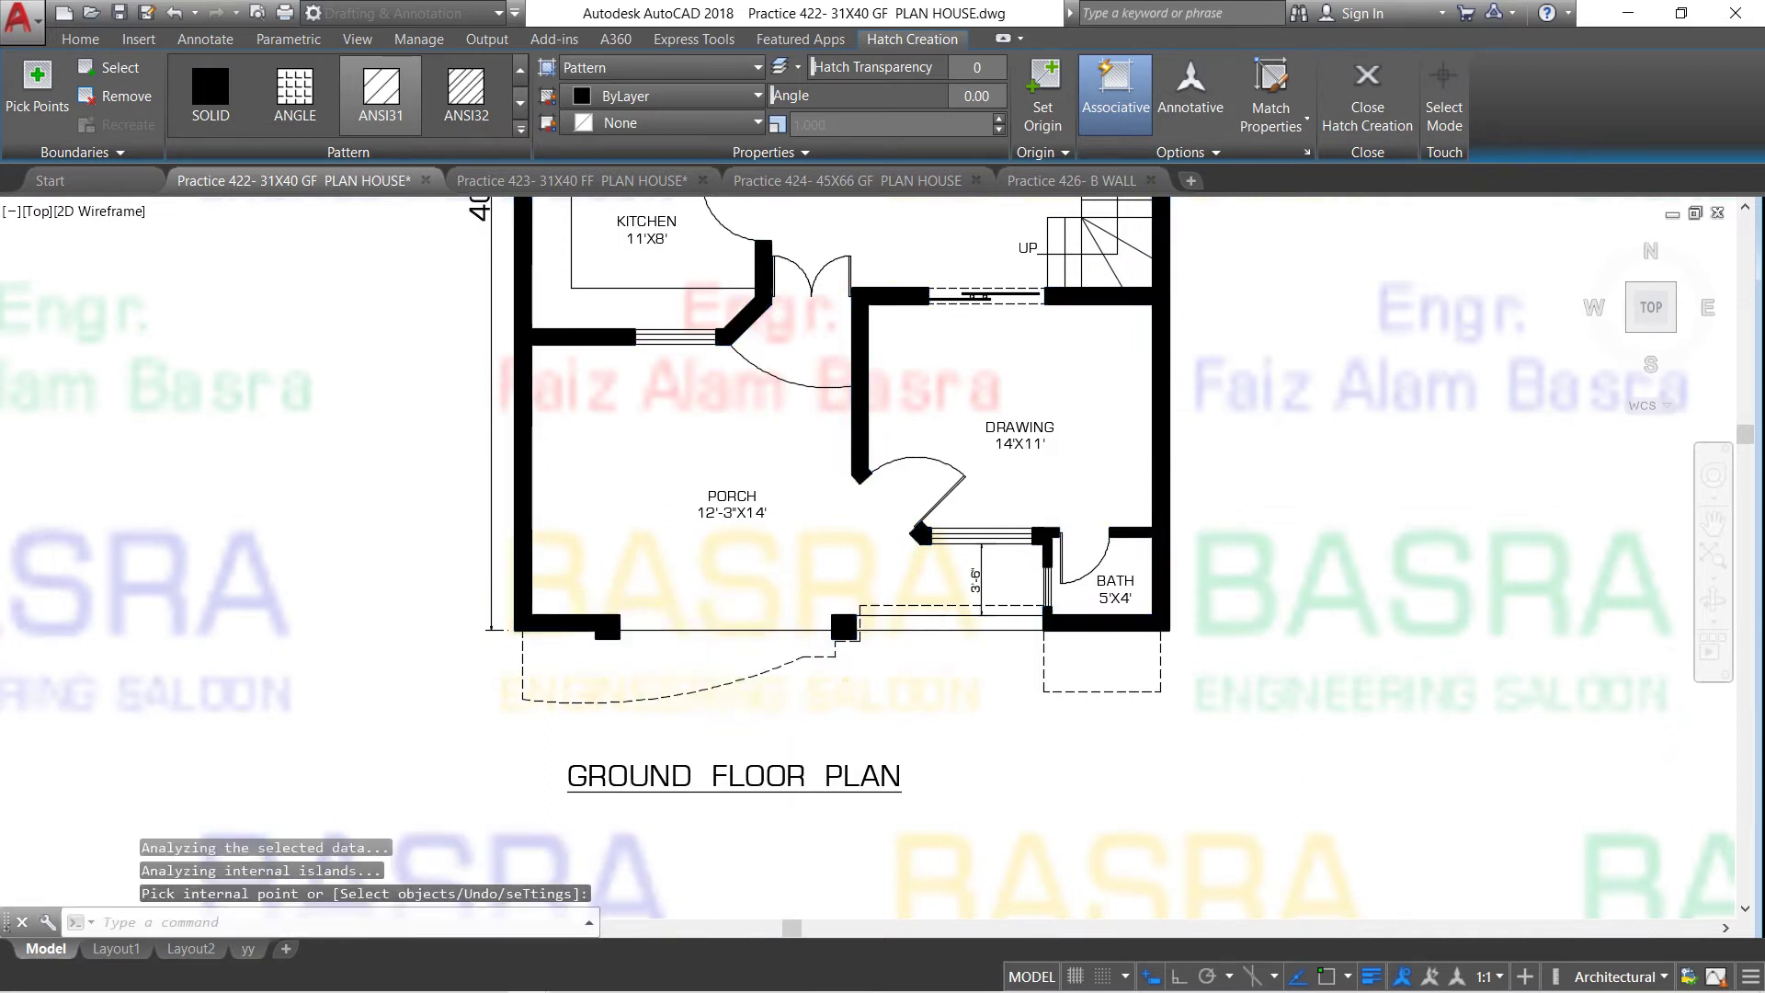
pyautogui.scroll(-2, 625, 708)
pyautogui.scroll(-2, 670, 643)
# Zoom around the plan and select the solid wall hatch
pyautogui.scroll(2, 699, 432)
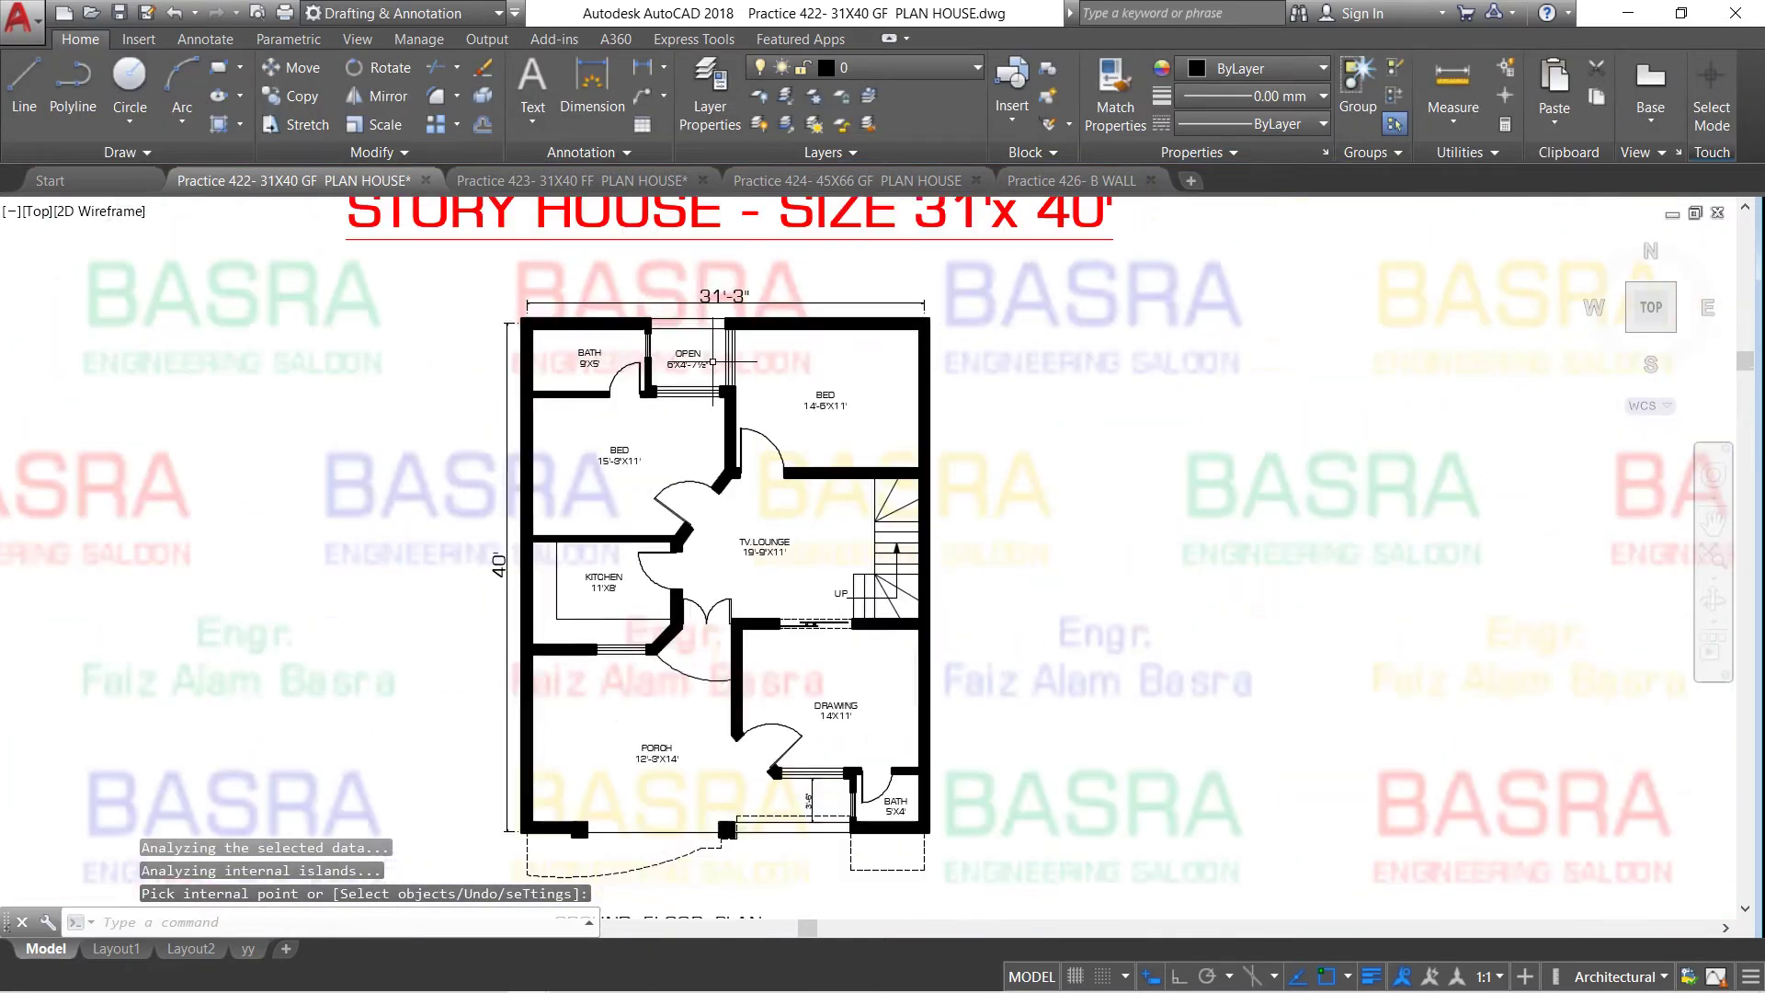
pyautogui.scroll(2, 641, 339)
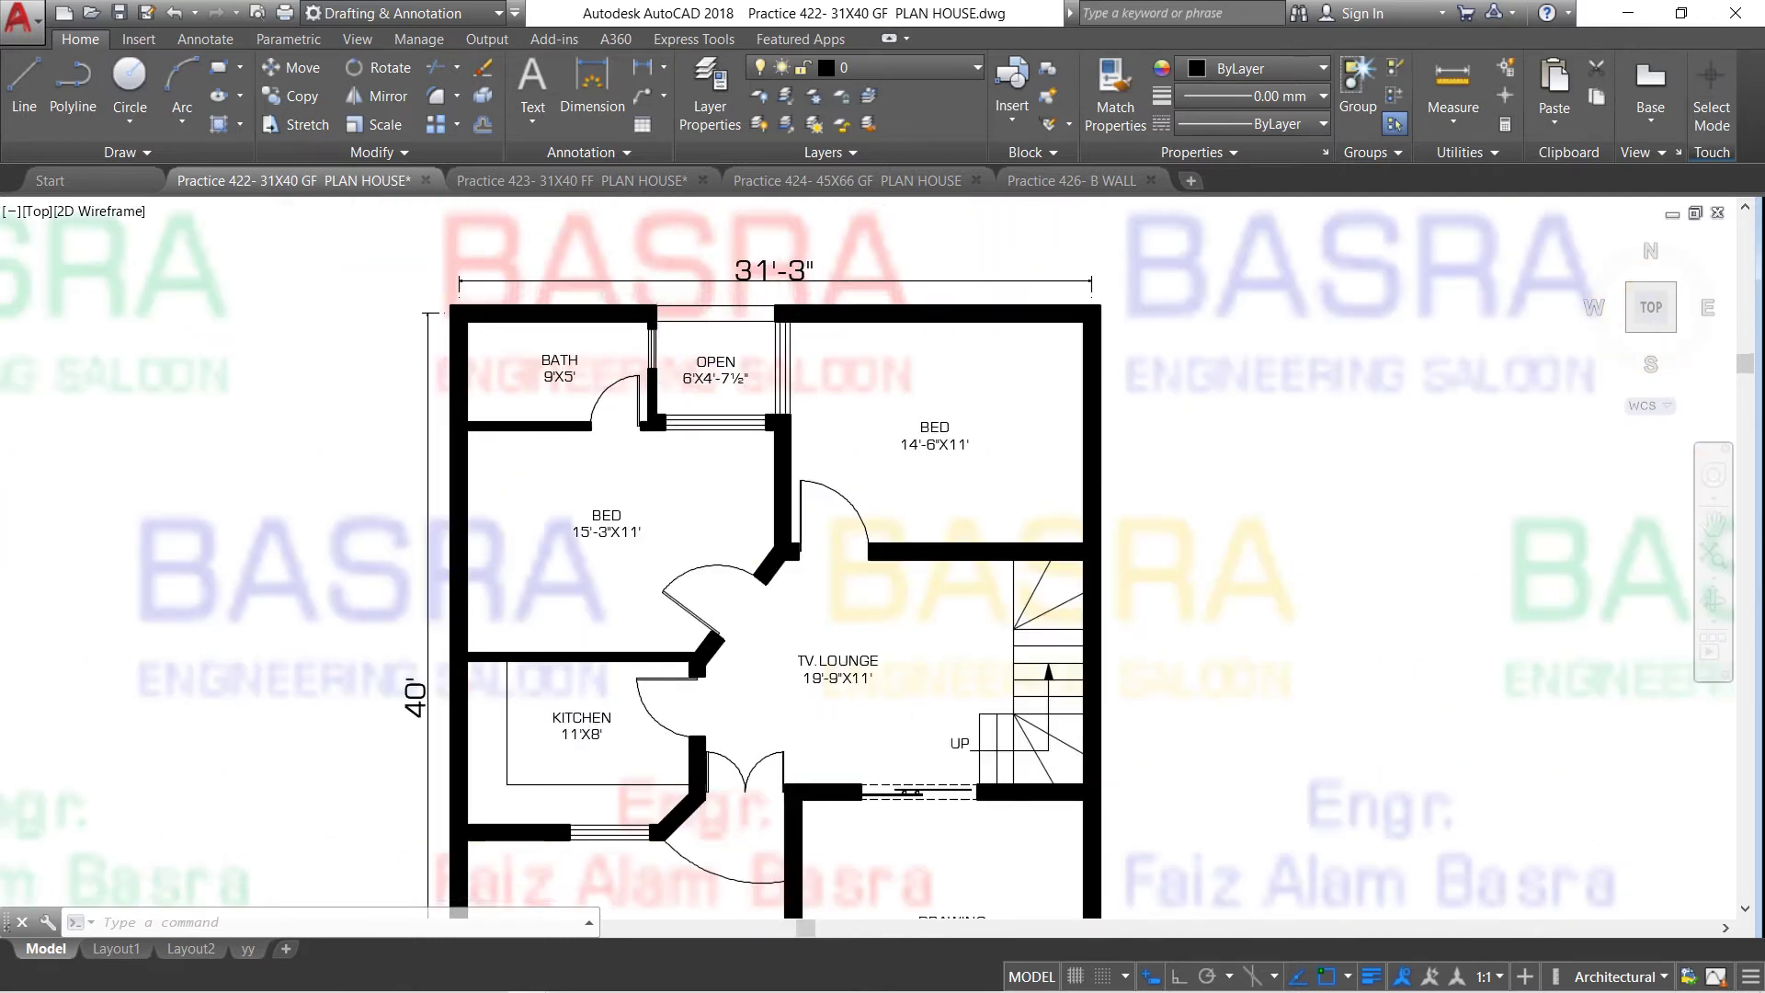
pyautogui.scroll(-2, 661, 340)
pyautogui.scroll(2, 680, 324)
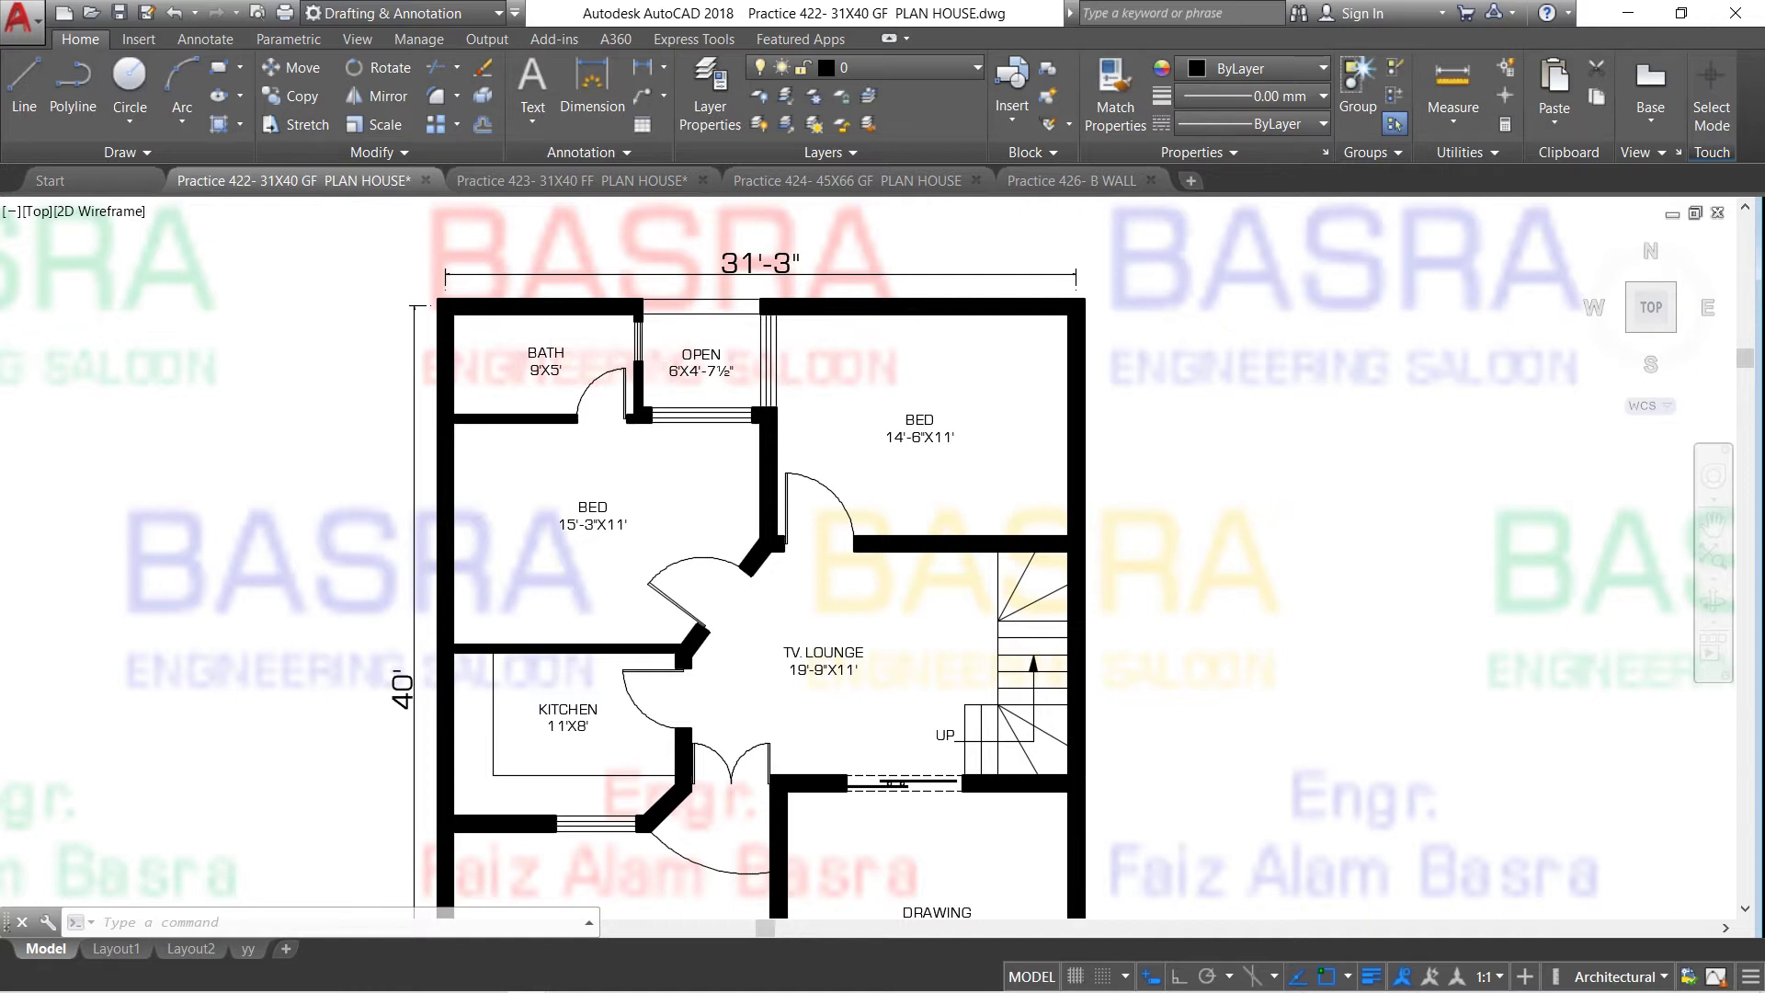
pyautogui.scroll(2, 497, 333)
pyautogui.click(497, 319)
pyautogui.click(840, 260)
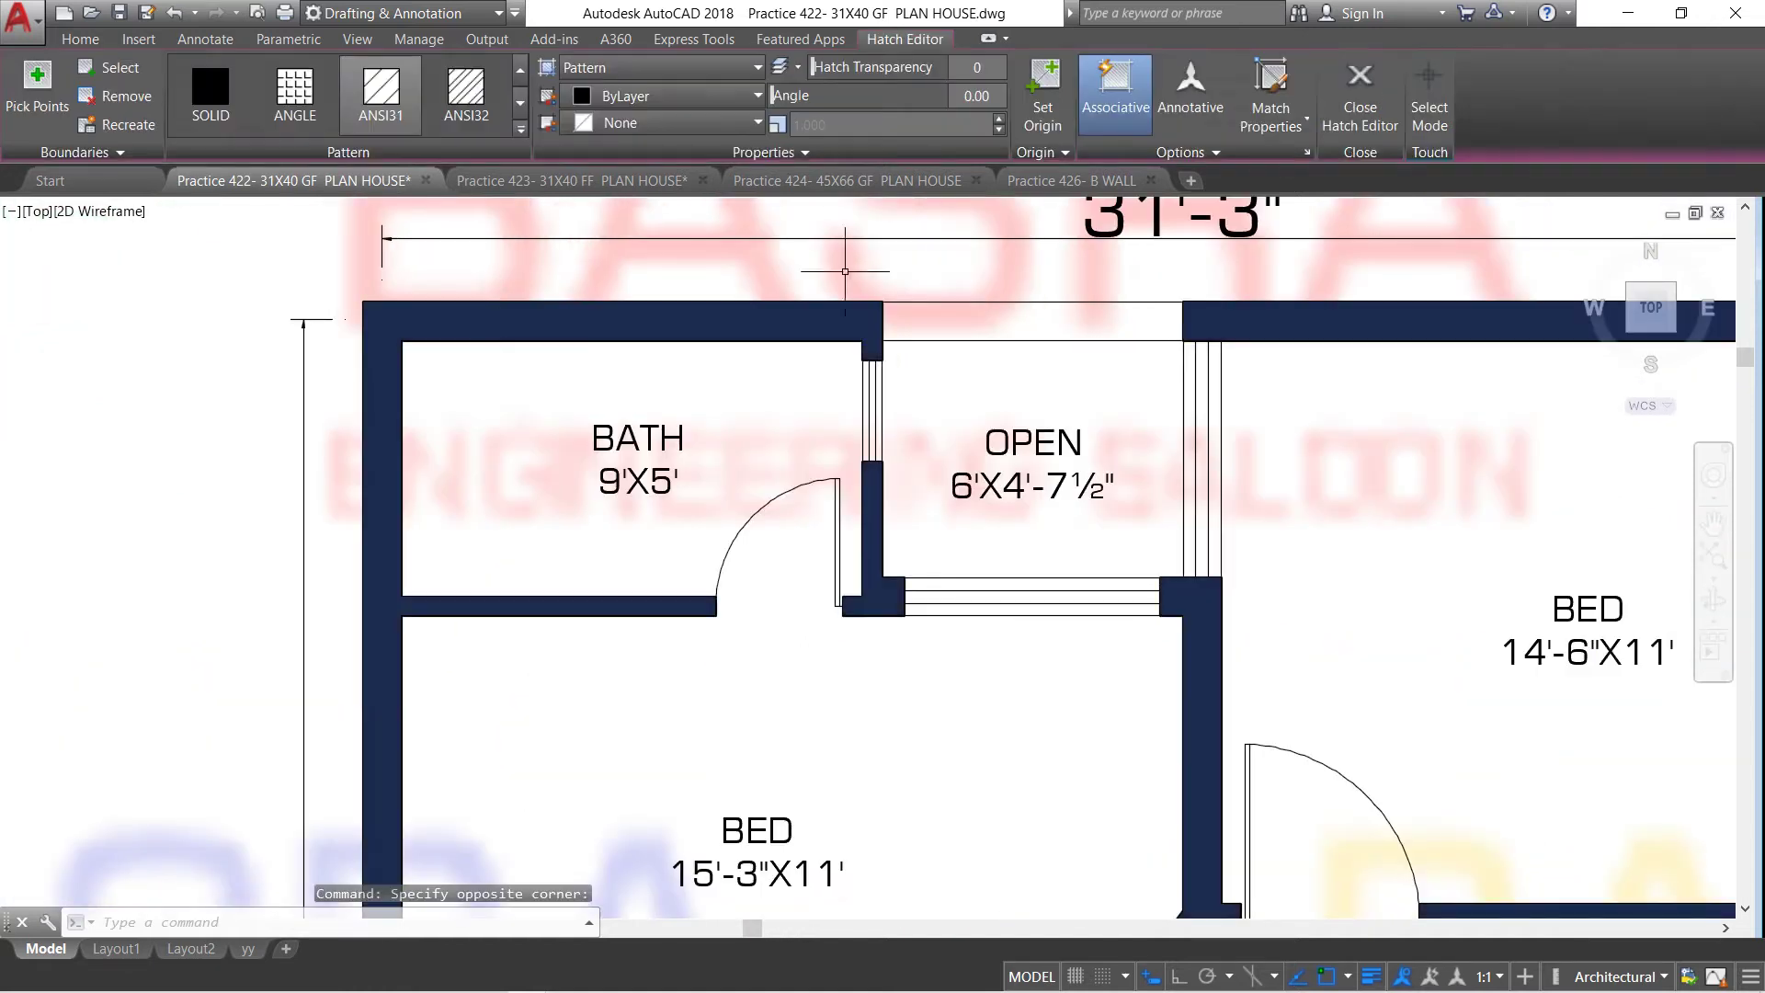
# Set the wall hatch colour to dark red 153,27,30 and deselect it
pyautogui.click(754, 97)
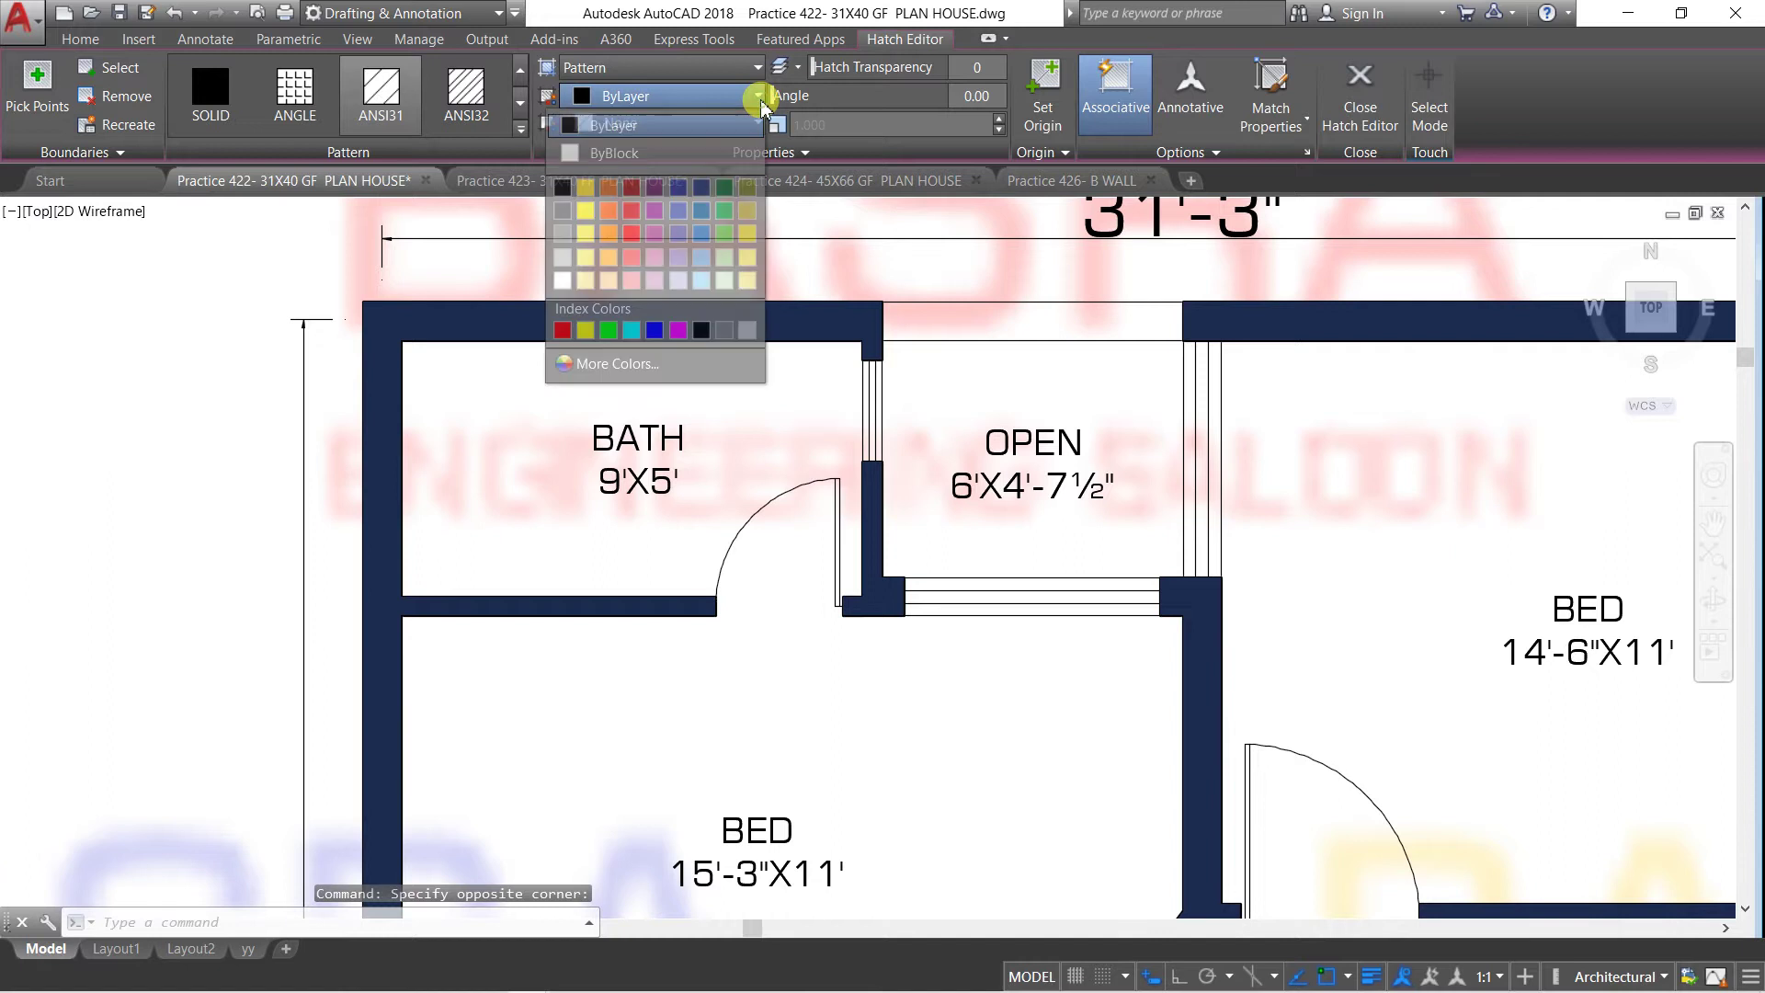
pyautogui.click(631, 190)
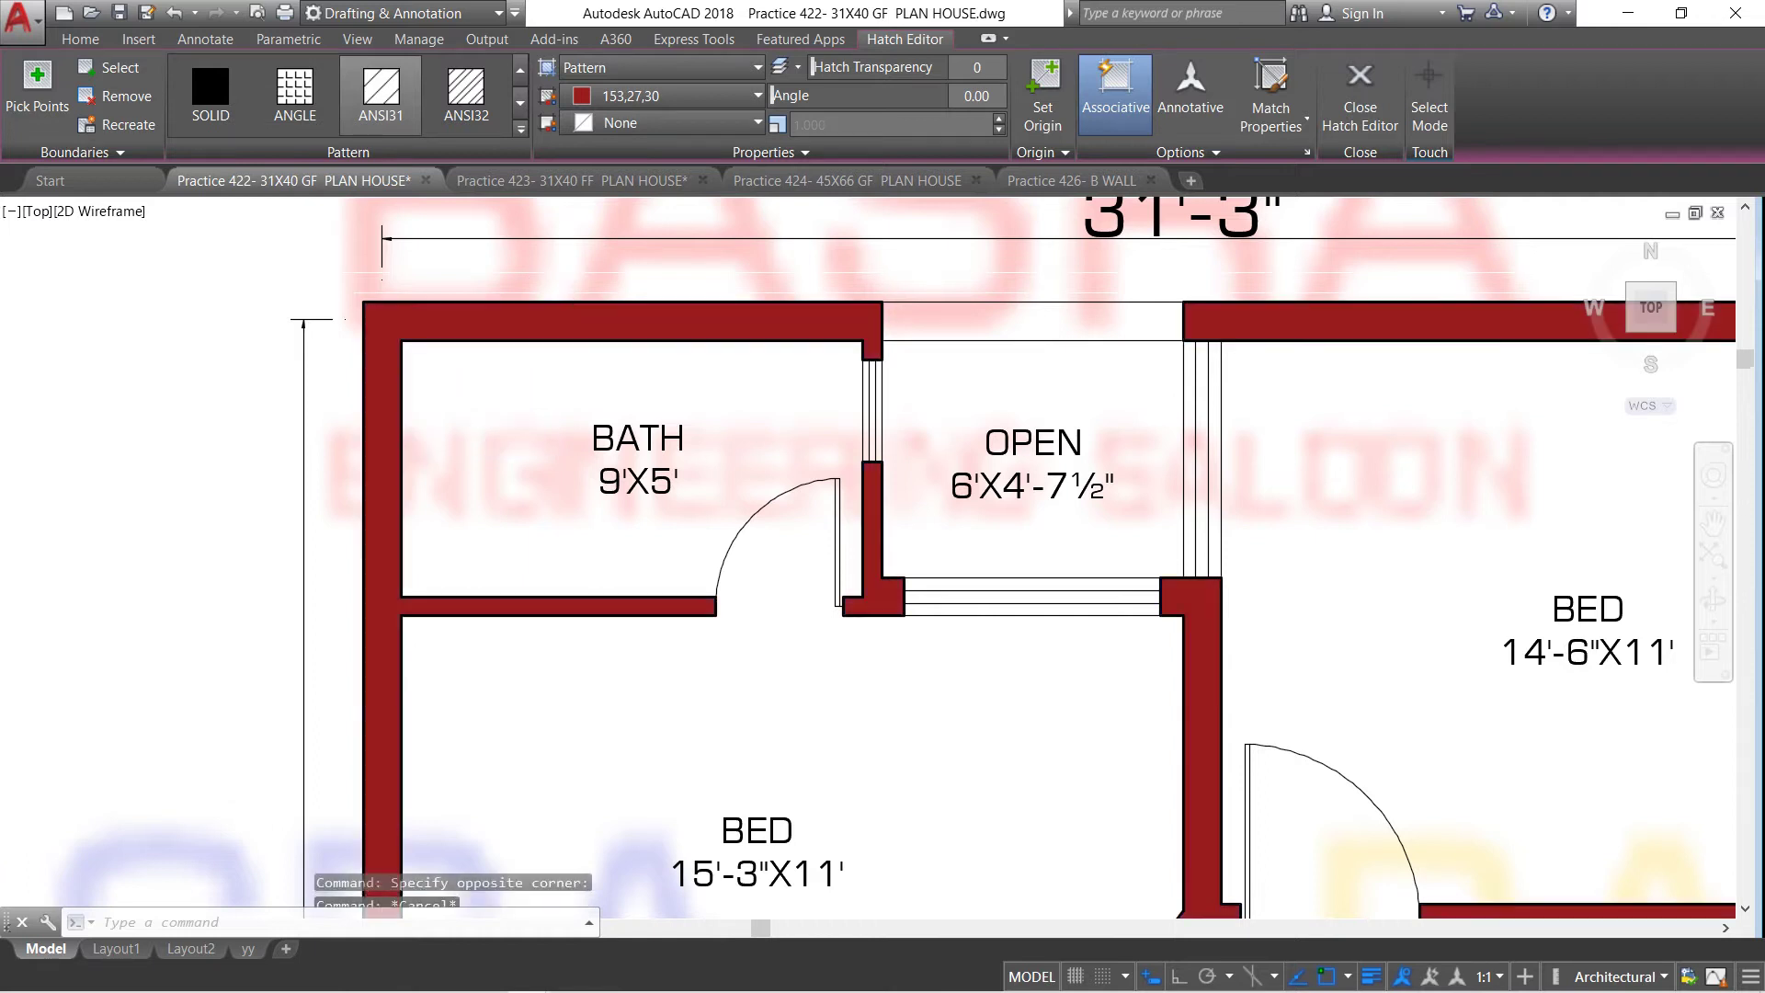
pyautogui.scroll(-5, 571, 281)
pyautogui.press('Escape')
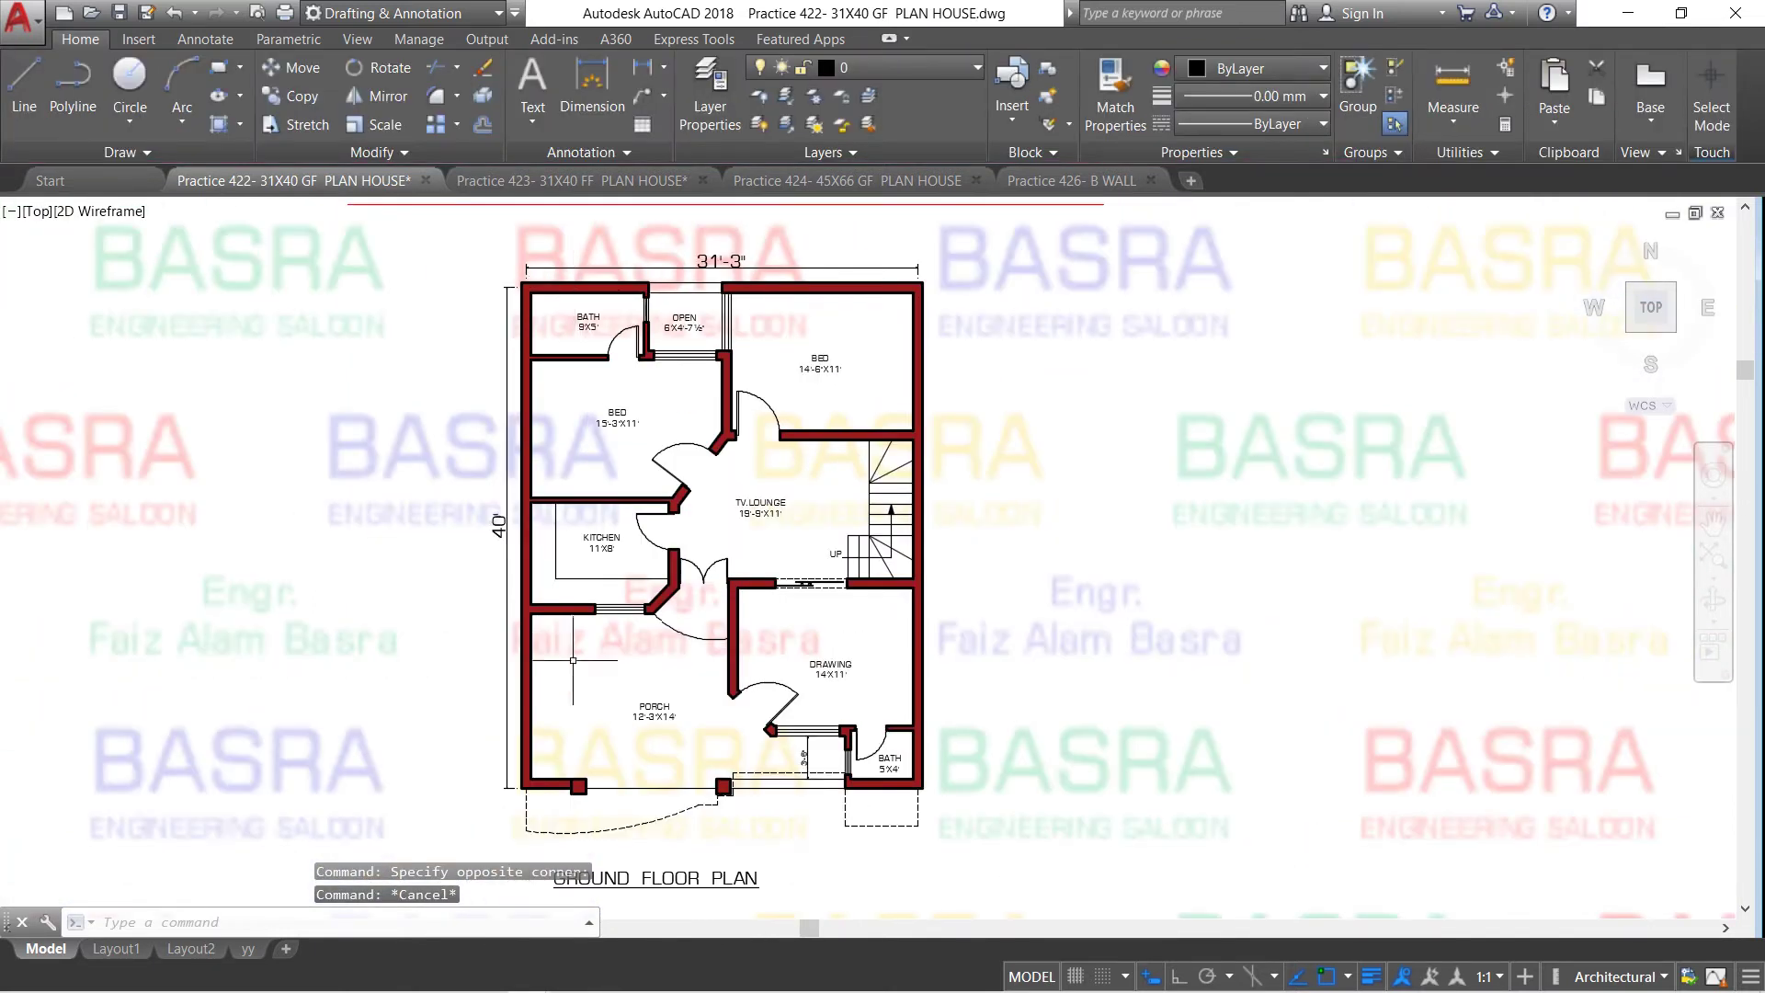
pyautogui.scroll(2, 586, 704)
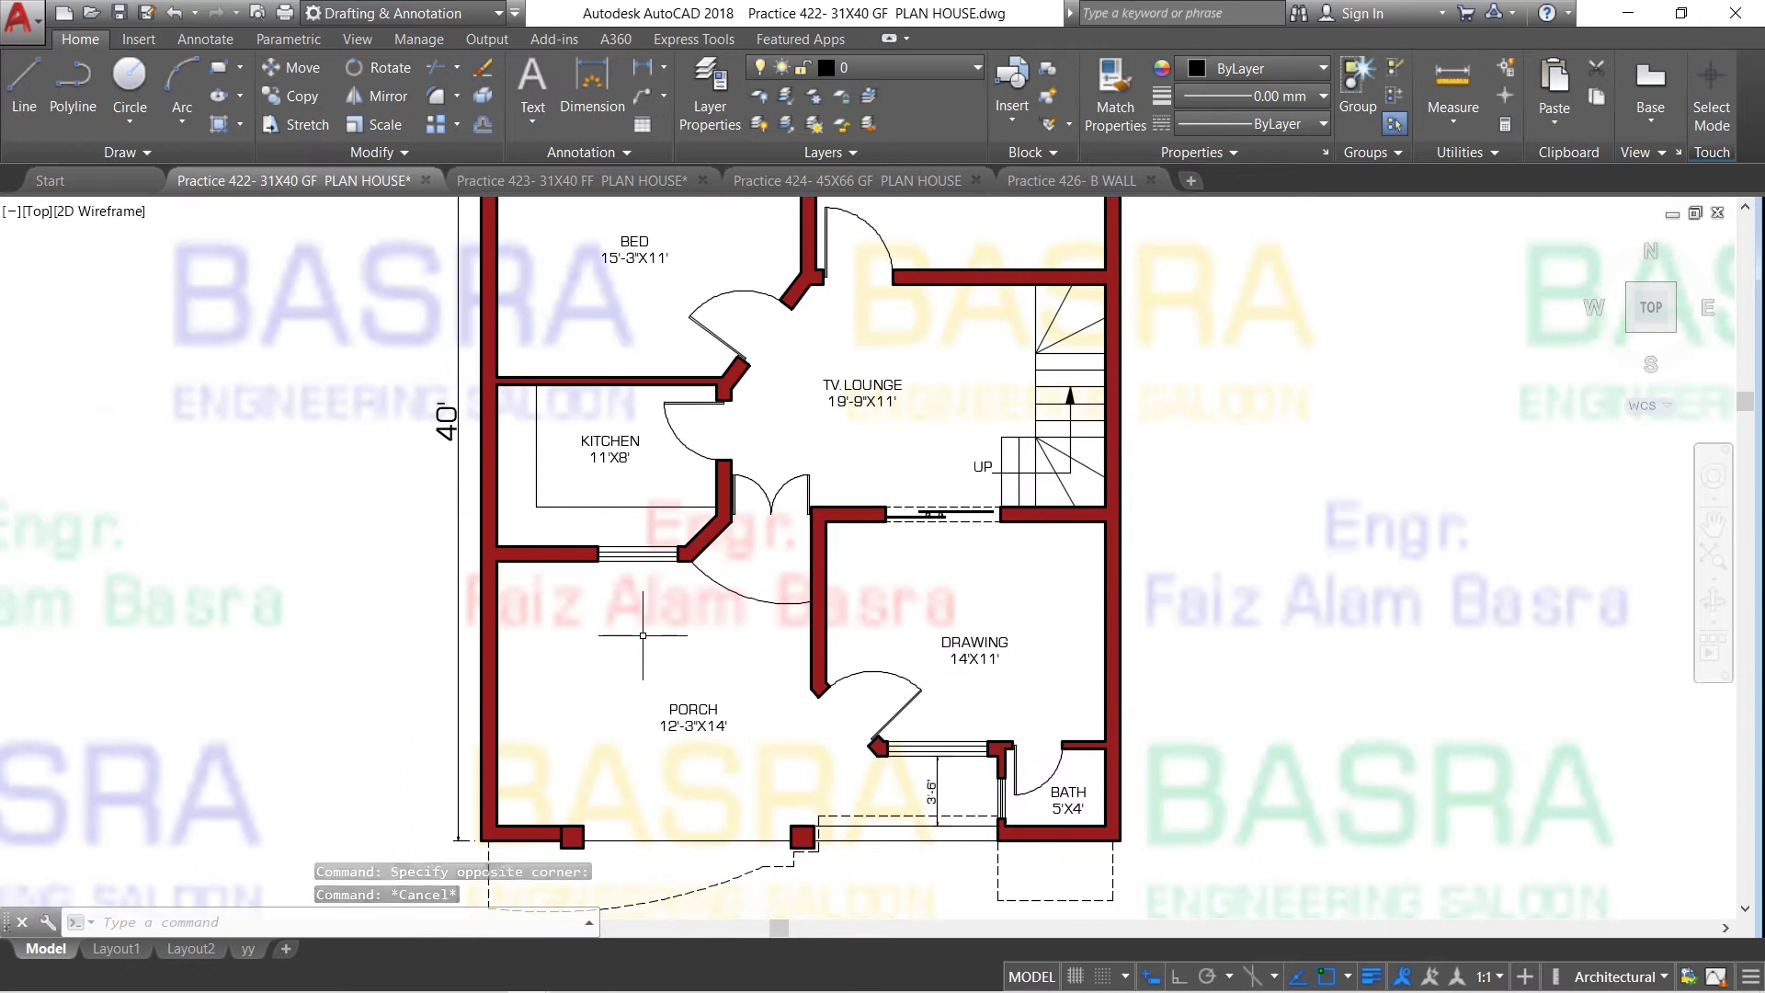
pyautogui.scroll(-2, 689, 644)
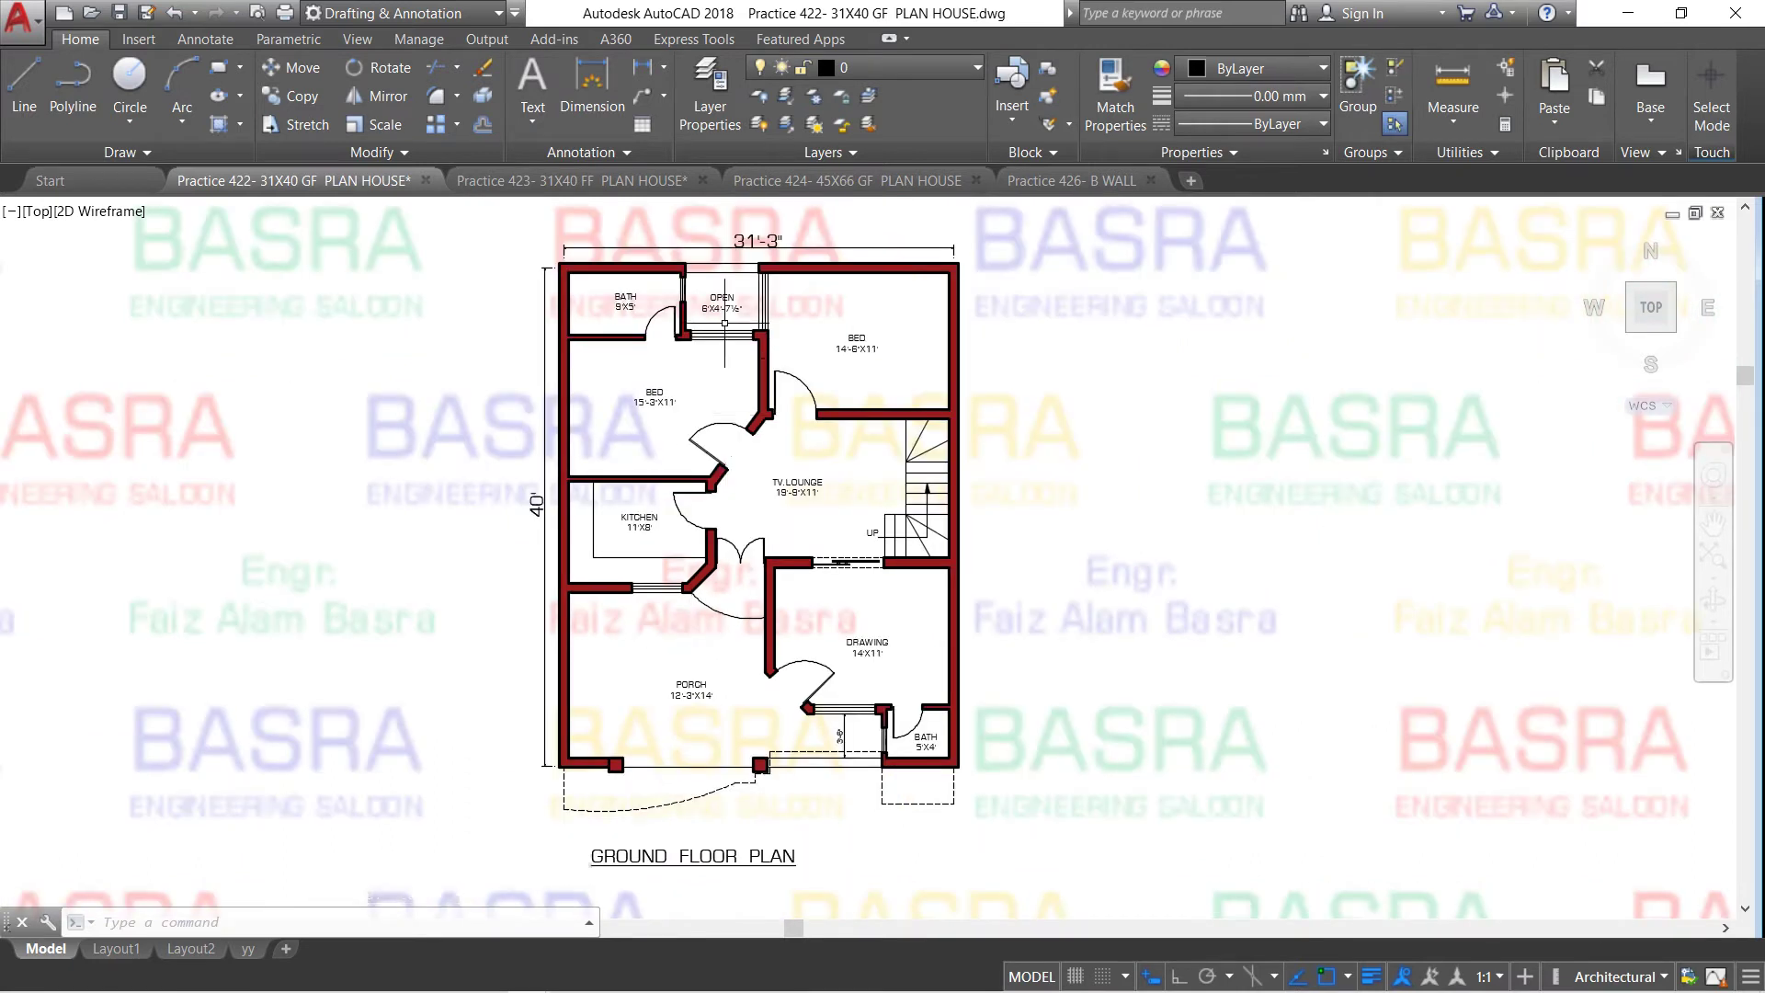
pyautogui.scroll(2, 726, 322)
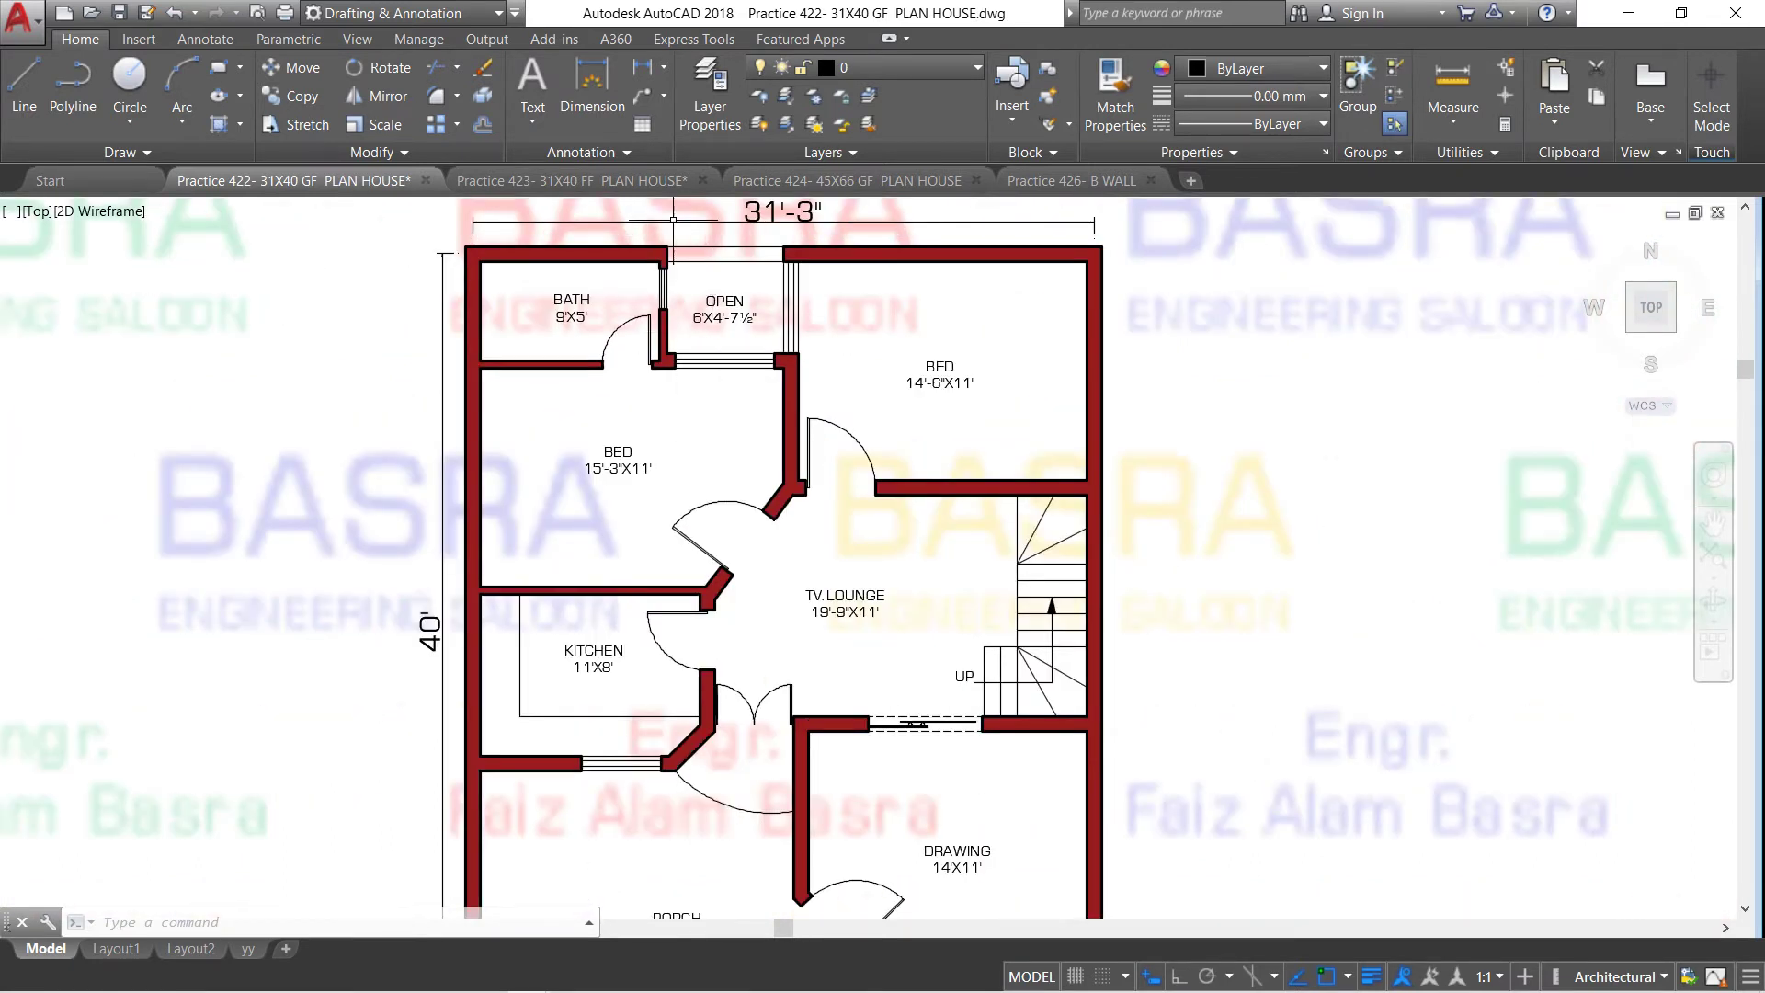
pyautogui.scroll(2, 674, 220)
pyautogui.scroll(2, 695, 273)
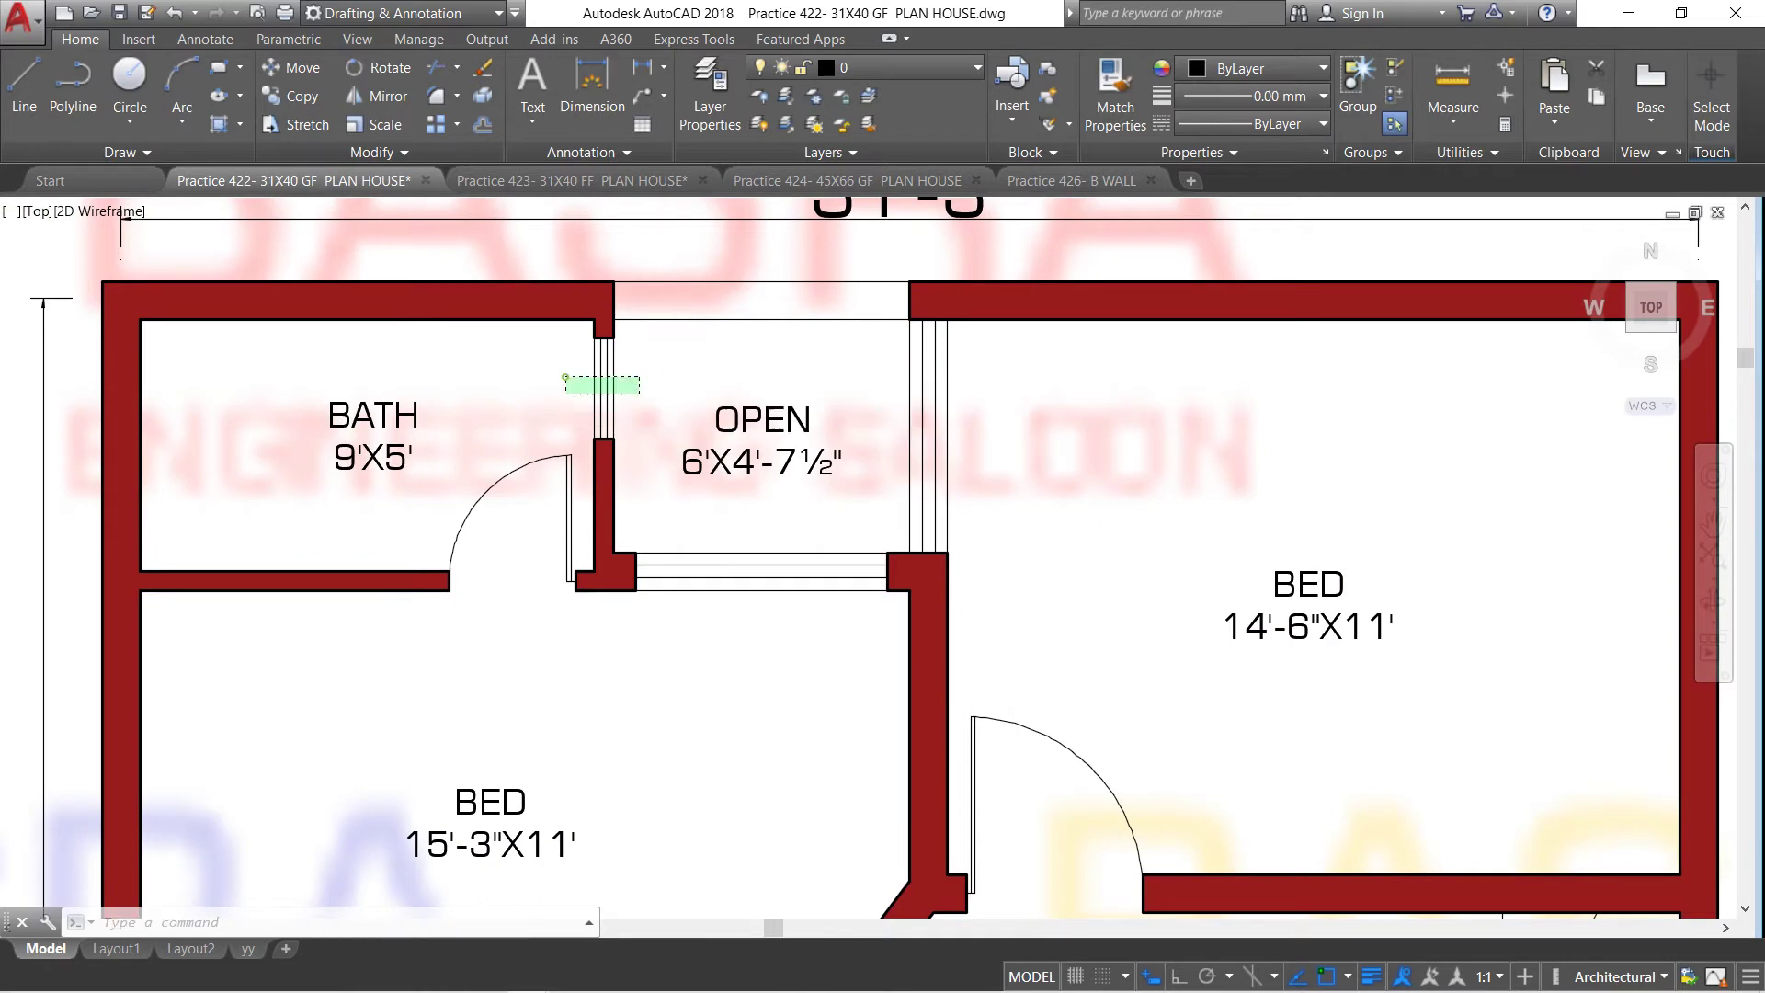
# Colour the window between the bath and open area cyan
pyautogui.click(572, 377)
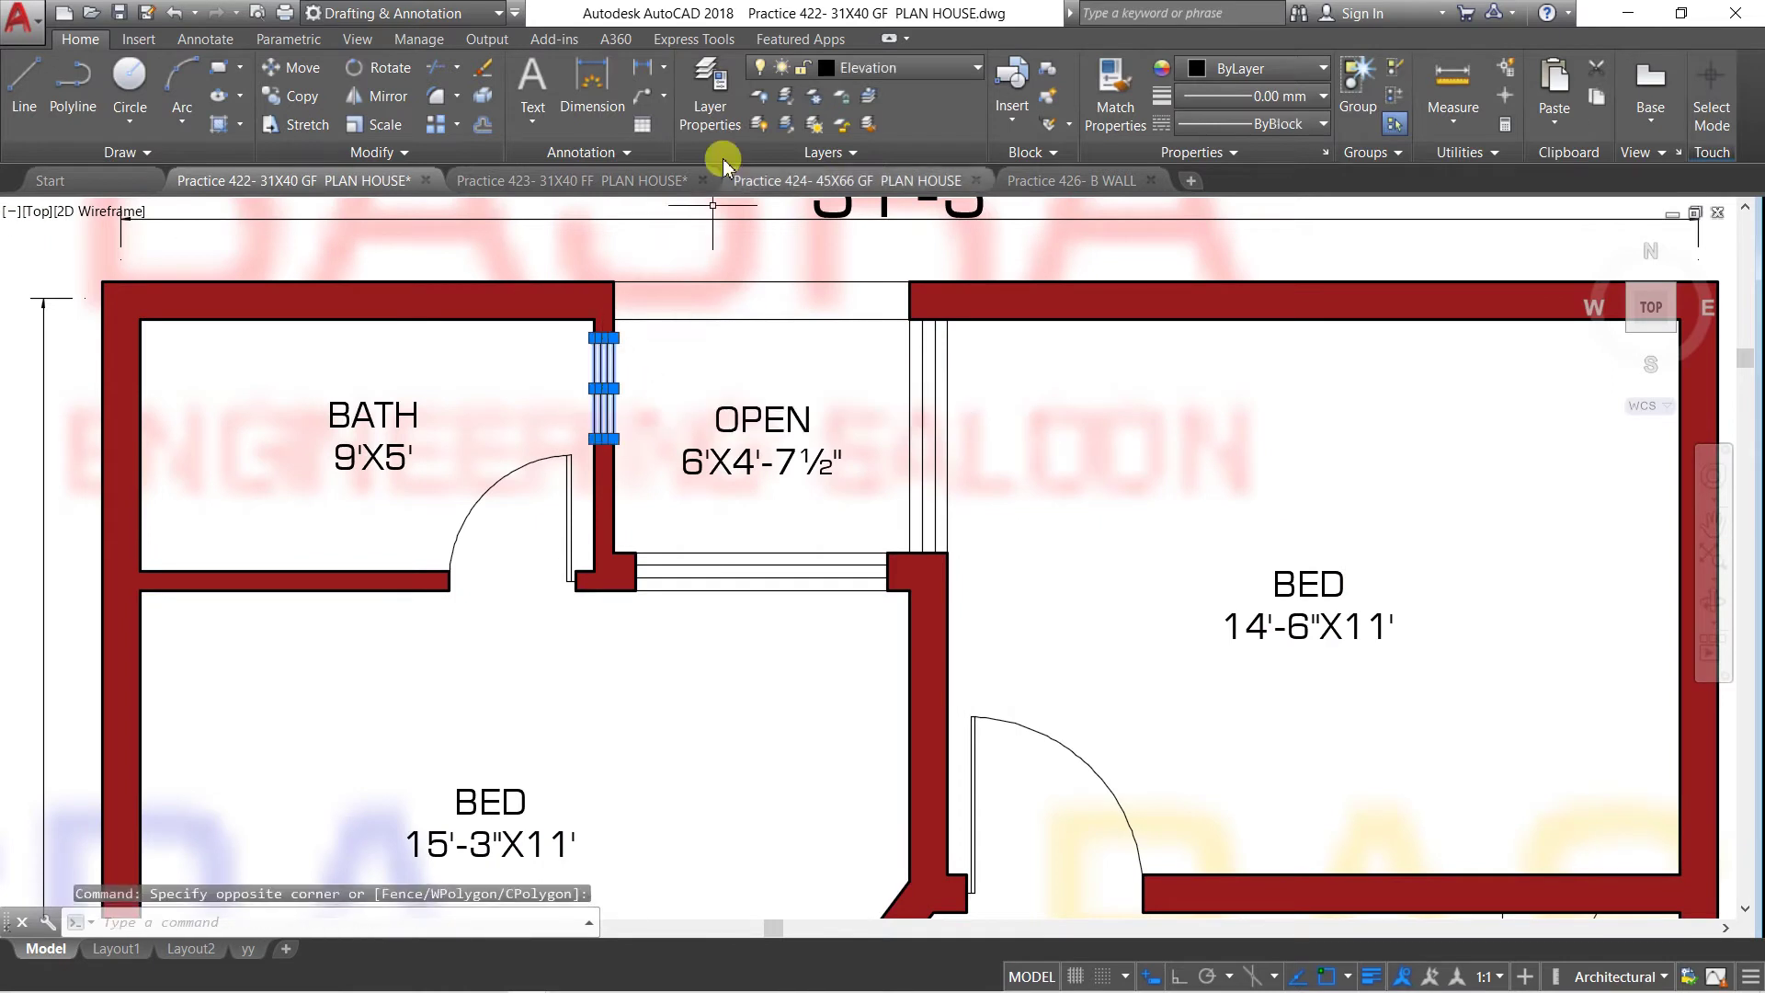
pyautogui.click(1322, 70)
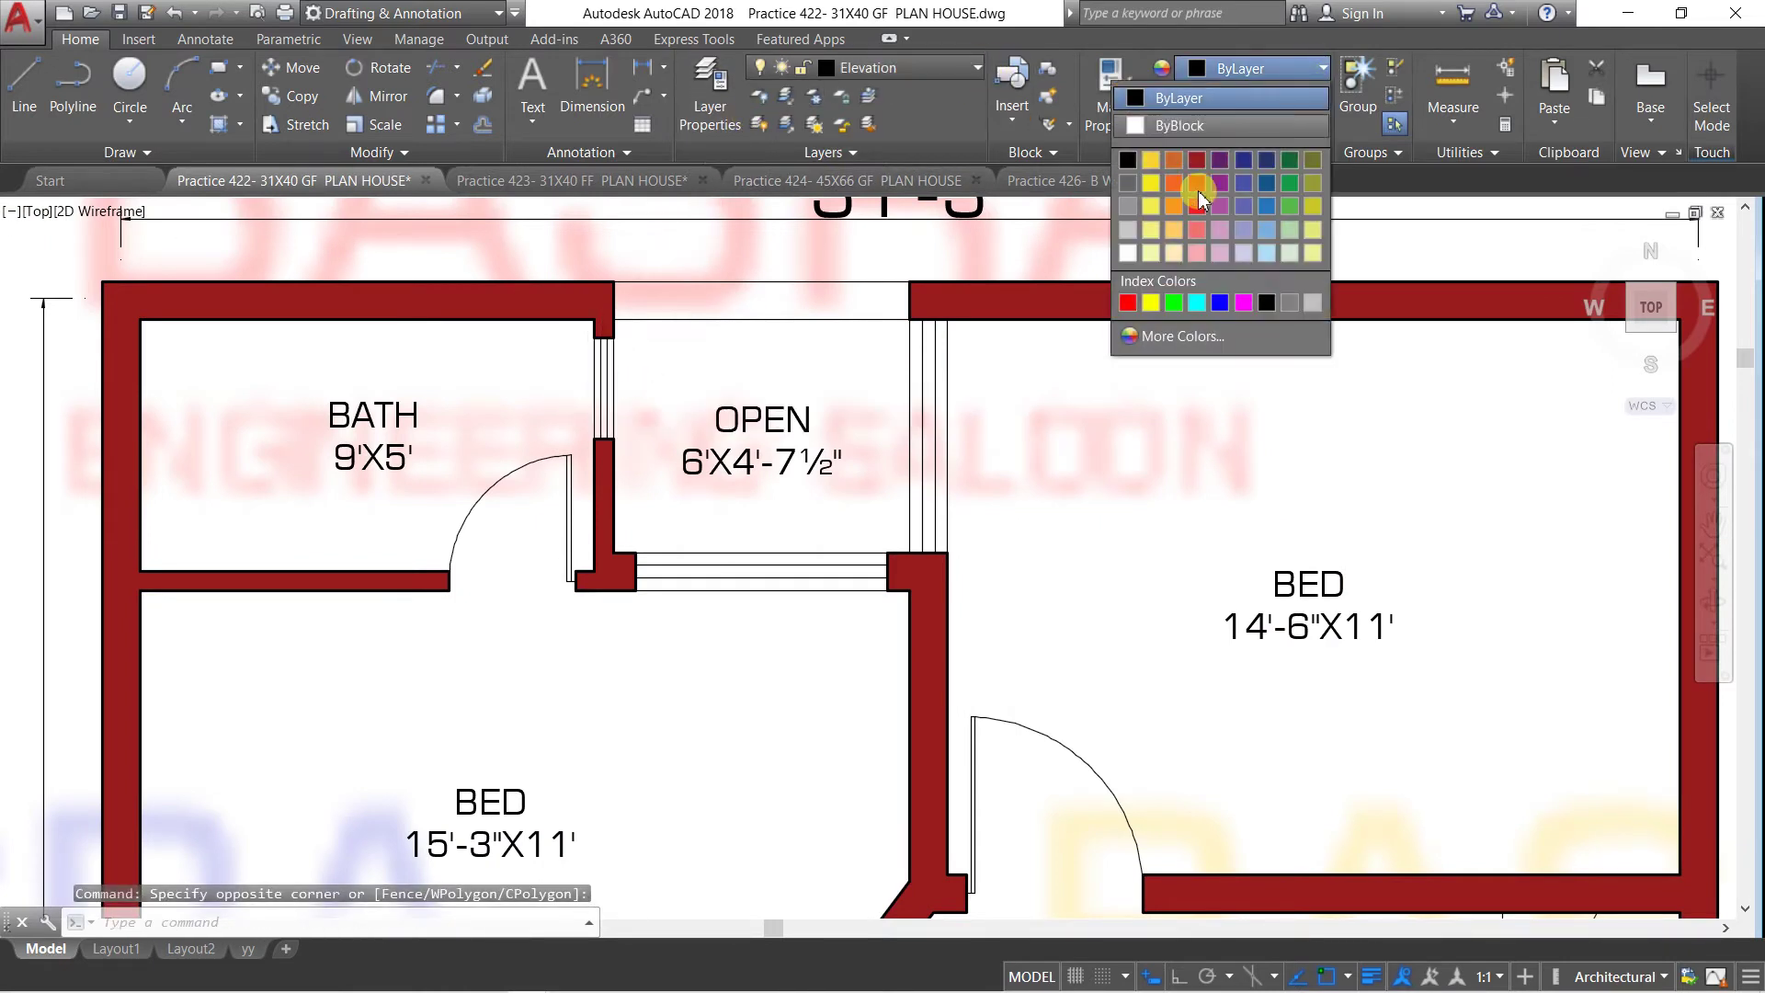
pyautogui.click(1198, 302)
pyautogui.press('Escape')
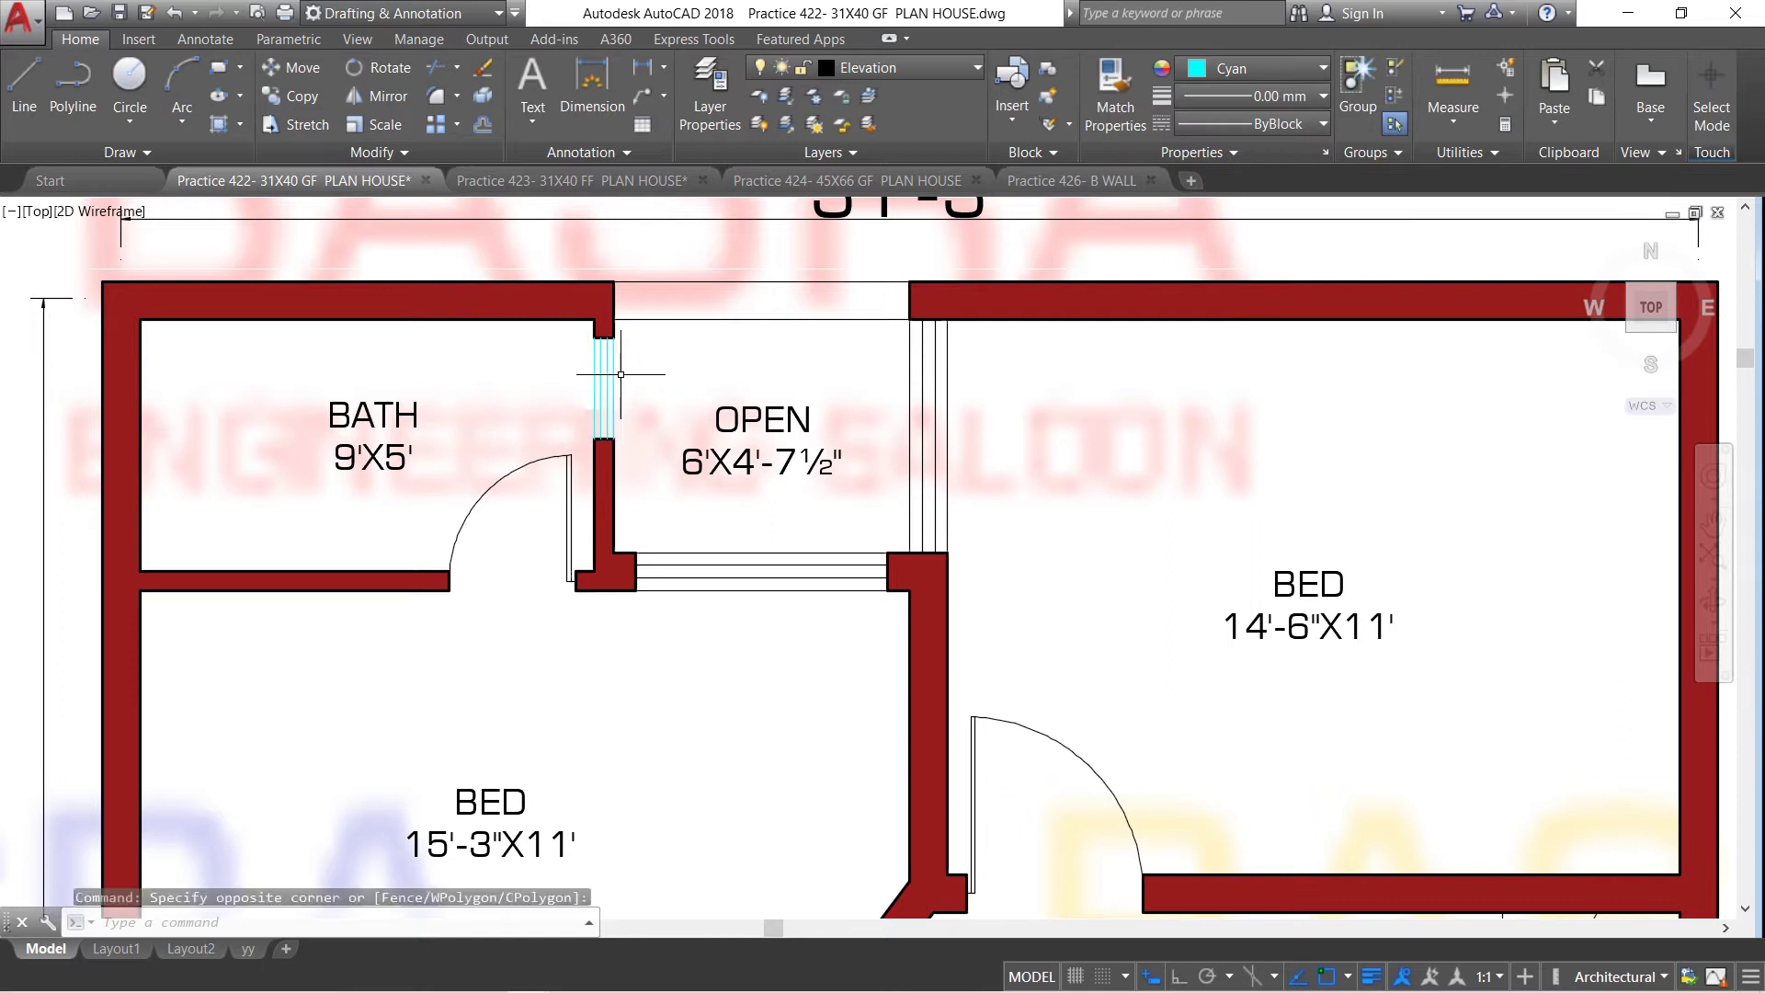
# Match the cyan window's properties onto the right-side and lower open-area windows
pyautogui.click(1115, 96)
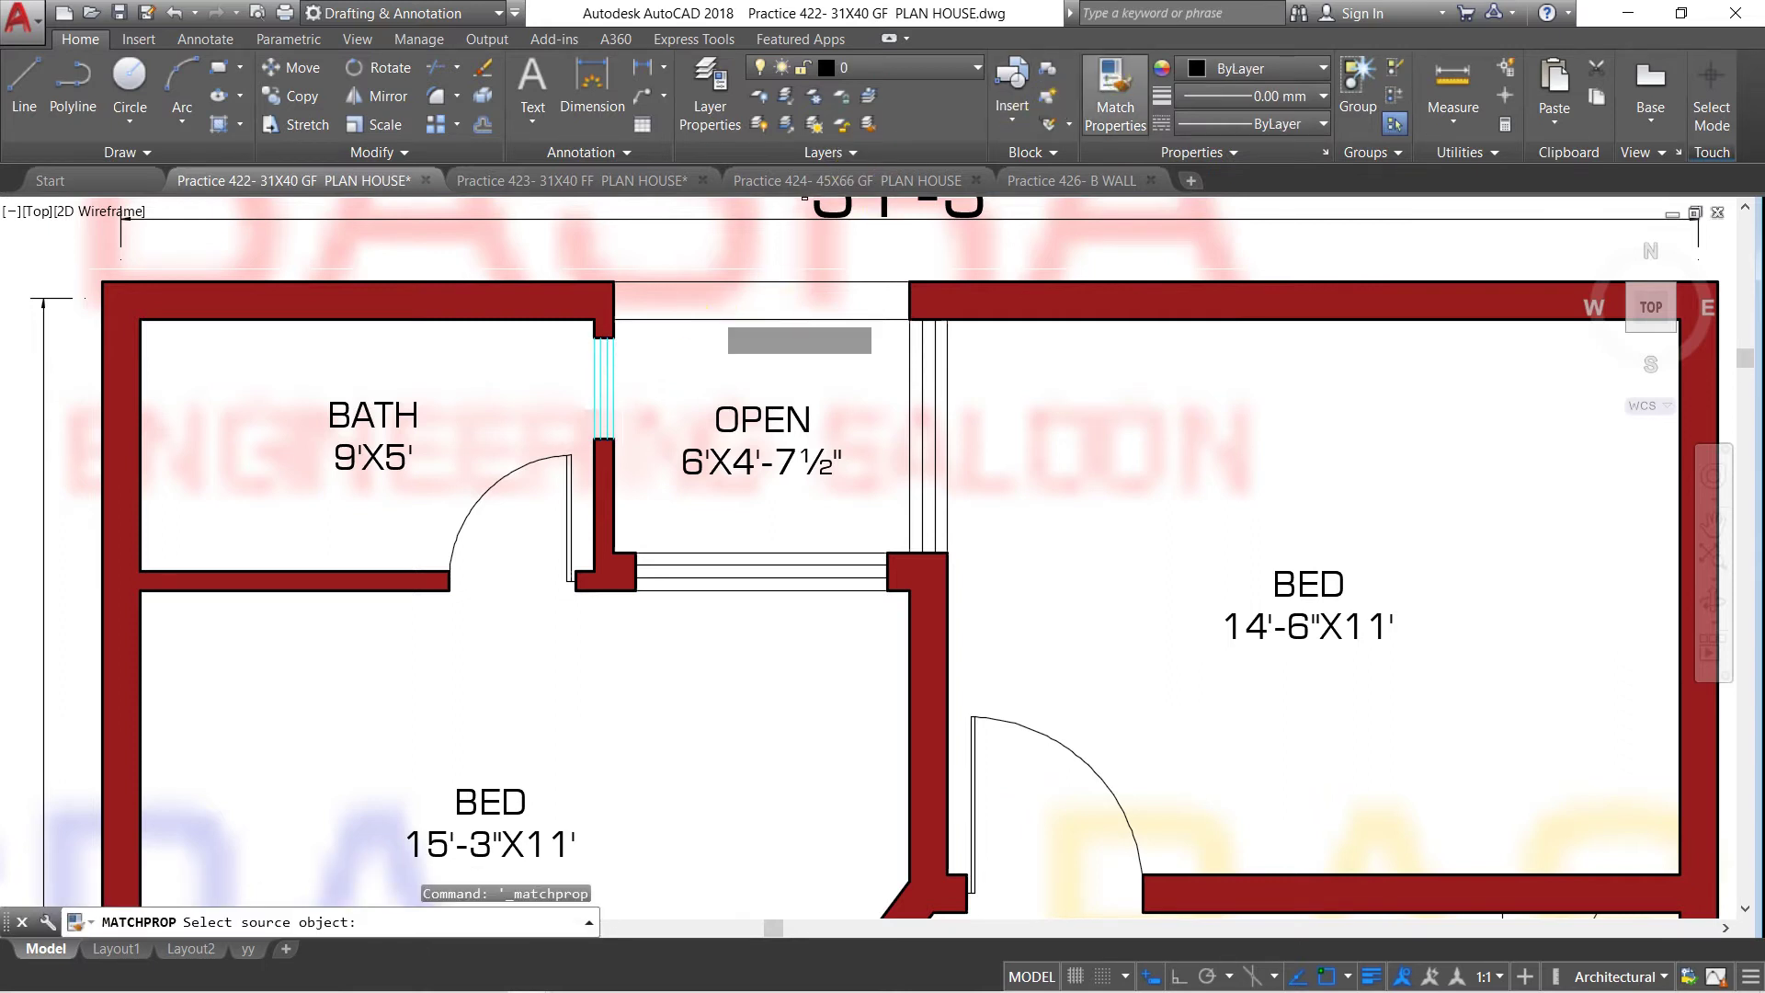
pyautogui.click(597, 391)
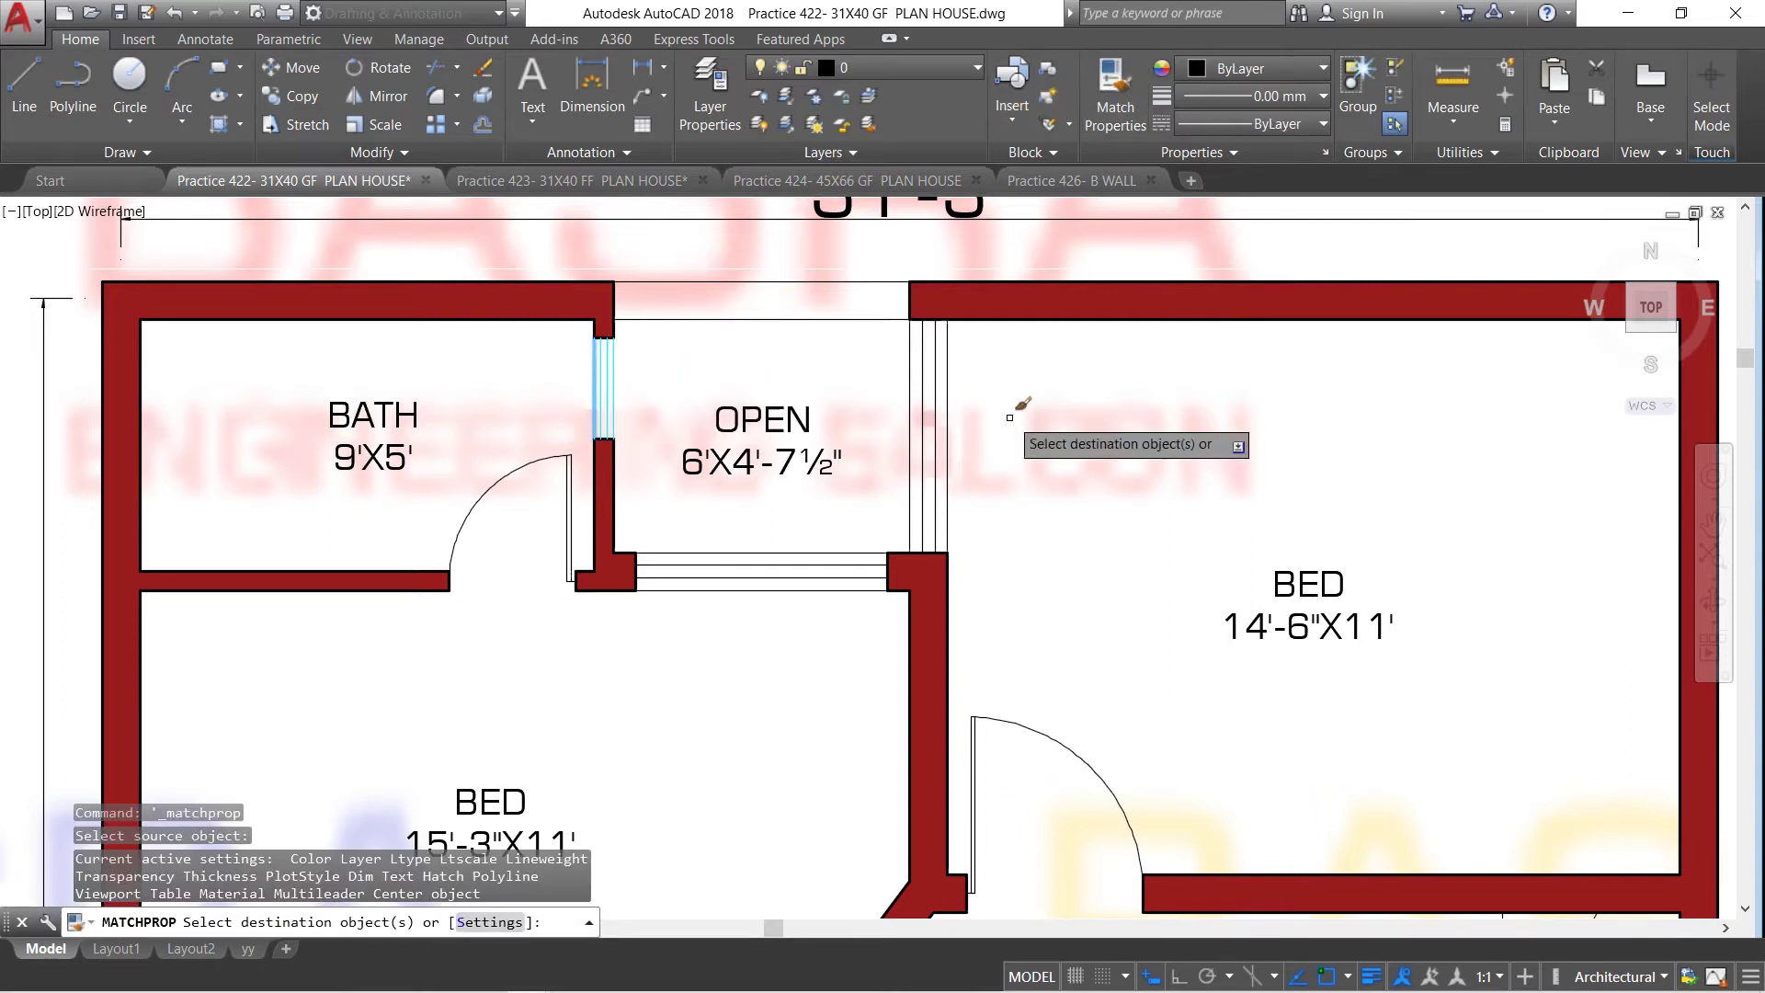
pyautogui.click(1016, 354)
pyautogui.click(881, 370)
pyautogui.click(864, 572)
pyautogui.click(644, 603)
pyautogui.click(805, 589)
pyautogui.click(691, 457)
pyautogui.scroll(-5, 692, 457)
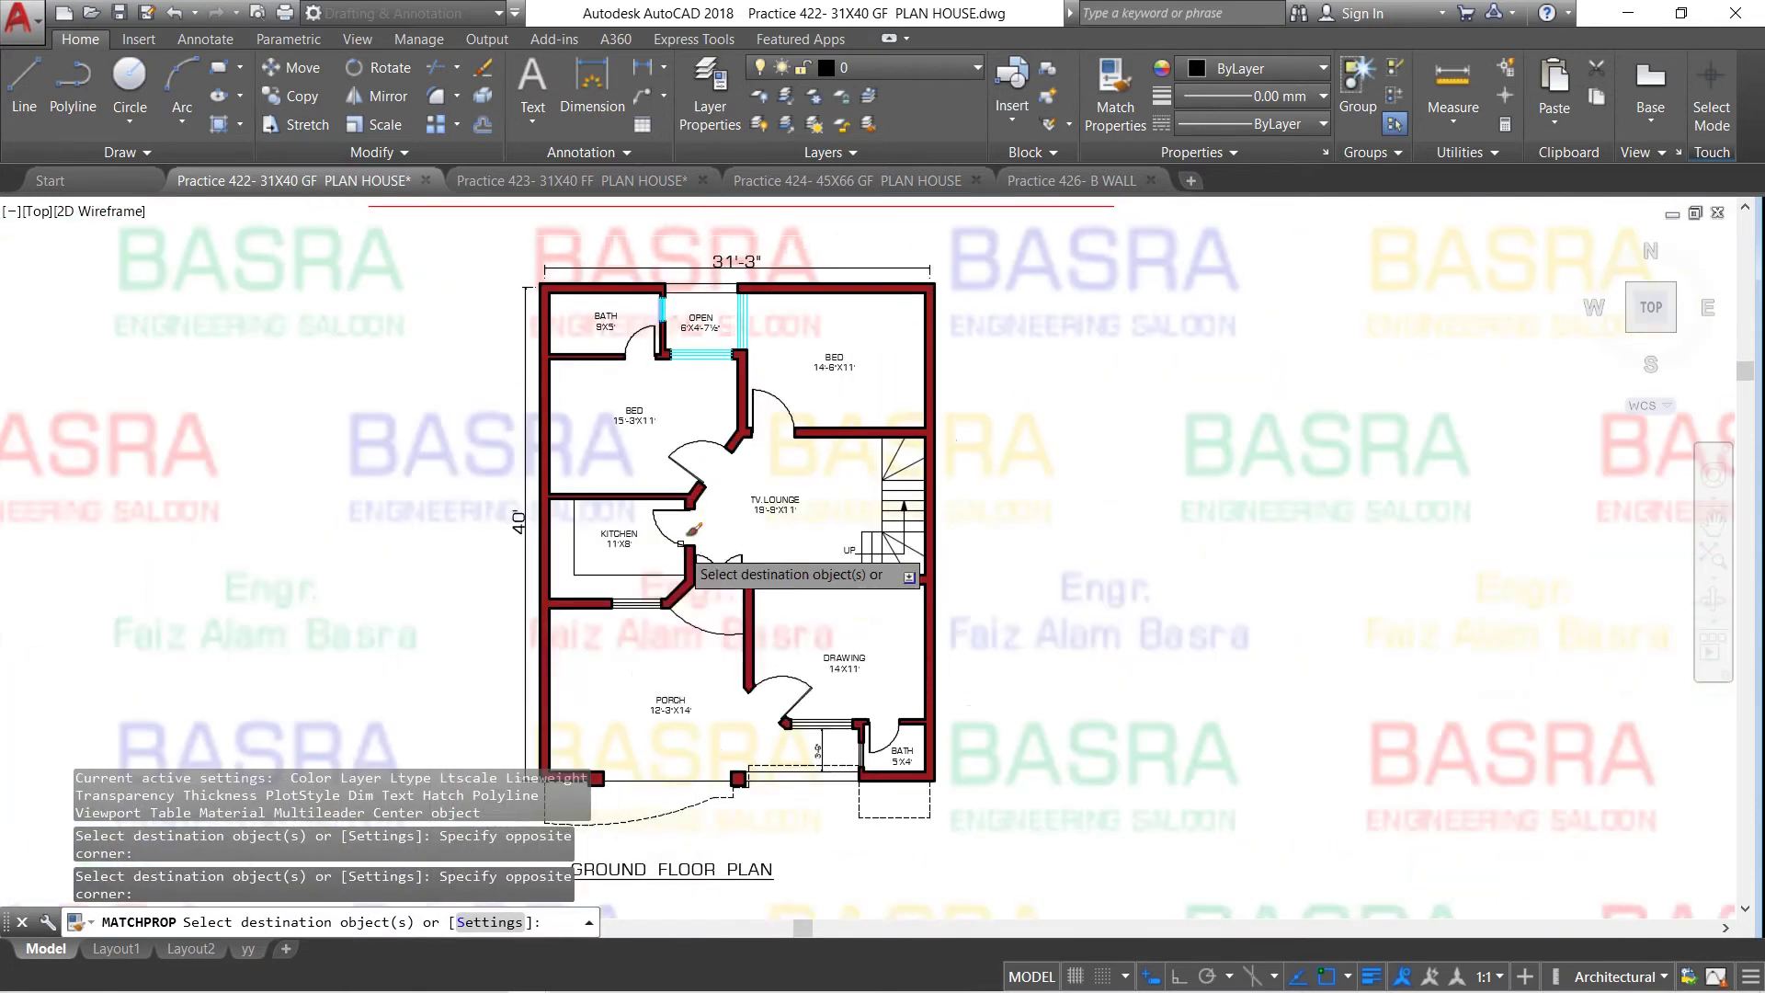
pyautogui.scroll(3, 690, 575)
pyautogui.scroll(3, 643, 589)
# Match cyan onto the kitchen, porch and small bath windows
pyautogui.click(580, 724)
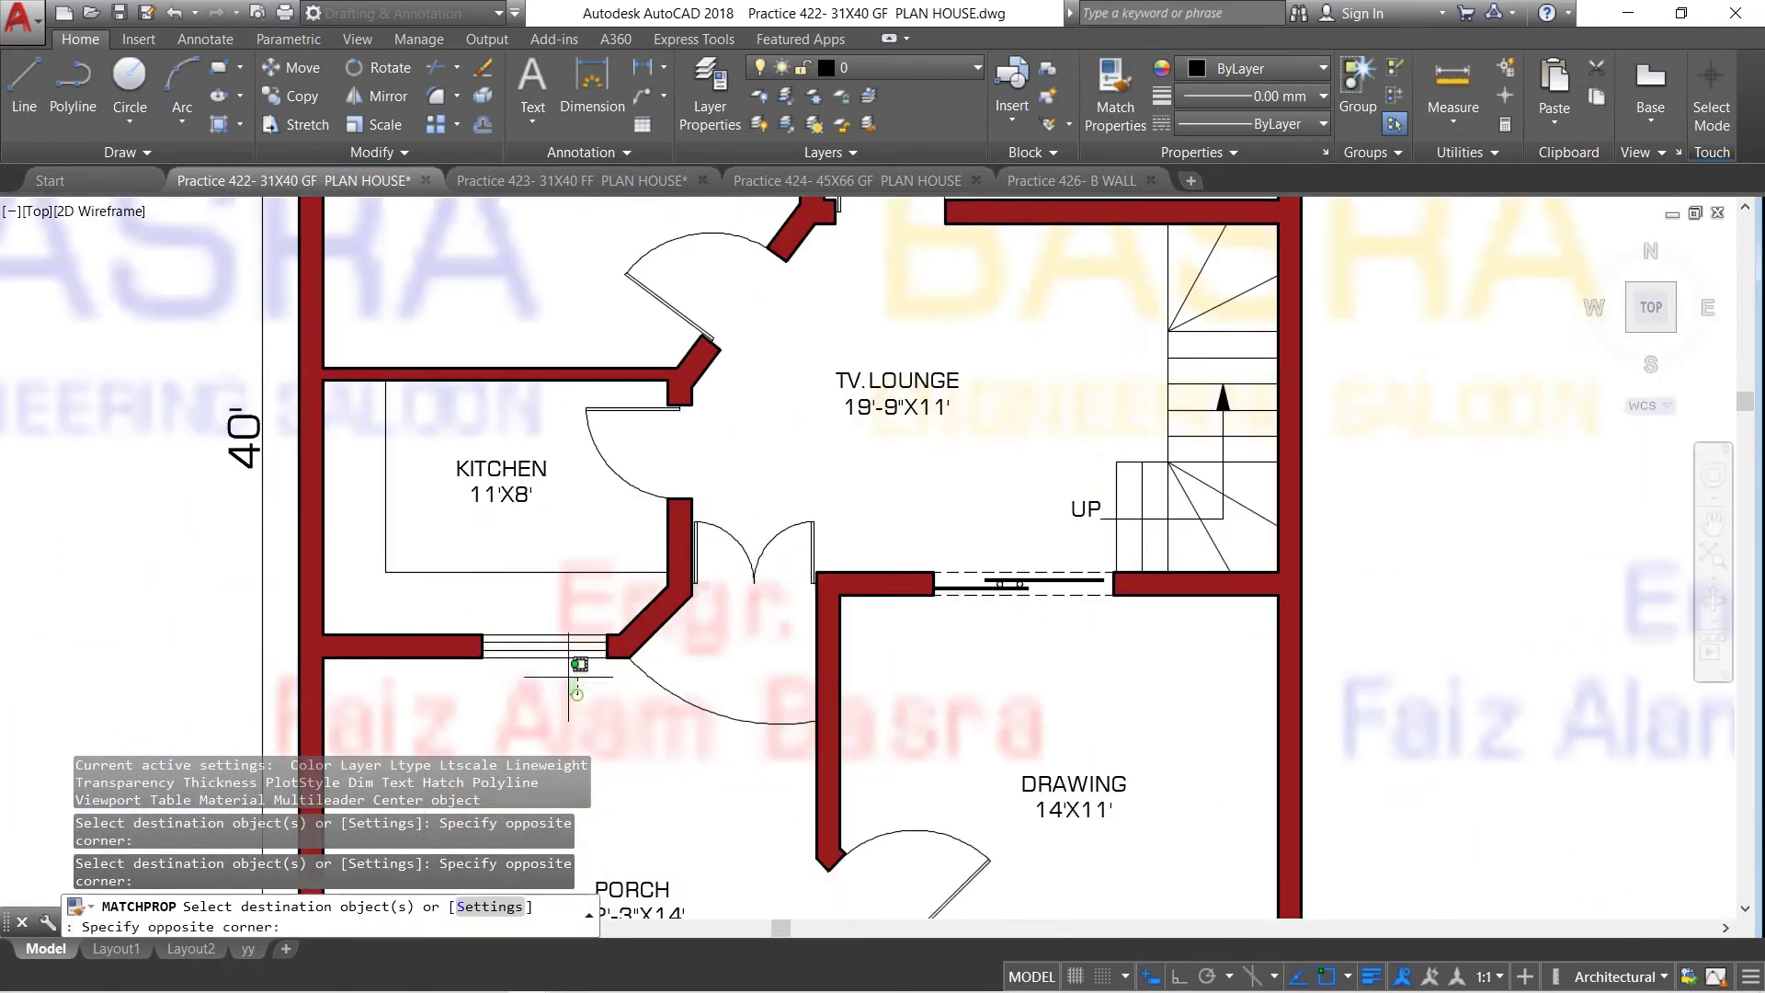
pyautogui.click(552, 612)
pyautogui.scroll(-2, 933, 641)
pyautogui.scroll(-2, 918, 594)
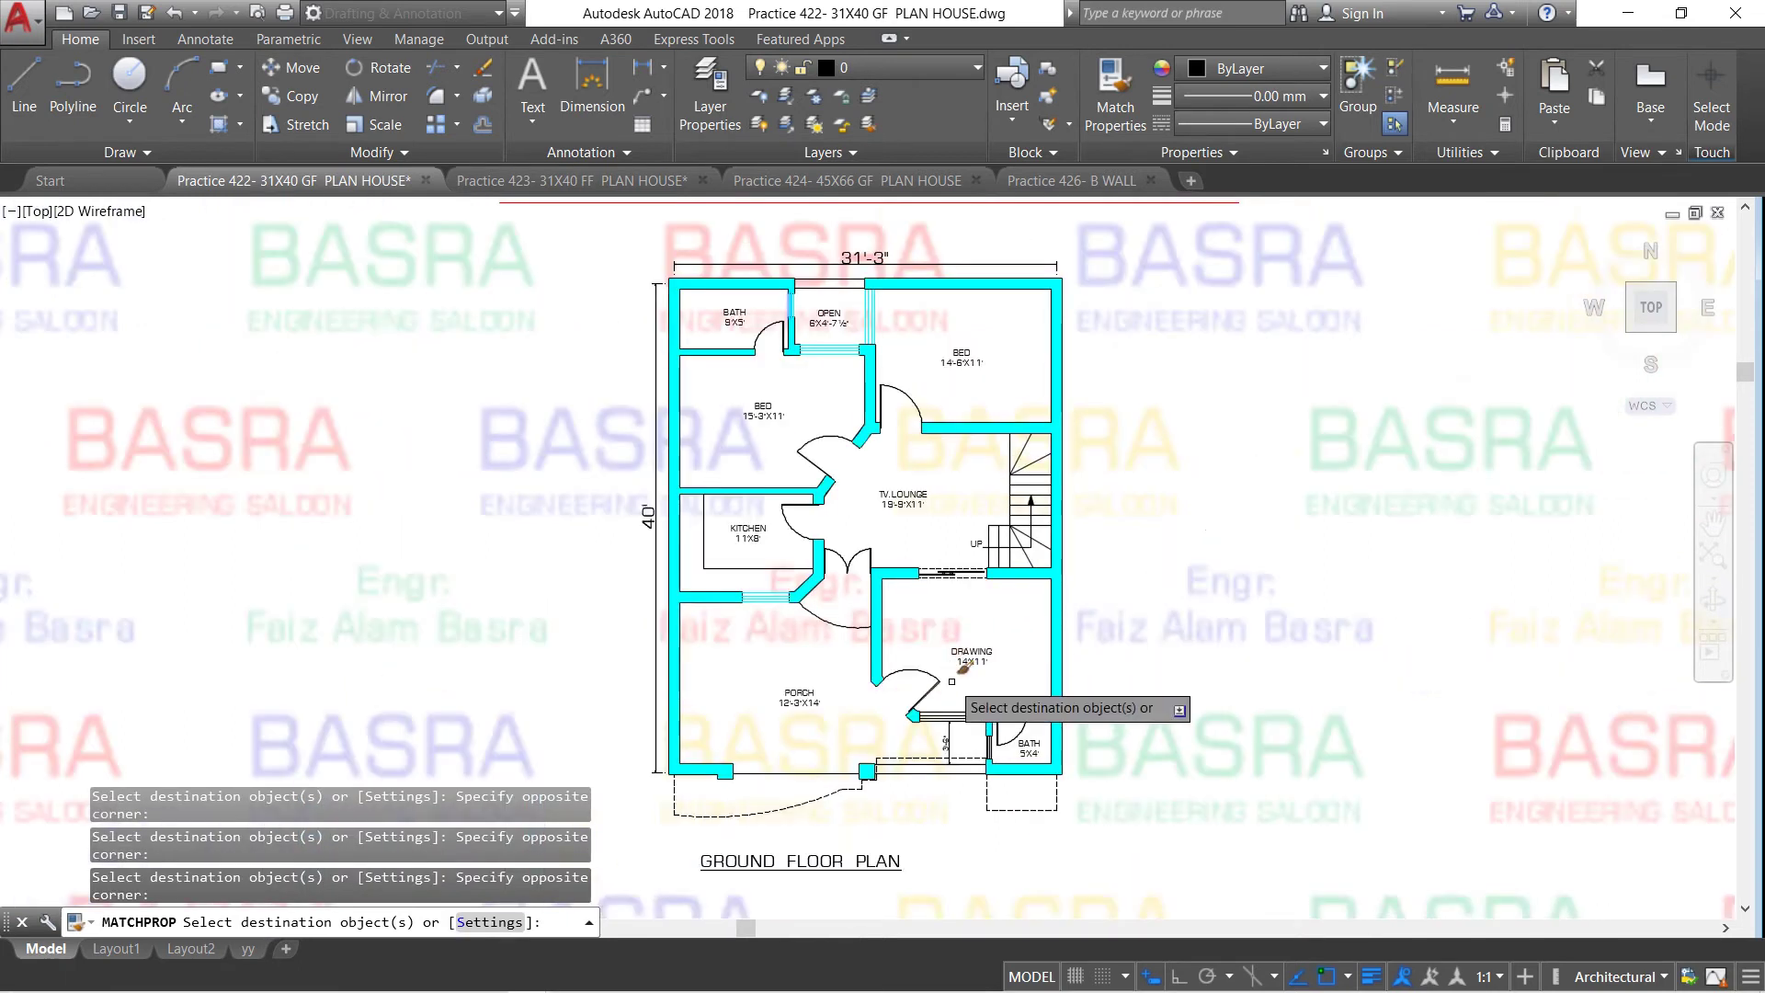
pyautogui.scroll(5, 986, 738)
pyautogui.click(986, 739)
pyautogui.click(979, 612)
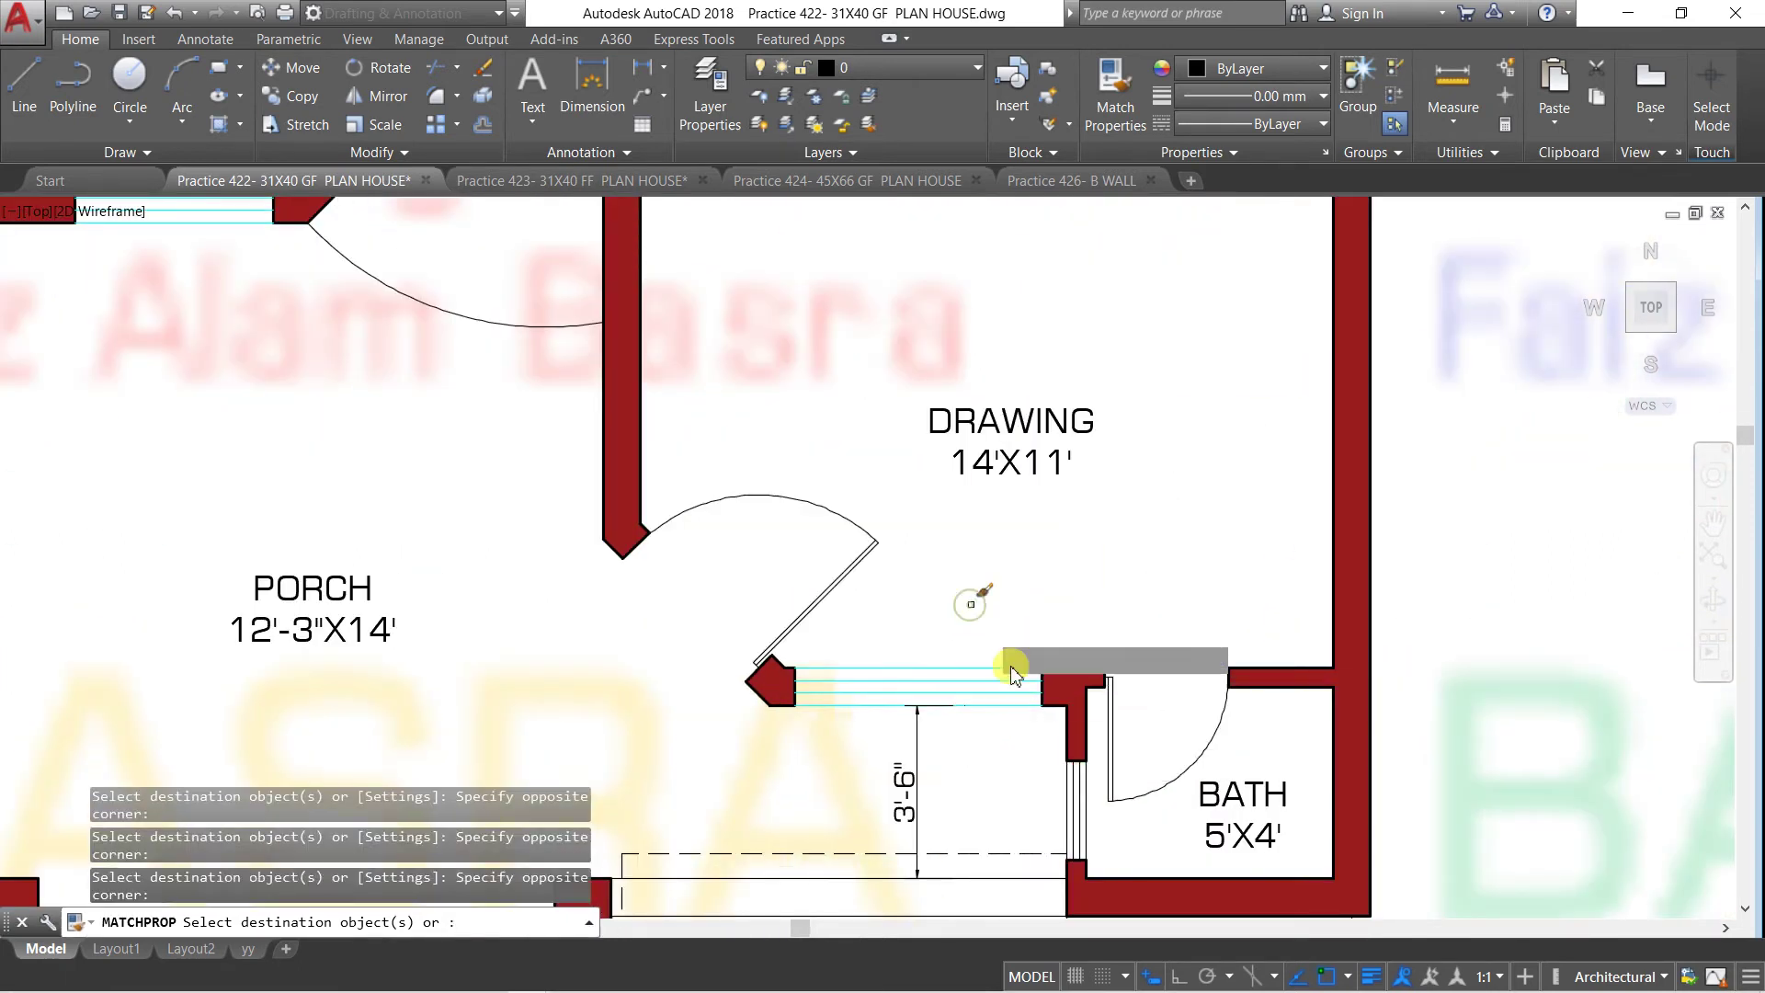
pyautogui.click(1095, 814)
pyautogui.click(1057, 784)
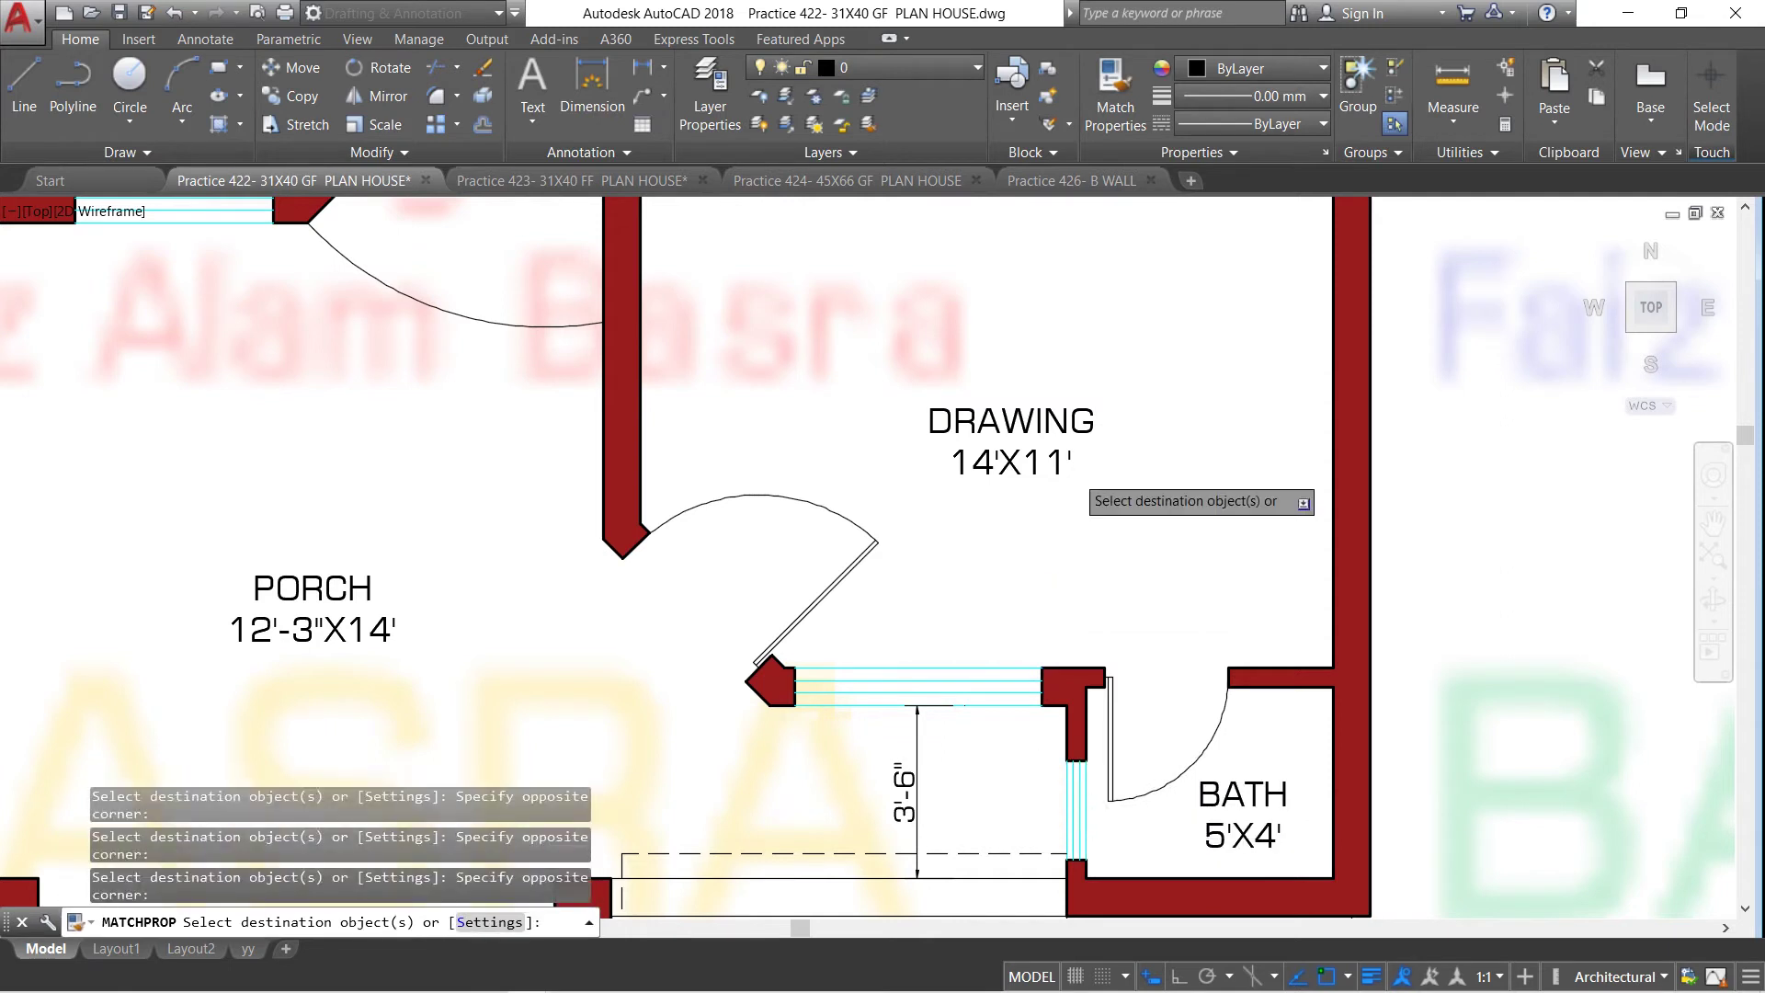
pyautogui.scroll(-3, 1089, 497)
pyautogui.scroll(4, 960, 372)
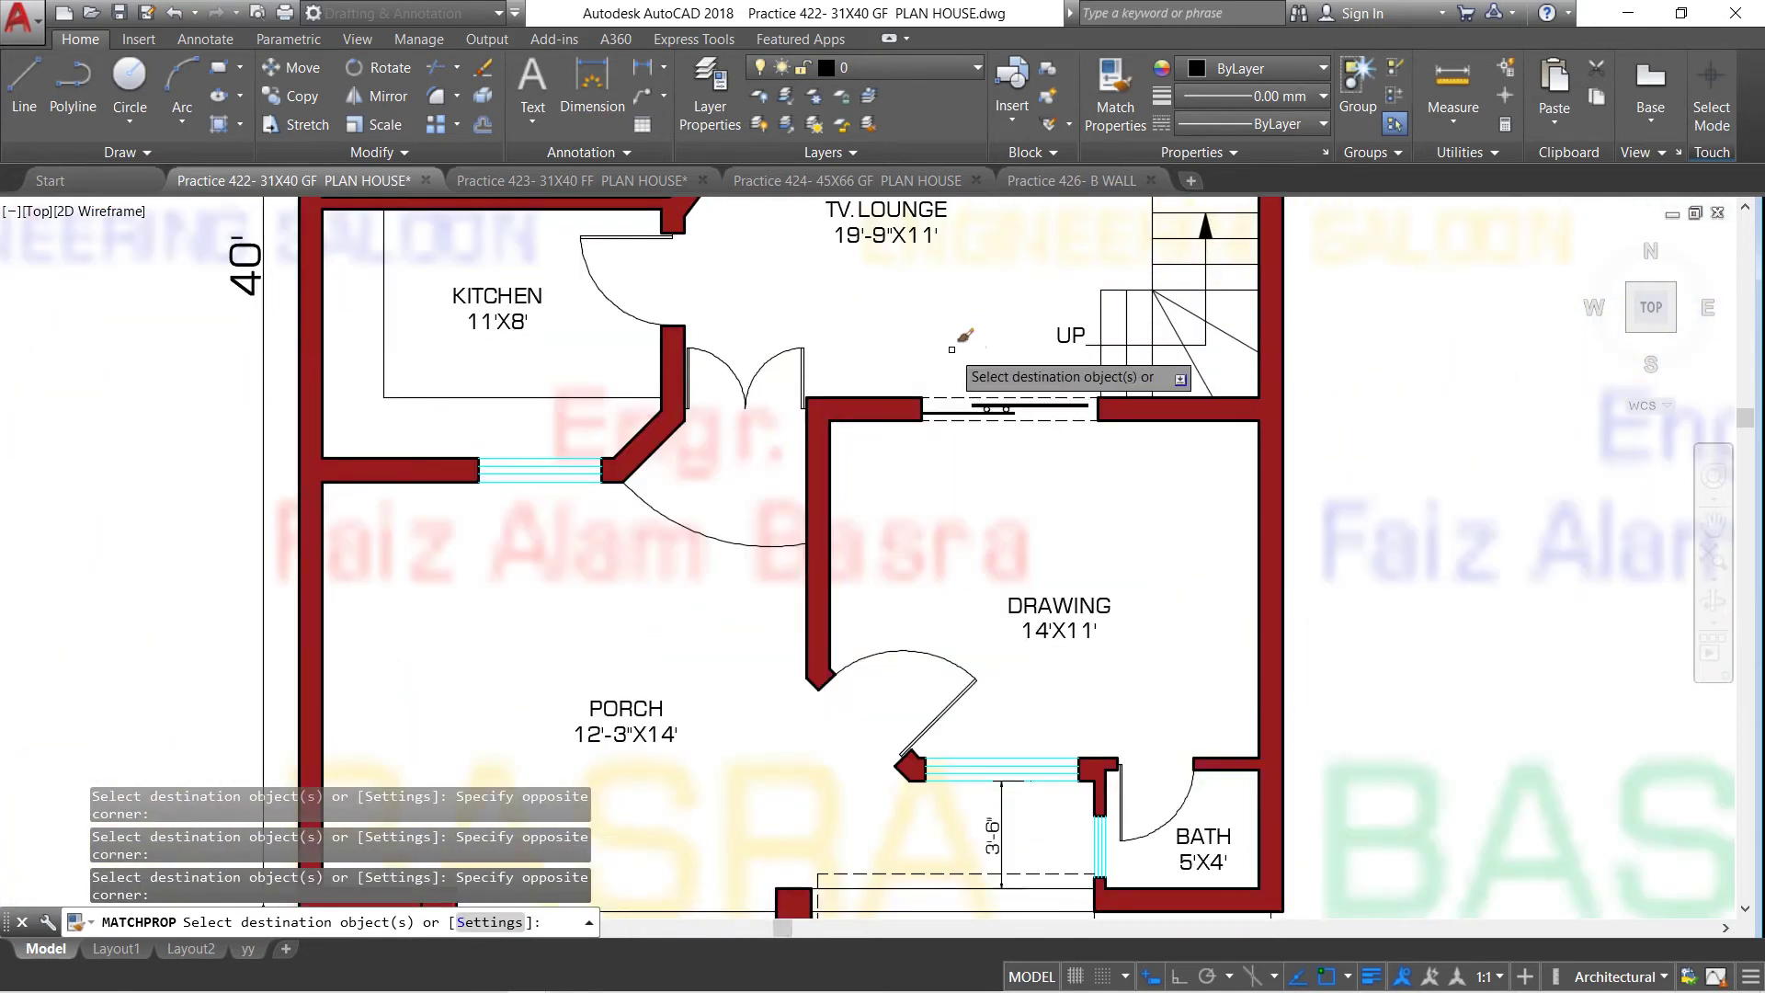
# End the property matching and zoom out over the whole plan
pyautogui.press('Down')
pyautogui.press('Return')
pyautogui.scroll(-5, 582, 603)
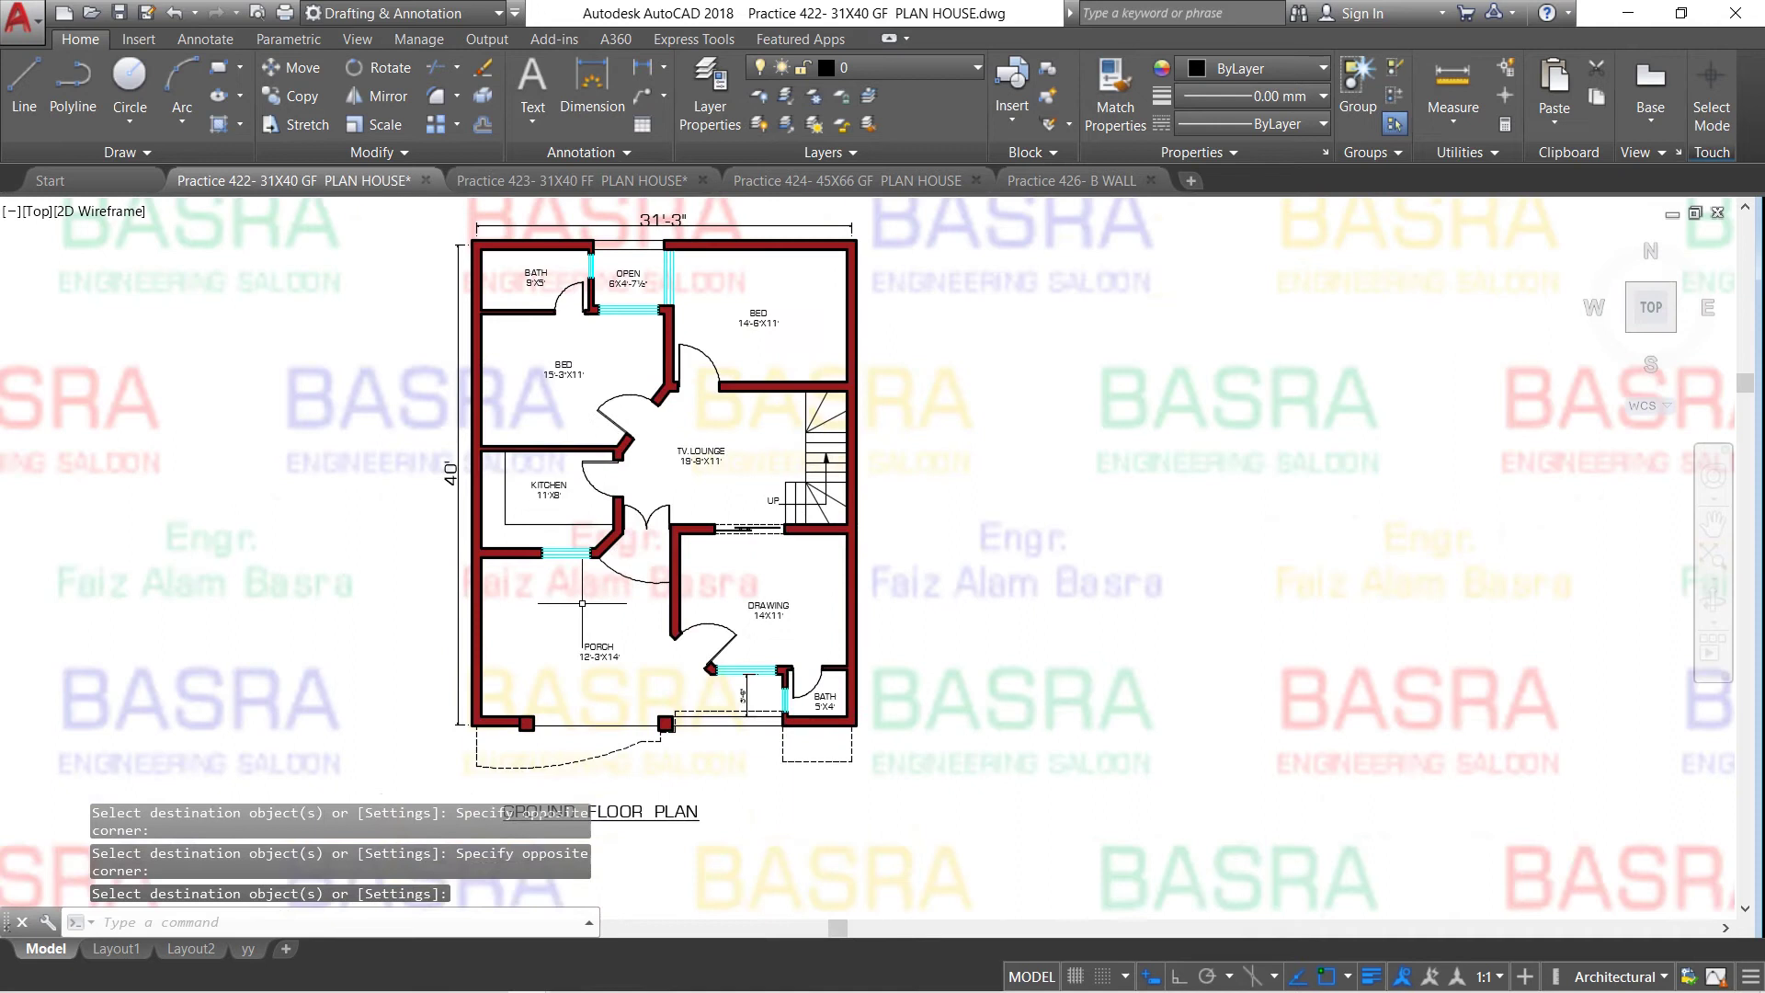
pyautogui.scroll(2, 667, 329)
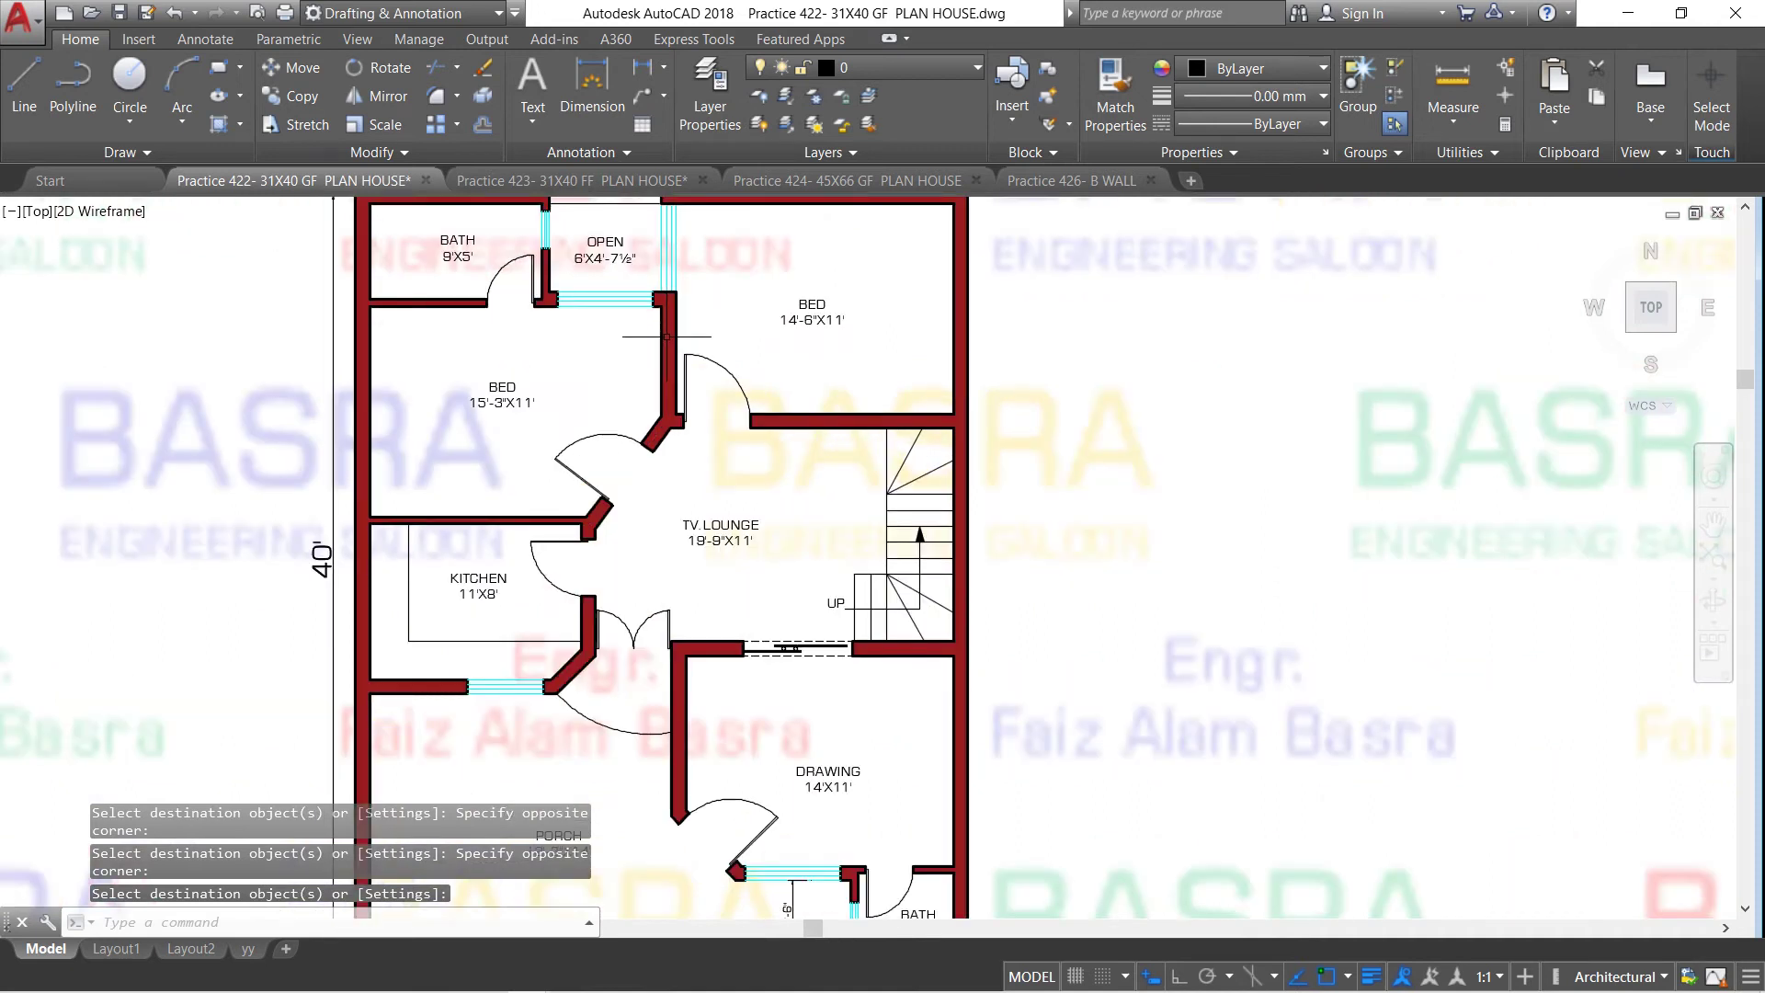
pyautogui.scroll(-2, 666, 336)
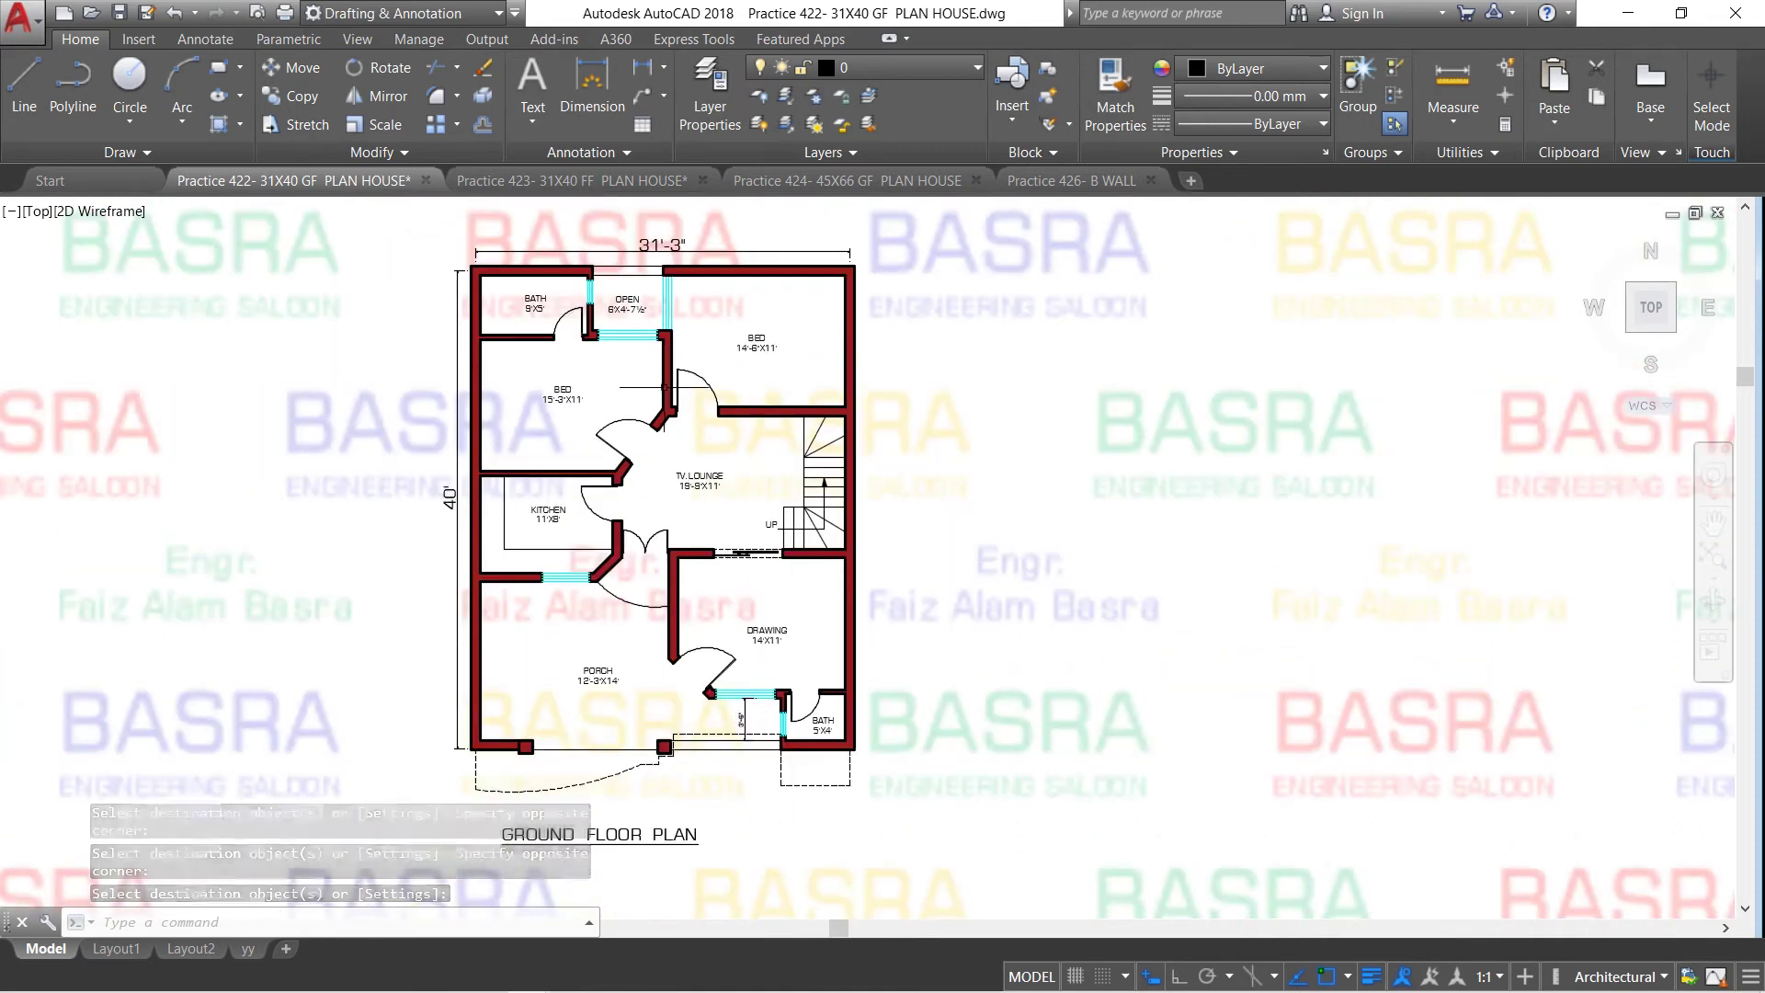
pyautogui.scroll(1, 613, 415)
pyautogui.scroll(1, 613, 415)
# Colour the bed doorway's door arc and leaf orange 205,105,40
pyautogui.click(596, 520)
pyautogui.click(555, 399)
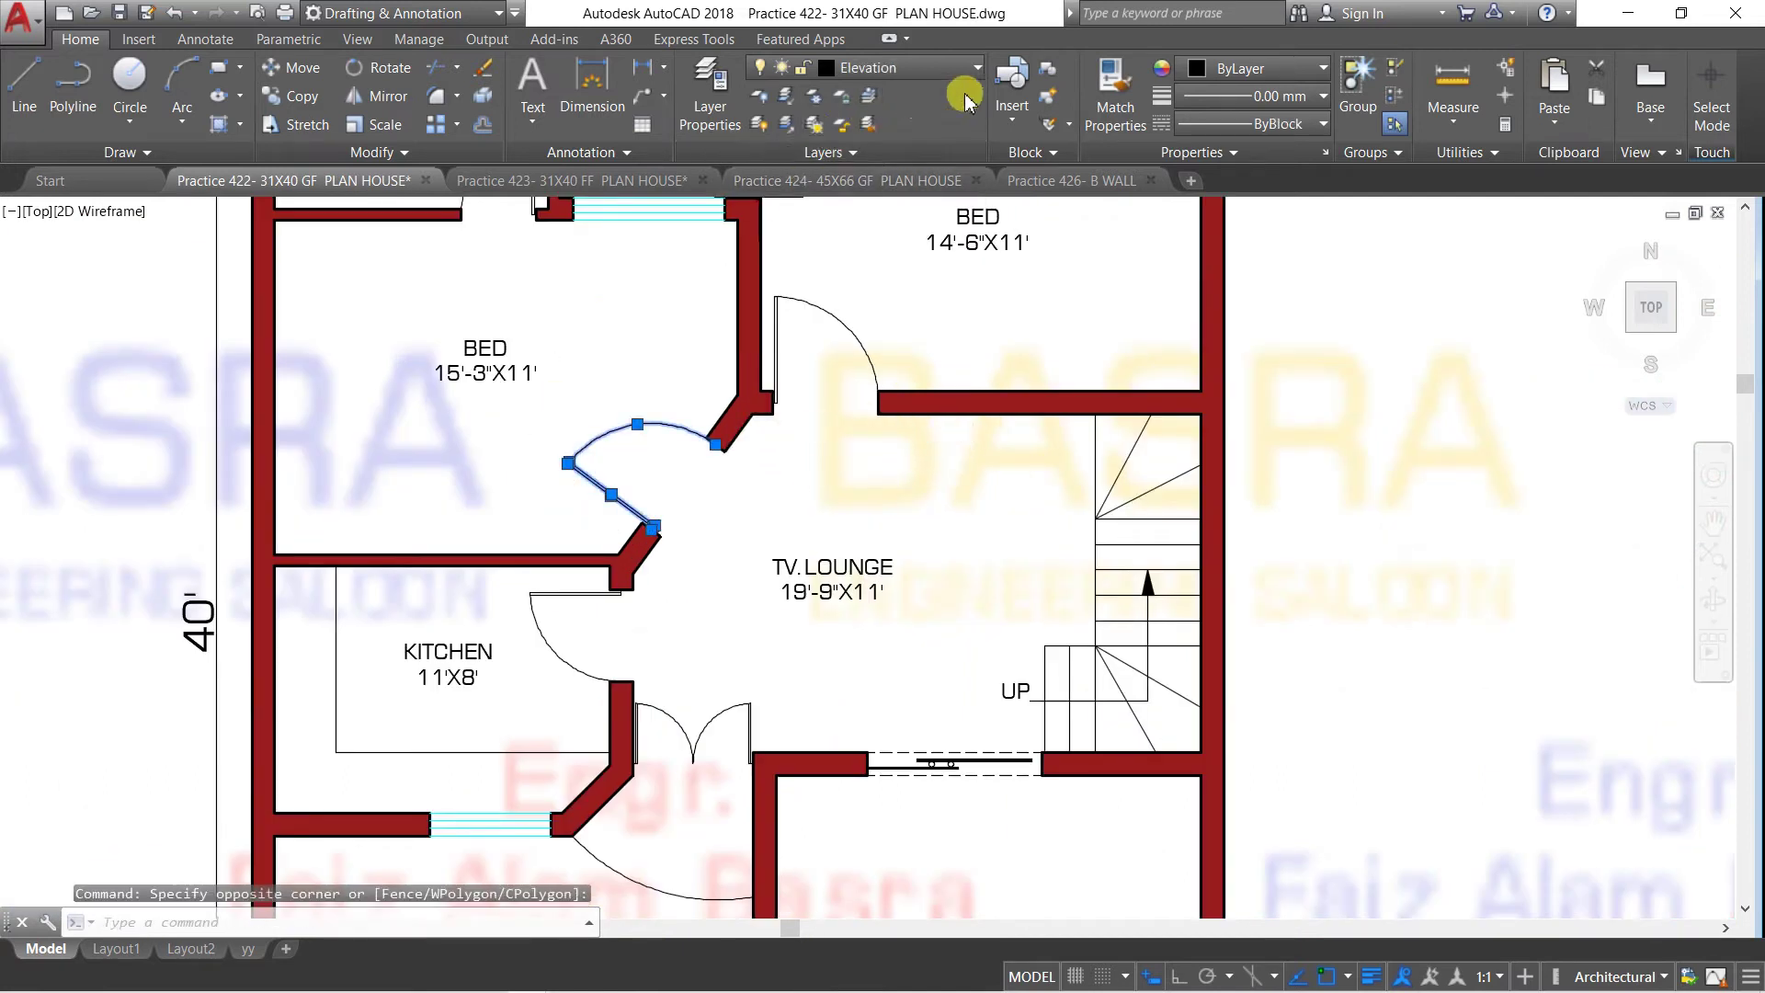
pyautogui.click(1324, 69)
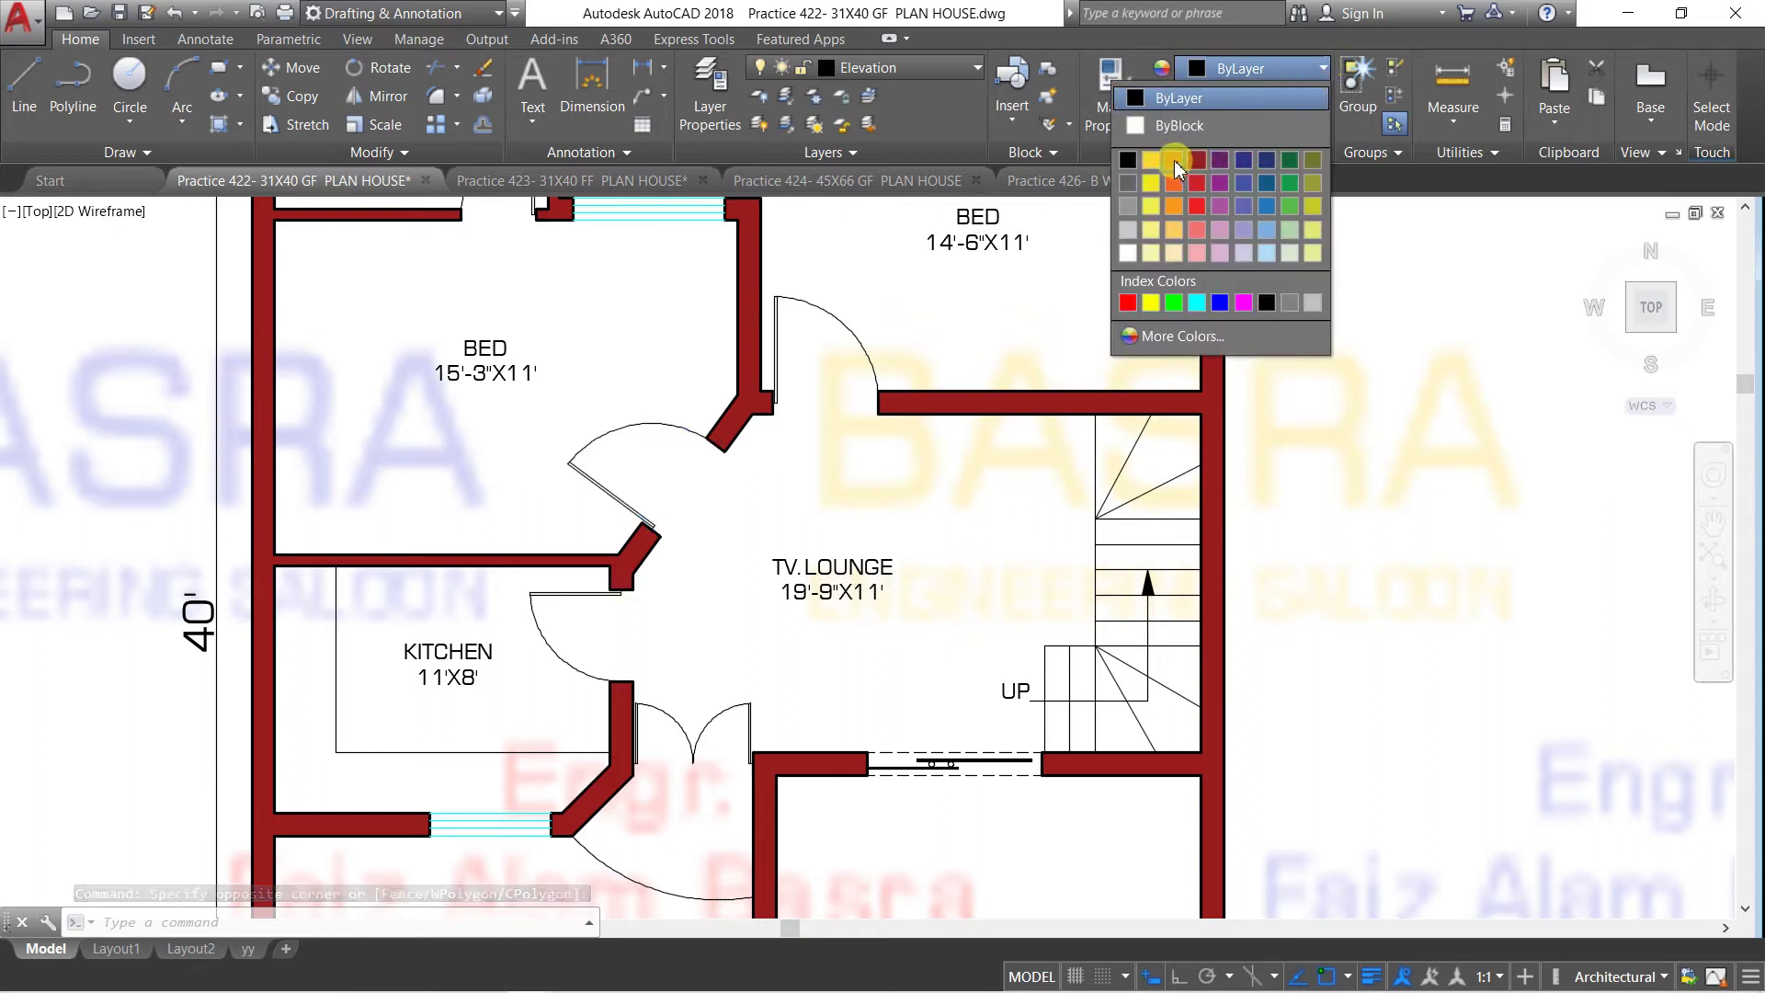
pyautogui.click(1175, 162)
pyautogui.press('Escape')
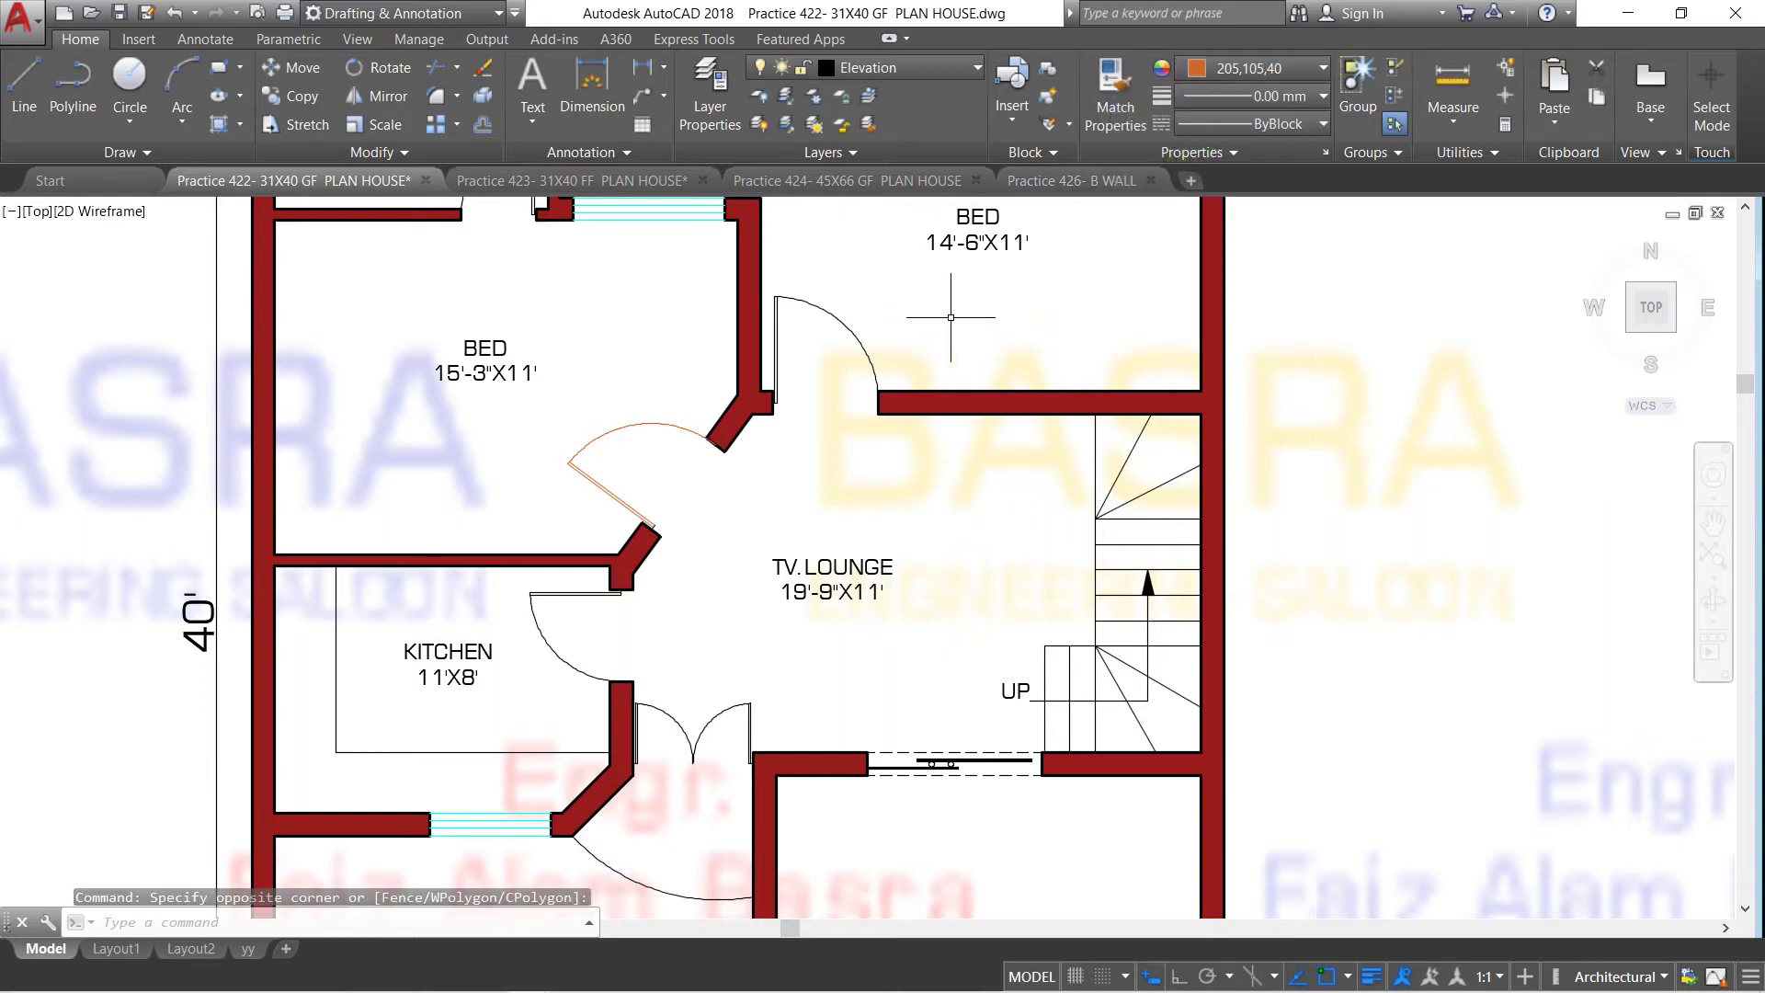
pyautogui.press('Escape')
# Match the orange door onto the kitchen counter outline and the double door
pyautogui.click(1114, 77)
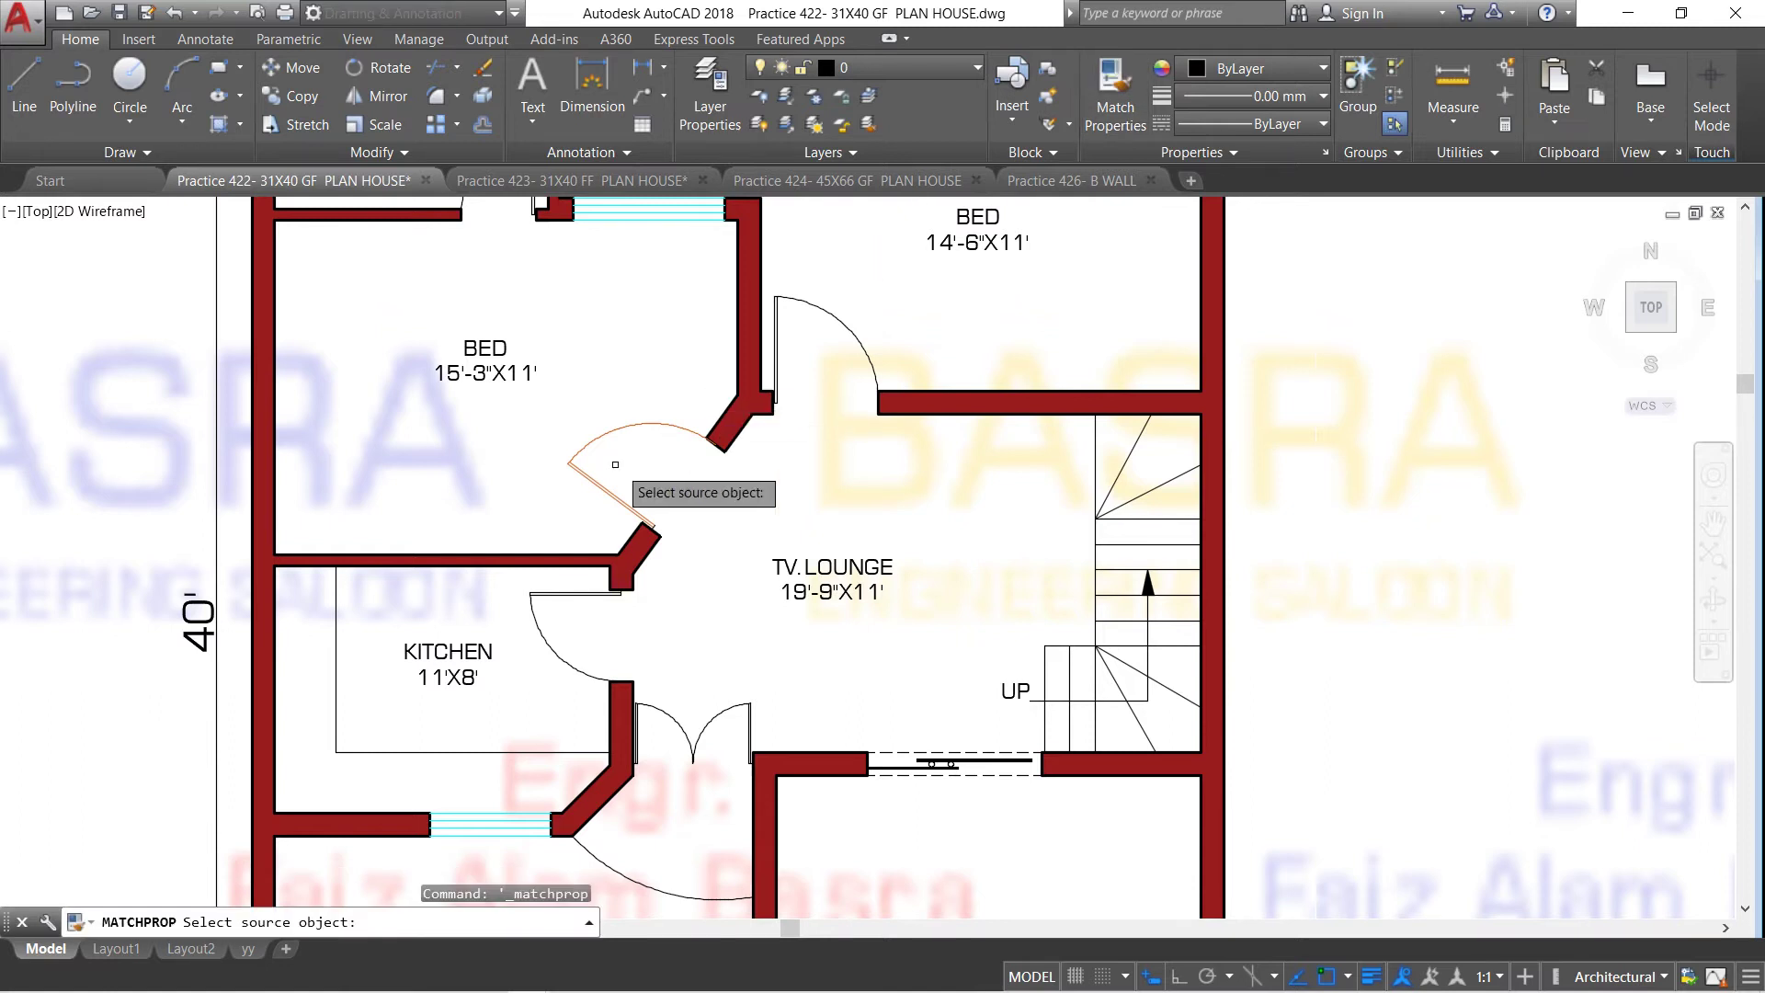
pyautogui.click(609, 430)
pyautogui.click(562, 680)
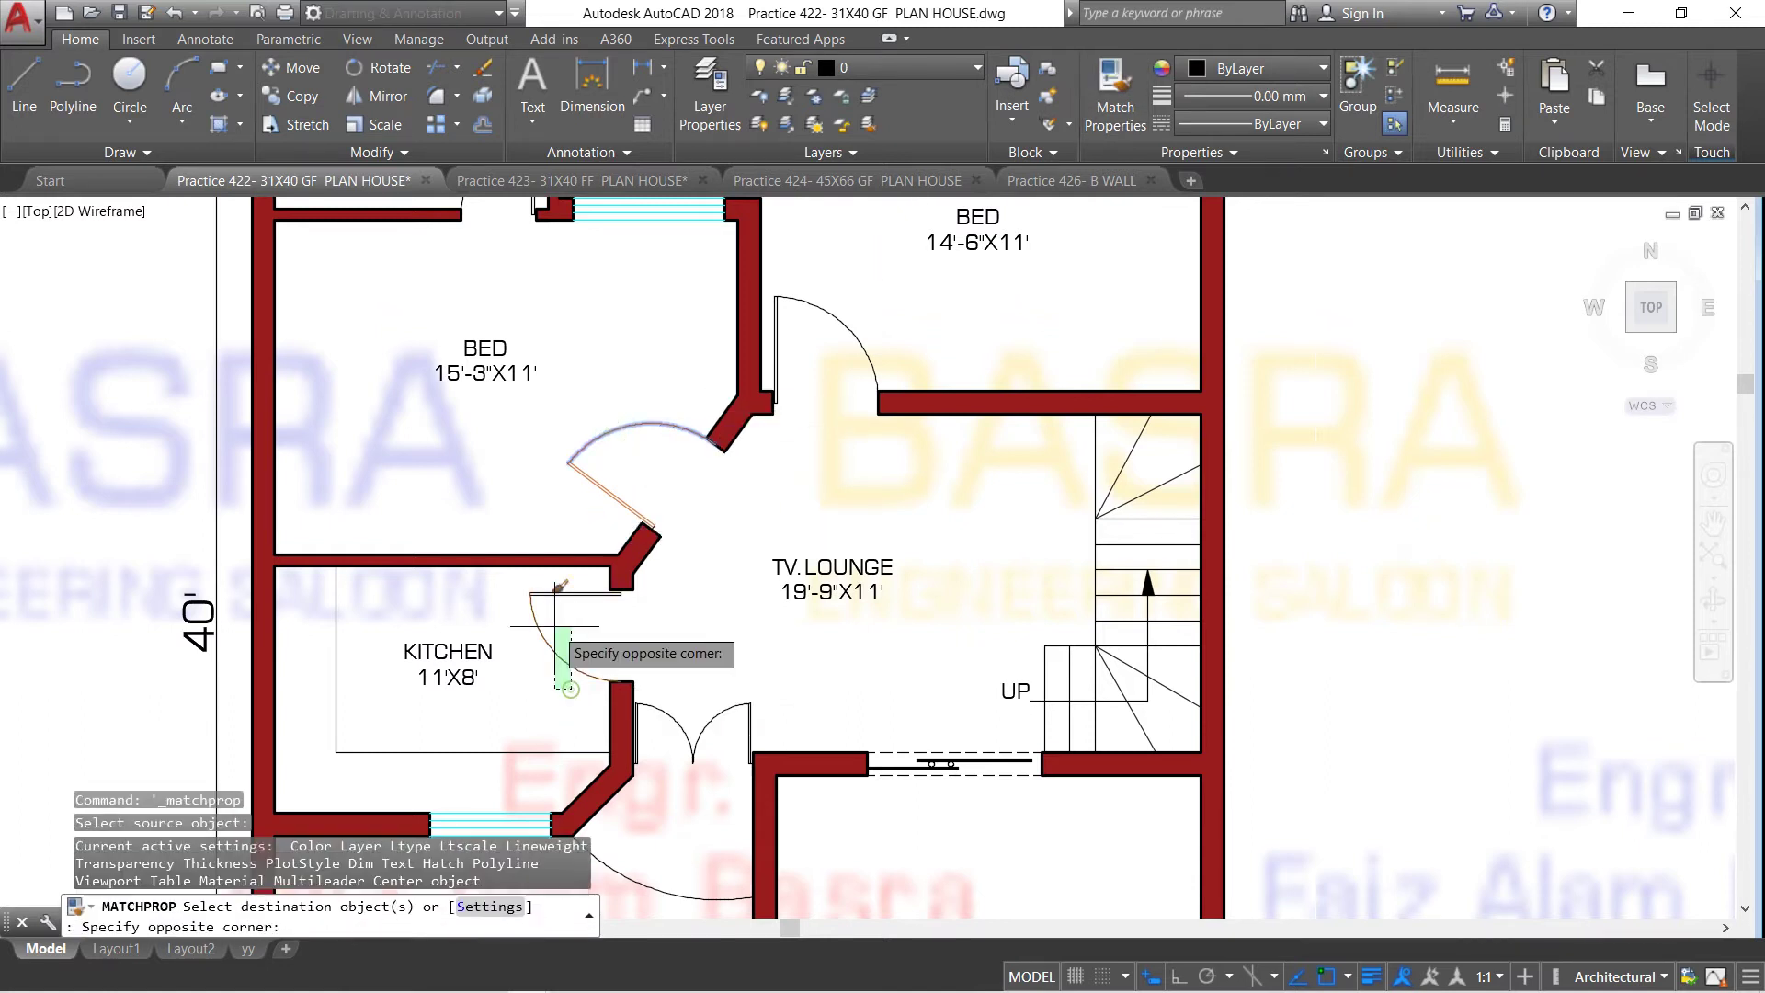
pyautogui.click(378, 778)
pyautogui.click(335, 726)
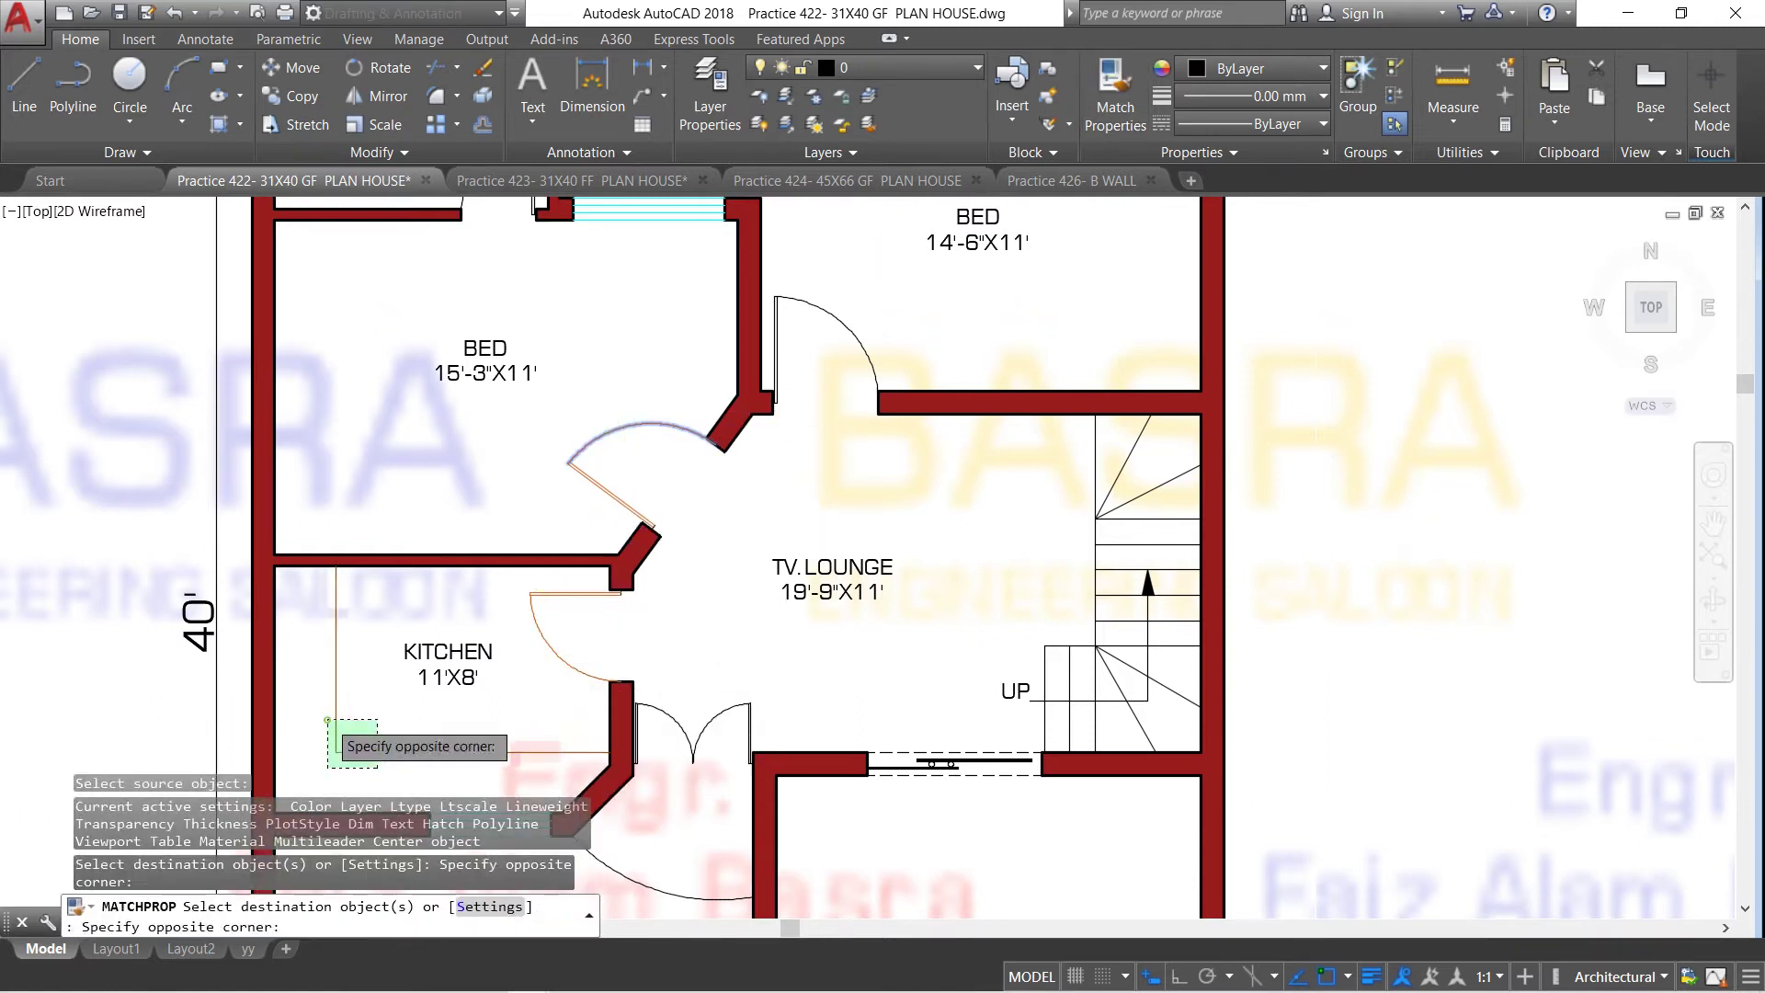
pyautogui.click(644, 745)
pyautogui.scroll(5, 692, 736)
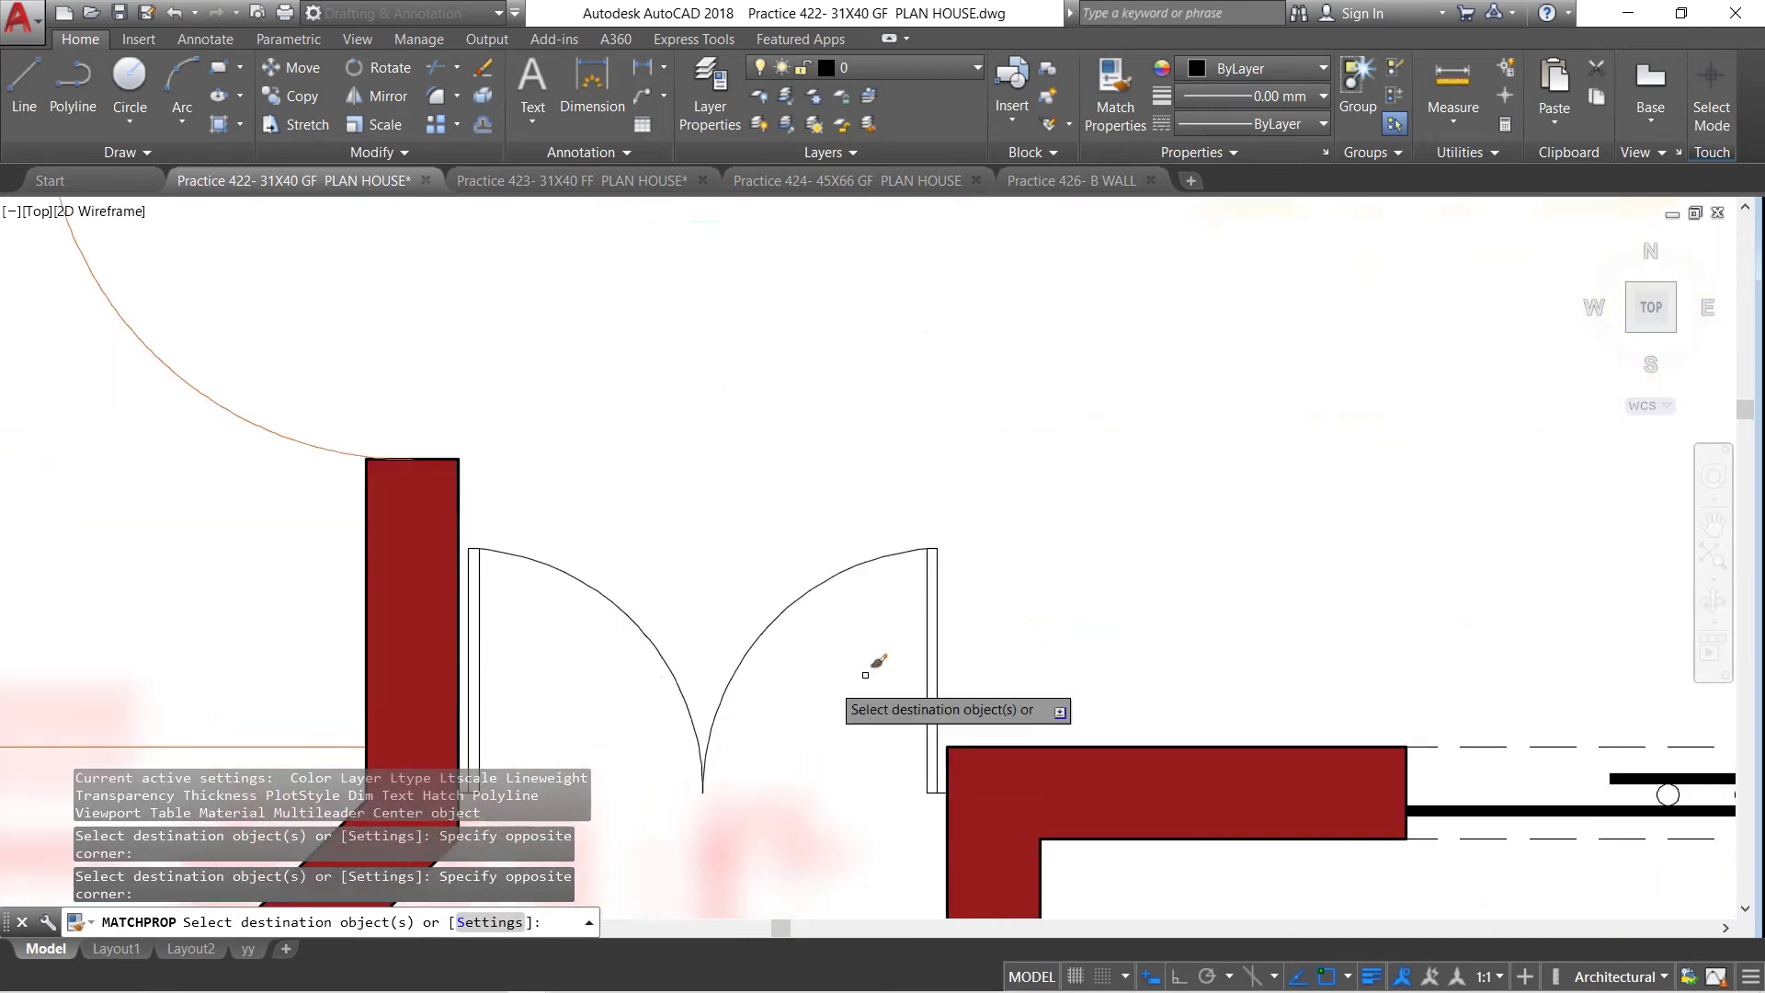
pyautogui.click(1068, 655)
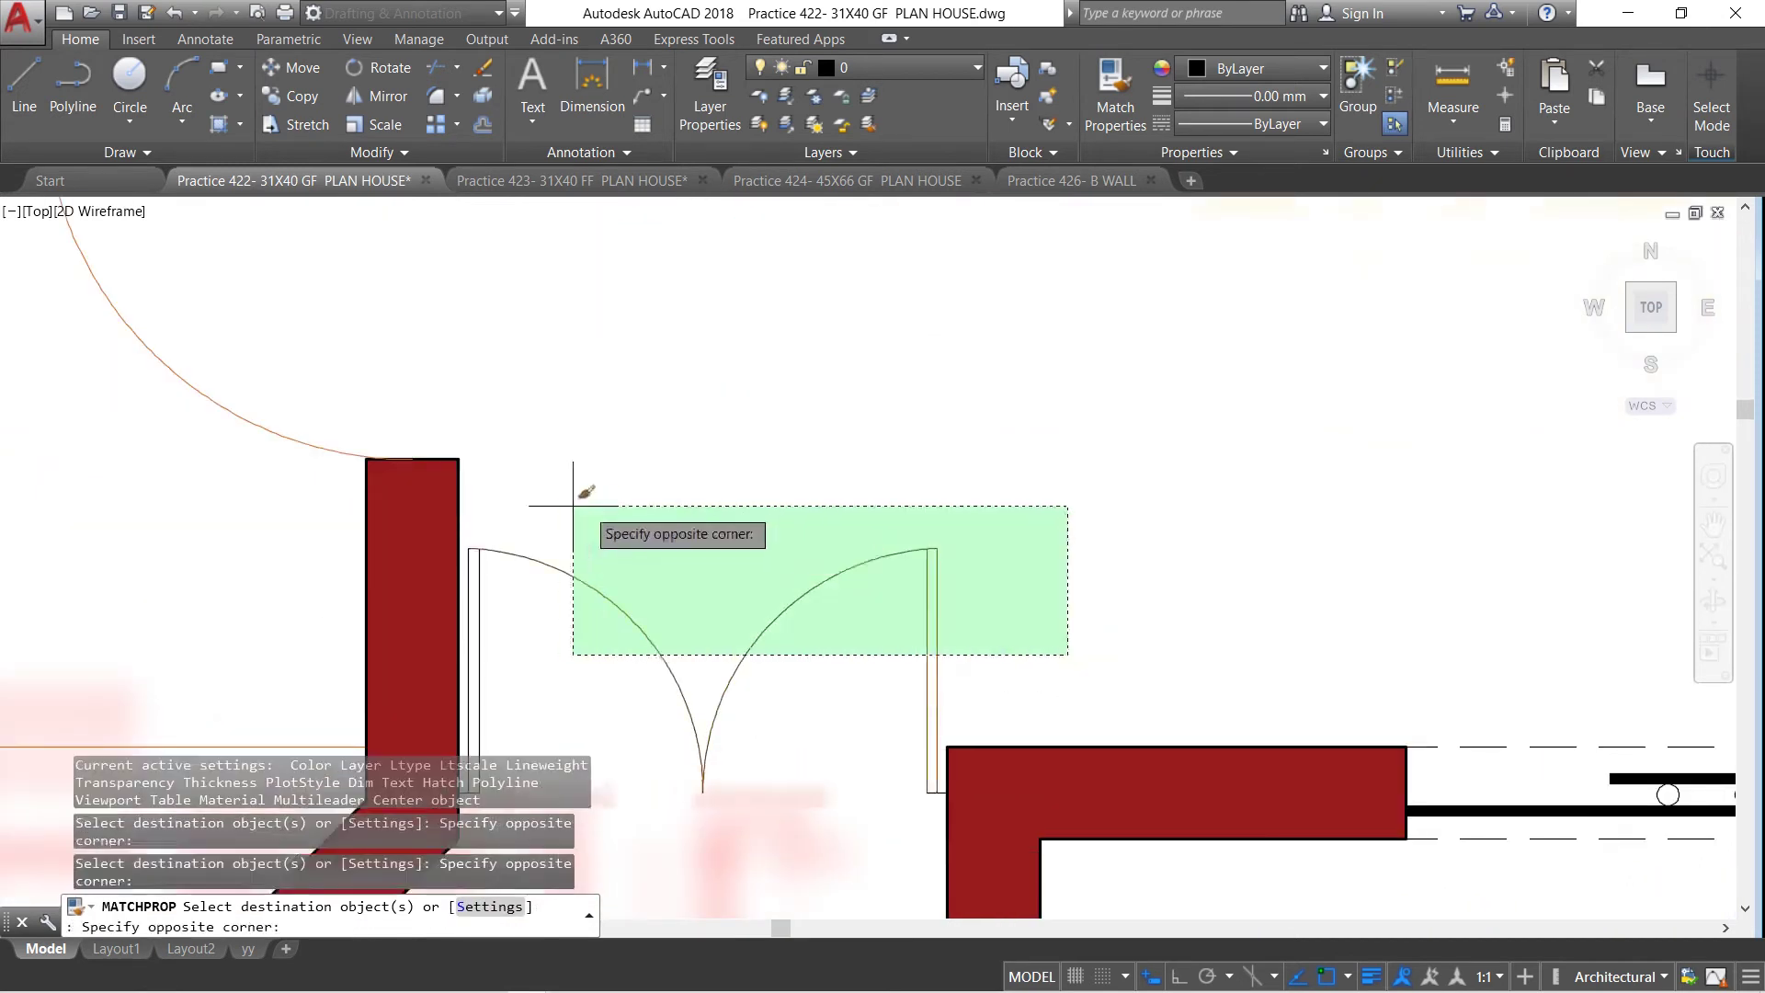
pyautogui.click(470, 532)
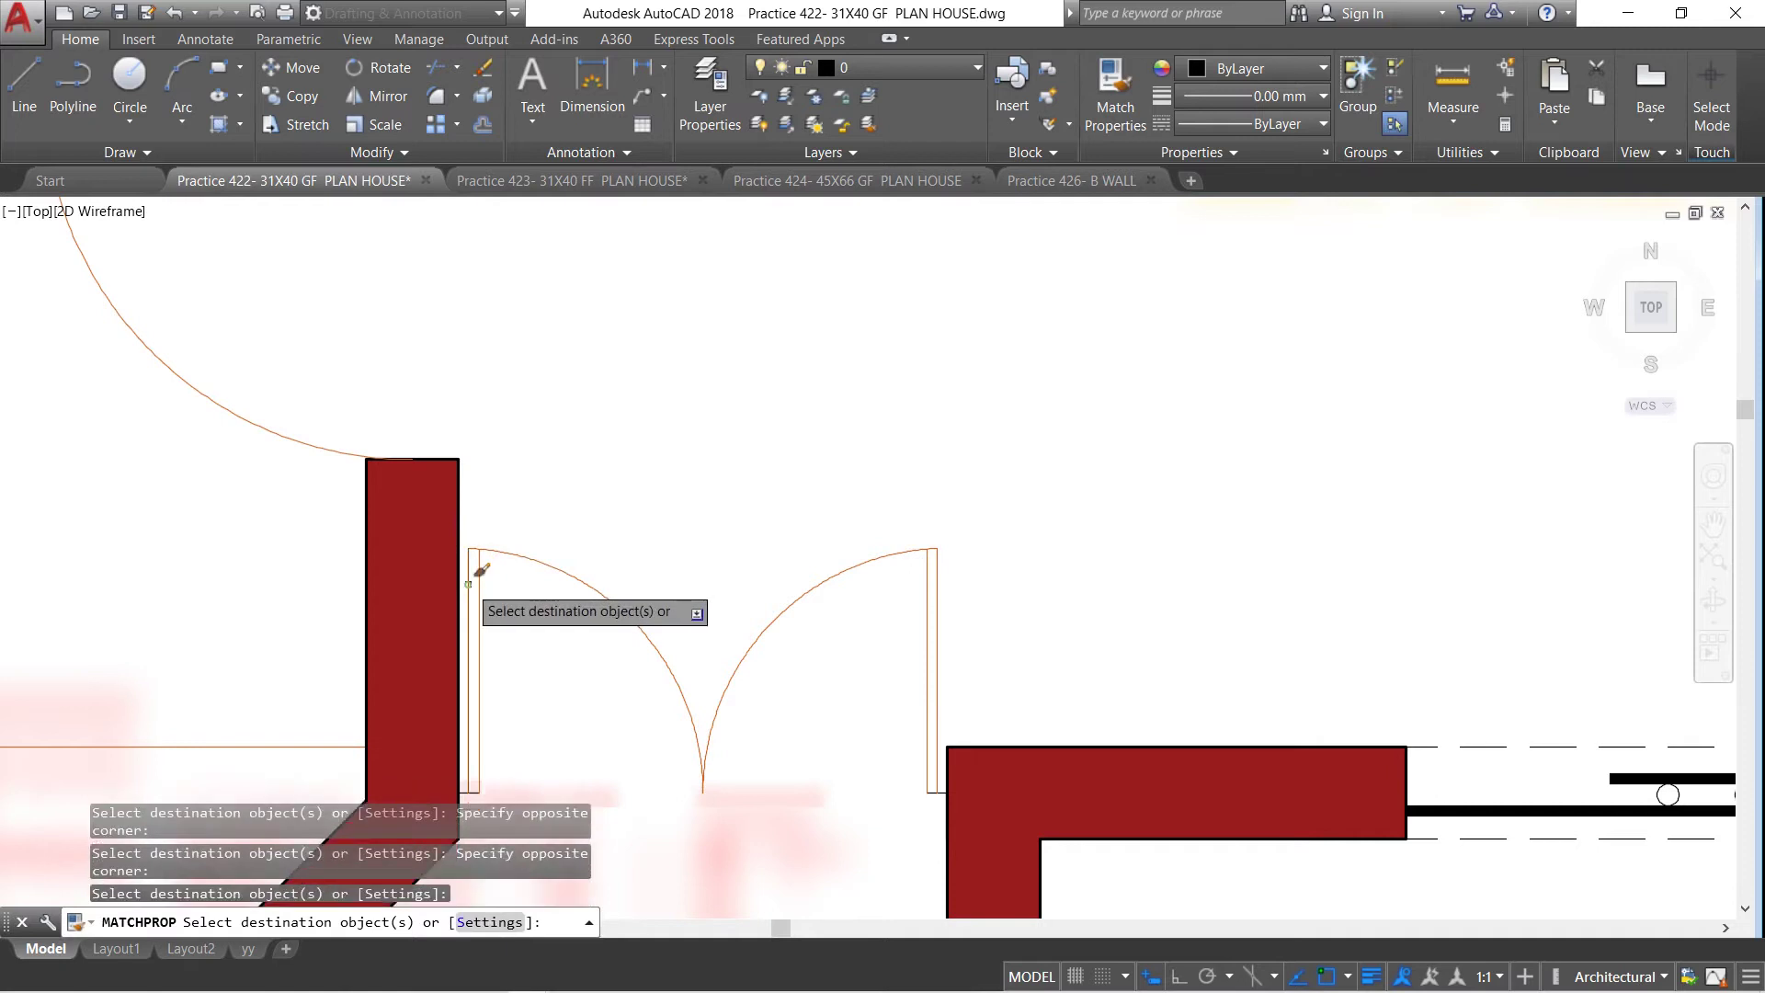
pyautogui.scroll(-6, 560, 447)
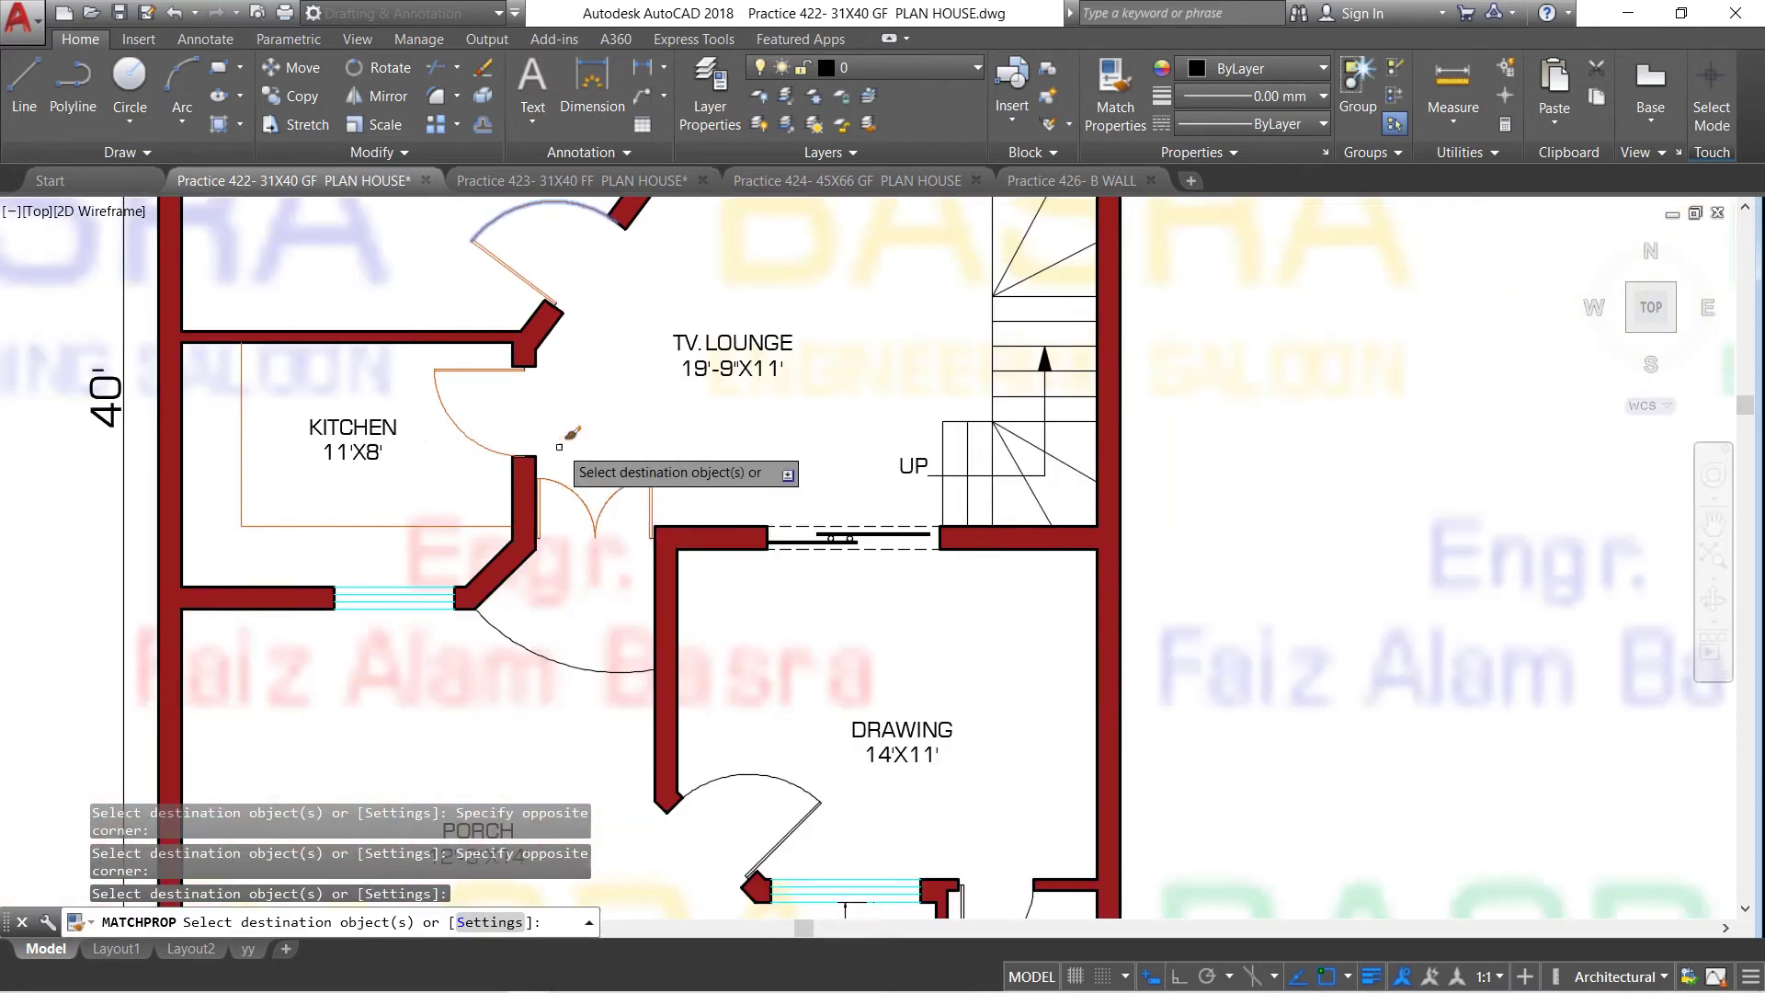
# Turn the door below the kitchen, the drawing-room door and top-left bath door orange
pyautogui.click(591, 710)
pyautogui.click(583, 610)
pyautogui.click(789, 800)
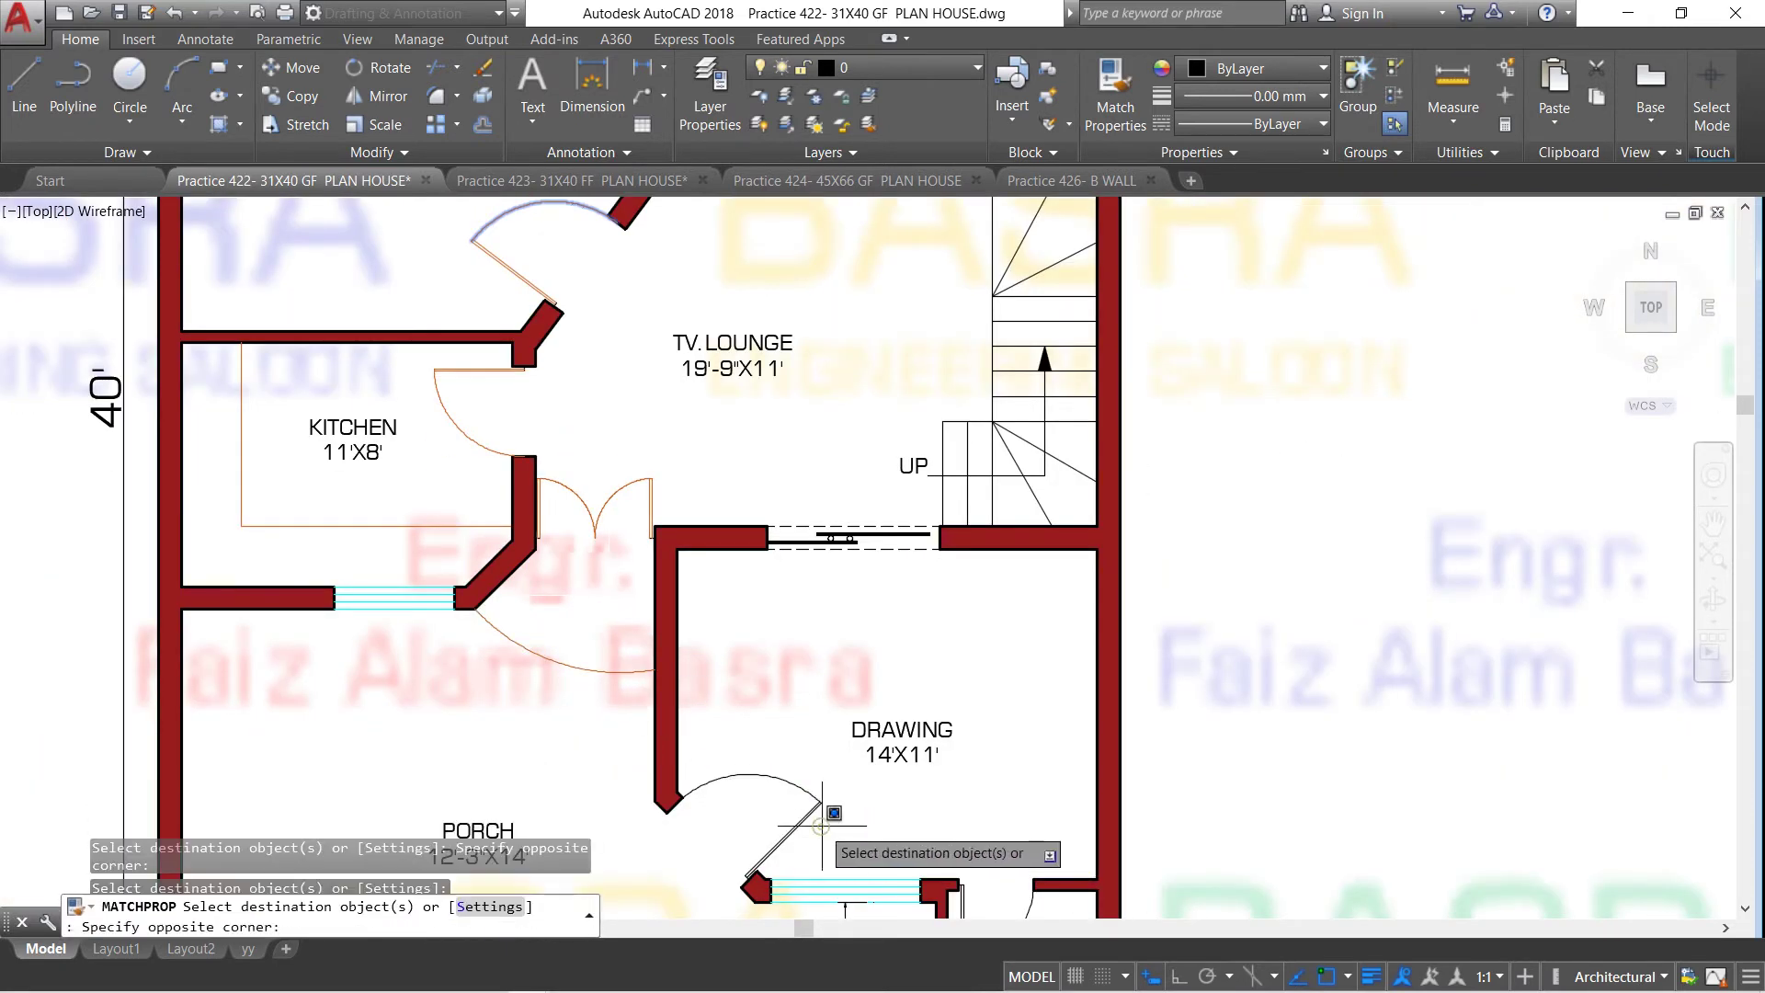
pyautogui.click(816, 821)
pyautogui.click(806, 810)
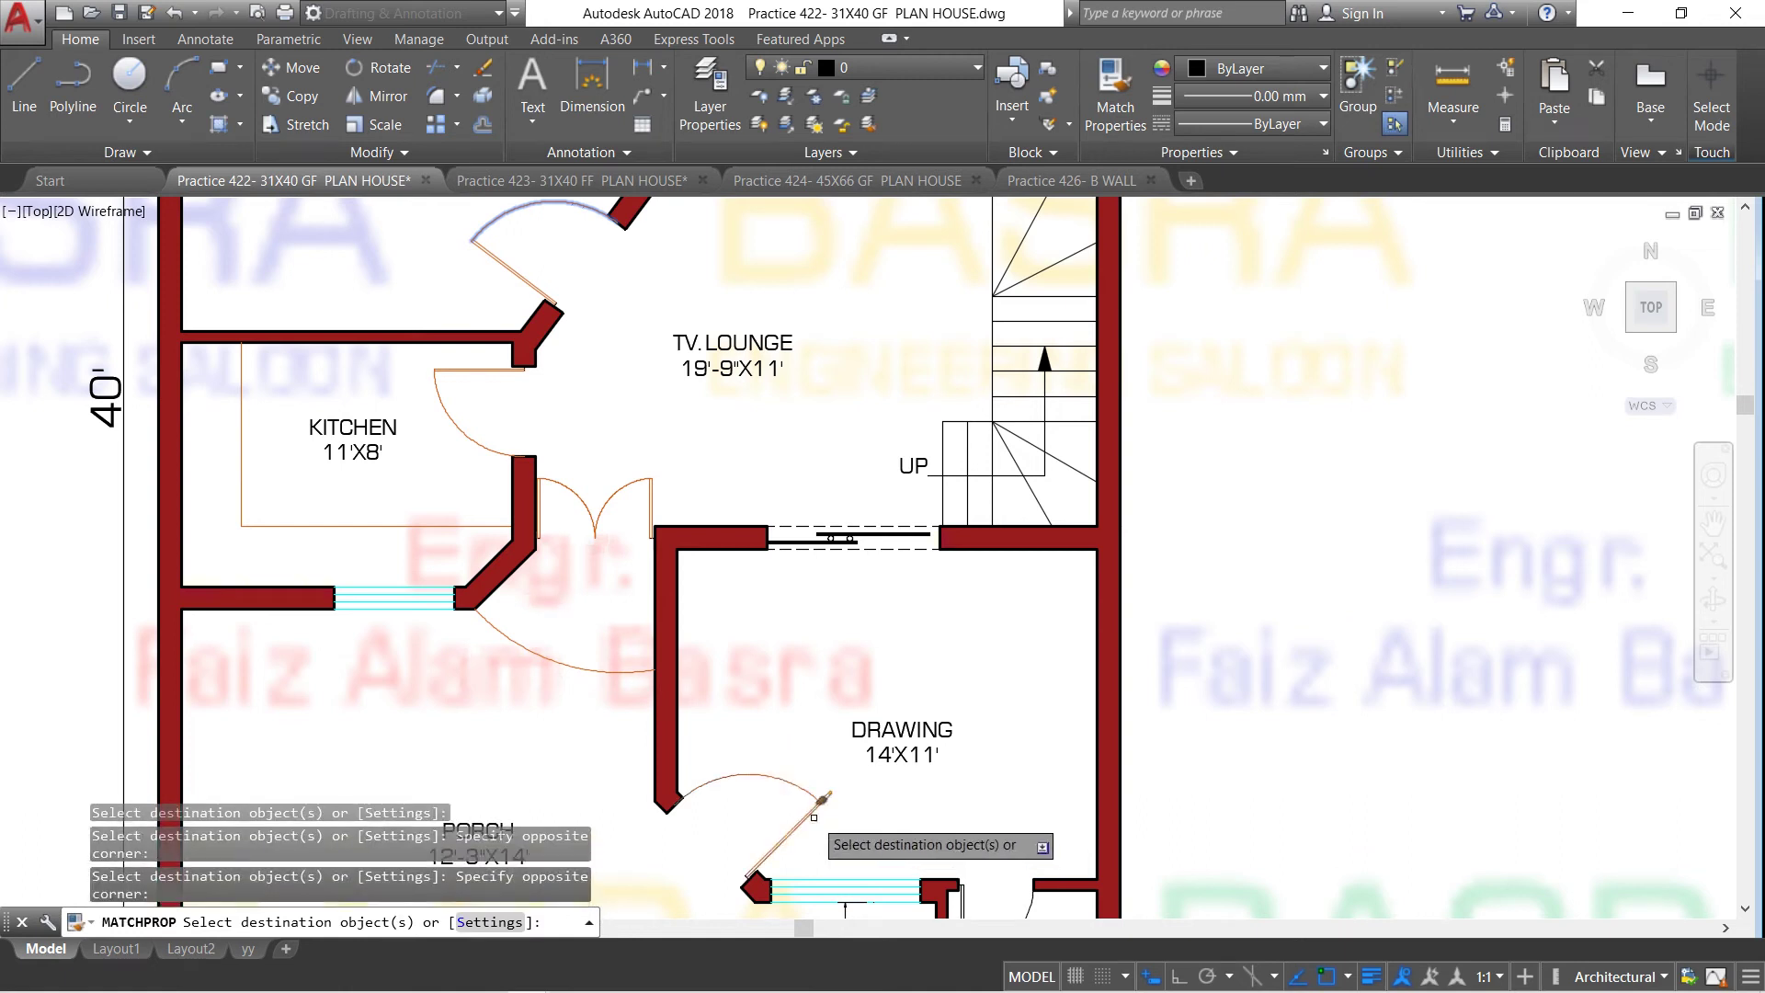
pyautogui.scroll(-5, 777, 701)
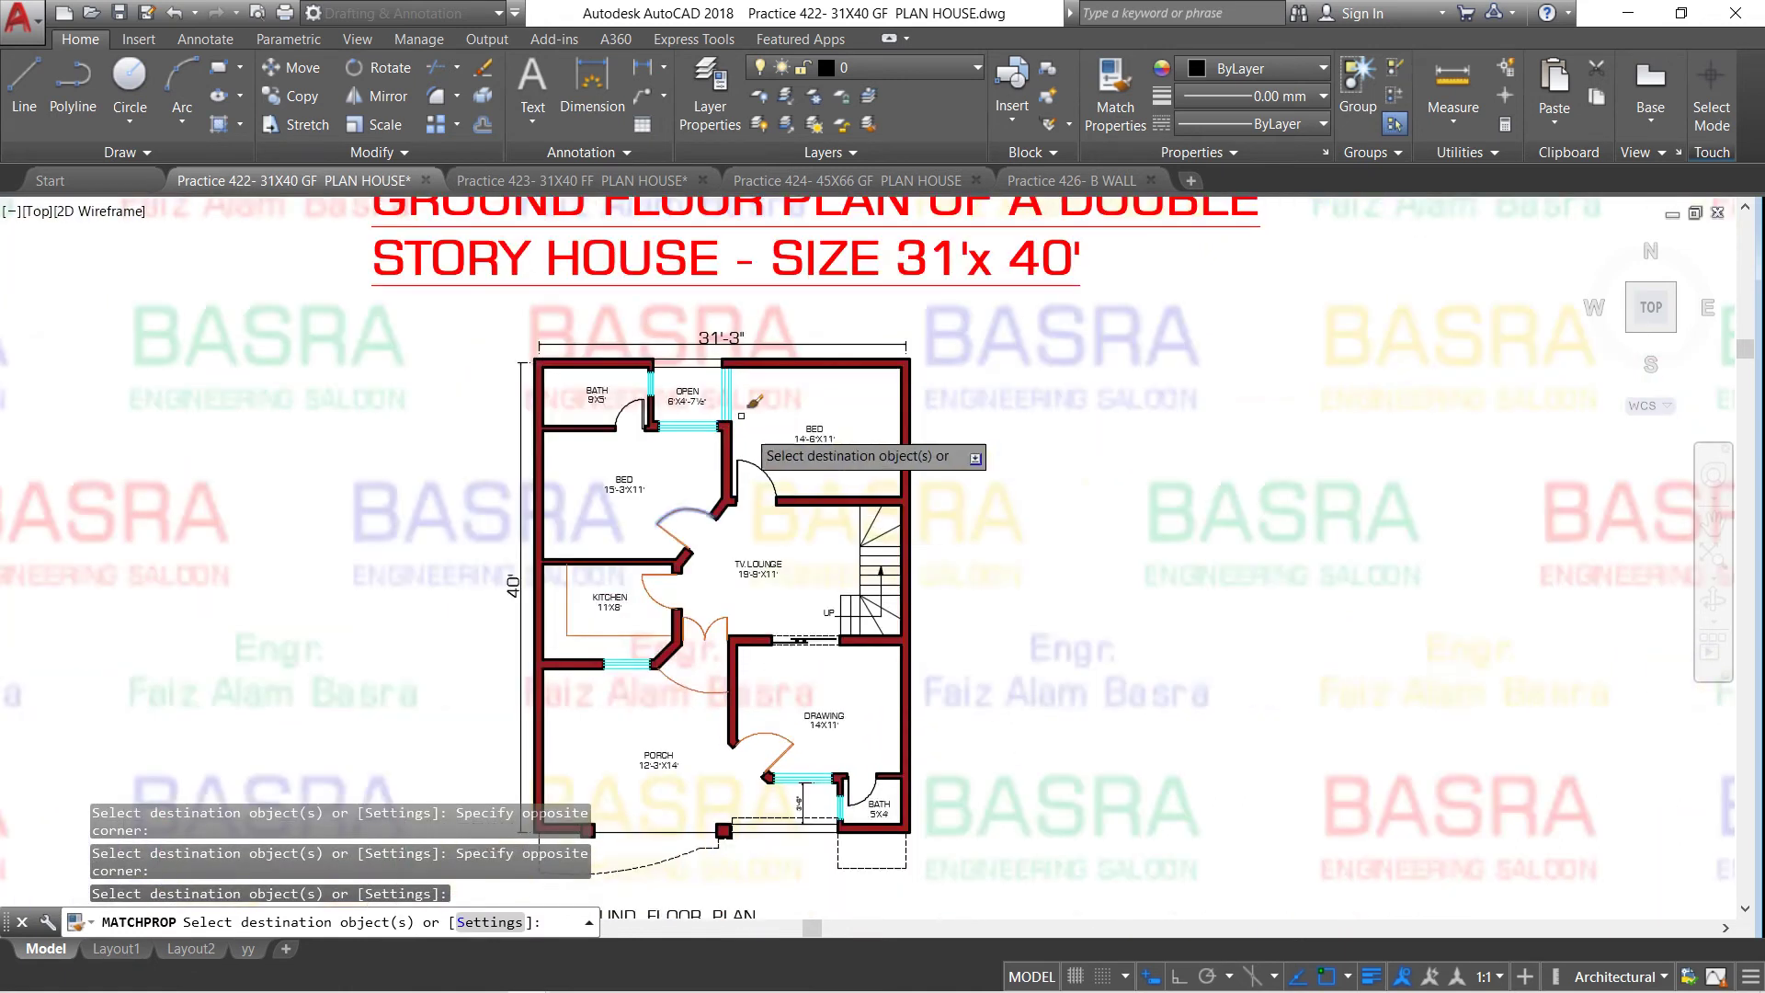
pyautogui.scroll(3, 654, 404)
pyautogui.scroll(4, 660, 404)
pyautogui.click(646, 460)
pyautogui.click(568, 404)
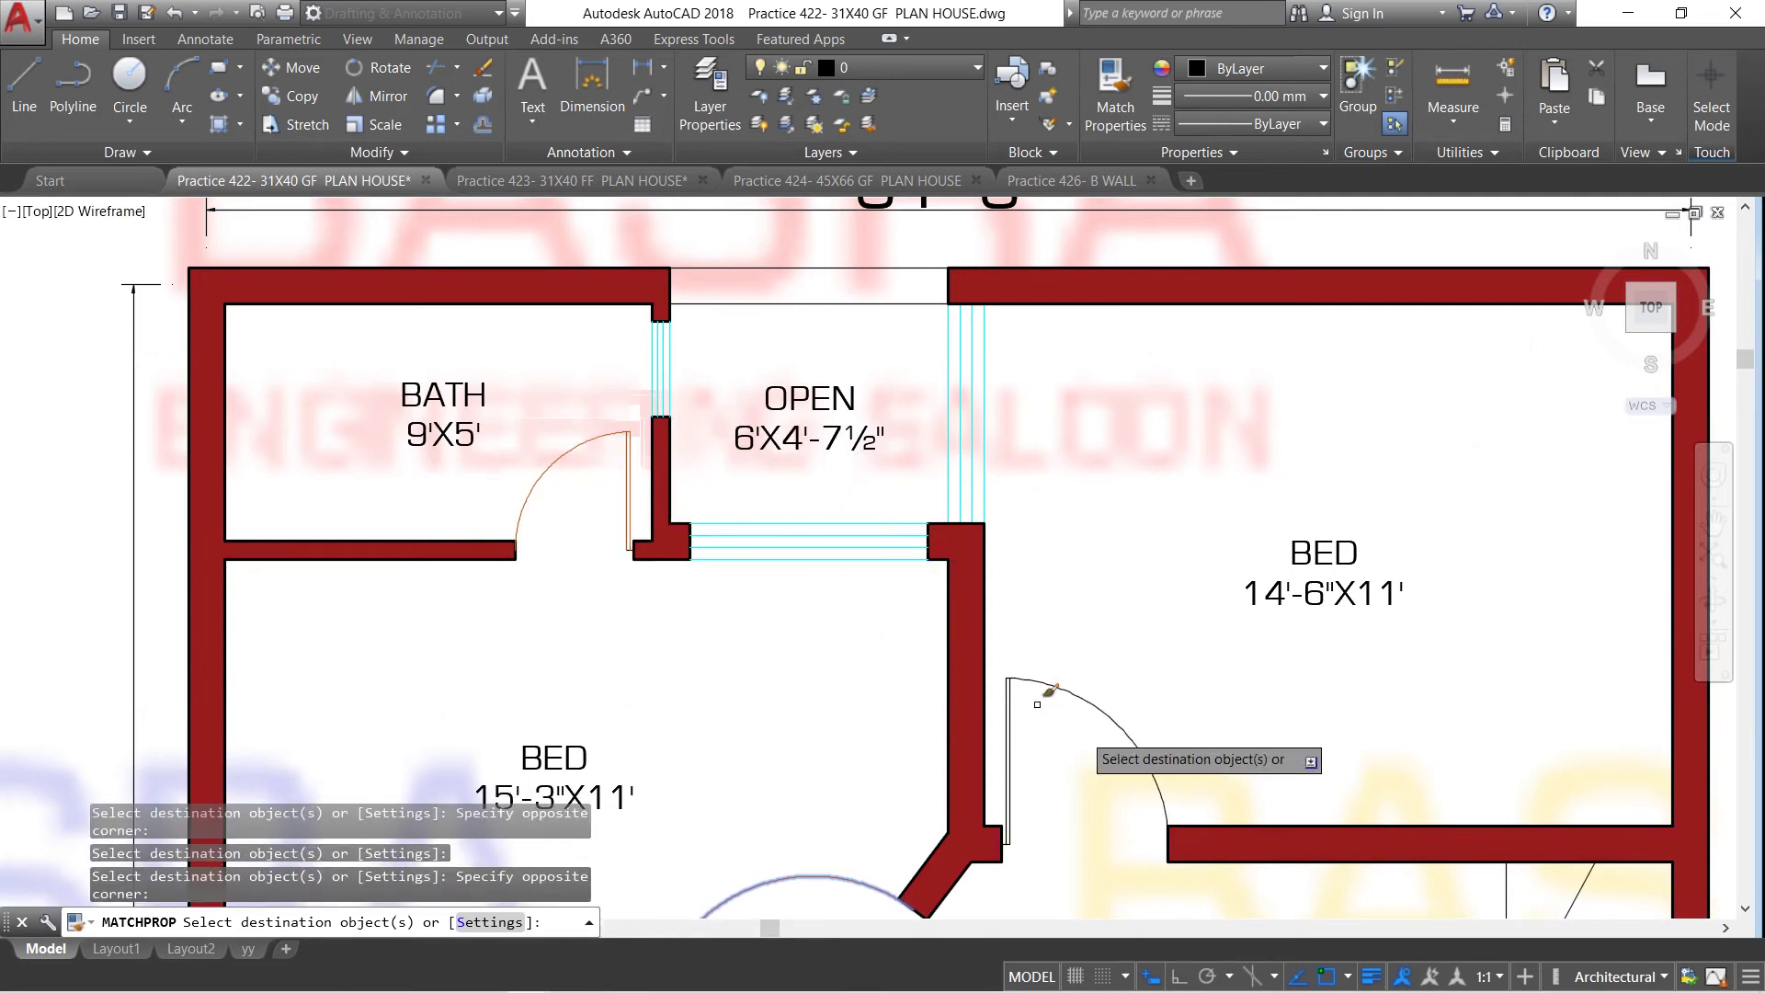
# Turn the 14'-6"X11' bed door orange
pyautogui.click(1104, 762)
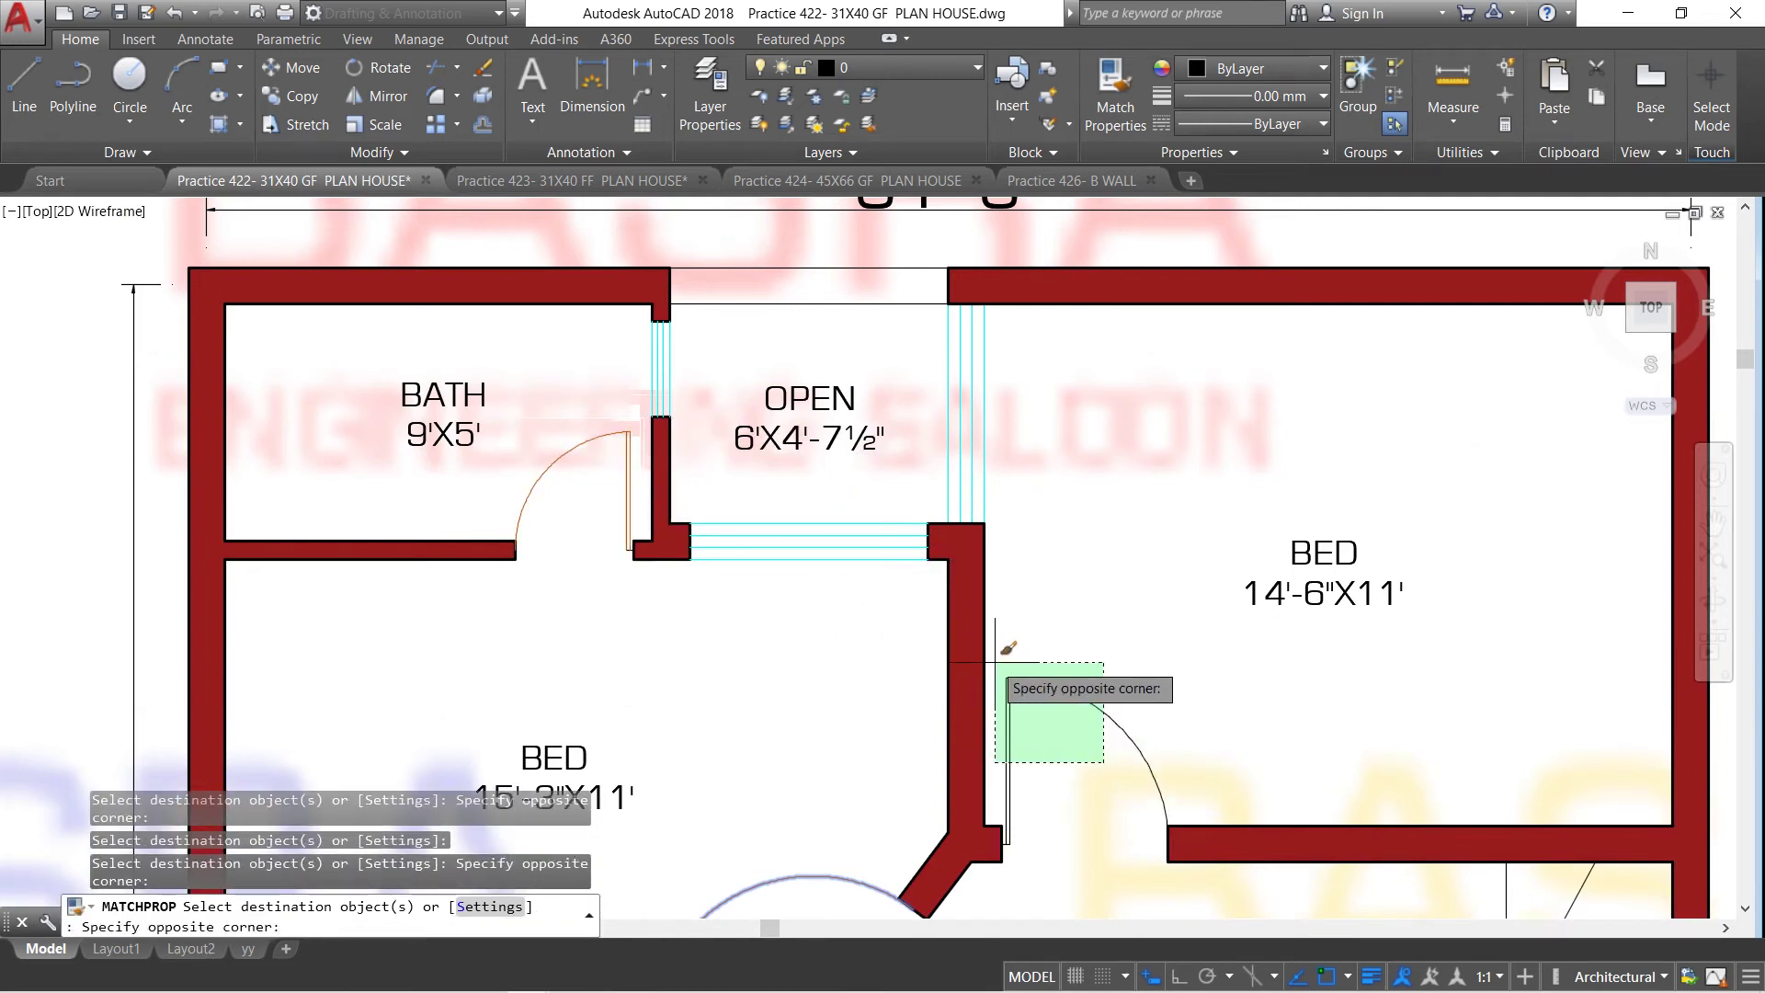
pyautogui.click(996, 663)
pyautogui.scroll(-5, 681, 552)
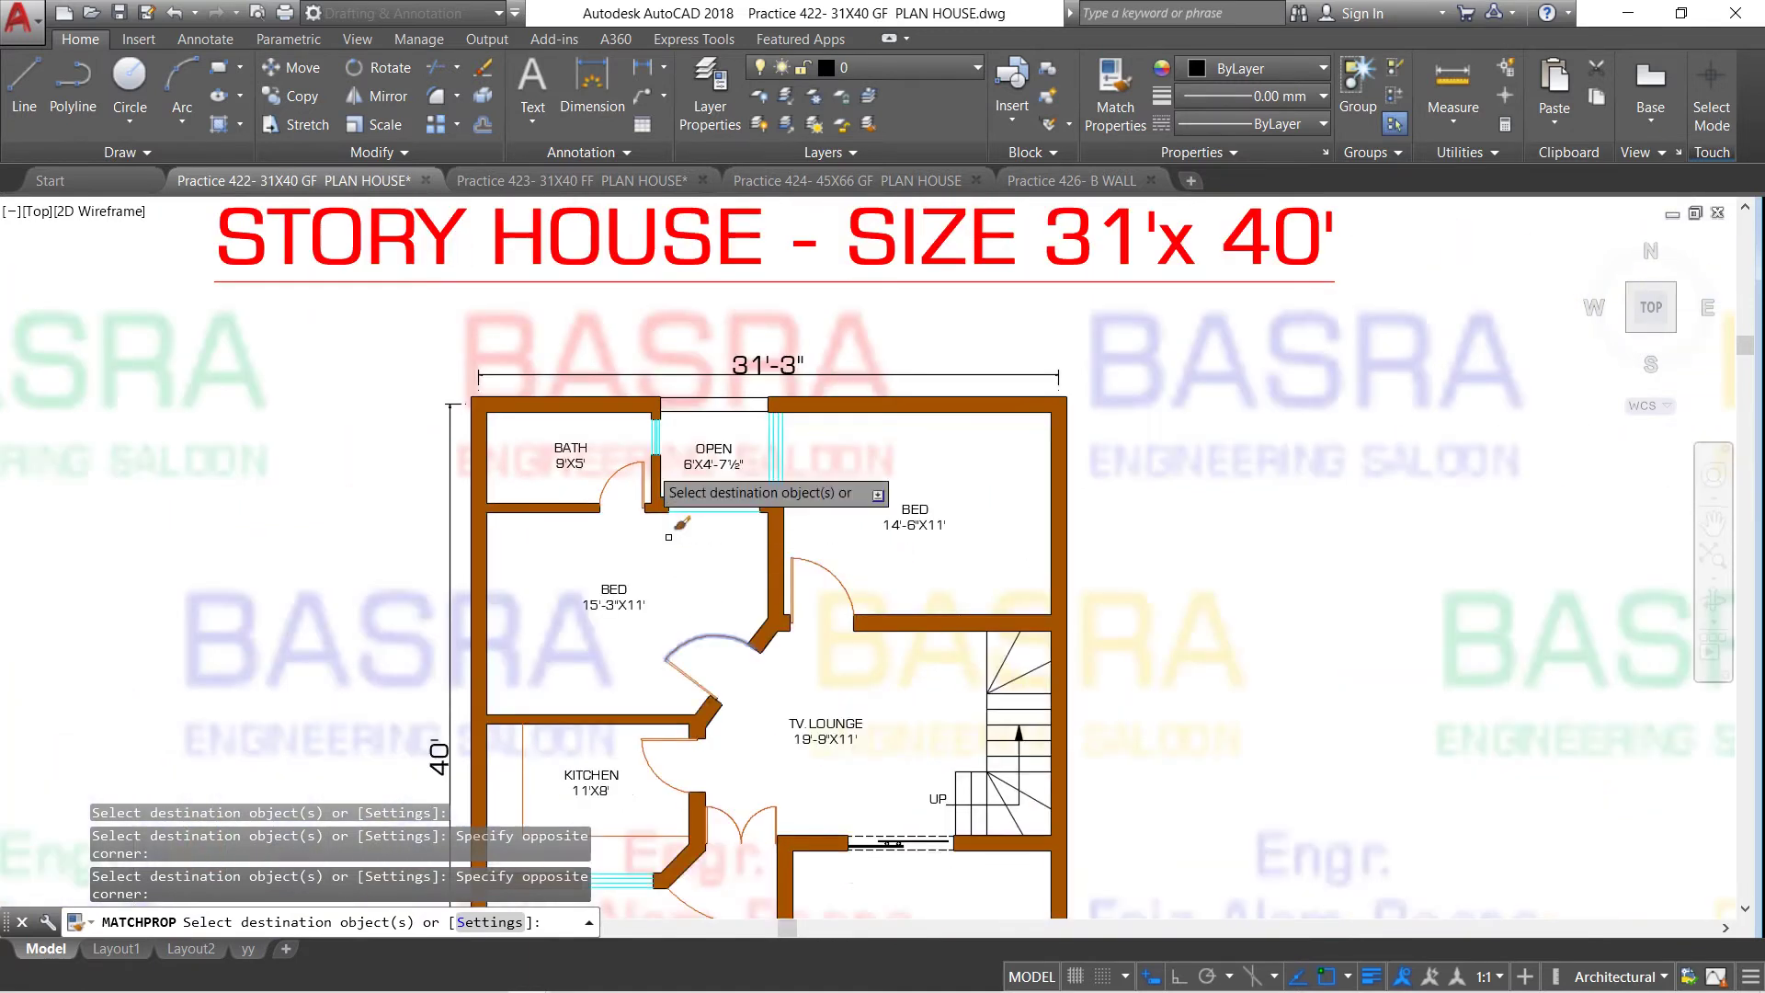
pyautogui.scroll(2, 644, 572)
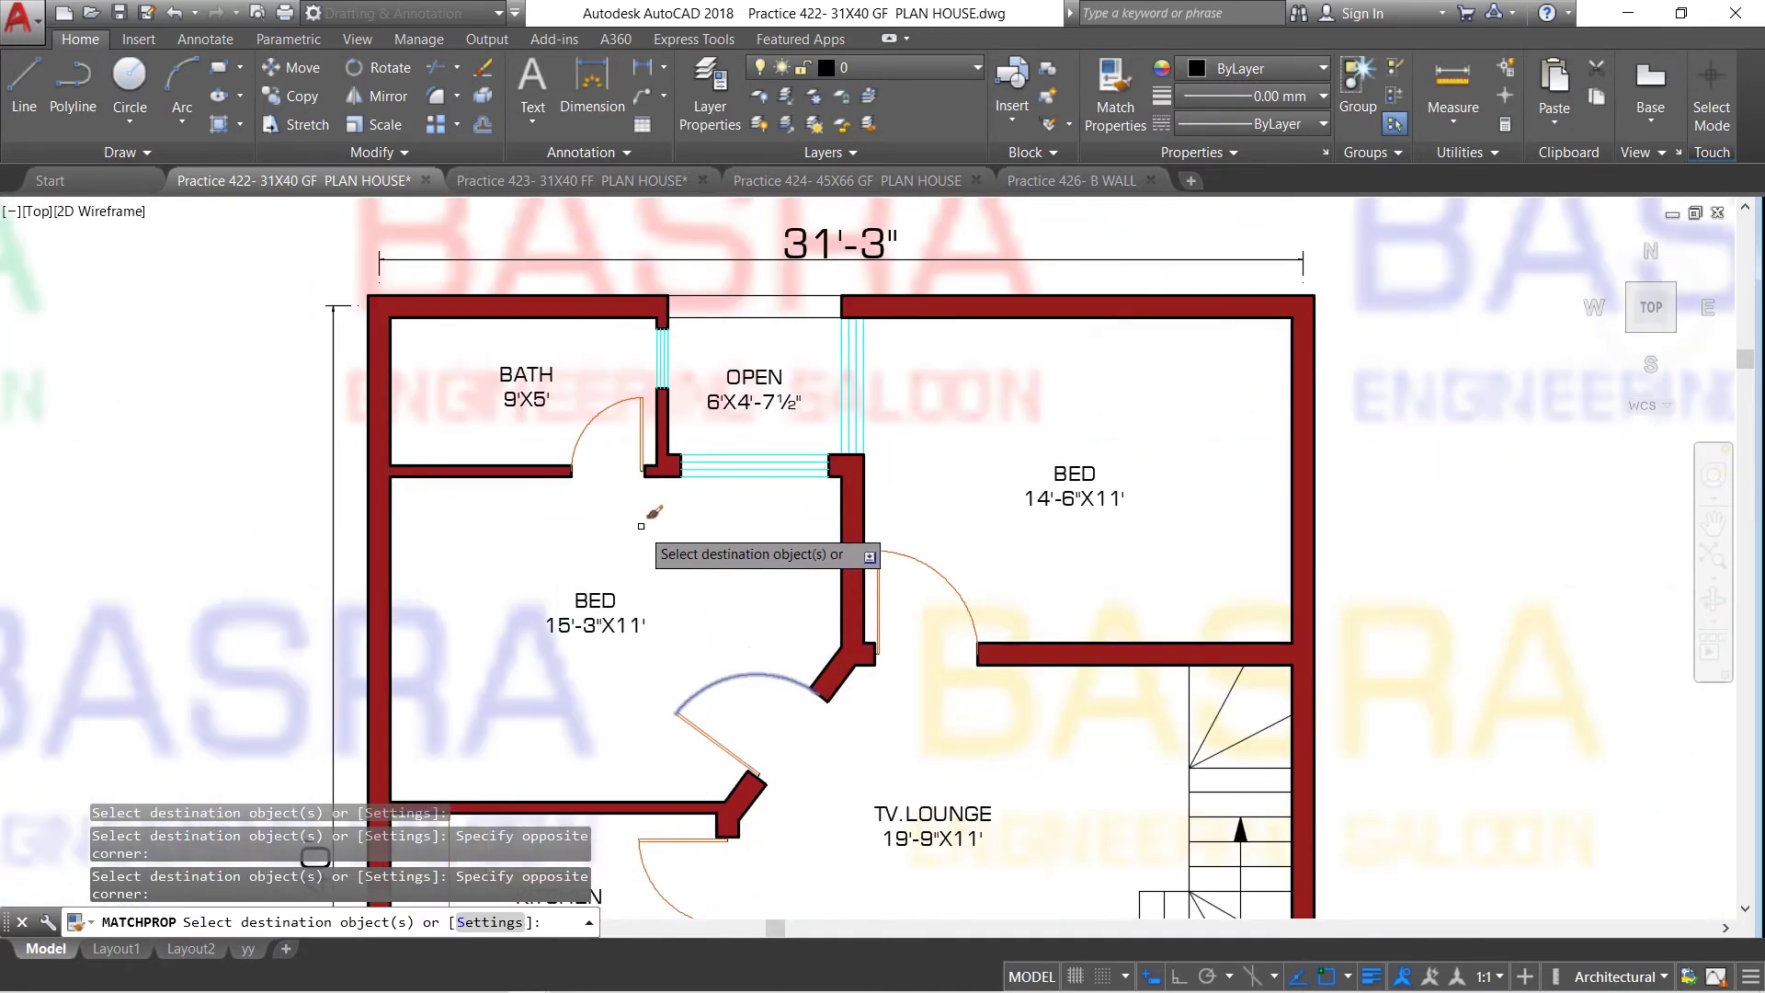
pyautogui.scroll(-4, 644, 504)
pyautogui.scroll(2, 651, 779)
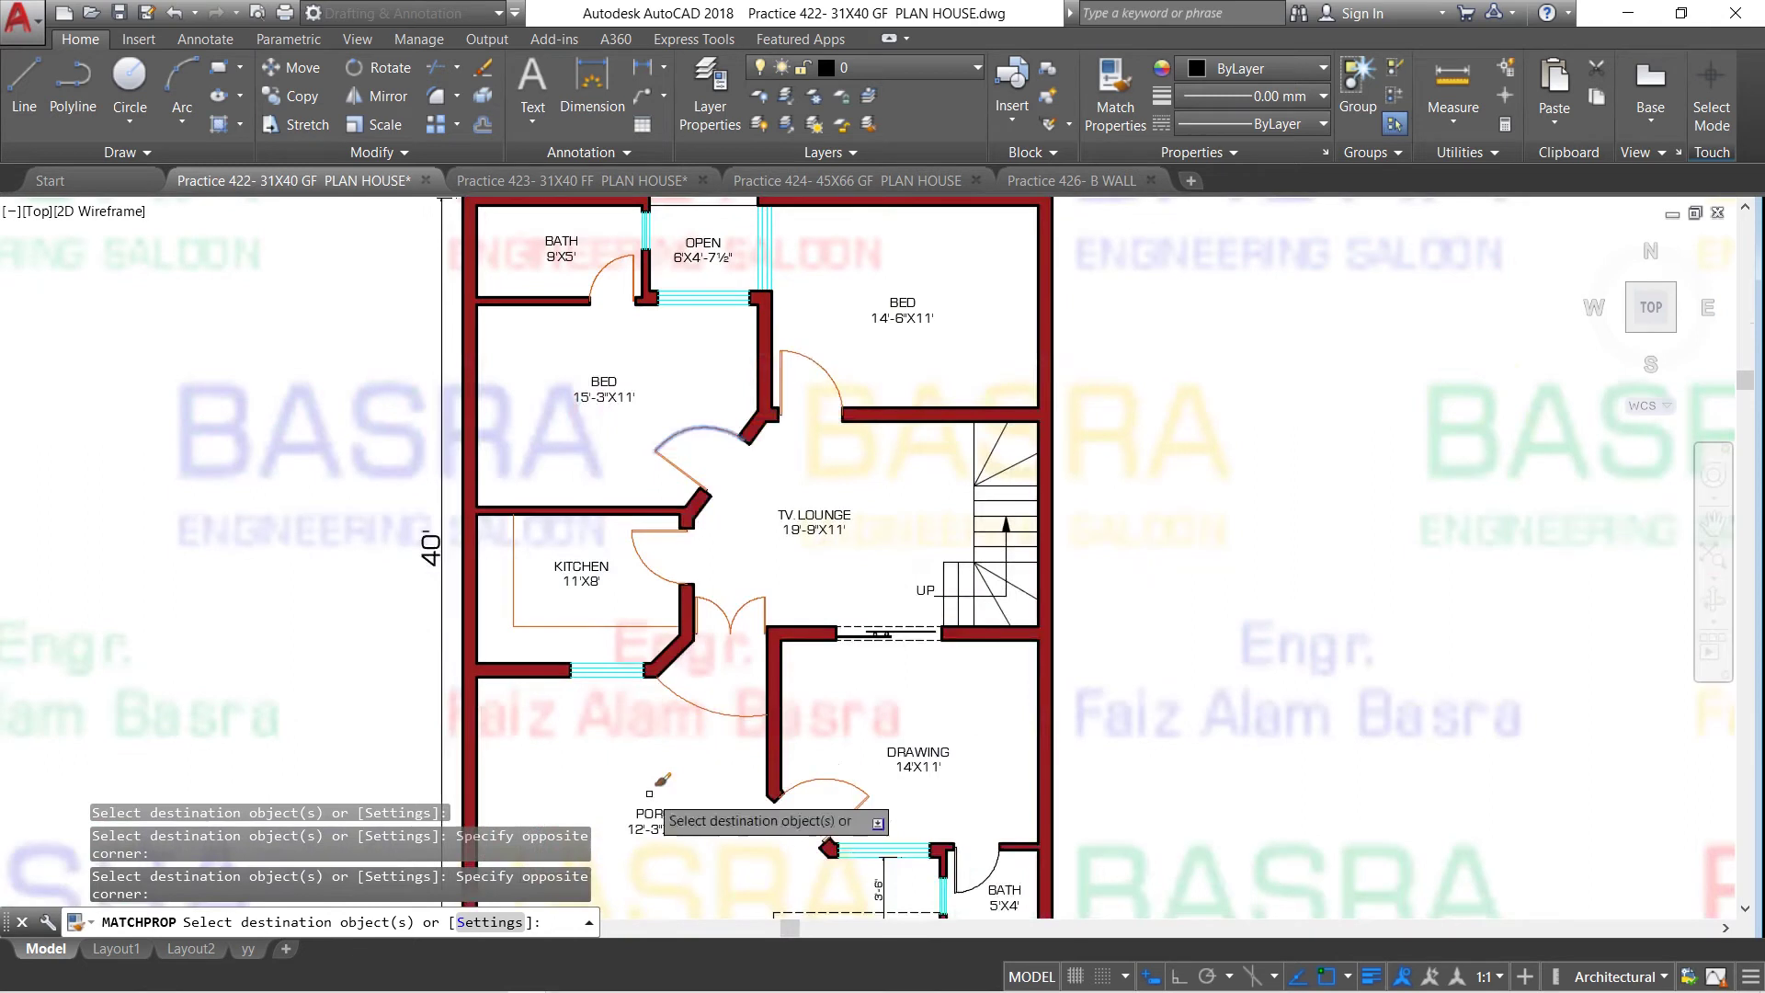
pyautogui.scroll(2, 947, 874)
pyautogui.scroll(2, 969, 887)
# Turn the 5'X4' bath door orange and end the property matching
pyautogui.click(969, 888)
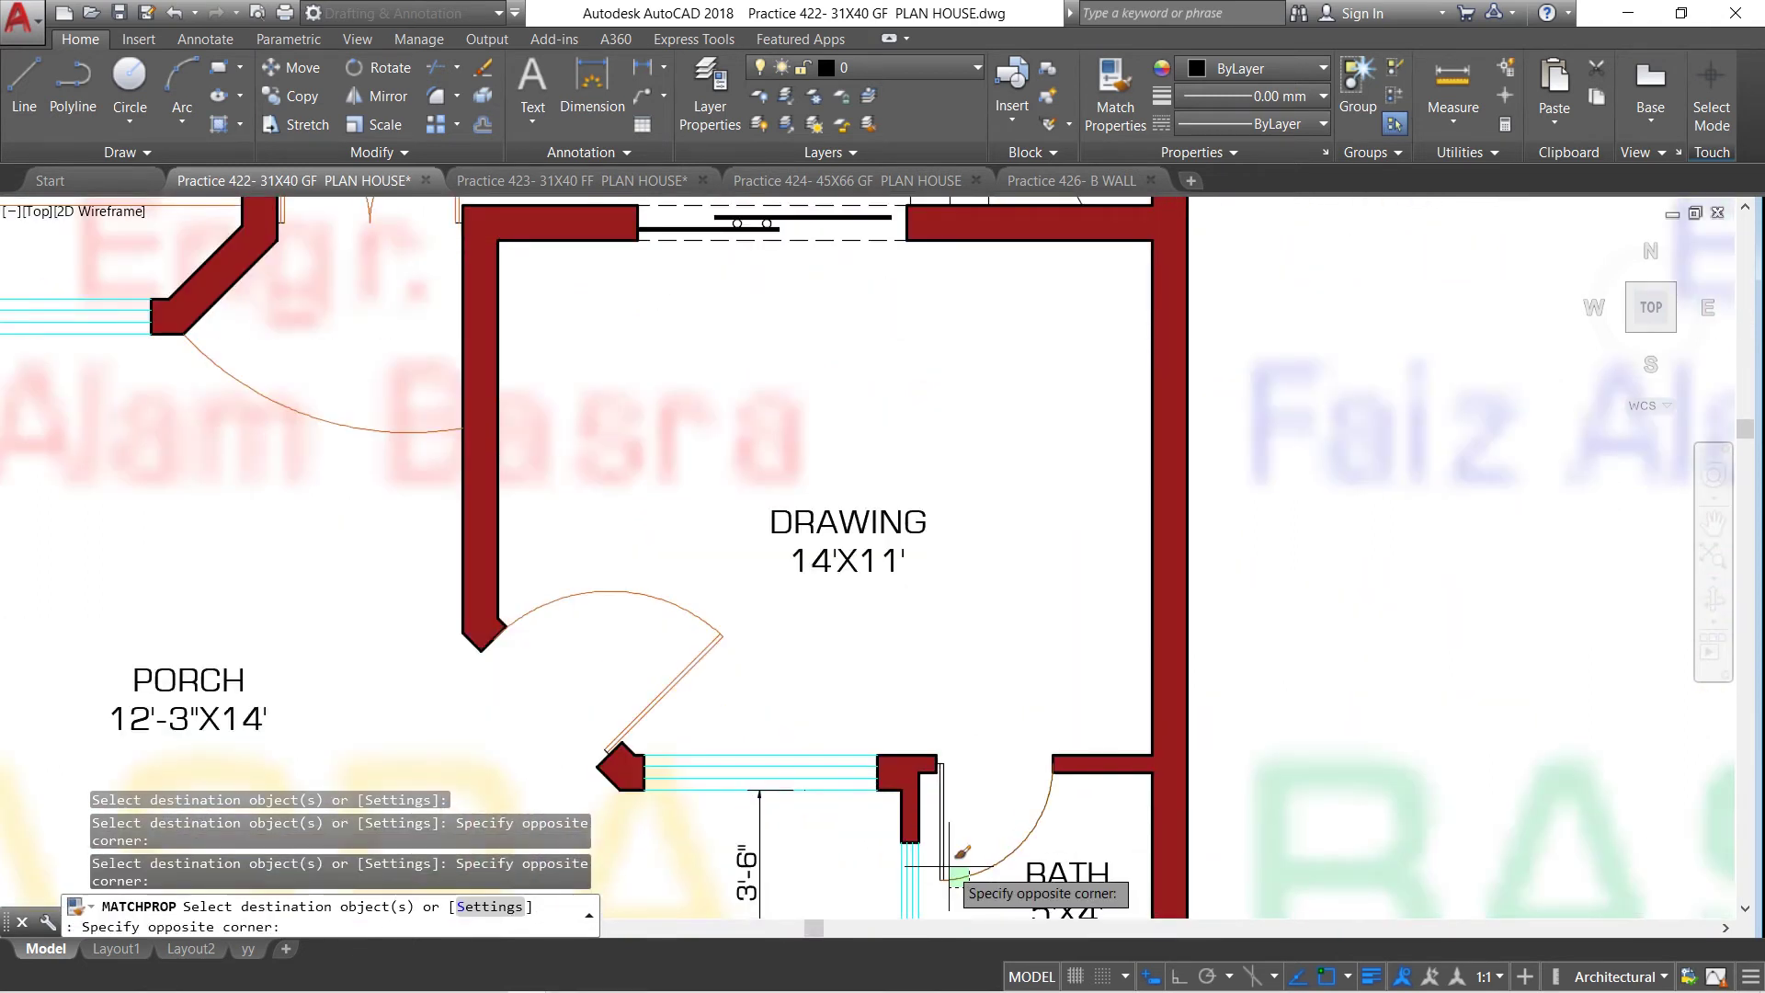
pyautogui.click(942, 855)
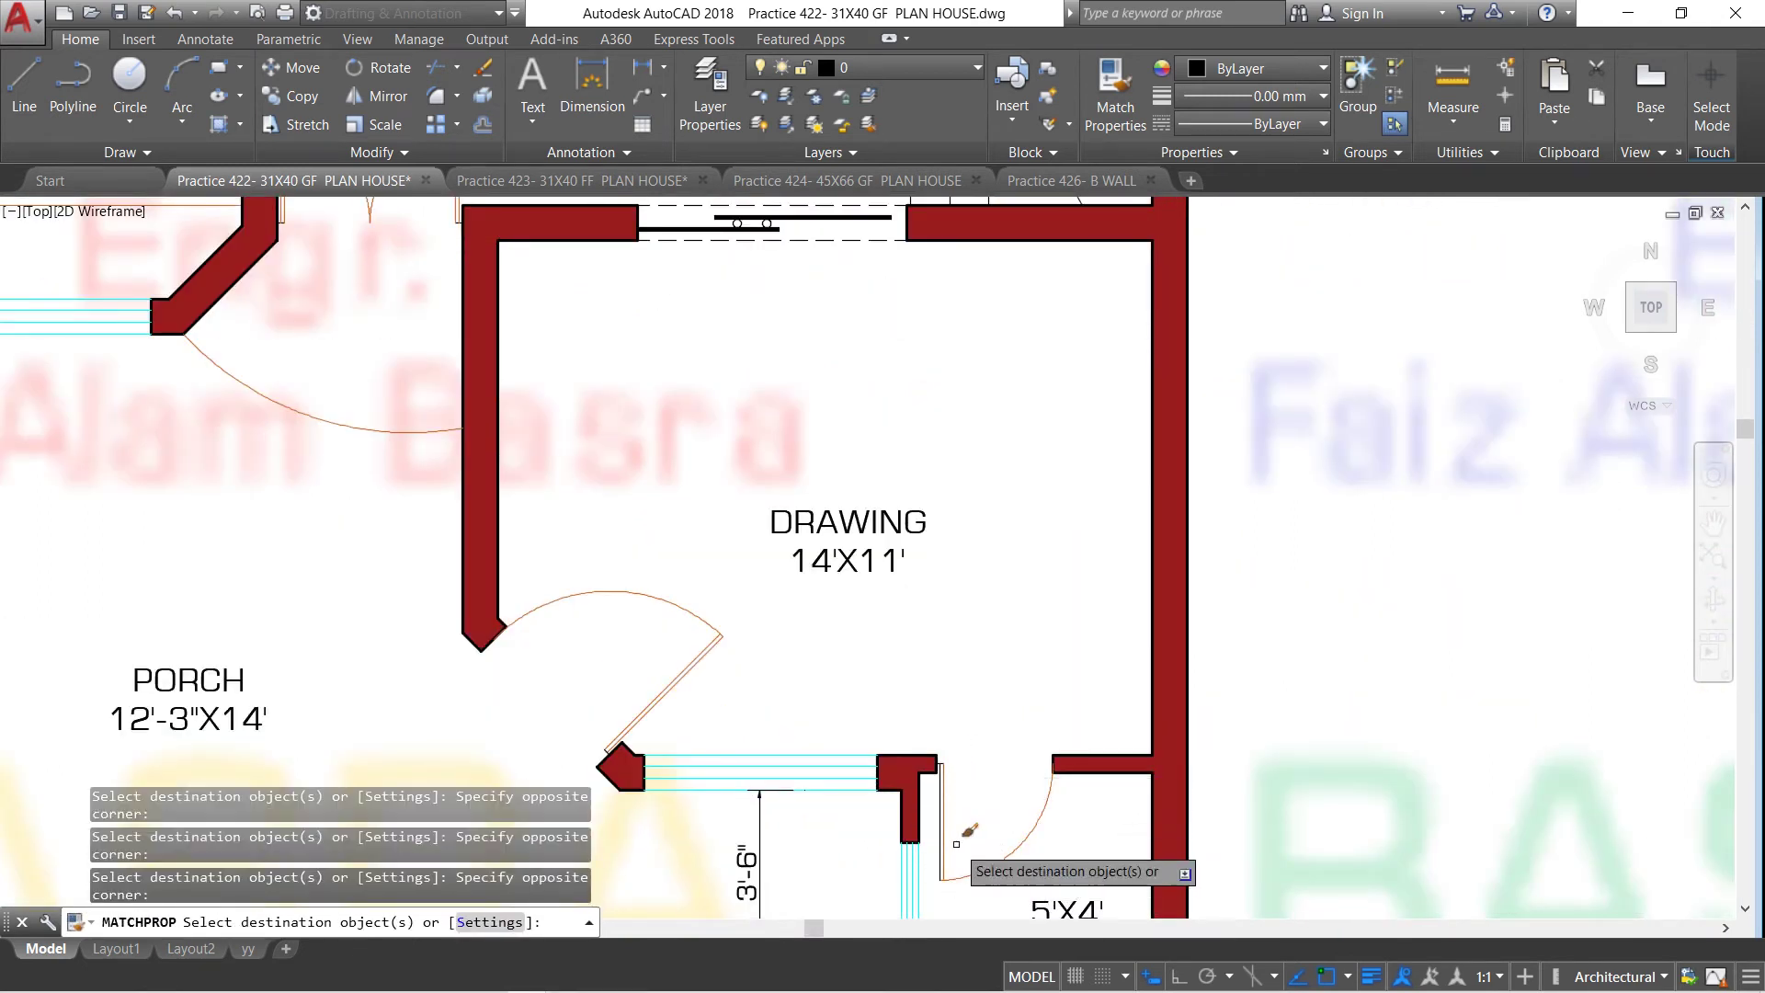
pyautogui.click(956, 844)
pyautogui.click(940, 811)
pyautogui.scroll(-3, 809, 469)
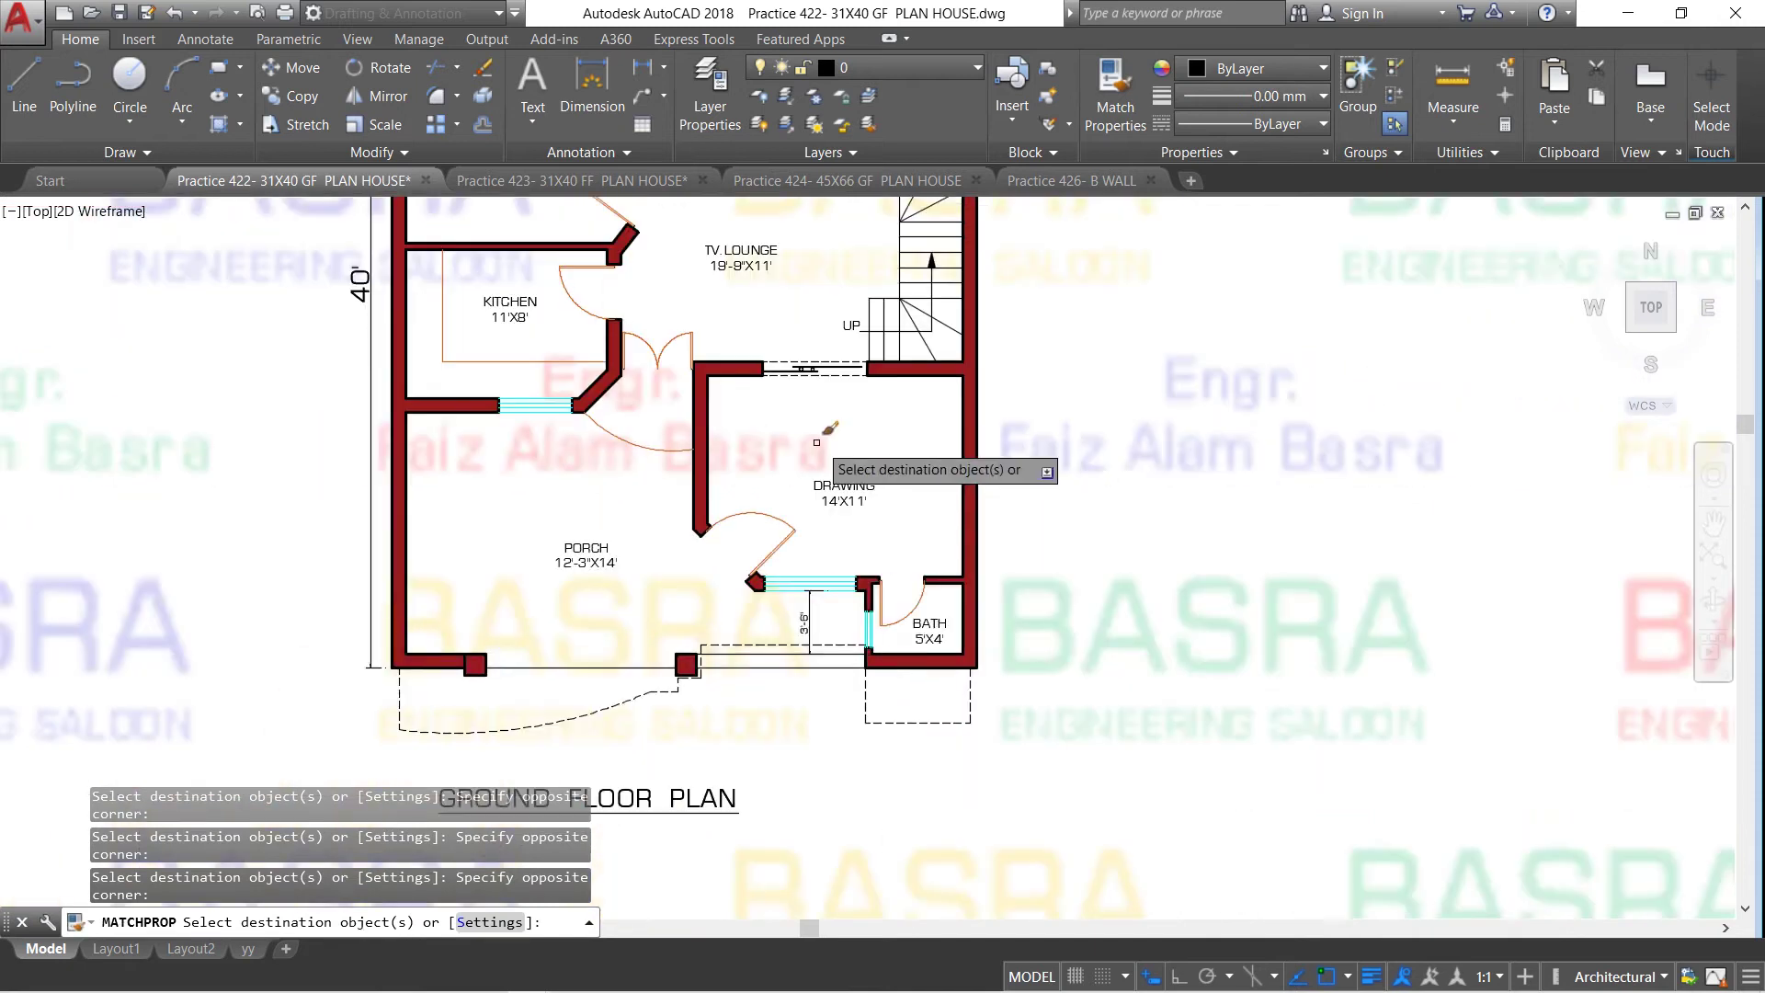
pyautogui.scroll(2, 674, 710)
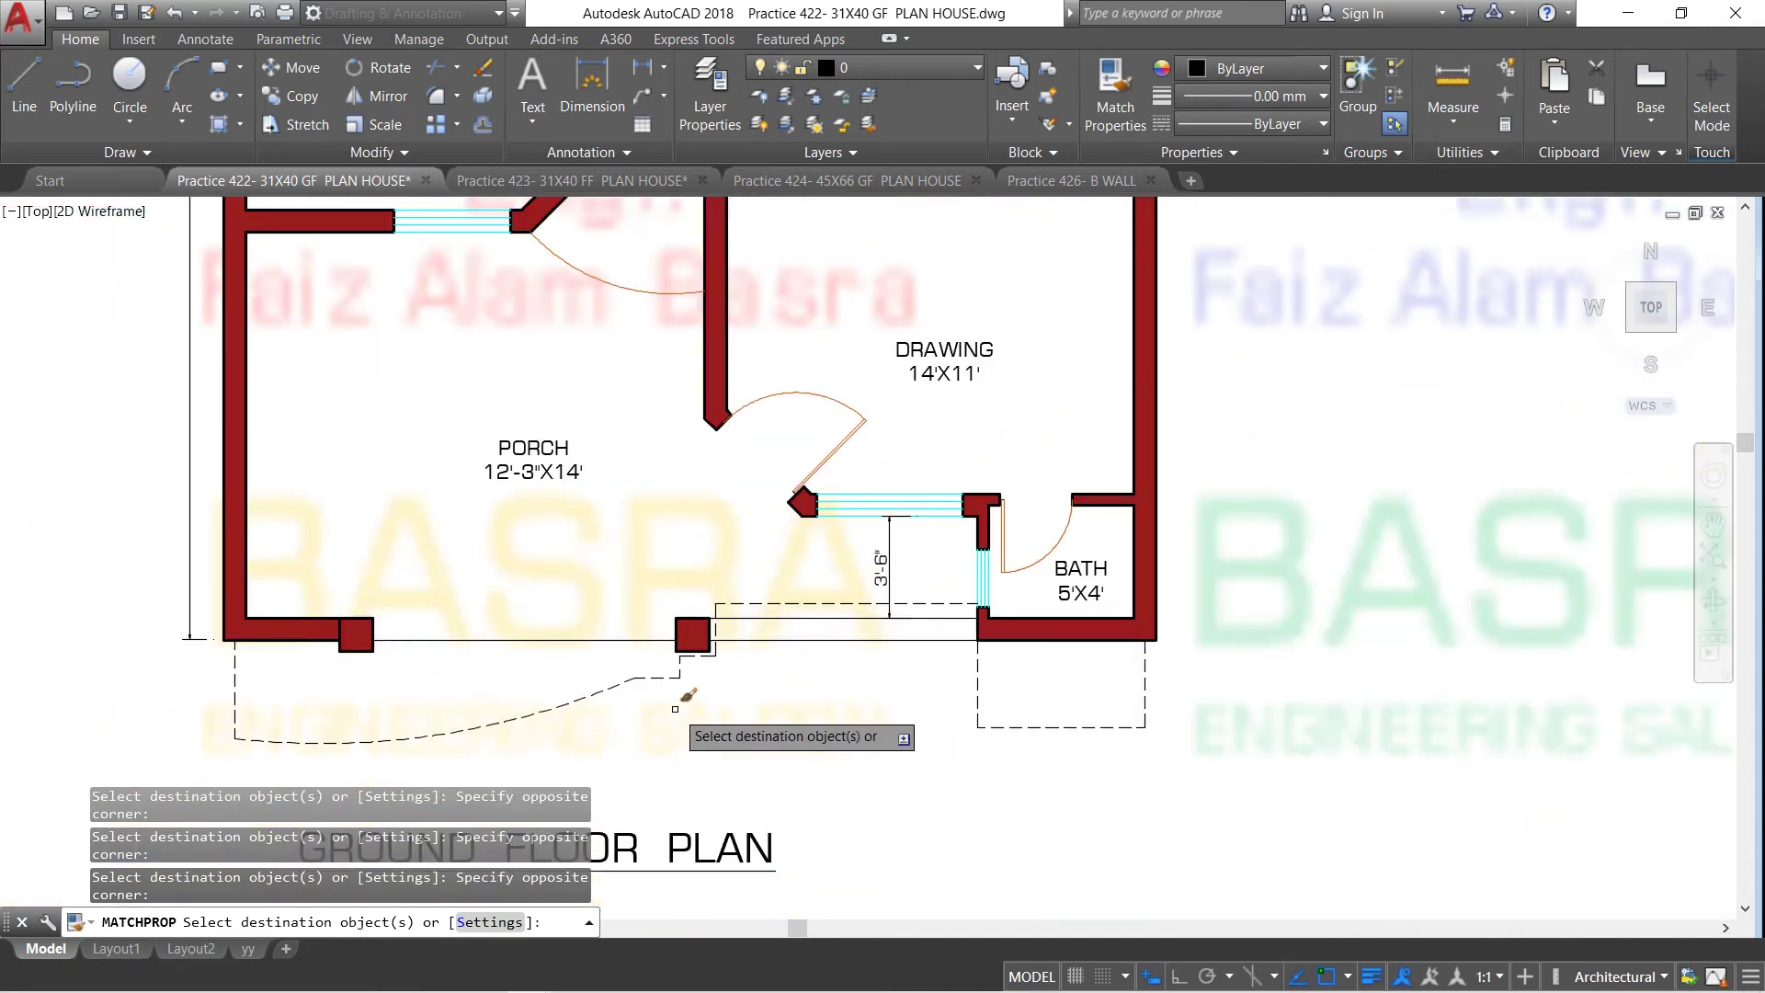
pyautogui.scroll(-2, 675, 709)
pyautogui.scroll(-1, 675, 708)
pyautogui.rightClick(599, 572)
pyautogui.click(630, 582)
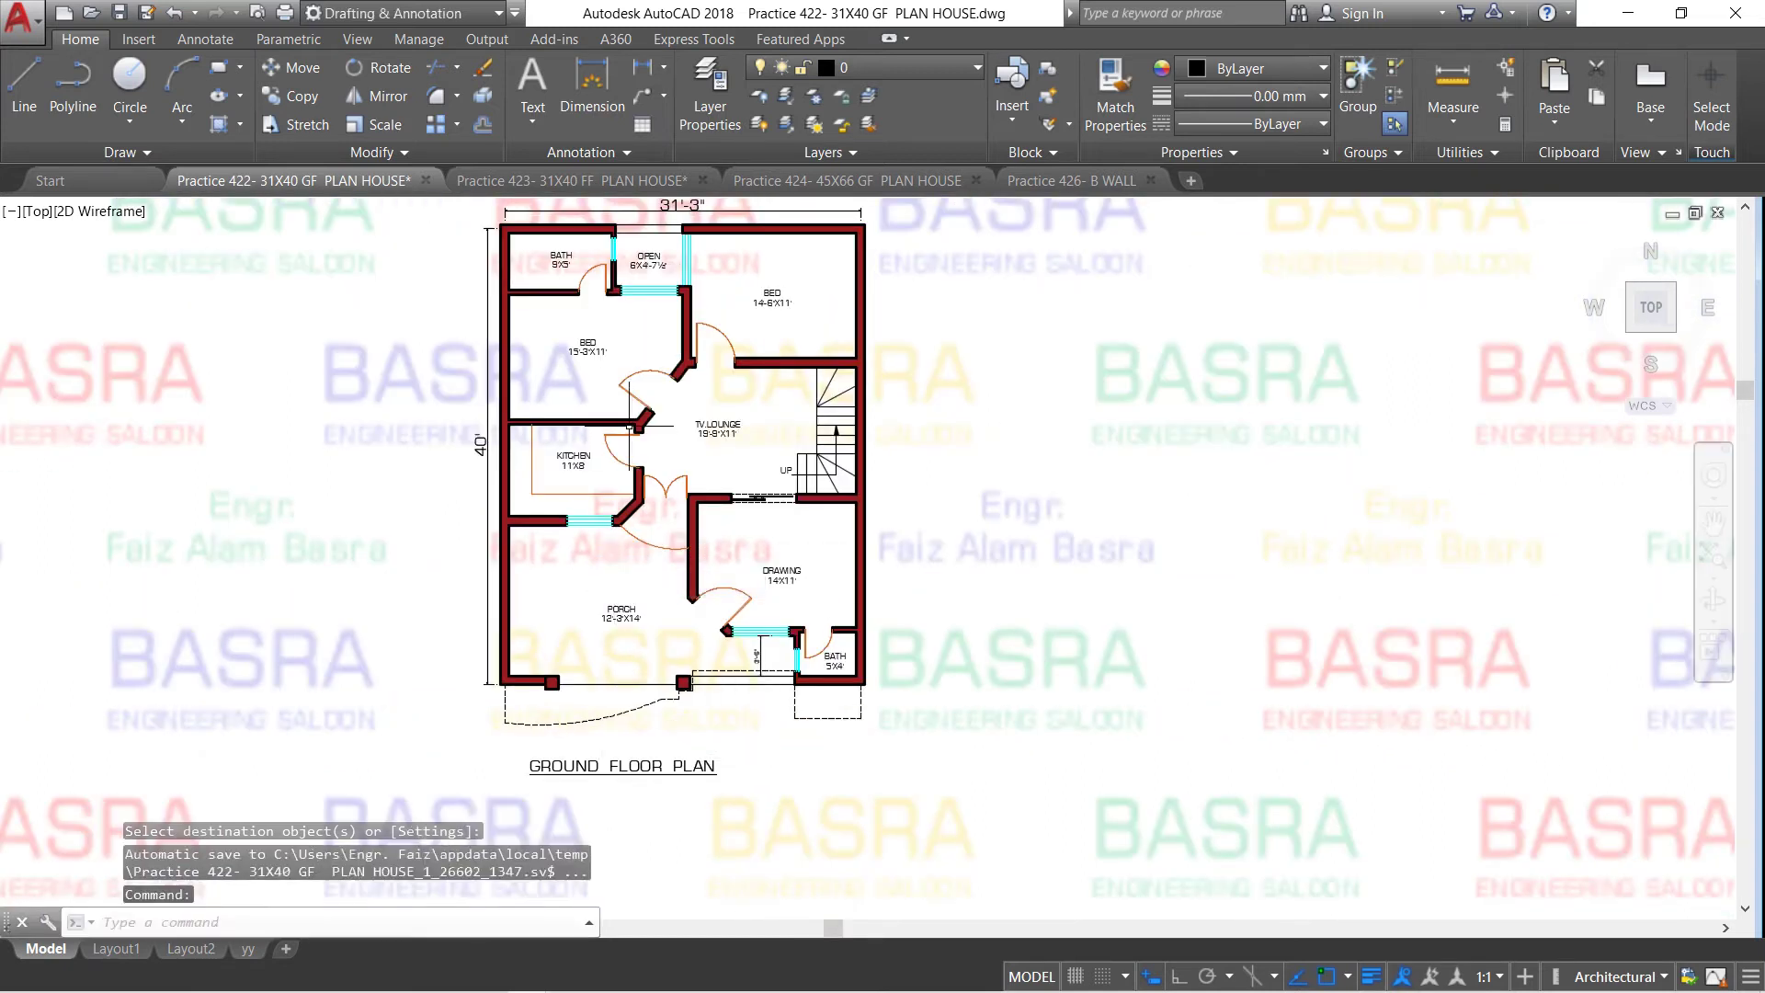
# Window-select the whole floor plan and copy it level with the original, to its right
pyautogui.scroll(2, 598, 246)
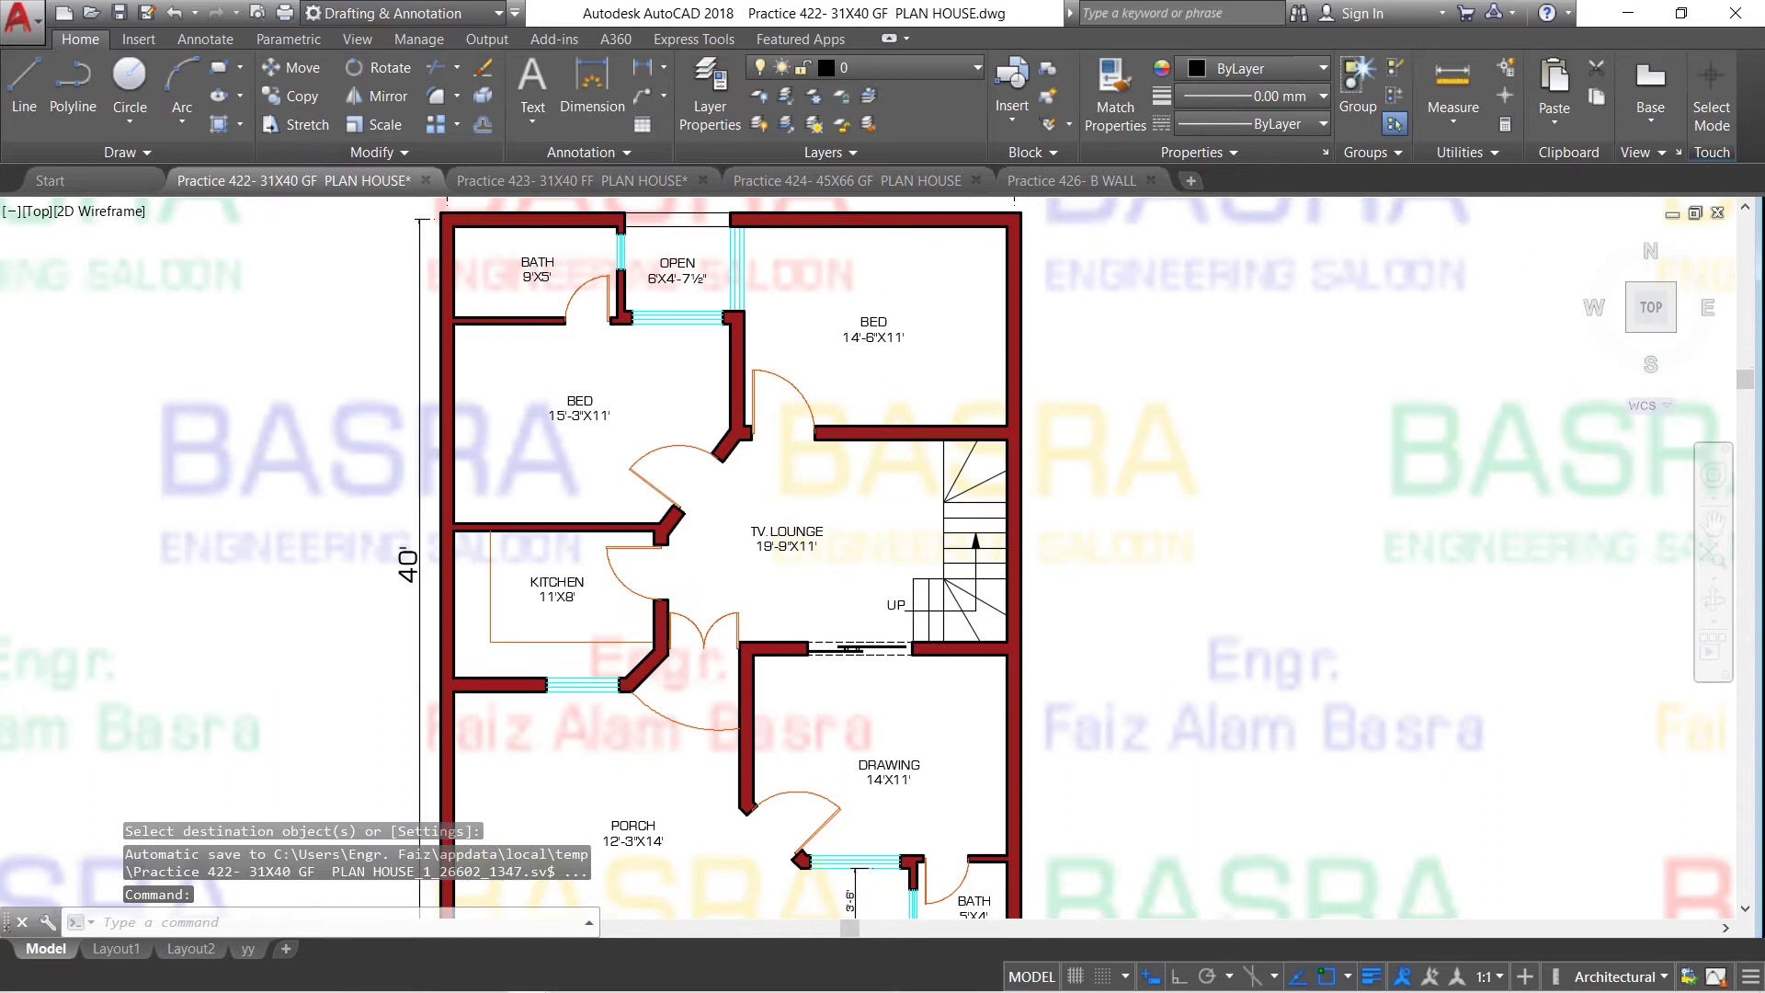
pyautogui.scroll(-6, 501, 230)
pyautogui.scroll(2, 501, 229)
pyautogui.click(306, 99)
pyautogui.click(416, 326)
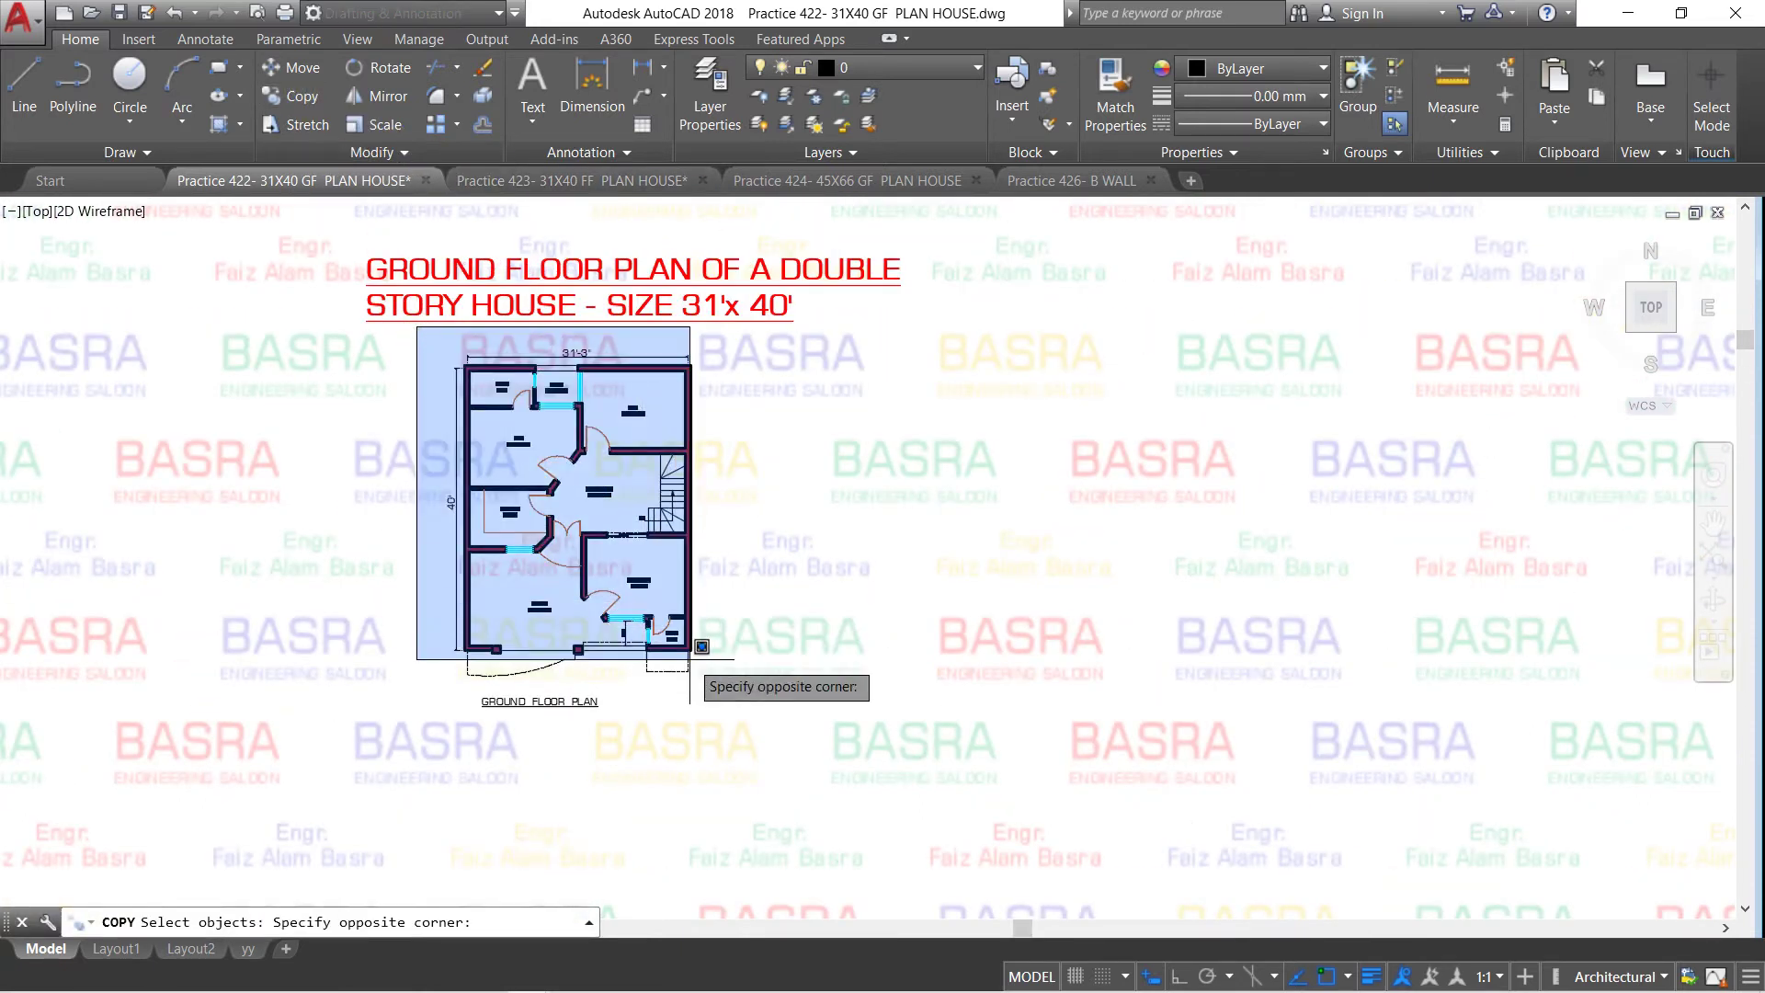
pyautogui.click(702, 646)
pyautogui.press('Return')
pyautogui.click(688, 727)
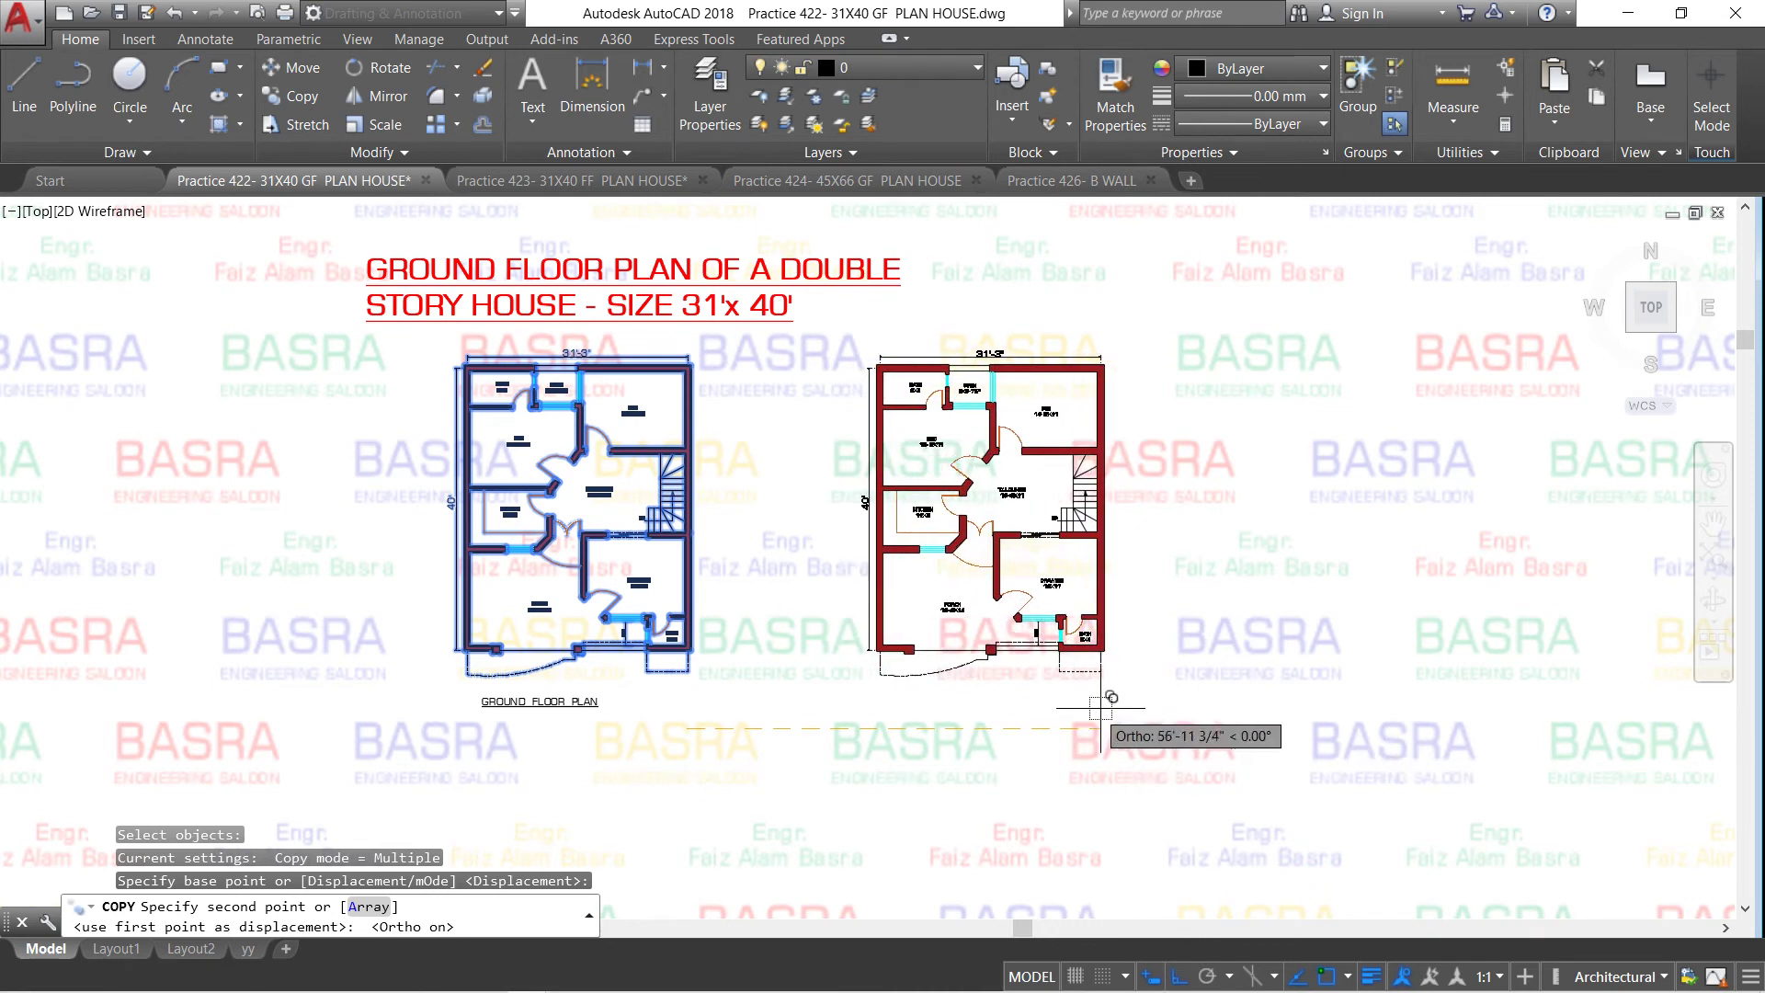
pyautogui.click(1103, 726)
pyautogui.rightClick(1145, 708)
pyautogui.click(1149, 722)
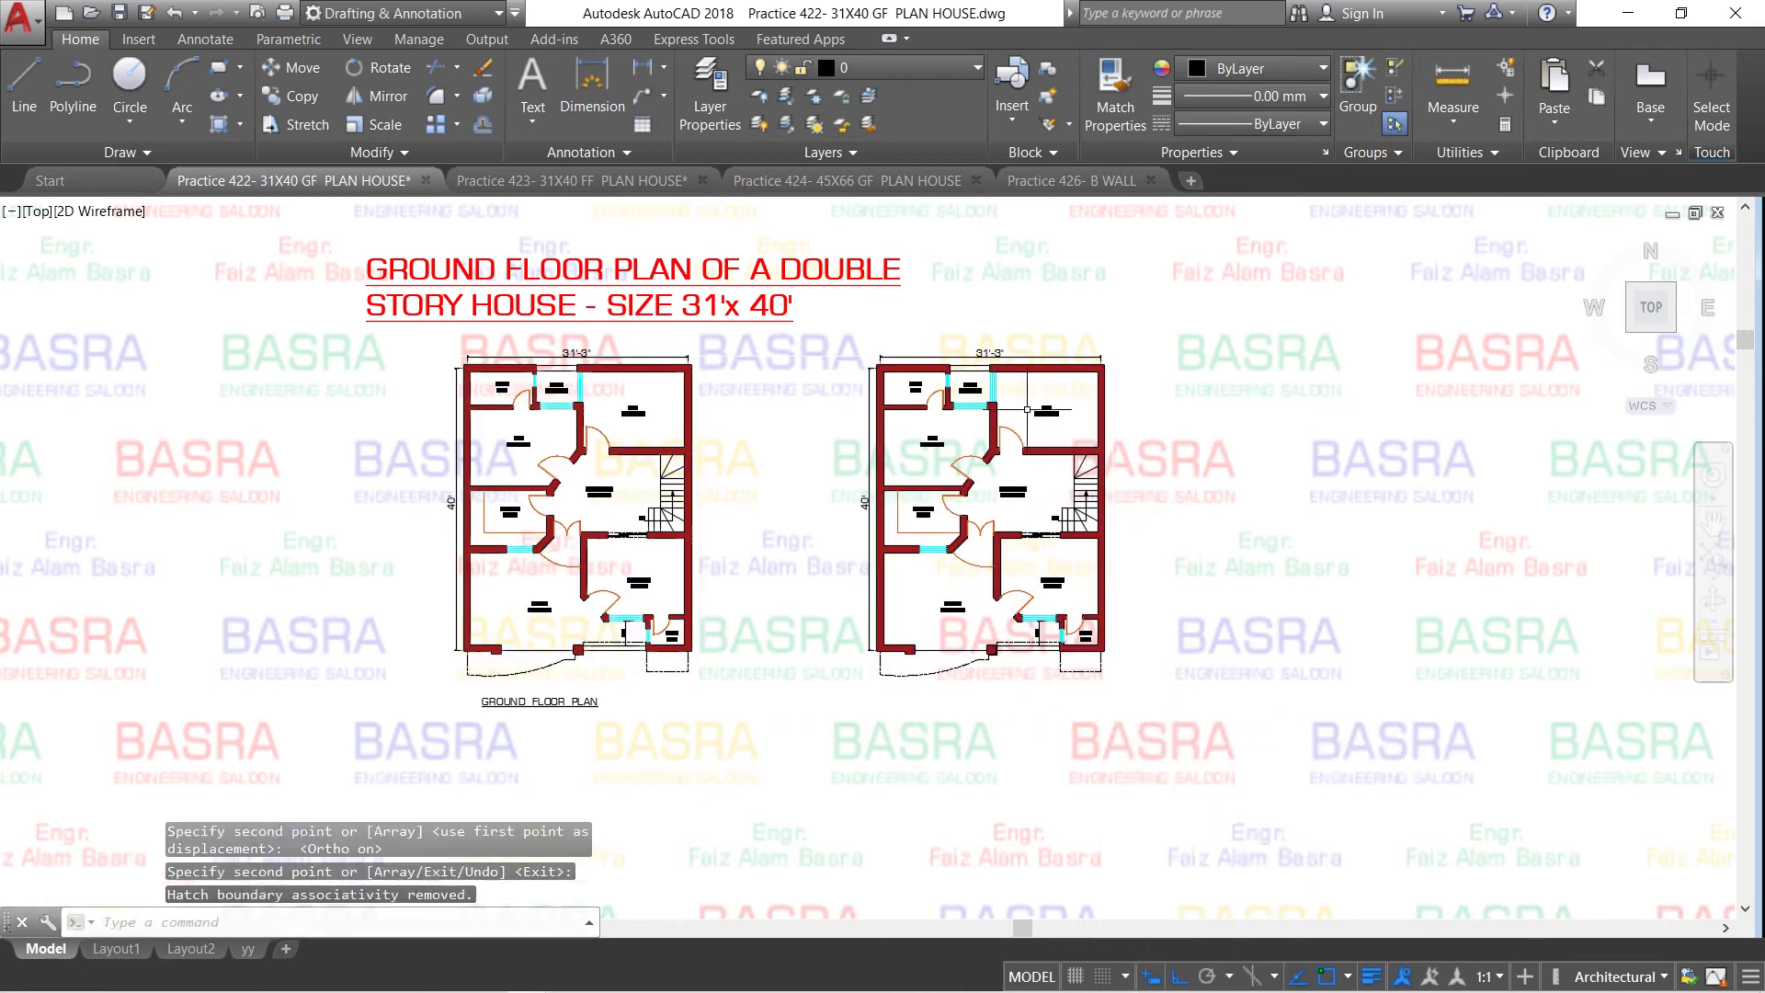
pyautogui.scroll(4, 1027, 409)
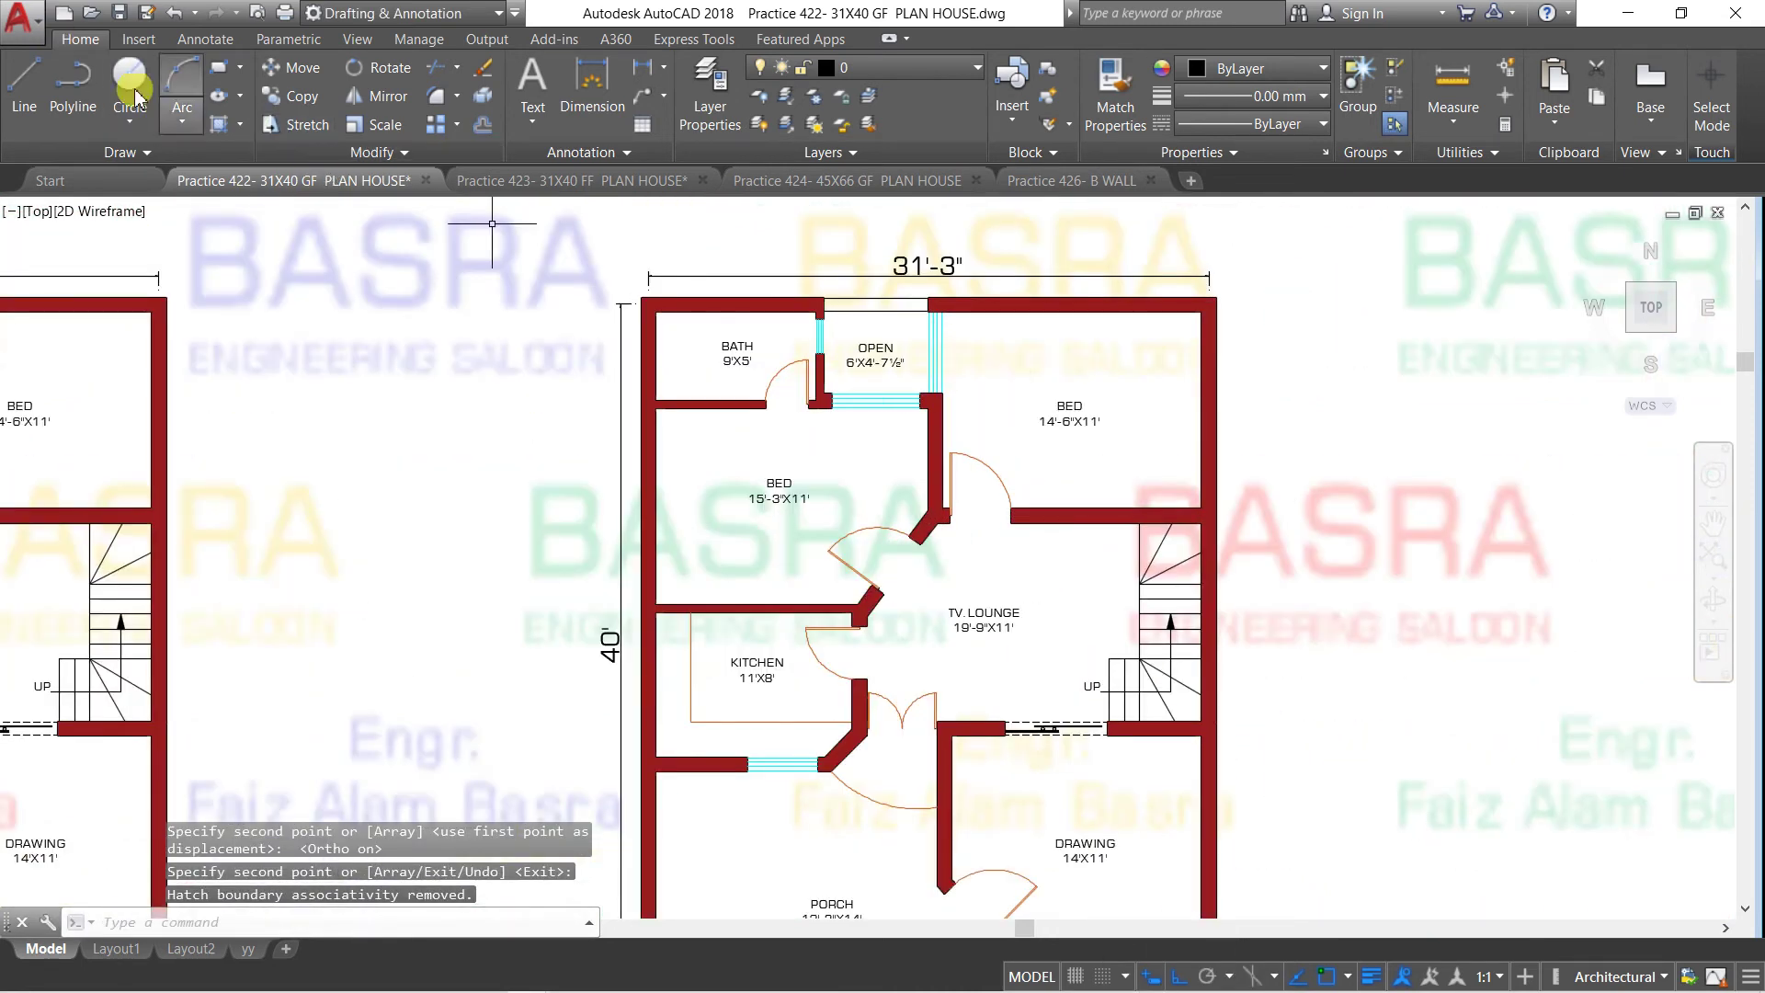
# Draw lines closing the upper bedroom and 14'-6" bedroom door openings in the copy
pyautogui.click(24, 87)
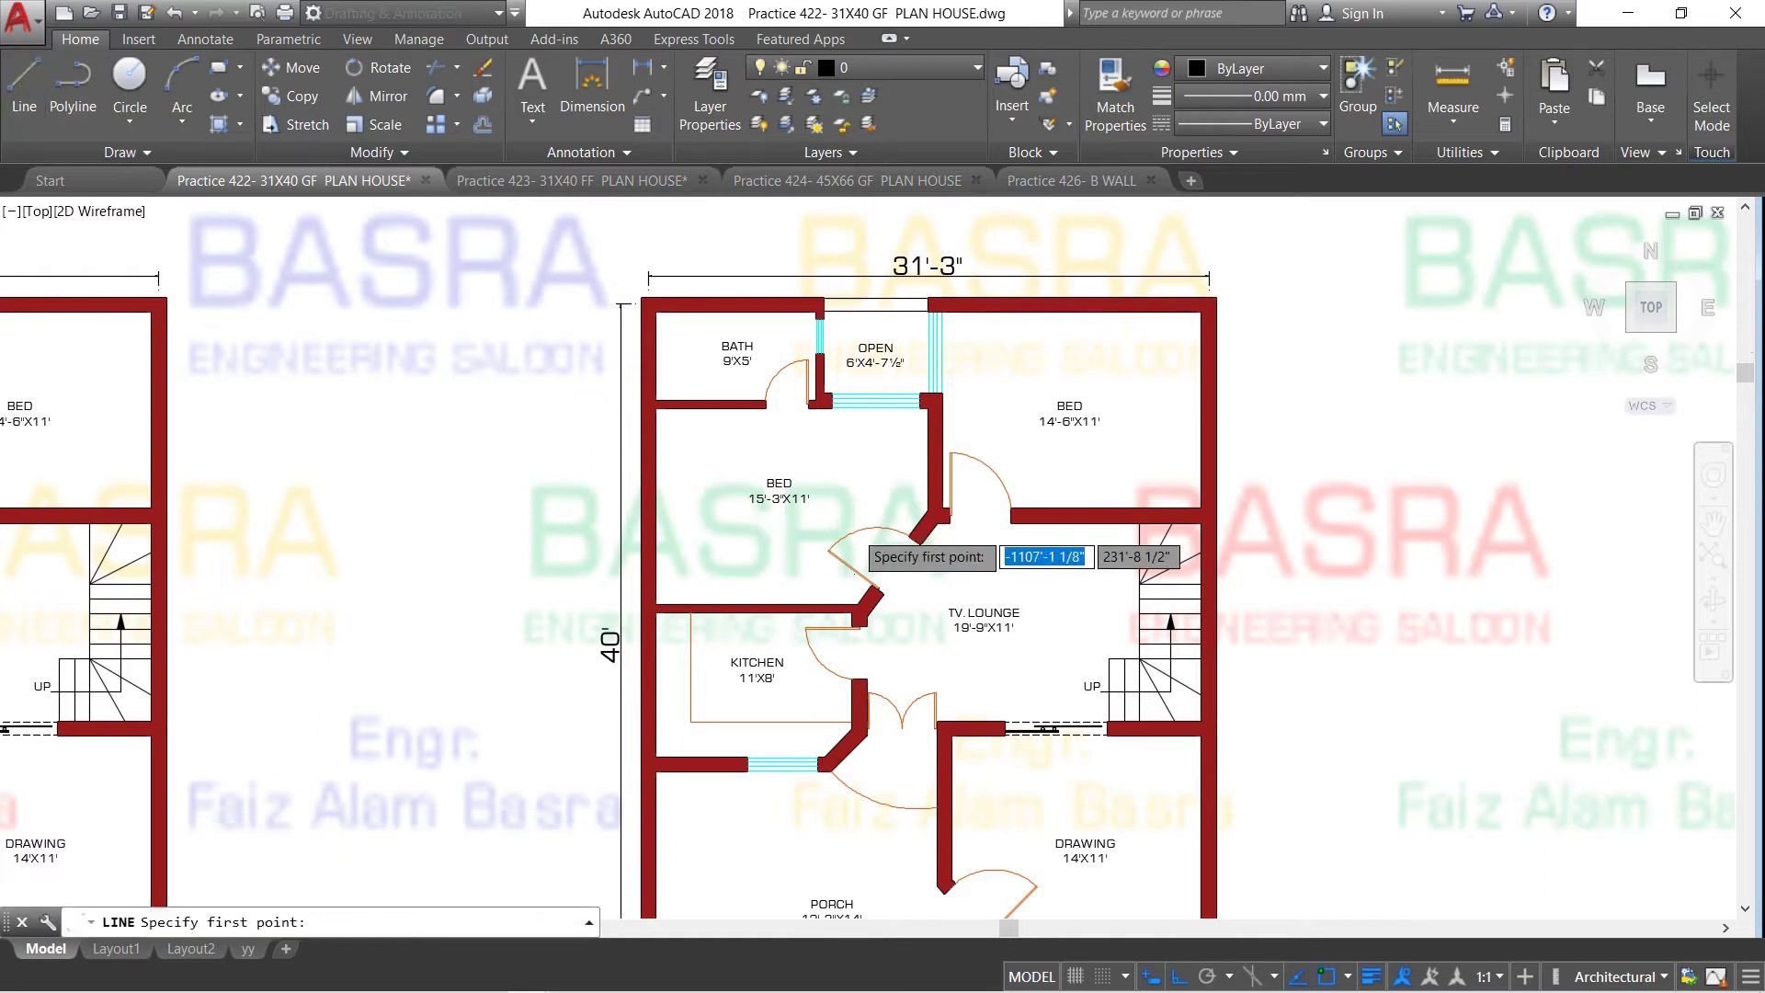
pyautogui.scroll(2, 864, 543)
pyautogui.scroll(4, 712, 331)
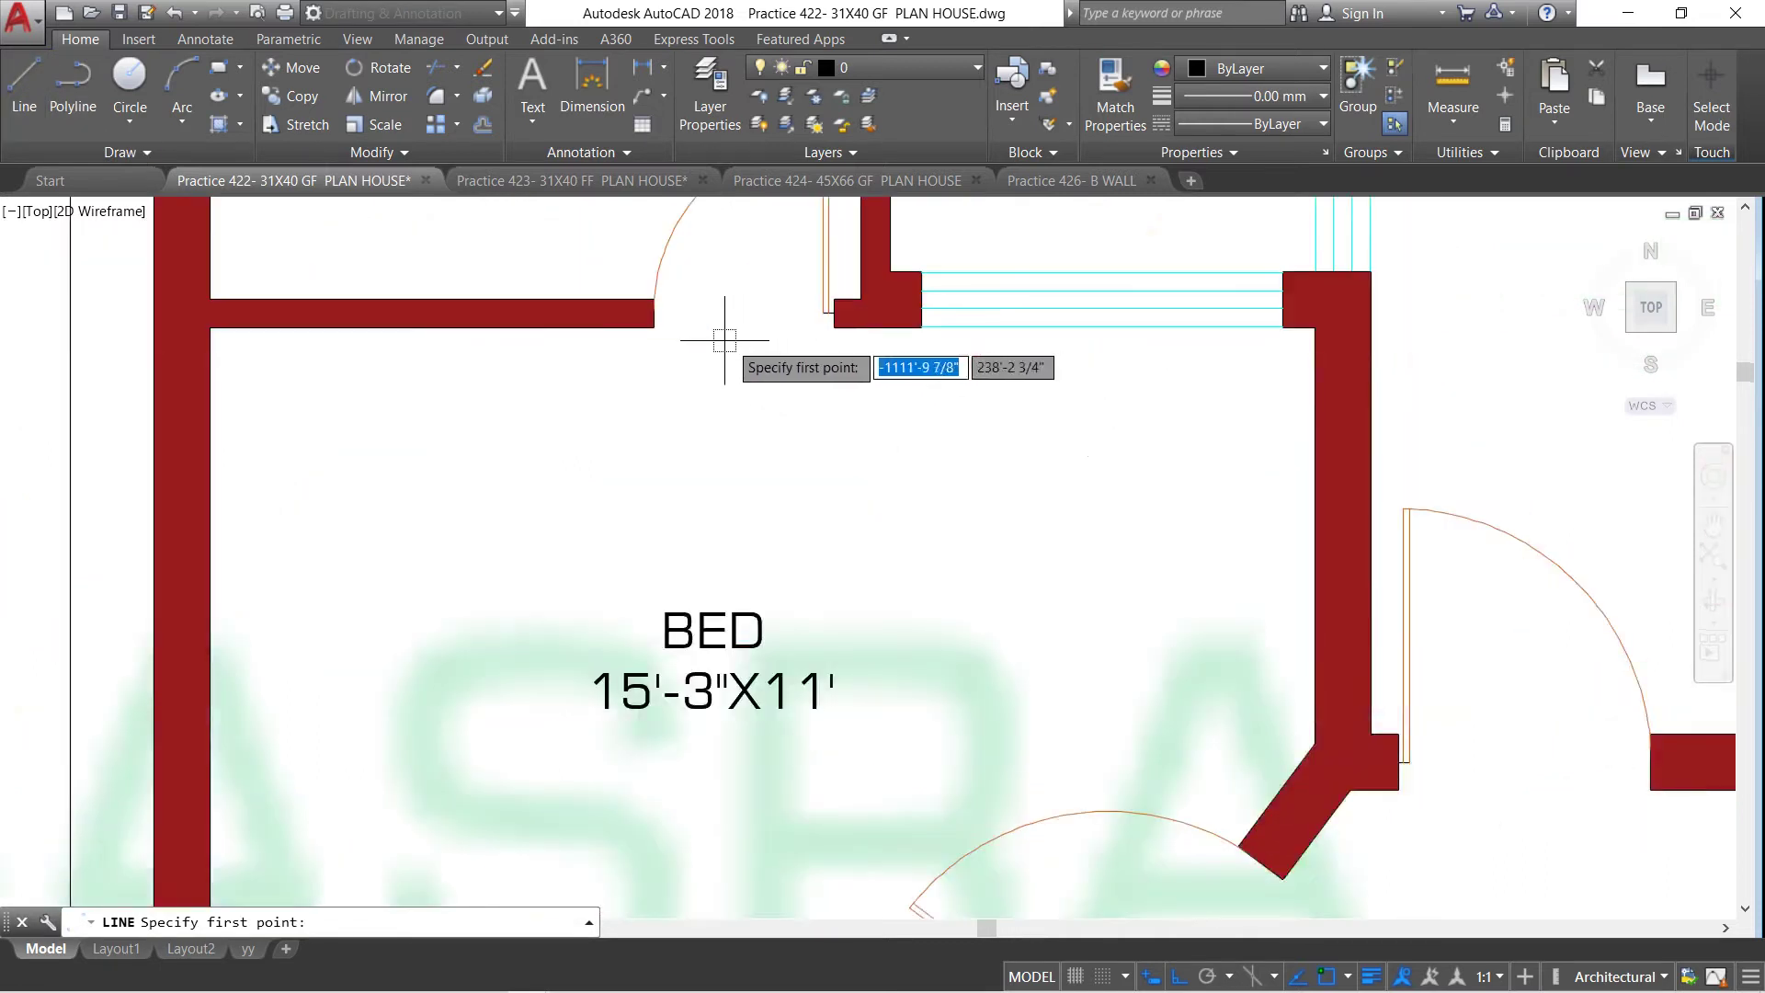
pyautogui.click(653, 326)
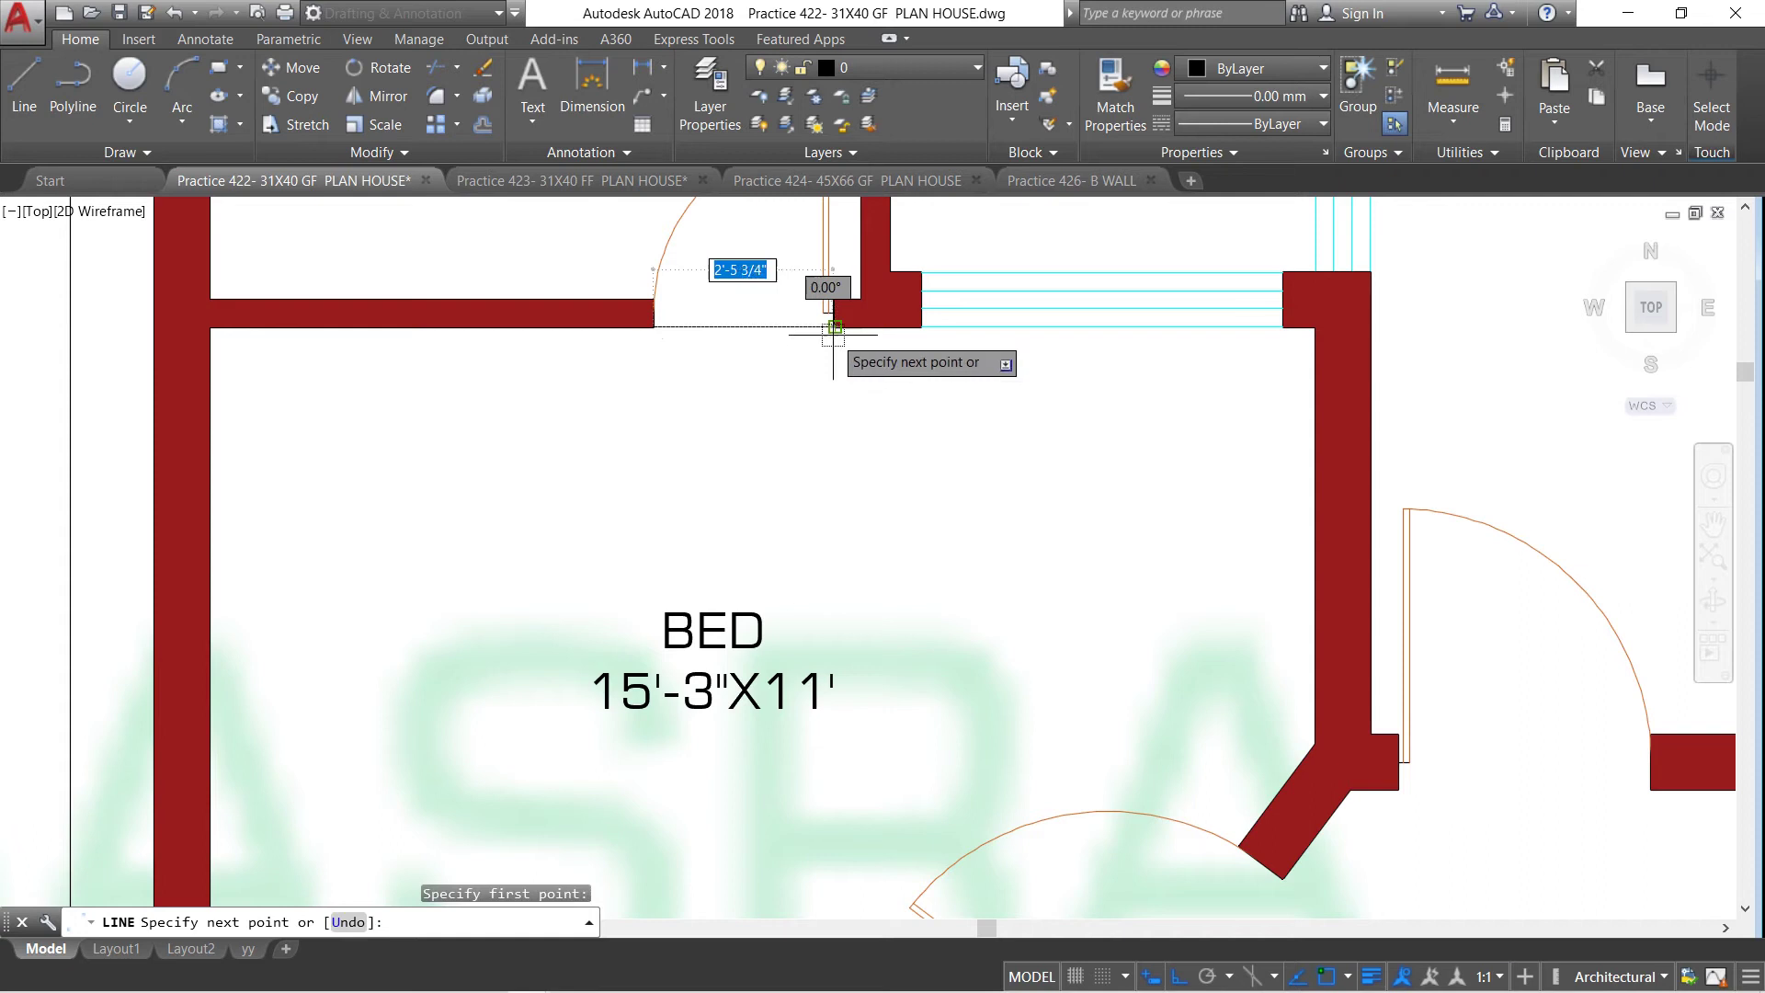
pyautogui.click(834, 329)
pyautogui.press('Return')
pyautogui.press('Return')
pyautogui.click(1399, 789)
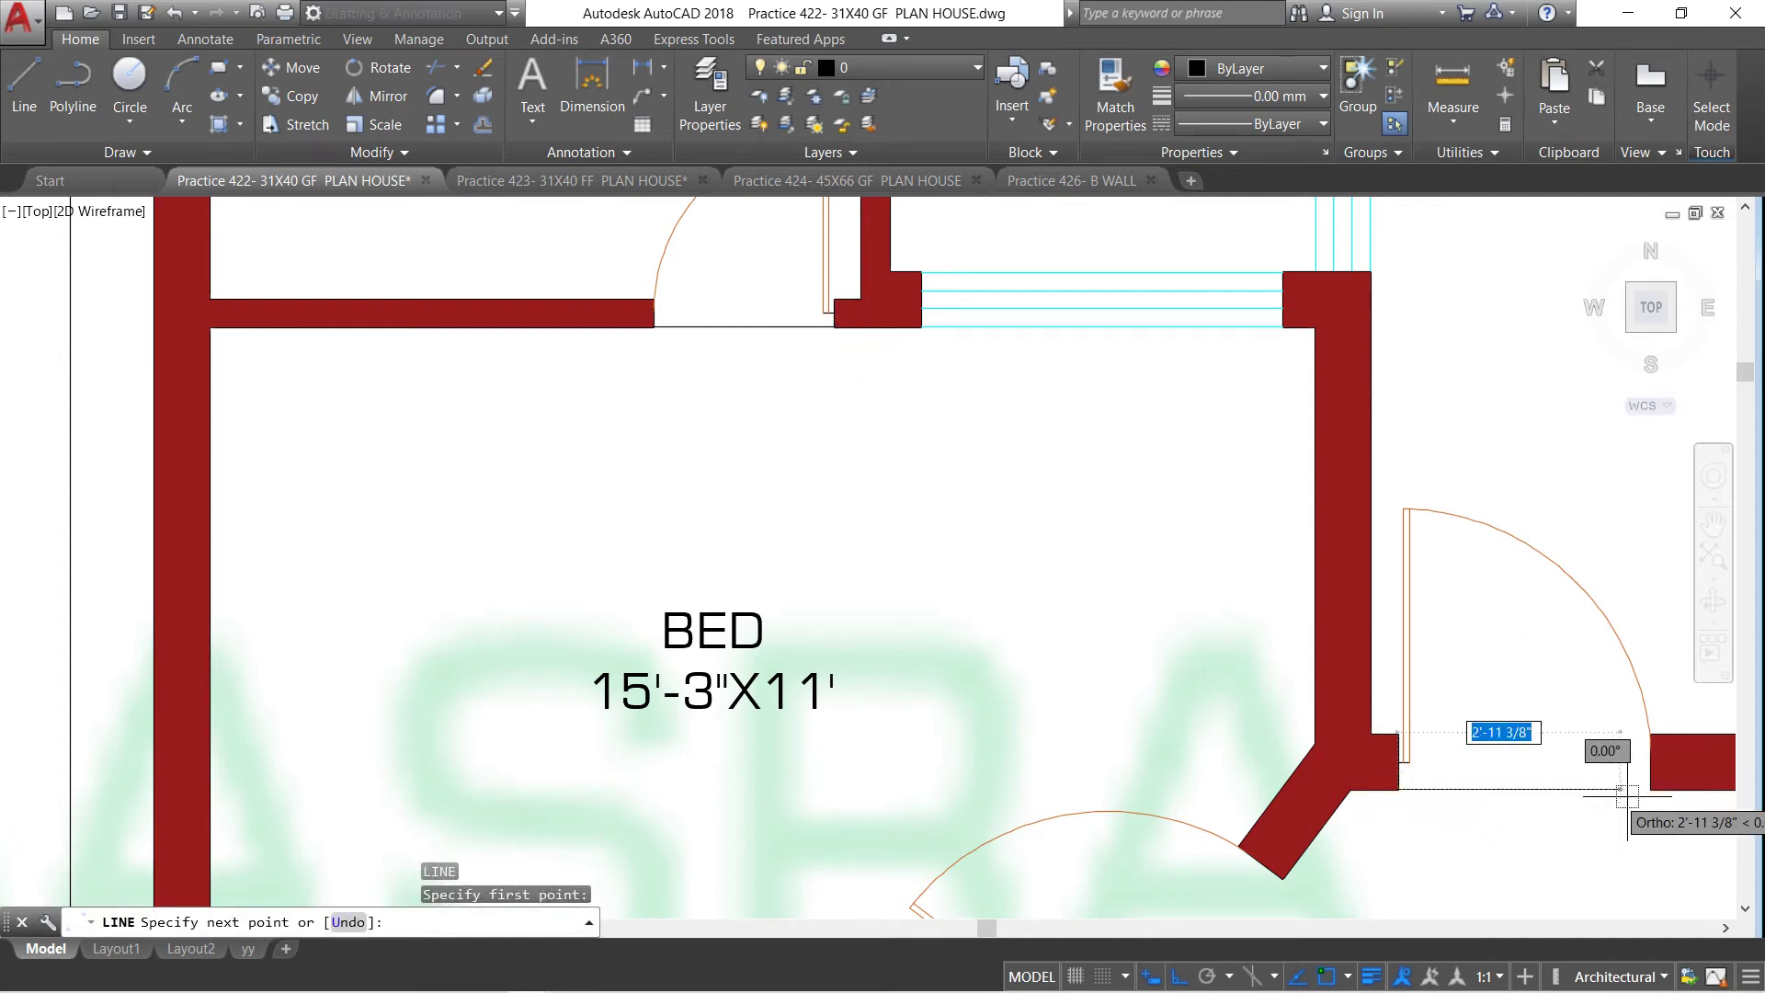
pyautogui.click(1651, 789)
pyautogui.press('Return')
pyautogui.scroll(-4, 1037, 419)
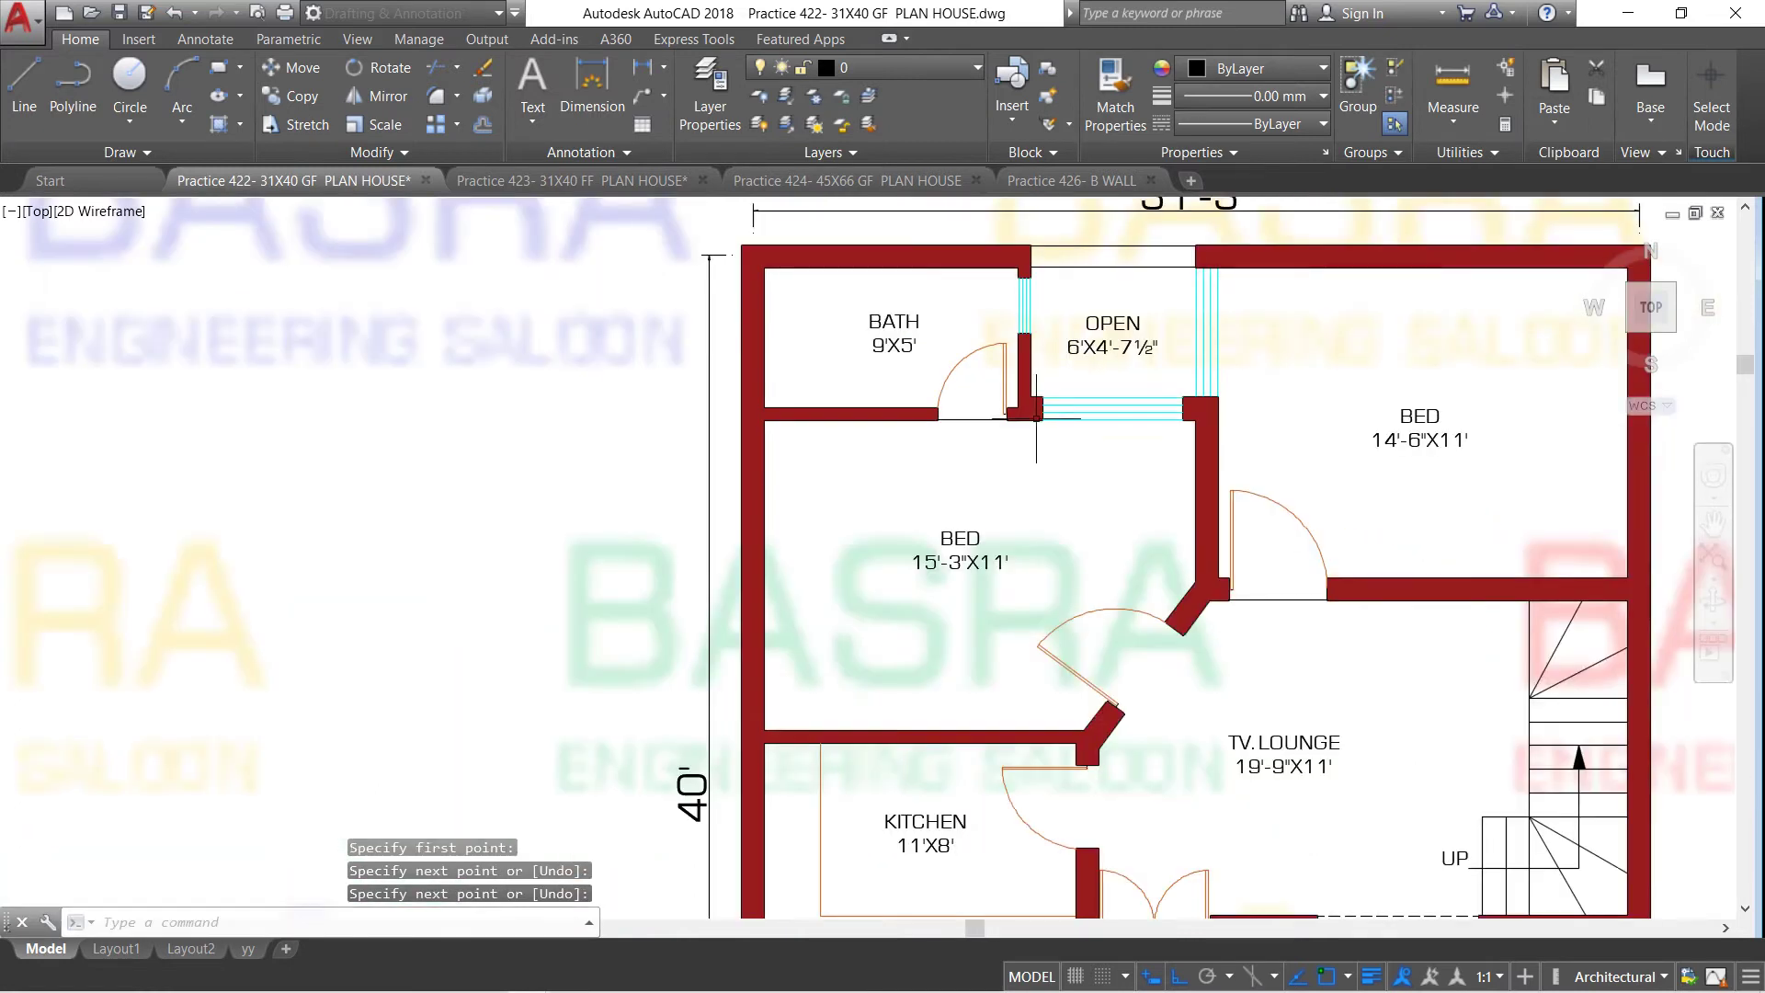
pyautogui.scroll(4, 1177, 718)
# Close the angled bedroom and kitchen door openings with lines
pyautogui.press('Return')
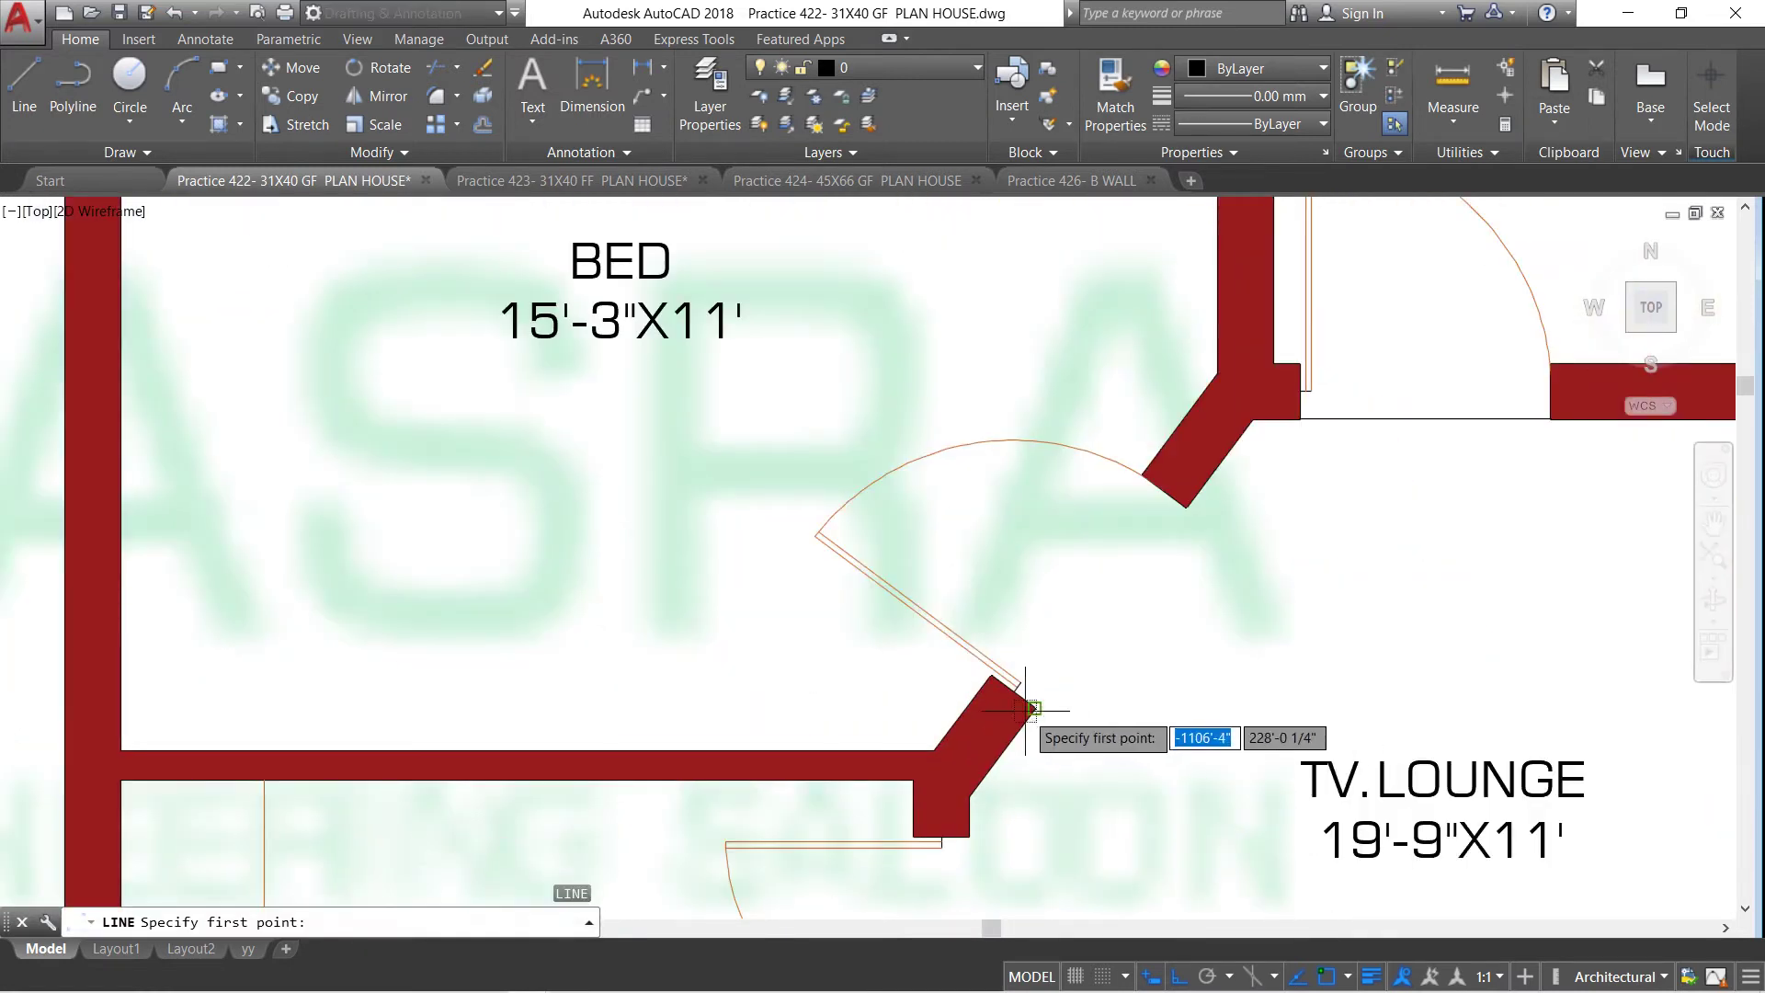
pyautogui.click(1031, 708)
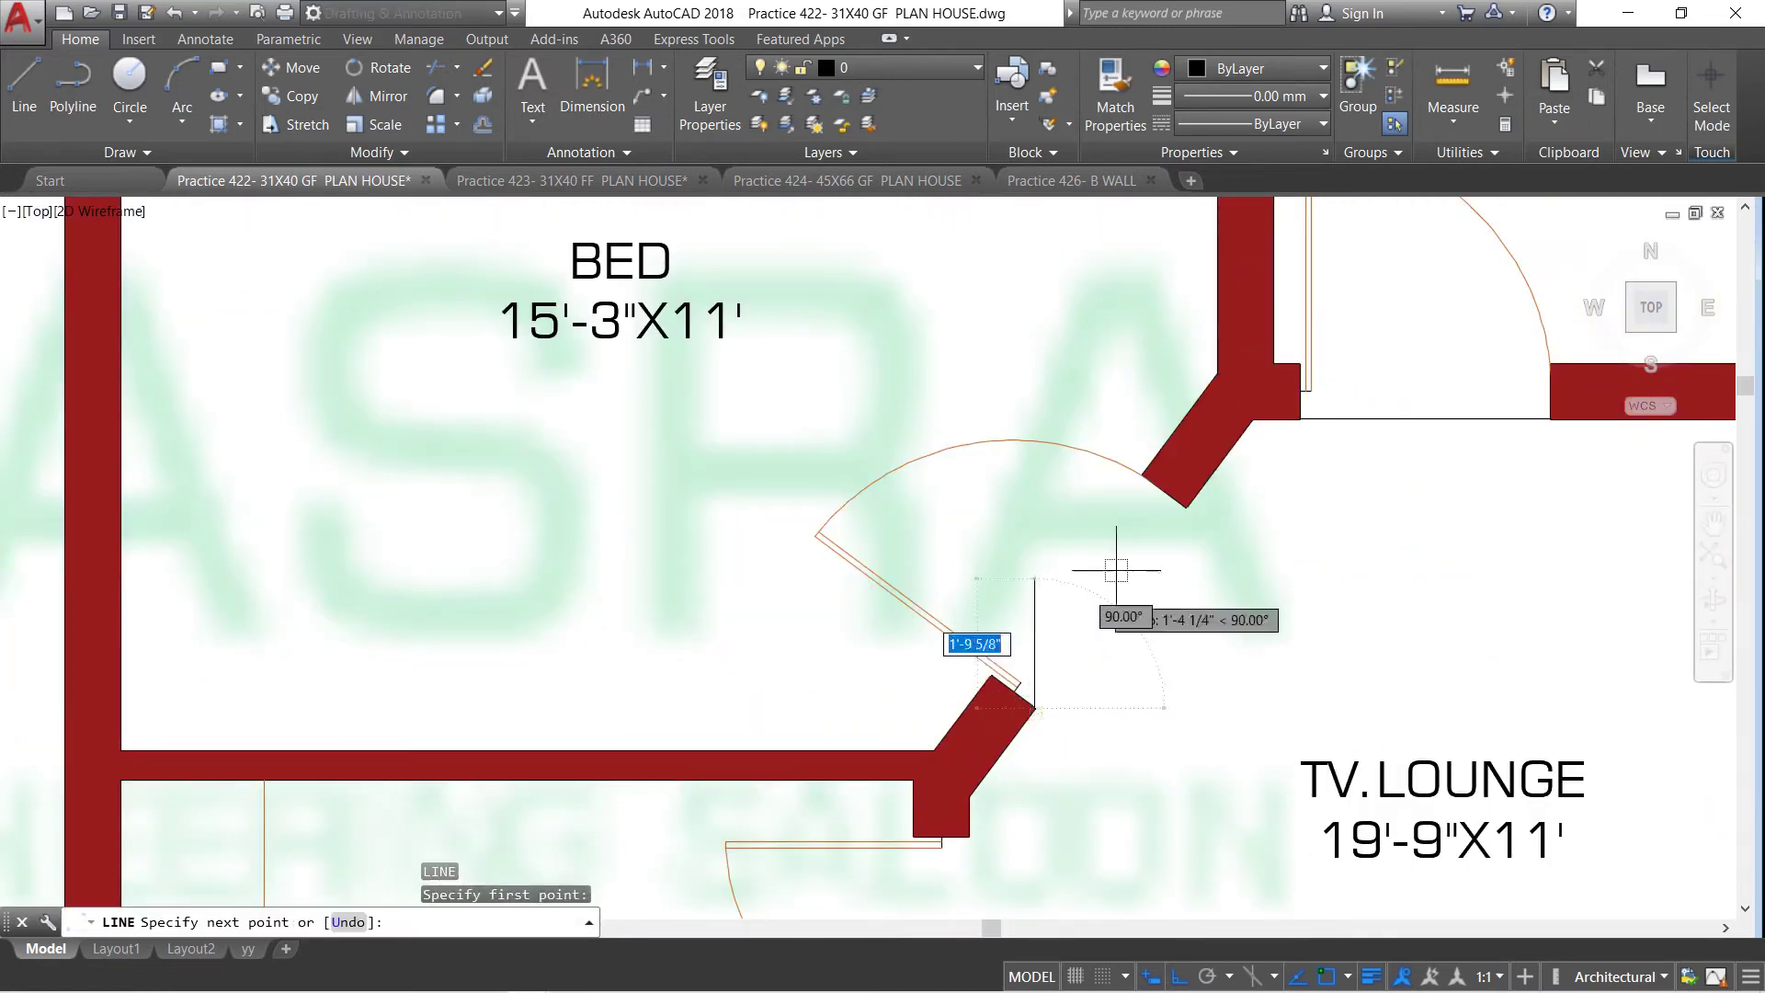
pyautogui.click(1186, 507)
pyautogui.press('Return')
pyautogui.scroll(-4, 935, 380)
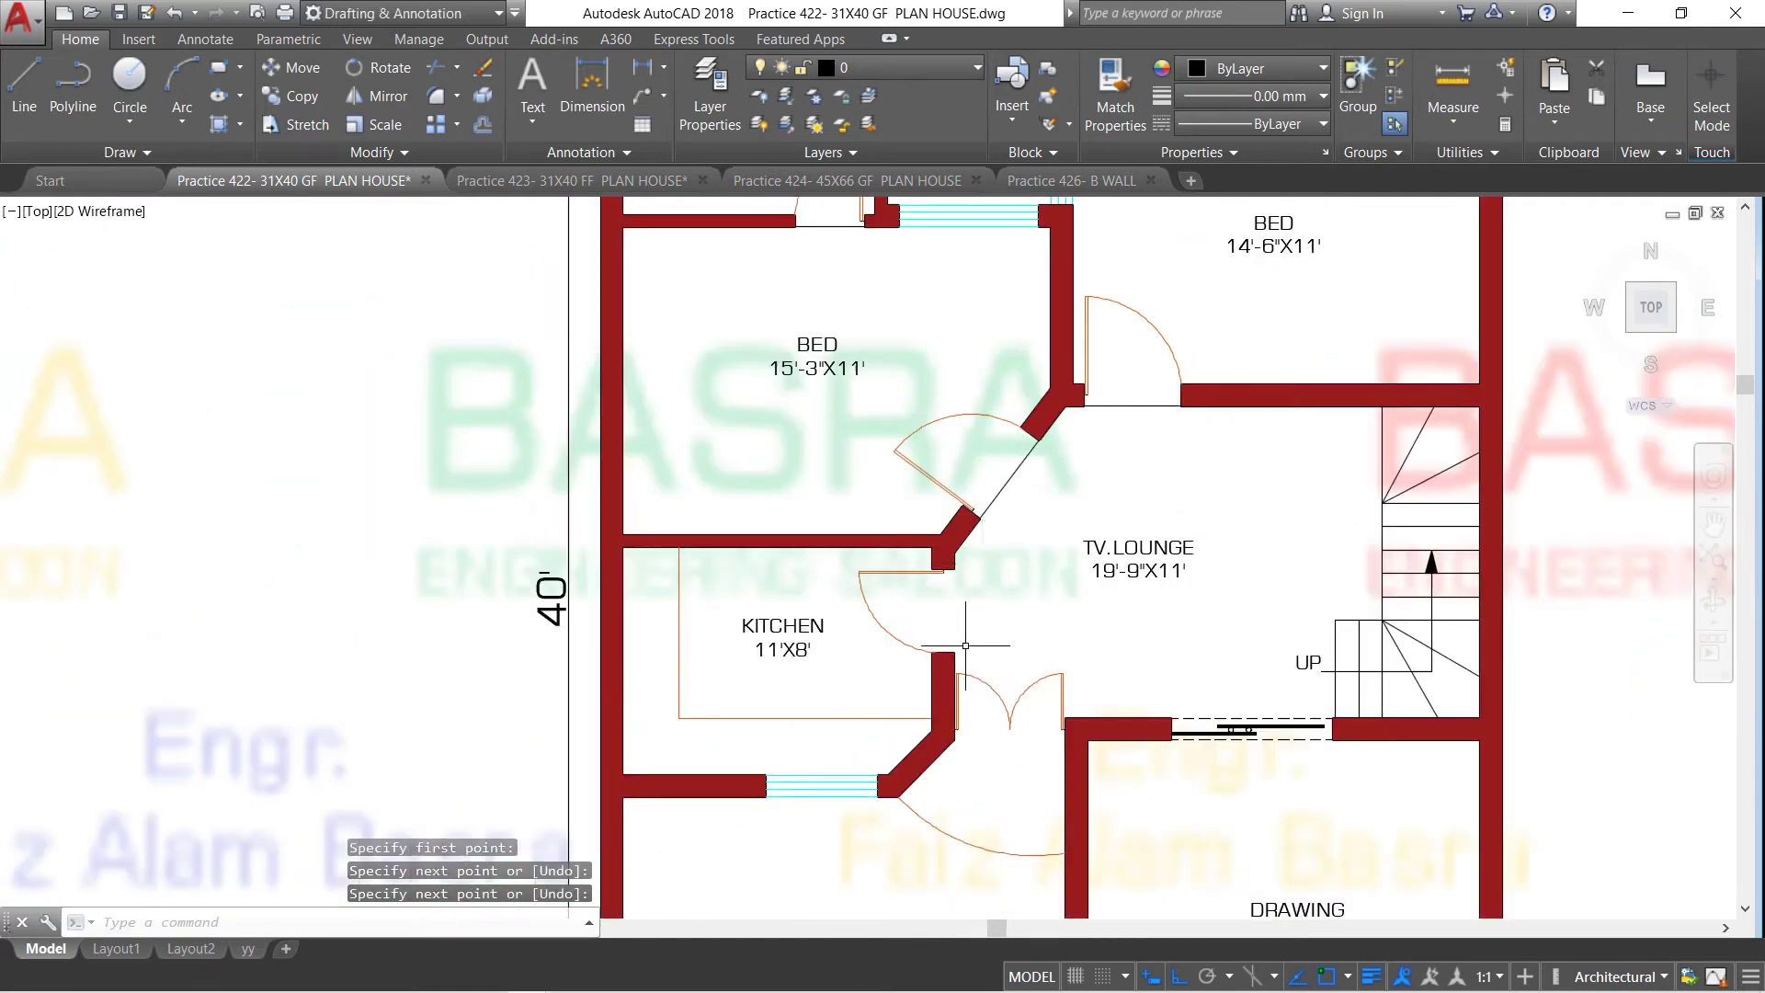
pyautogui.scroll(3, 966, 646)
pyautogui.press('Return')
pyautogui.click(929, 655)
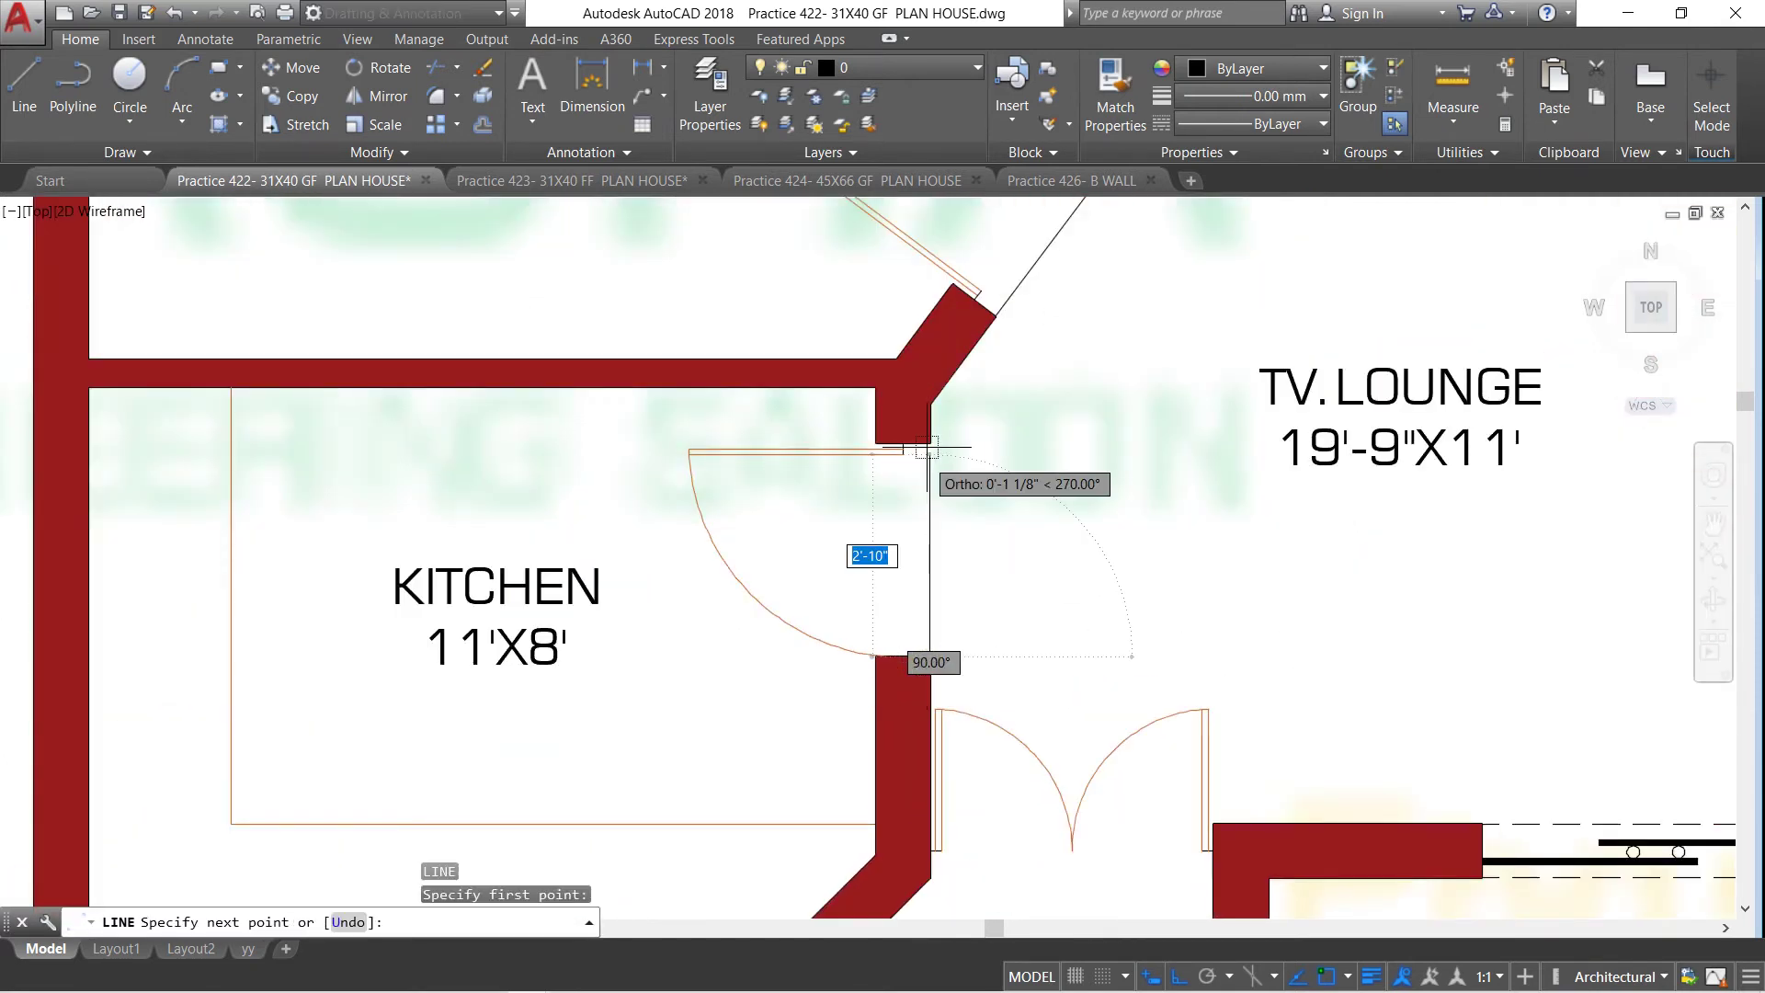
pyautogui.click(927, 446)
pyautogui.scroll(-2, 927, 446)
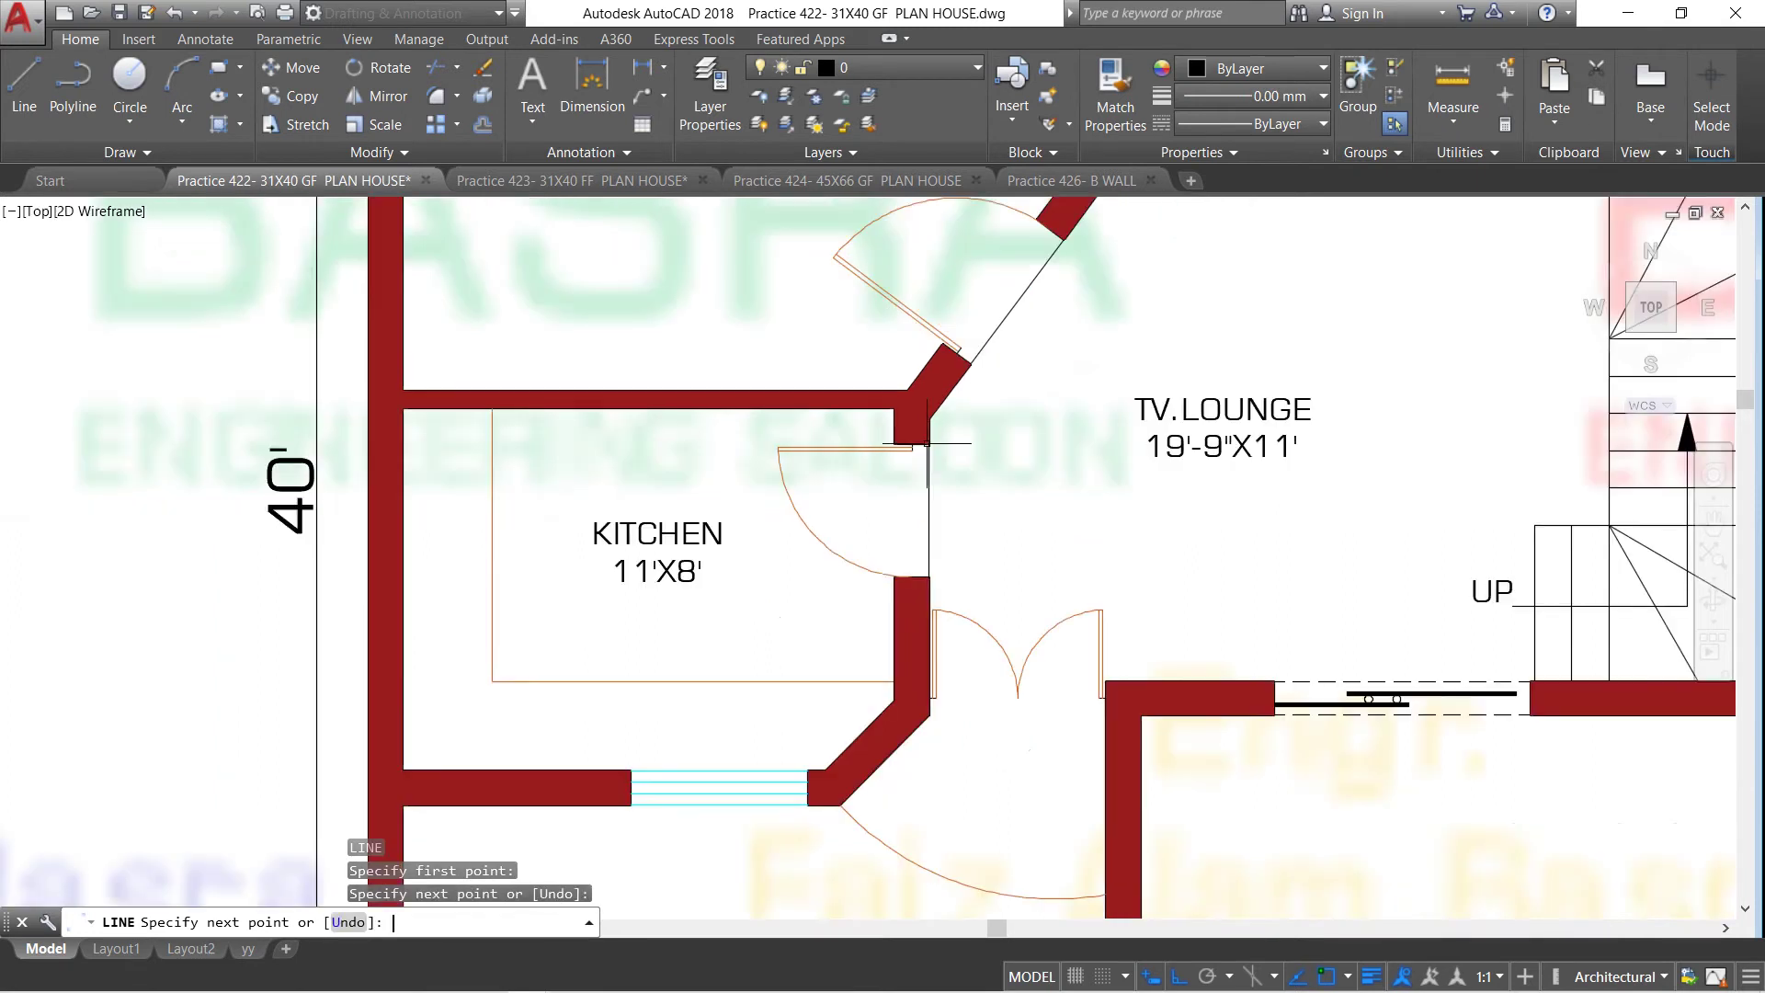
pyautogui.press('Return')
pyautogui.scroll(-3, 947, 524)
pyautogui.scroll(-2, 966, 601)
pyautogui.scroll(4, 957, 565)
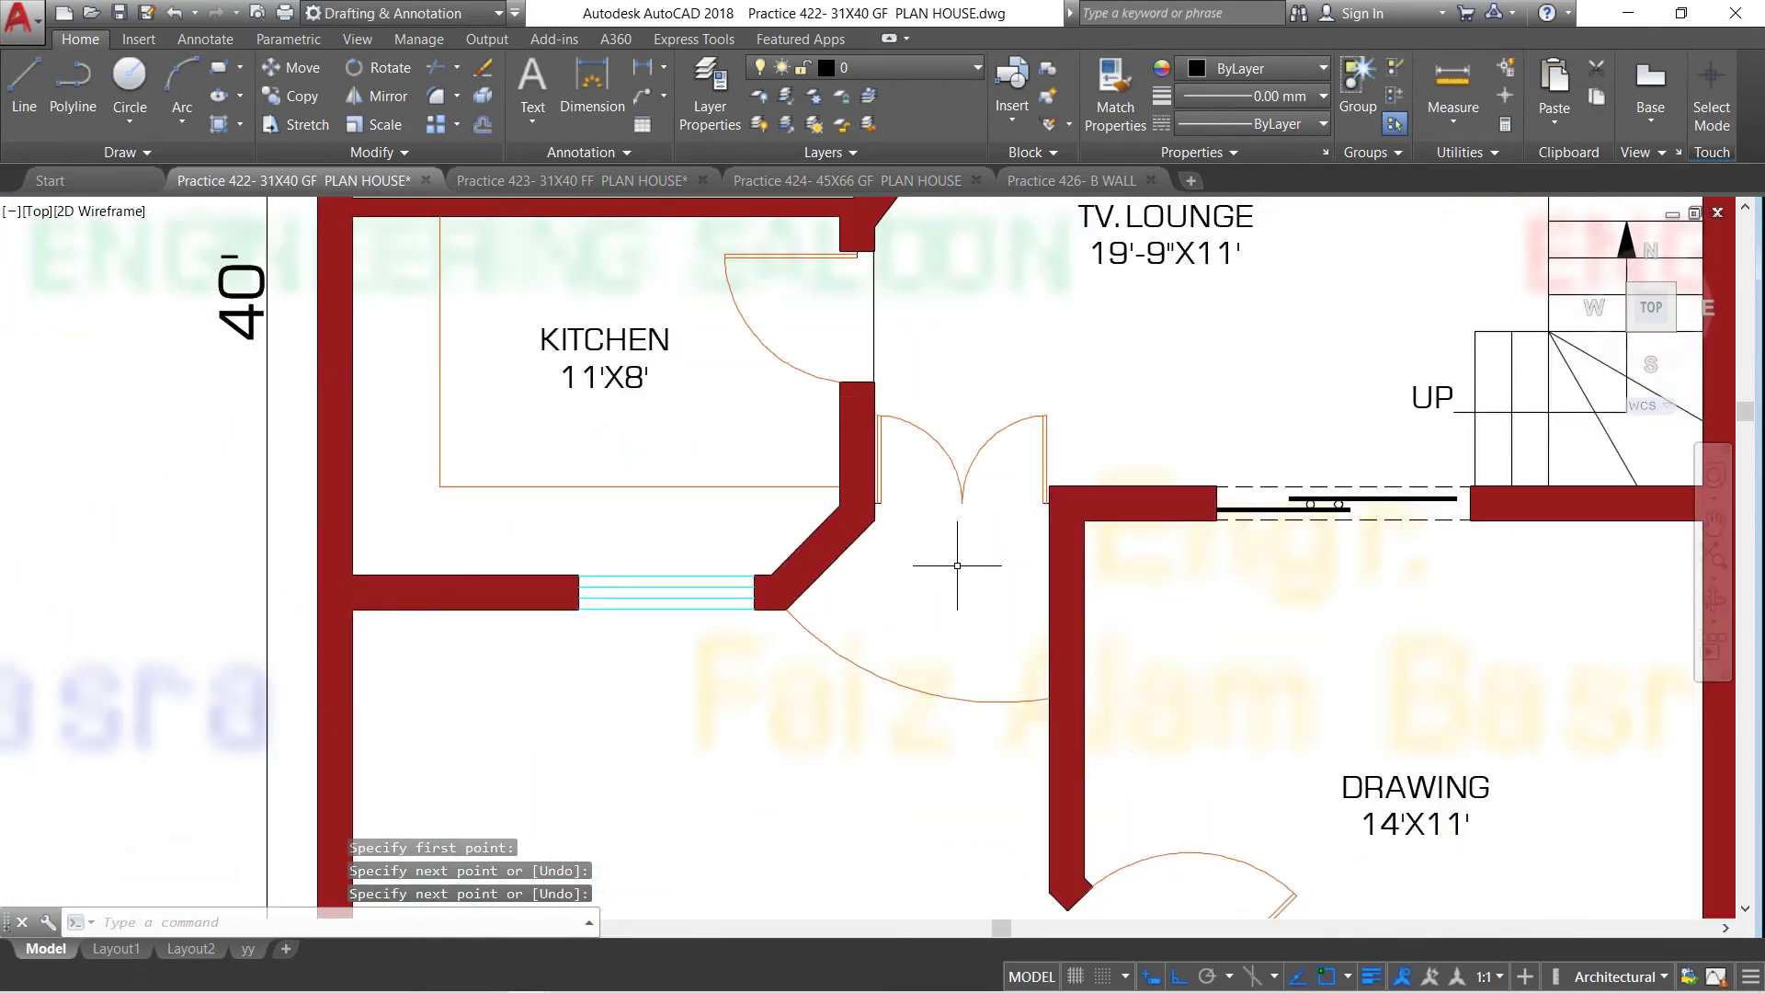
pyautogui.scroll(-2, 947, 559)
pyautogui.scroll(-2, 940, 579)
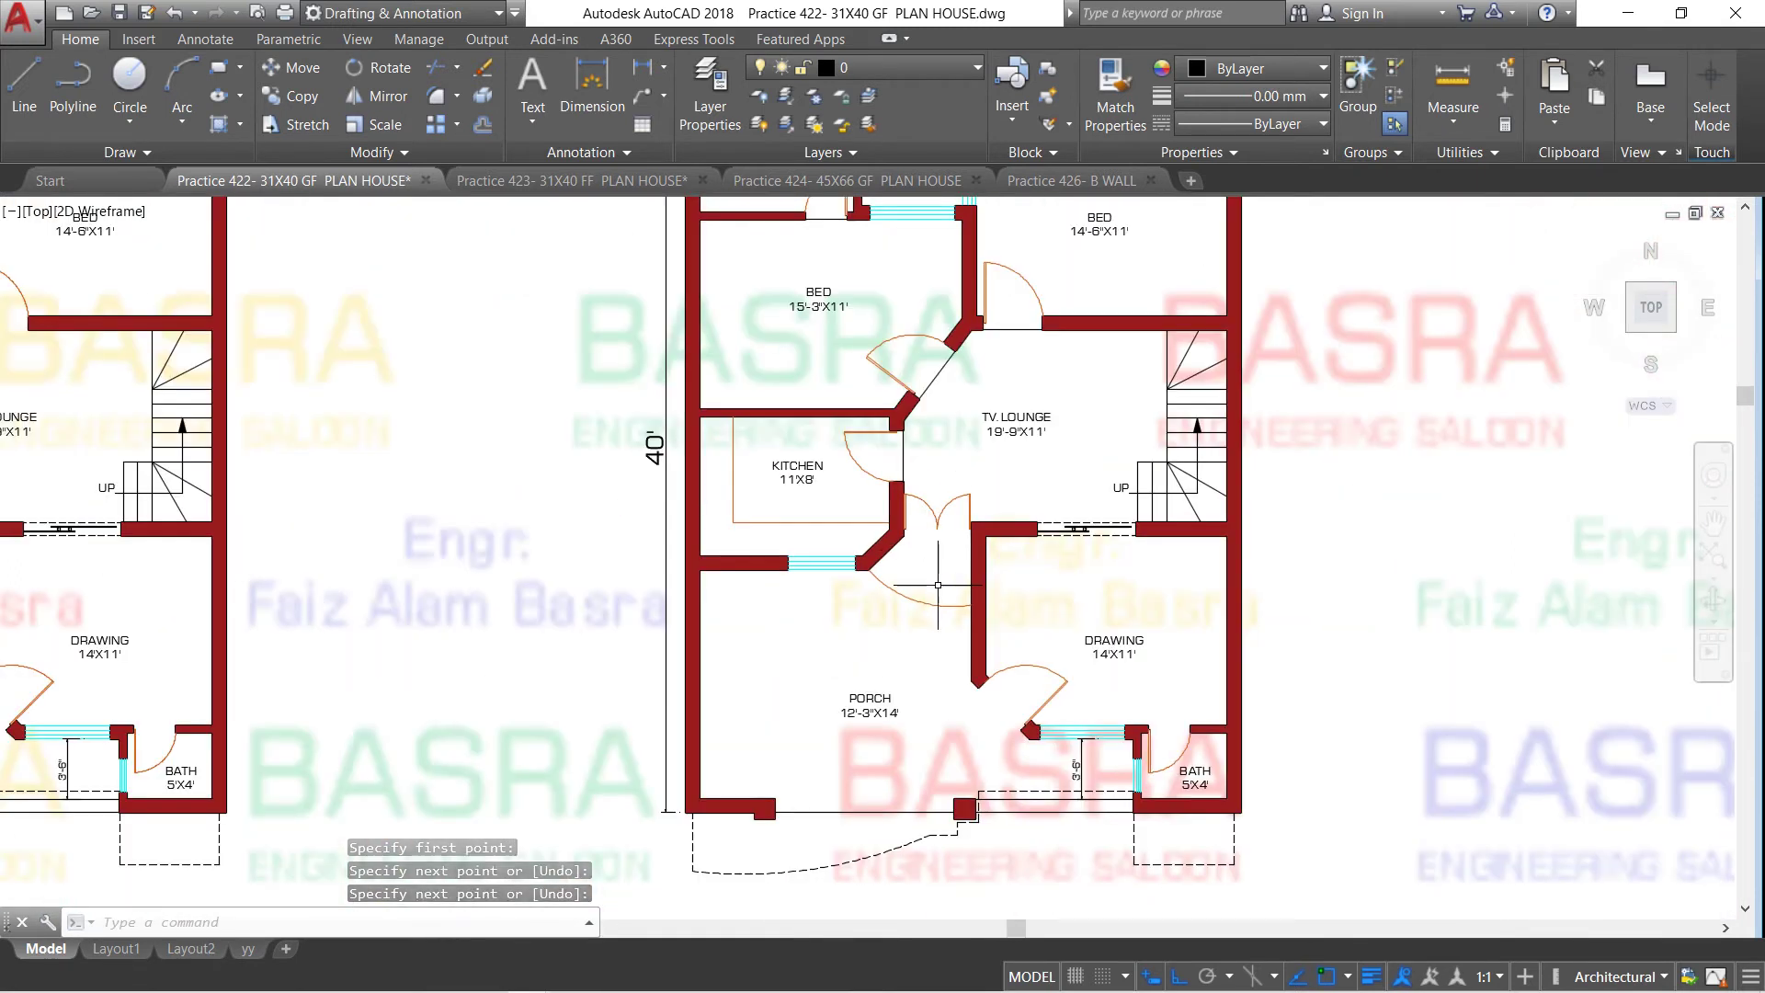
pyautogui.scroll(4, 969, 765)
# Draw a line across the drawing room door opening
pyautogui.press('space')
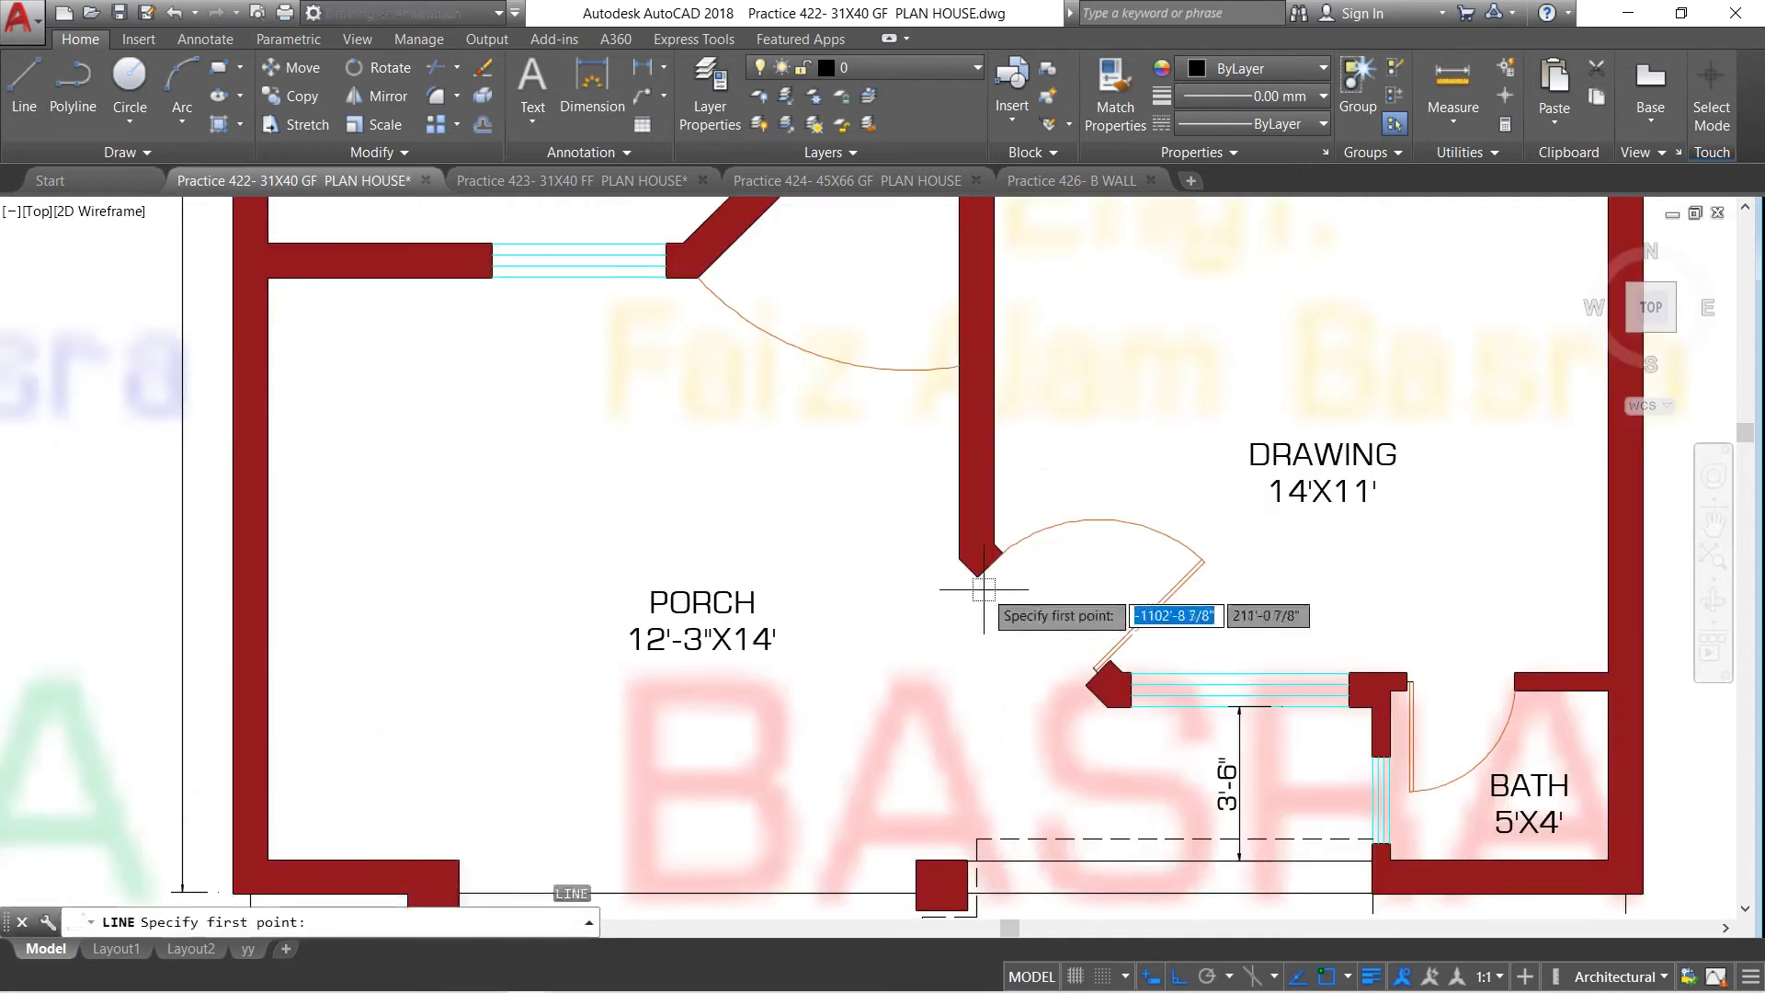
pyautogui.click(979, 576)
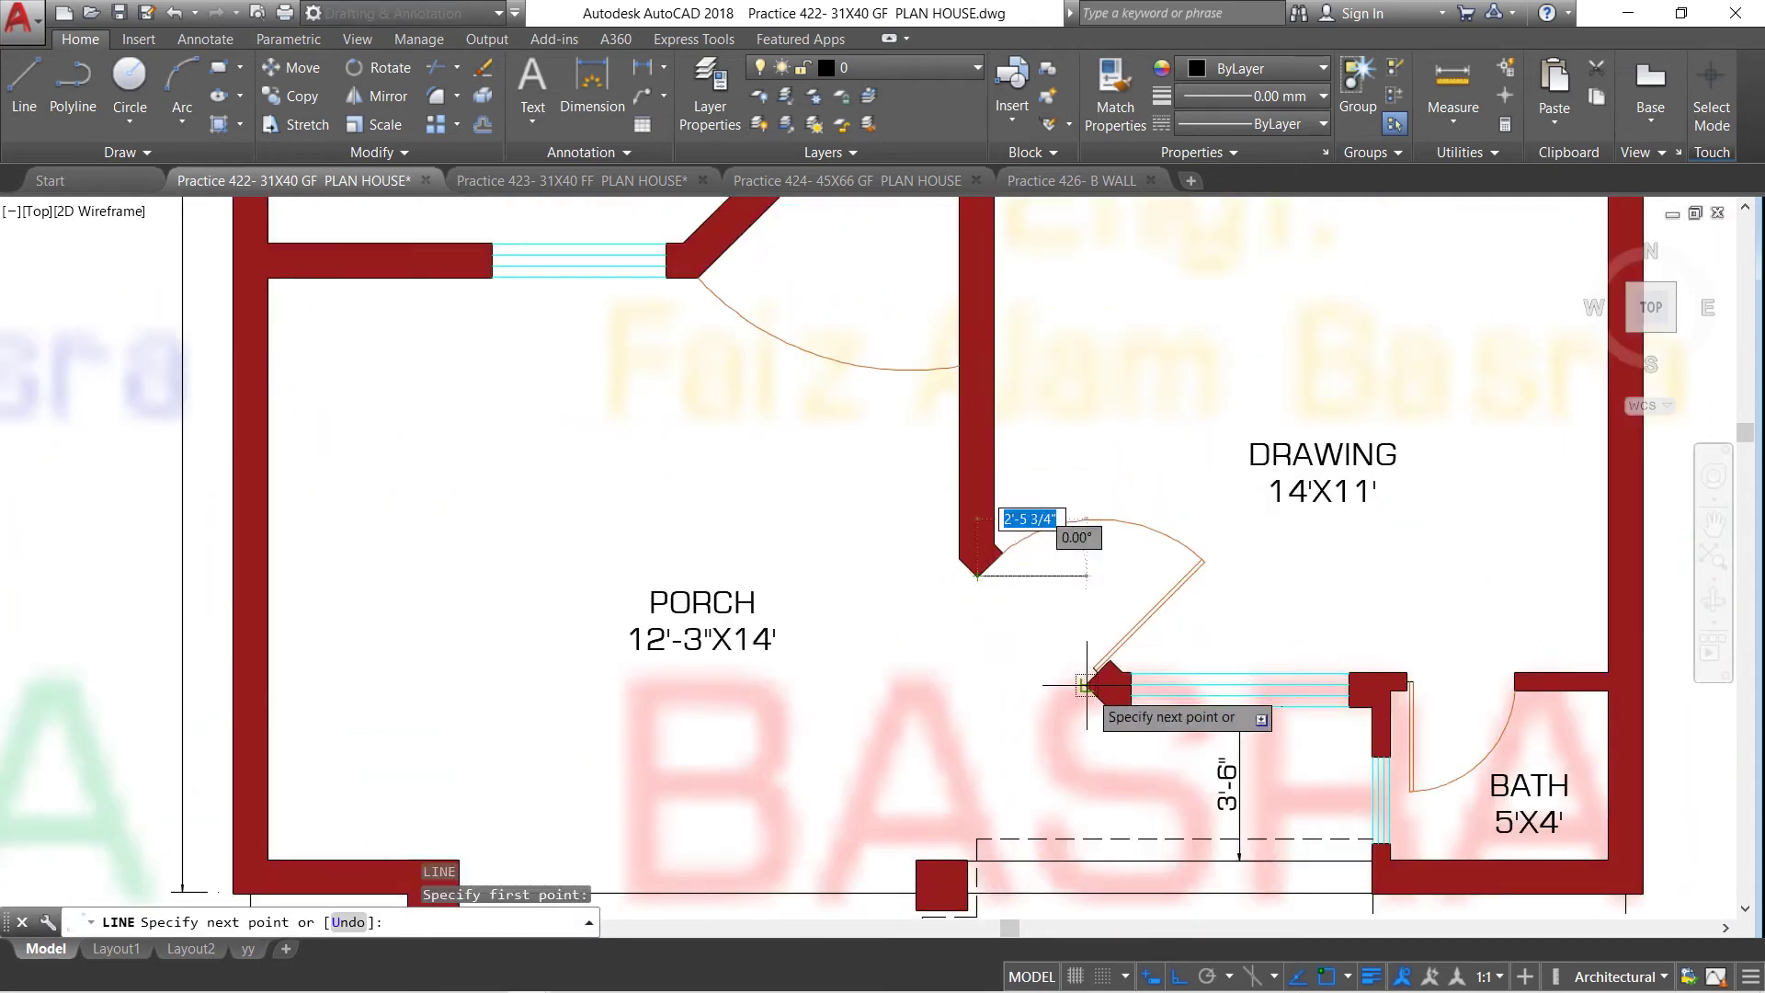
pyautogui.click(1086, 685)
pyautogui.press('space')
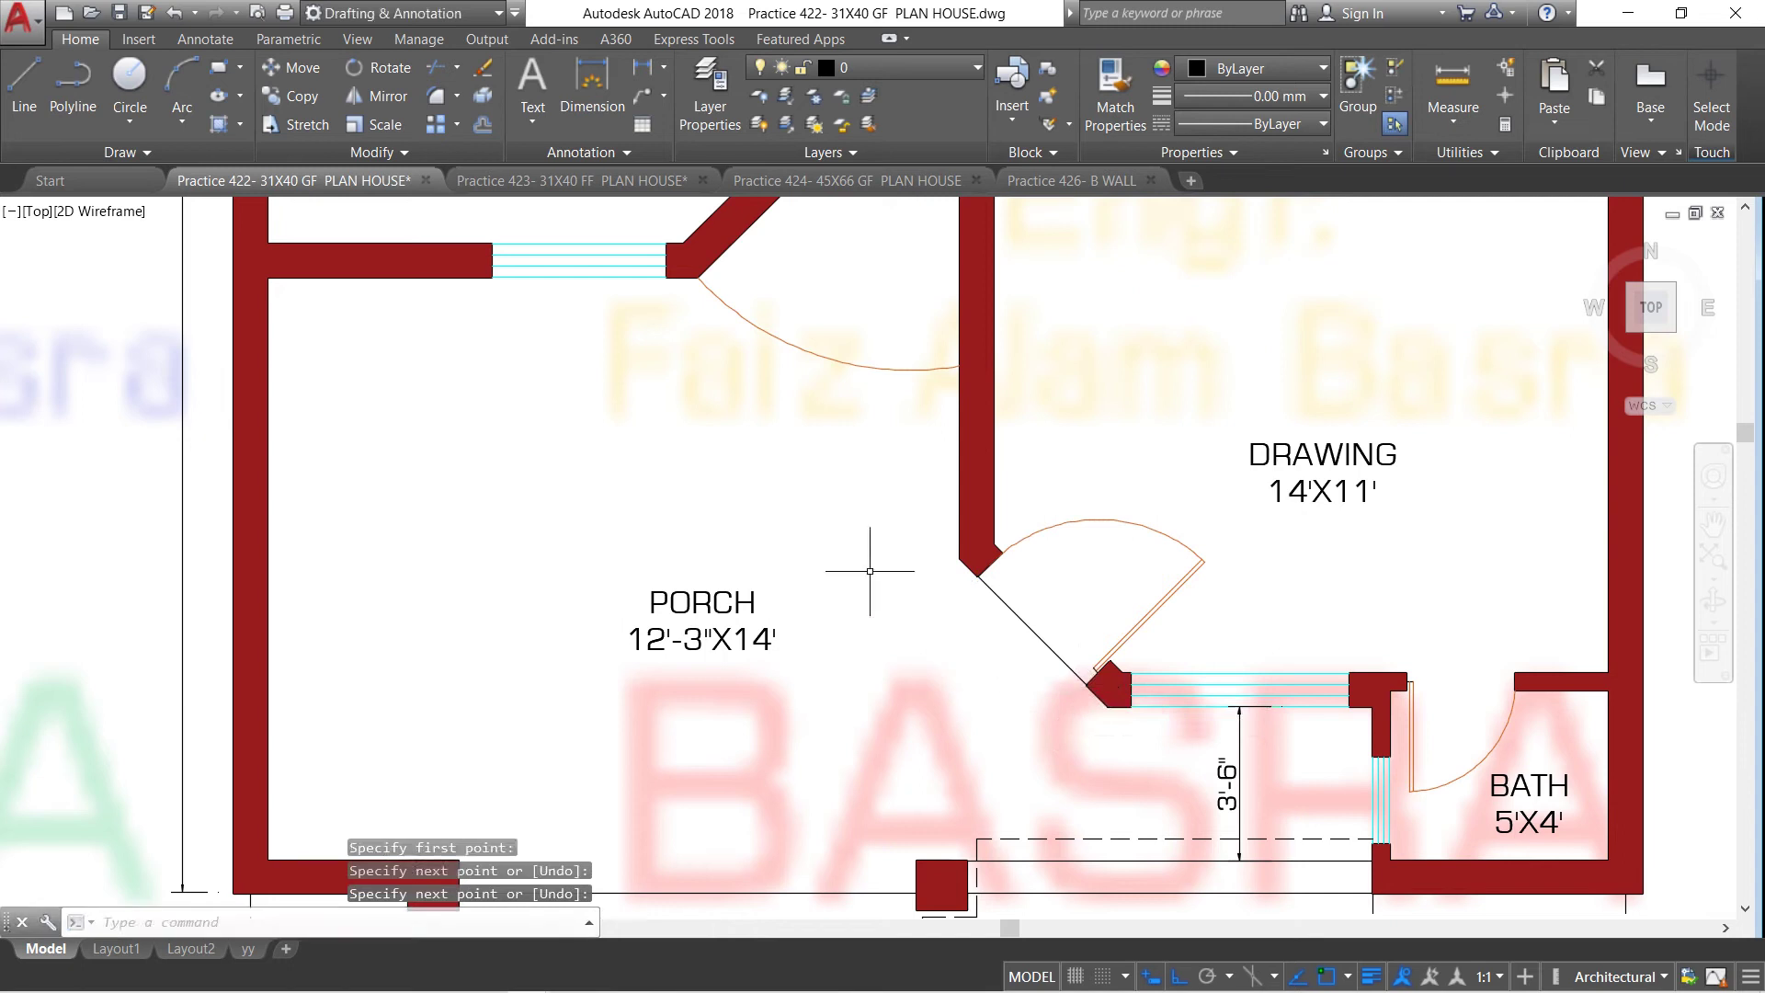
pyautogui.scroll(-2, 835, 528)
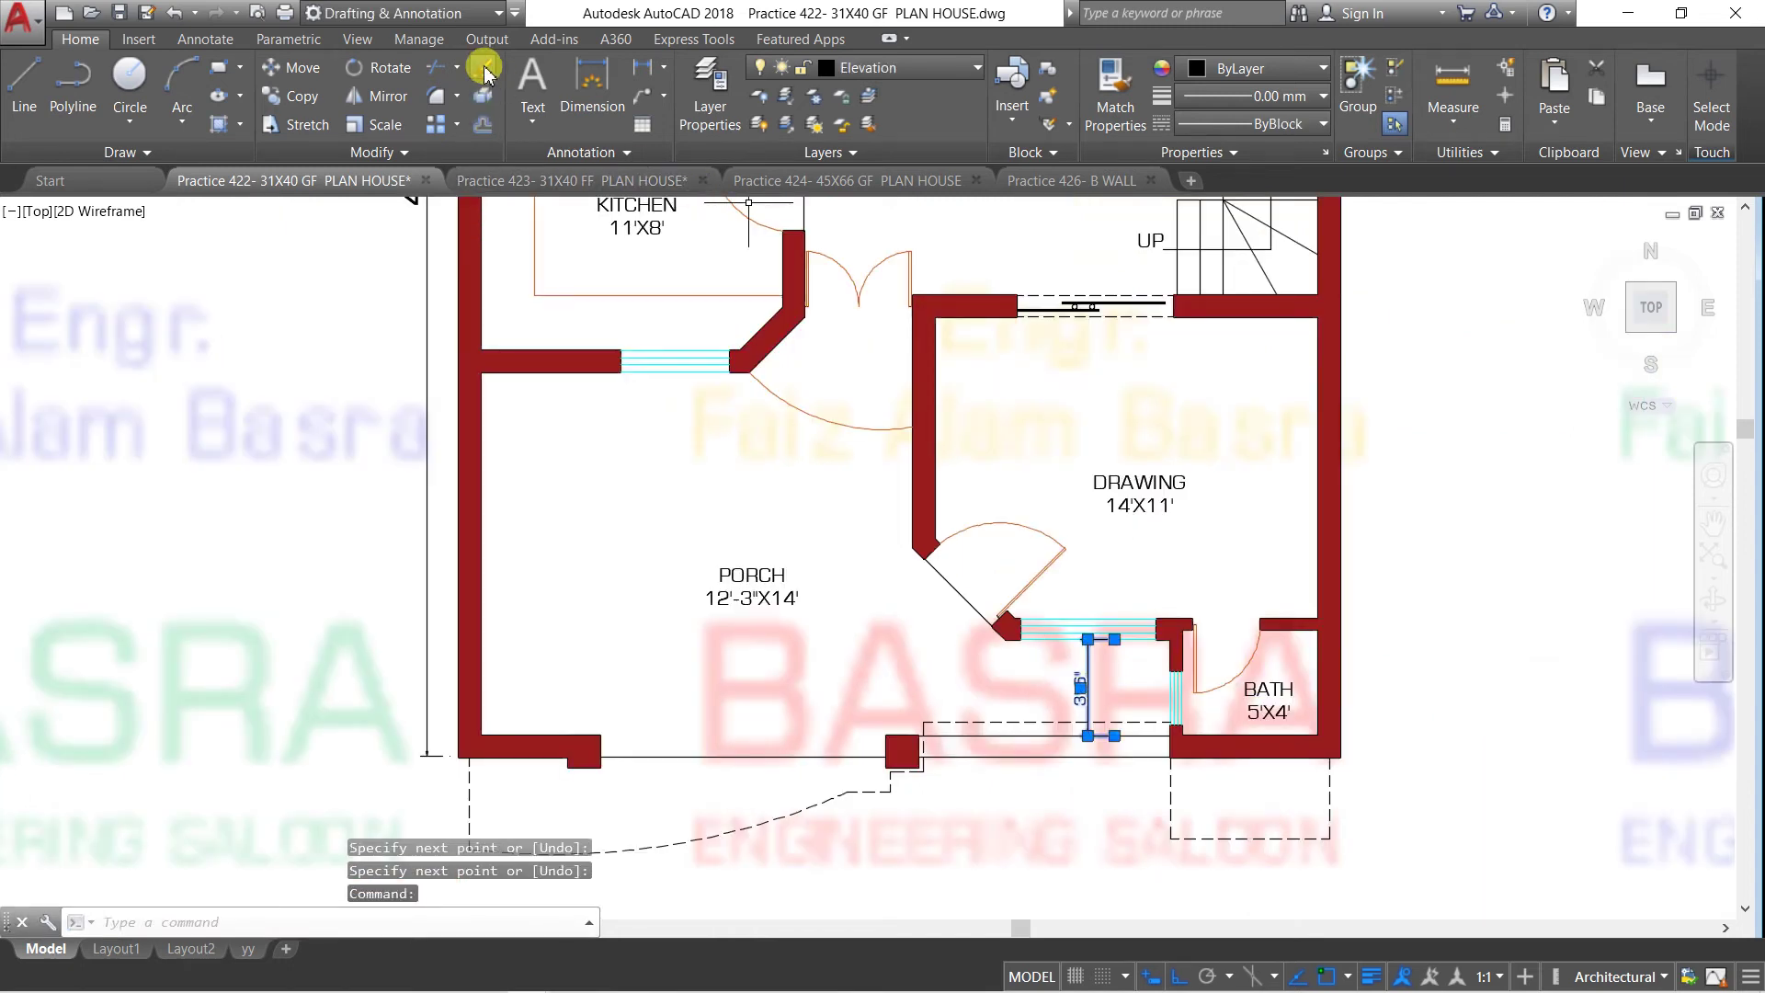
# Erase the 3'-6" dimension near the lower bath
pyautogui.press('Delete')
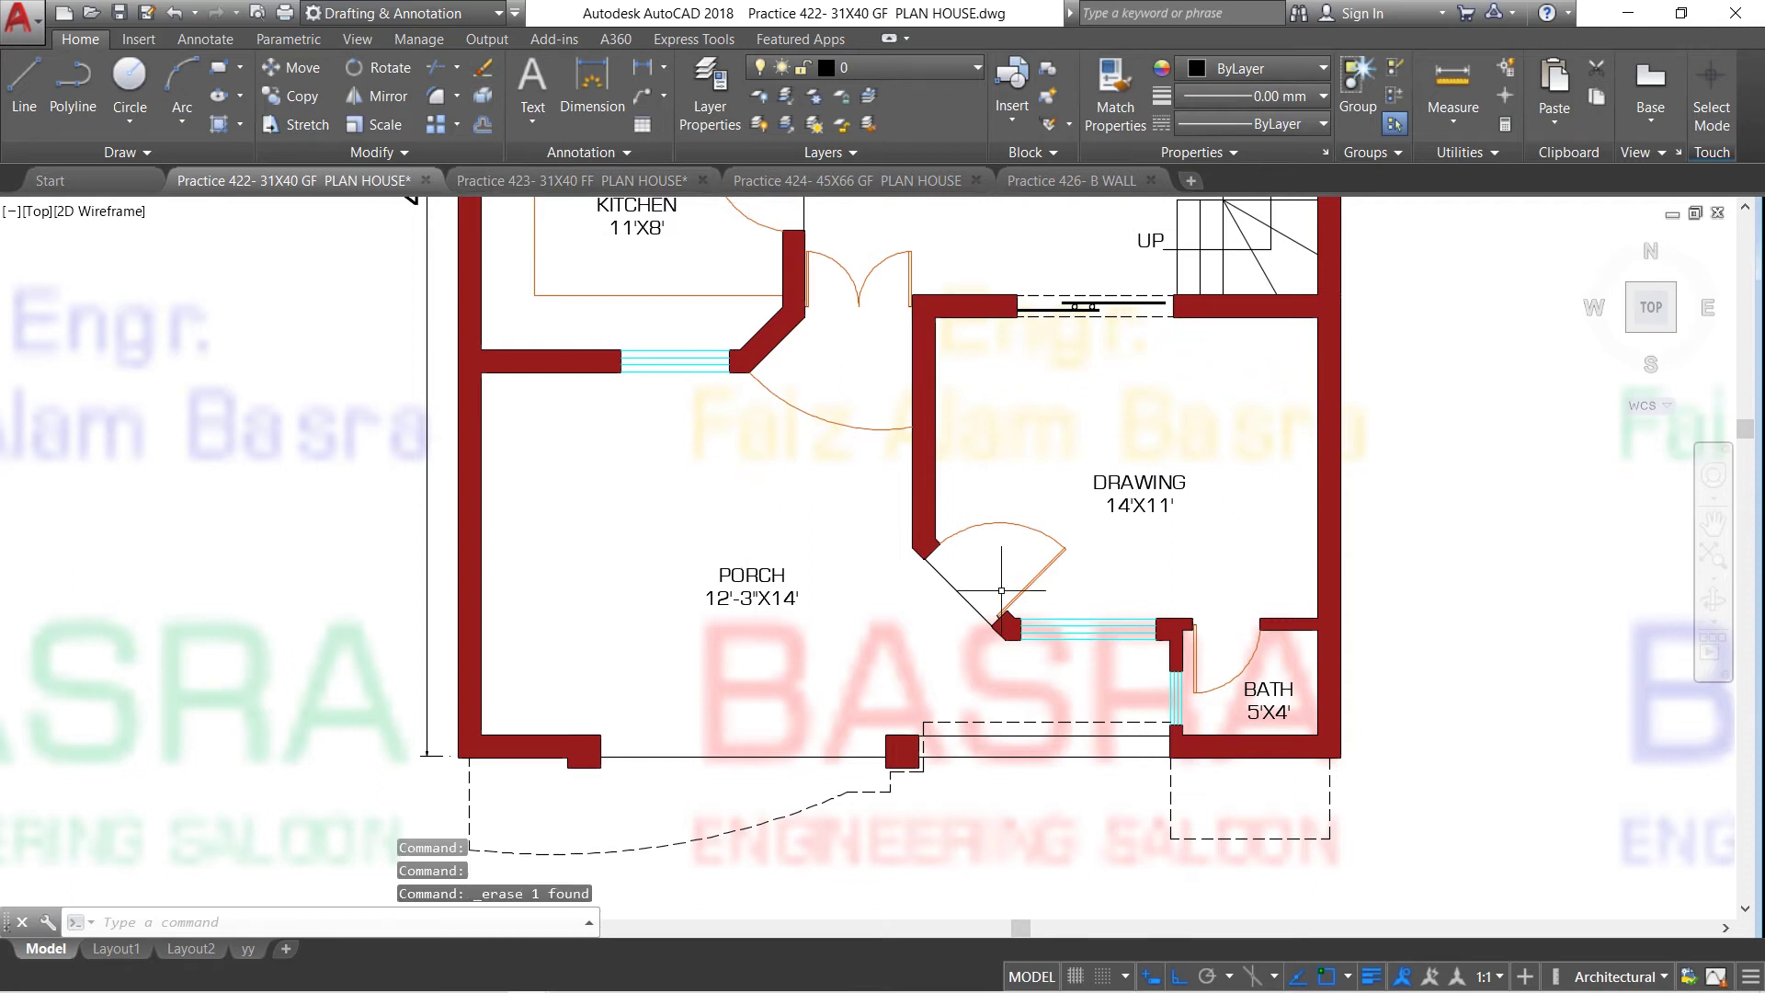
pyautogui.write('e')
pyautogui.press('space')
pyautogui.scroll(2, 1188, 619)
pyautogui.scroll(2, 1200, 621)
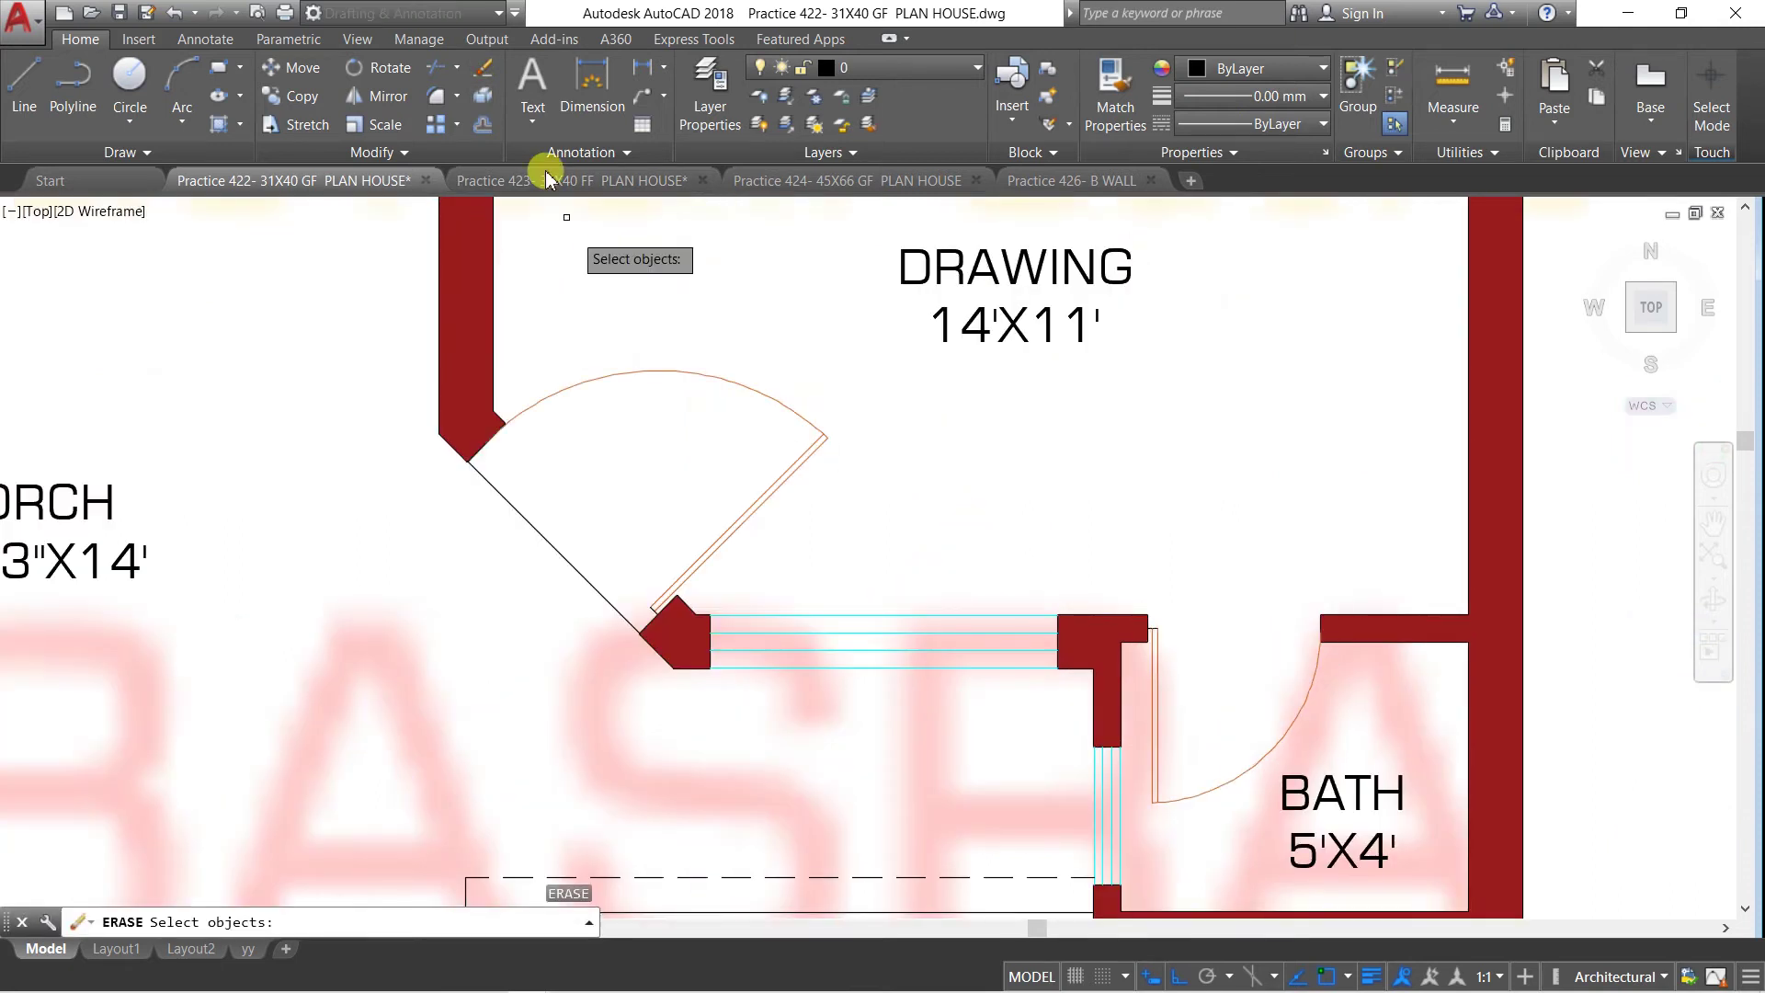
# Draw a line closing the bath door opening at its top wall
pyautogui.click(24, 92)
pyautogui.click(1149, 619)
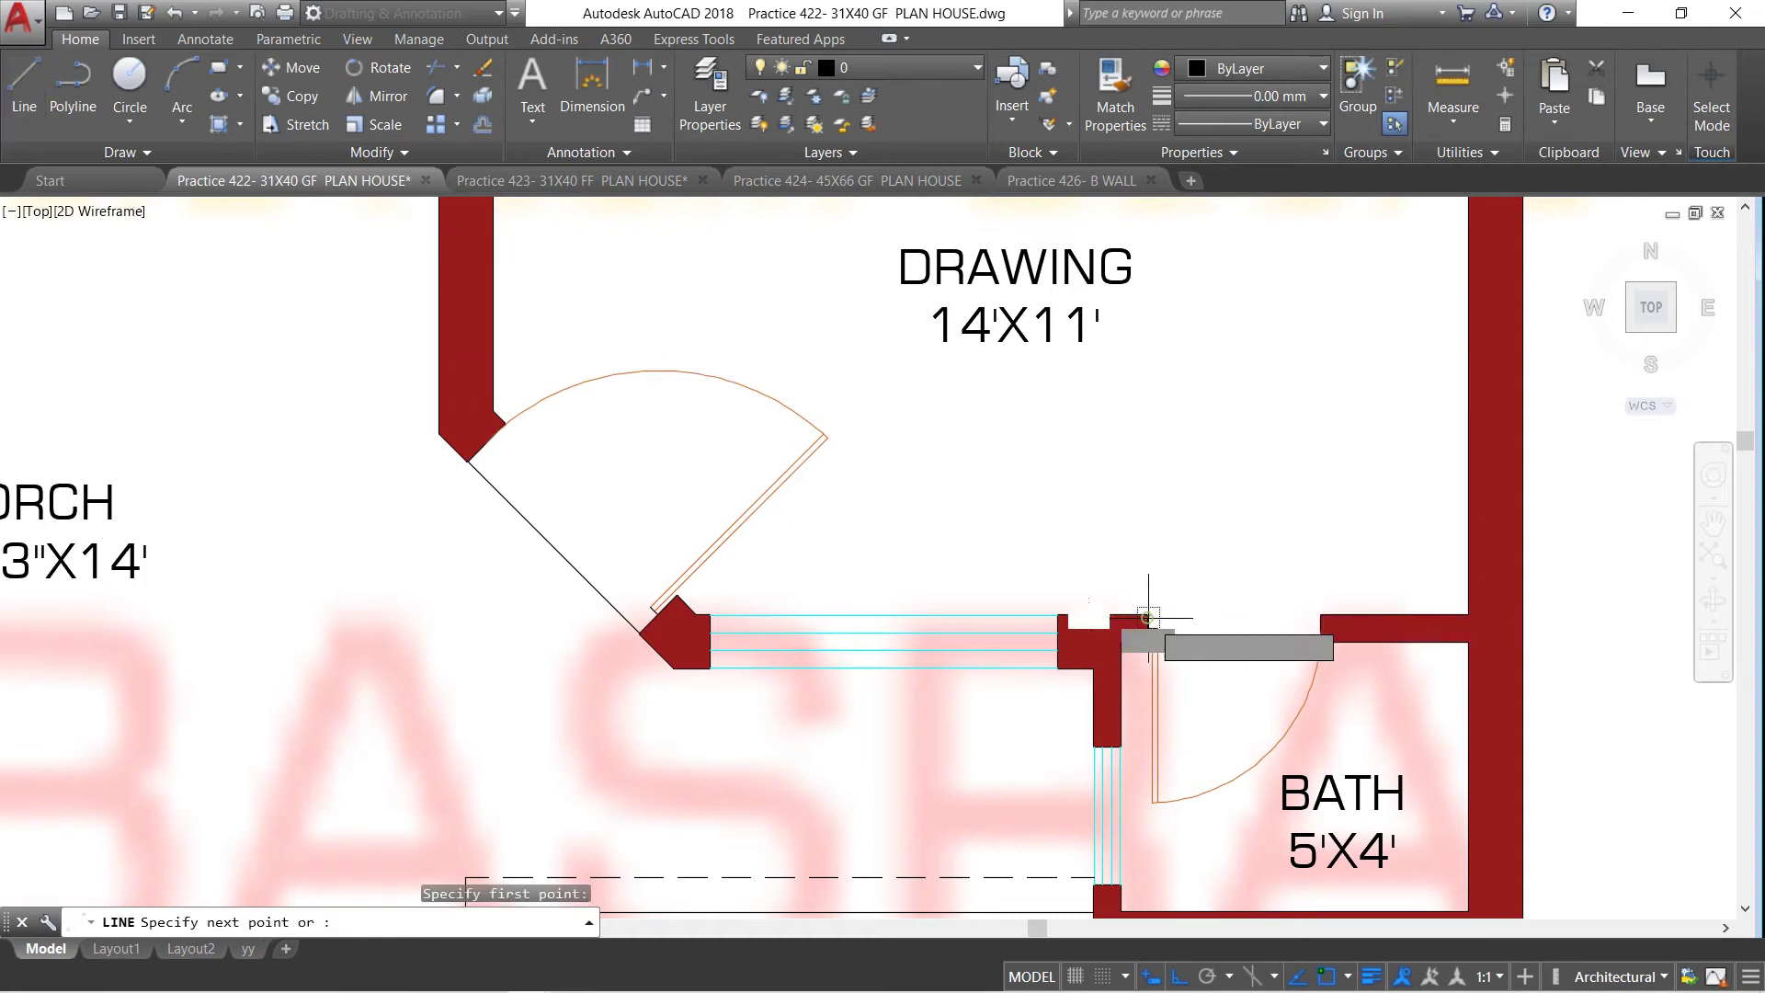
pyautogui.click(1322, 617)
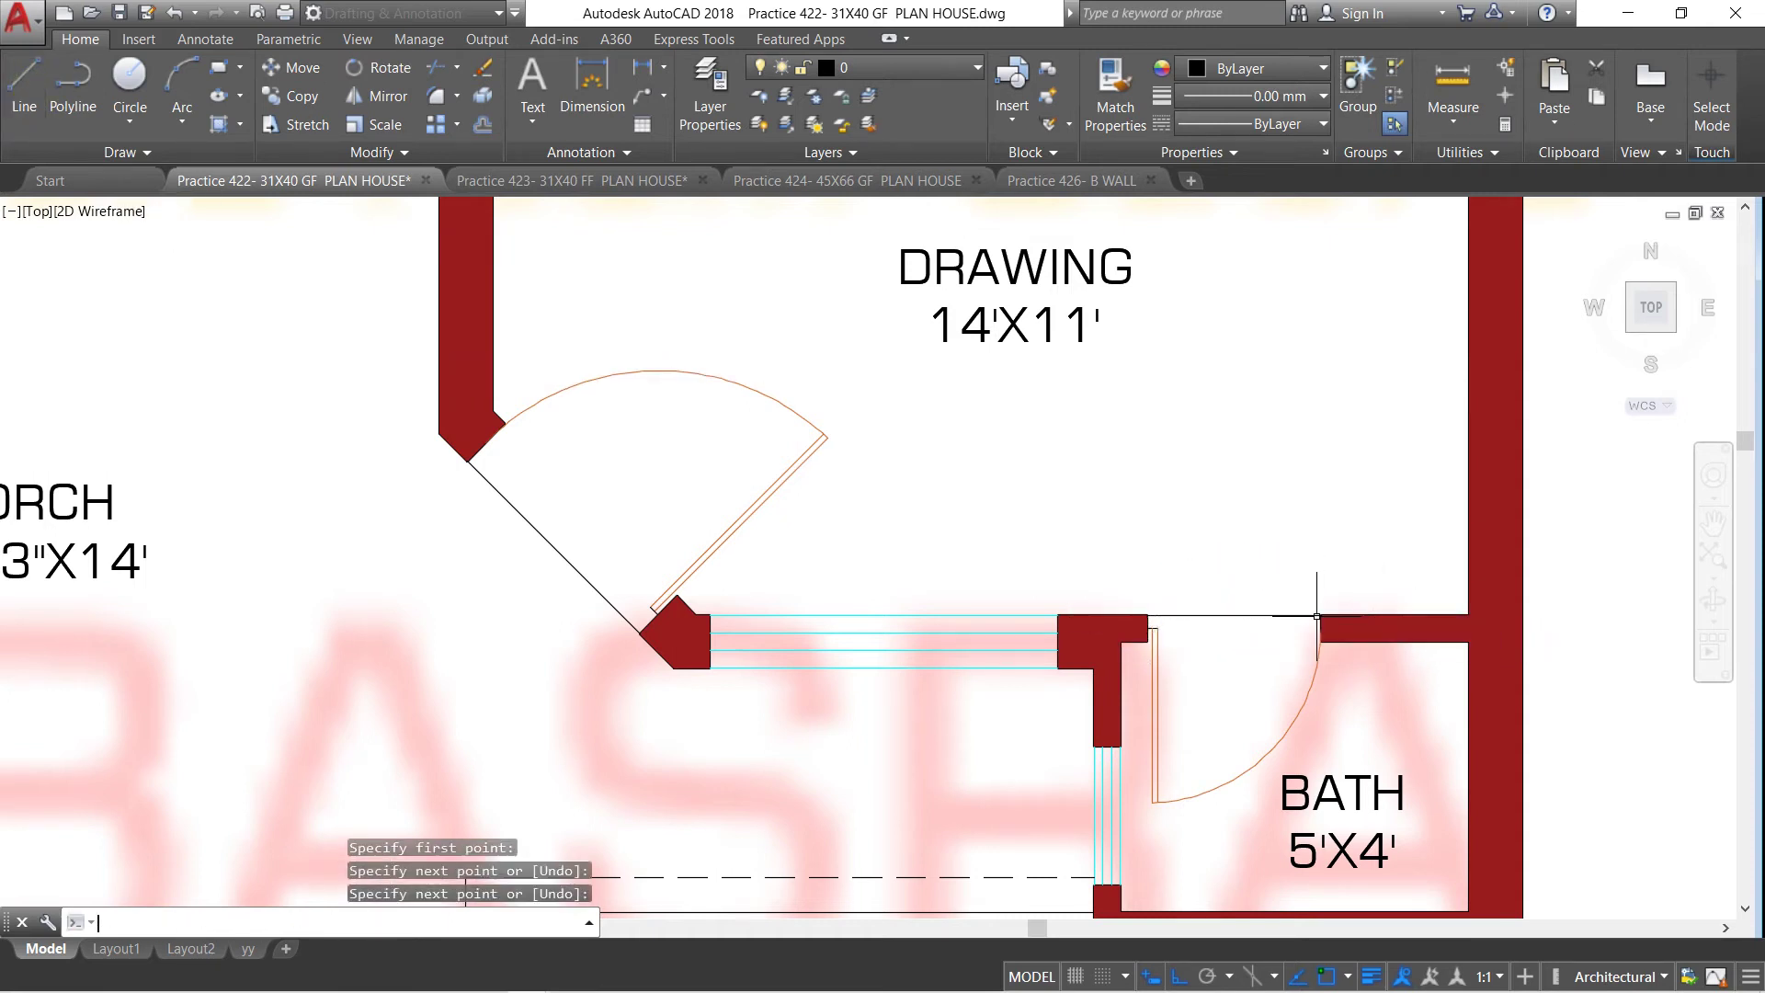
pyautogui.press('Return')
pyautogui.scroll(-5, 886, 591)
pyautogui.scroll(-4, 972, 686)
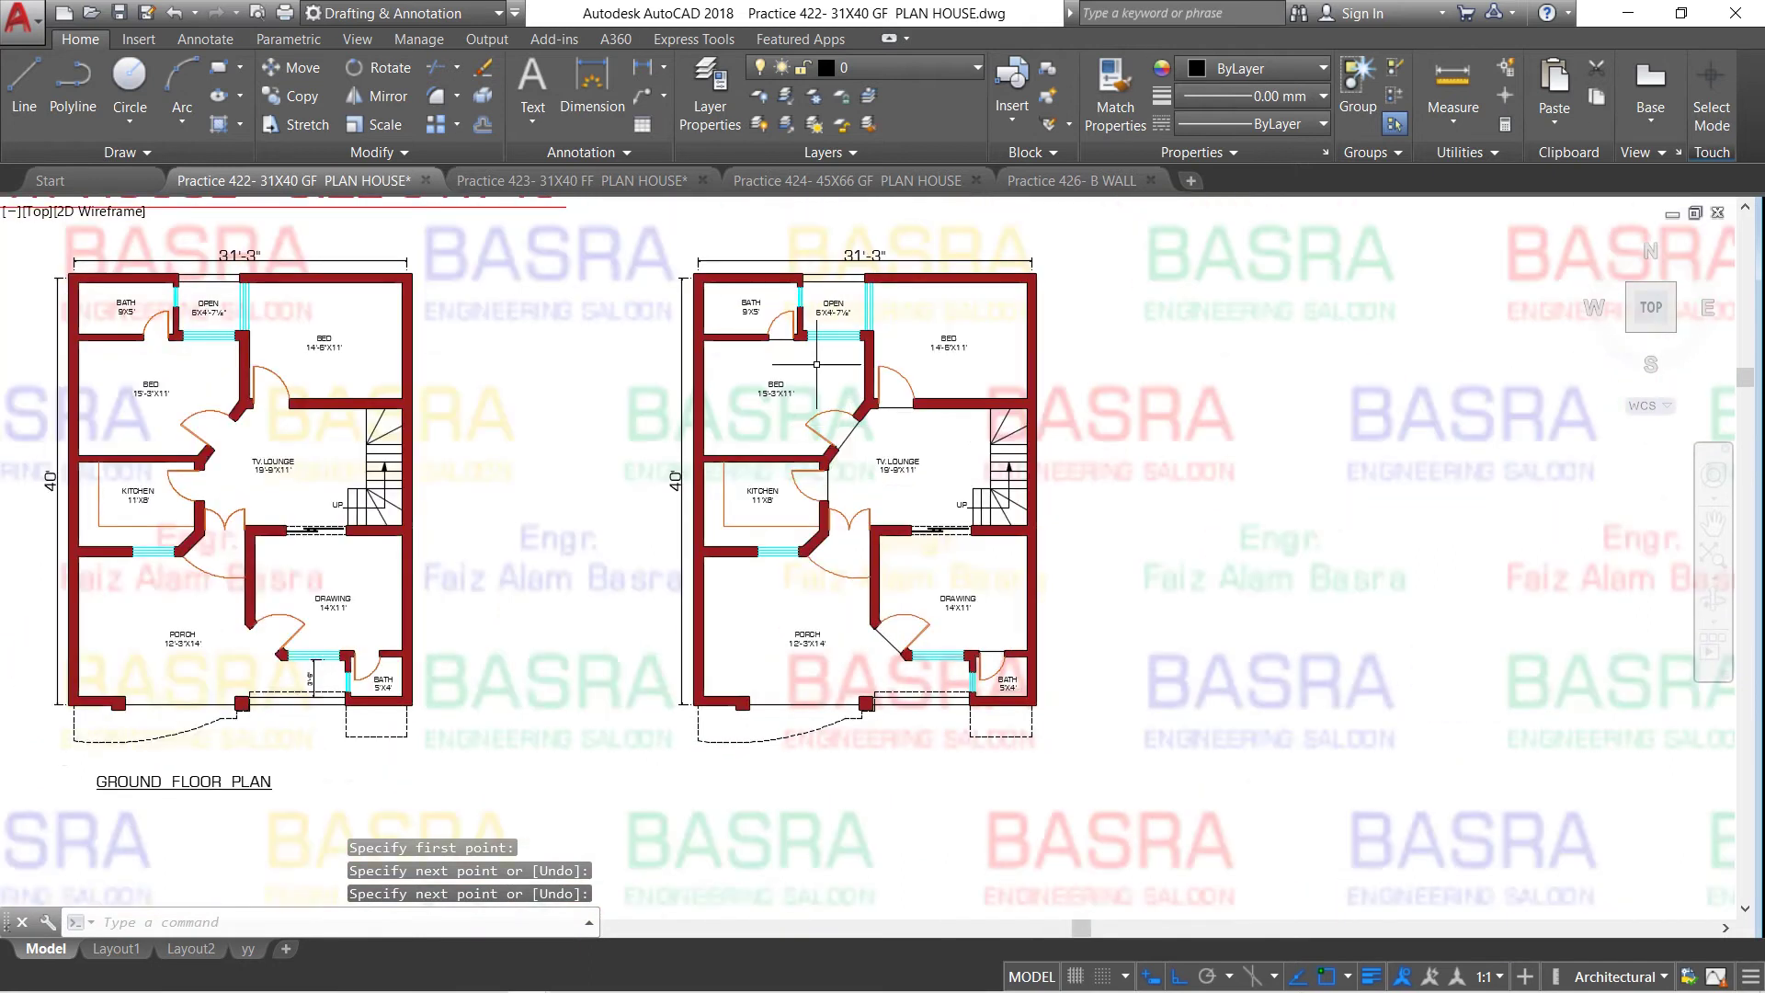
pyautogui.scroll(2, 817, 329)
pyautogui.scroll(2, 817, 329)
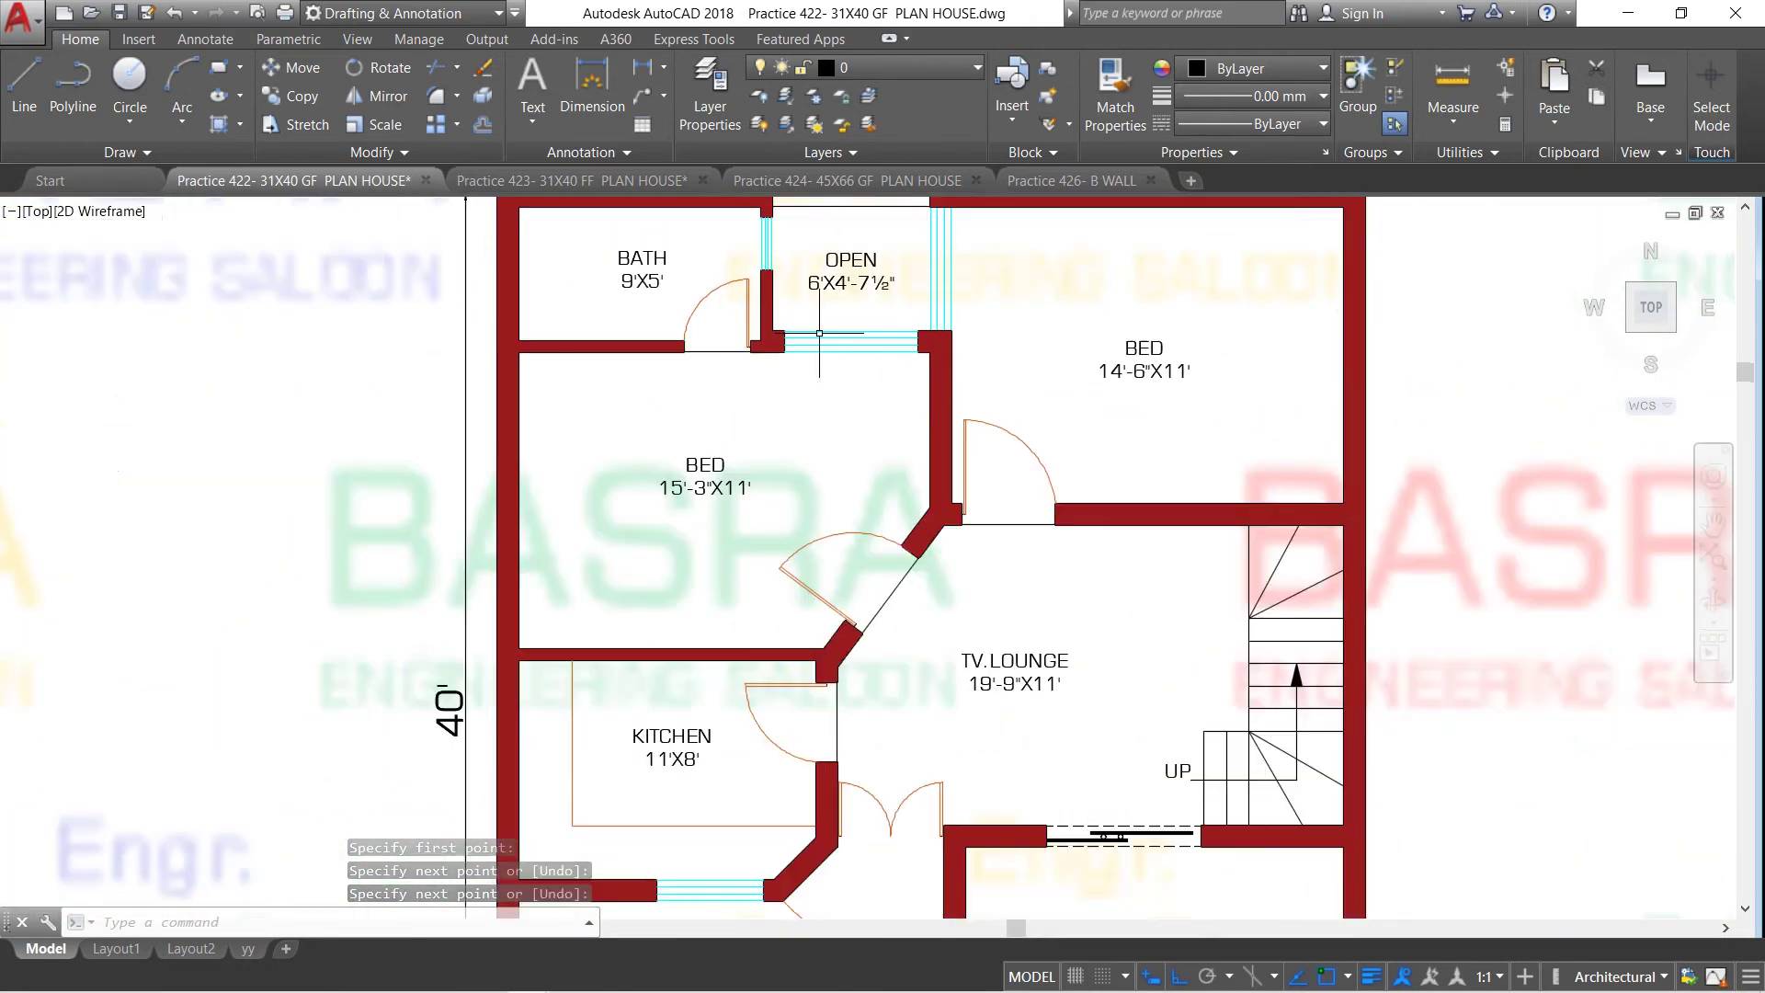
pyautogui.scroll(-3, 689, 322)
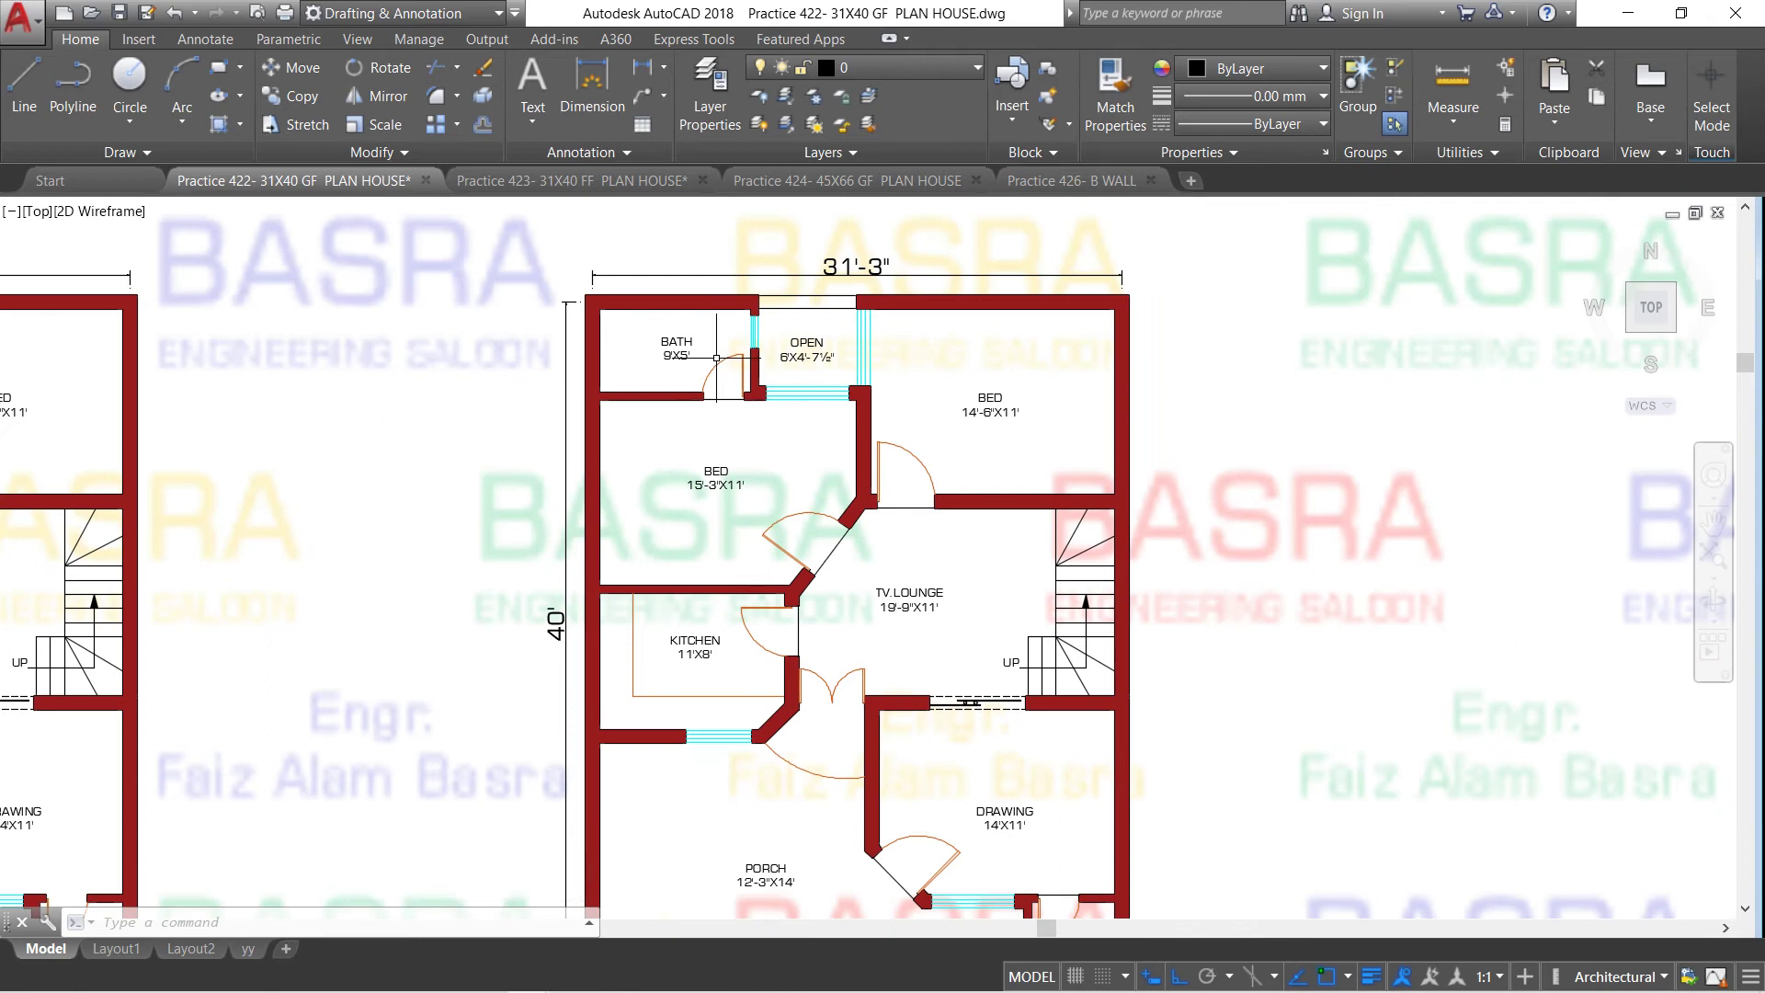
pyautogui.scroll(2, 689, 322)
pyautogui.scroll(3, 690, 322)
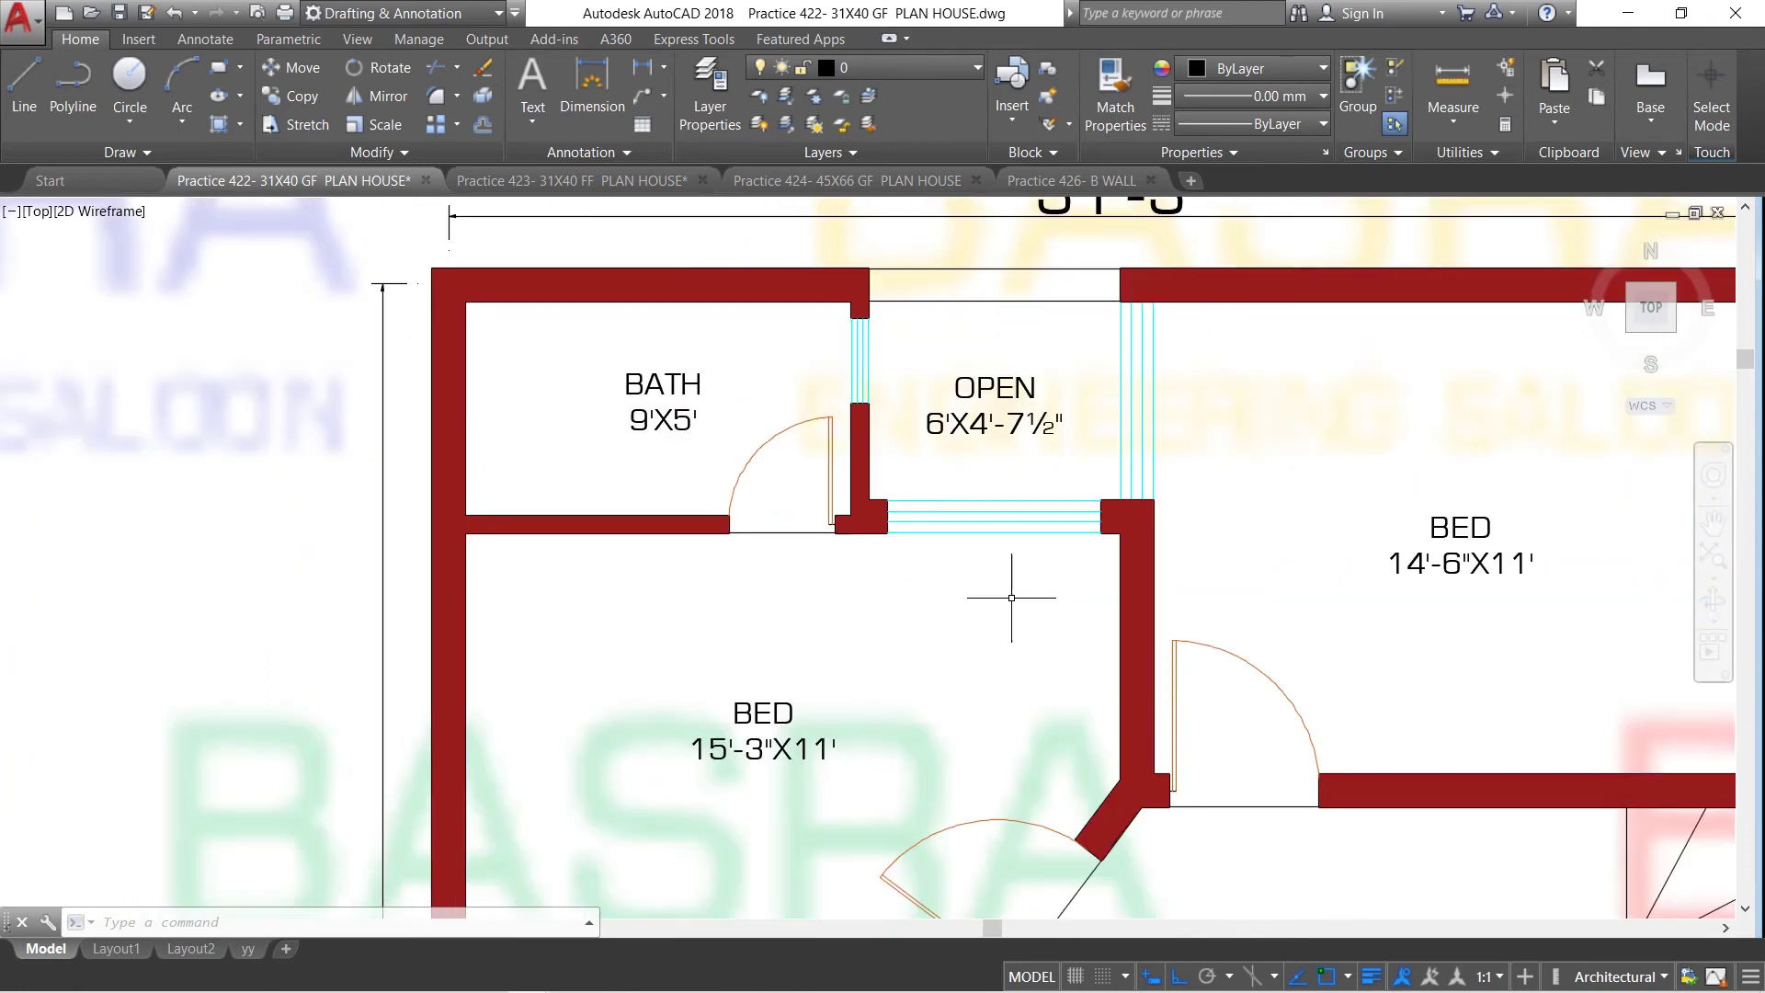
pyautogui.scroll(-2, 641, 514)
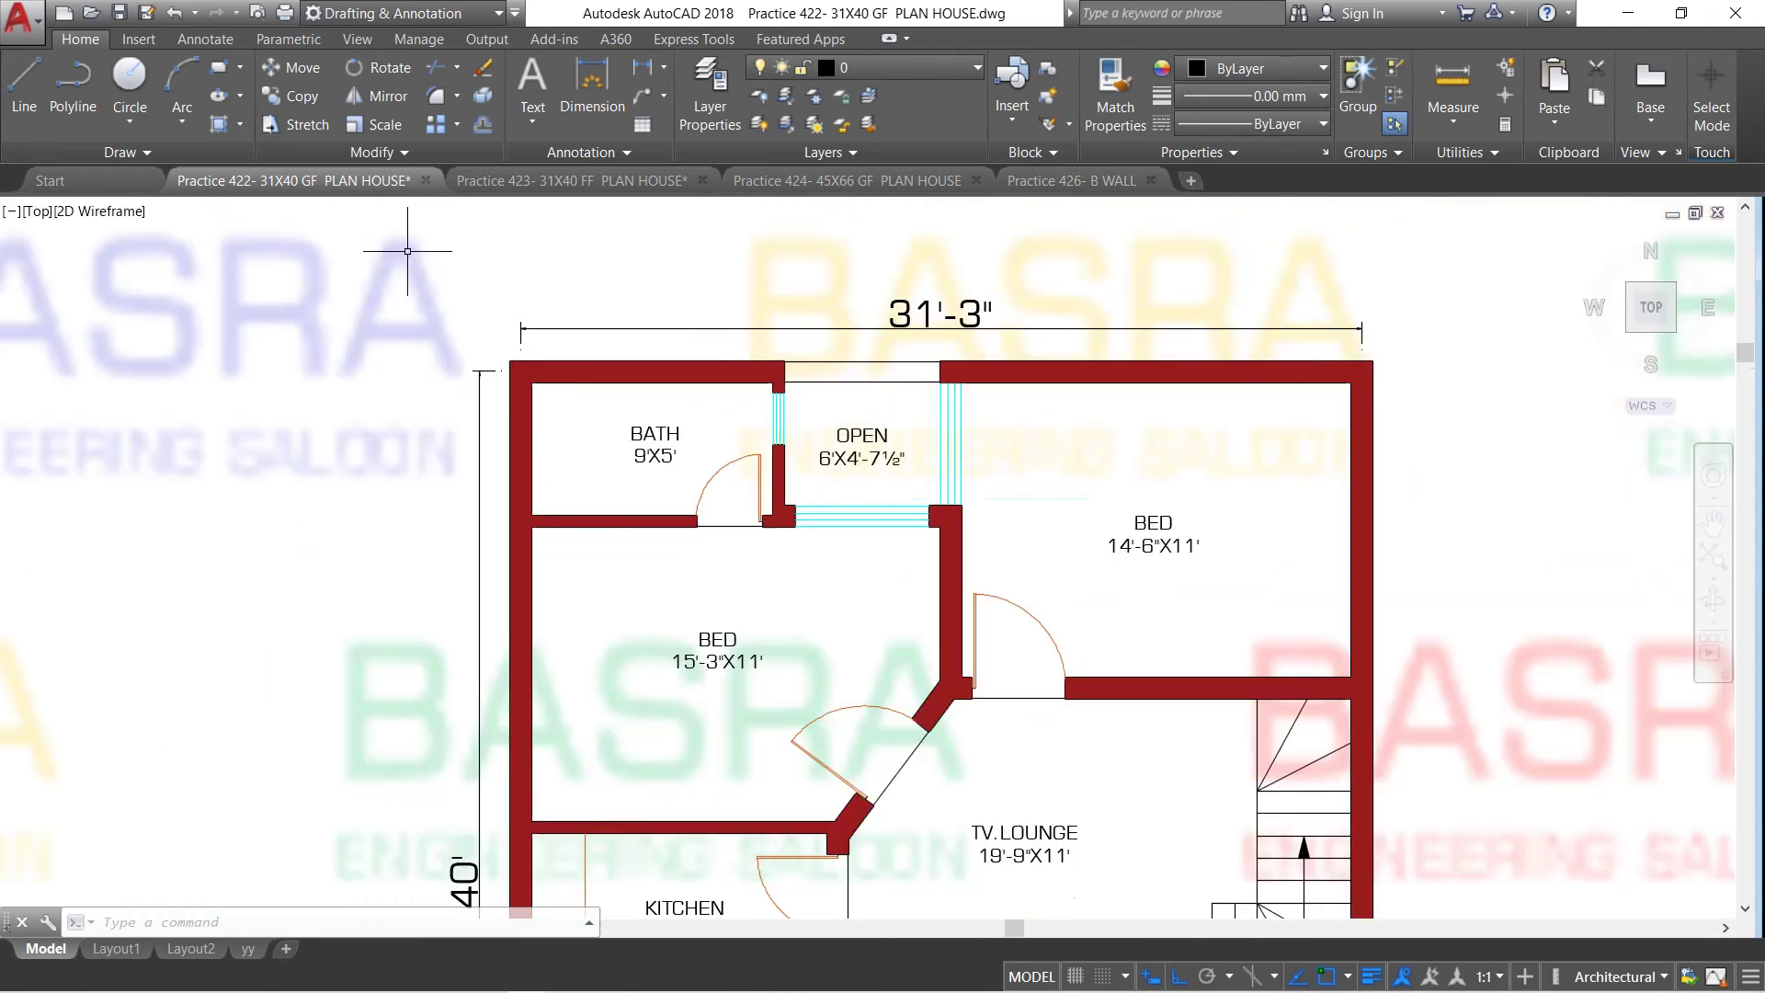
# Fill the upper bath with a solid hatch
pyautogui.click(218, 129)
pyautogui.click(564, 395)
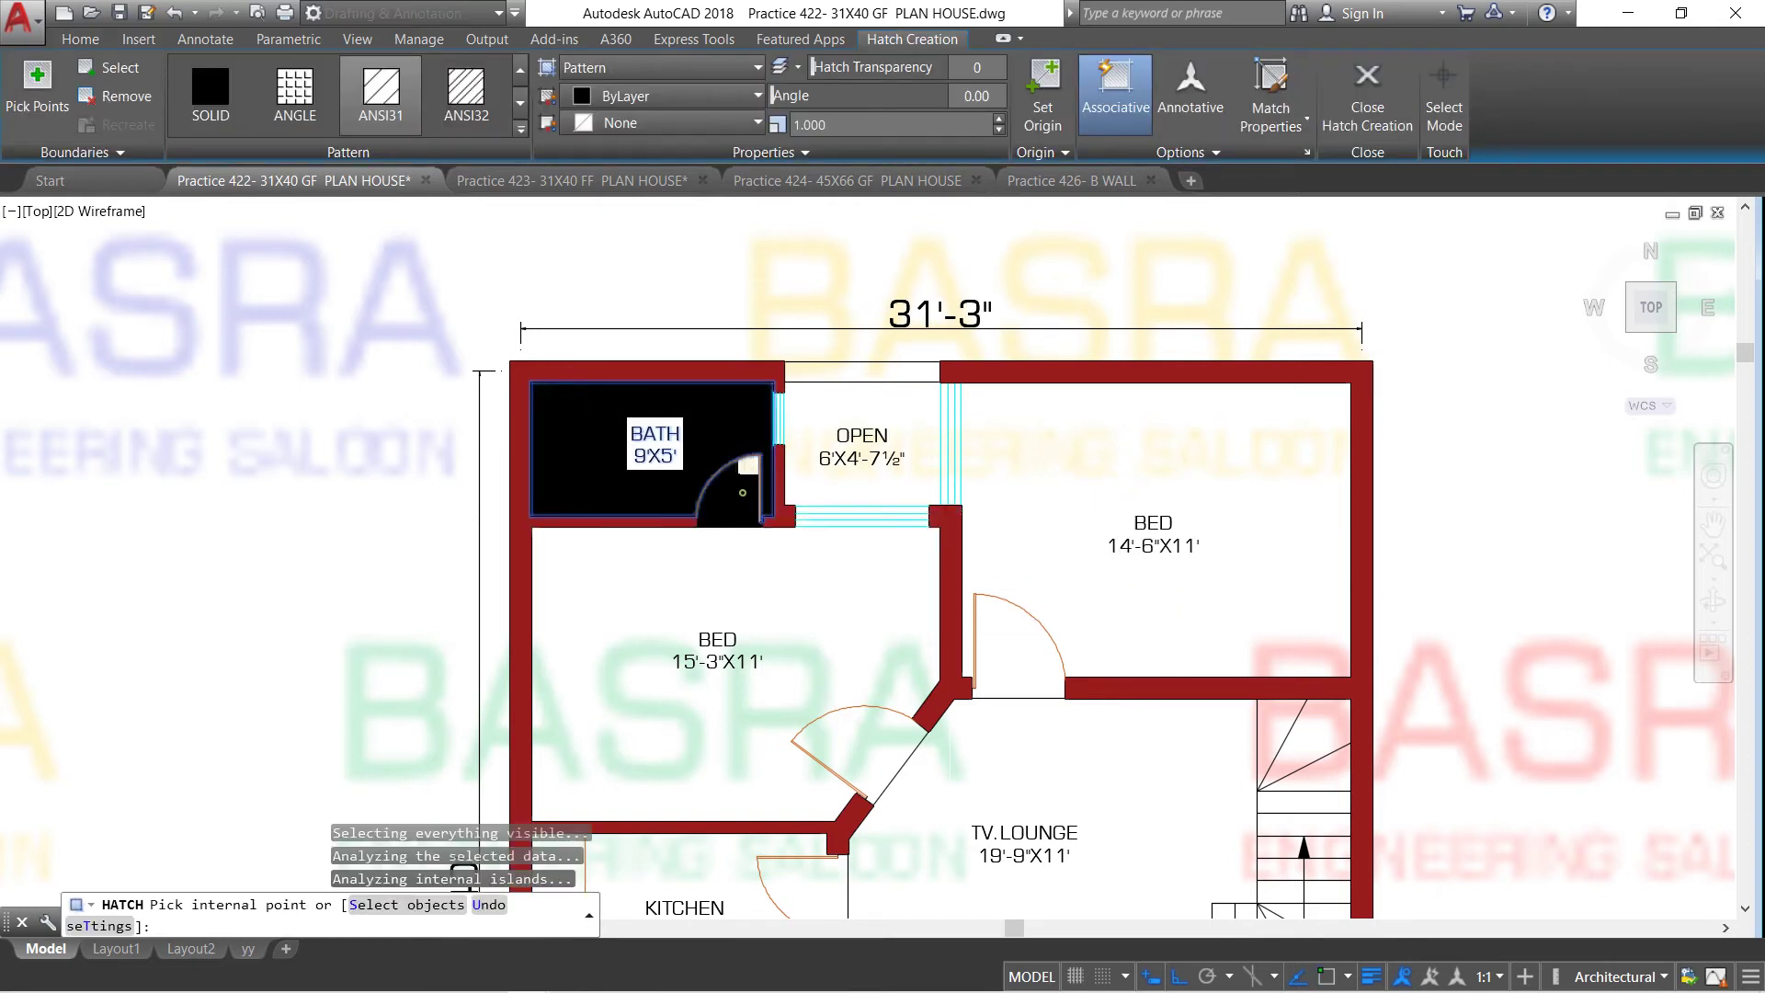
pyautogui.press('Return')
pyautogui.scroll(-3, 876, 654)
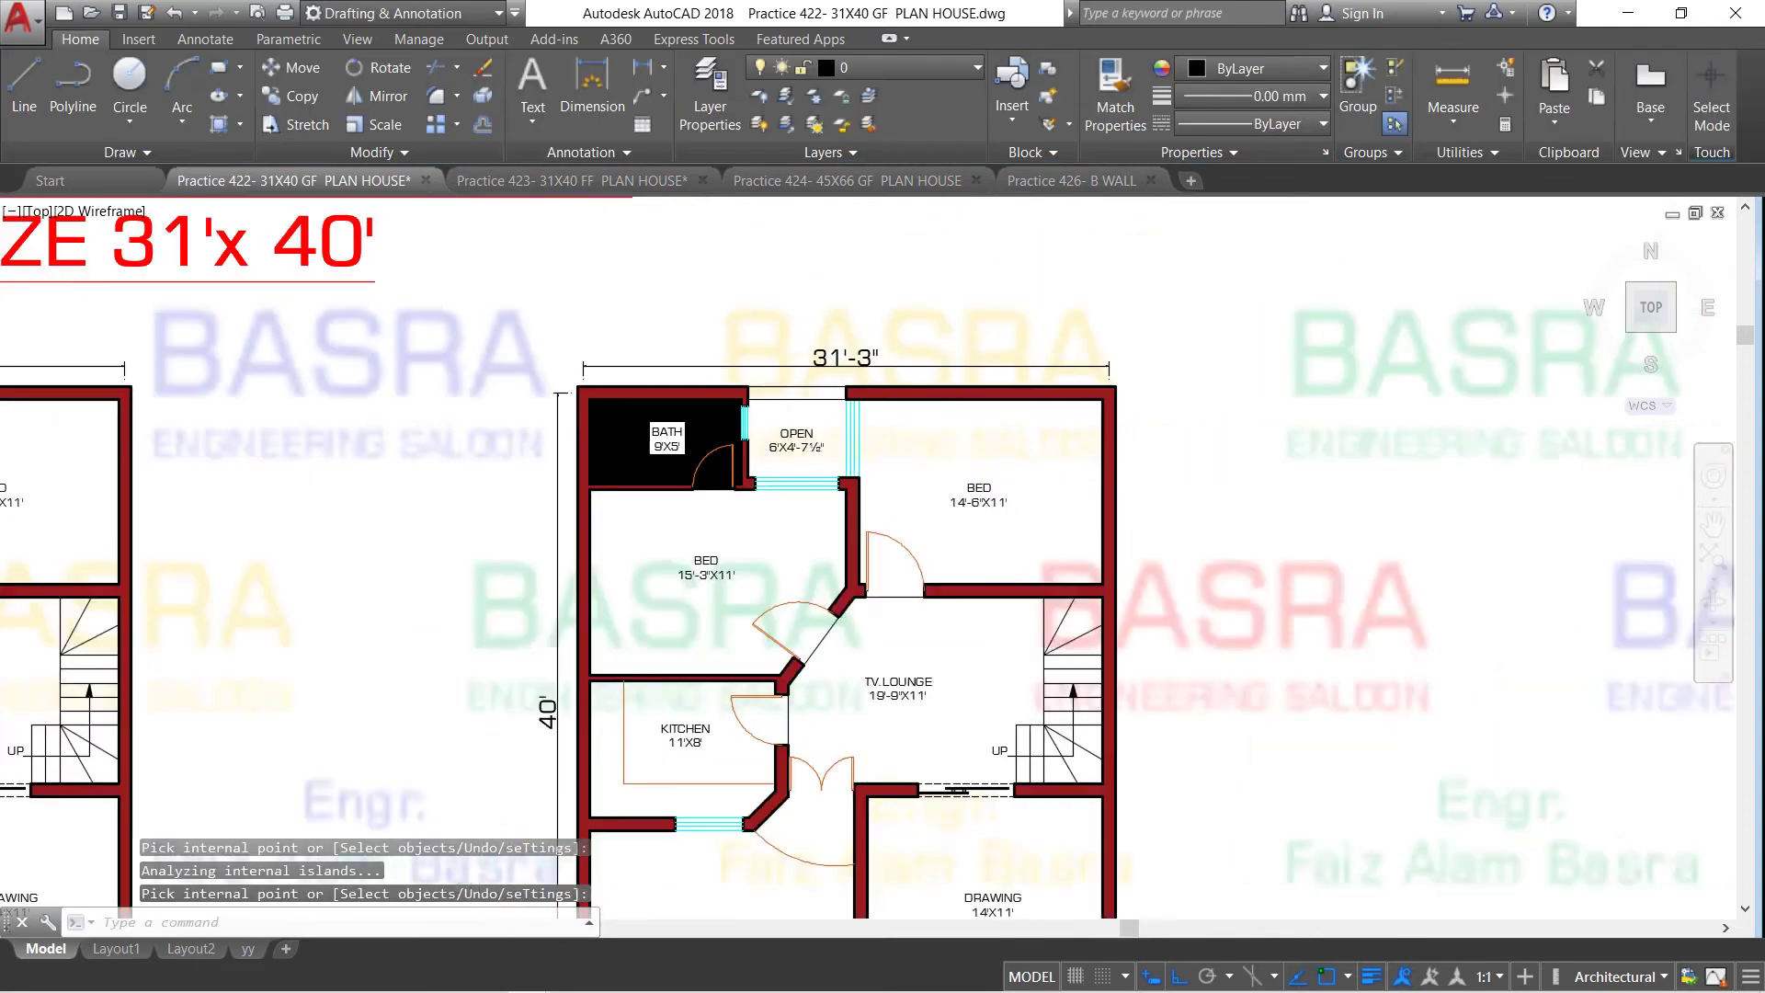
pyautogui.scroll(-1, 875, 655)
pyautogui.scroll(4, 872, 771)
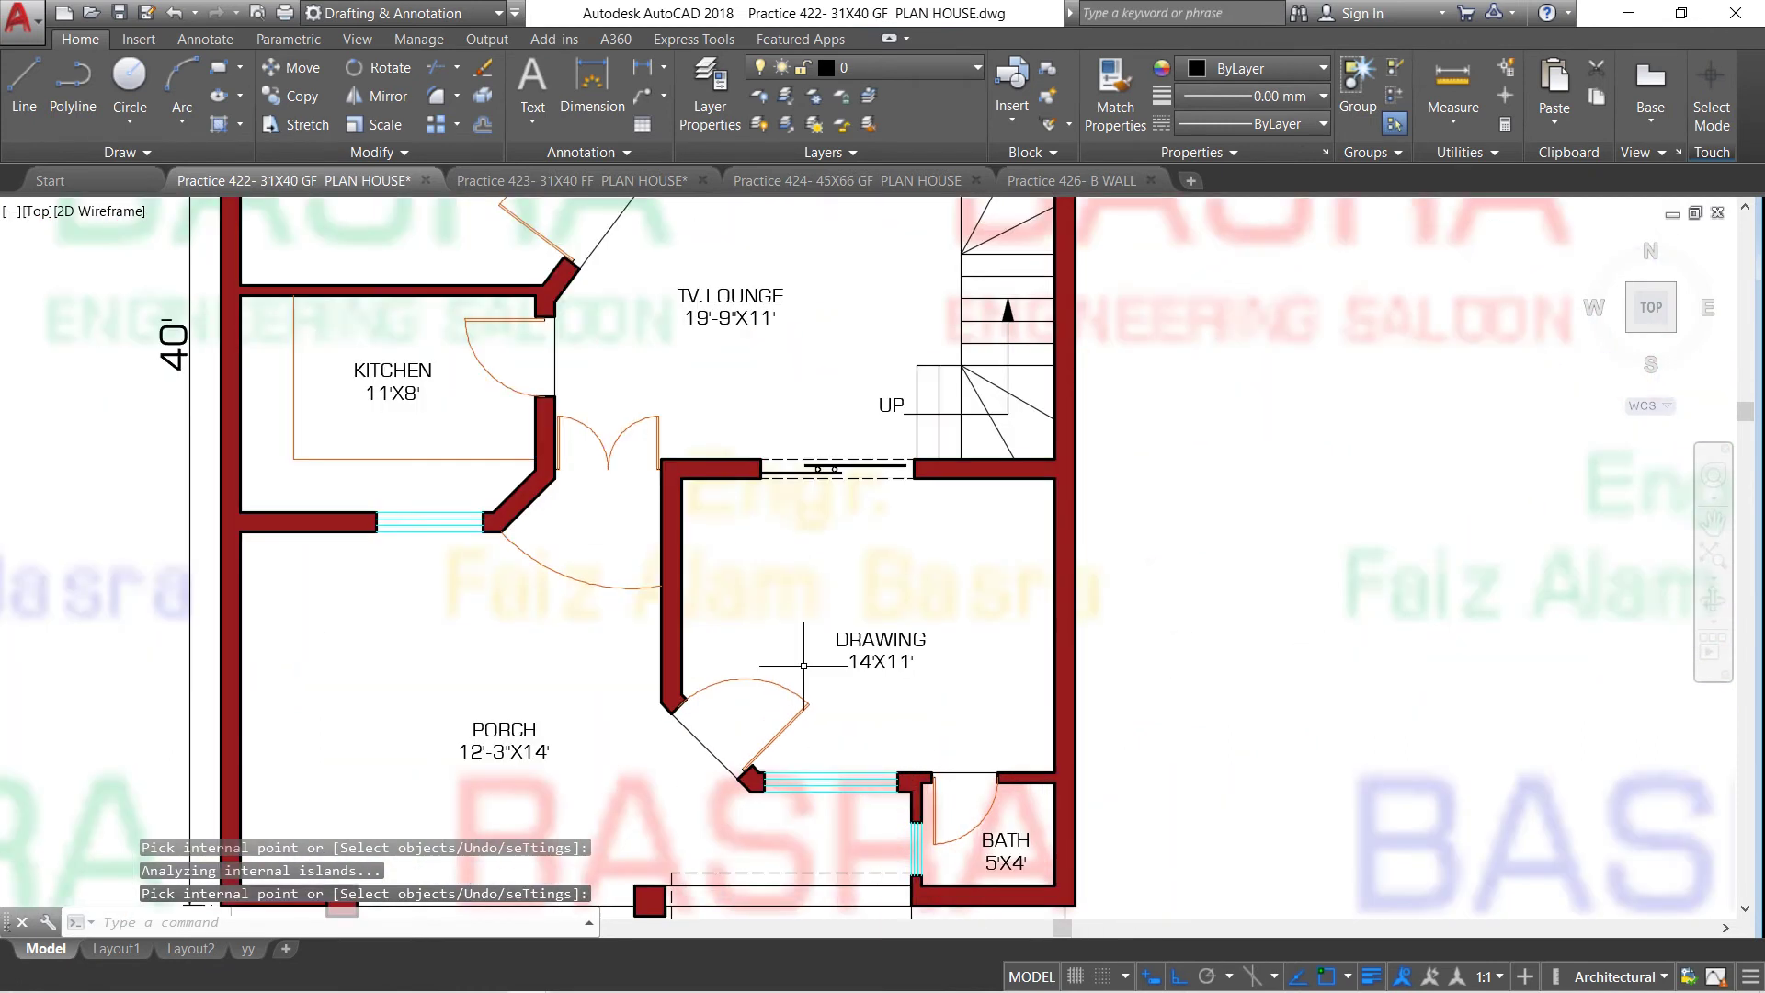
# Solid-hatch the kitchen and the 5'X4' bath, including its door-swing area
pyautogui.click(218, 126)
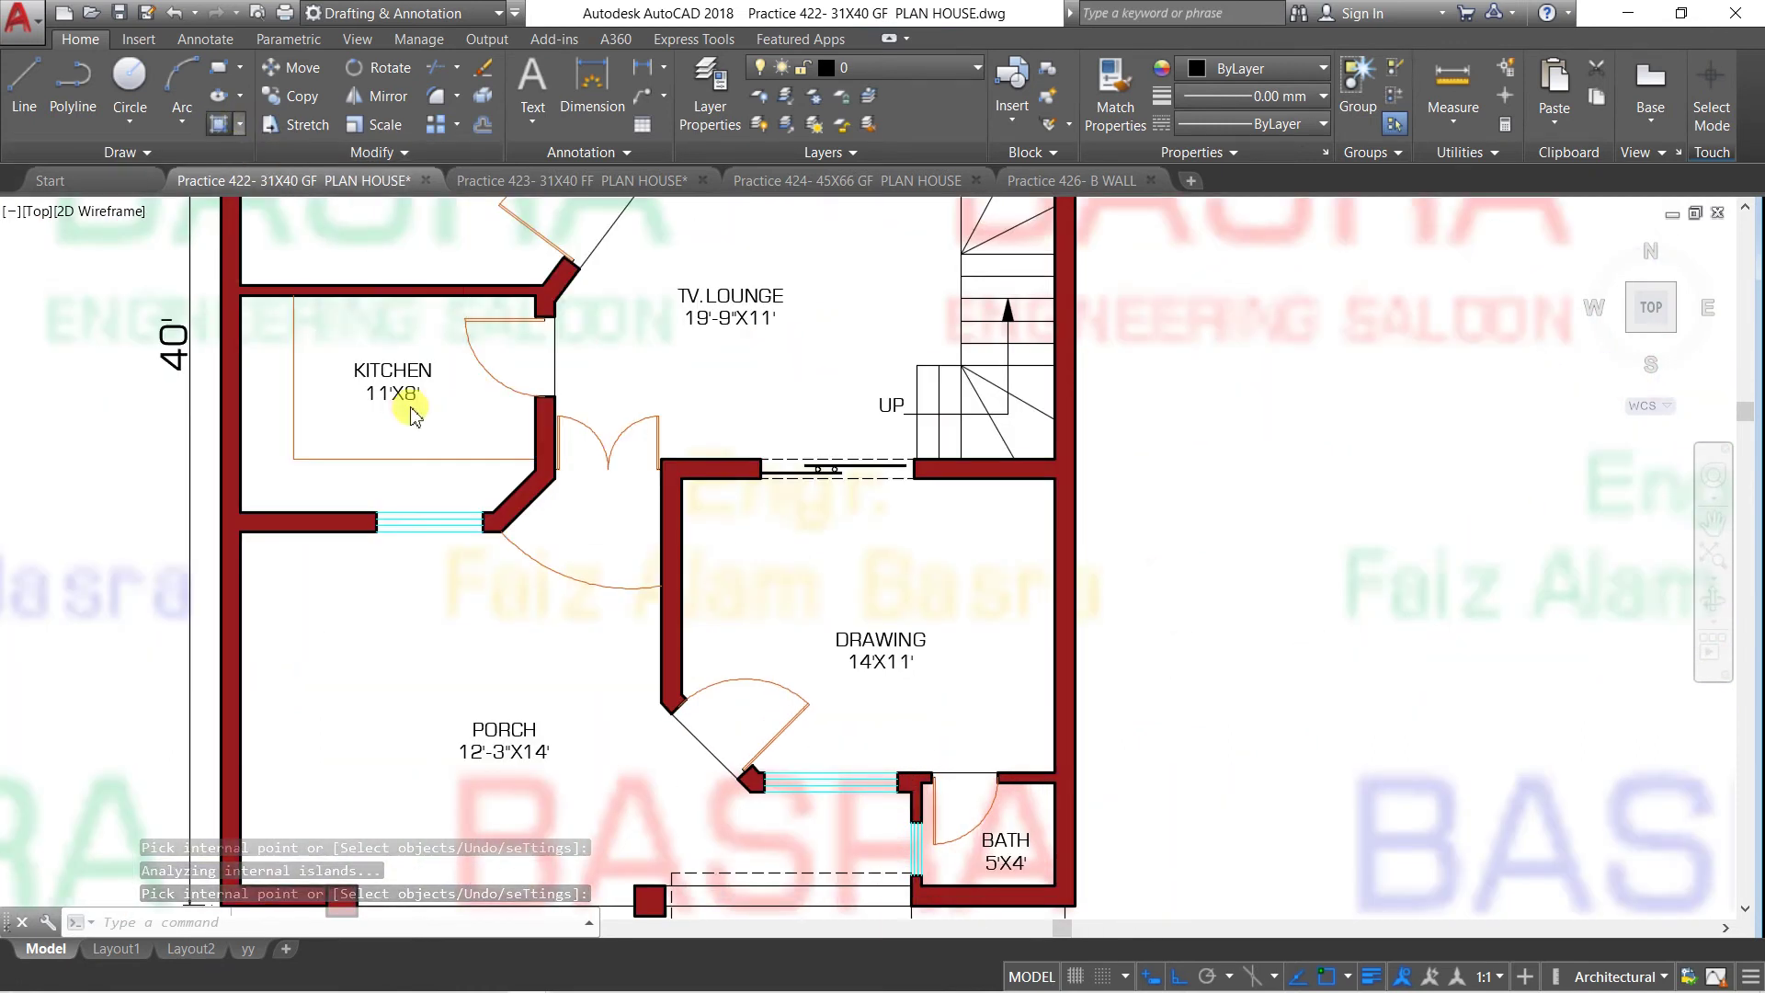
pyautogui.click(441, 418)
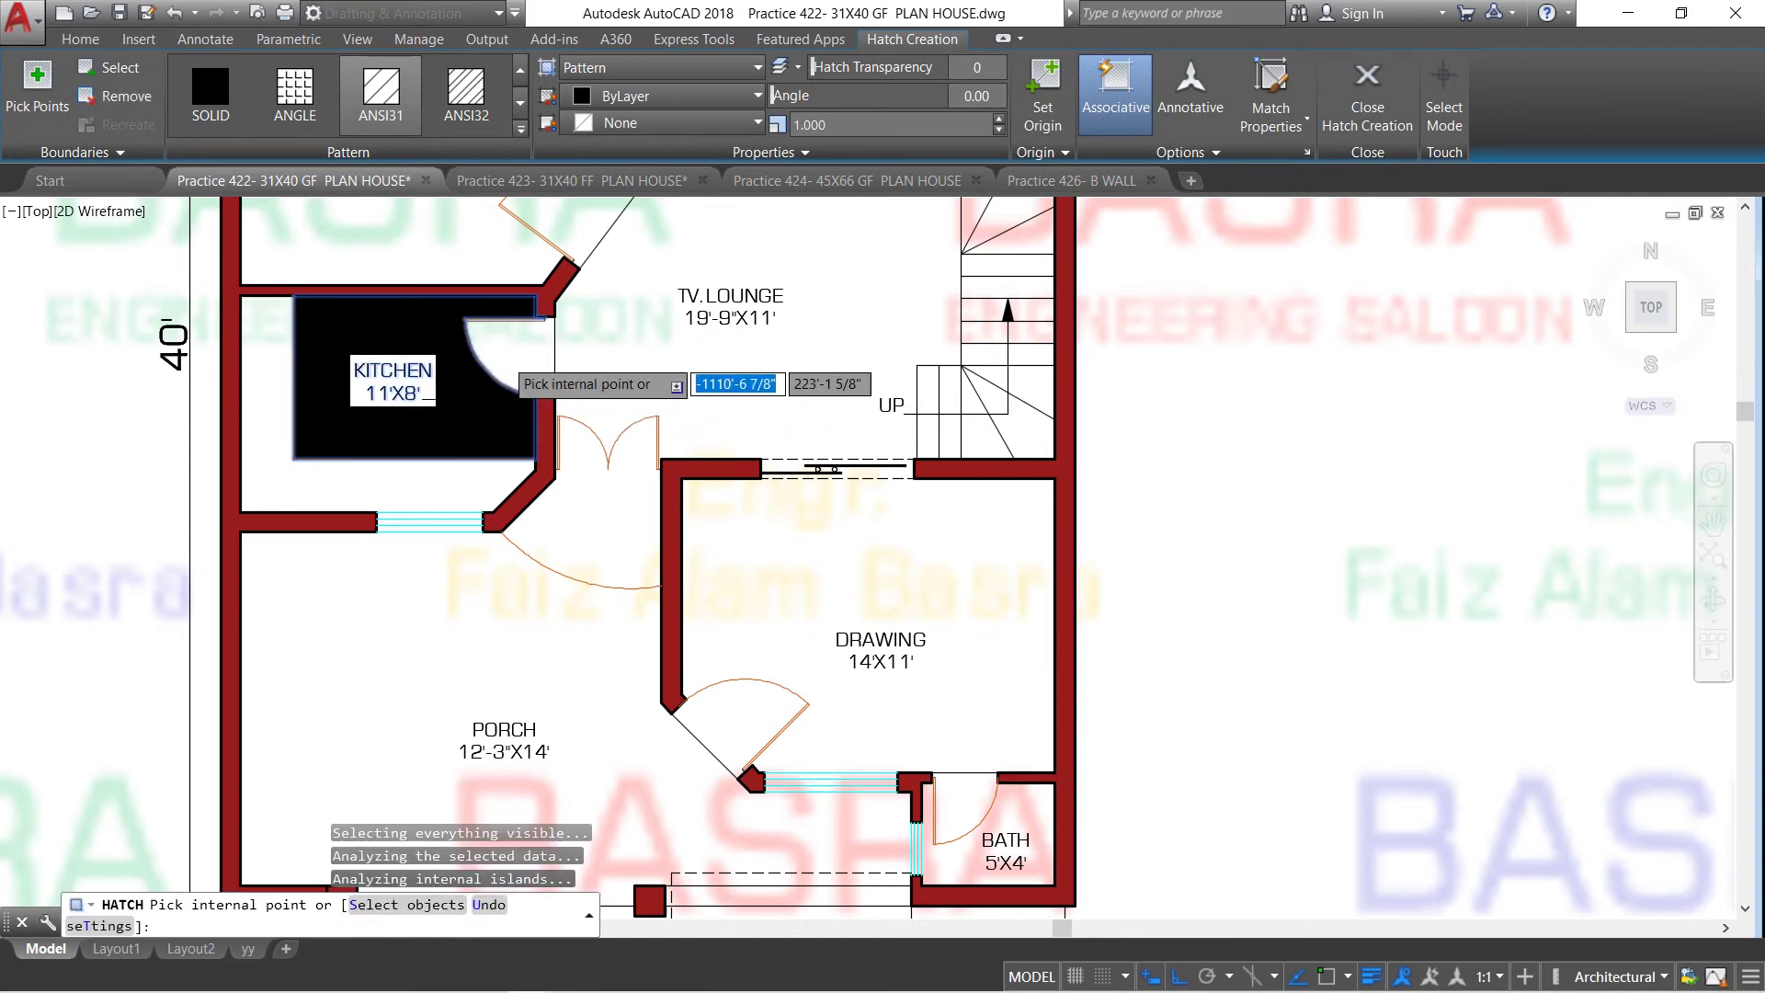
pyautogui.click(952, 813)
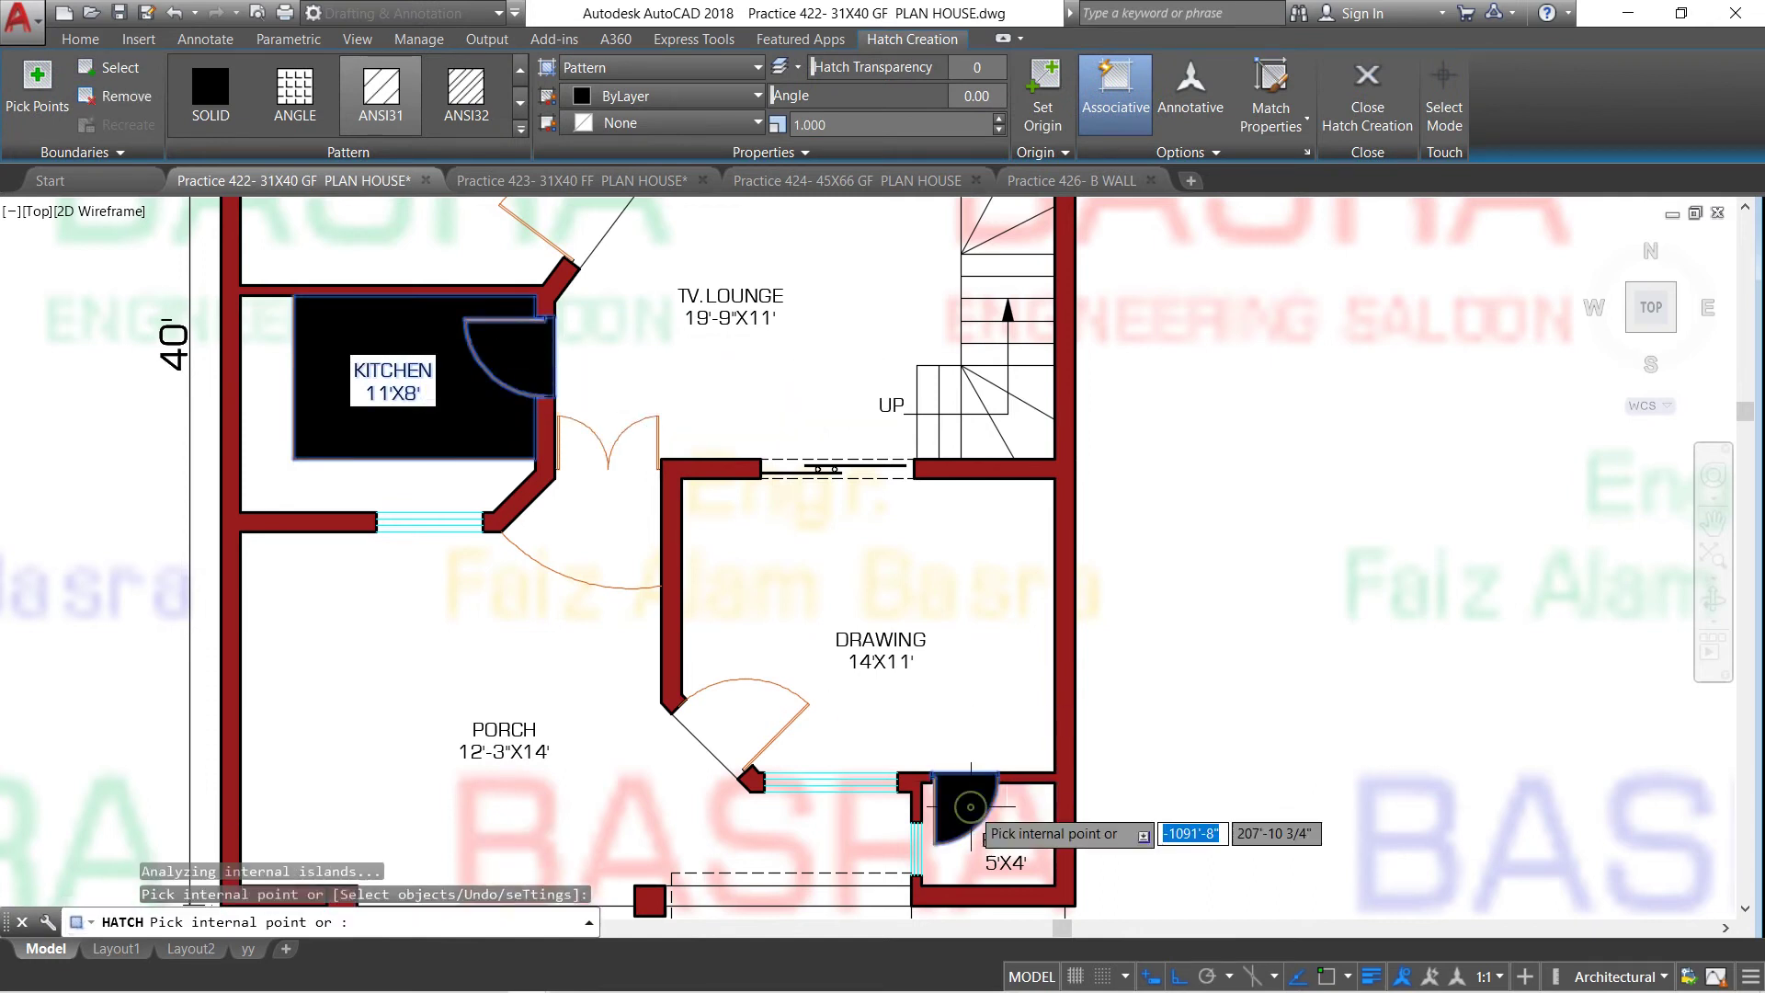
pyautogui.click(976, 856)
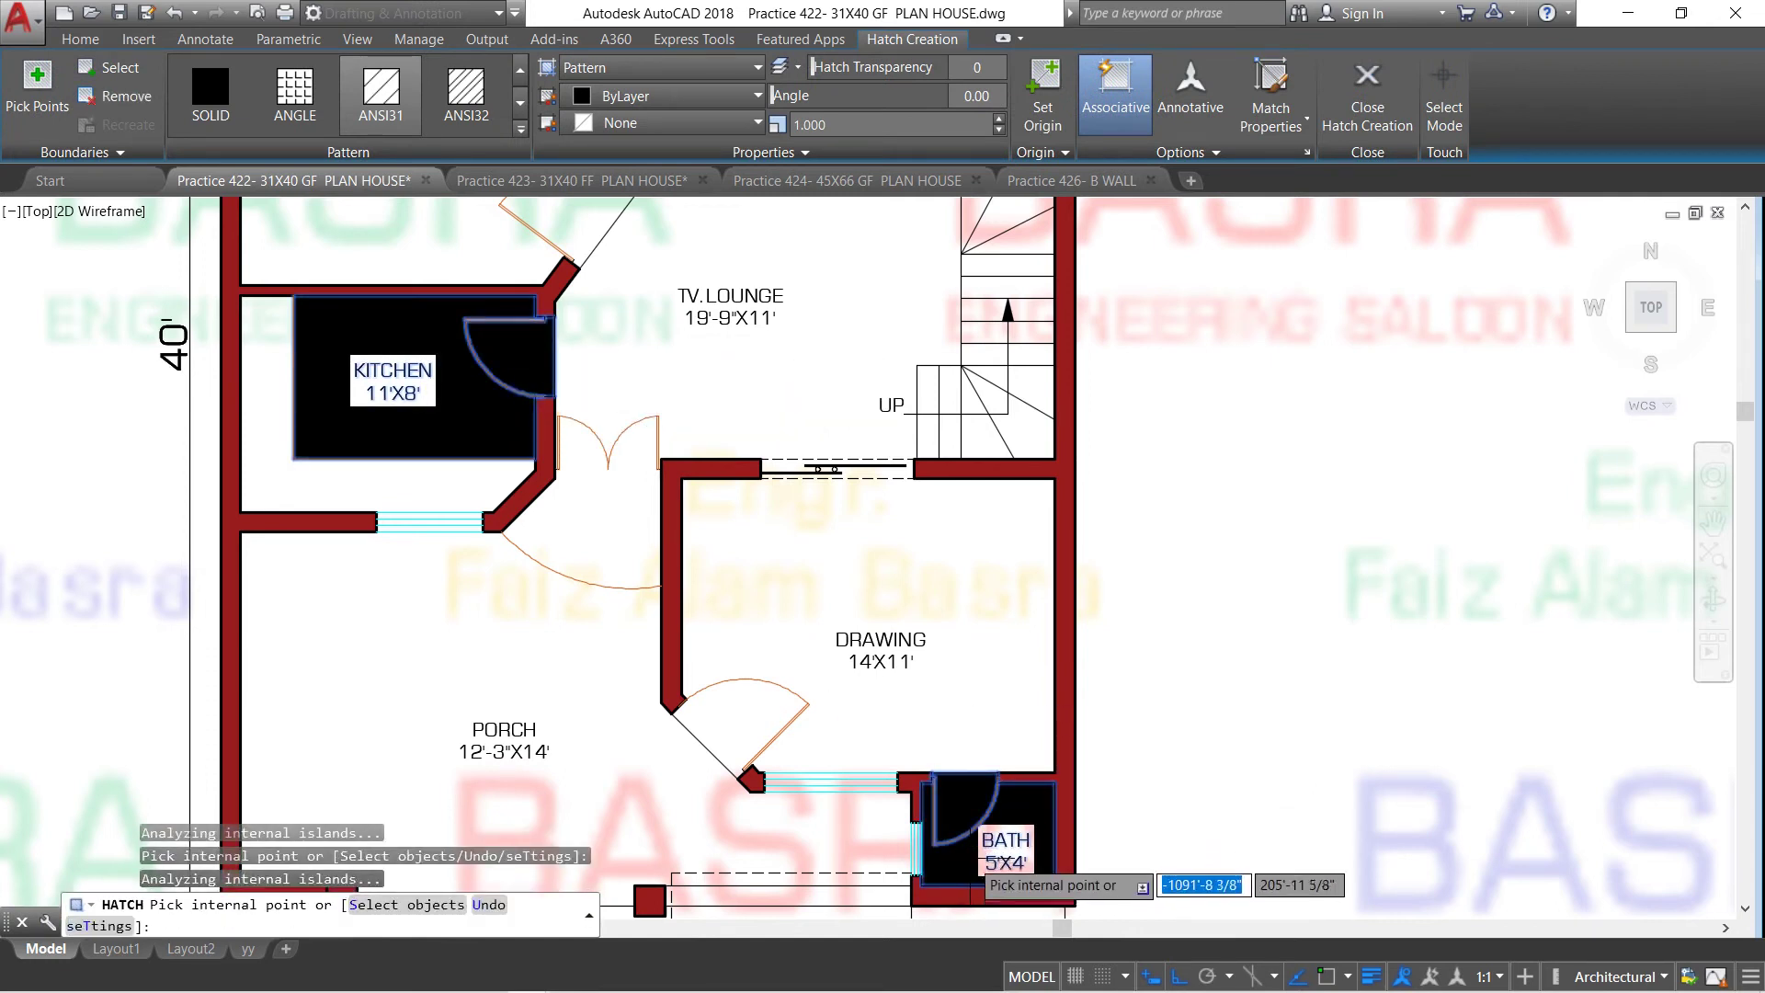
pyautogui.press('Return')
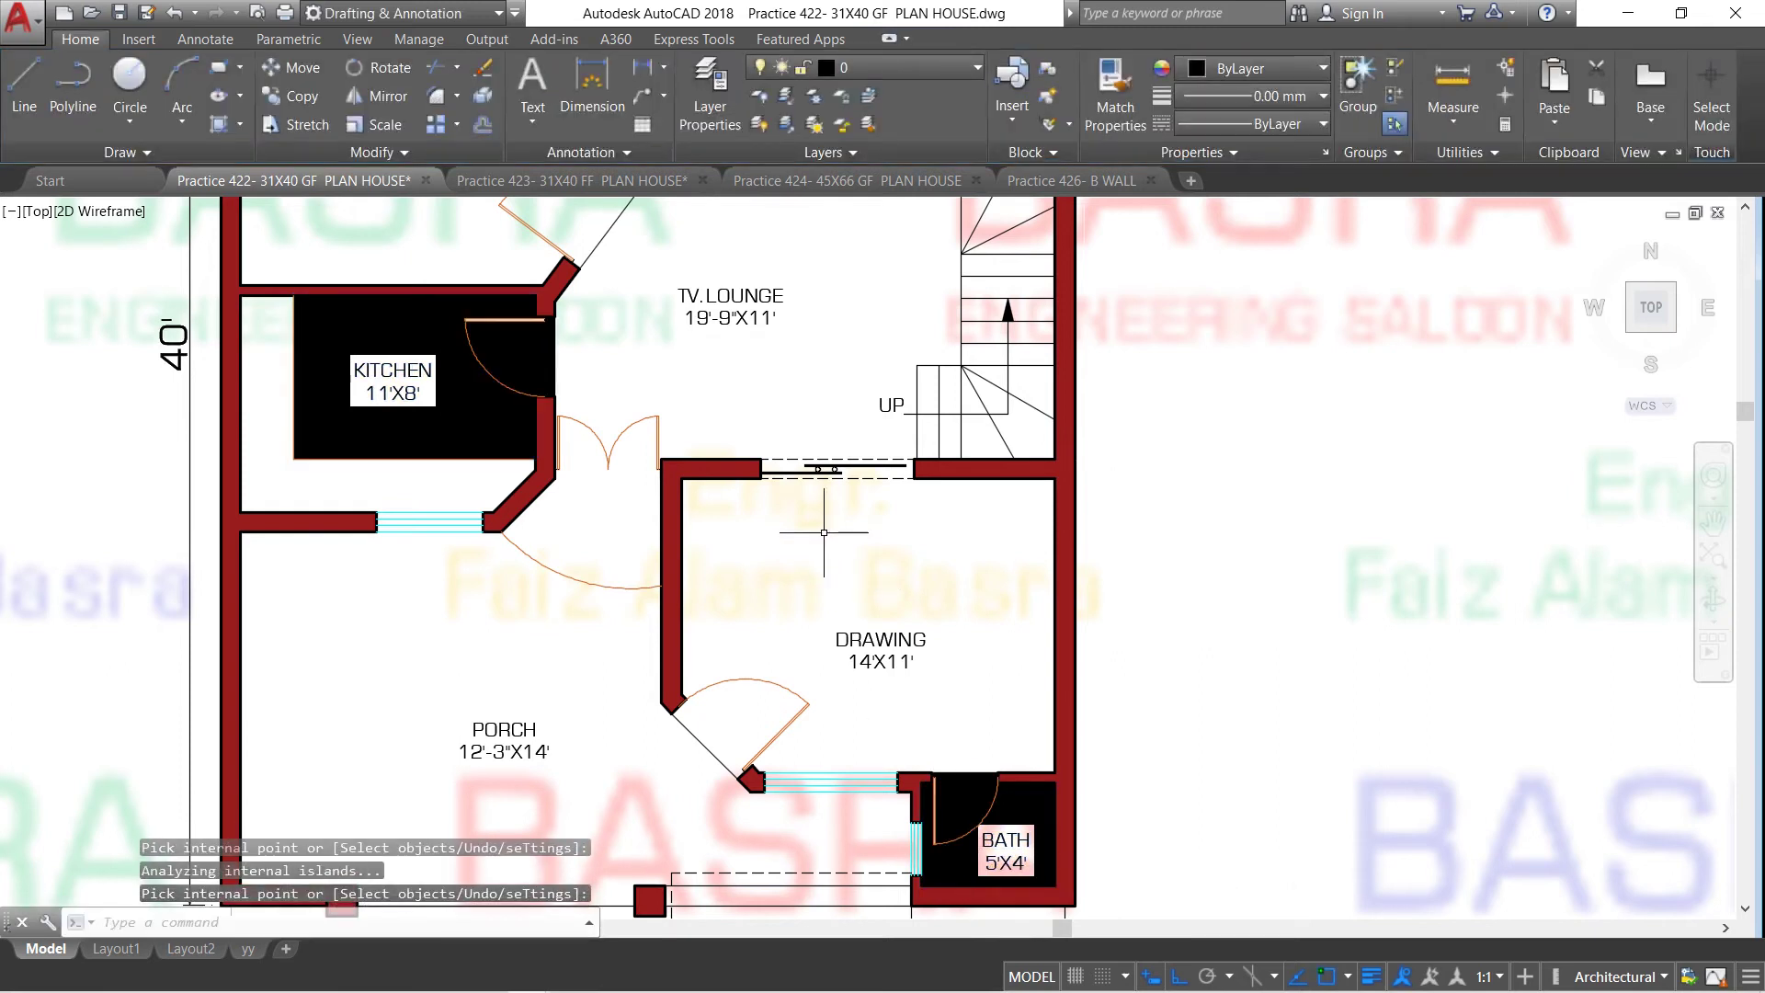
# Solid-hatch the drawing room and the 15'-3"X11' and 14'-6"X11' bedrooms
pyautogui.press('Return')
pyautogui.click(800, 589)
pyautogui.click(768, 704)
pyautogui.scroll(-3, 768, 704)
pyautogui.scroll(-2, 690, 469)
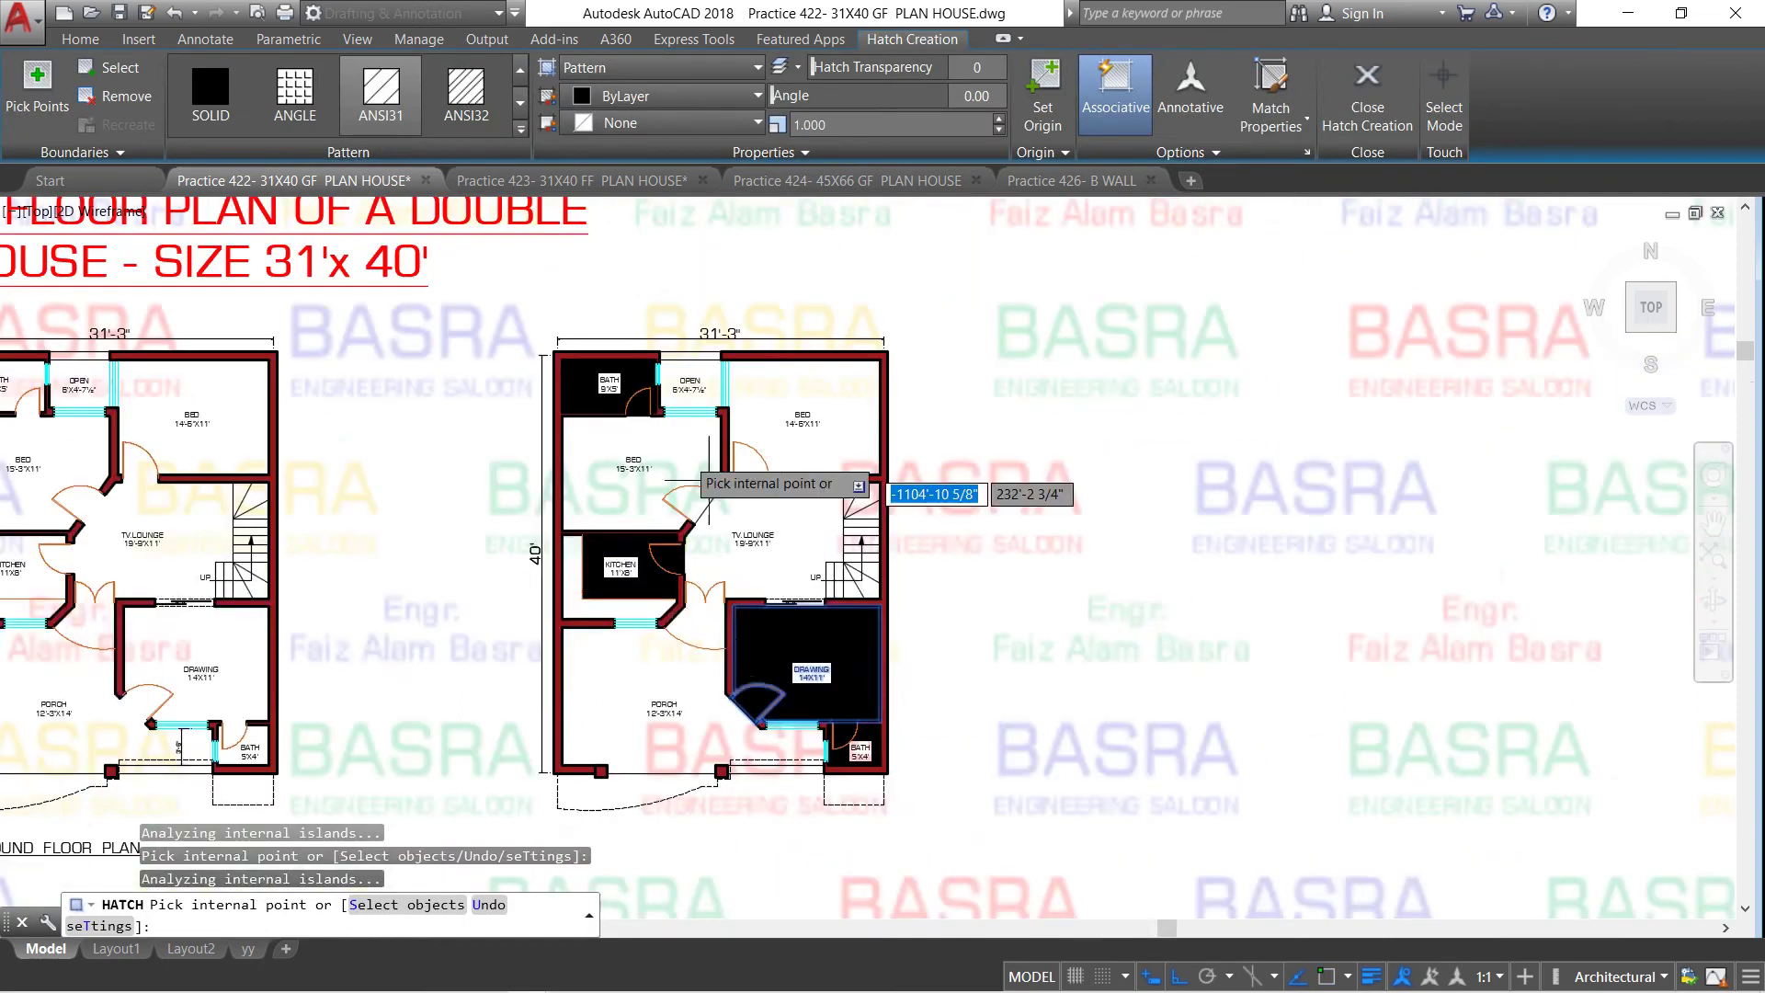
pyautogui.click(685, 464)
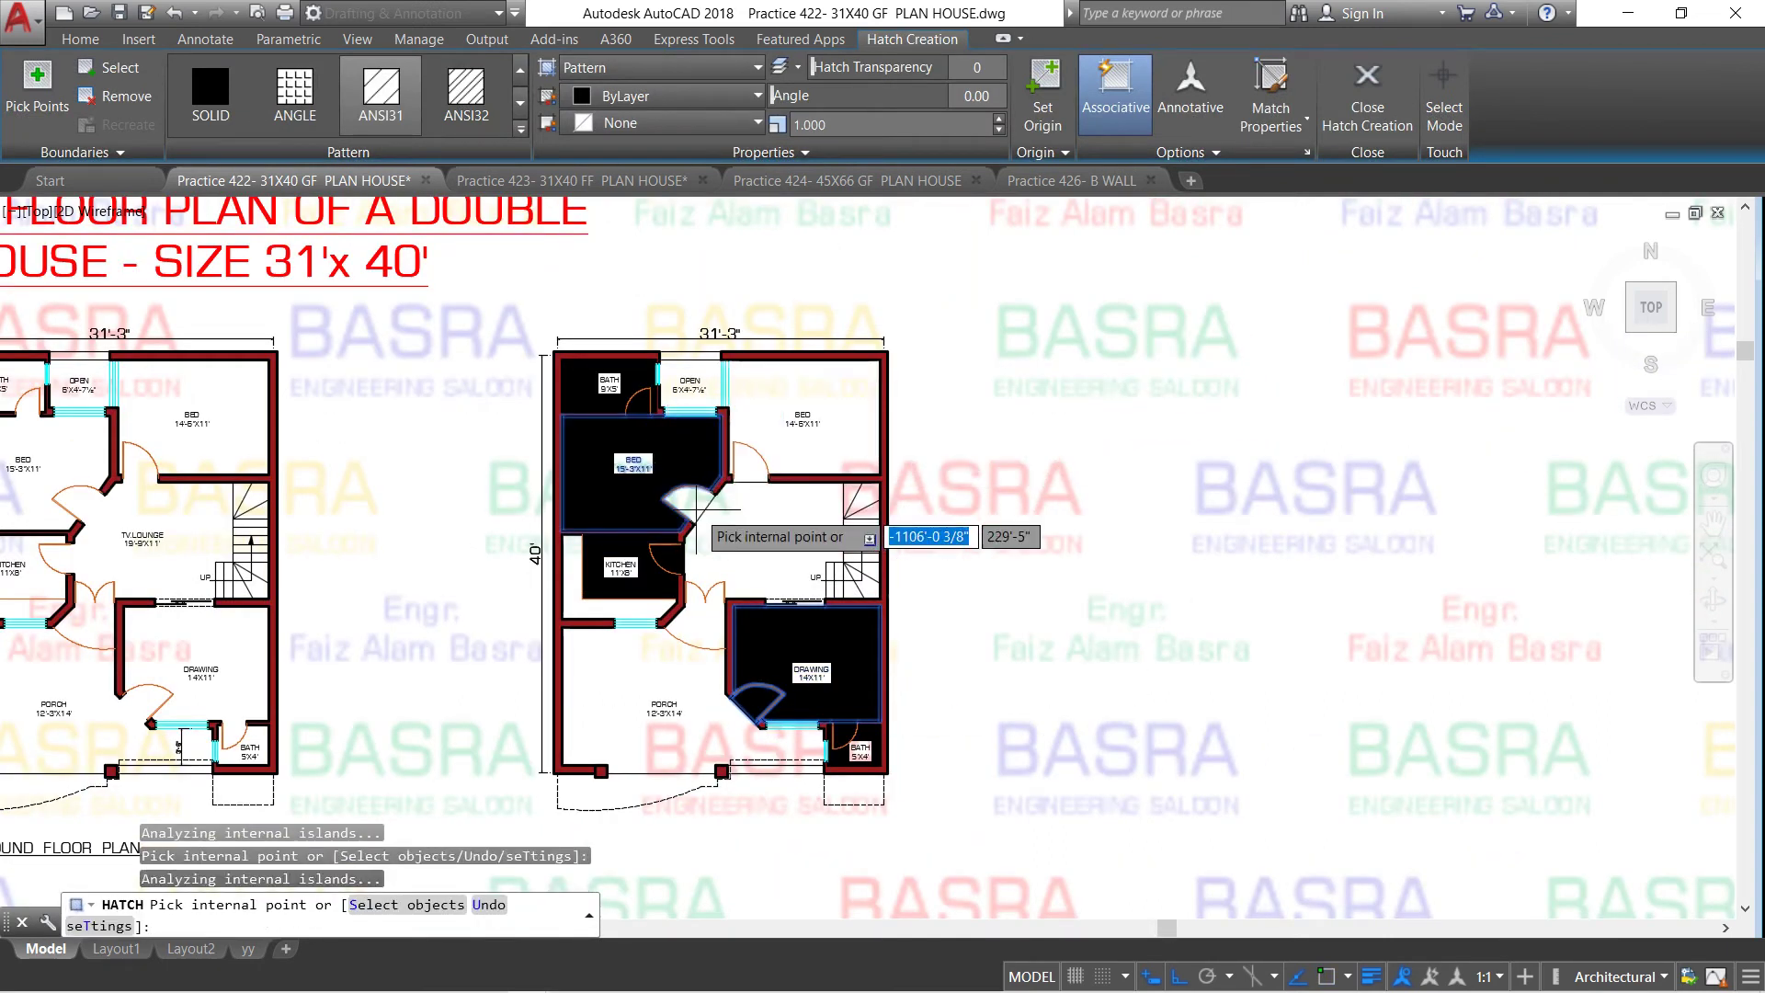
pyautogui.scroll(2, 694, 513)
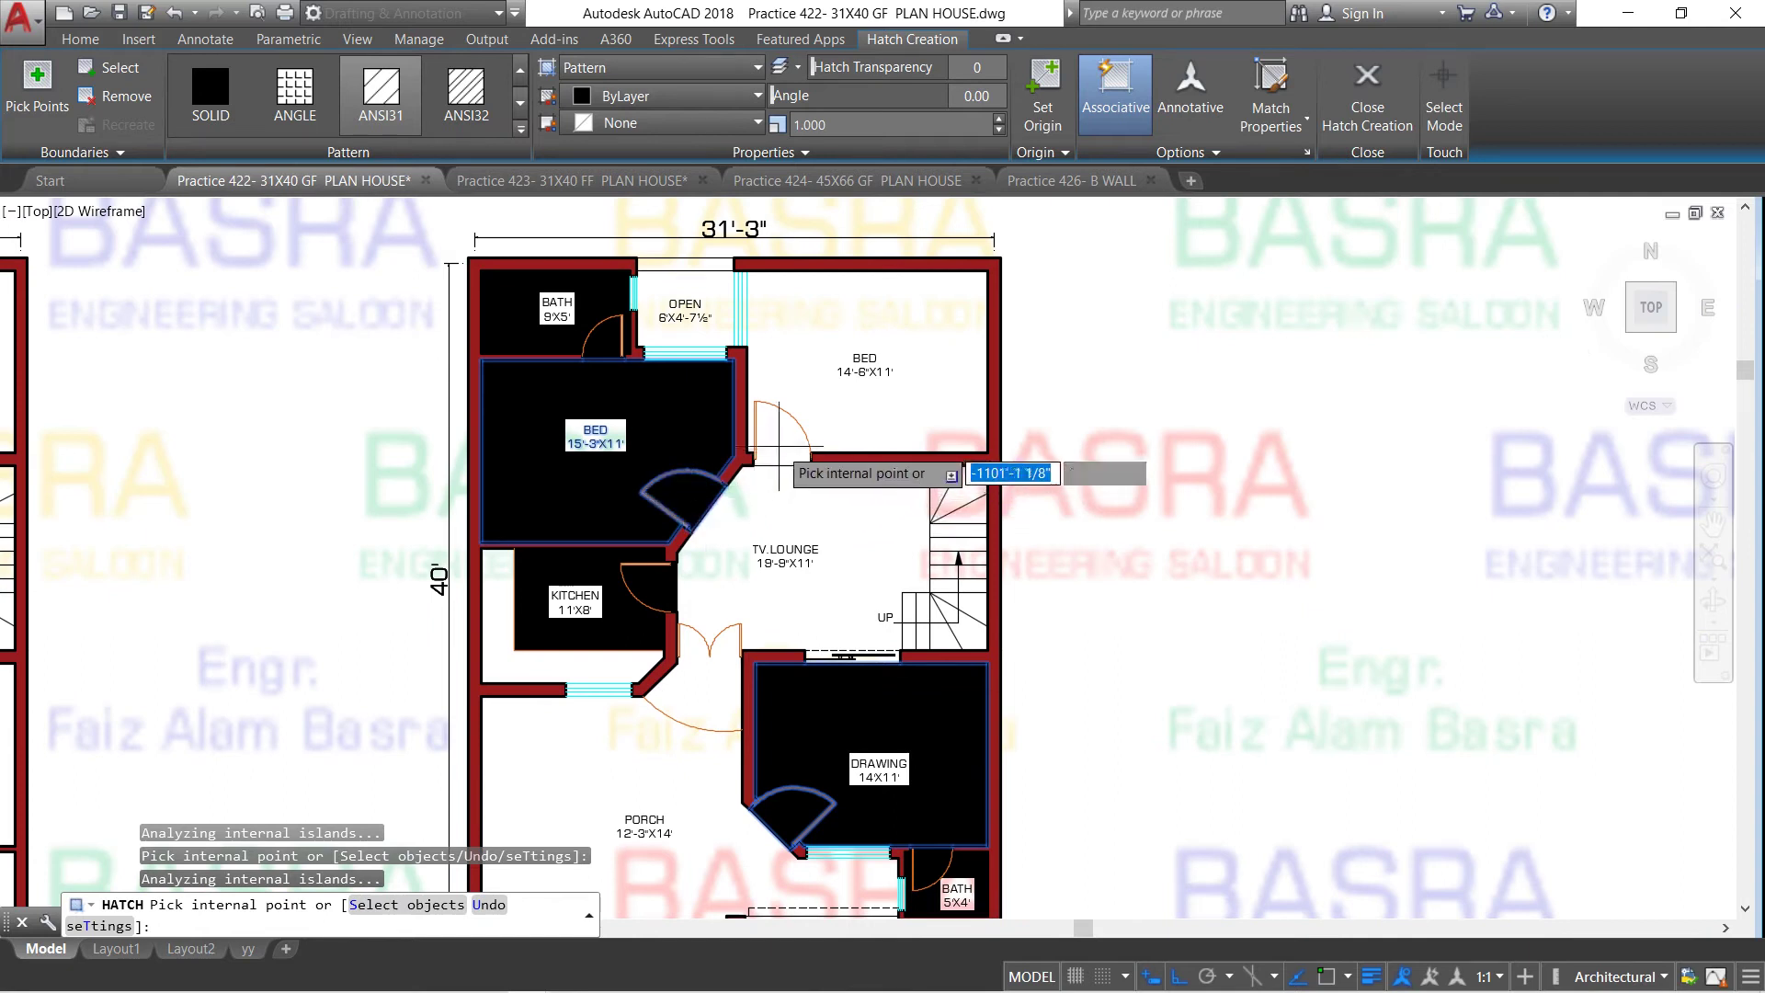
pyautogui.click(791, 348)
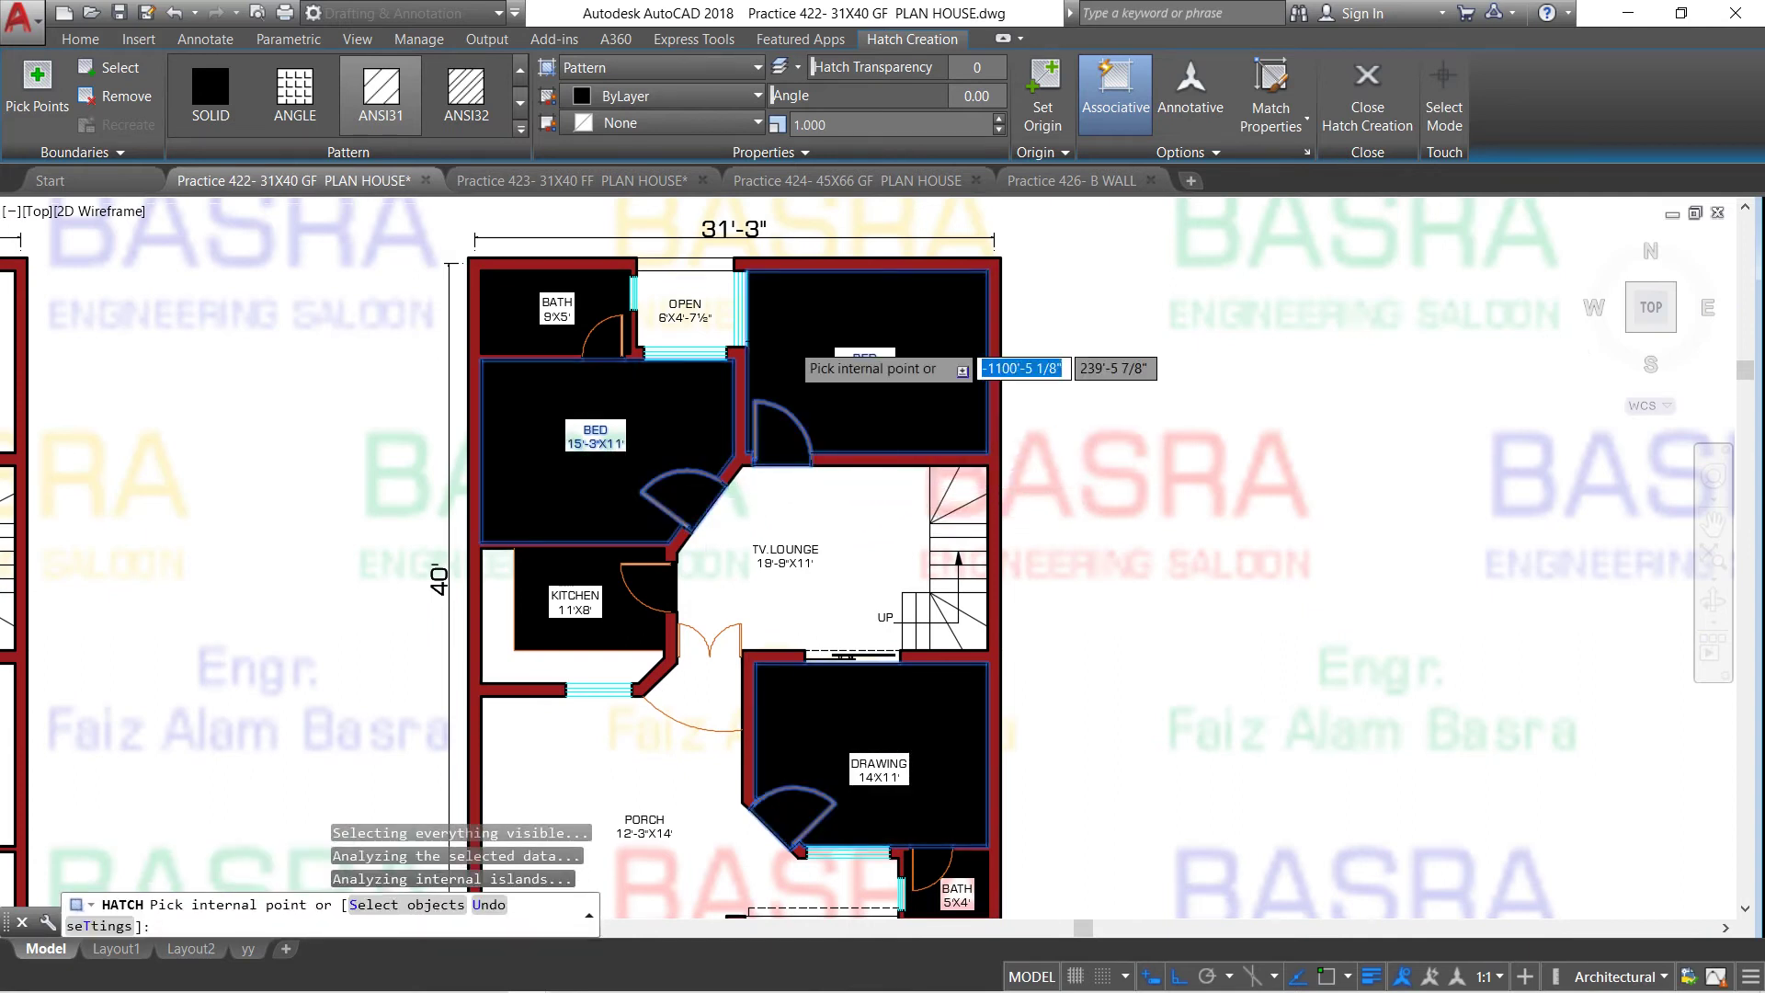
pyautogui.press('Return')
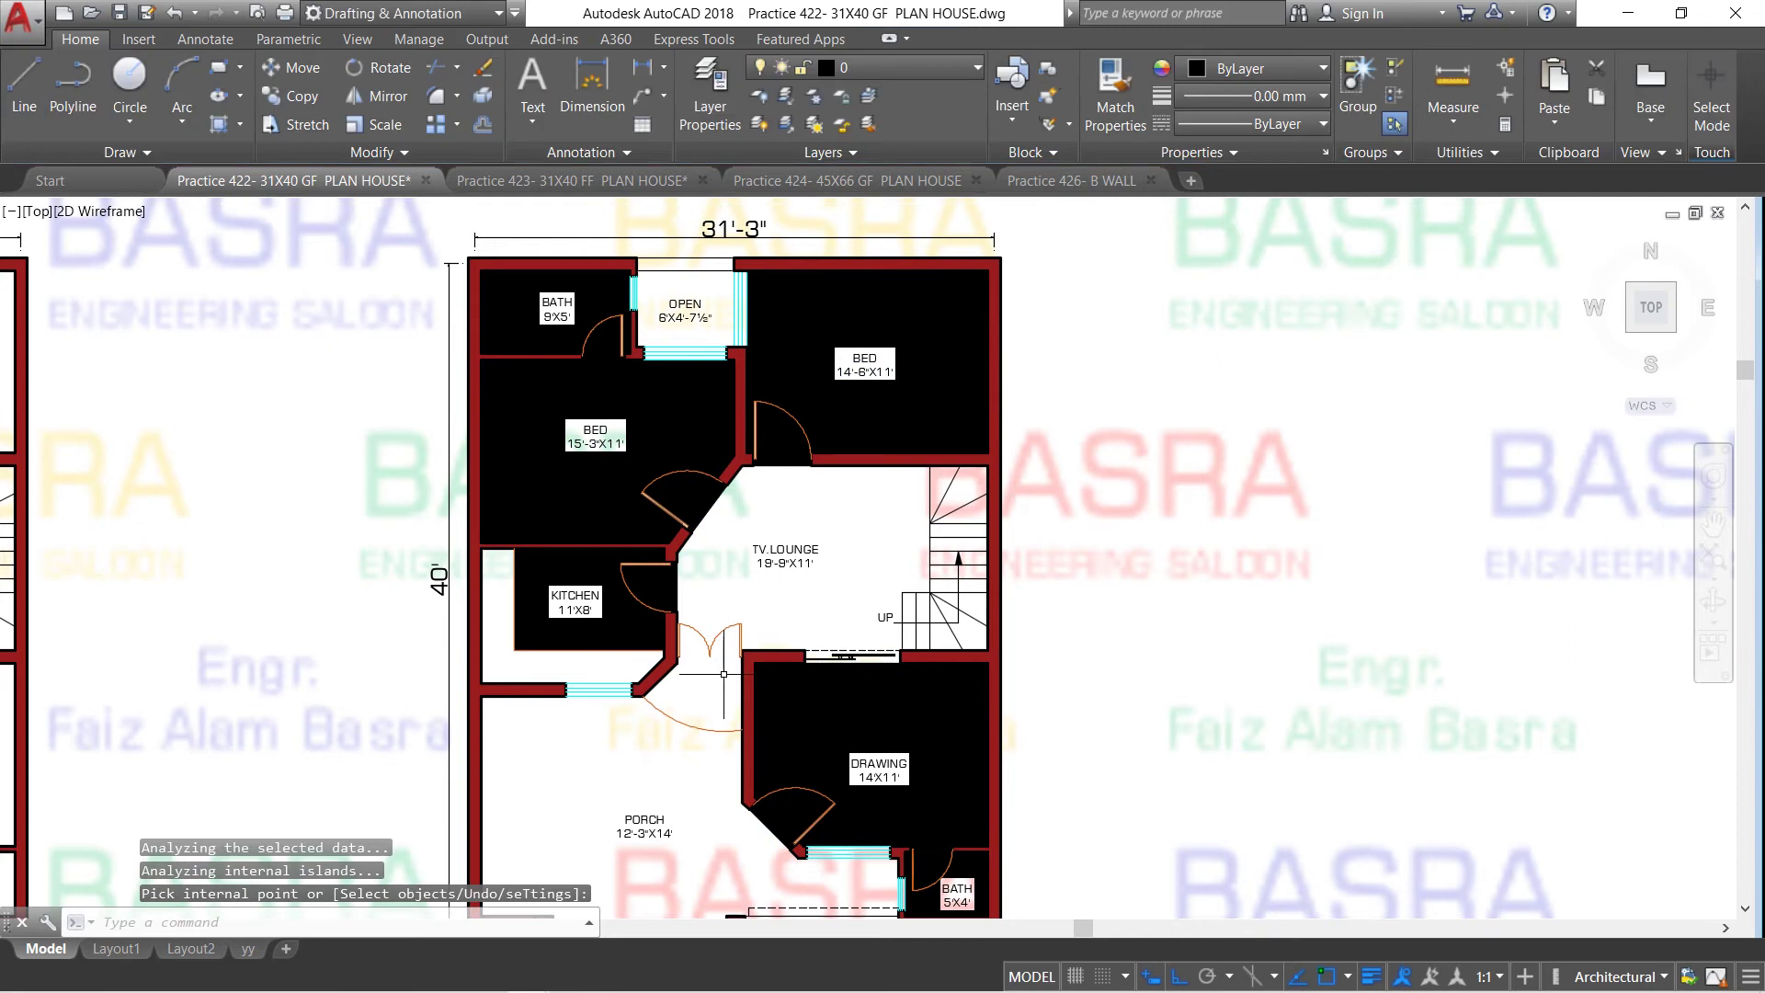
# Solid-hatch the TV lounge and the door-swing area below it
pyautogui.press('Return')
pyautogui.click(719, 671)
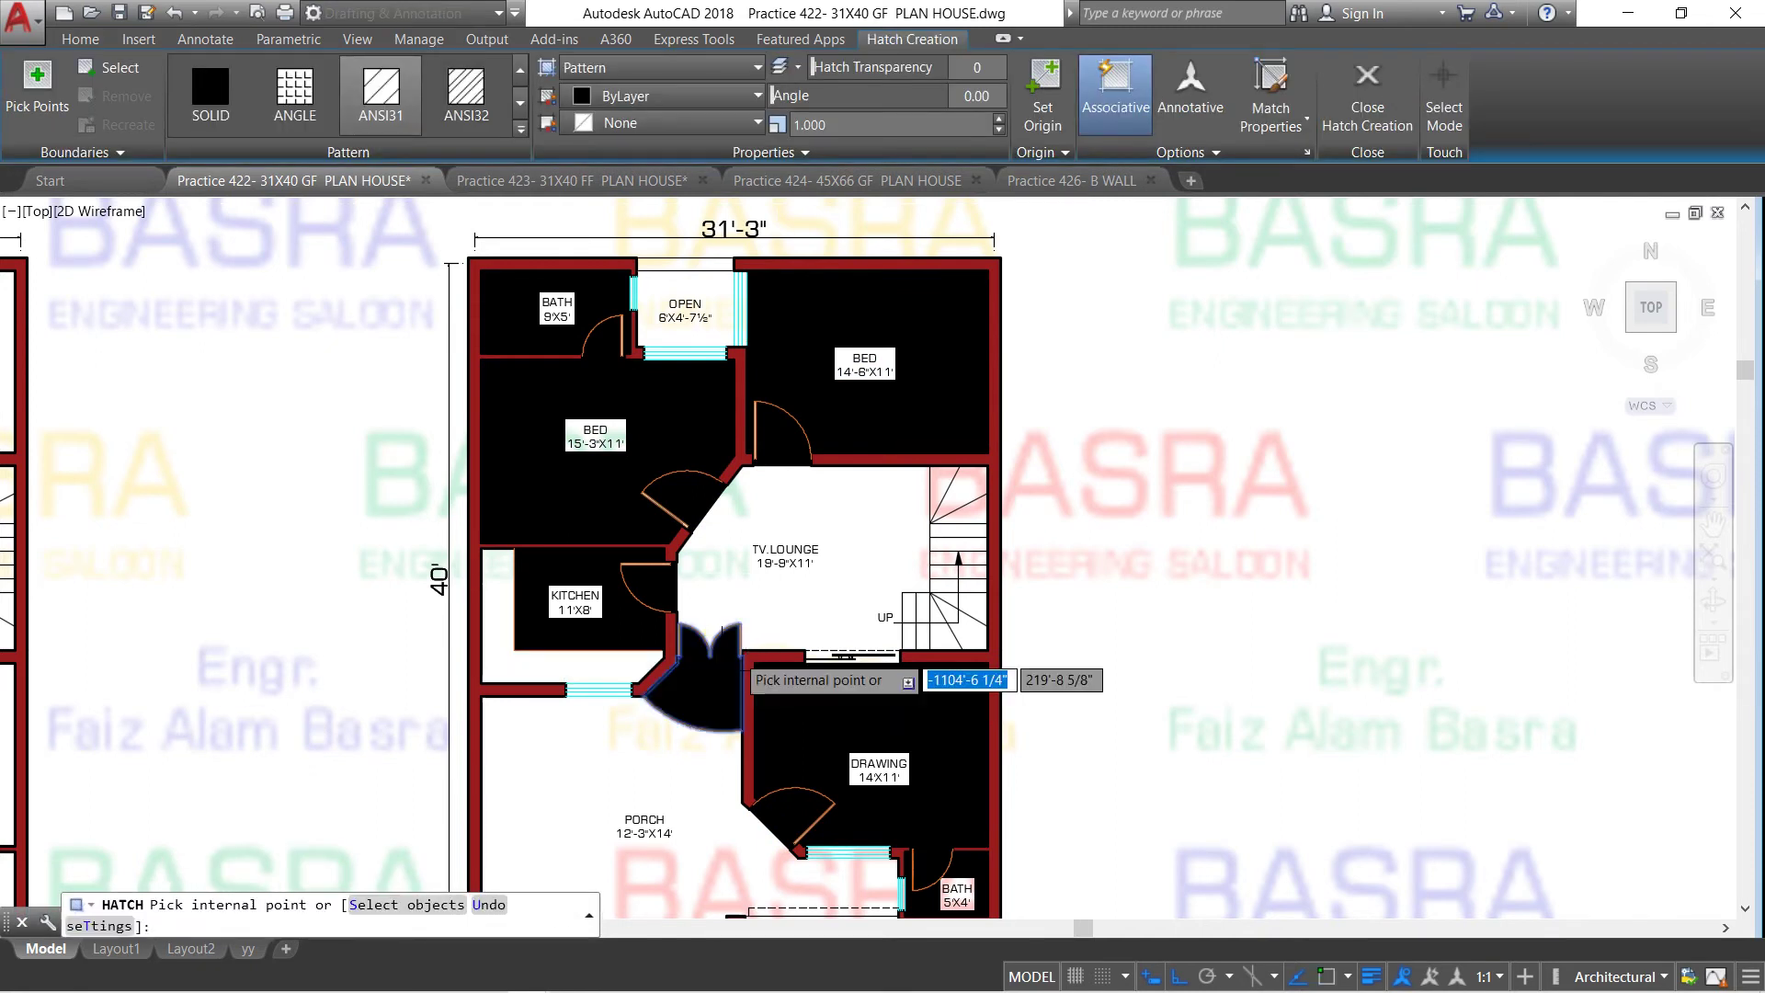
pyautogui.click(766, 600)
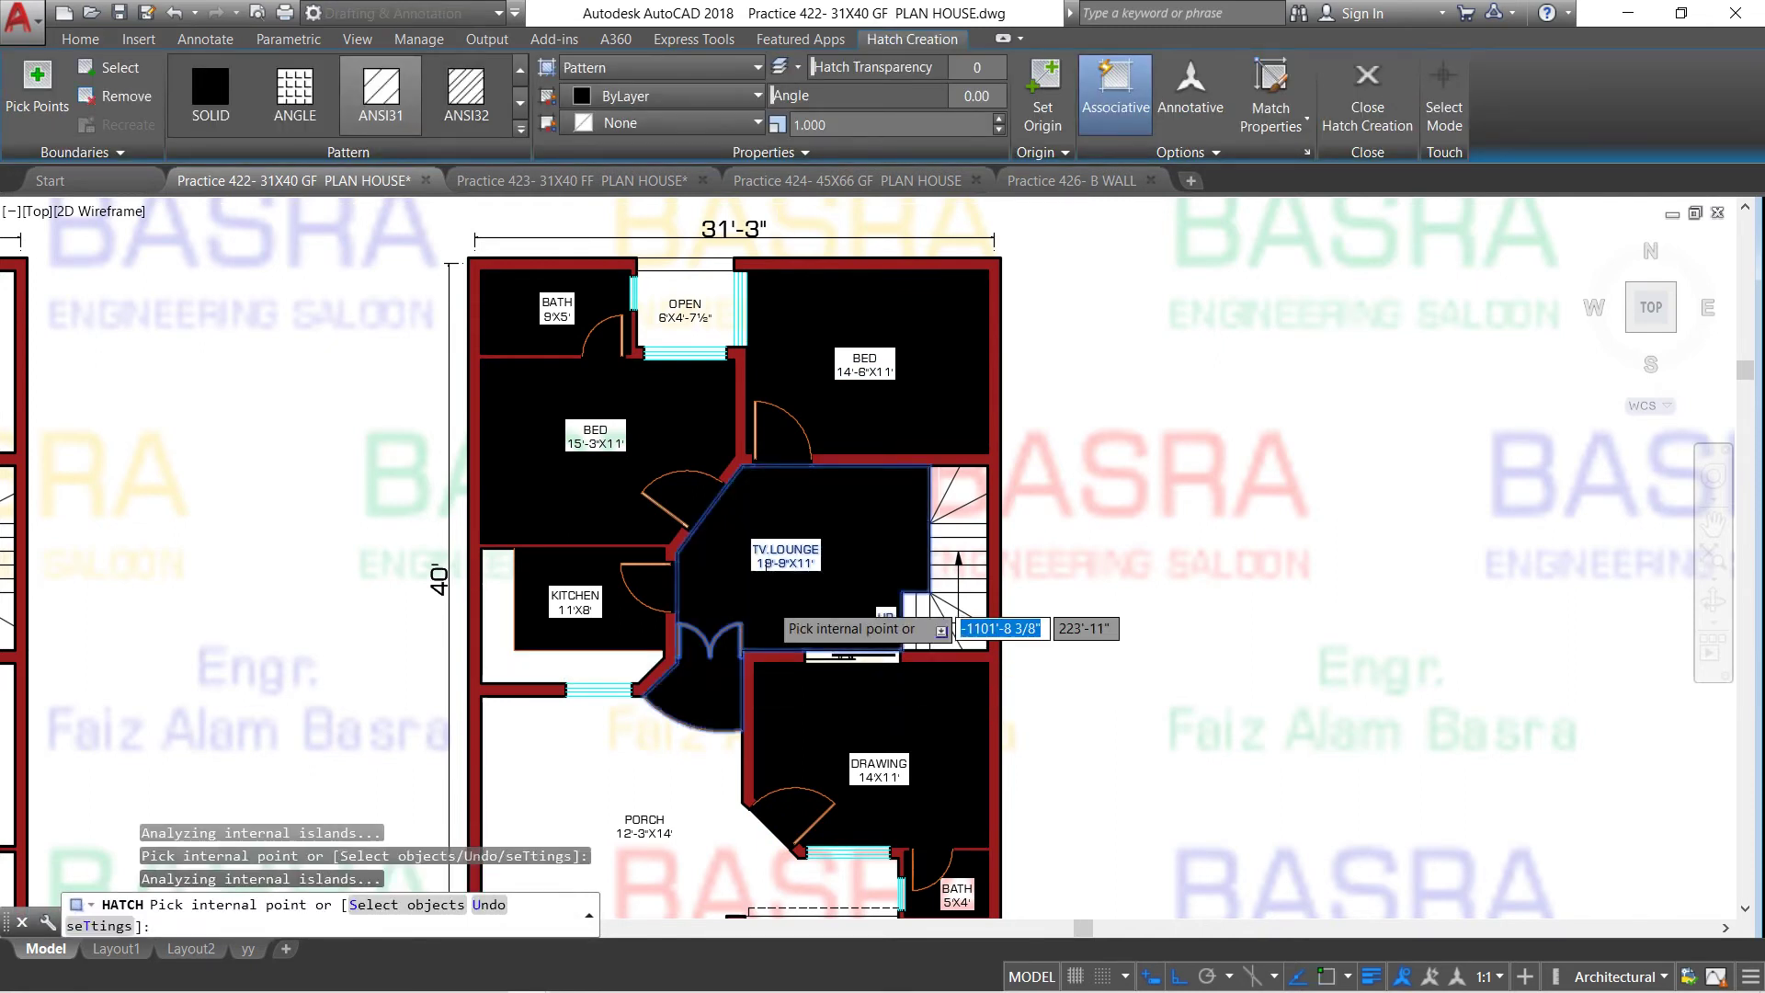
pyautogui.press('Return')
pyautogui.scroll(-2, 635, 726)
pyautogui.scroll(-2, 625, 717)
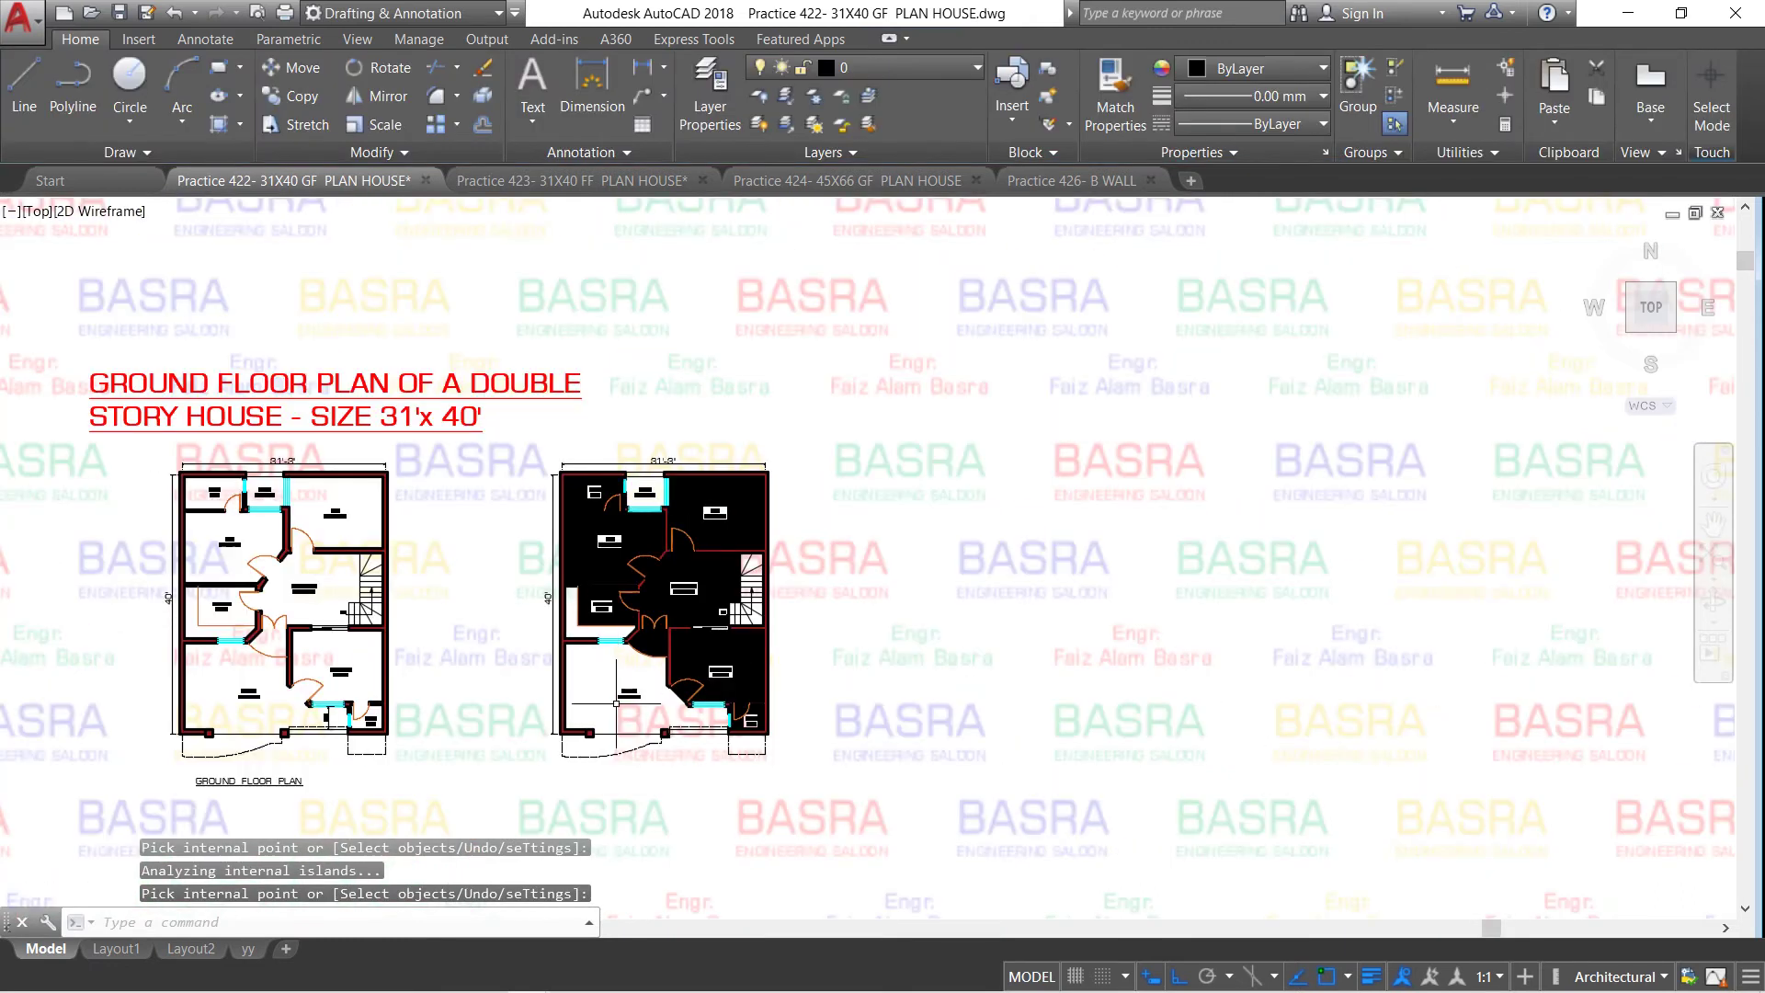
pyautogui.scroll(4, 617, 711)
# Solid-hatch the porch and the strip along its bottom edge
pyautogui.press('Return')
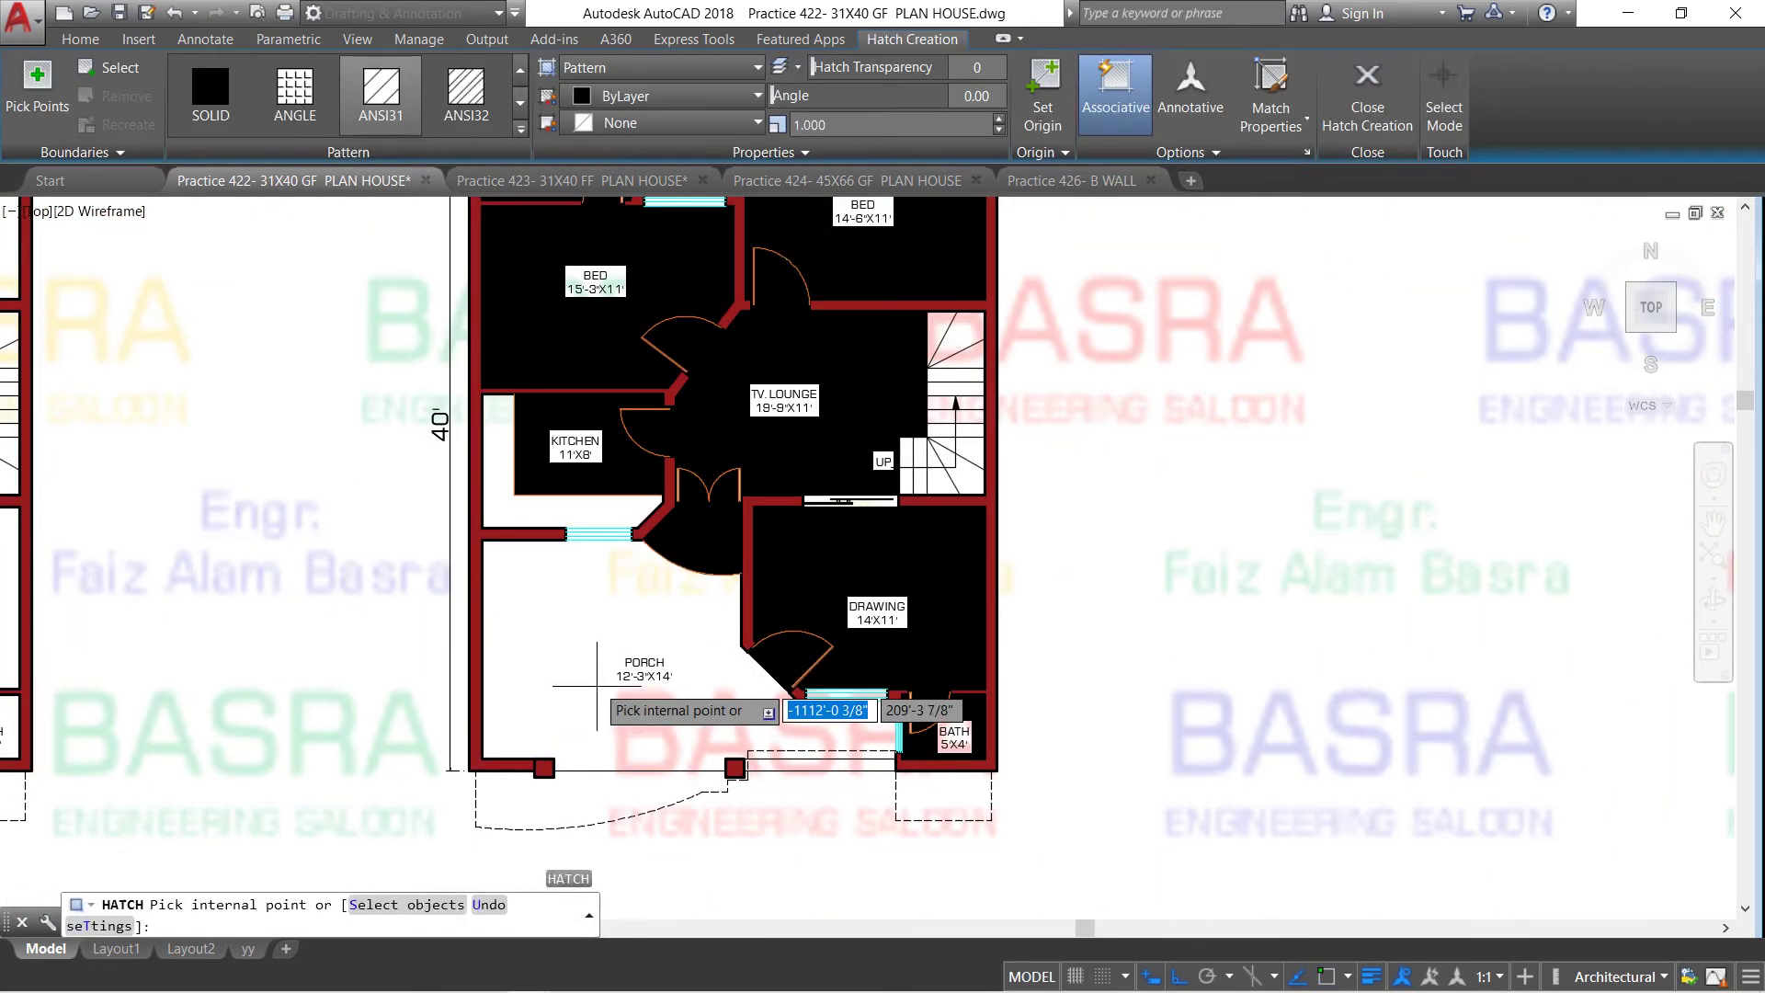
pyautogui.click(595, 683)
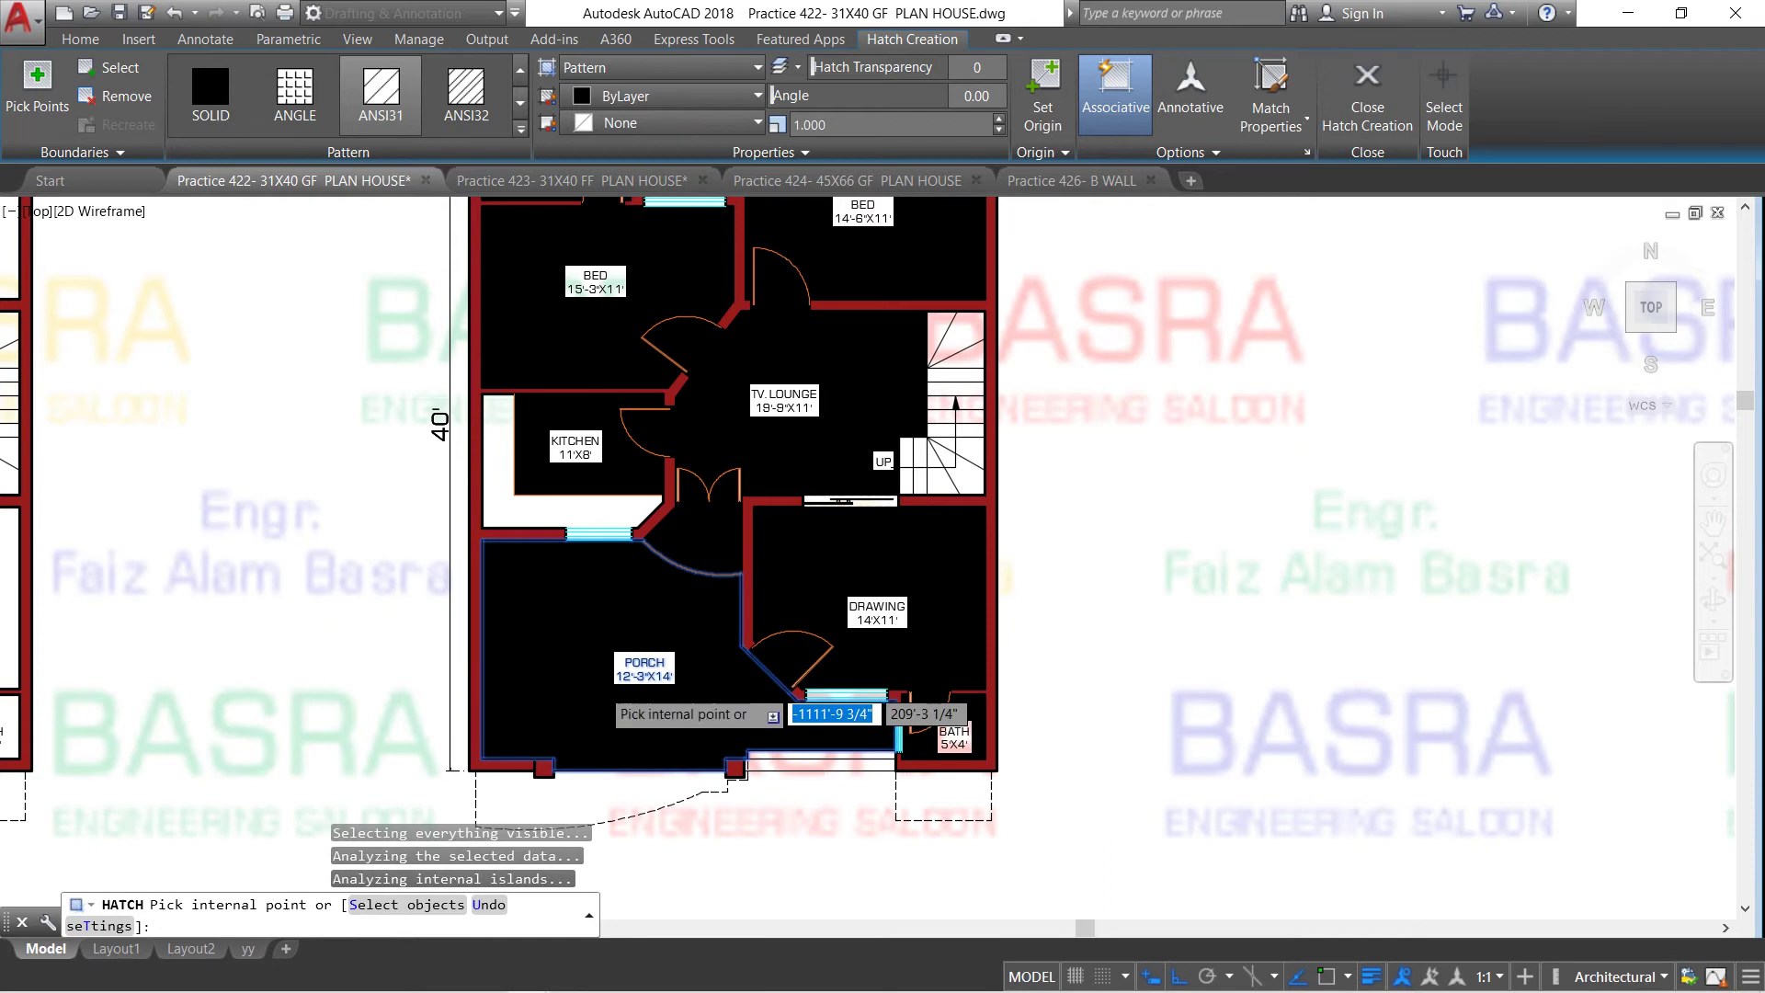
pyautogui.scroll(6, 744, 752)
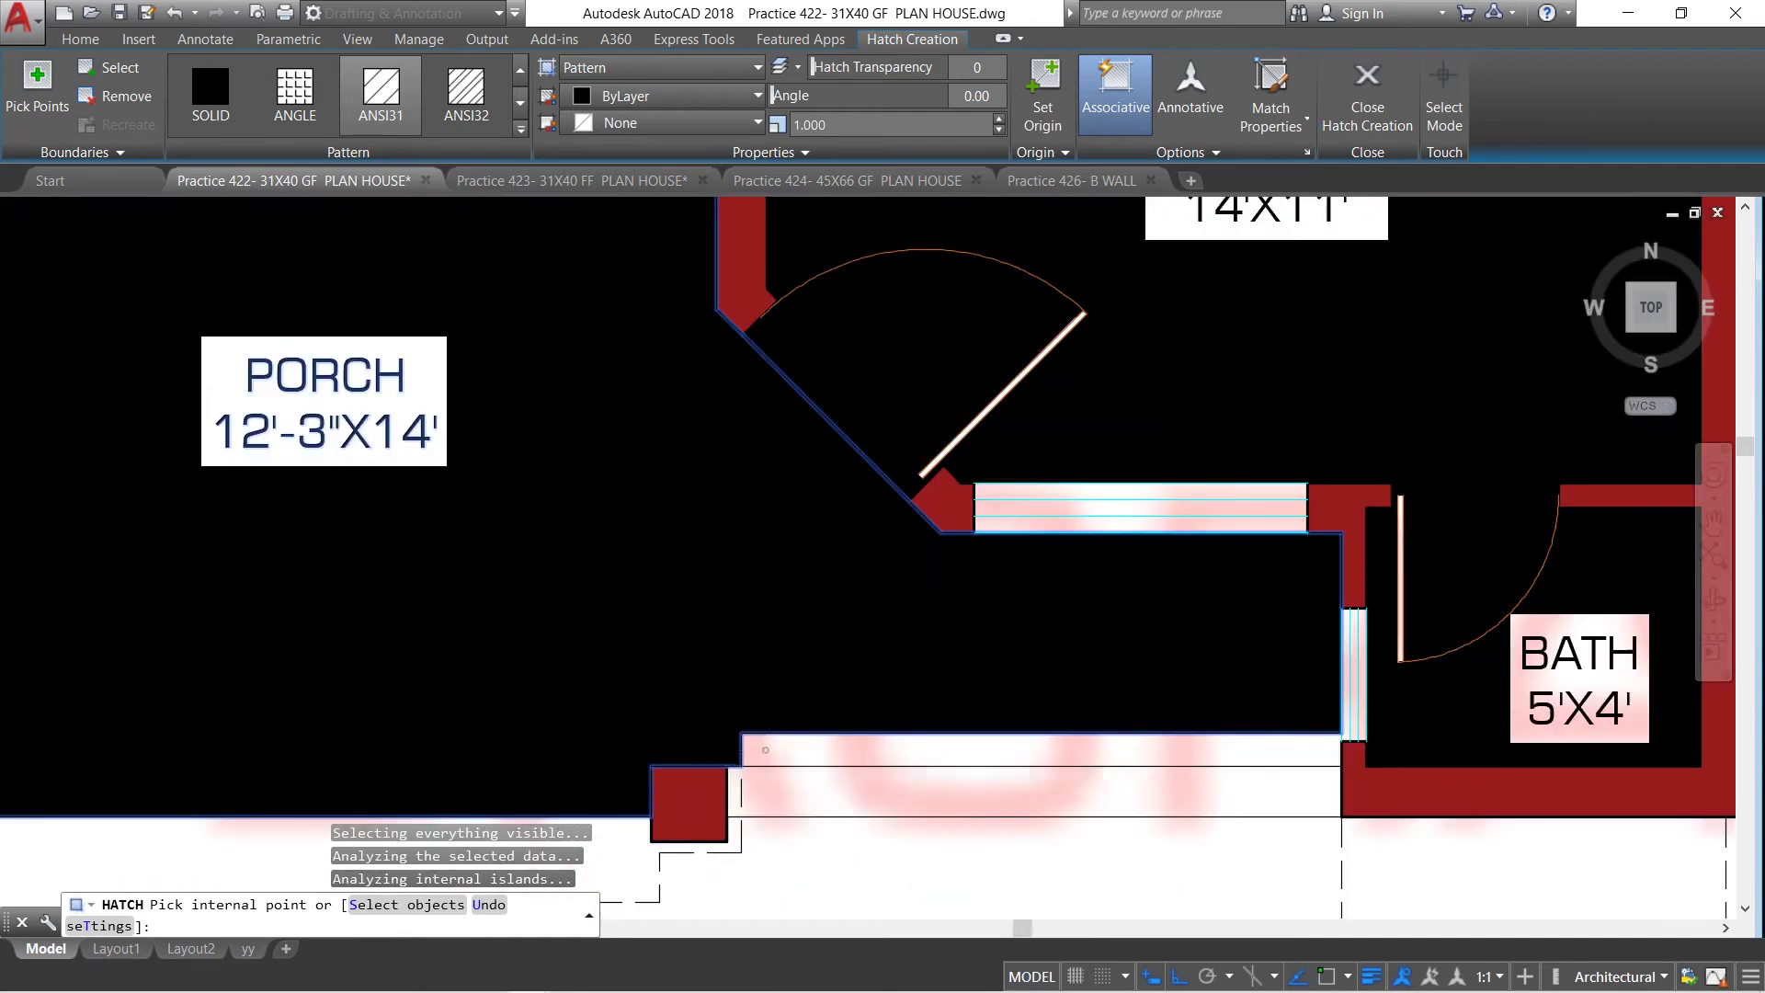
pyautogui.click(763, 749)
pyautogui.press('Return')
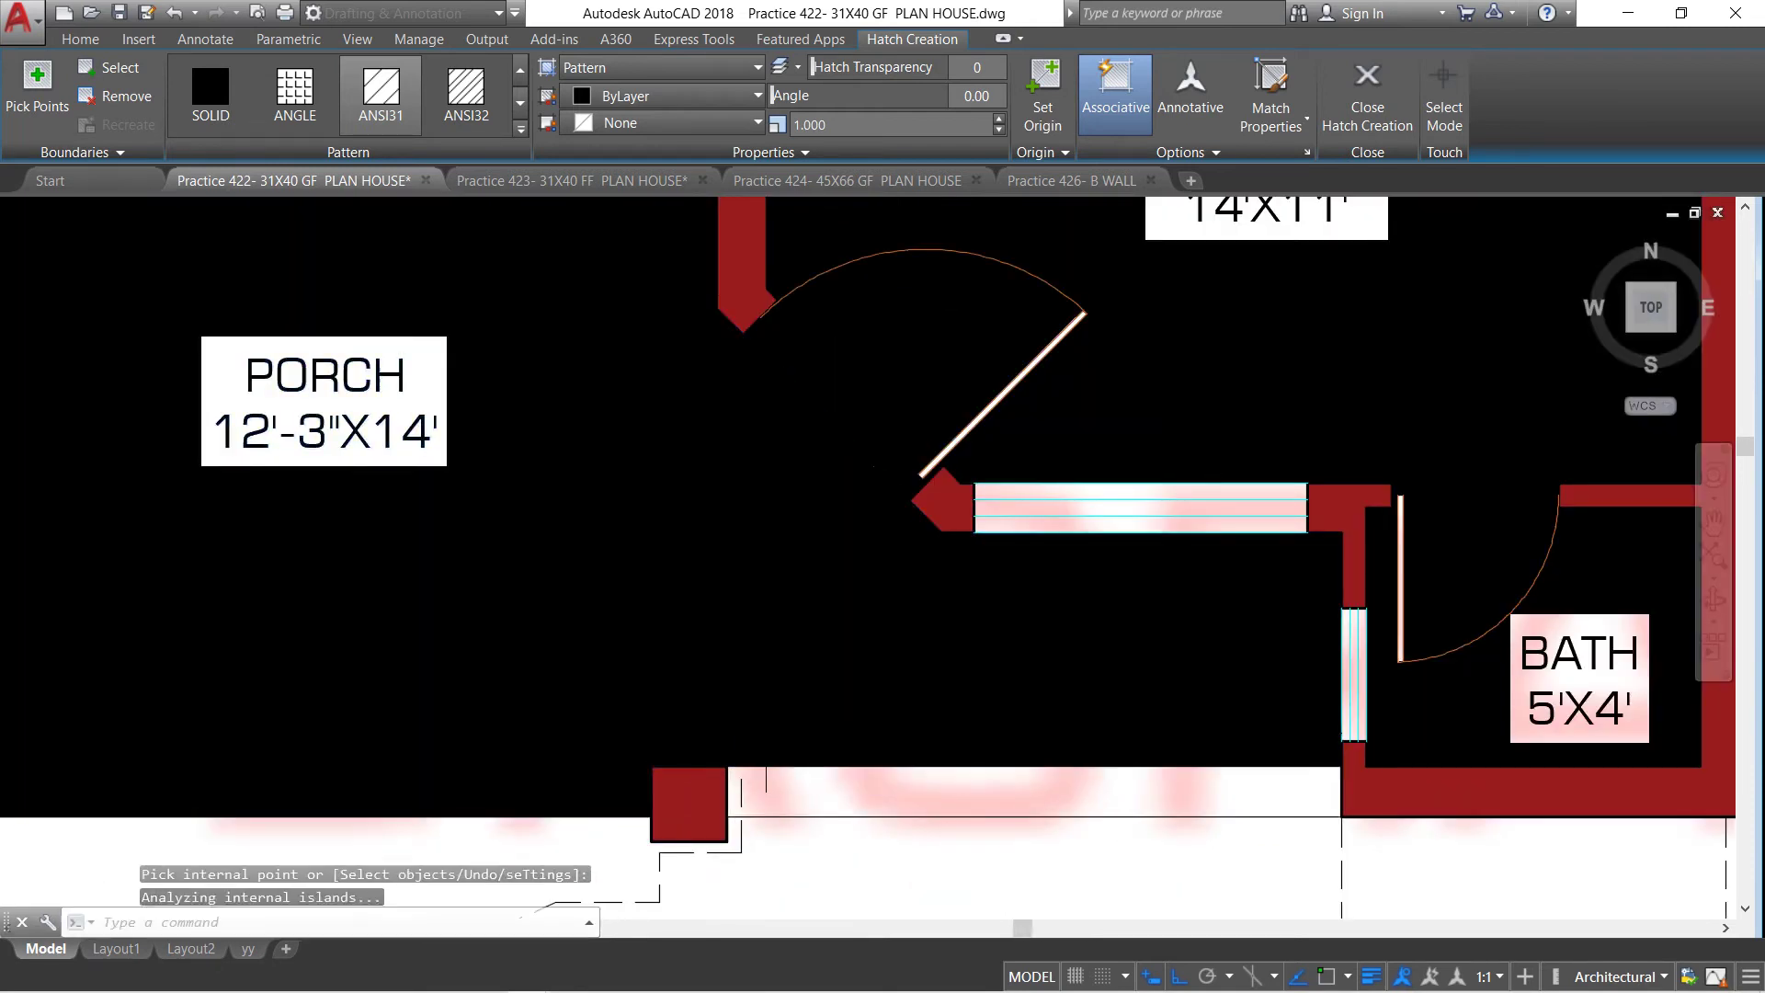
pyautogui.scroll(-2, 670, 586)
pyautogui.scroll(-3, 714, 644)
pyautogui.scroll(-2, 713, 644)
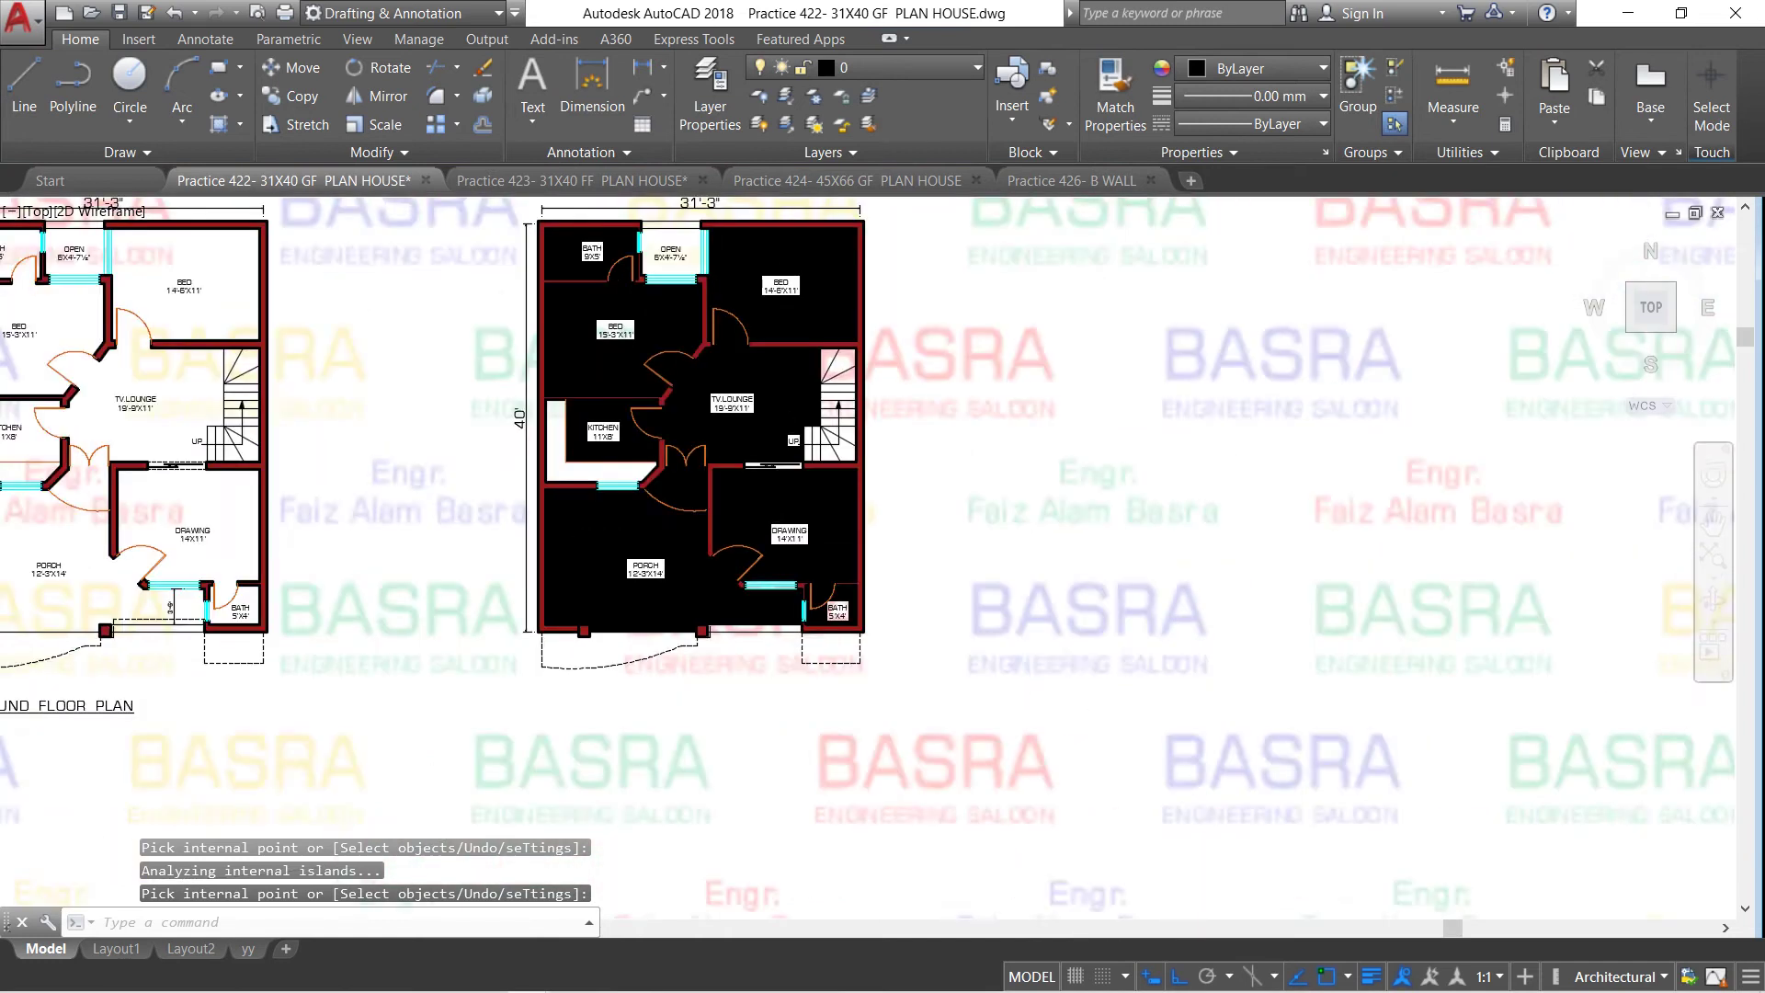
pyautogui.scroll(-1, 714, 643)
pyautogui.scroll(1, 714, 643)
pyautogui.scroll(2, 708, 367)
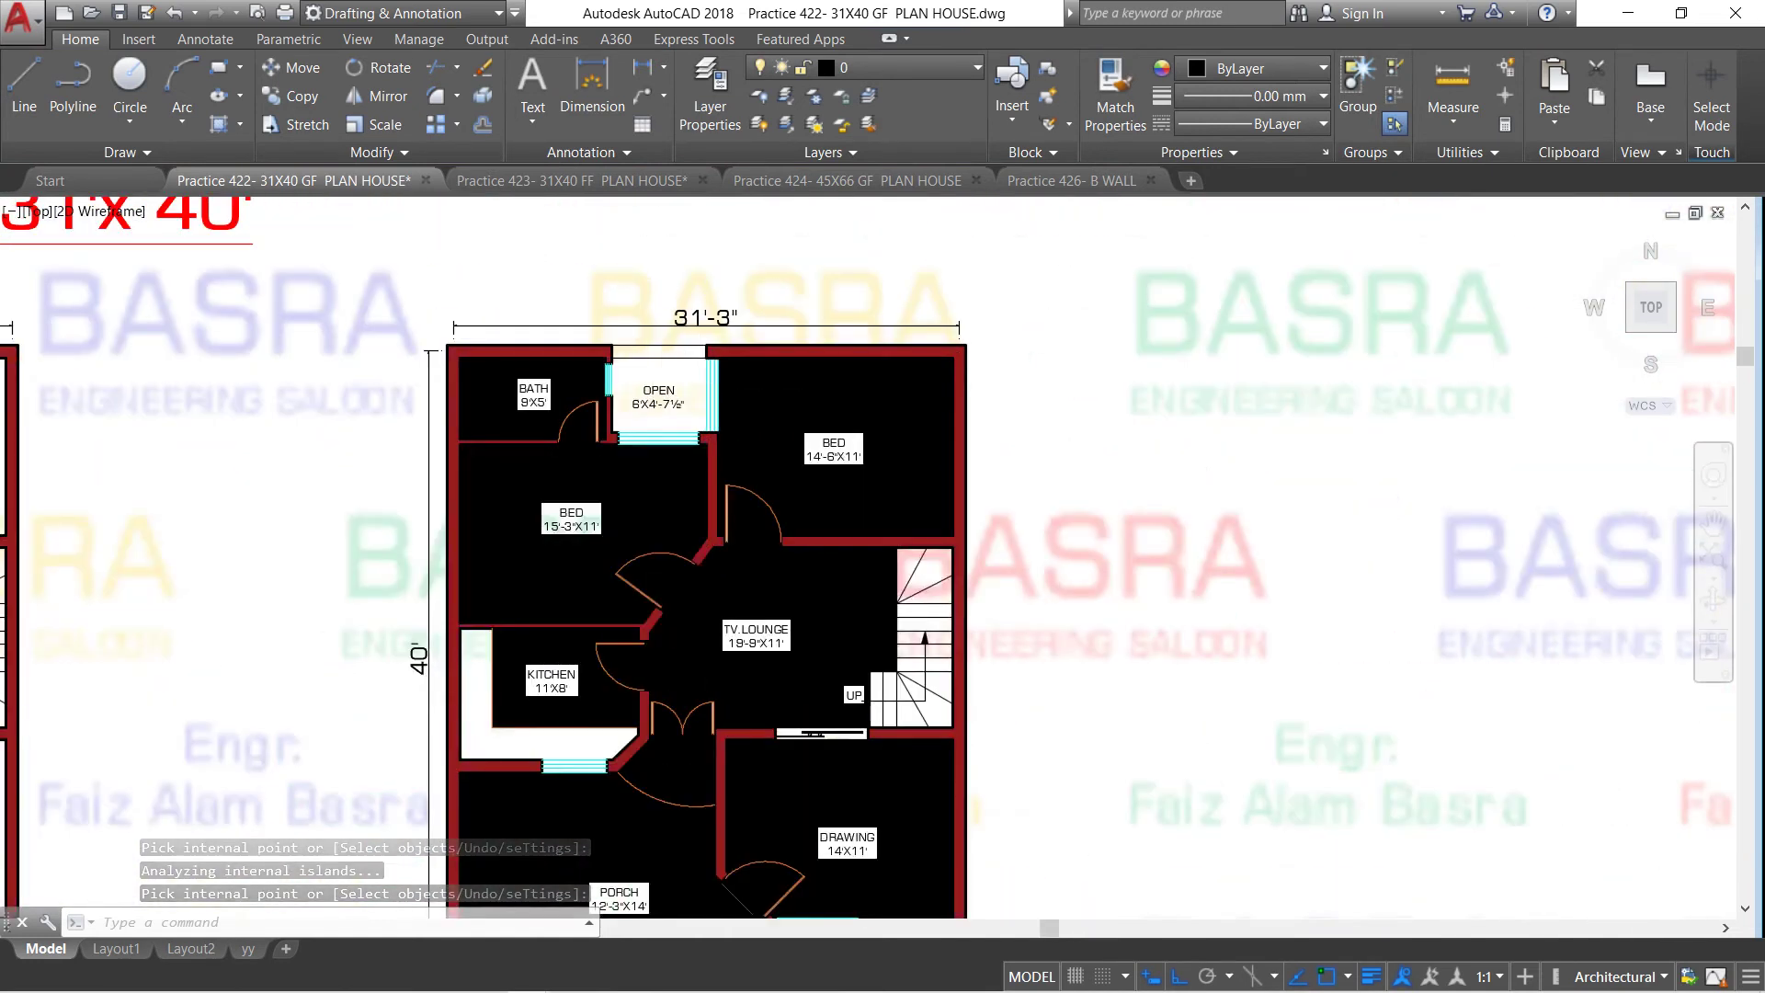
pyautogui.scroll(4, 635, 359)
# Change the 9'X5' bath's hatch pattern to ANSI37, scale 50, angle 45°
pyautogui.click(244, 410)
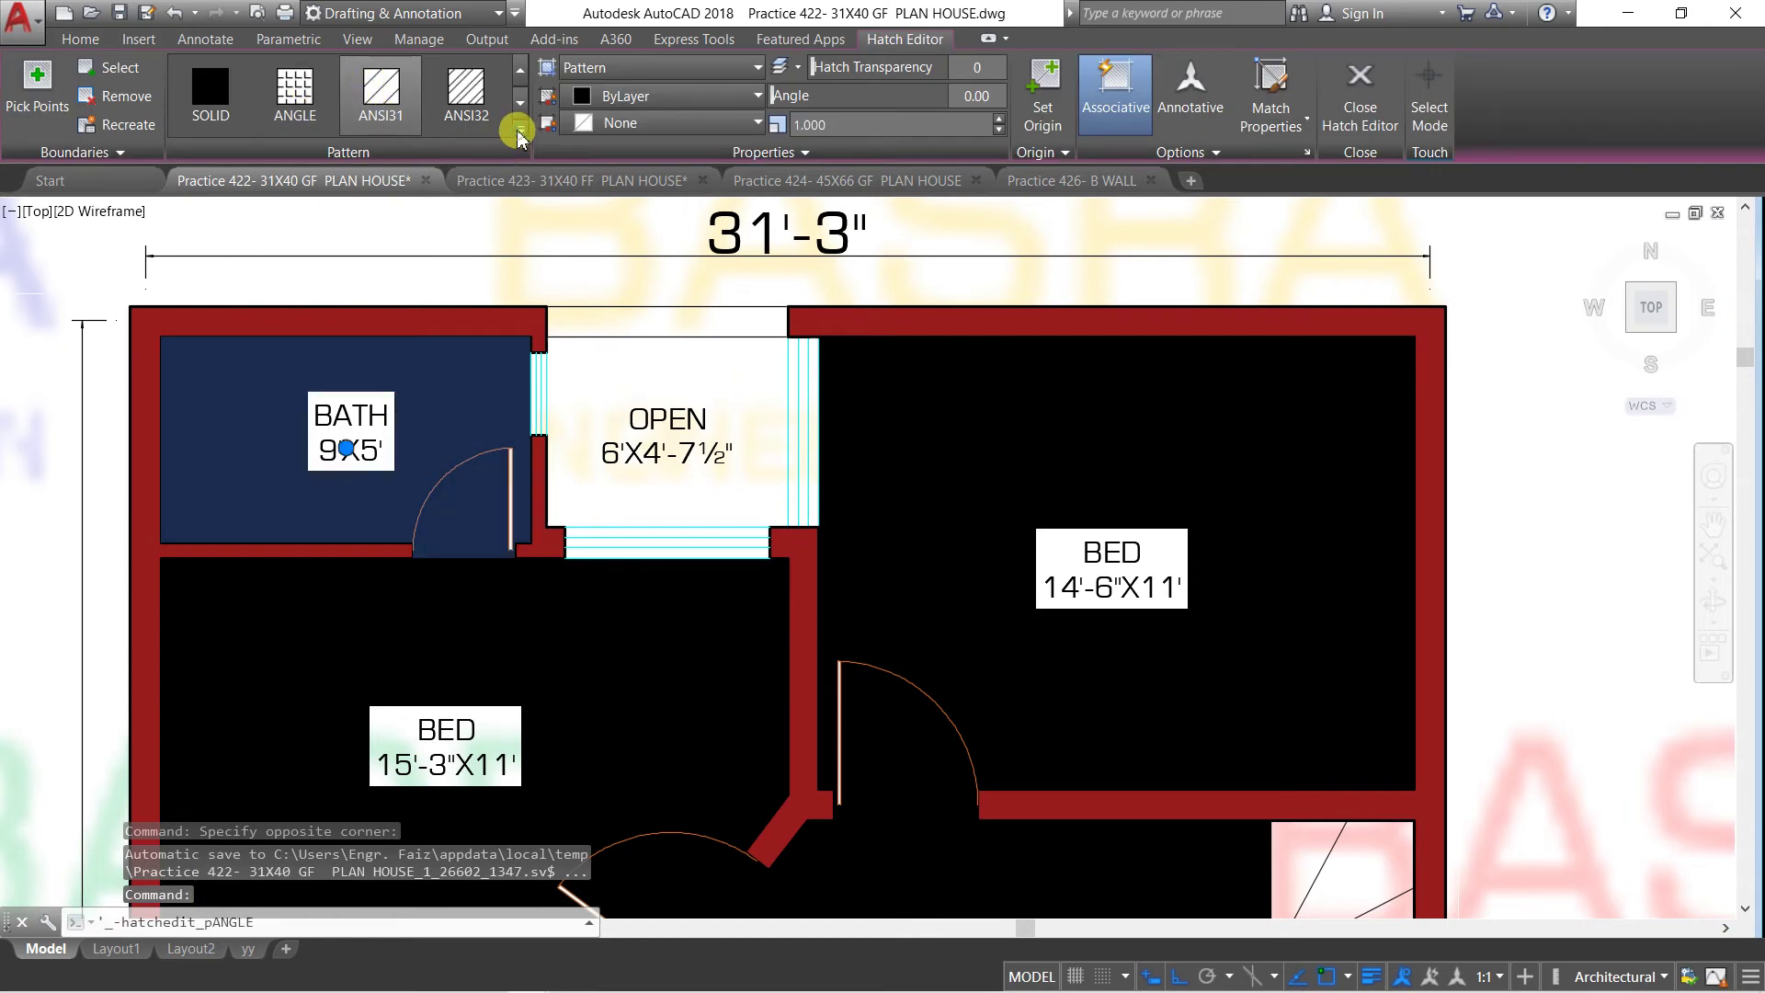
pyautogui.click(520, 129)
pyautogui.click(43, 267)
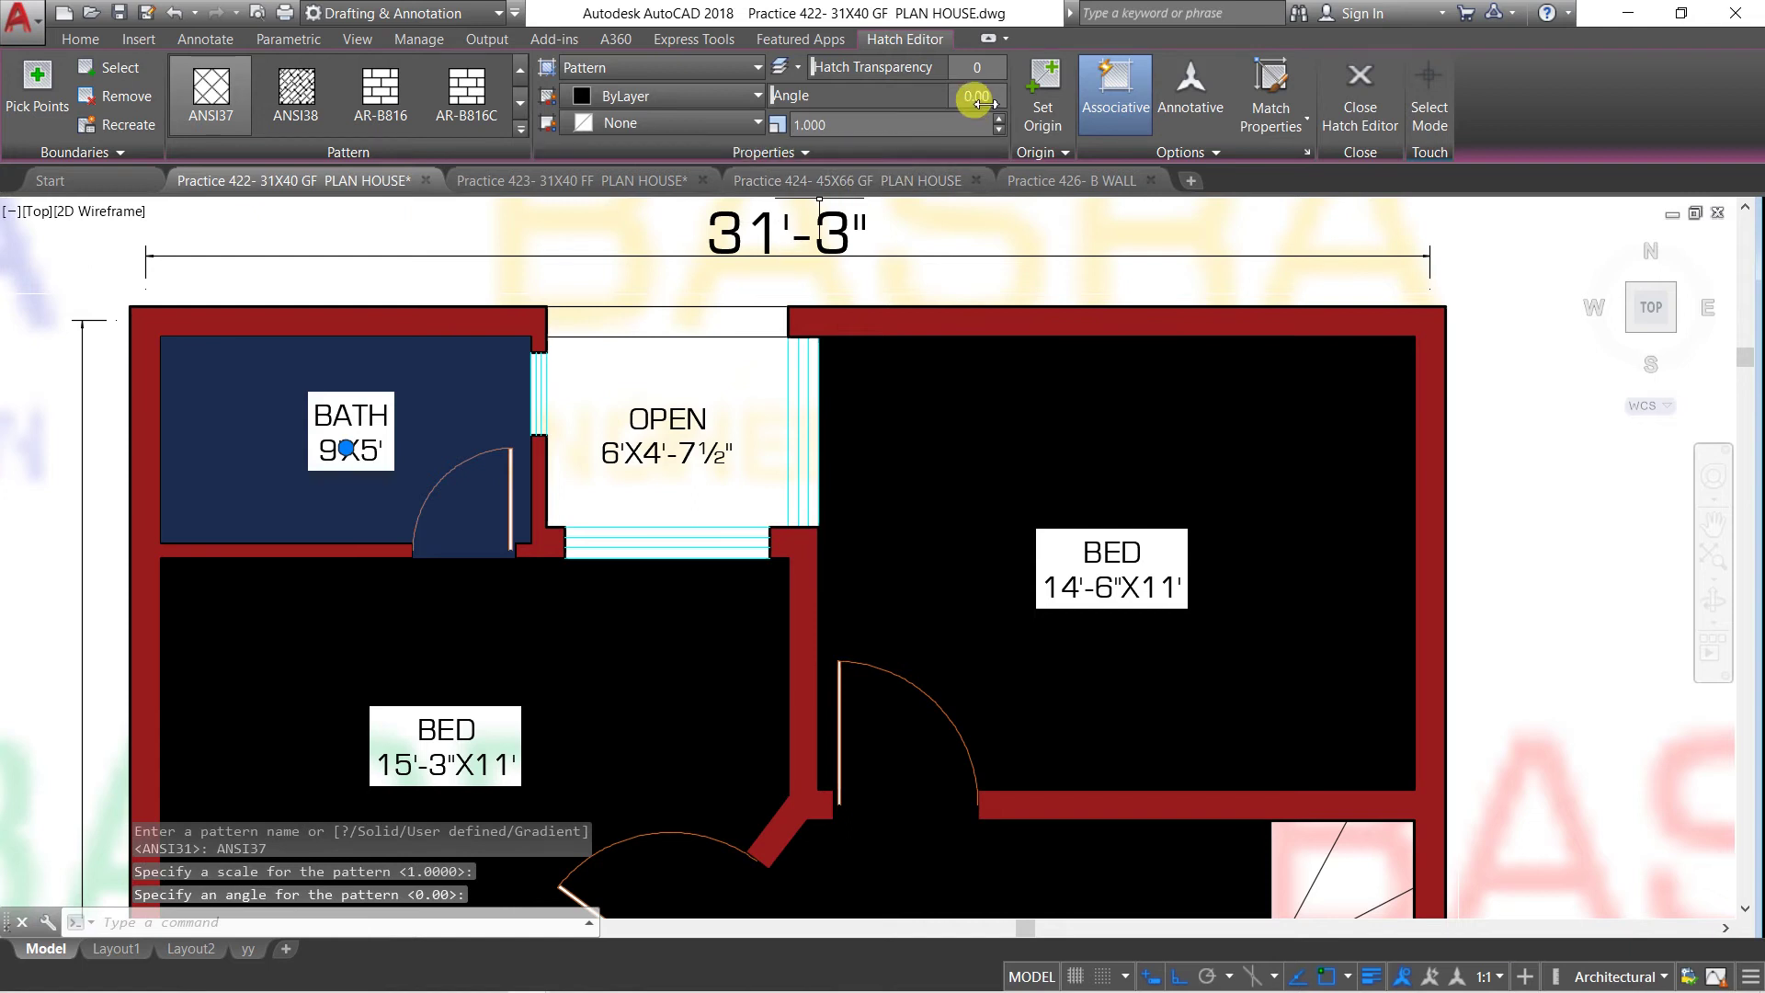
pyautogui.write('50')
pyautogui.press('Return')
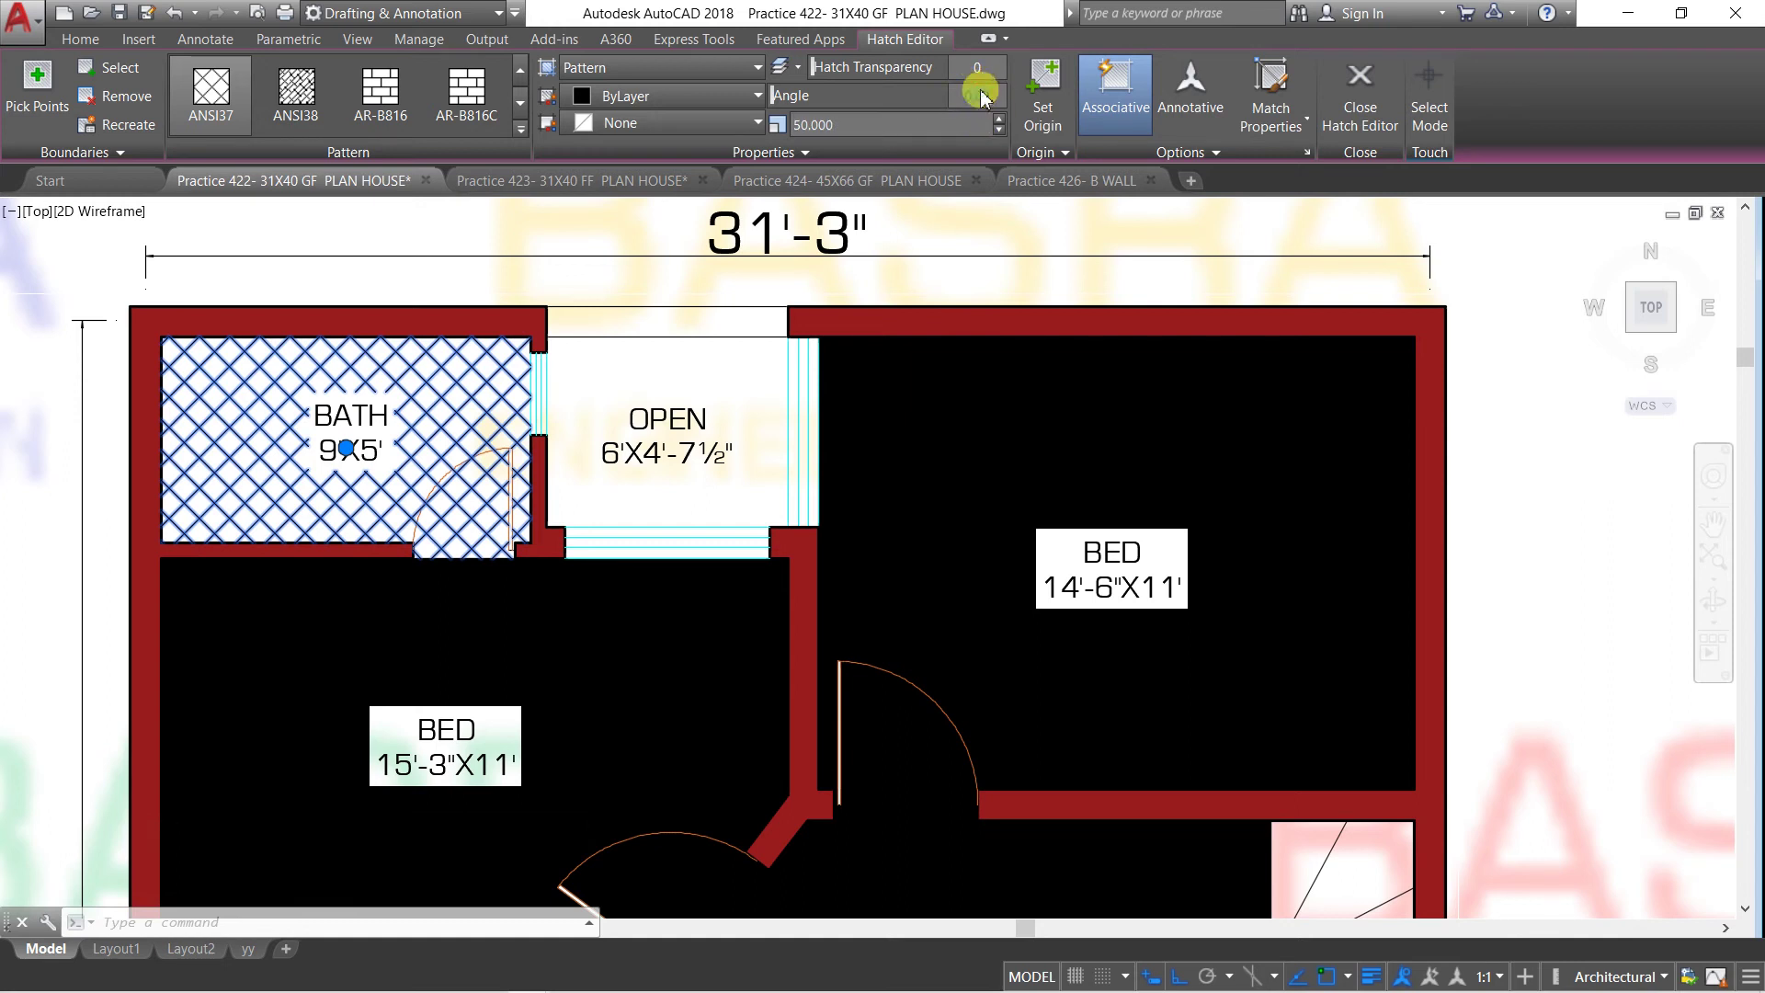
pyautogui.moveTo(974, 89); pyautogui.dragTo(980, 92)
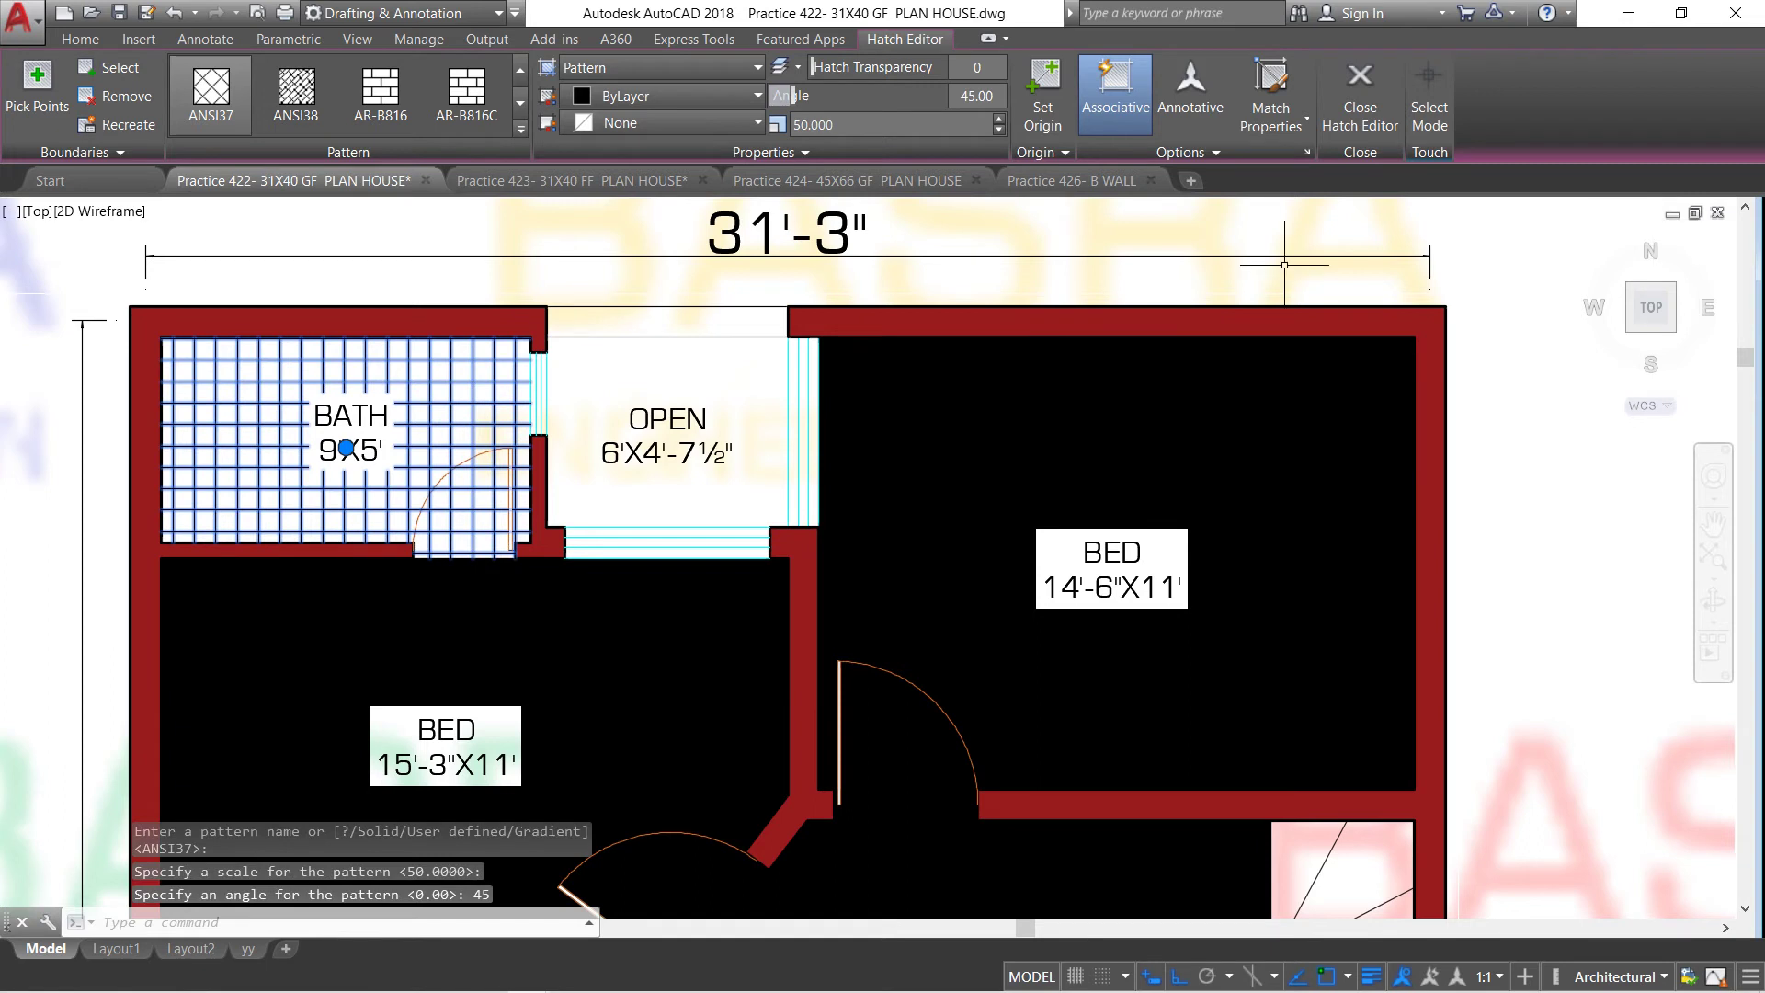
pyautogui.press('Escape')
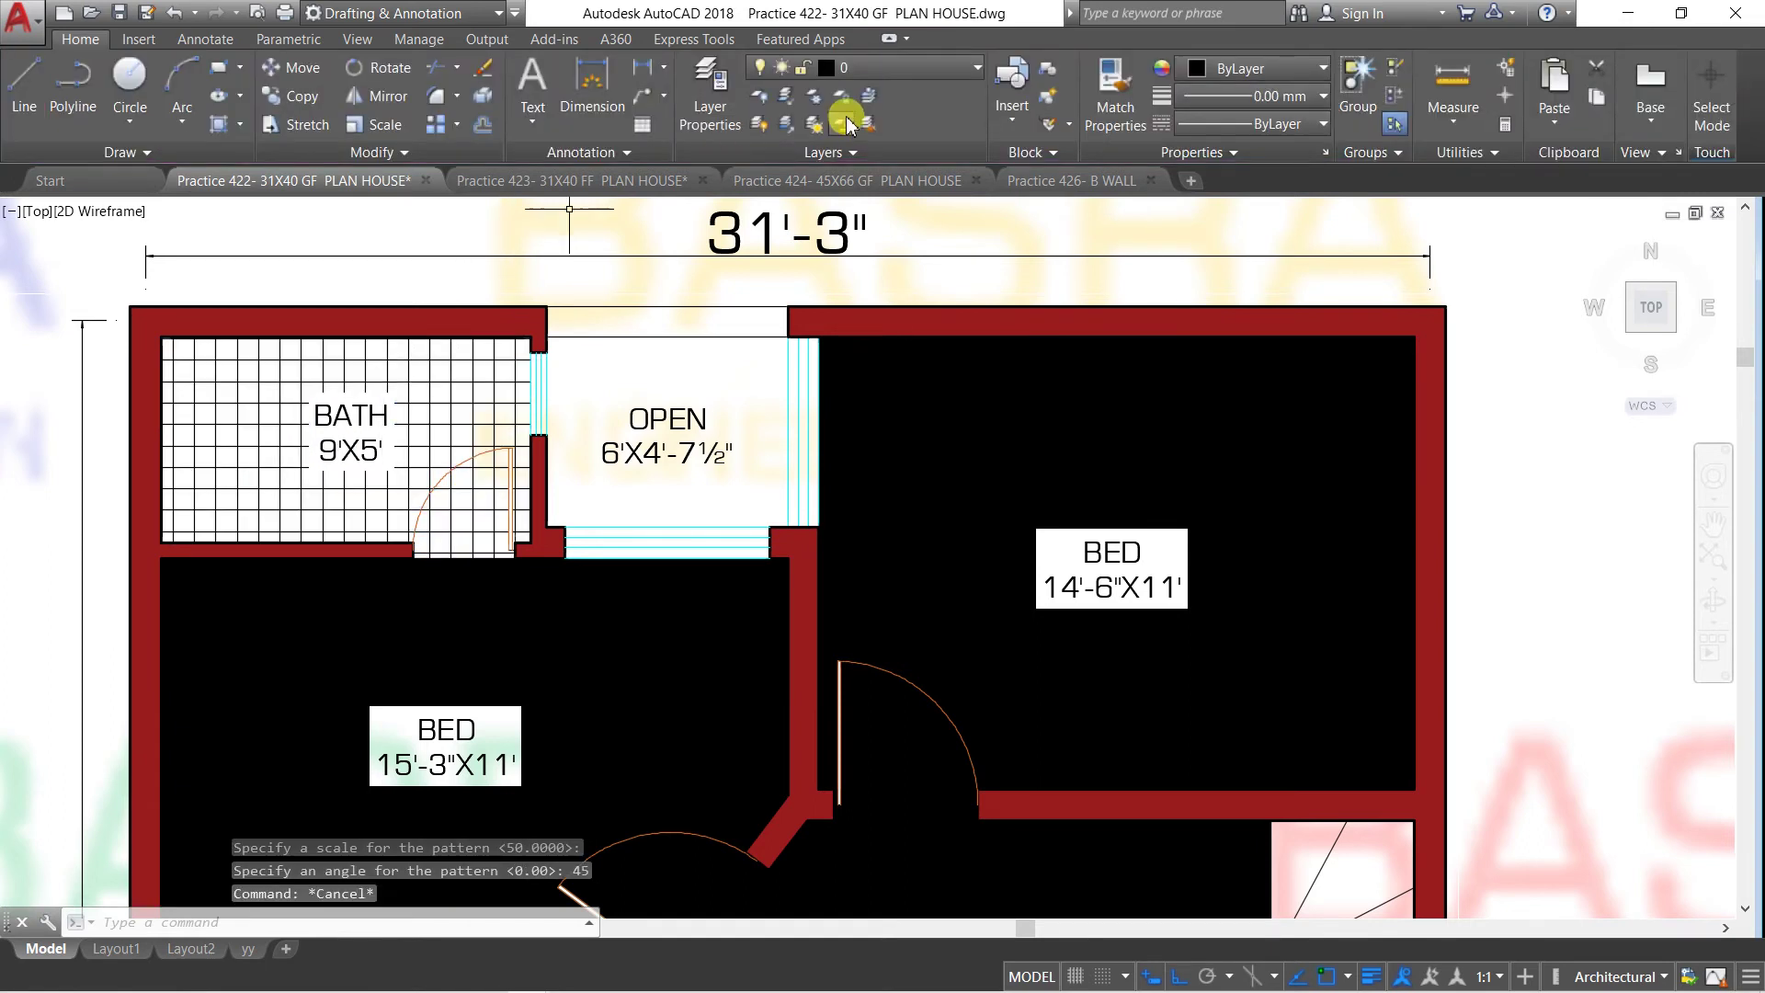
pyautogui.scroll(-4, 690, 217)
pyautogui.scroll(-1, 690, 216)
pyautogui.scroll(2, 690, 216)
# Match the bath's grid hatch properties onto the kitchen hatch
pyautogui.scroll(2, 690, 216)
pyautogui.click(1104, 127)
pyautogui.click(442, 322)
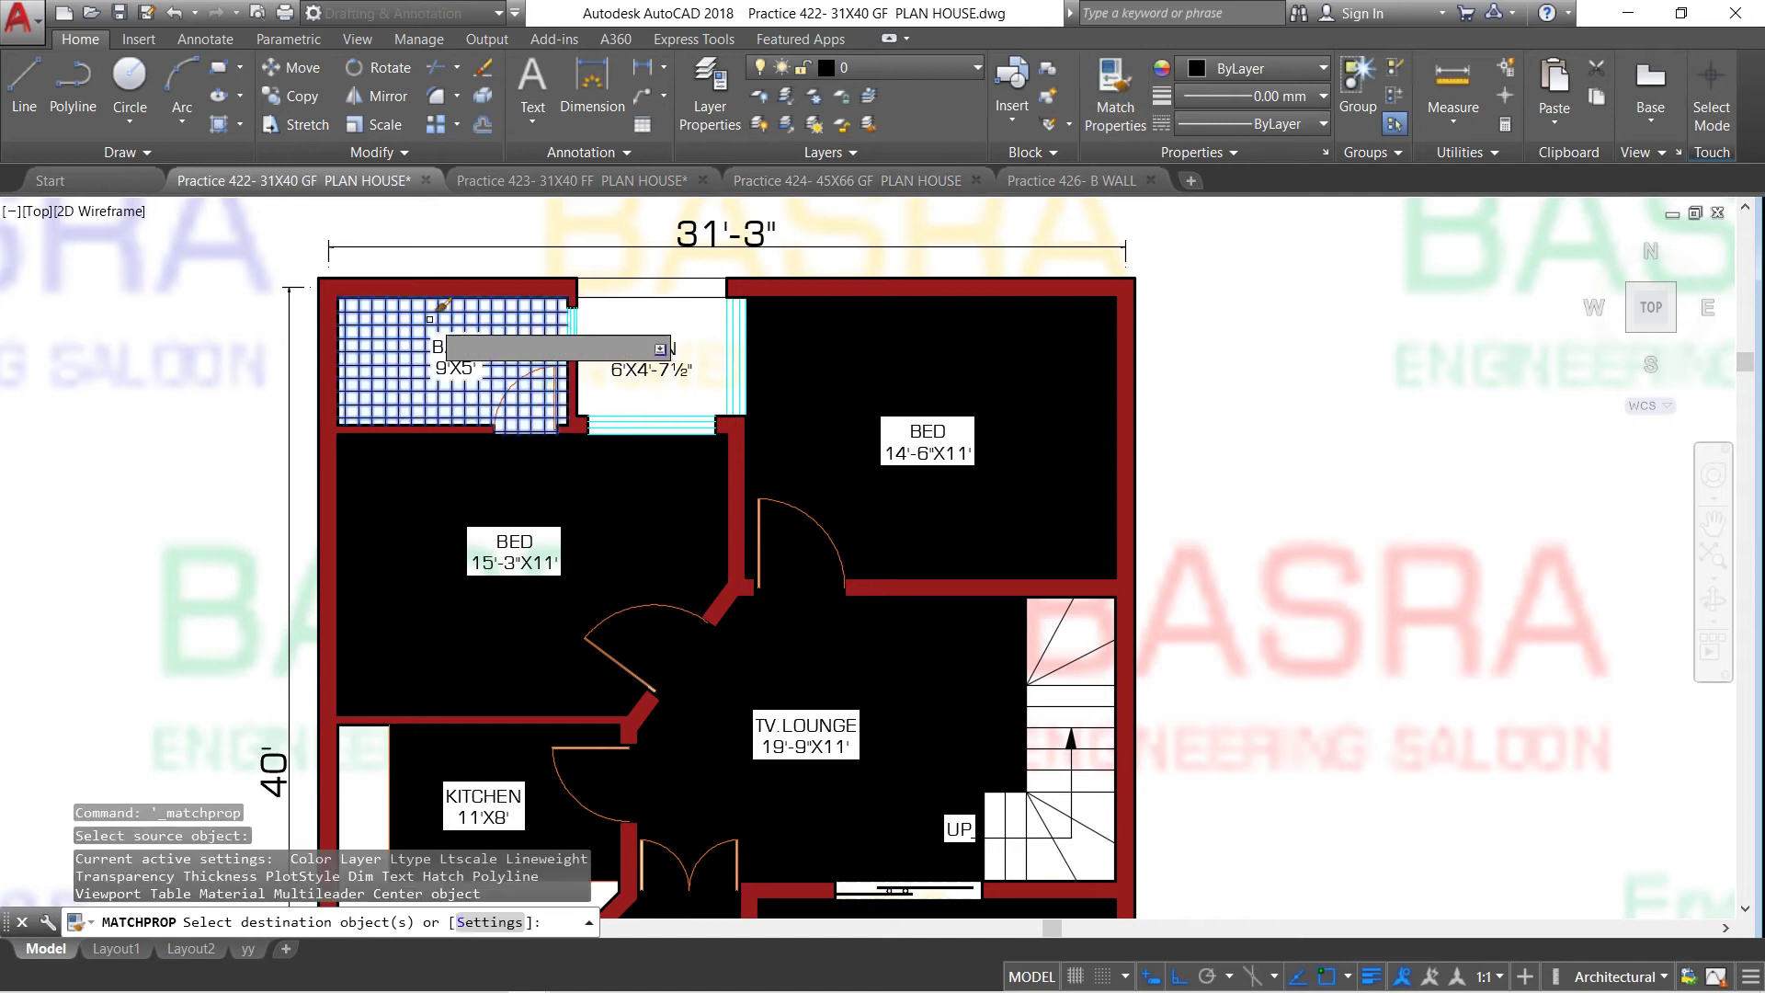
pyautogui.click(434, 765)
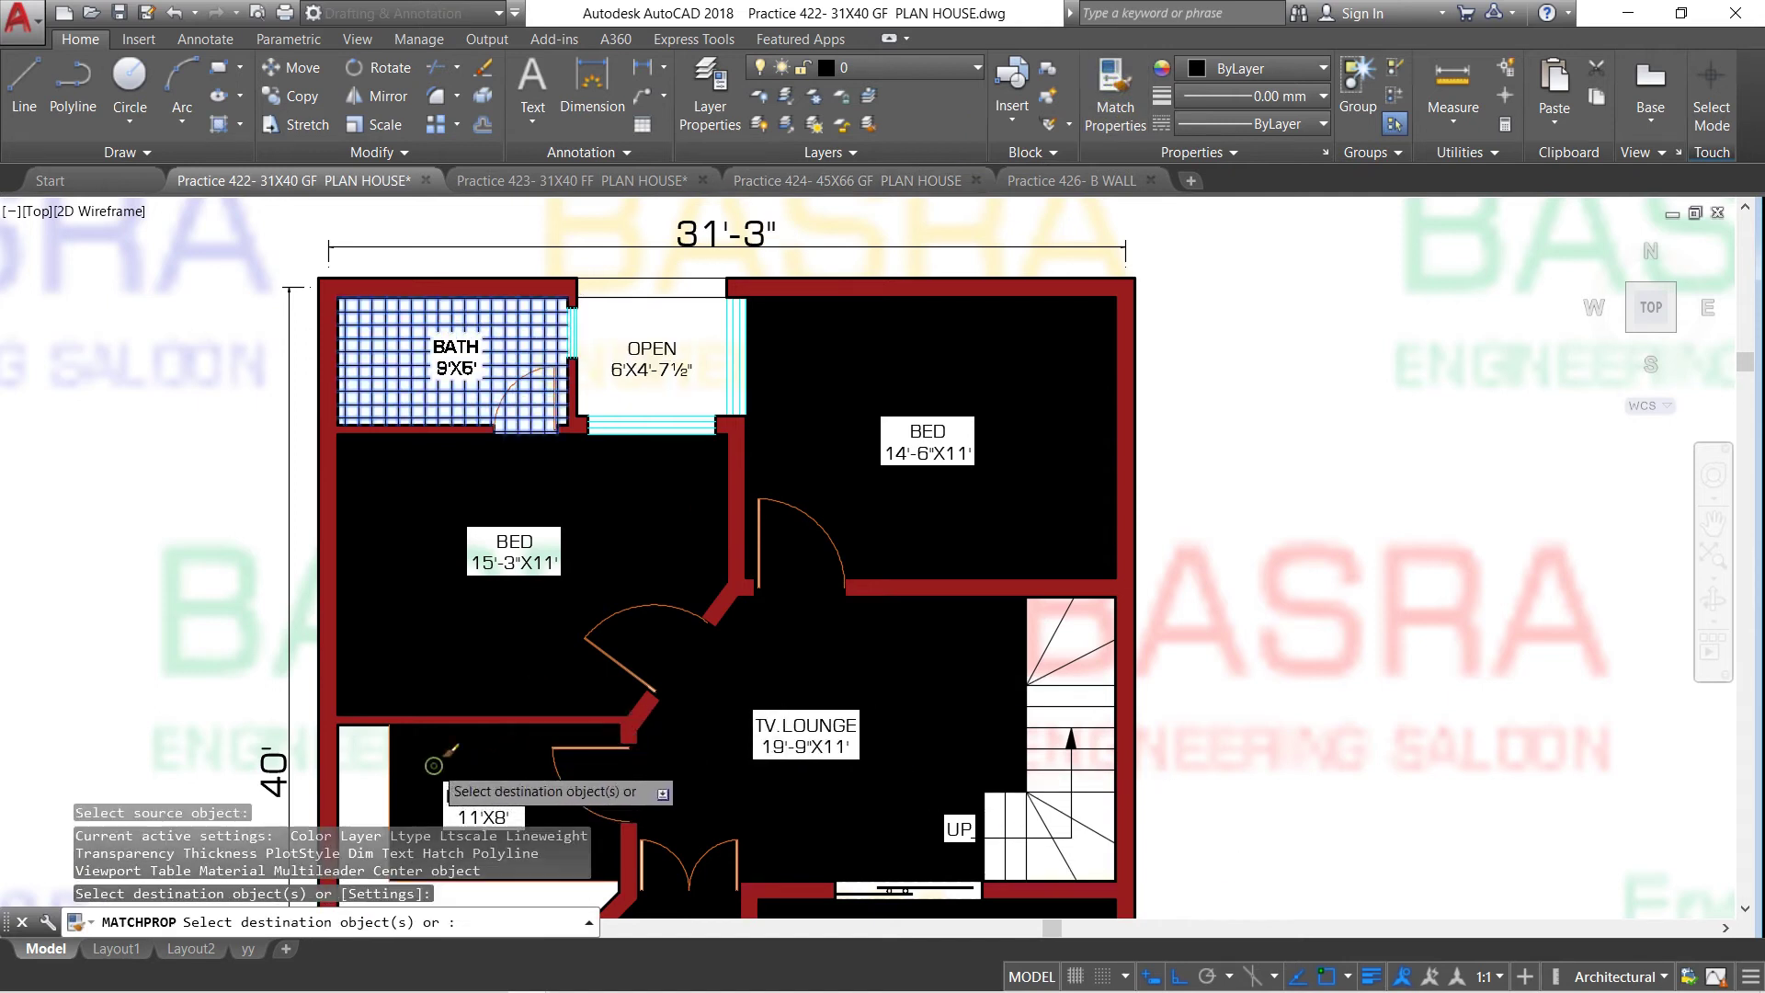
pyautogui.click(409, 757)
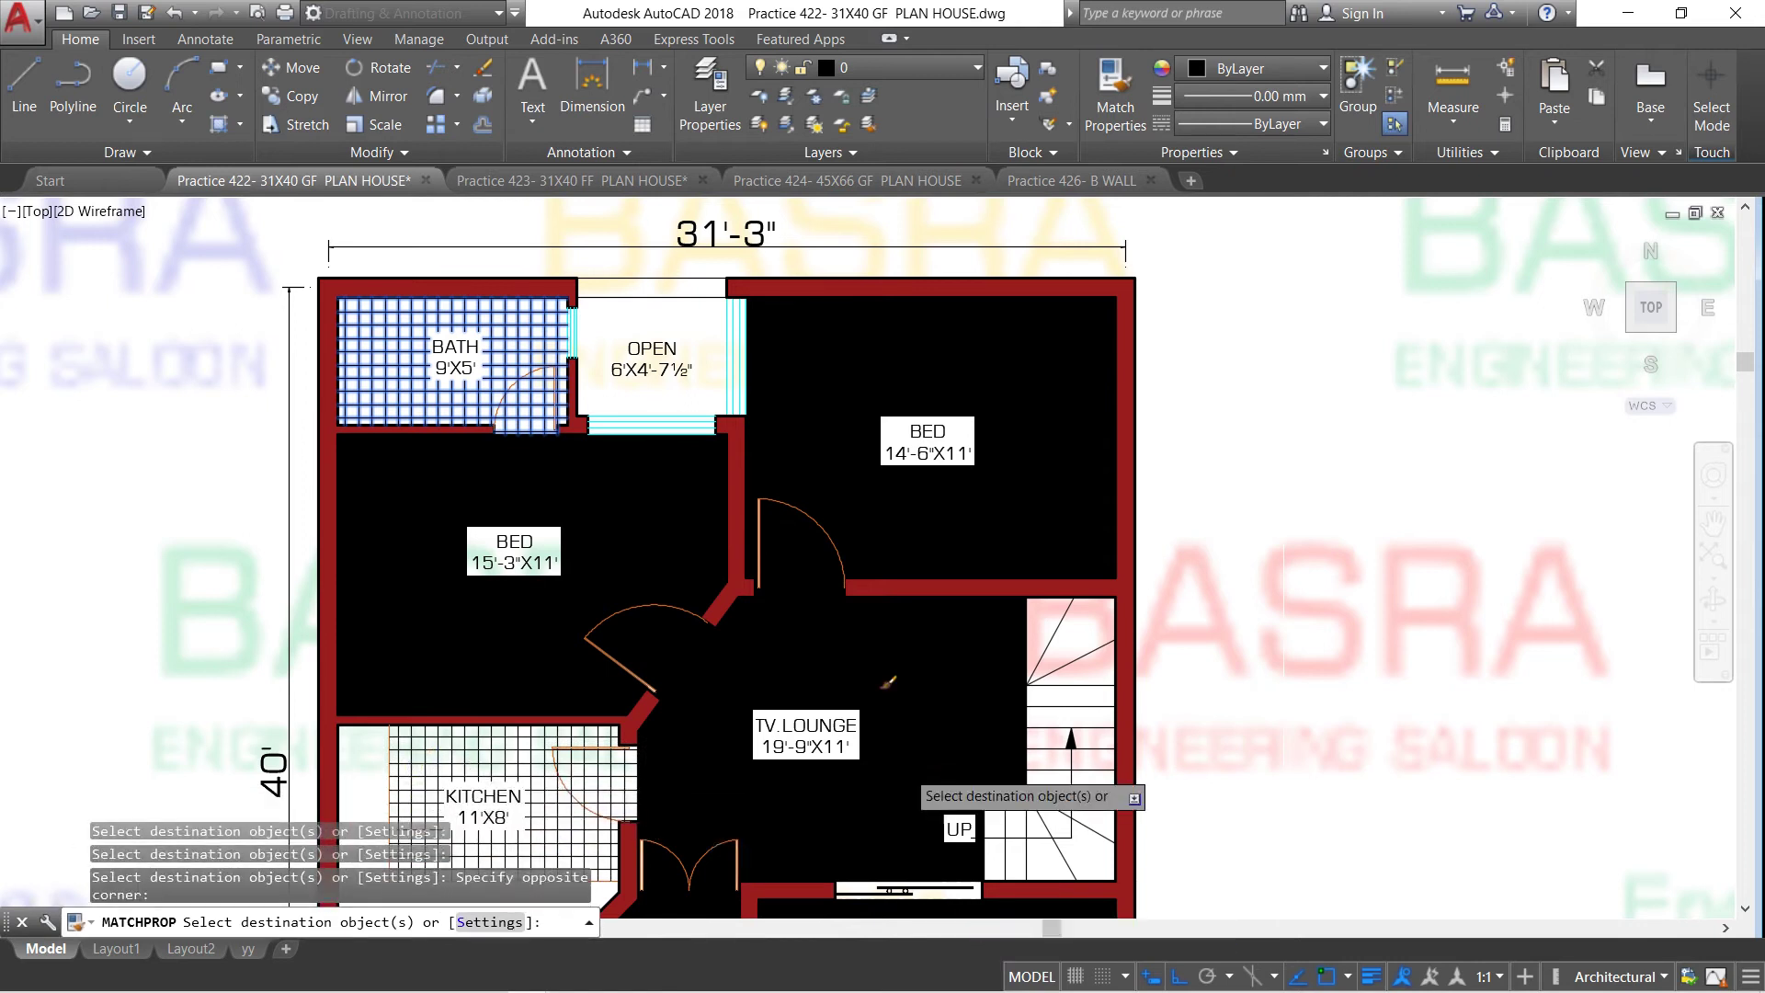
pyautogui.scroll(-4, 910, 777)
pyautogui.scroll(4, 888, 878)
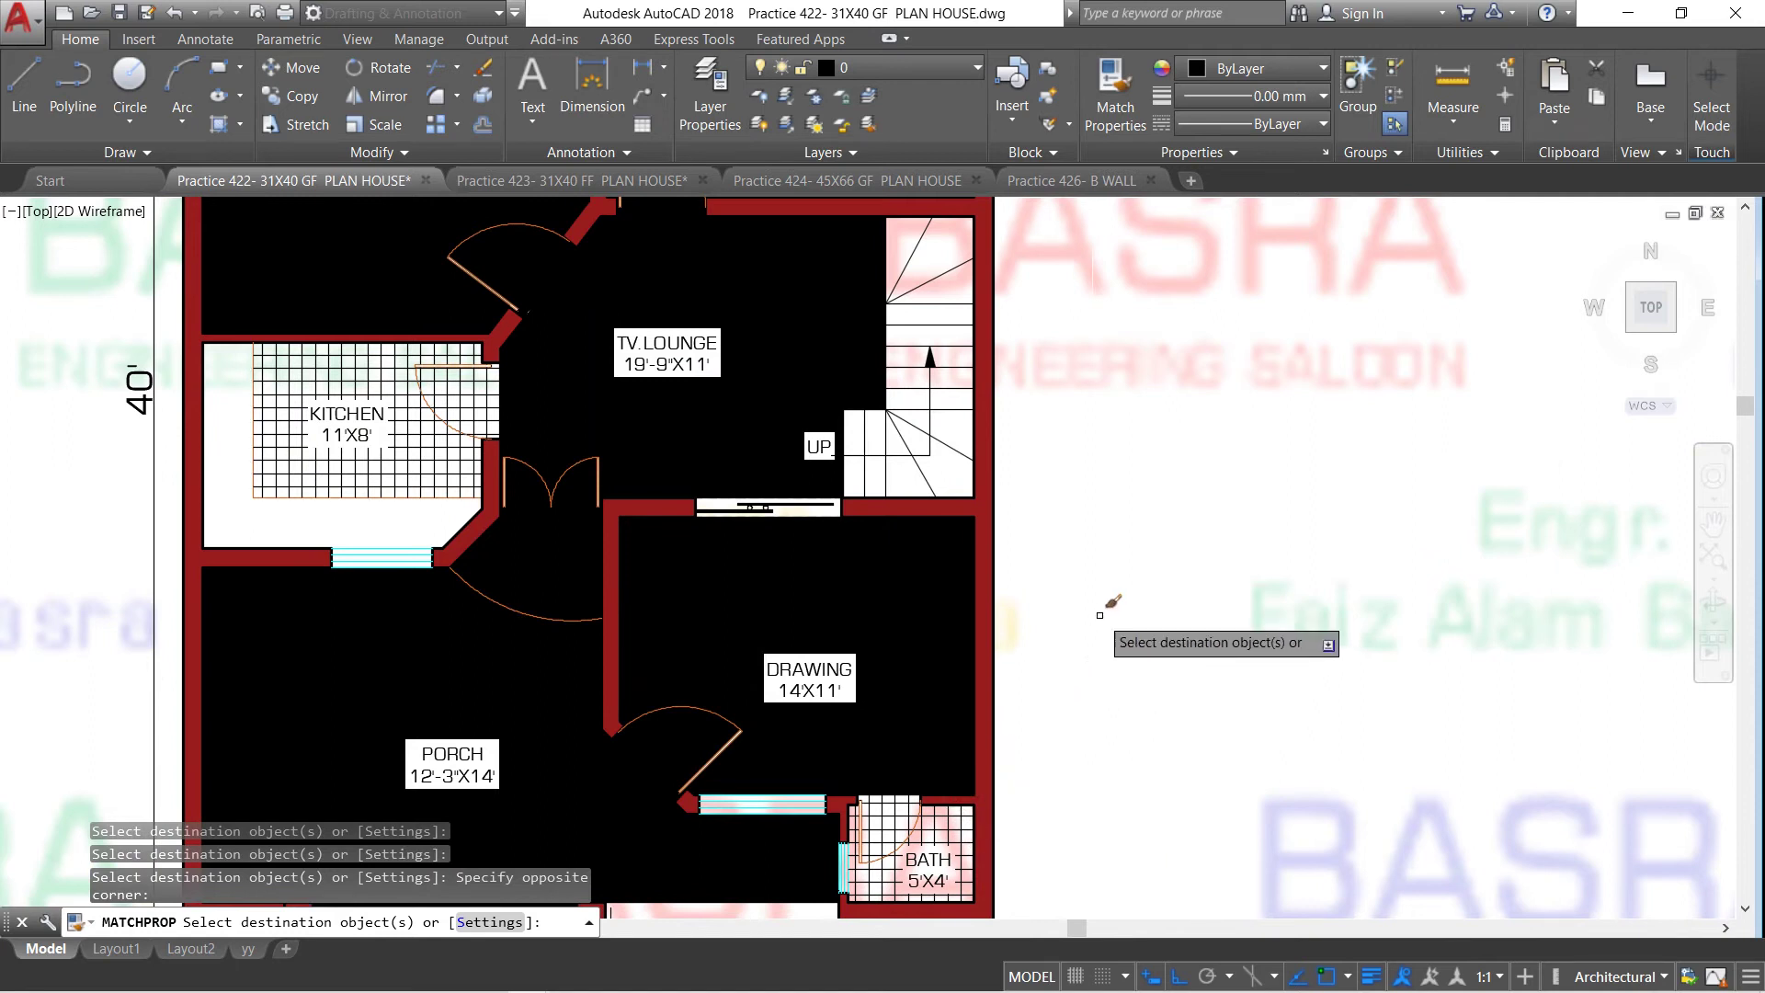
# Give the porch, TV lounge and drawing room the same grid hatch
pyautogui.click(510, 625)
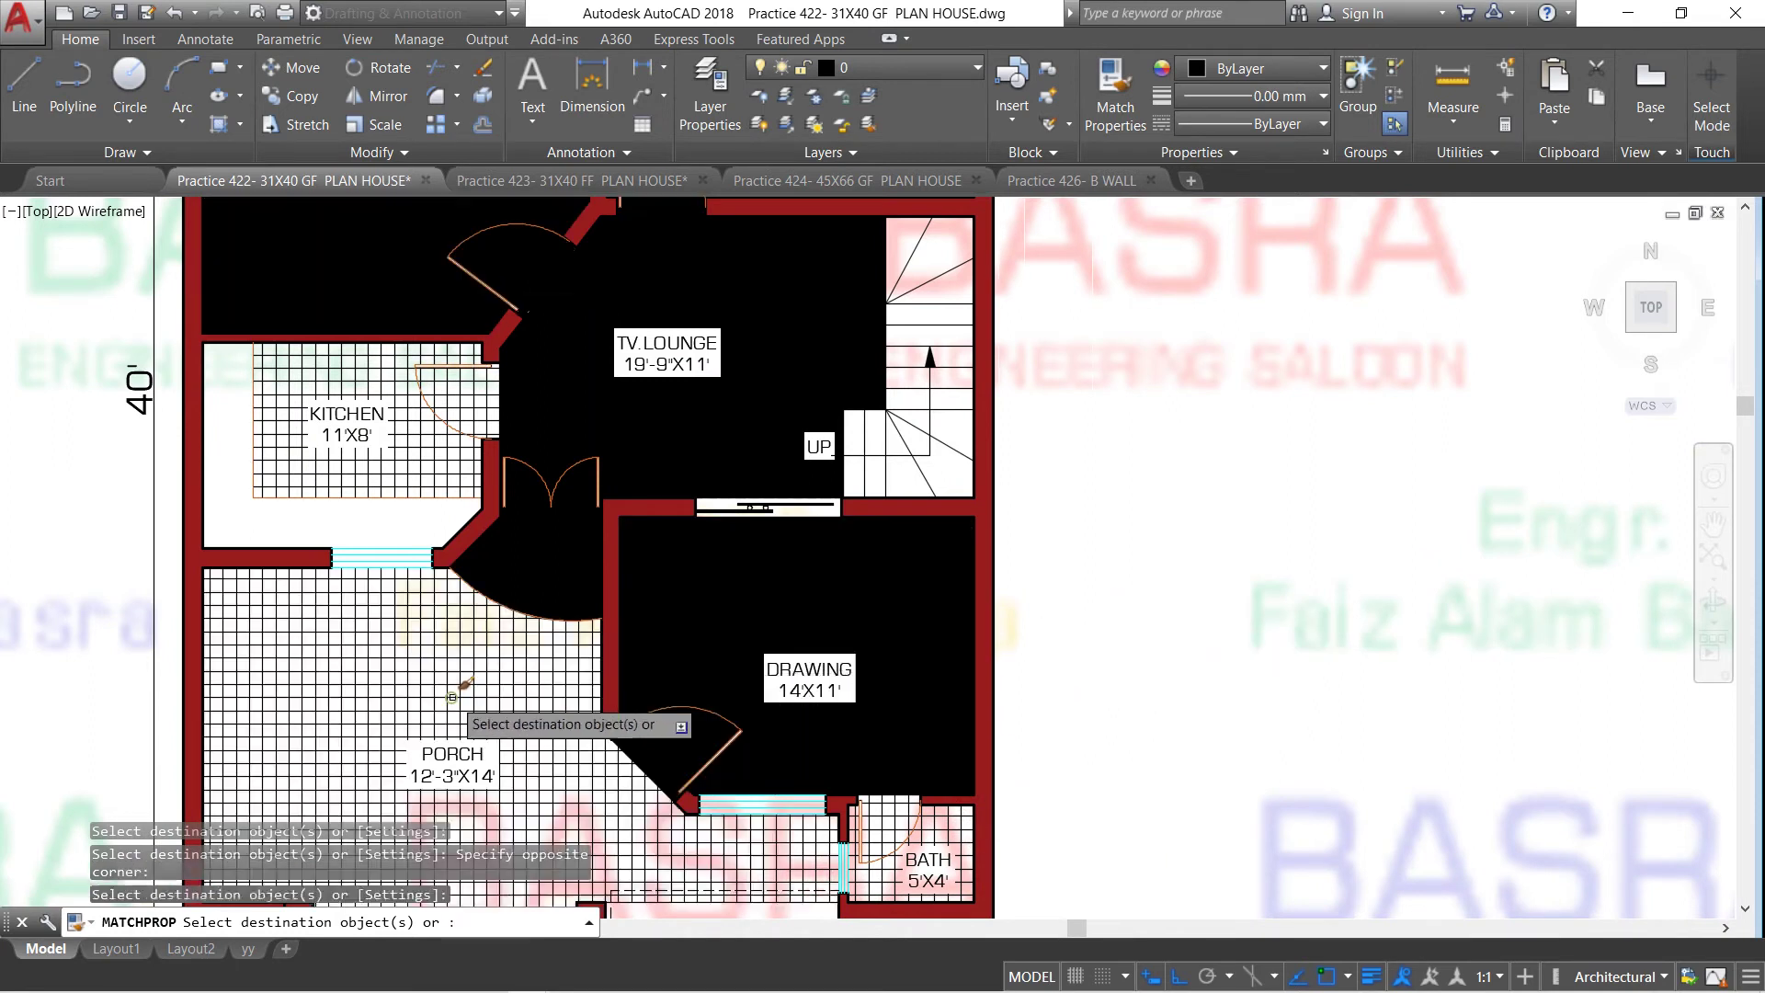
pyautogui.click(556, 588)
pyautogui.click(687, 581)
pyautogui.scroll(-3, 640, 649)
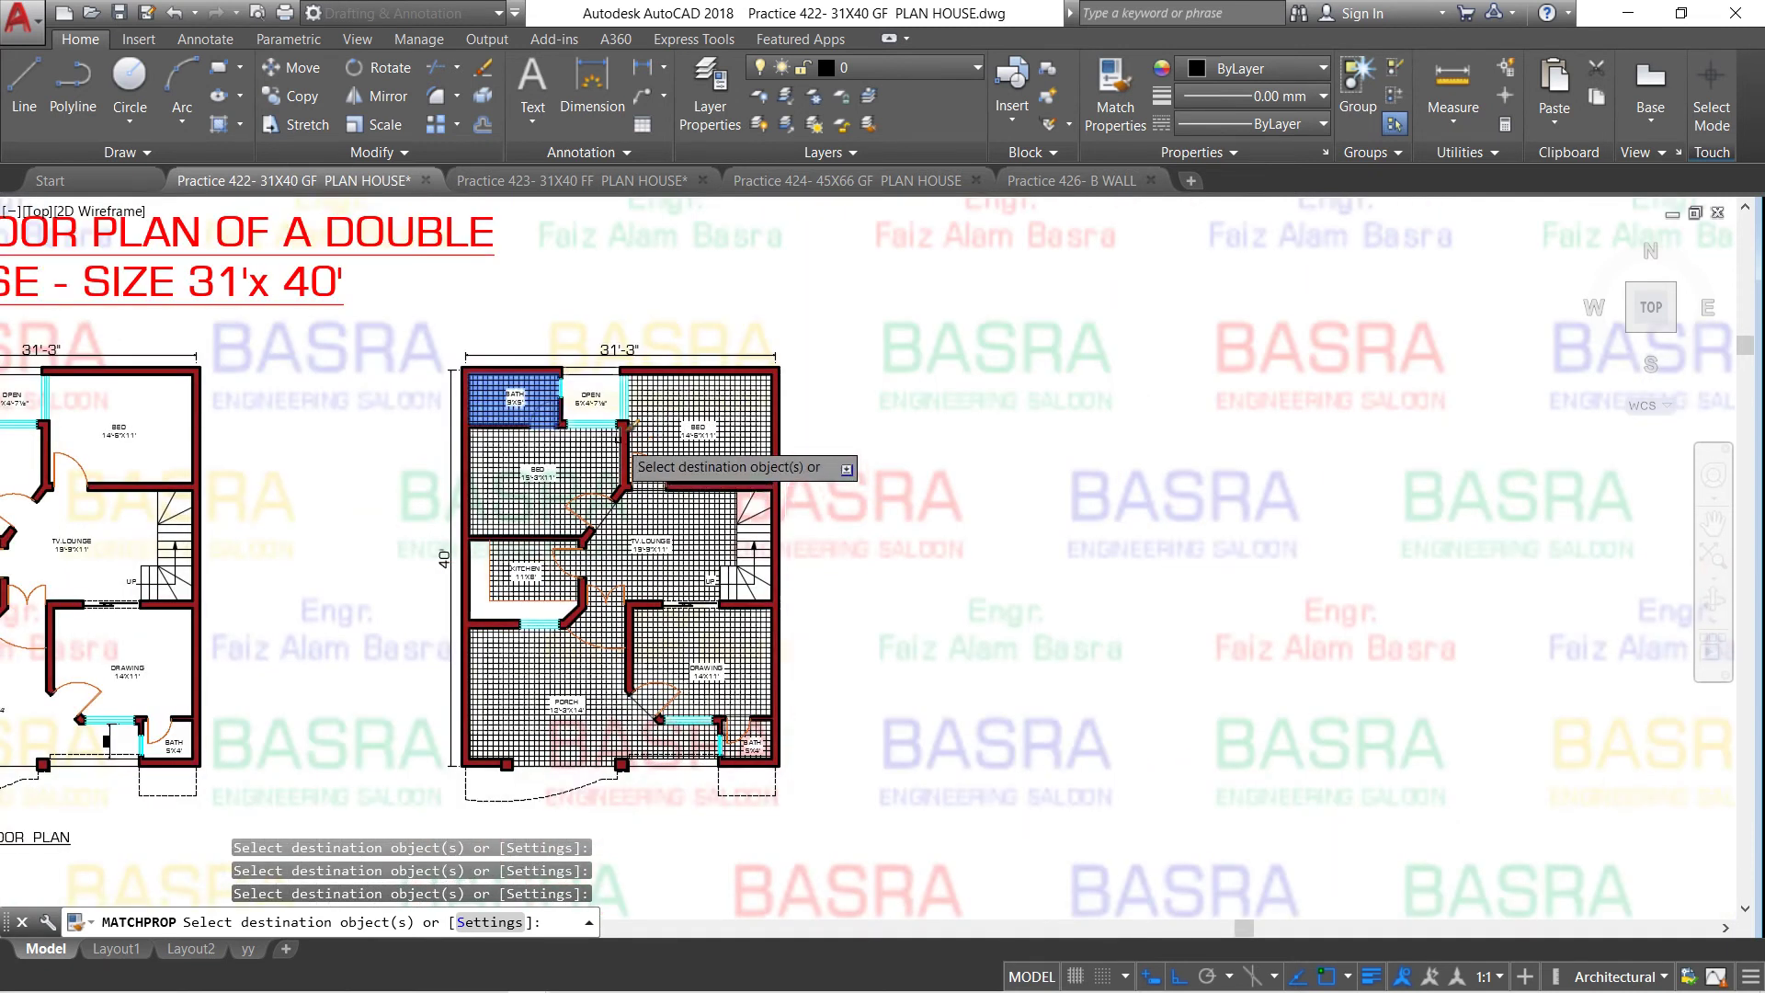
pyautogui.click(966, 563)
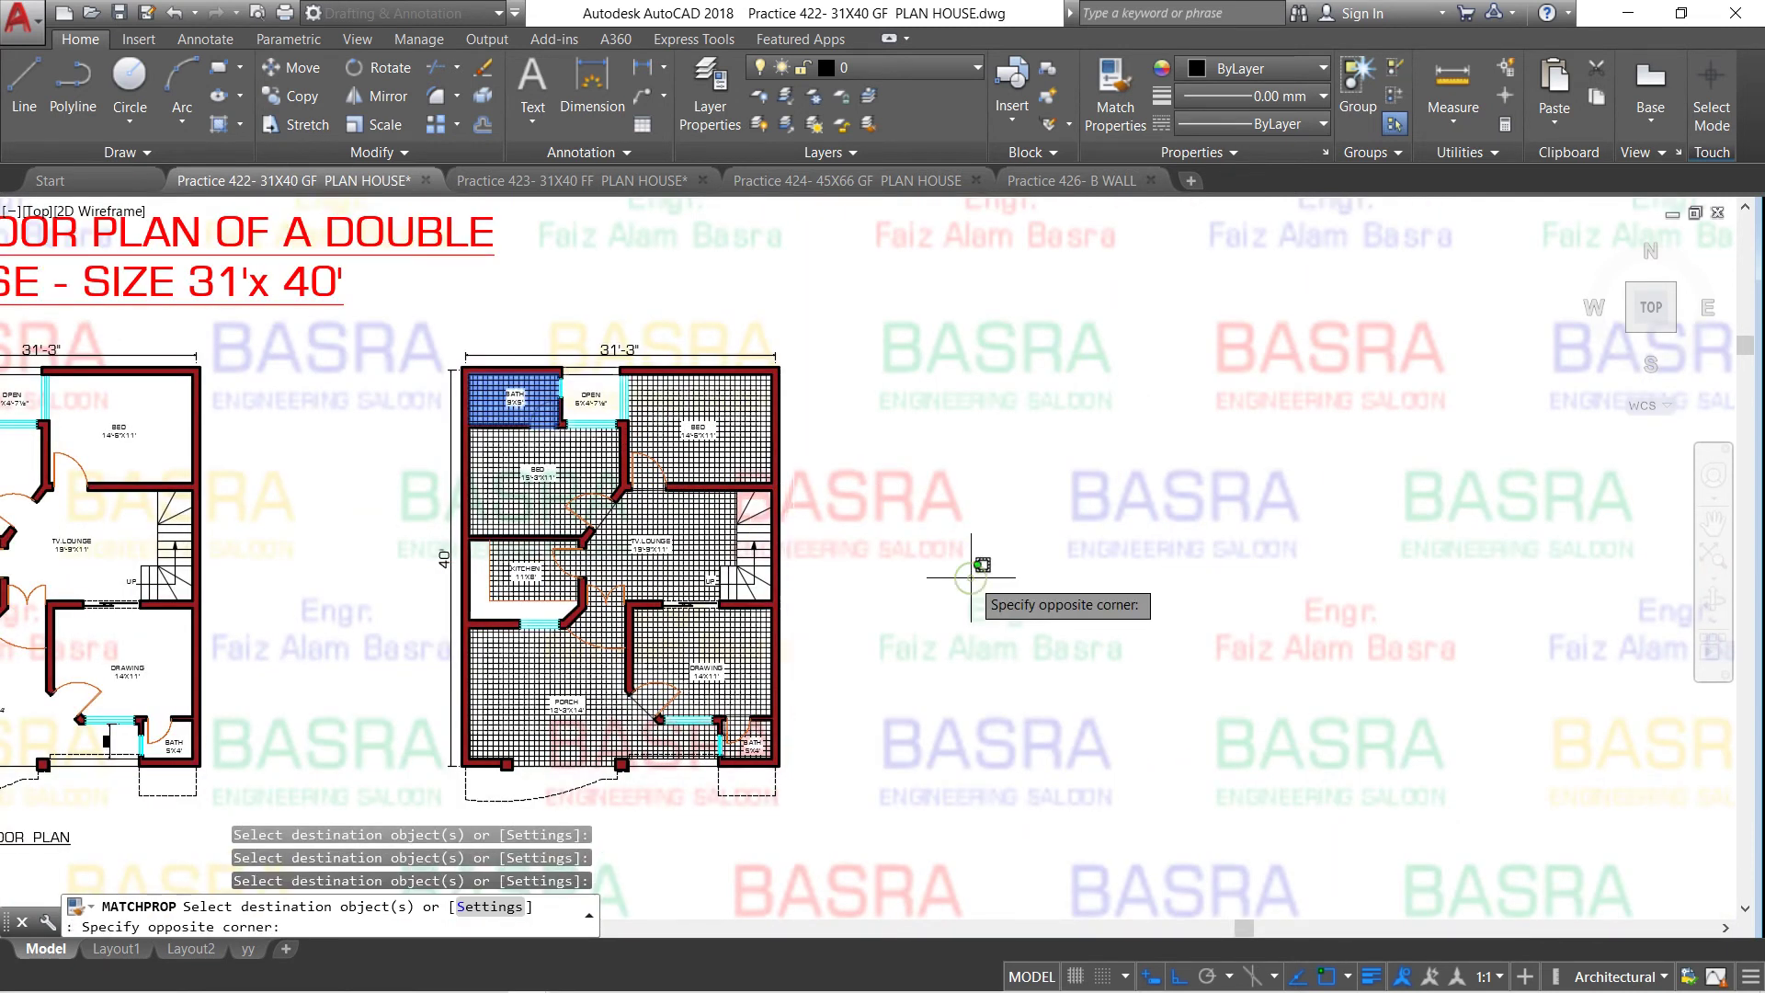
pyautogui.press('Escape')
pyautogui.scroll(2, 490, 390)
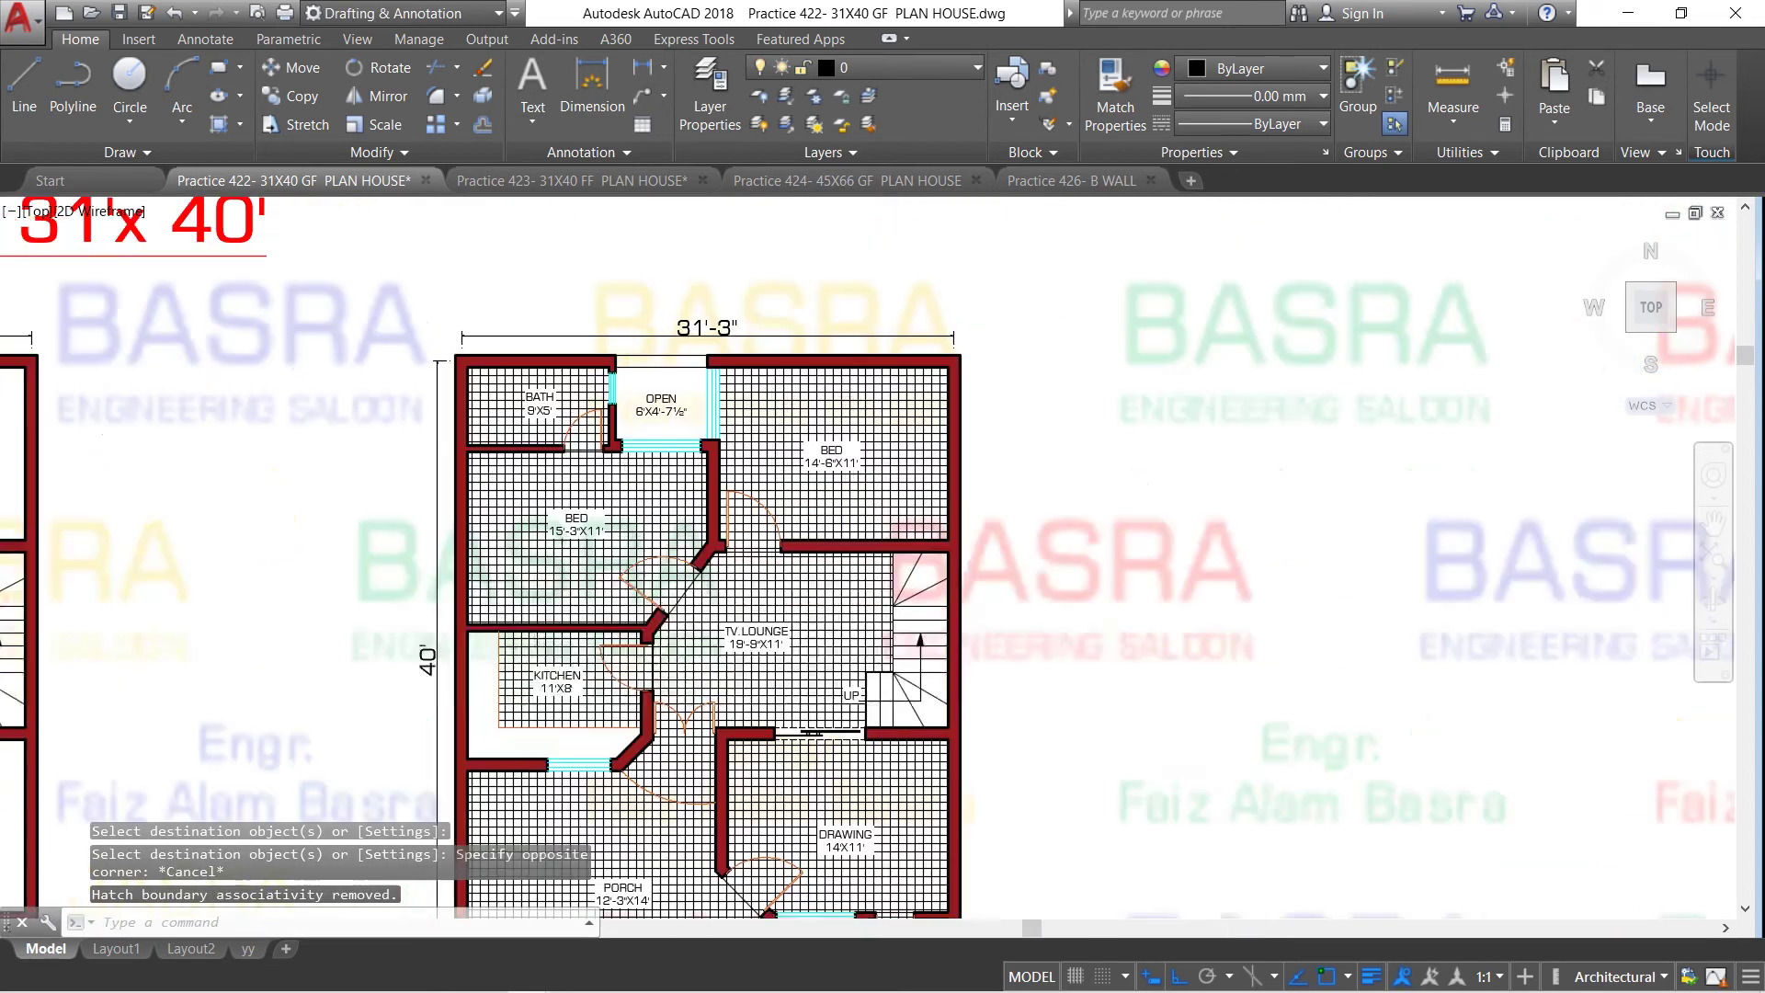
pyautogui.scroll(4, 489, 391)
pyautogui.click(506, 381)
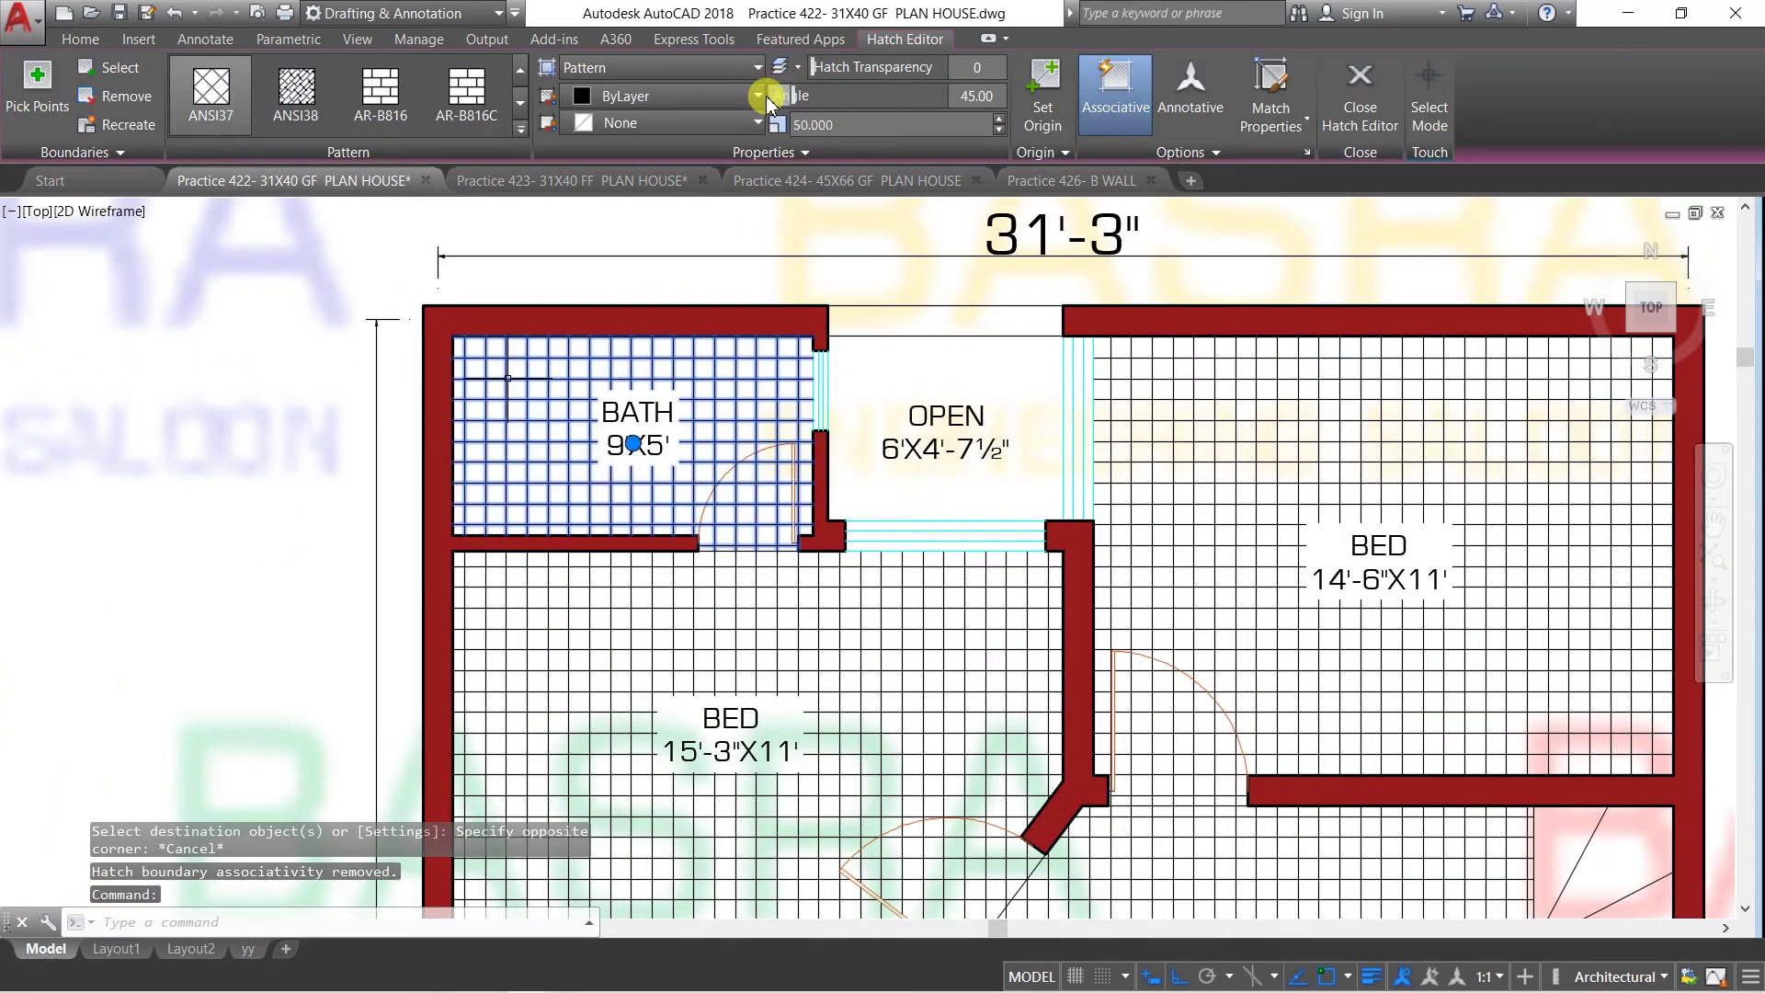
# Colour the upper bath hatch cyan and match it onto the kitchen and 5'X4' bath
pyautogui.click(743, 97)
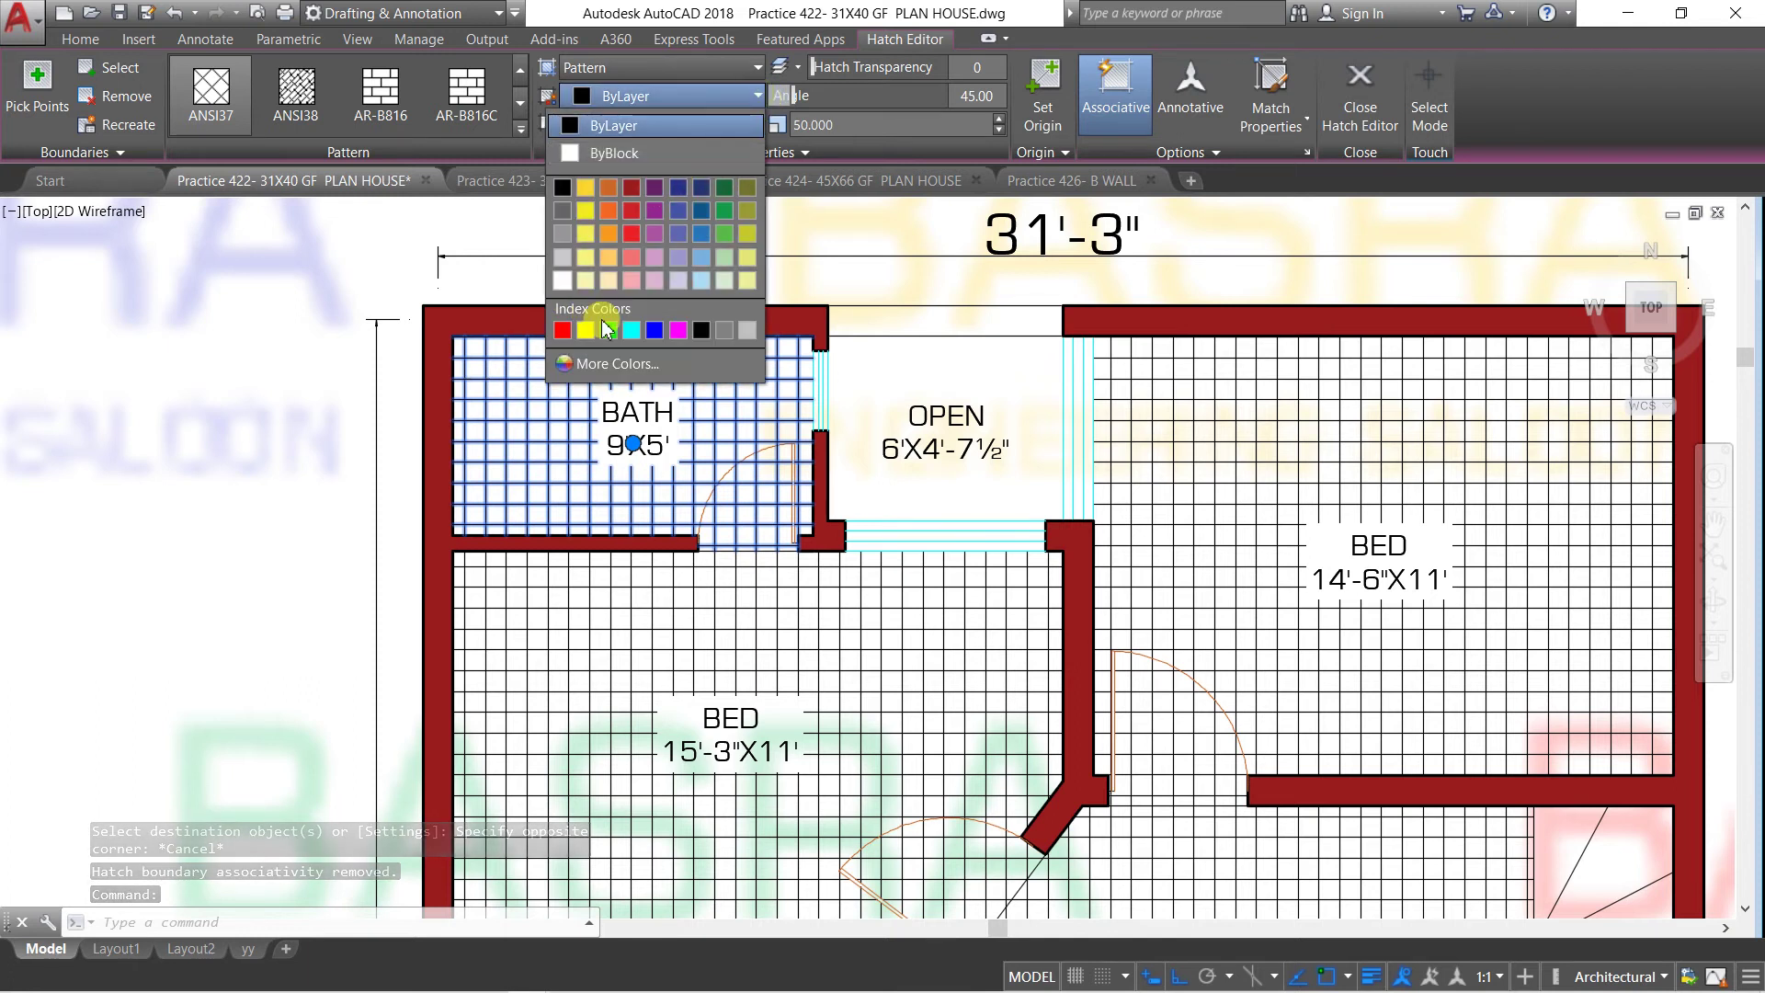
pyautogui.click(632, 329)
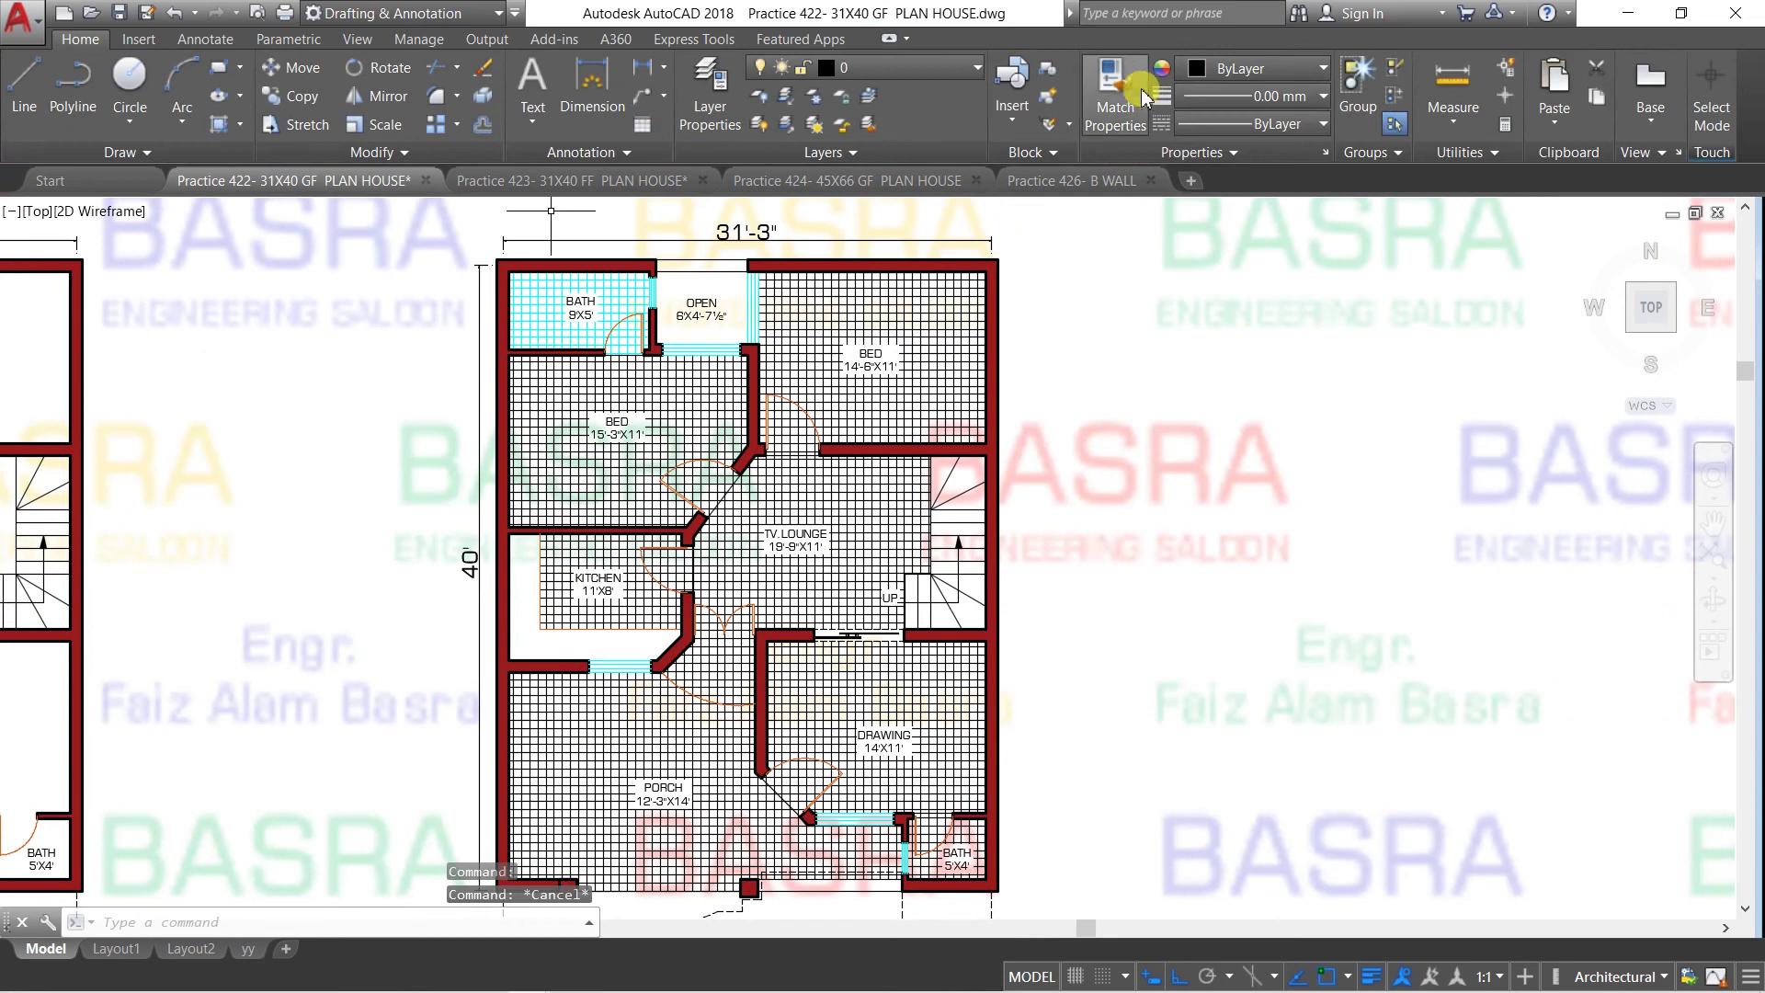
pyautogui.click(1115, 88)
pyautogui.click(557, 322)
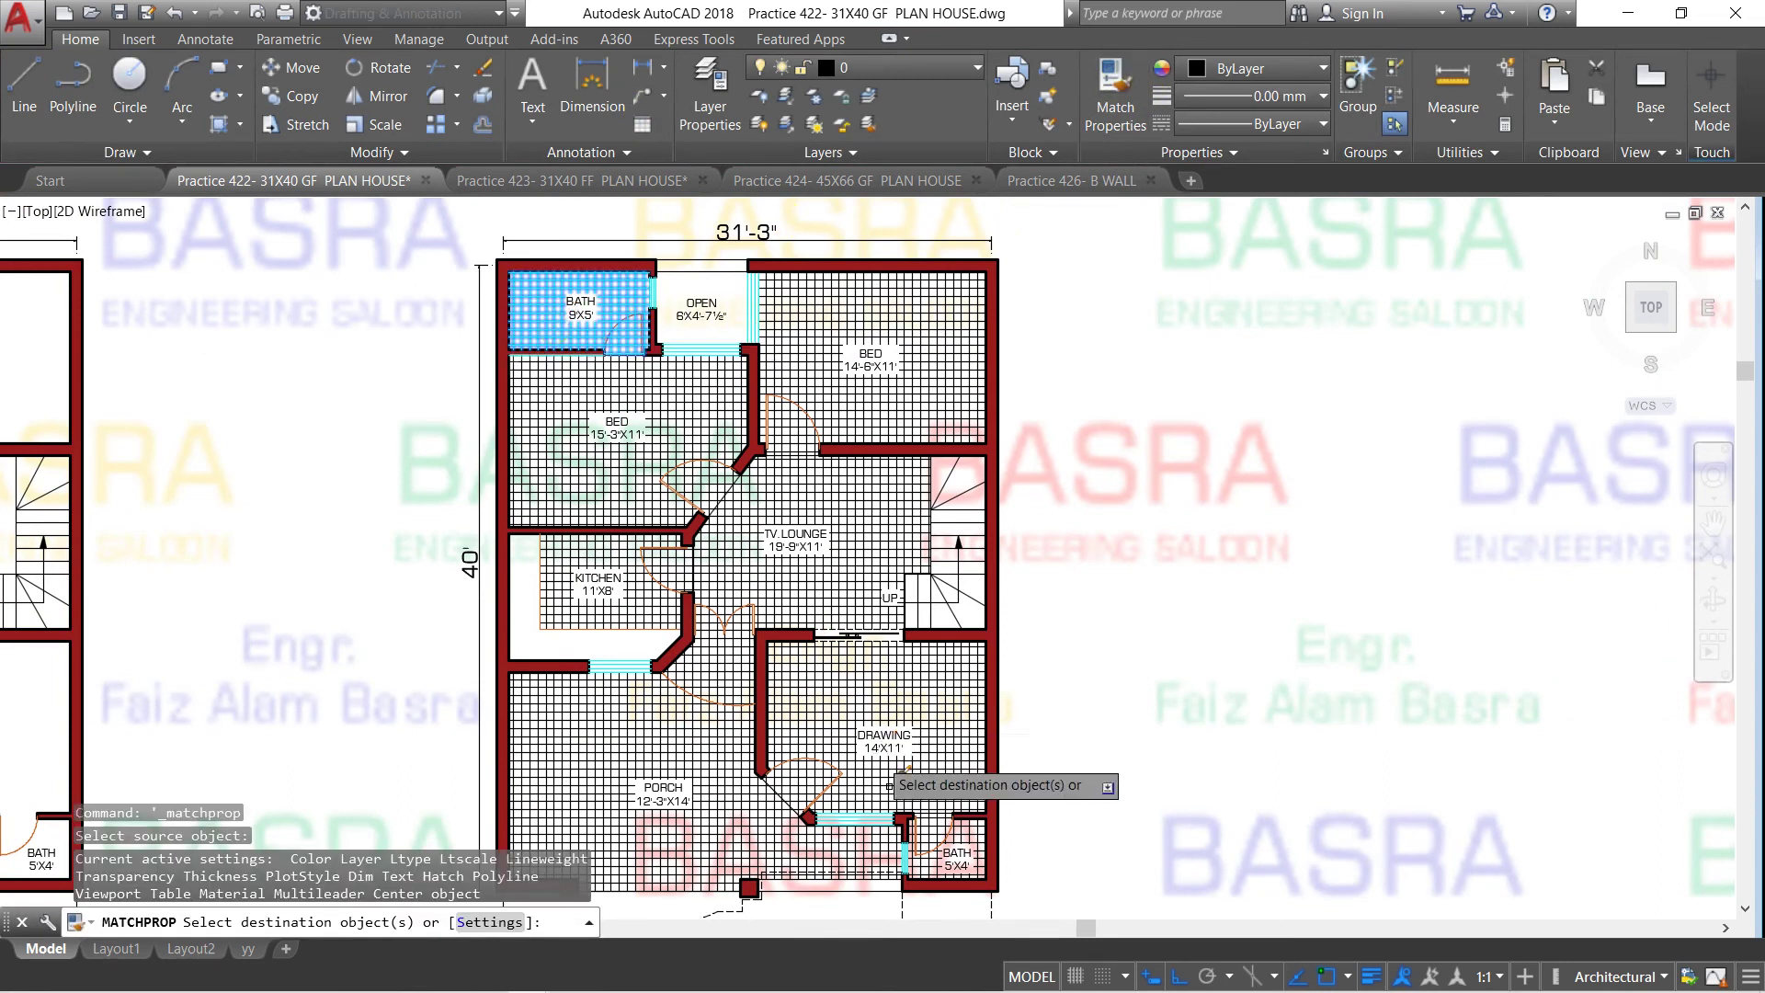
pyautogui.click(970, 865)
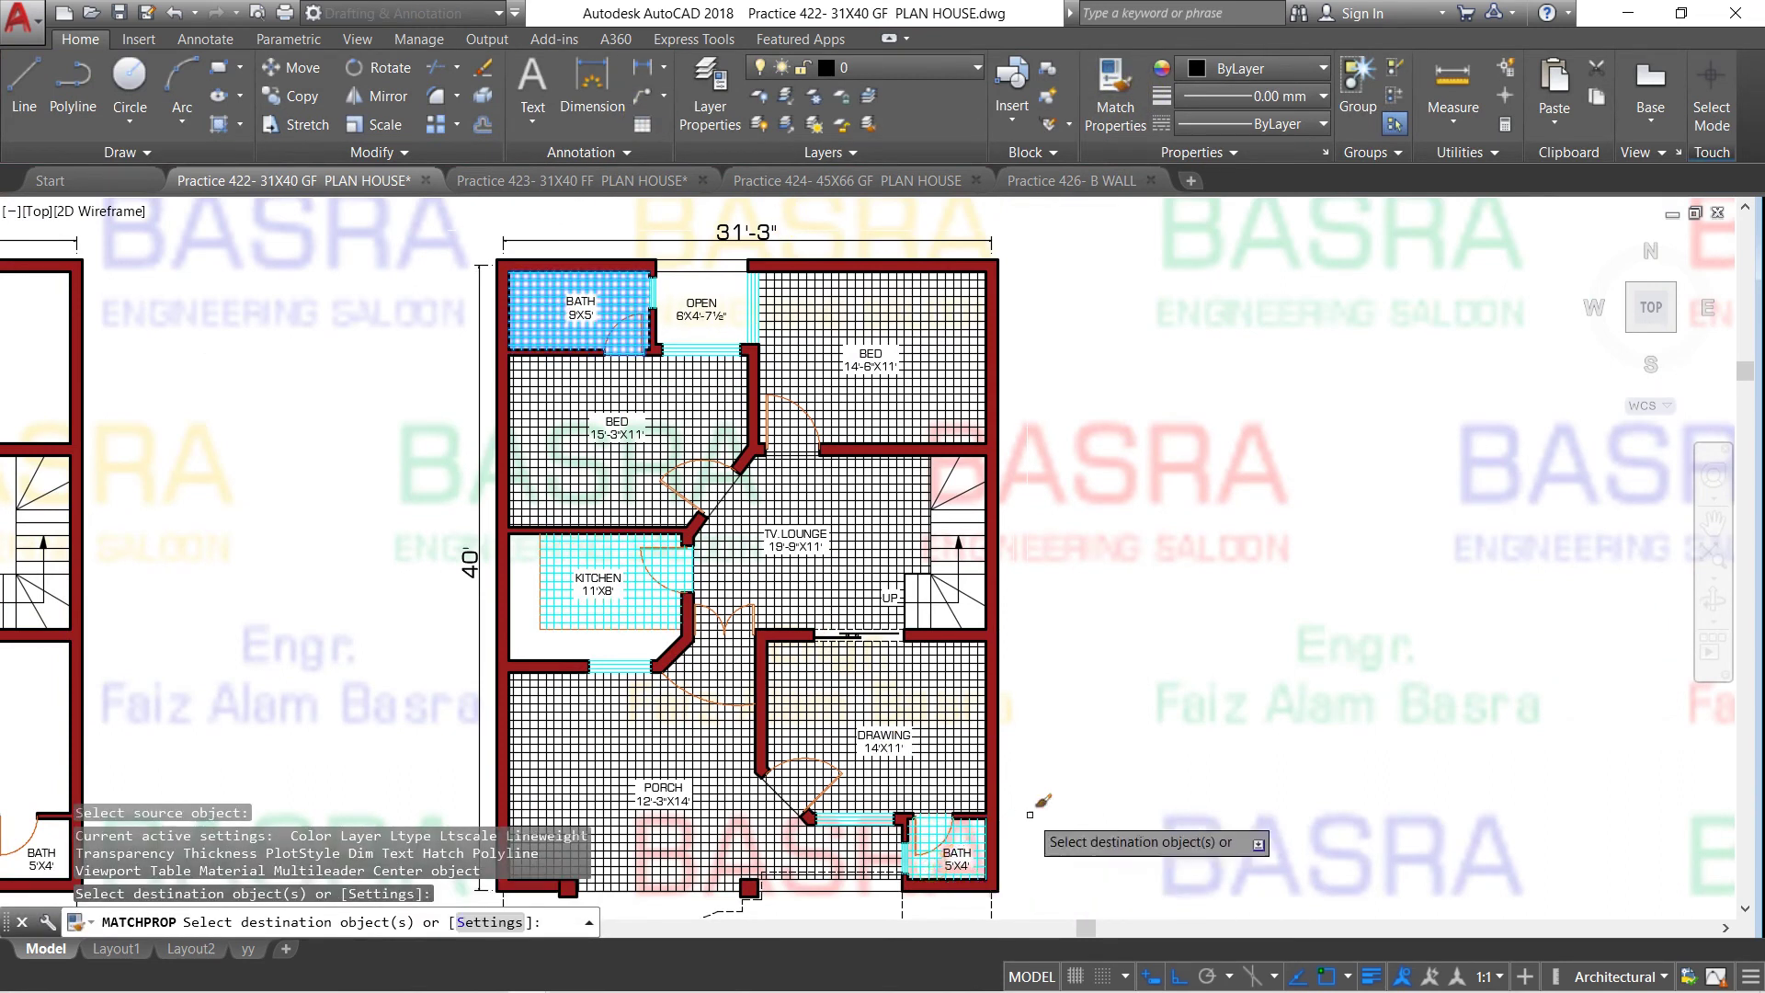
pyautogui.press('Escape')
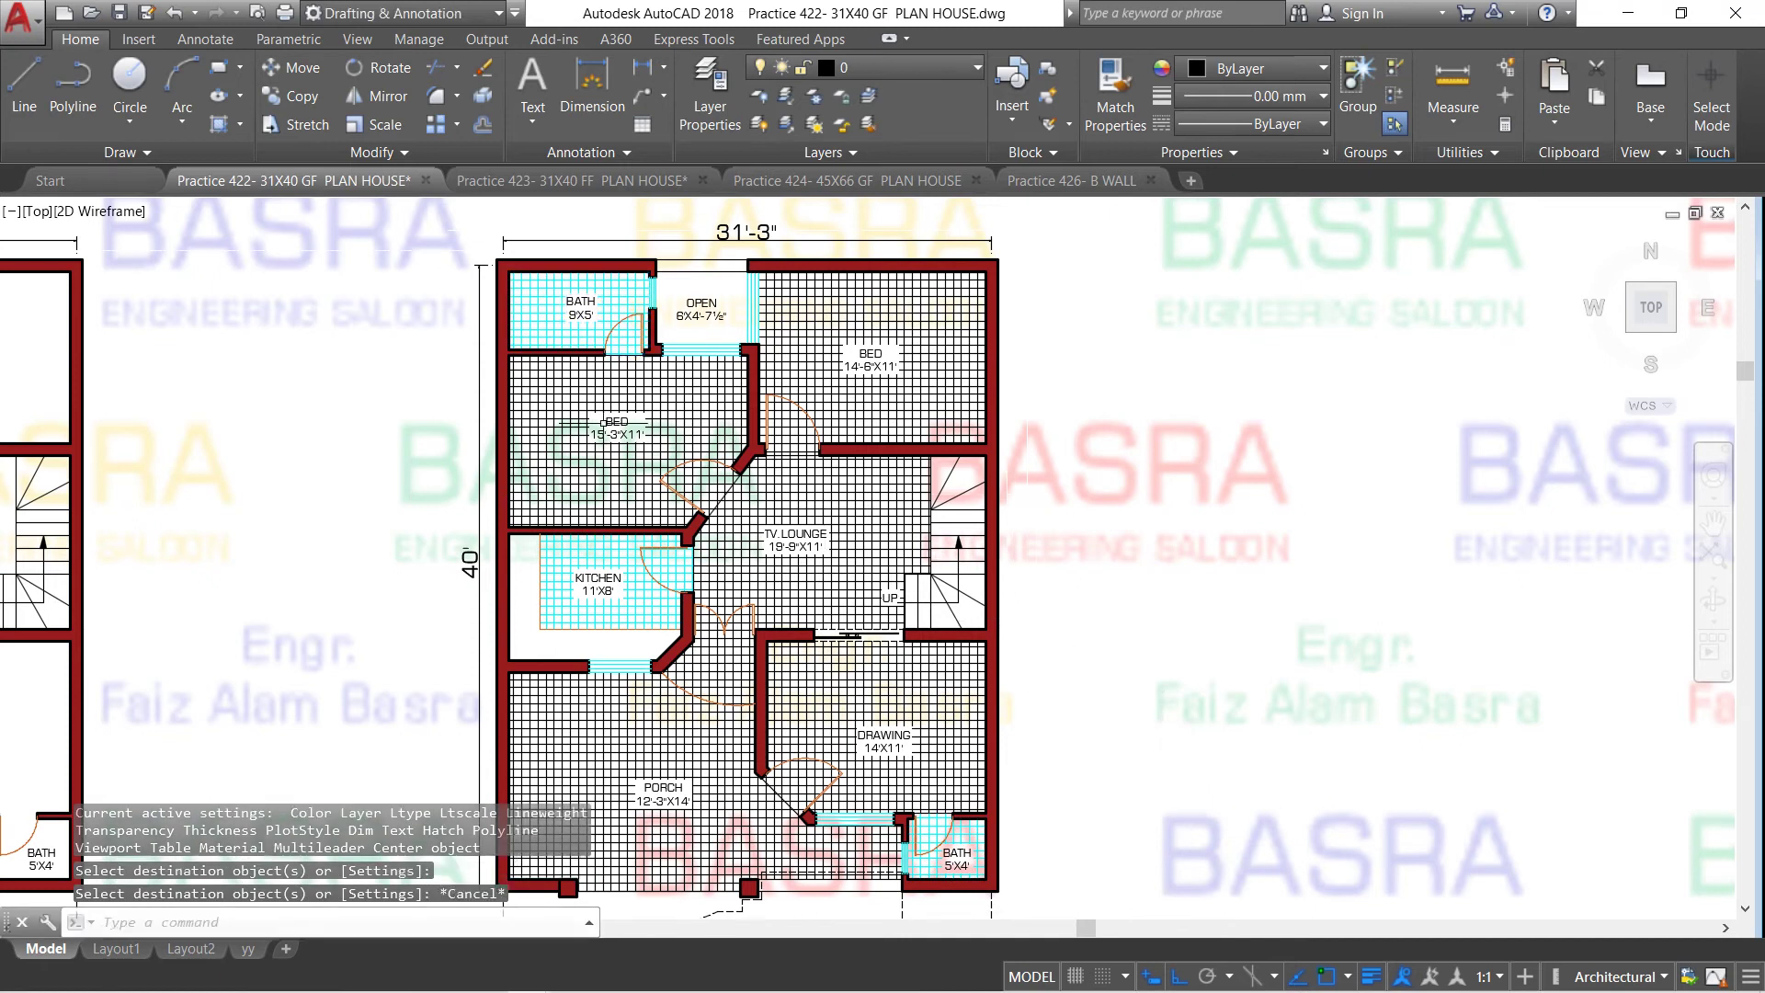
pyautogui.click(564, 402)
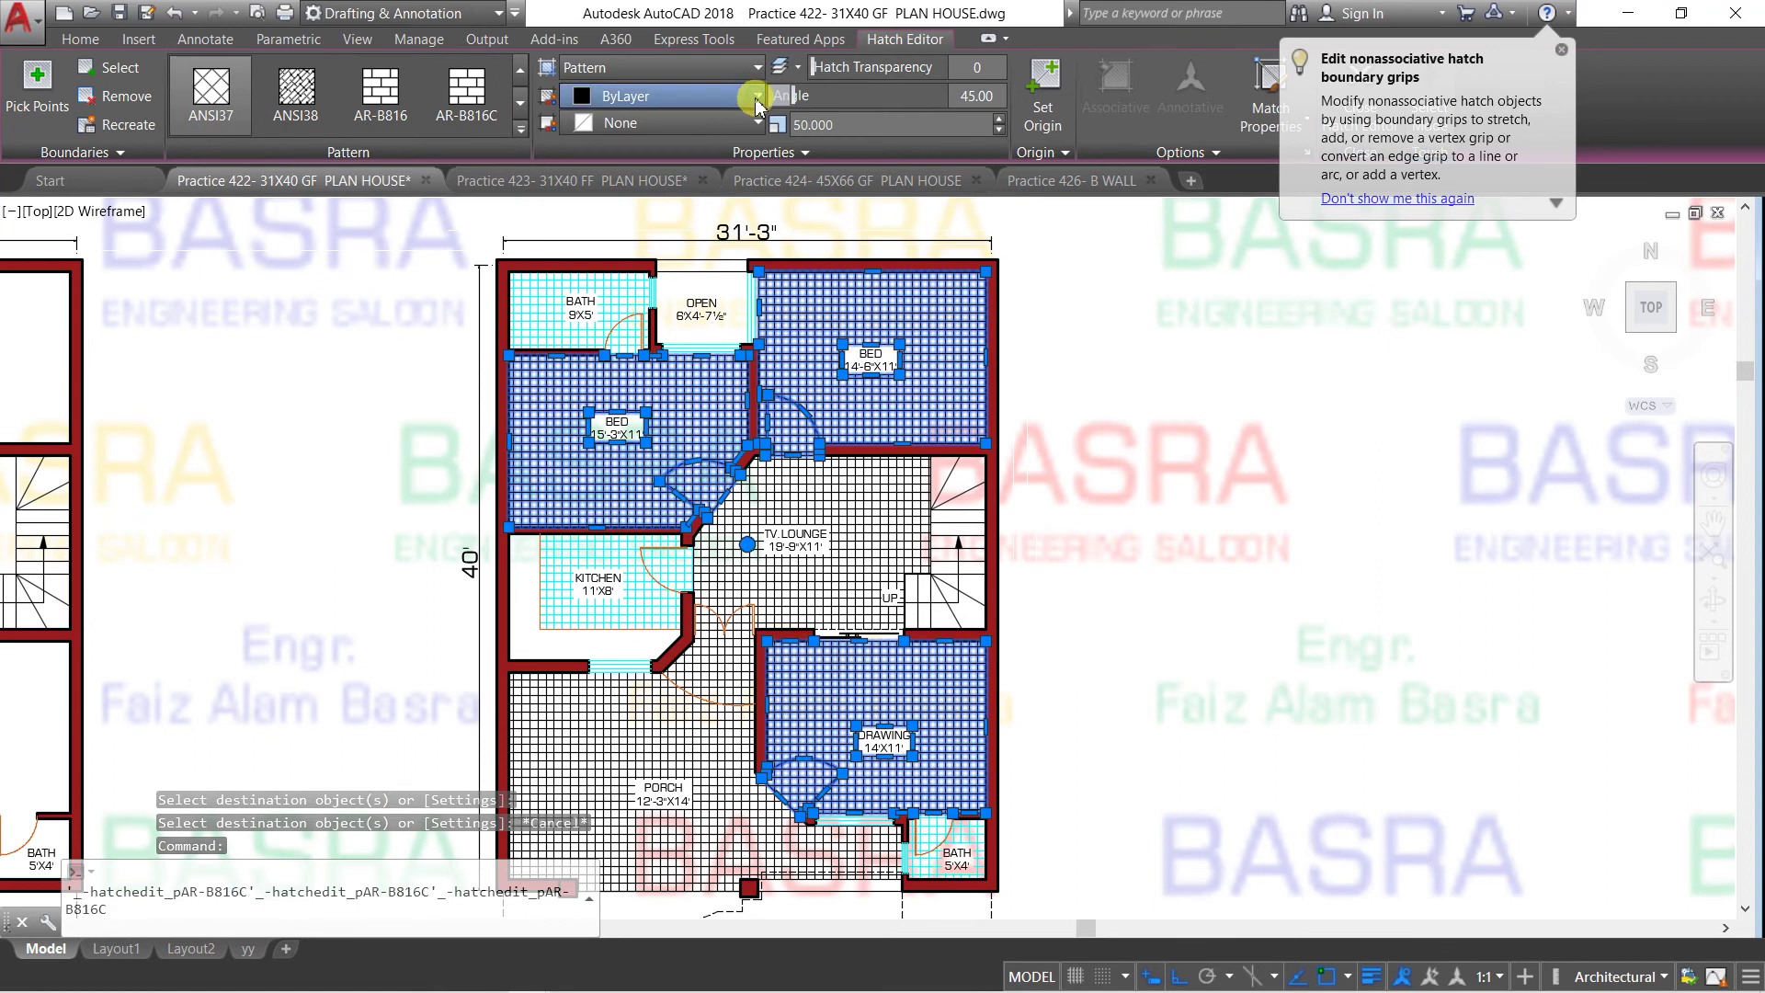
# Change the selected bedrooms-and-drawing-room hatch colour to 247,171,174
pyautogui.click(717, 95)
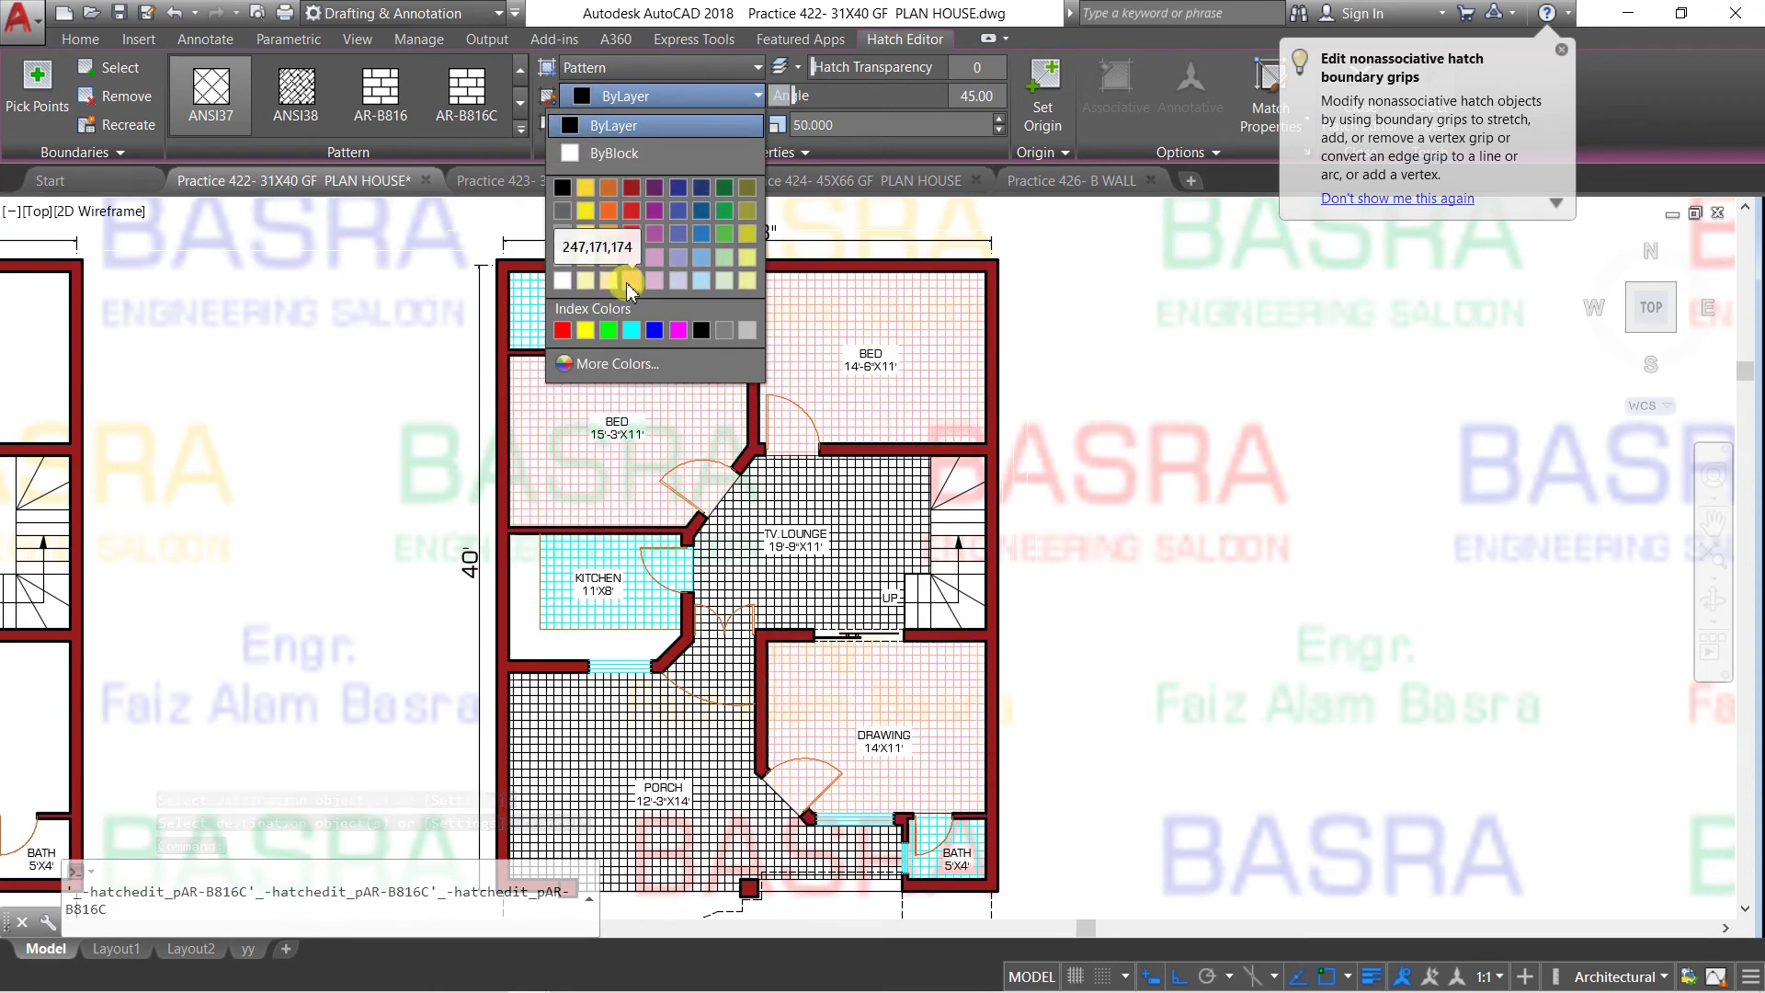
pyautogui.click(627, 283)
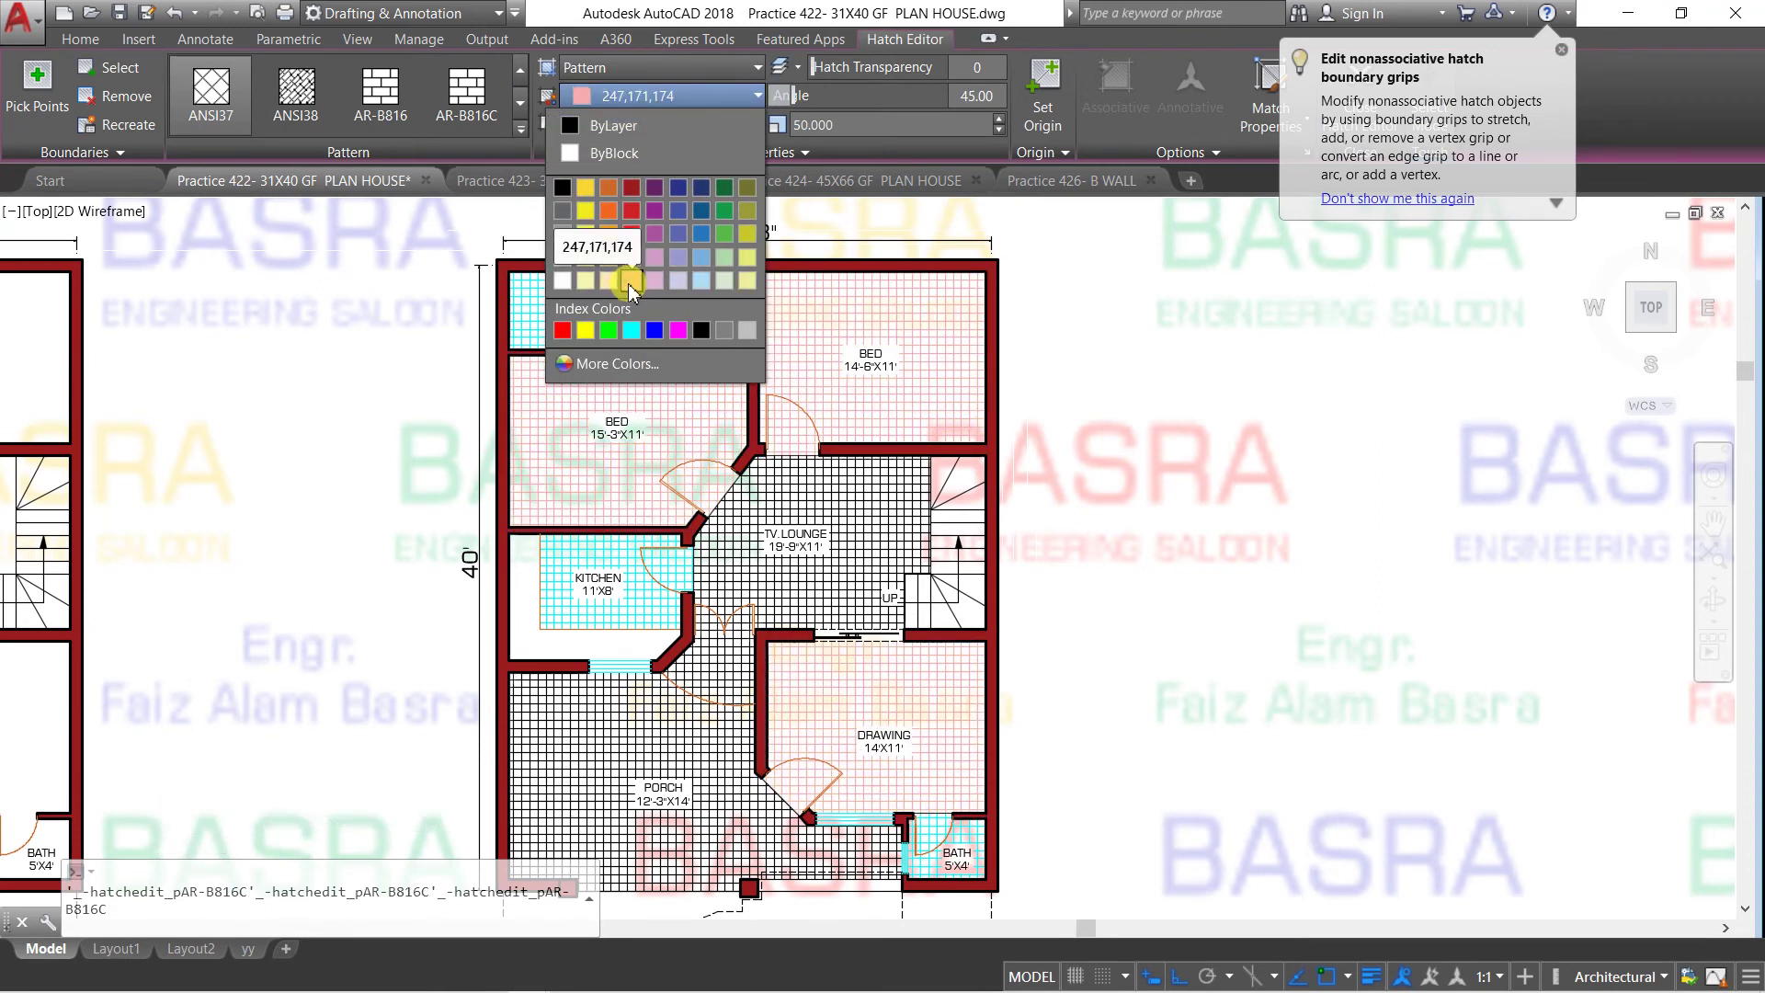
pyautogui.press('Escape')
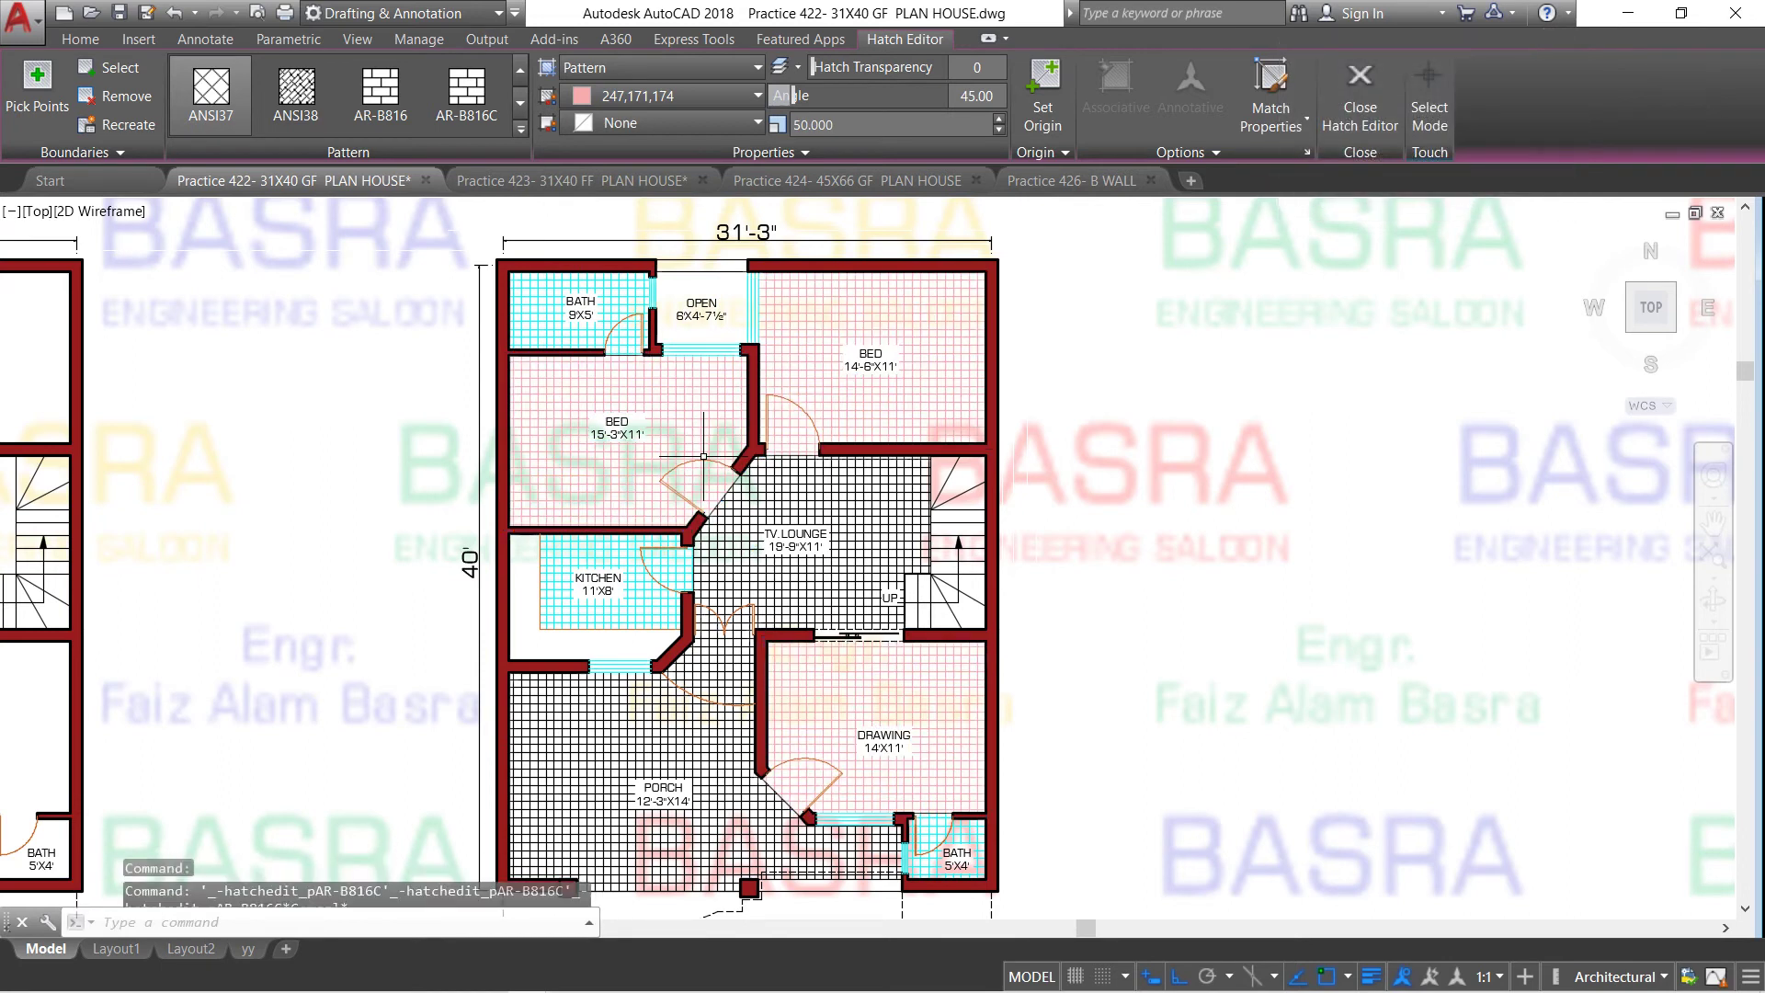
# Give the TV lounge hatch a beige 254,234,185 background colour
pyautogui.click(797, 481)
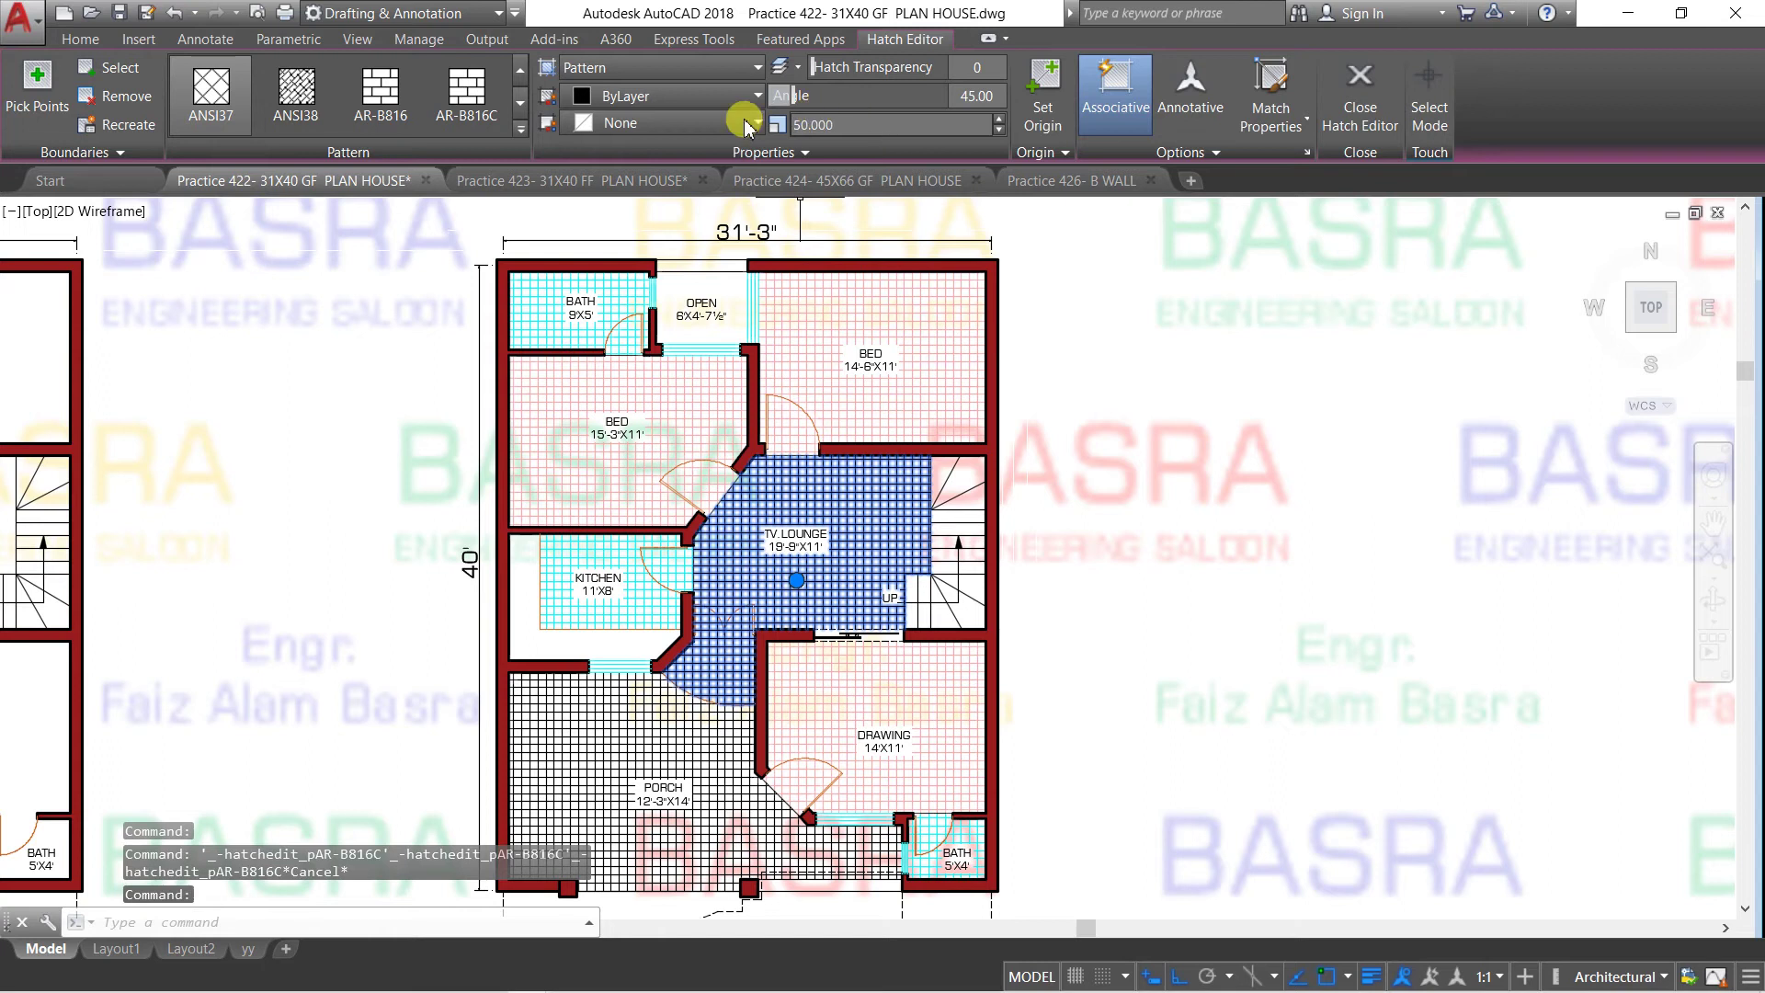
pyautogui.click(750, 124)
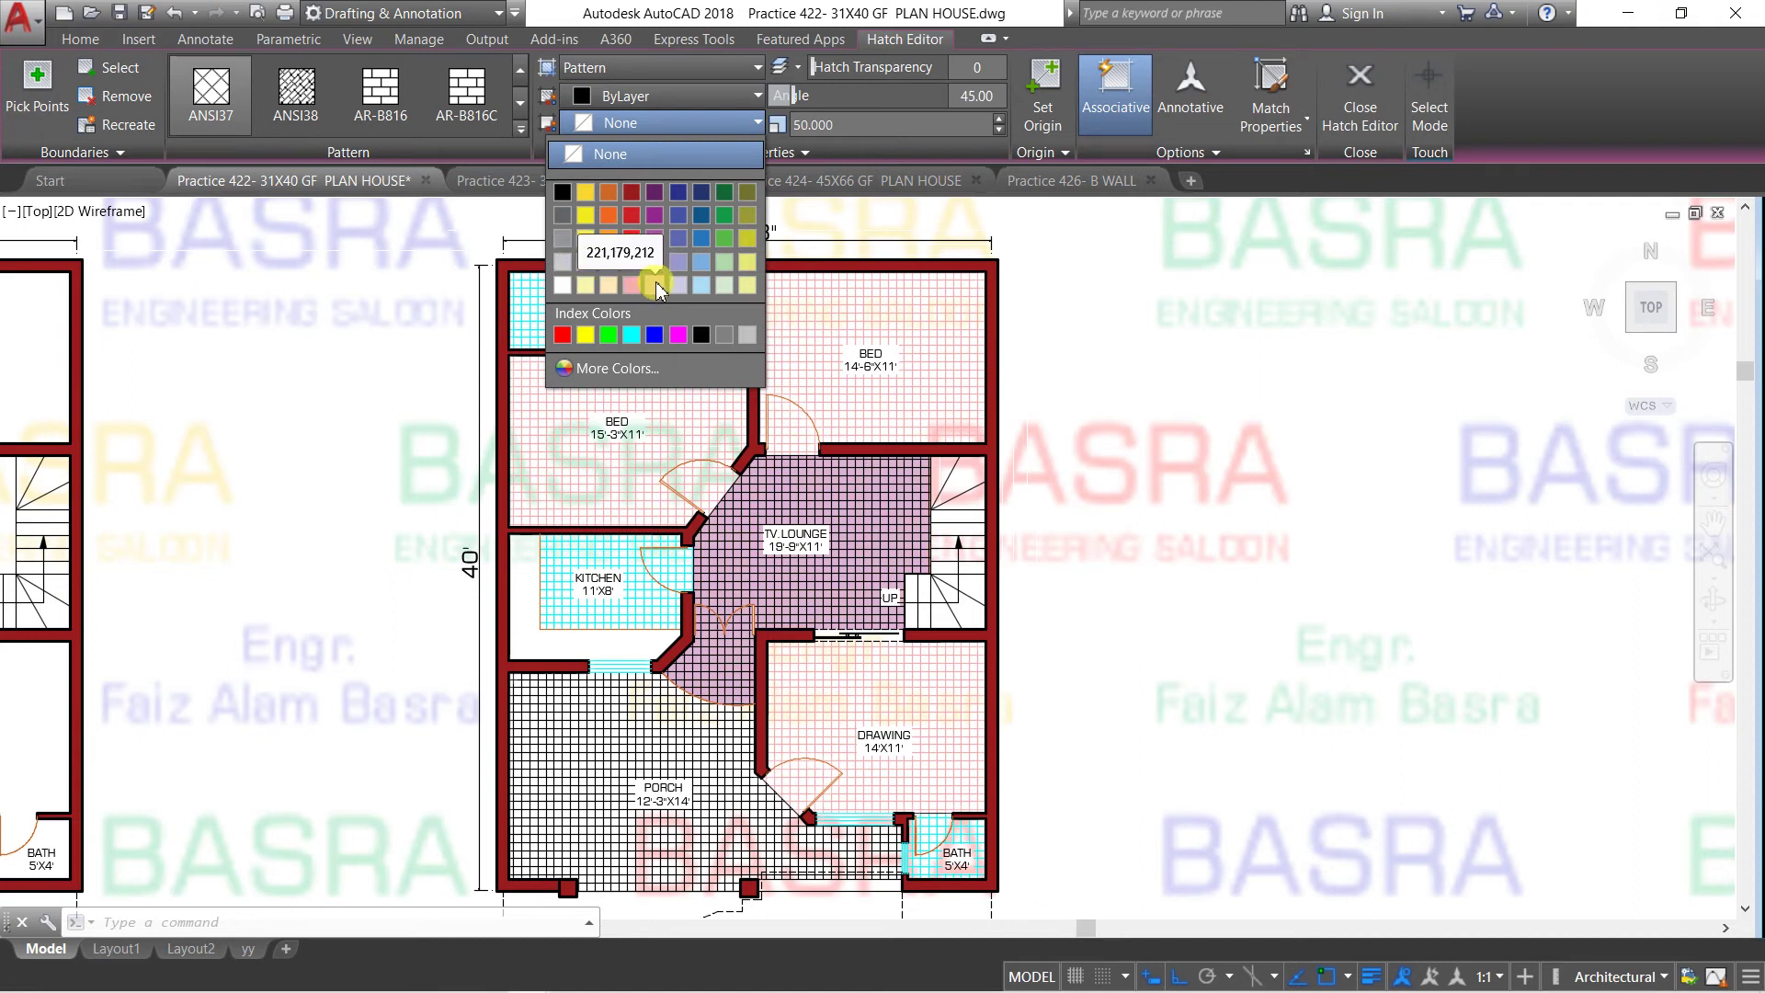
pyautogui.click(609, 285)
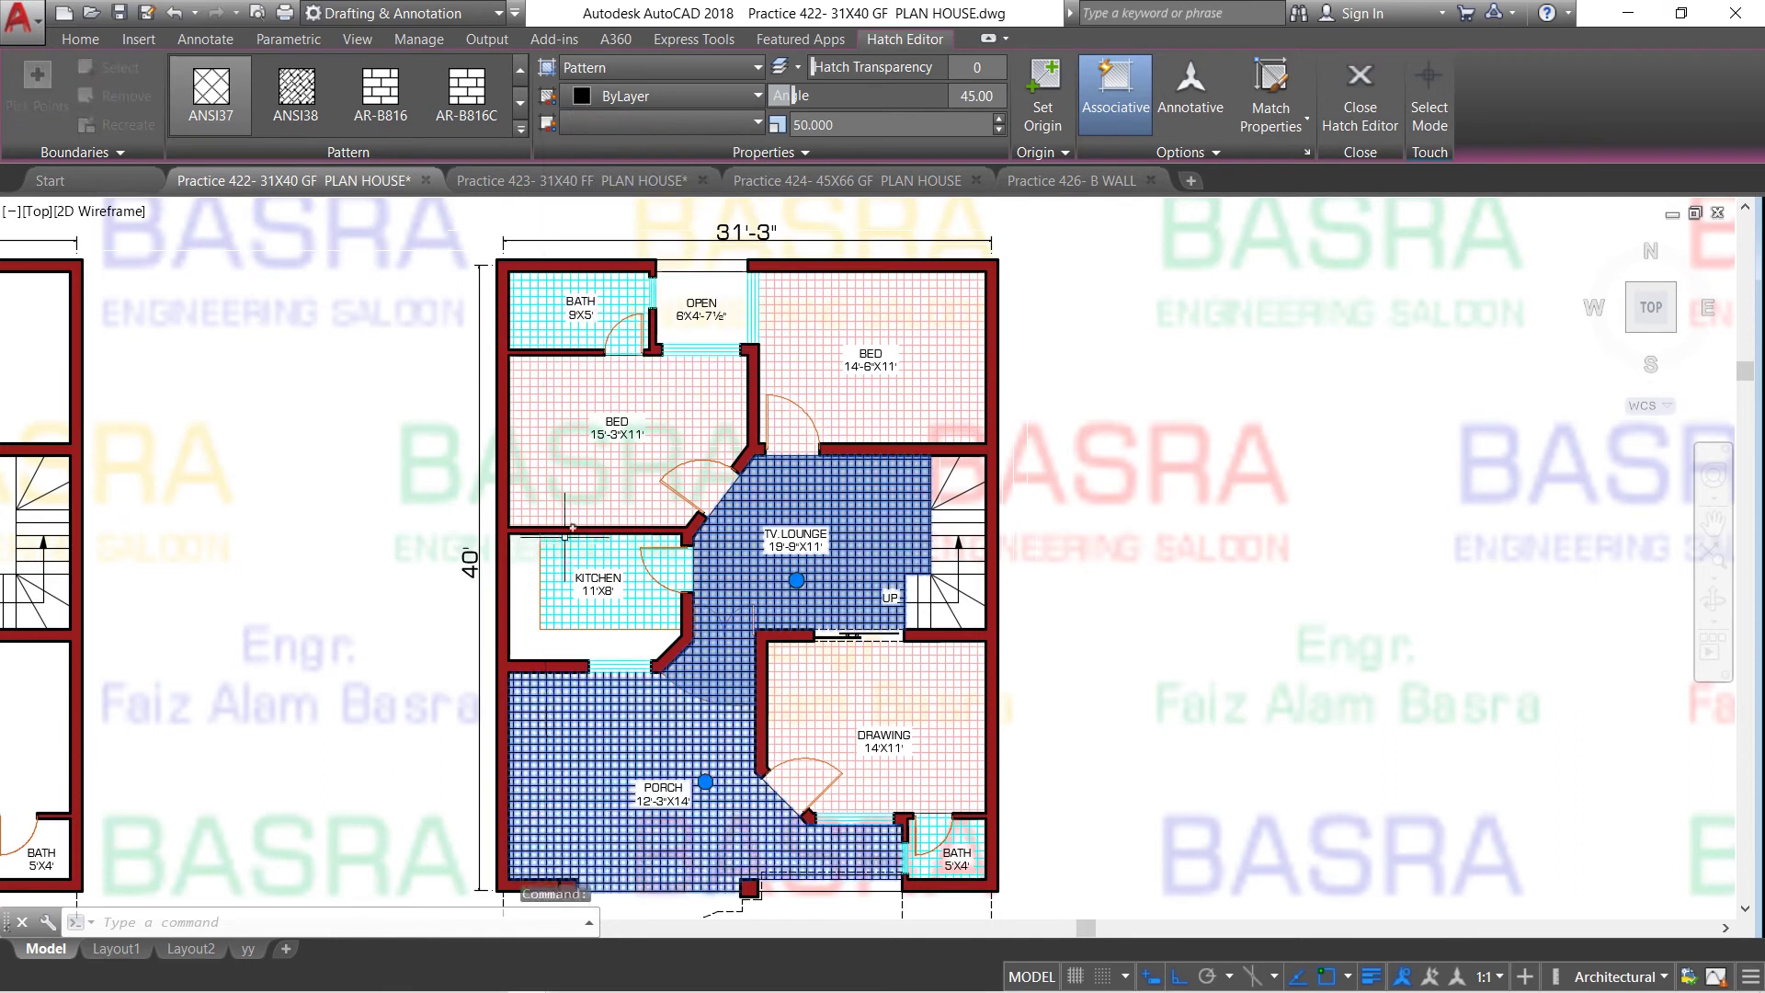
# Preview AR-B816 and other gallery patterns on the lounge hatch, then exit editing and select the porch hatch
pyautogui.click(381, 101)
pyautogui.scroll(-2, 381, 102)
pyautogui.click(381, 101)
pyautogui.scroll(-3, 381, 101)
pyautogui.scroll(-1, 381, 102)
pyautogui.click(380, 101)
pyautogui.scroll(-1, 388, 127)
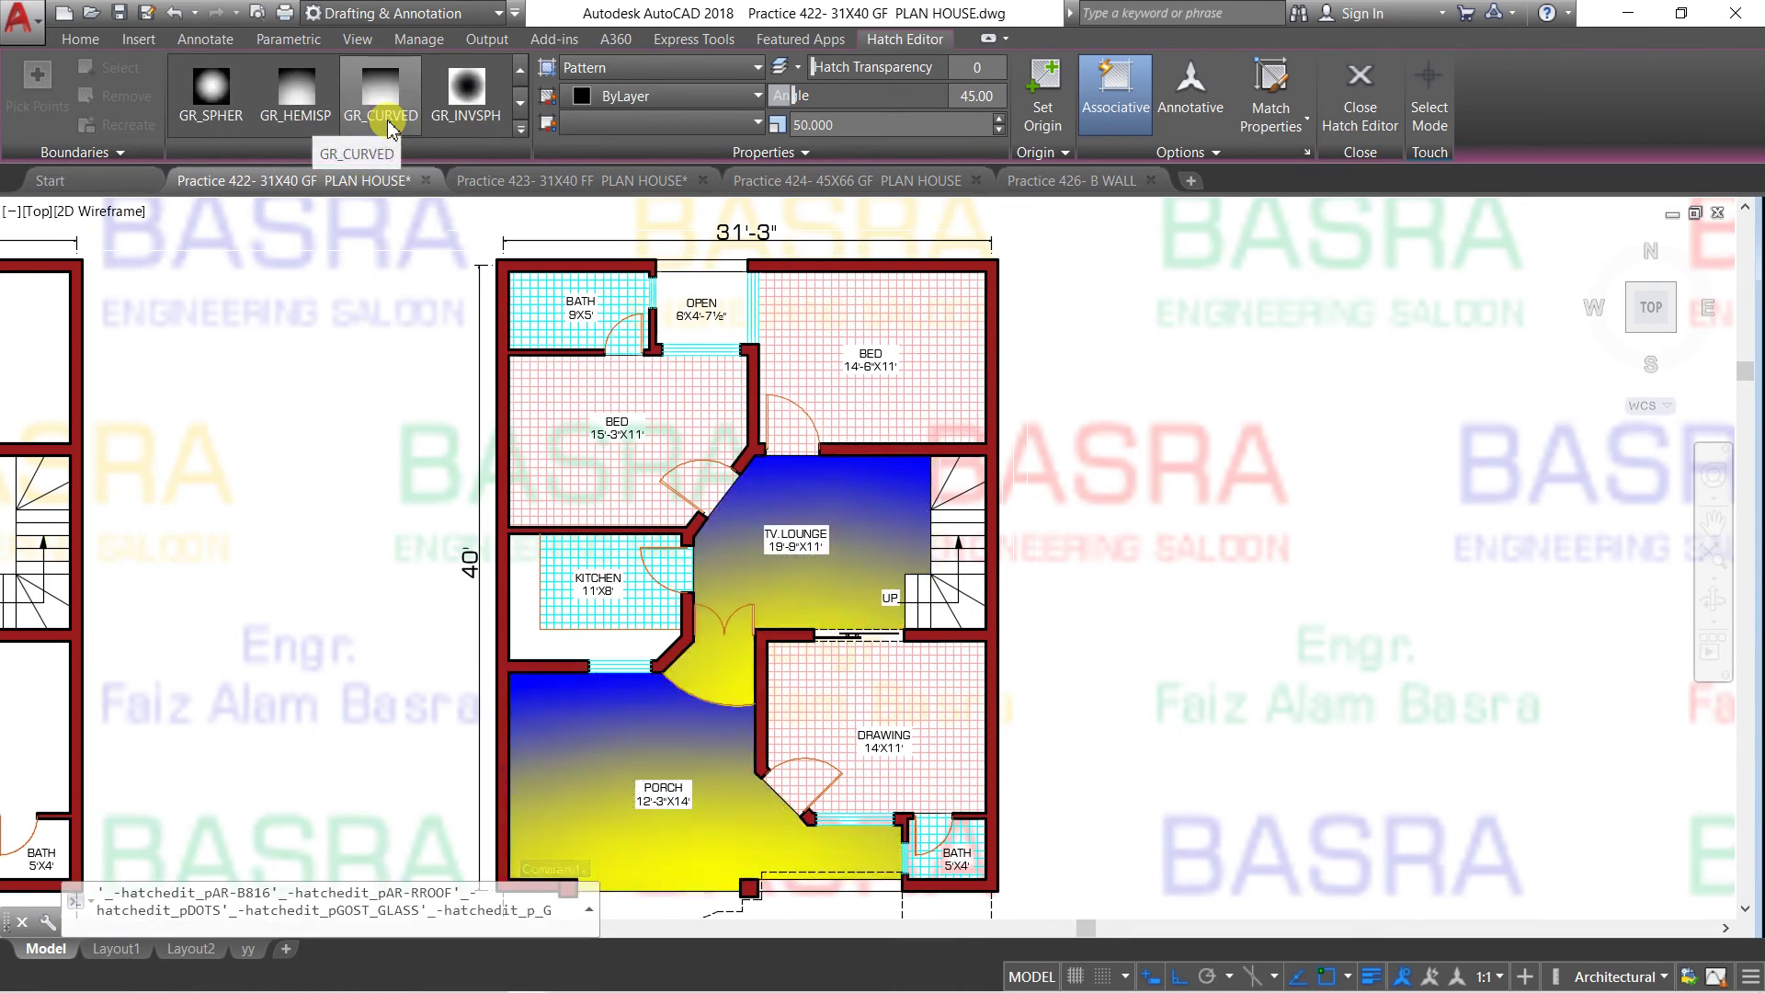
pyautogui.press('Escape')
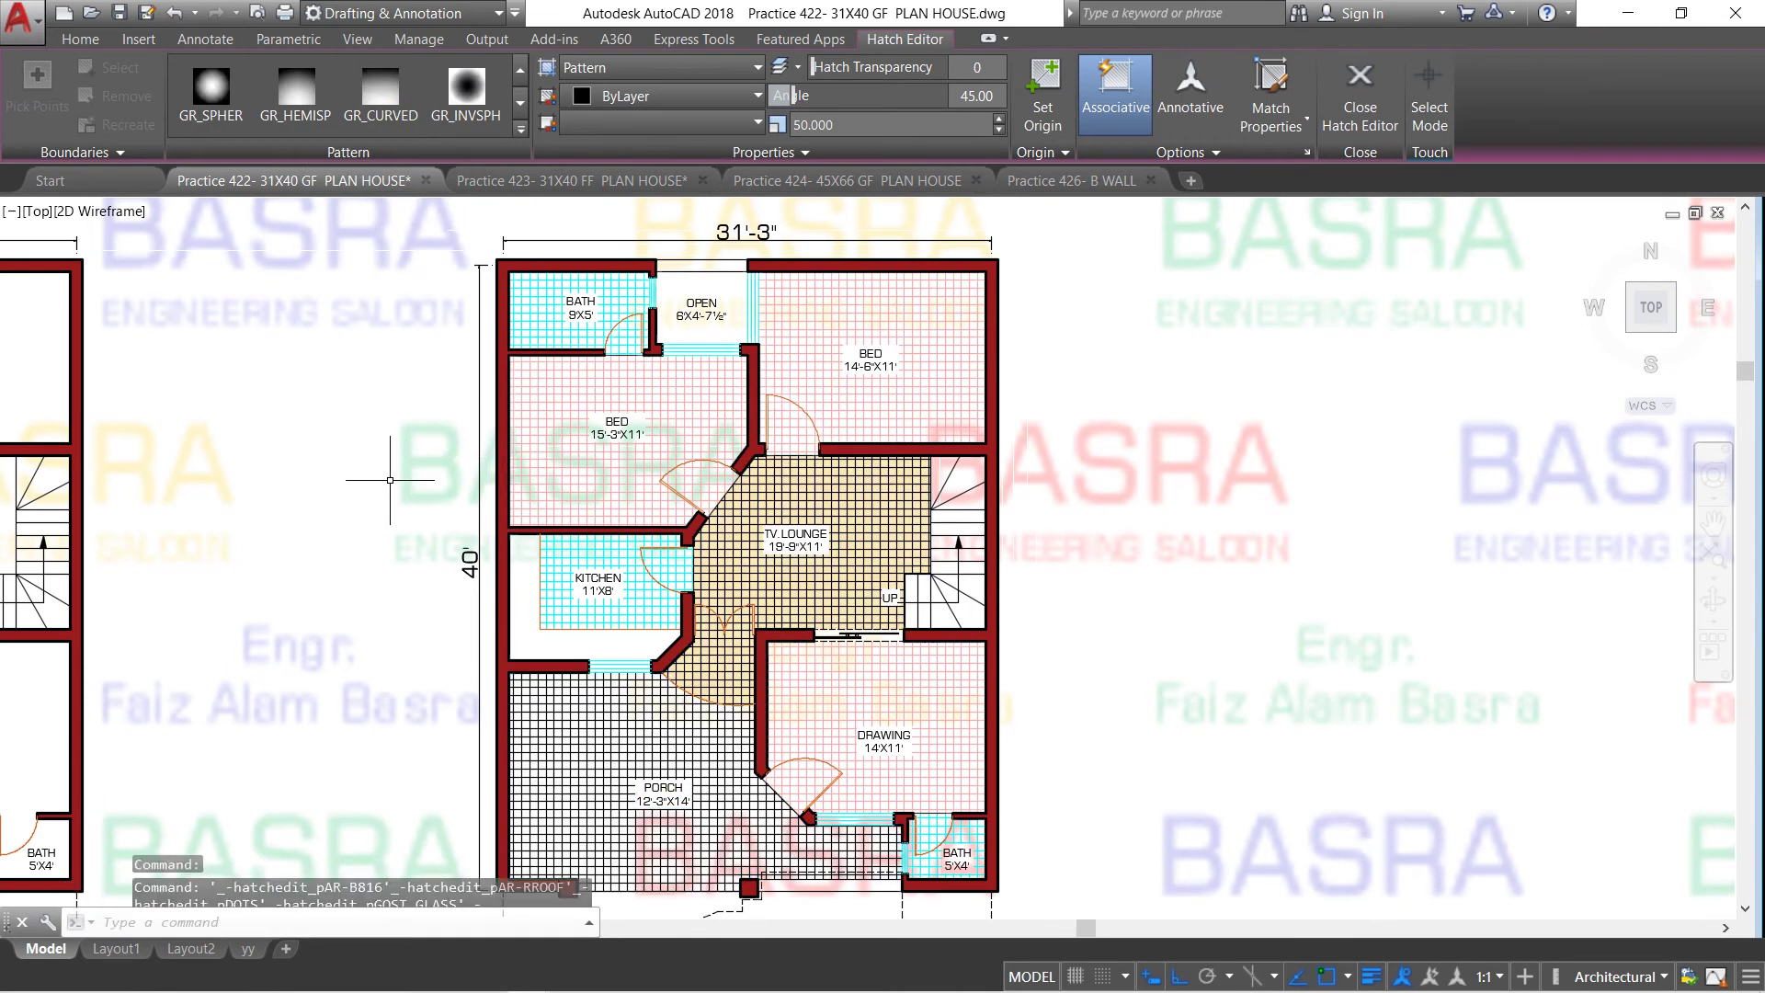
pyautogui.press('Escape')
pyautogui.click(617, 716)
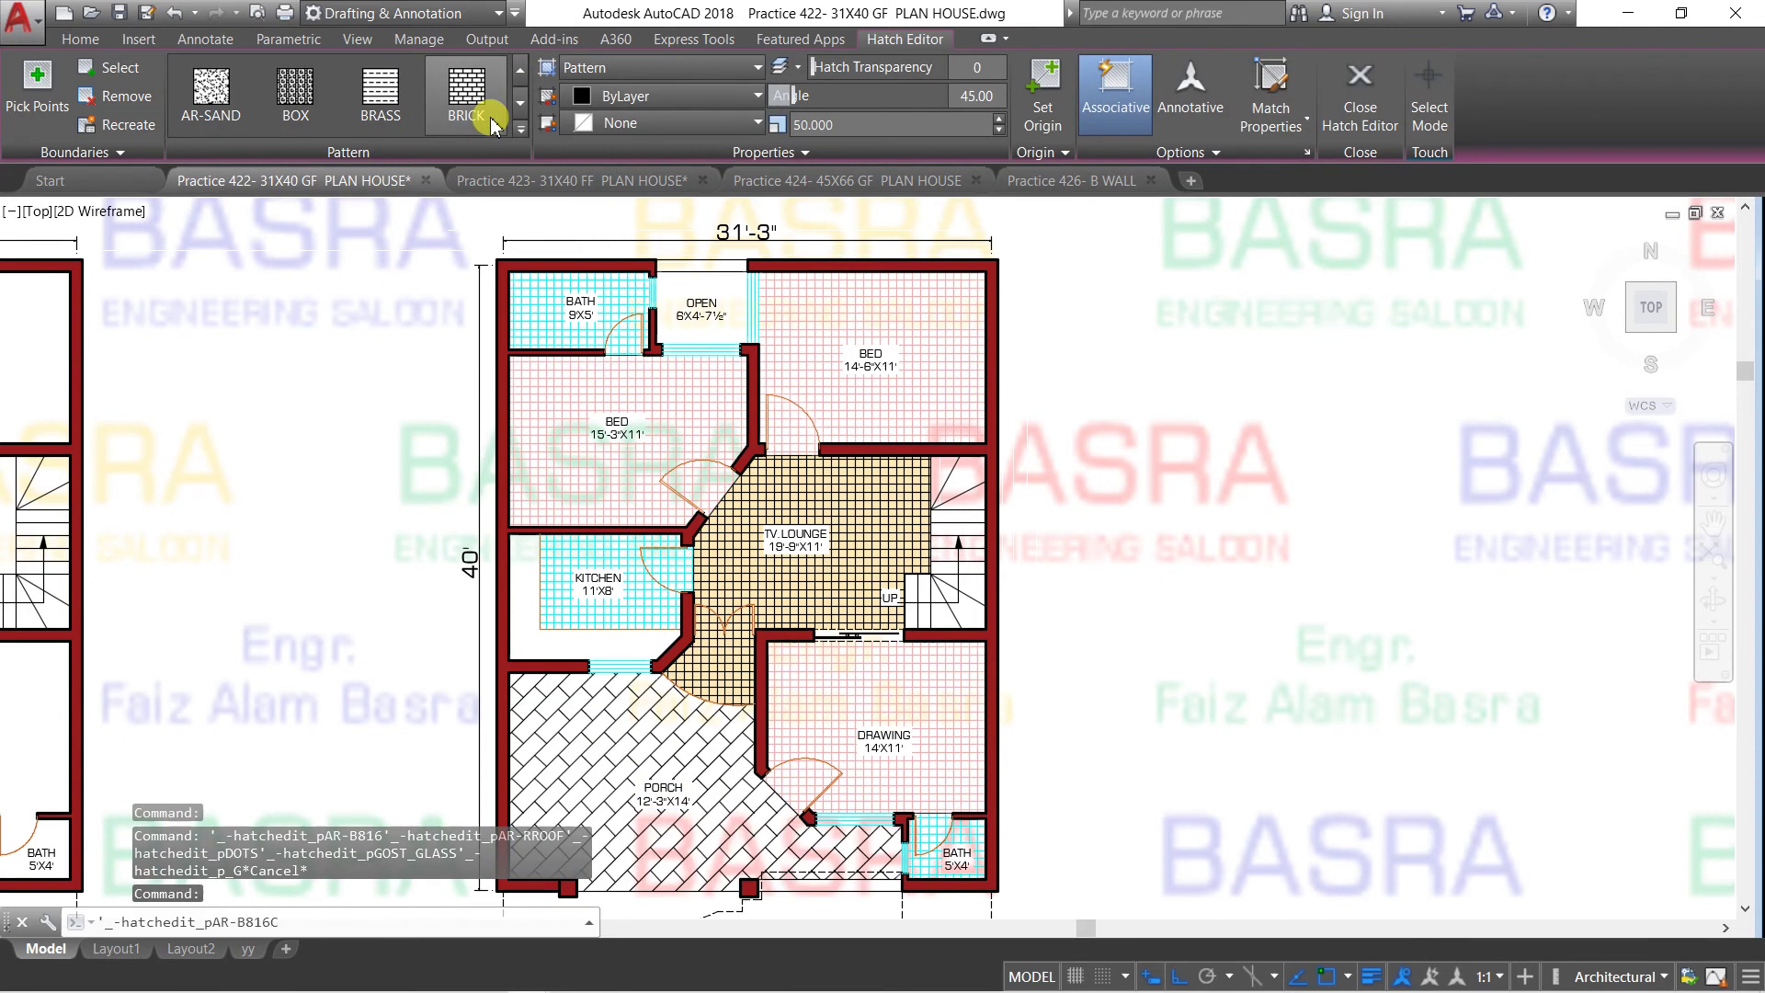
# Replace the porch's plain grid hatch with the HONEY pattern from the full pattern list
pyautogui.click(520, 102)
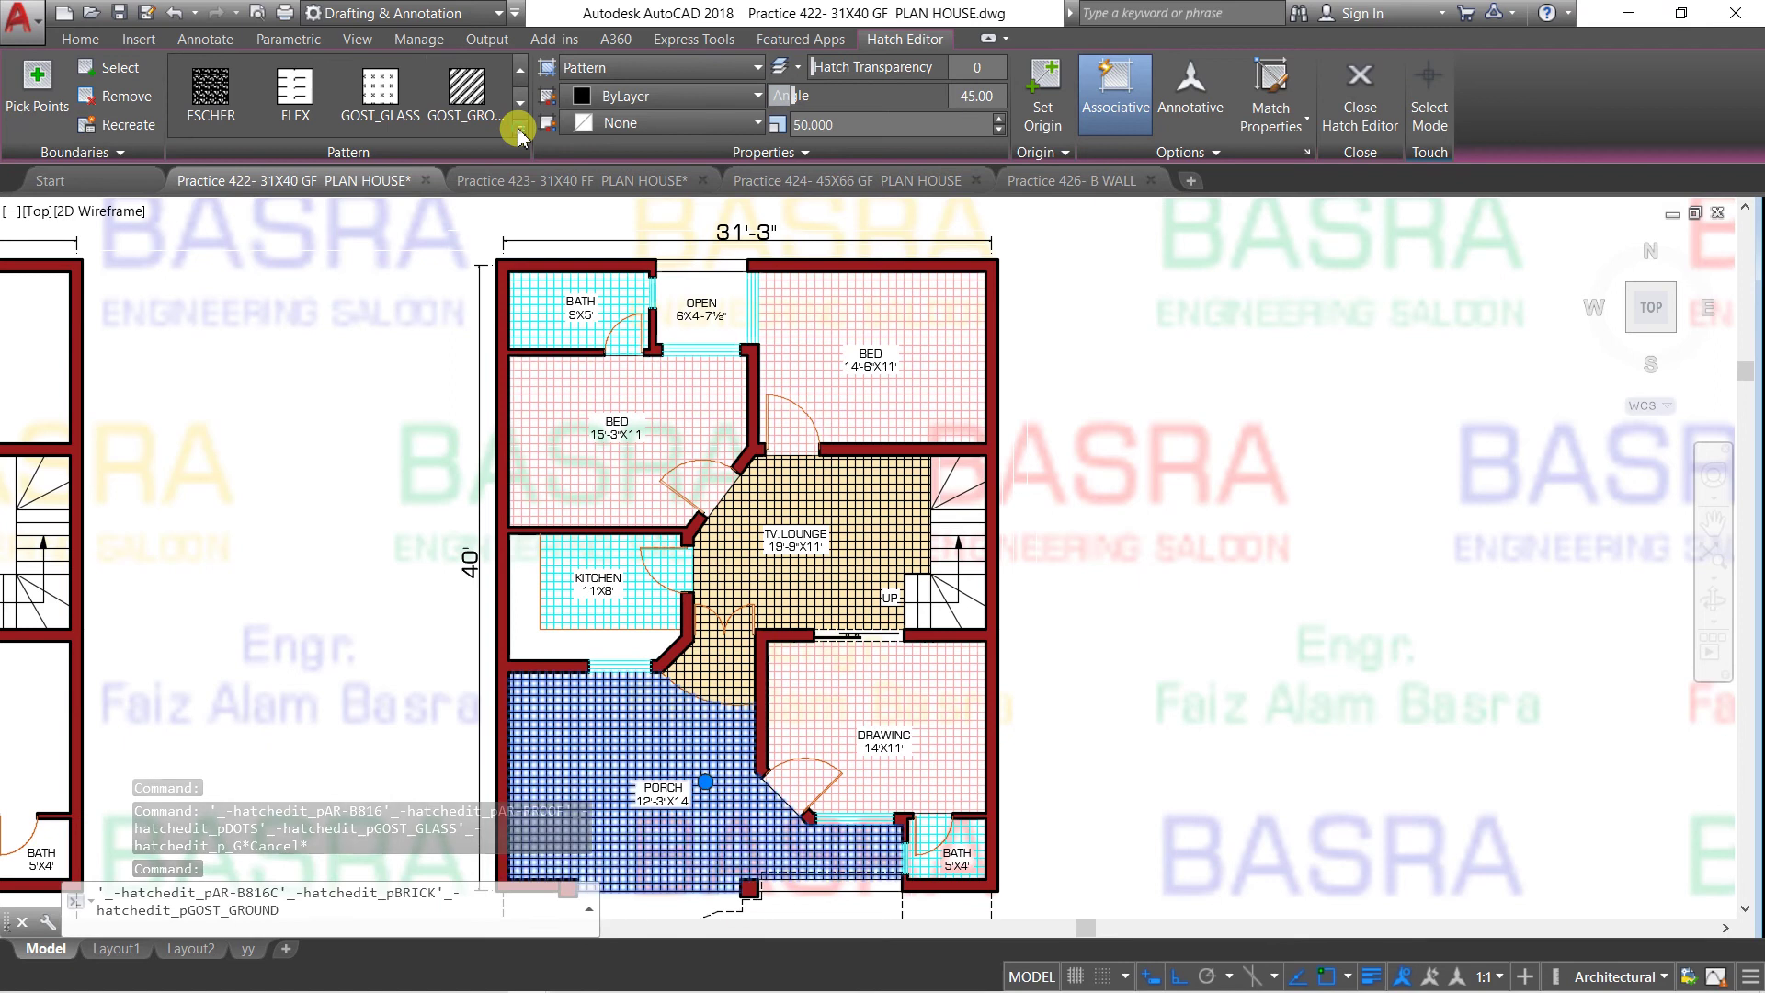
pyautogui.click(521, 130)
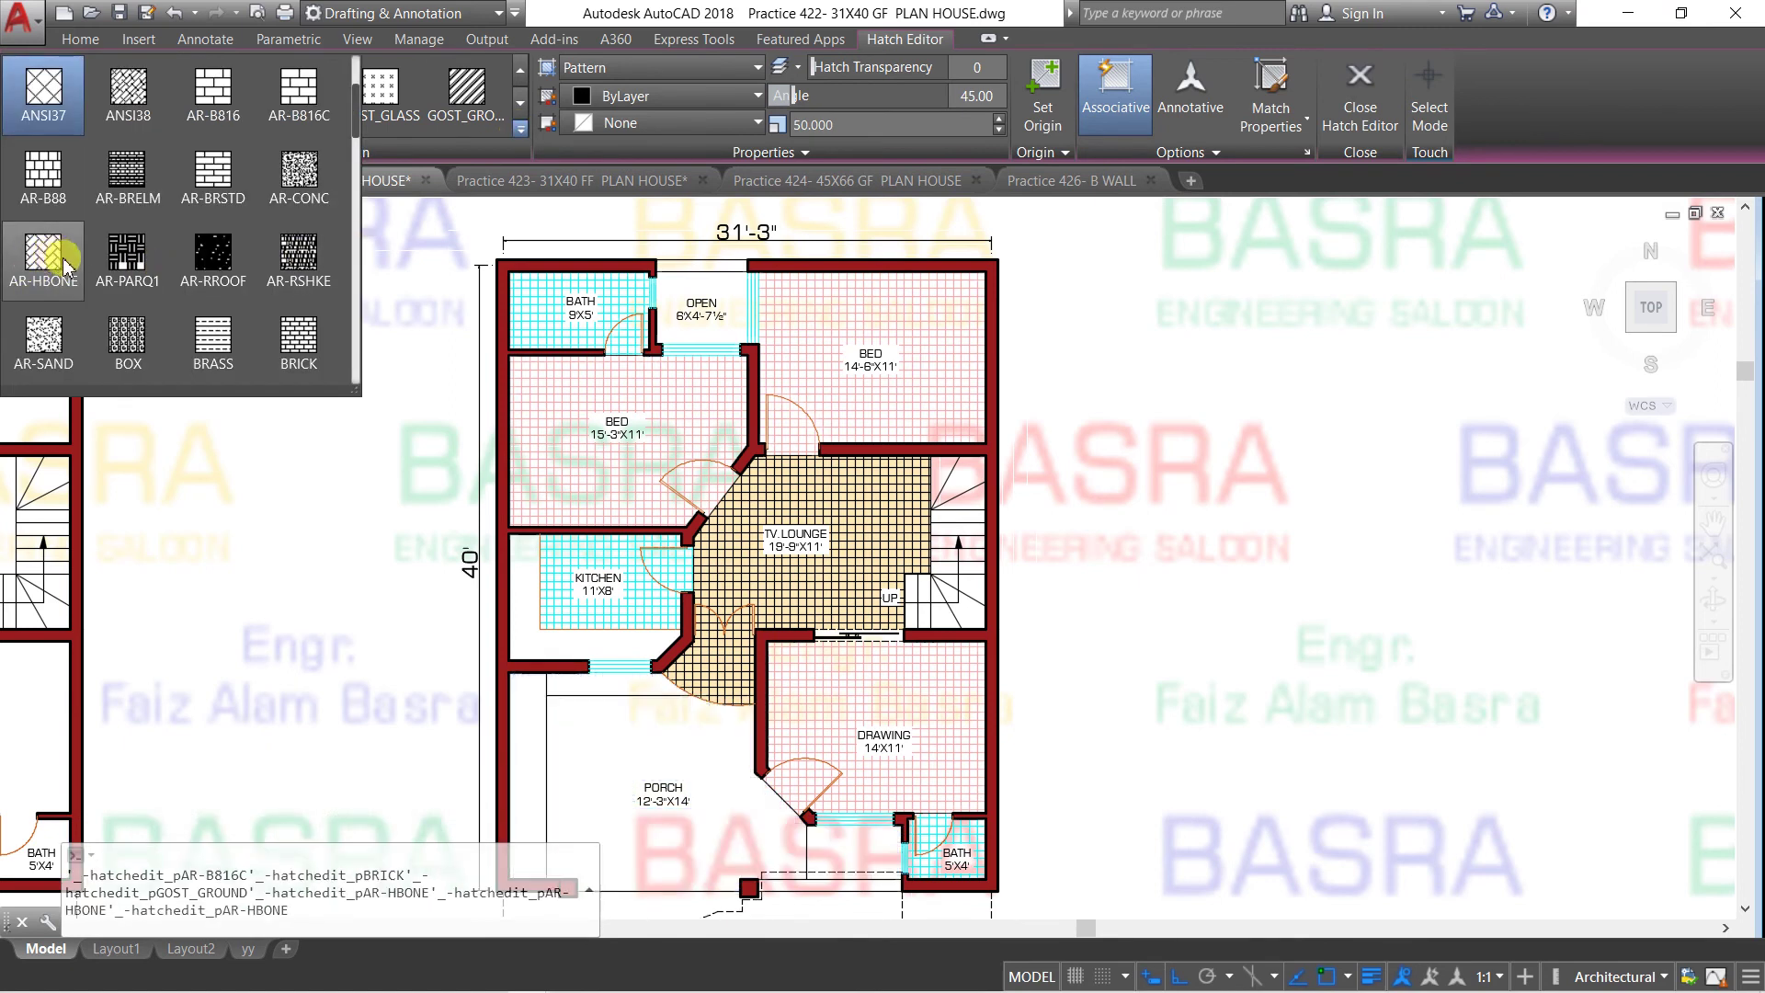
pyautogui.scroll(-3, 55, 265)
pyautogui.scroll(-3, 69, 267)
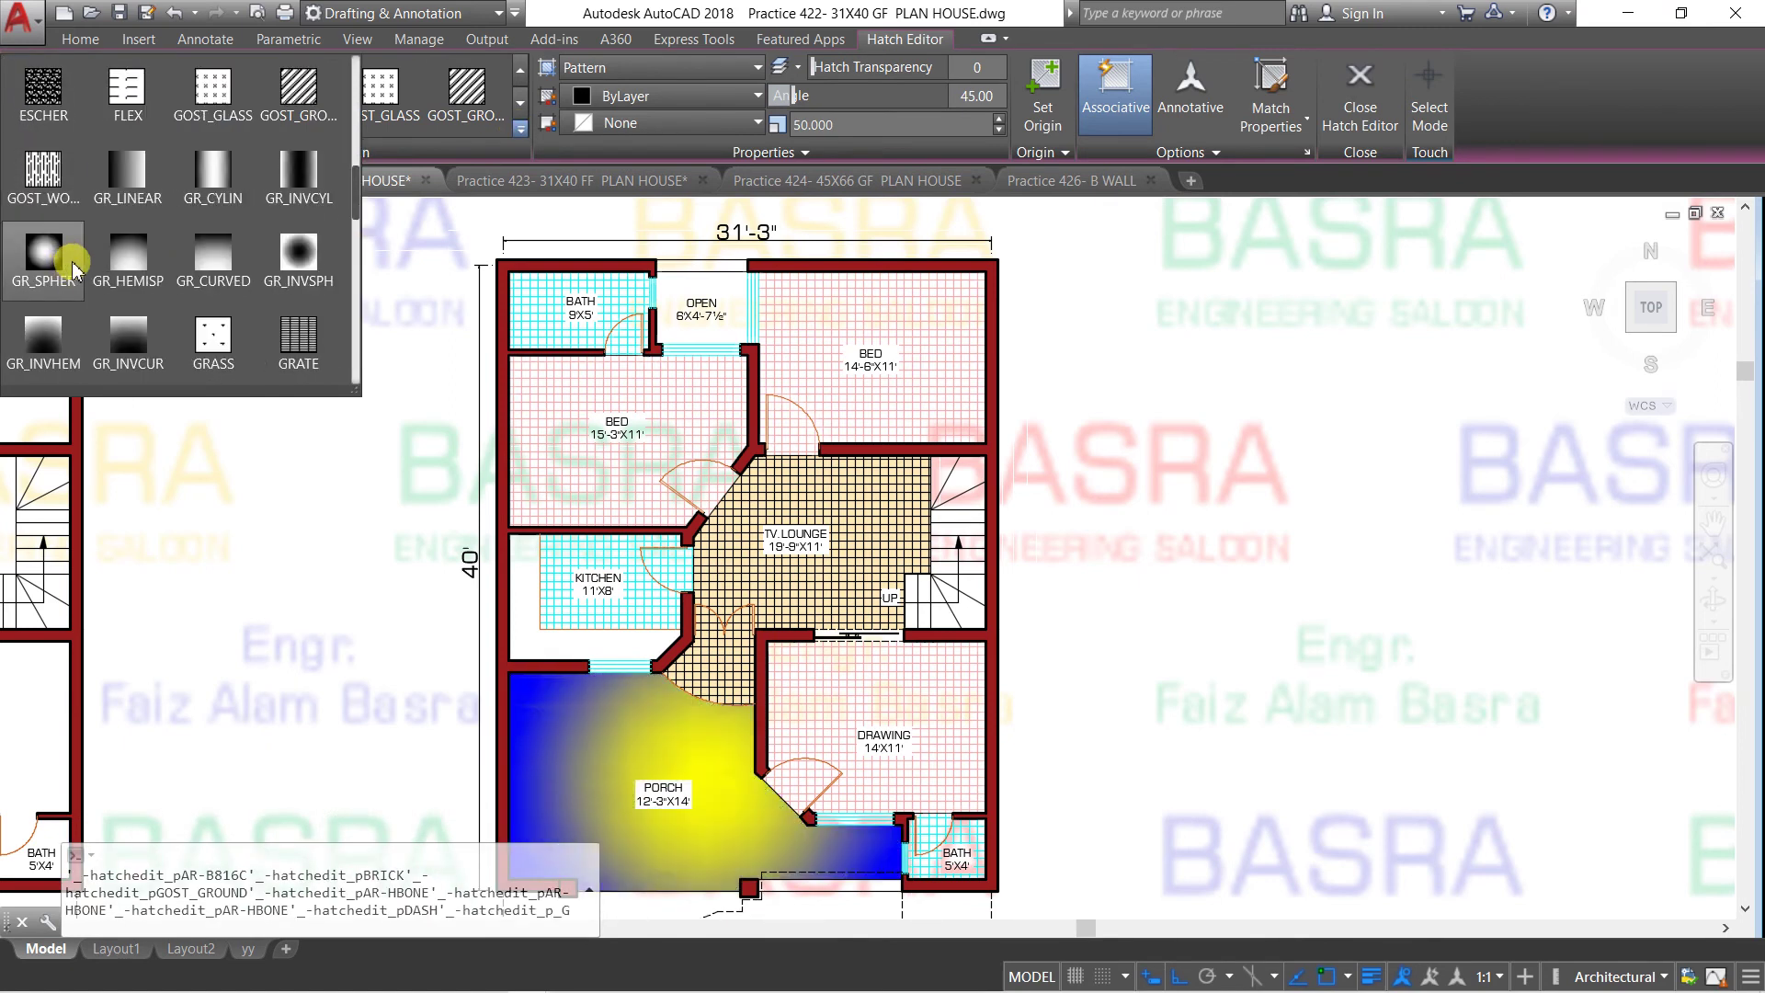
pyautogui.scroll(-1, 92, 271)
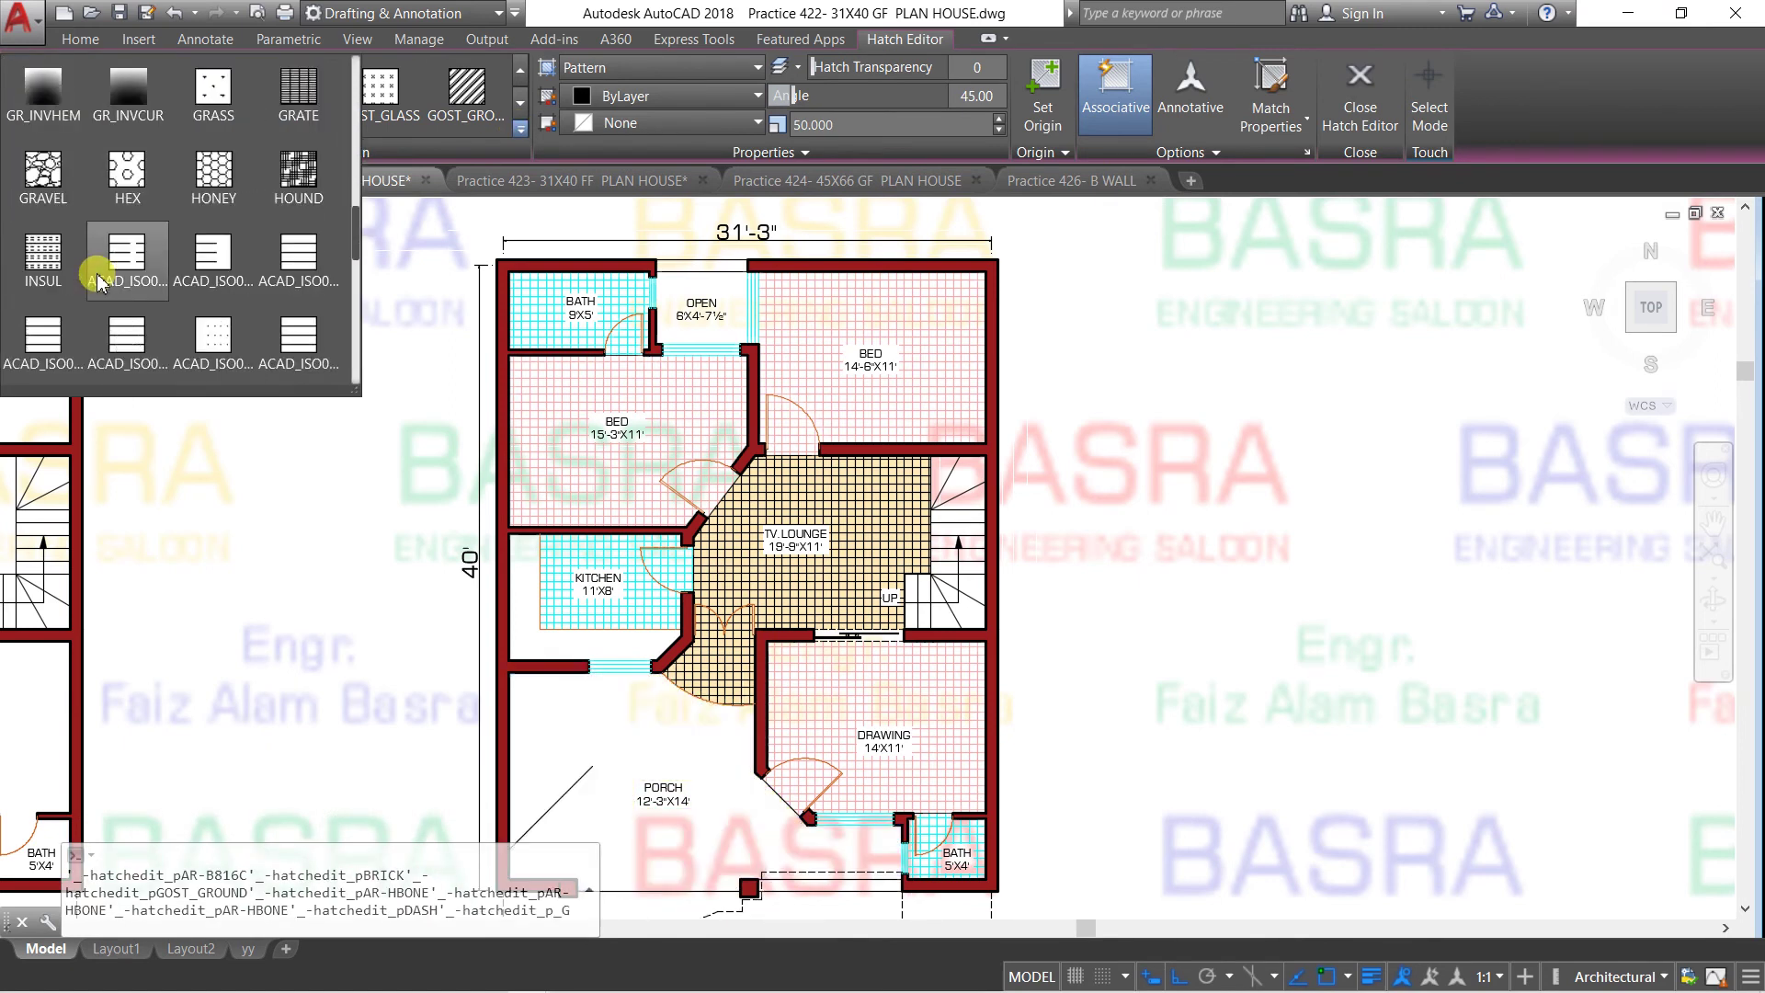
pyautogui.click(220, 173)
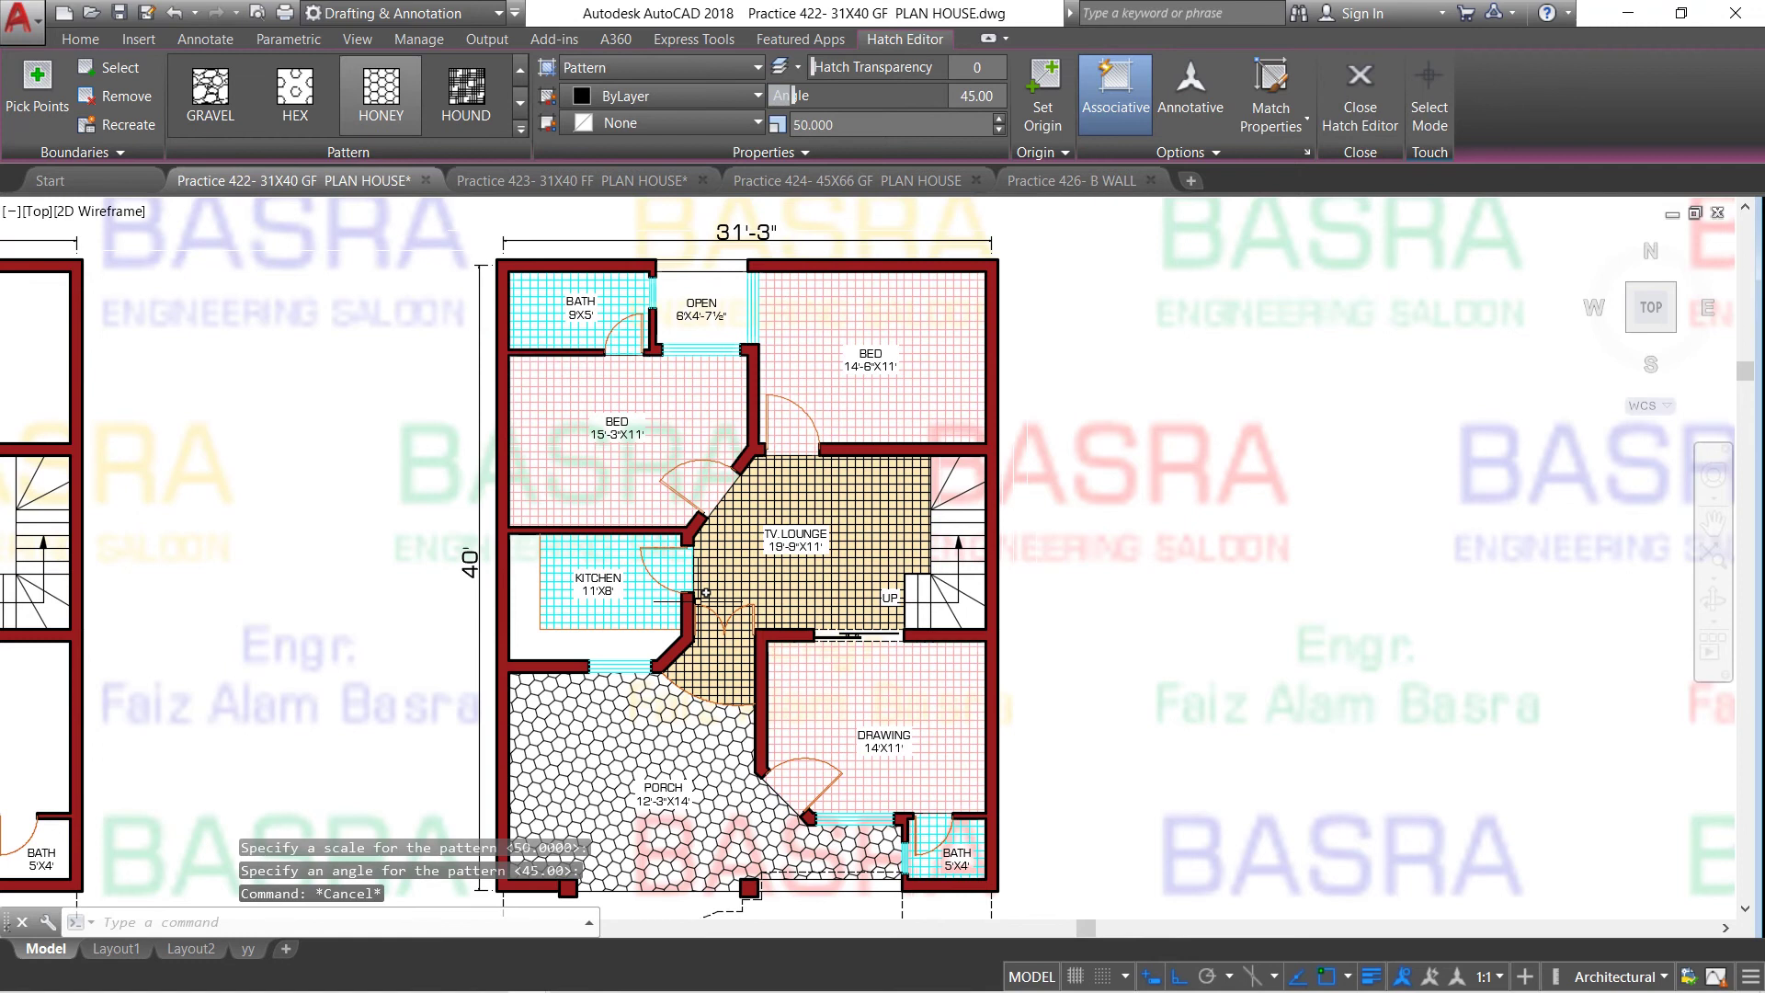
pyautogui.press('Escape')
pyautogui.scroll(-5, 869, 513)
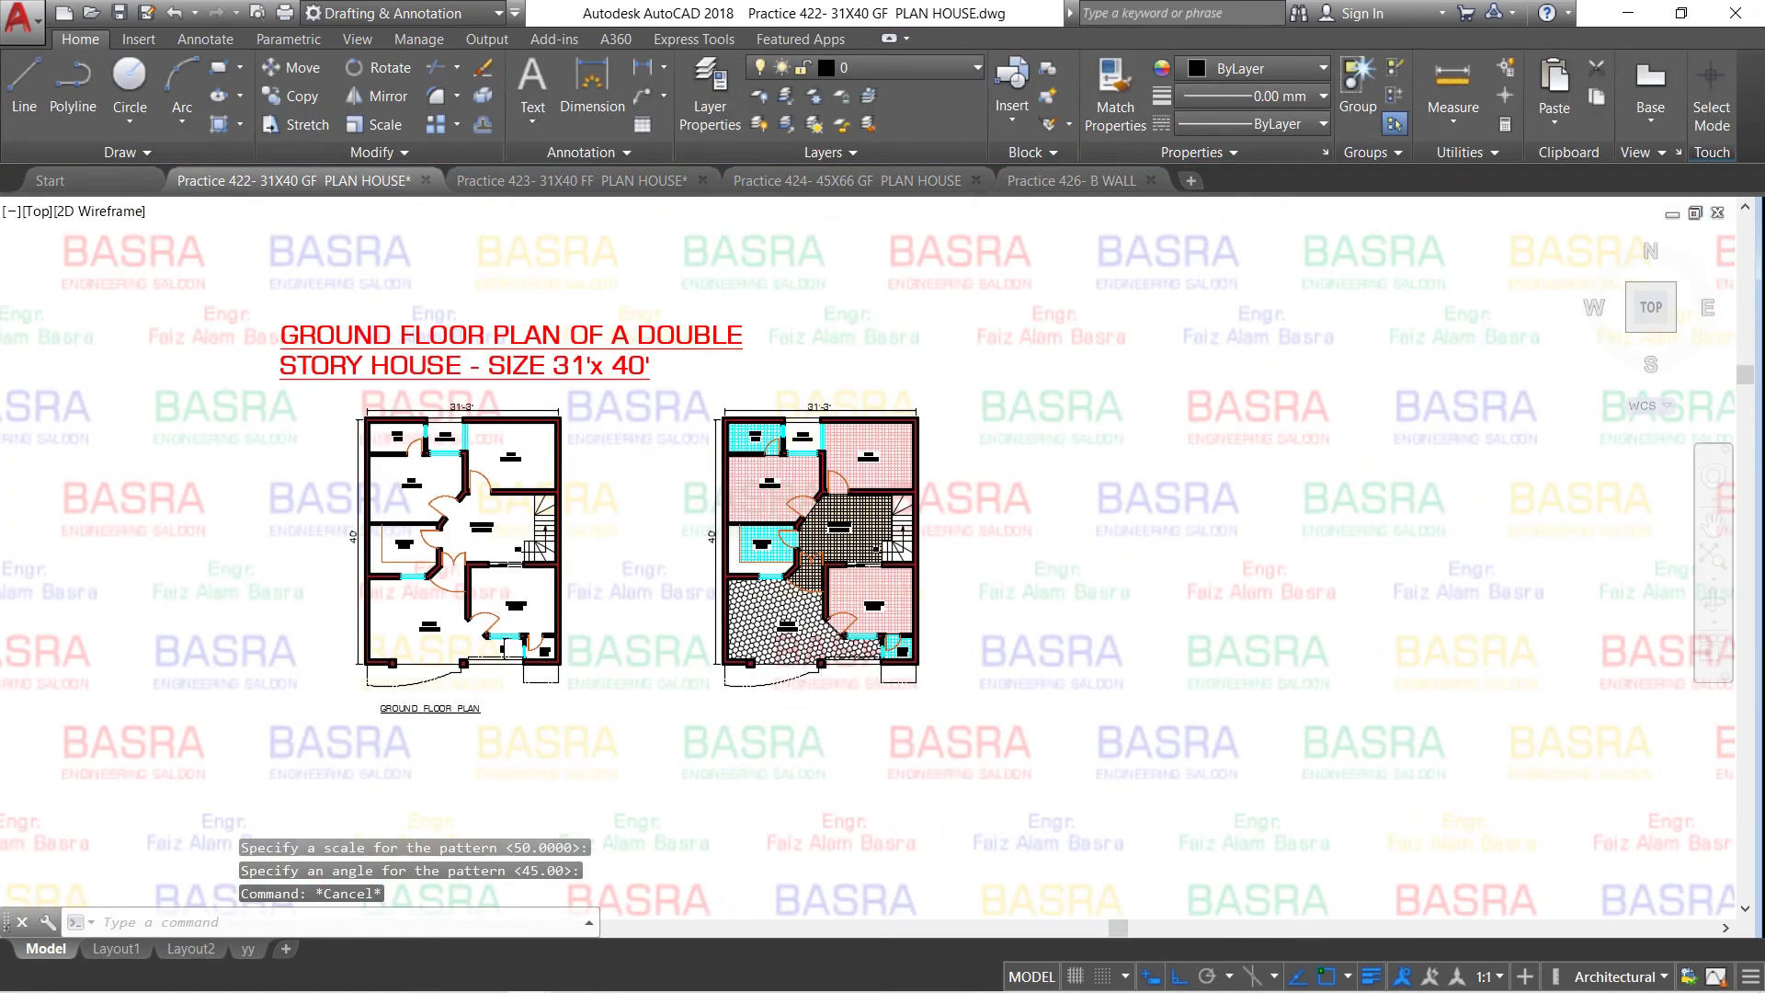
pyautogui.scroll(3, 830, 533)
pyautogui.scroll(1, 830, 533)
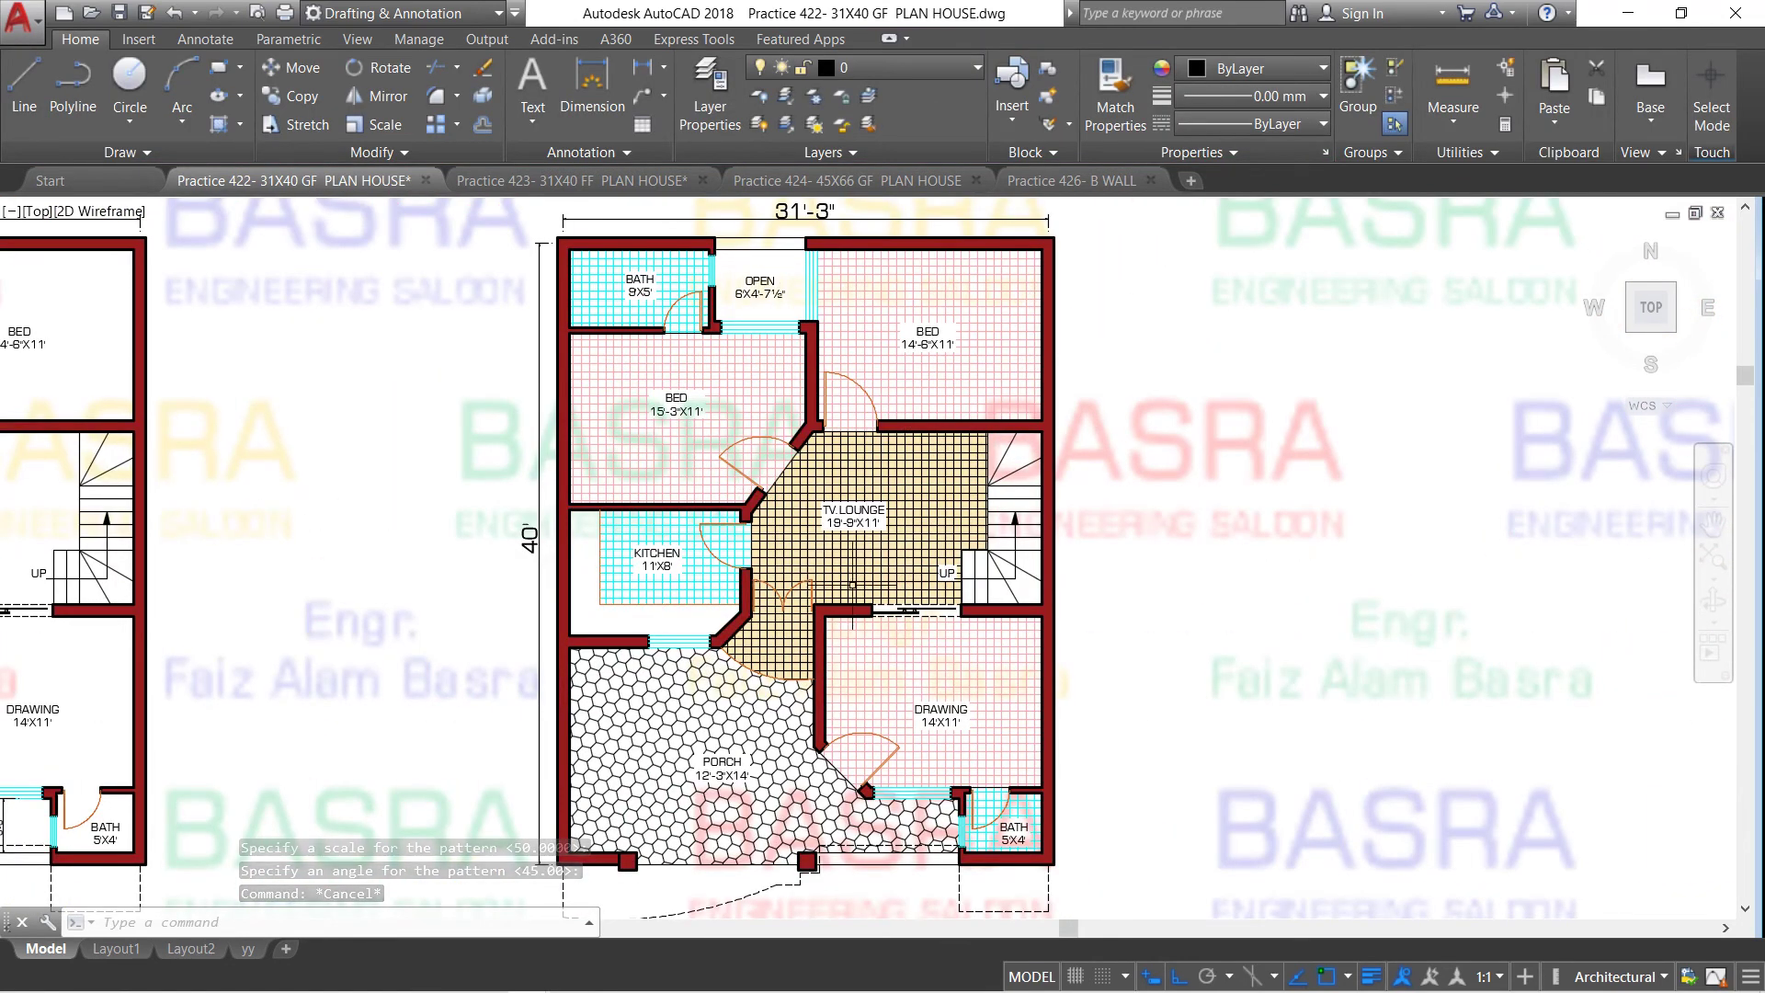
# Set the TV lounge hatch angle to 0, giving a diagonal diamond crosshatch over beige
pyautogui.click(933, 490)
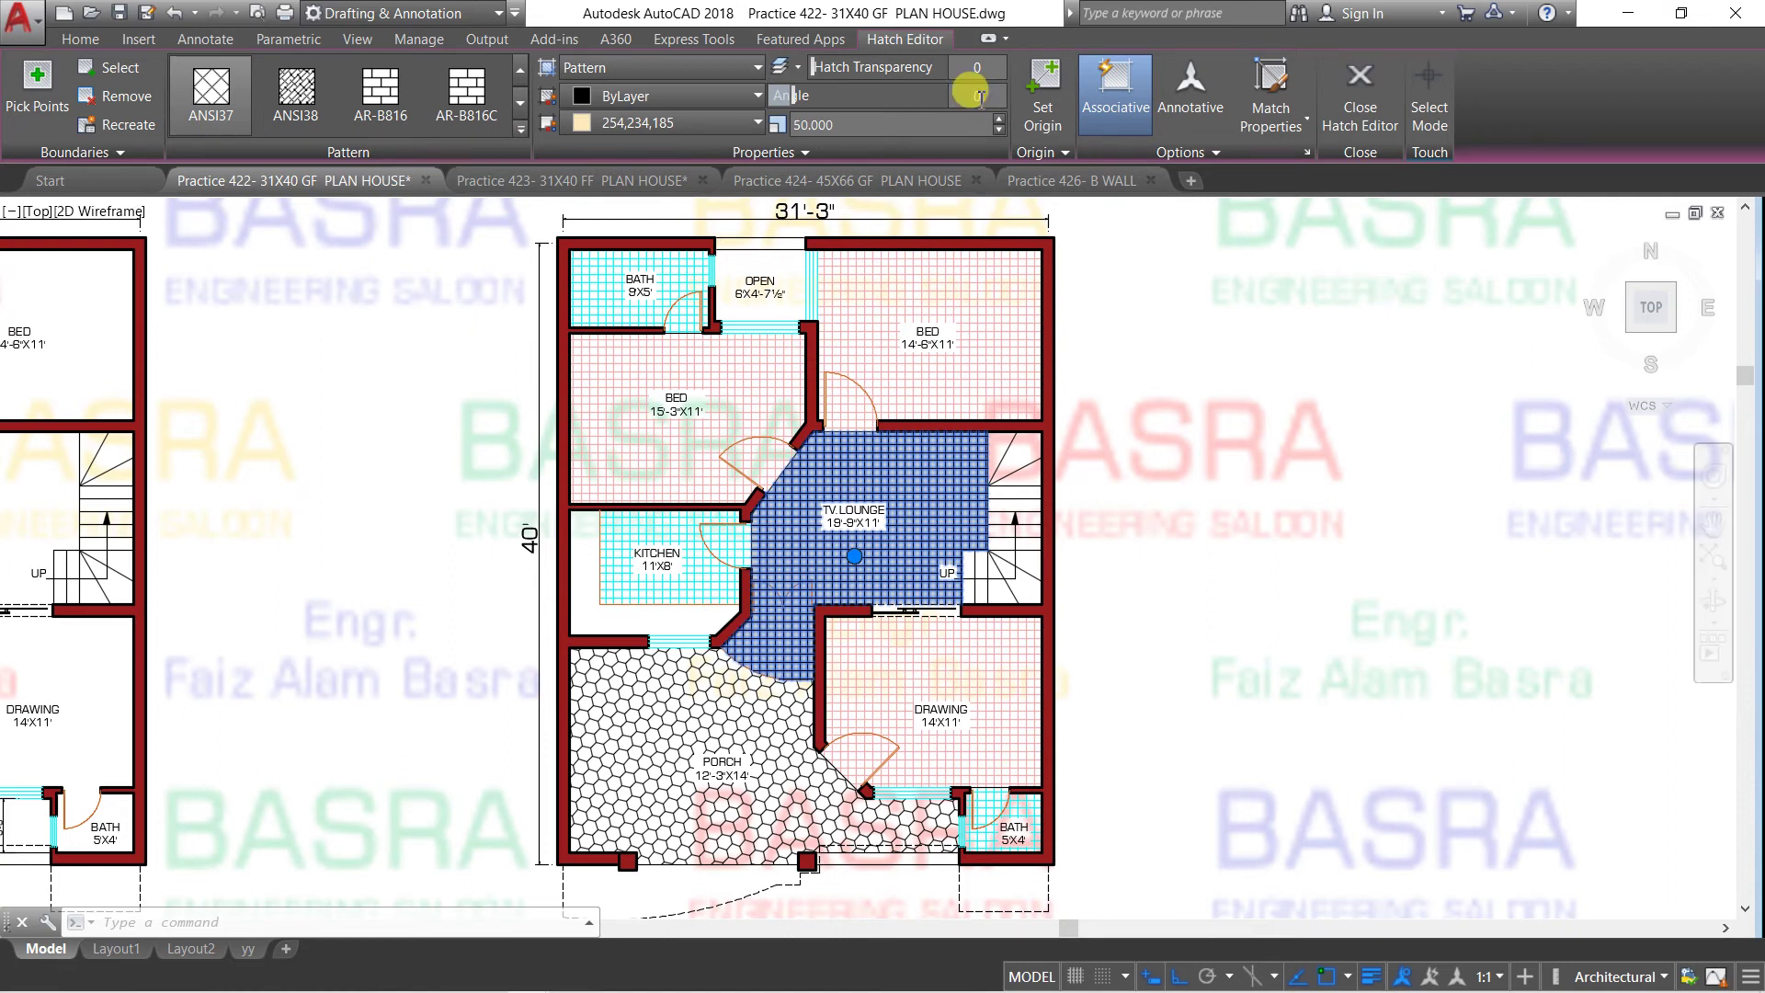
pyautogui.press('Return')
pyautogui.press('Escape')
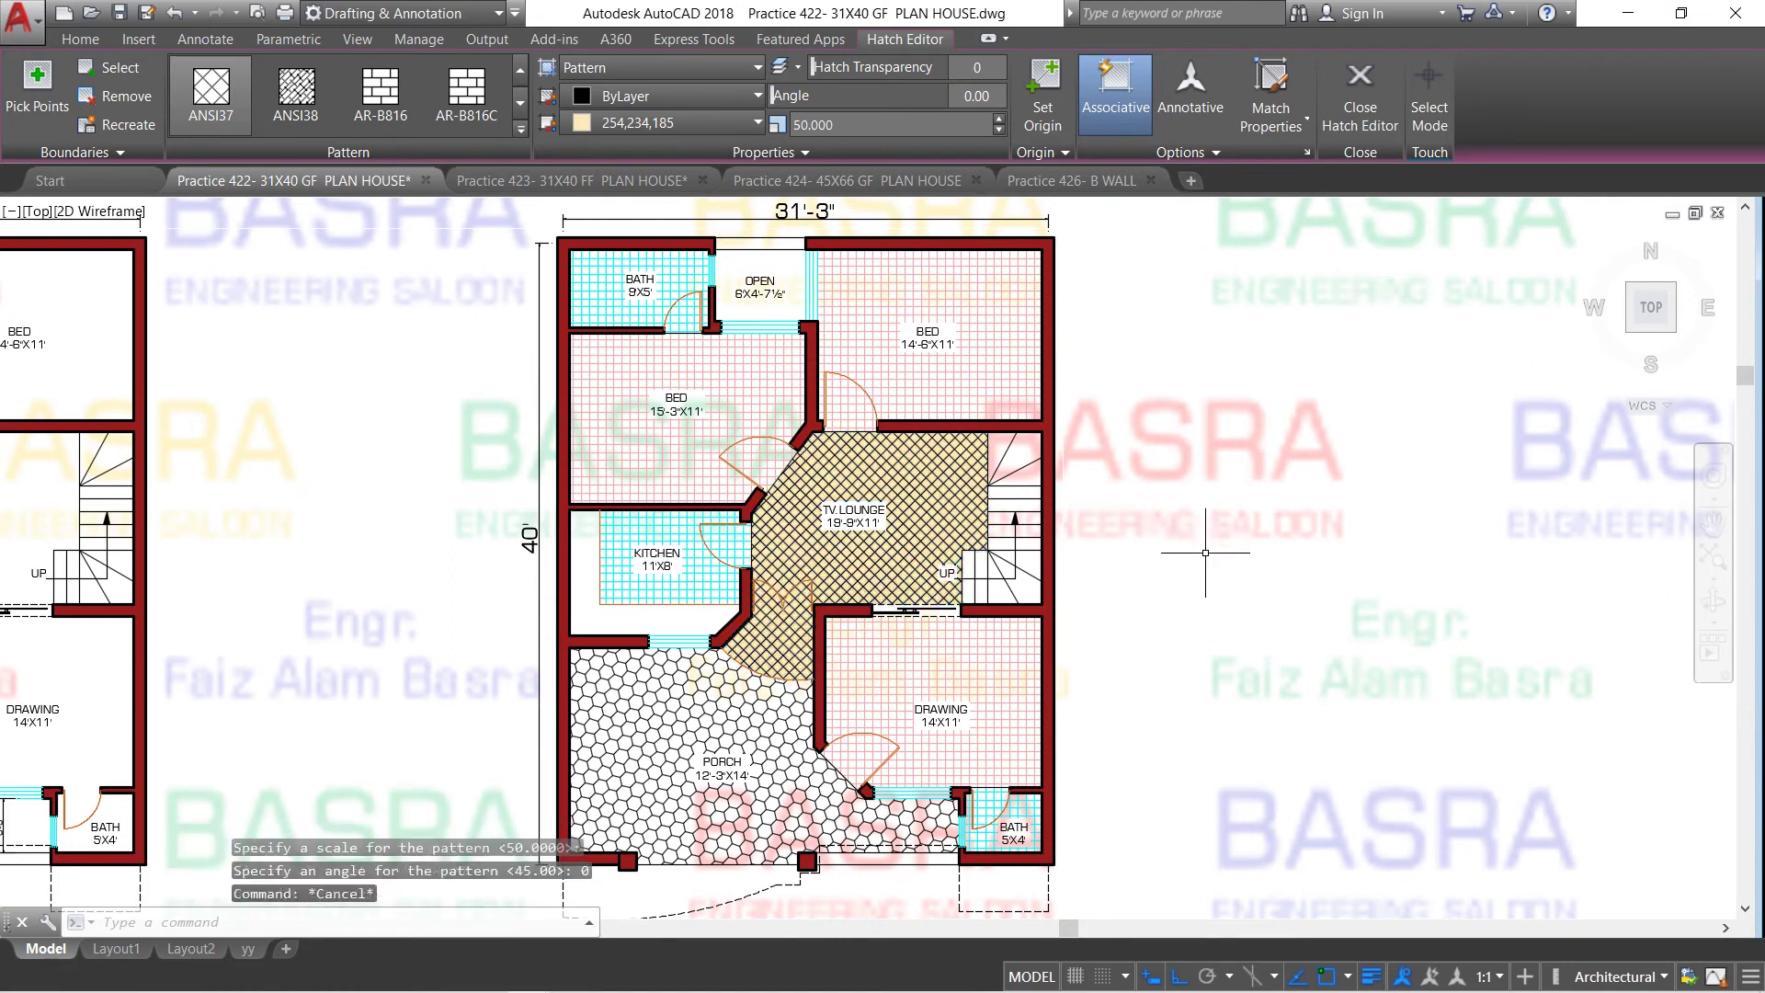
pyautogui.scroll(5, 856, 445)
pyautogui.scroll(5, 856, 445)
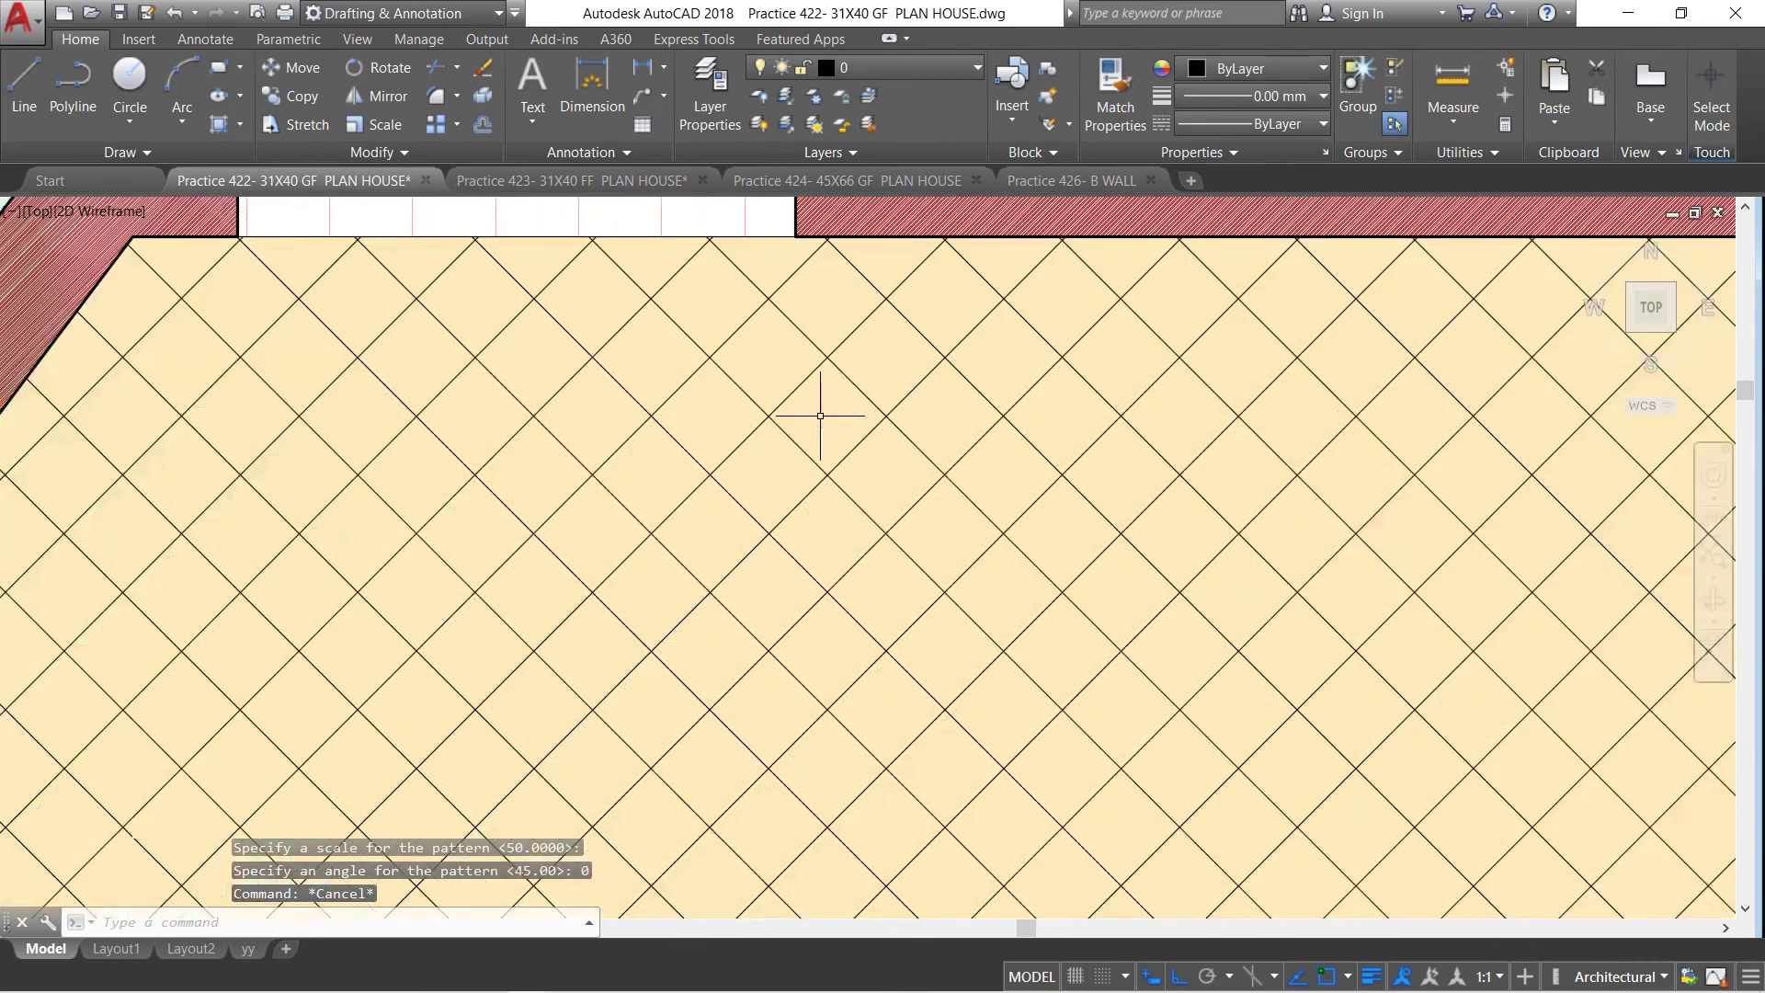
pyautogui.scroll(-5, 788, 398)
pyautogui.scroll(-2, 788, 398)
pyautogui.click(790, 390)
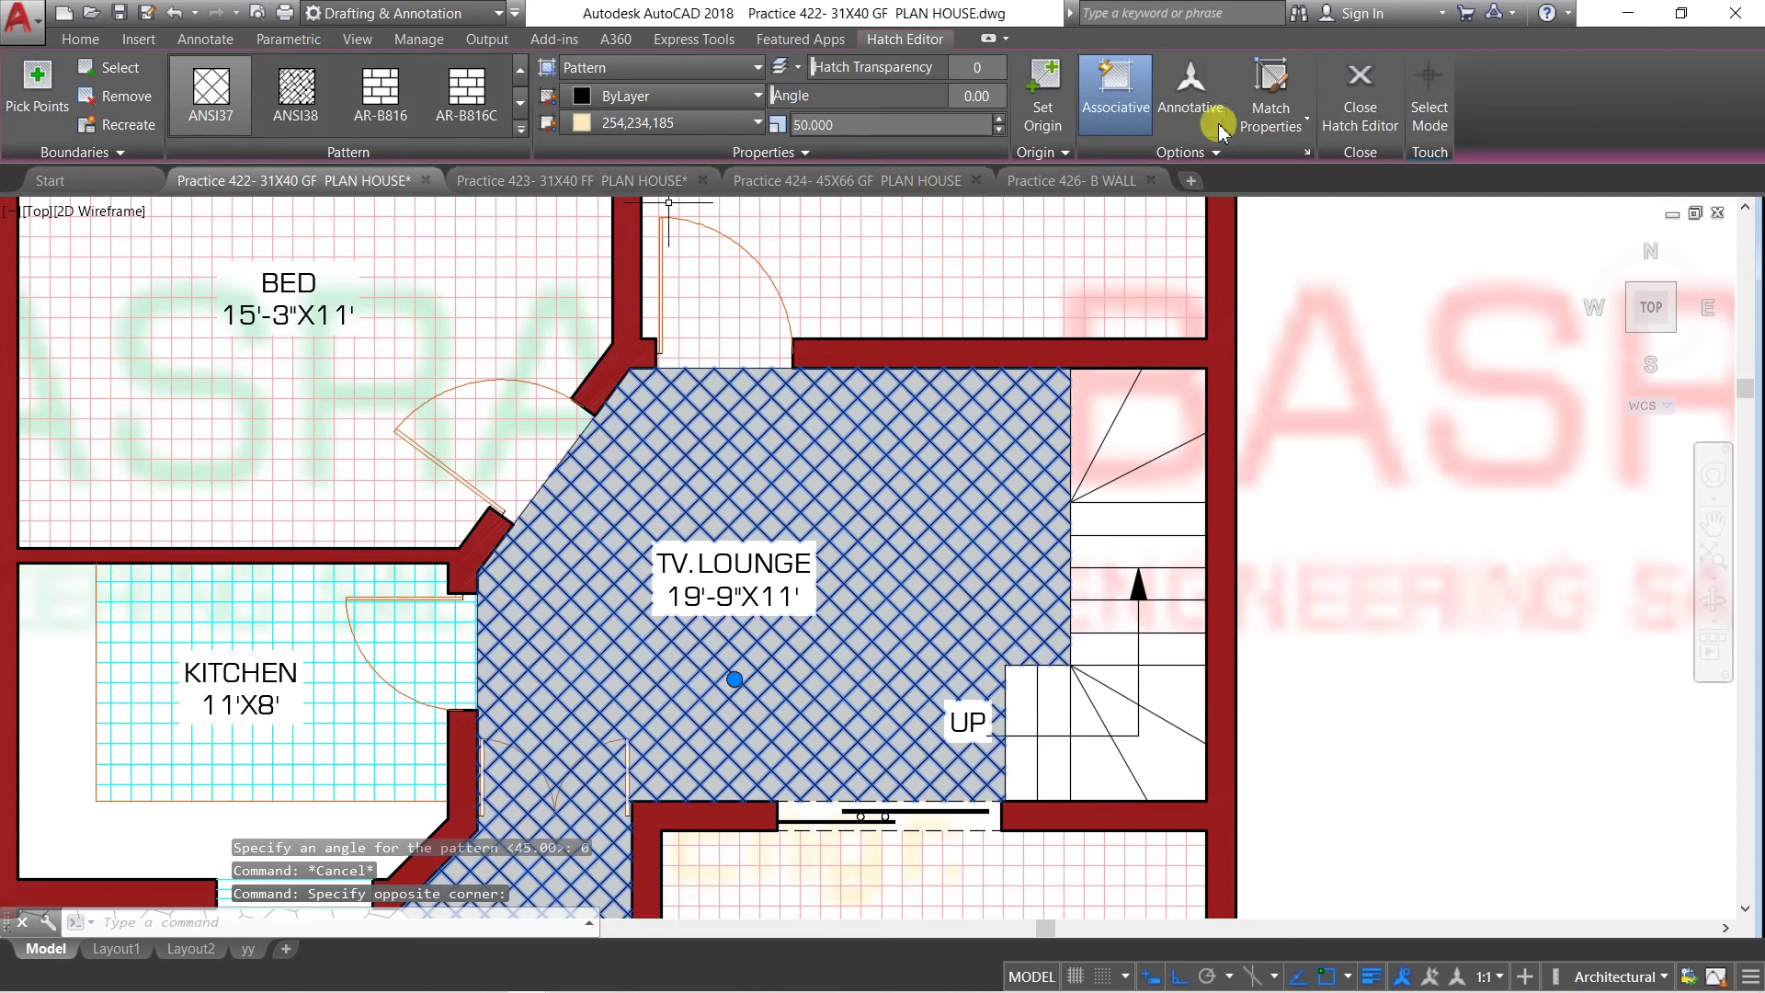
pyautogui.click(82, 41)
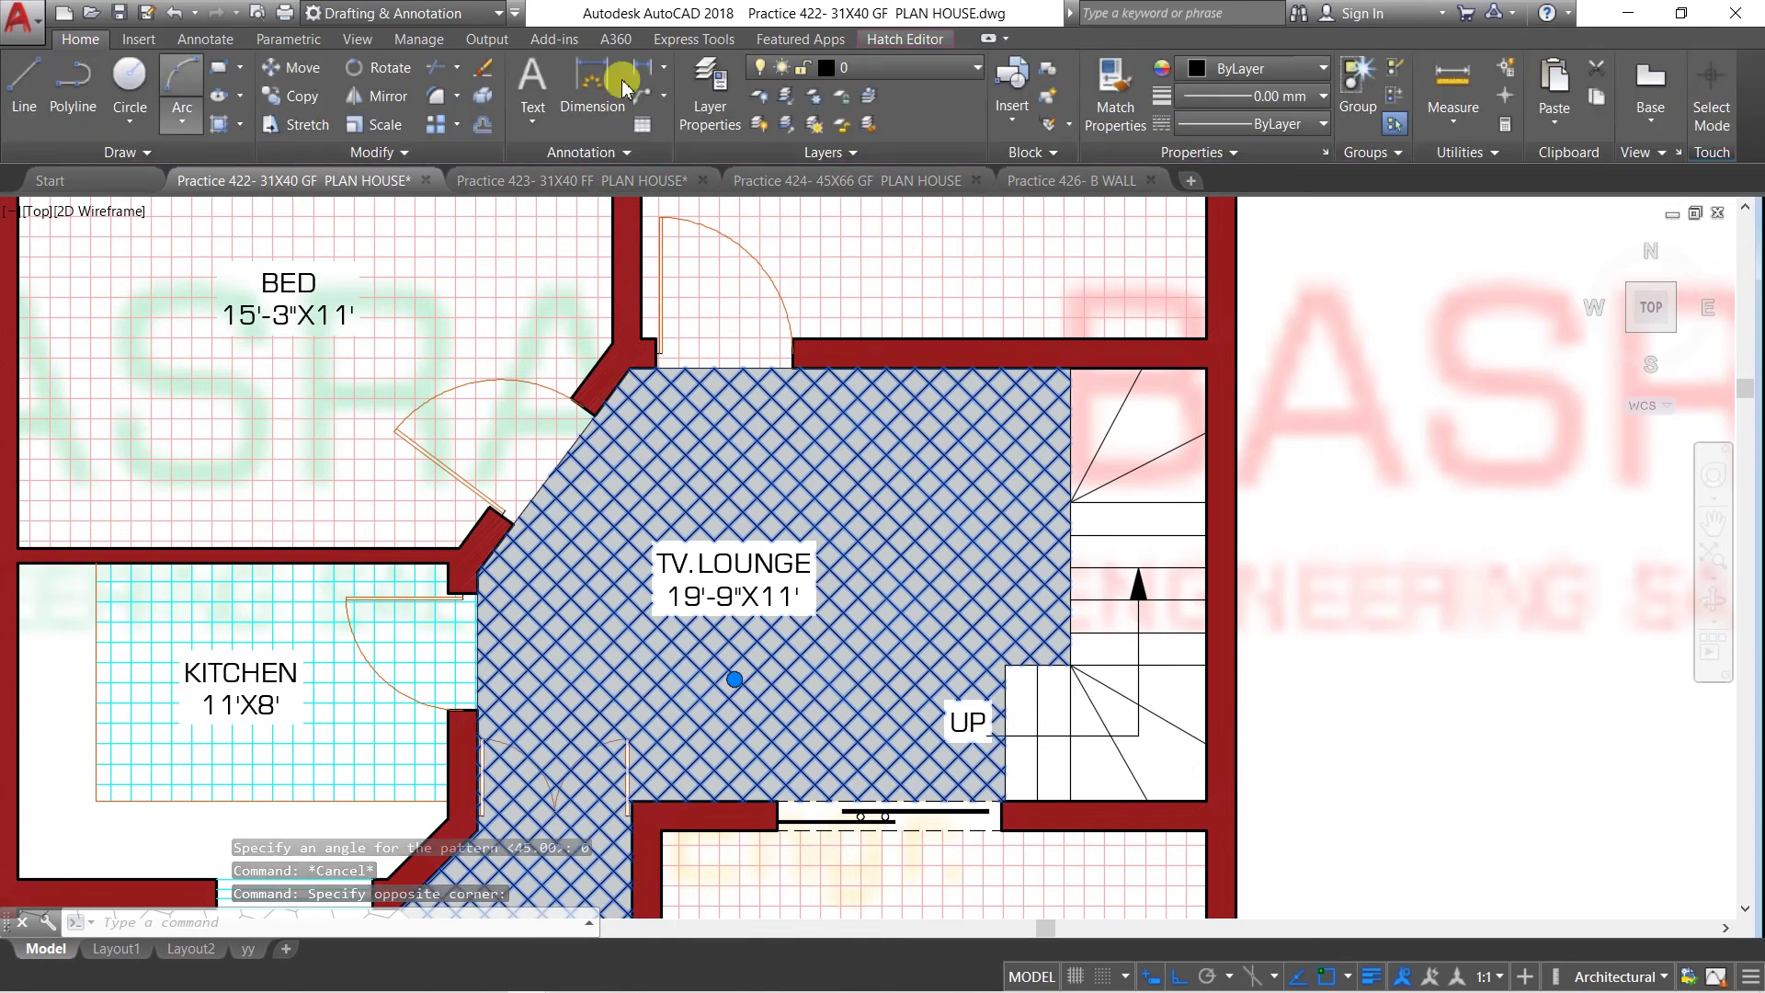
# Dismiss the object colour list unchanged, exit hatch editing and zoom over the plan
pyautogui.click(1324, 69)
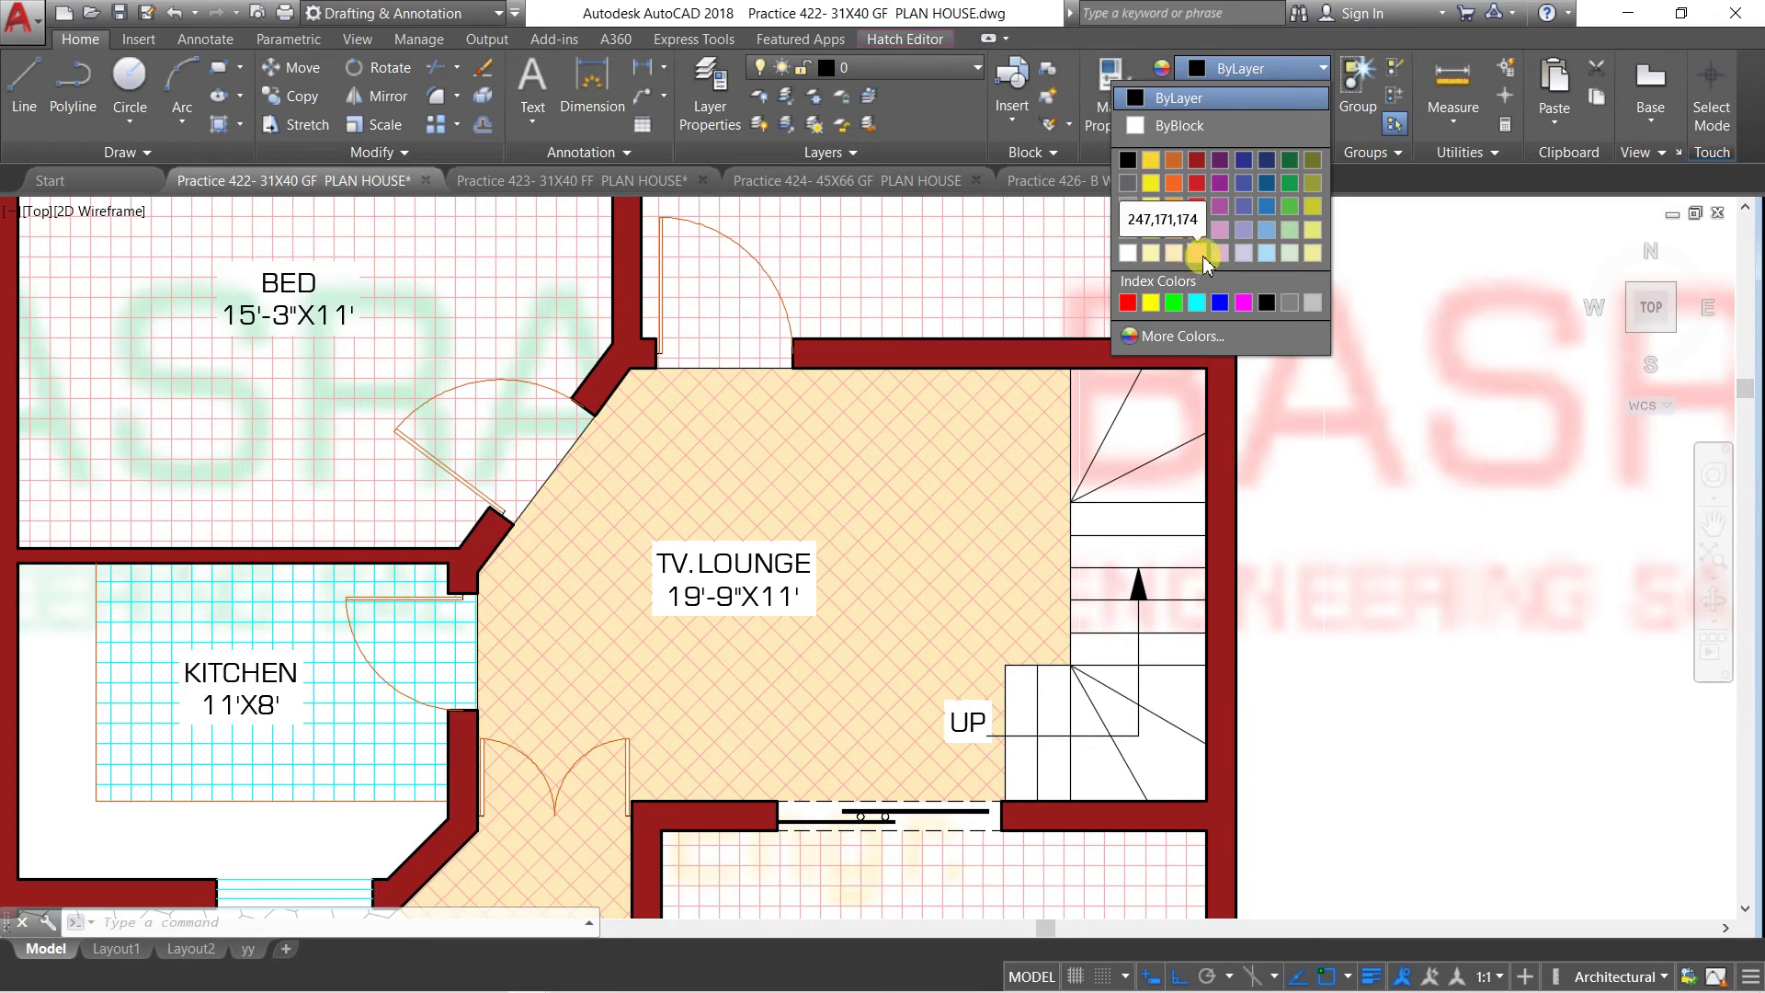
pyautogui.click(1085, 361)
pyautogui.press('Escape')
pyautogui.scroll(-4, 928, 442)
pyautogui.scroll(2, 745, 372)
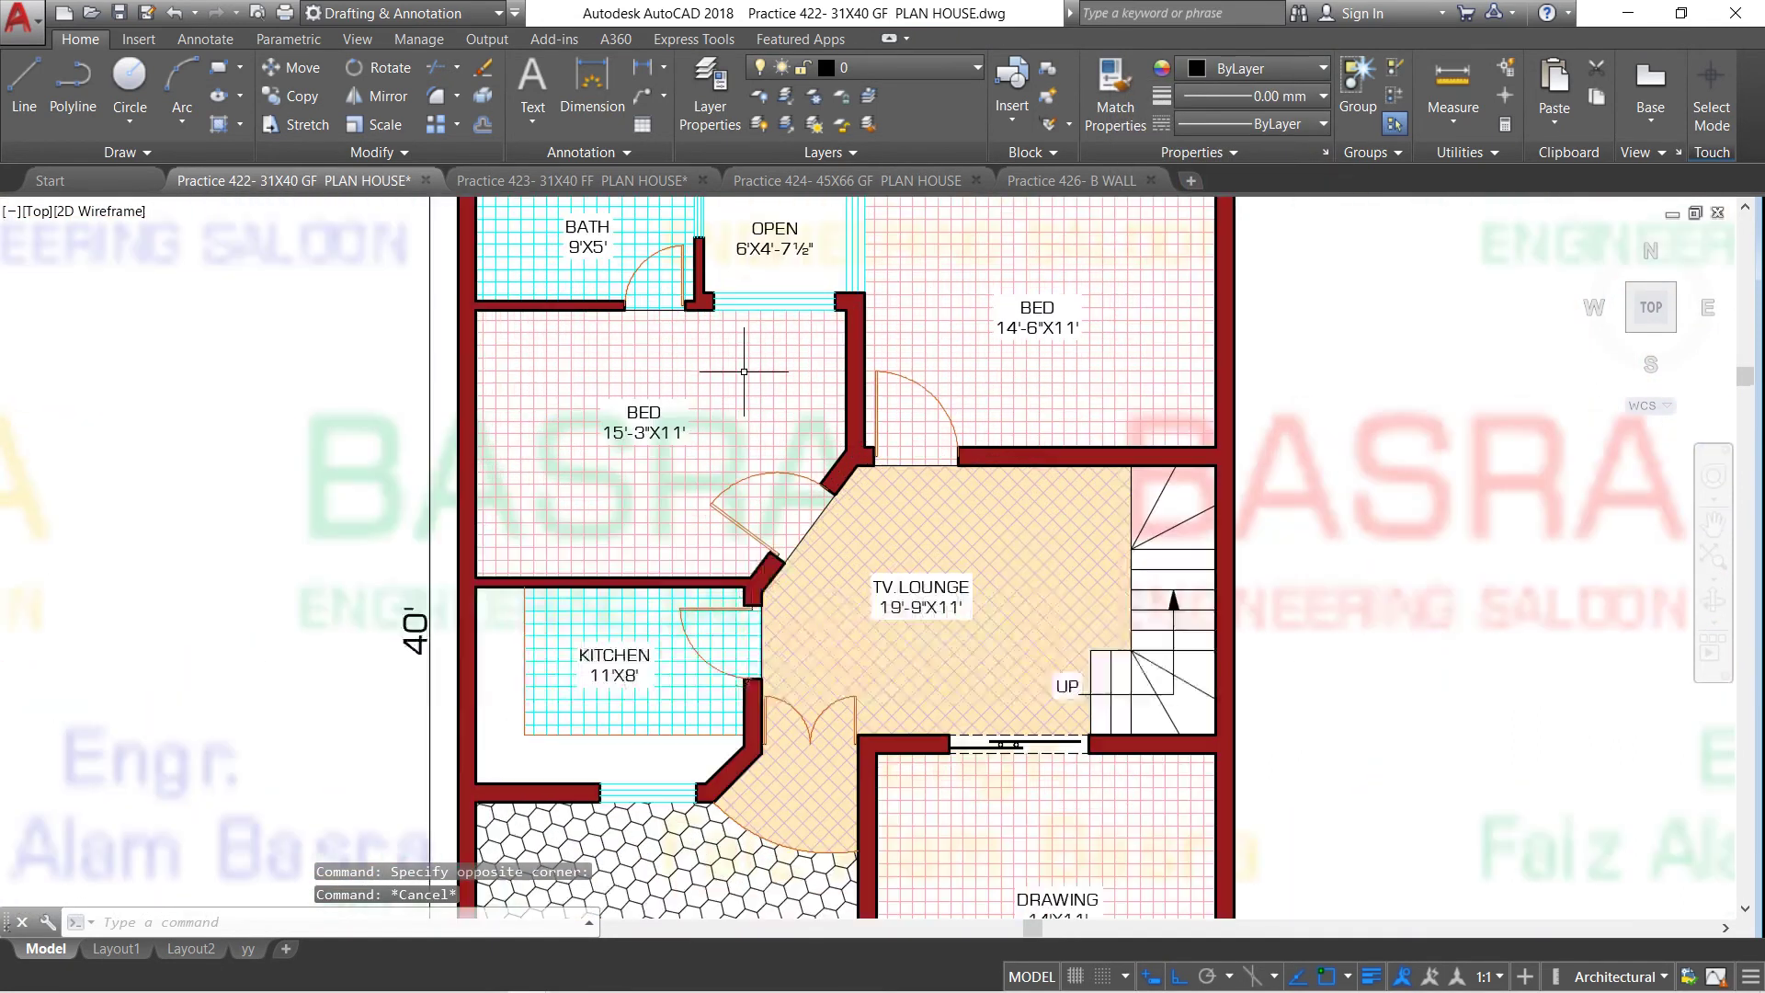
pyautogui.scroll(2, 770, 381)
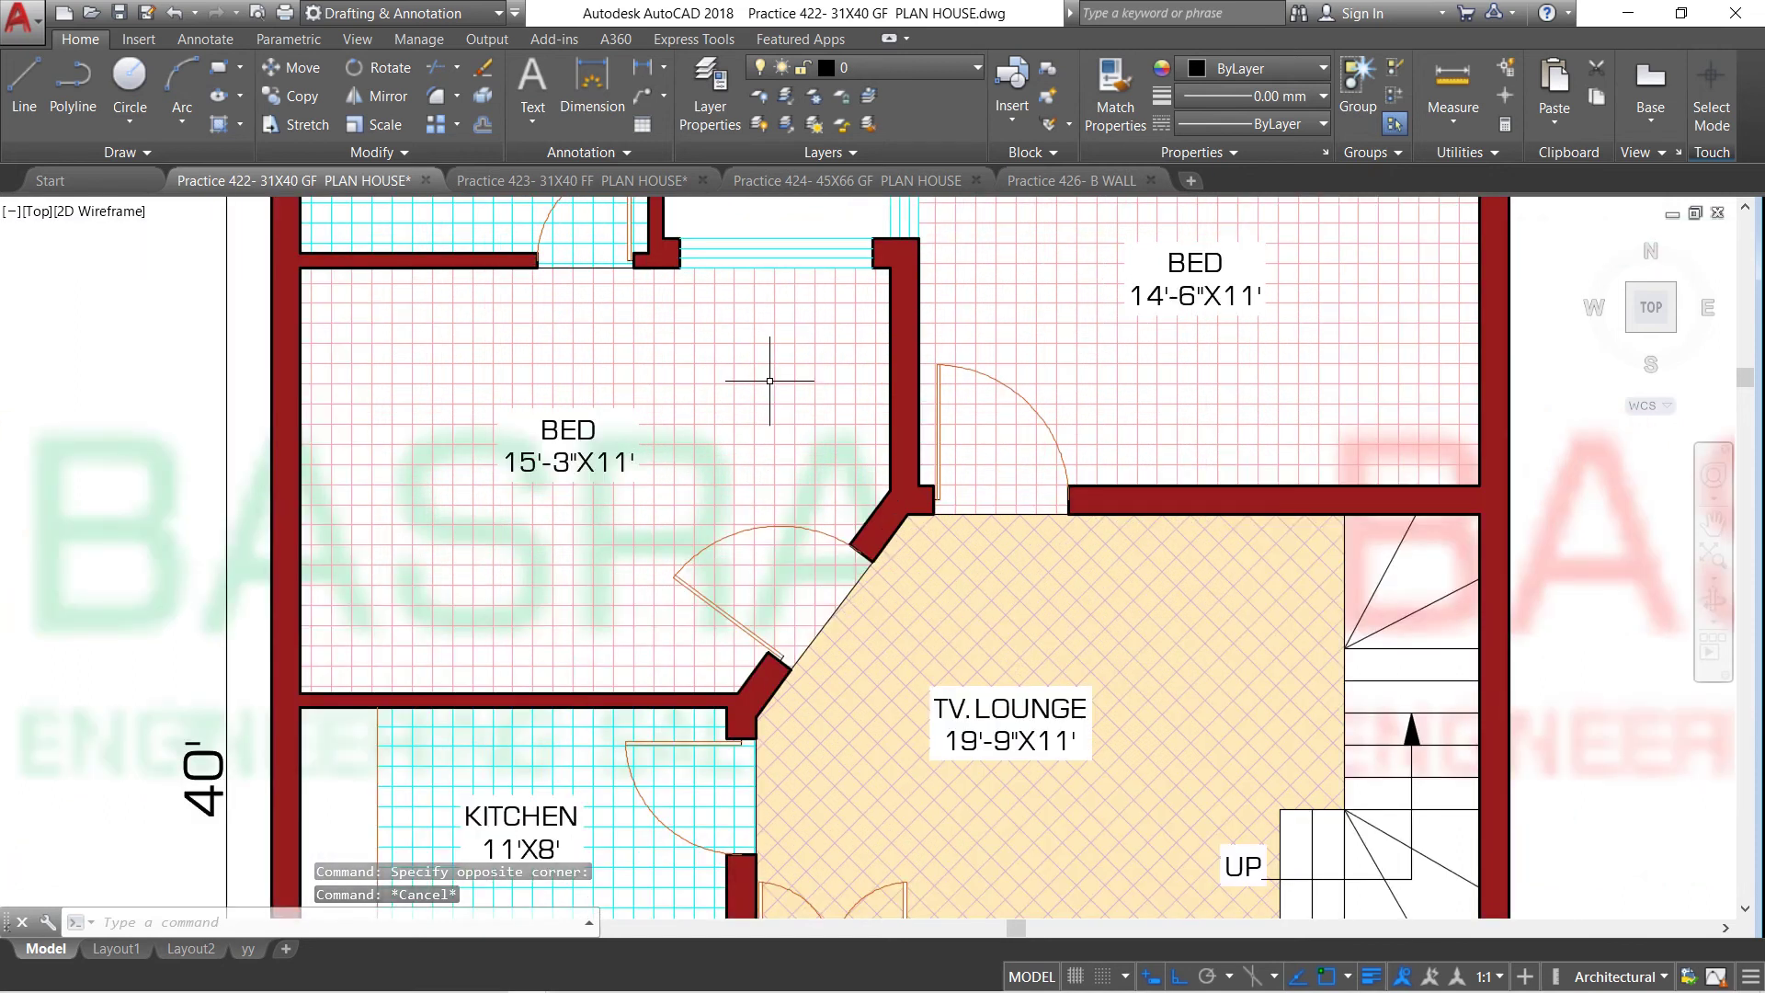
pyautogui.scroll(-4, 770, 380)
pyautogui.scroll(2, 803, 620)
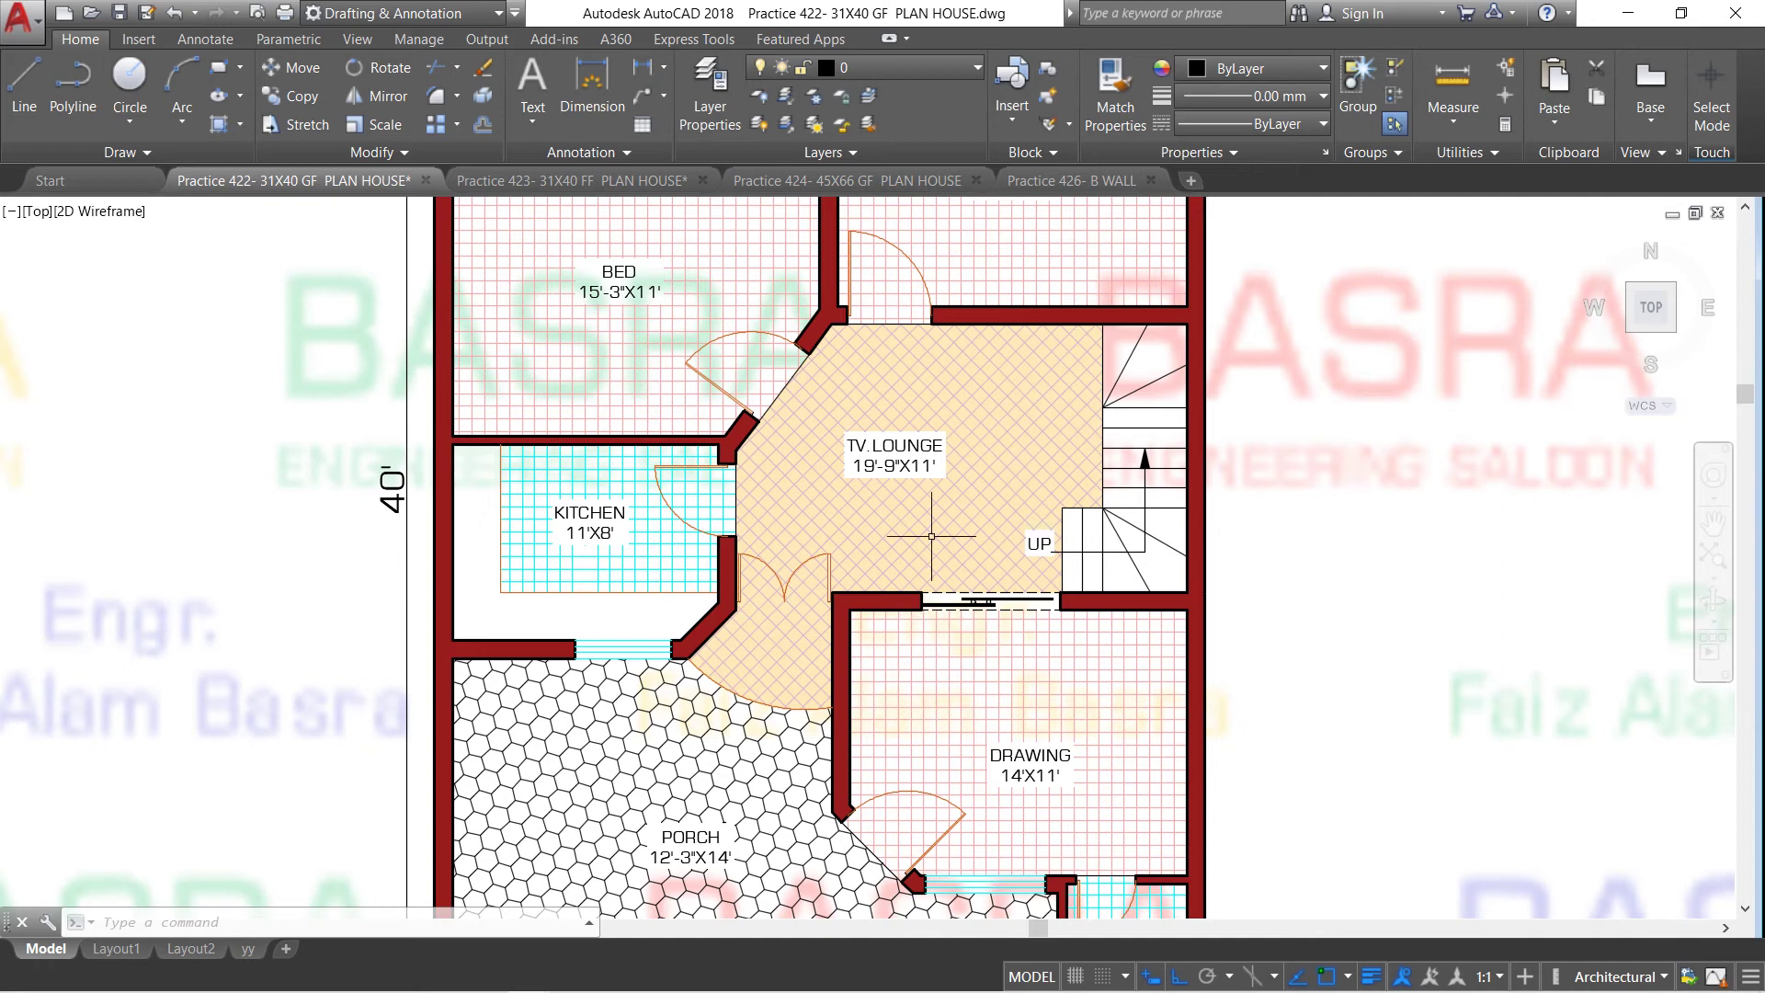
# Use Match Properties to copy the TV lounge hatch onto the bedroom and drawing room hatches
pyautogui.click(1116, 87)
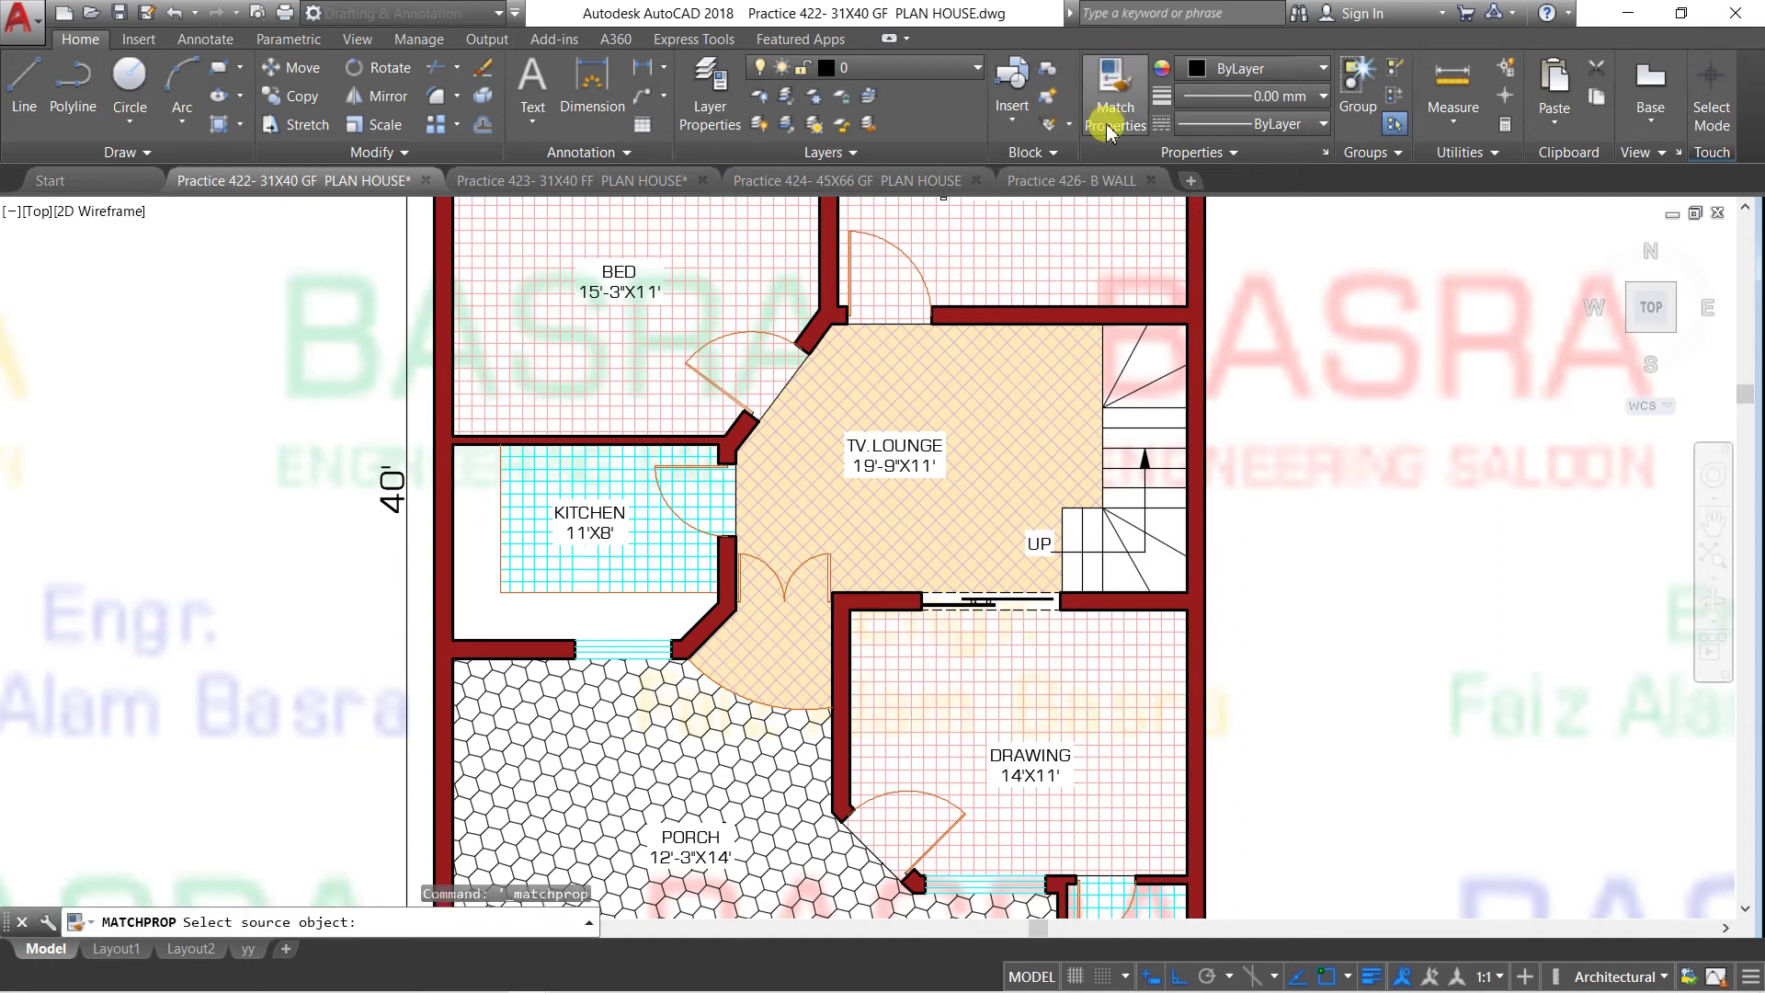
pyautogui.click(874, 409)
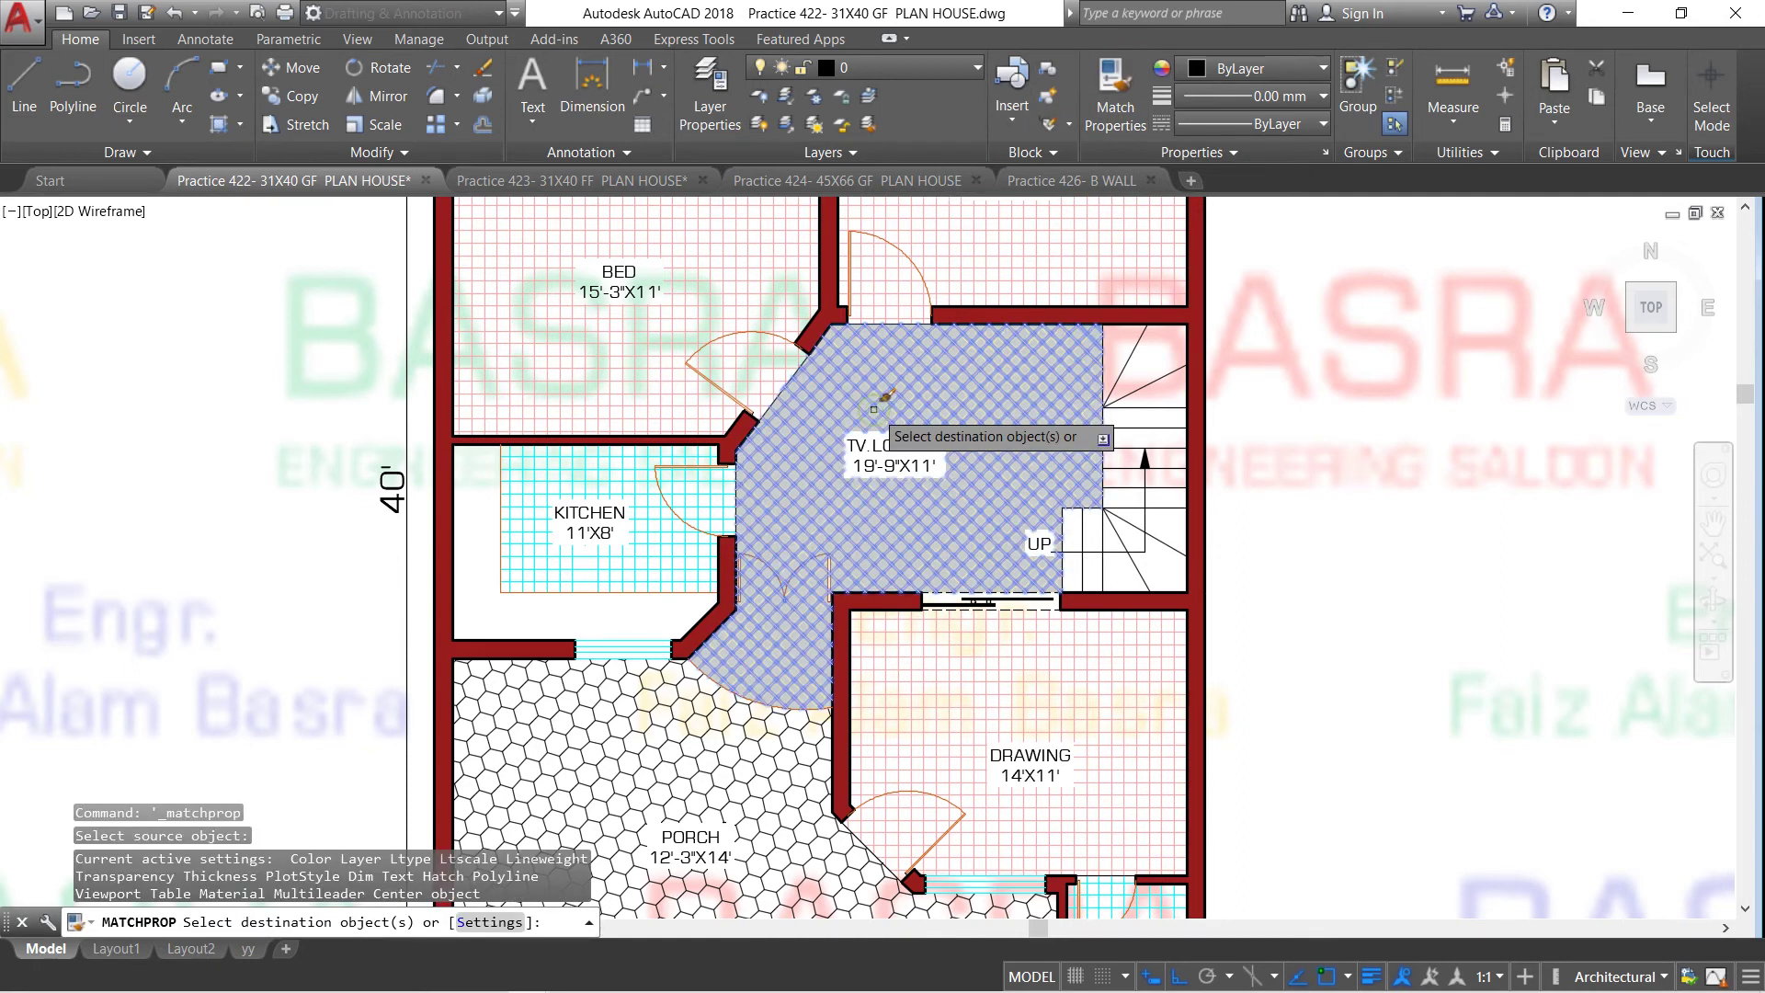
pyautogui.click(742, 355)
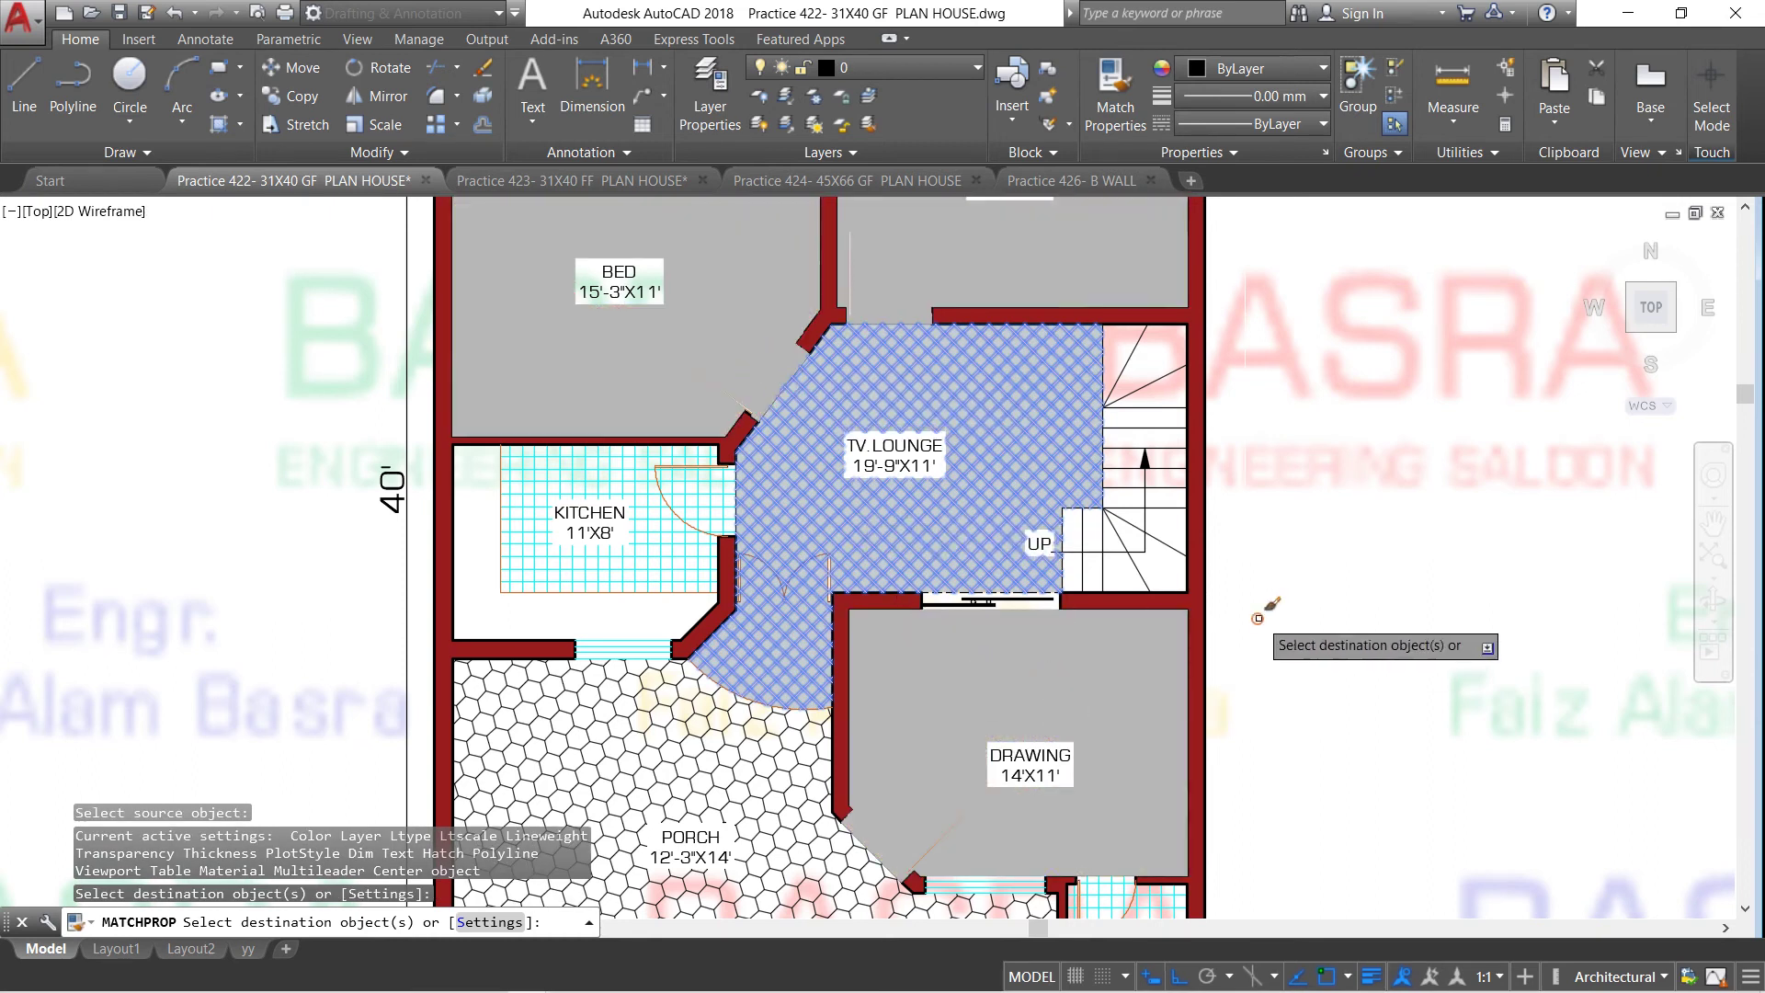
pyautogui.rightClick(1258, 618)
pyautogui.click(1287, 629)
pyautogui.scroll(-2, 585, 551)
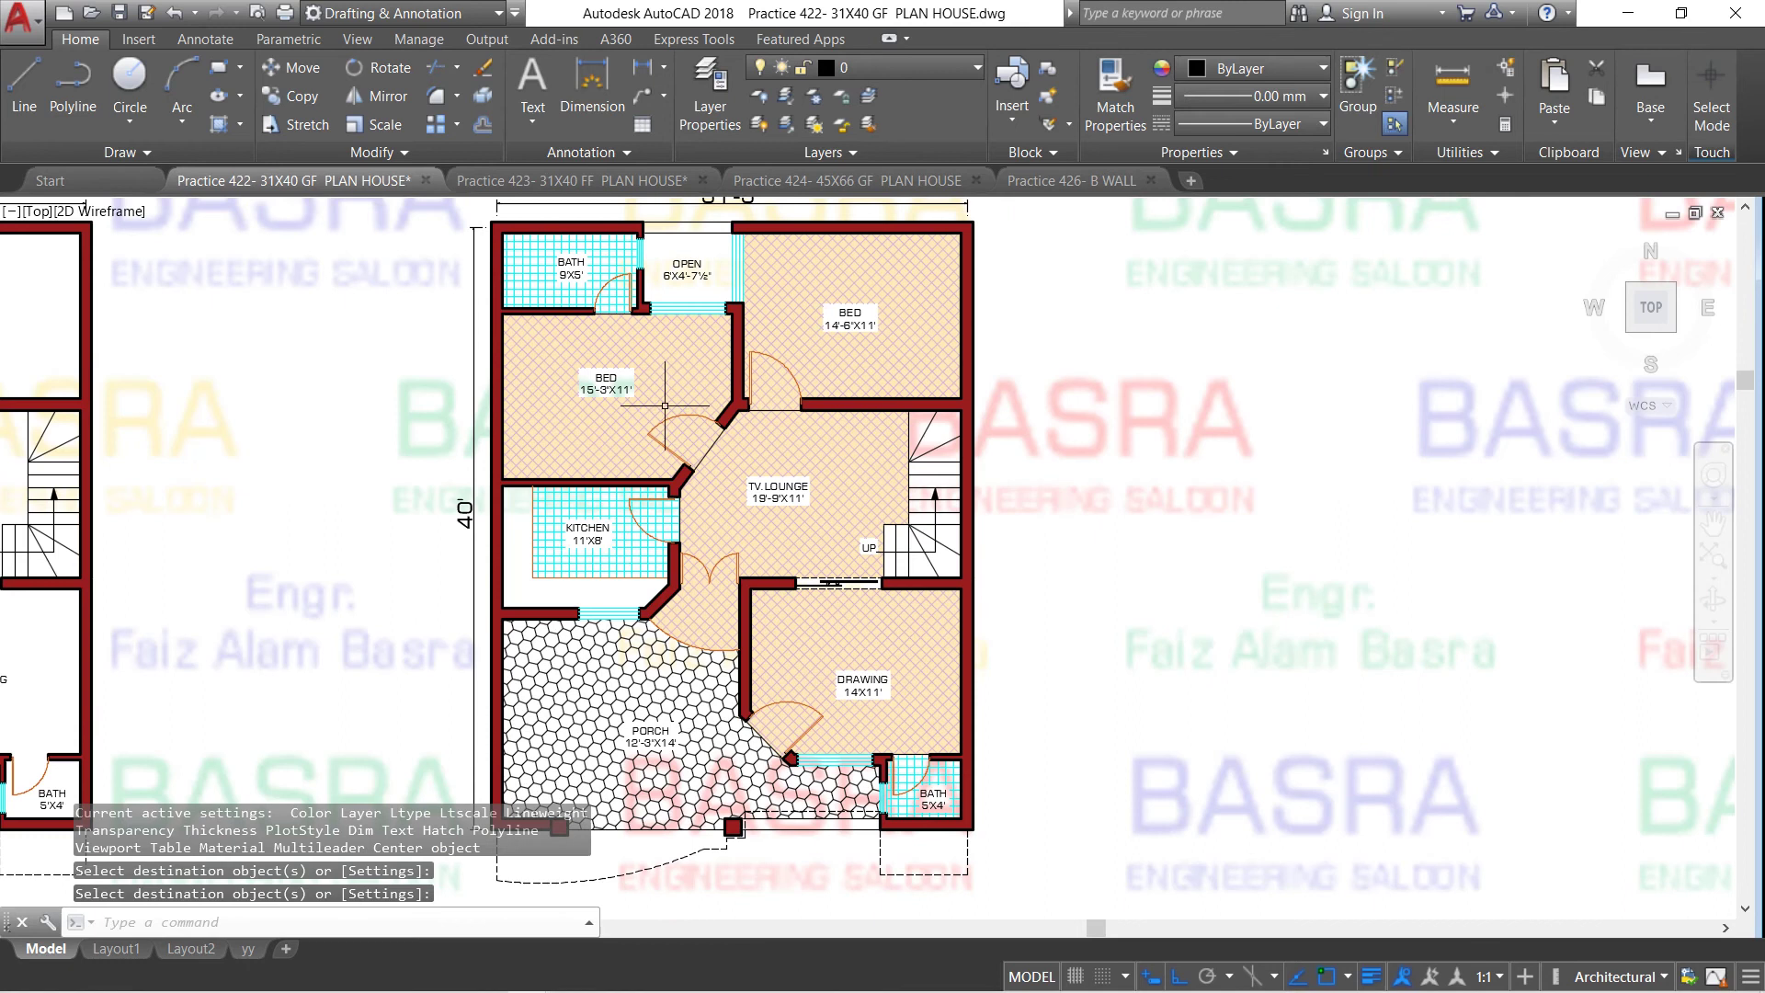
pyautogui.scroll(2, 675, 340)
pyautogui.scroll(-2, 677, 337)
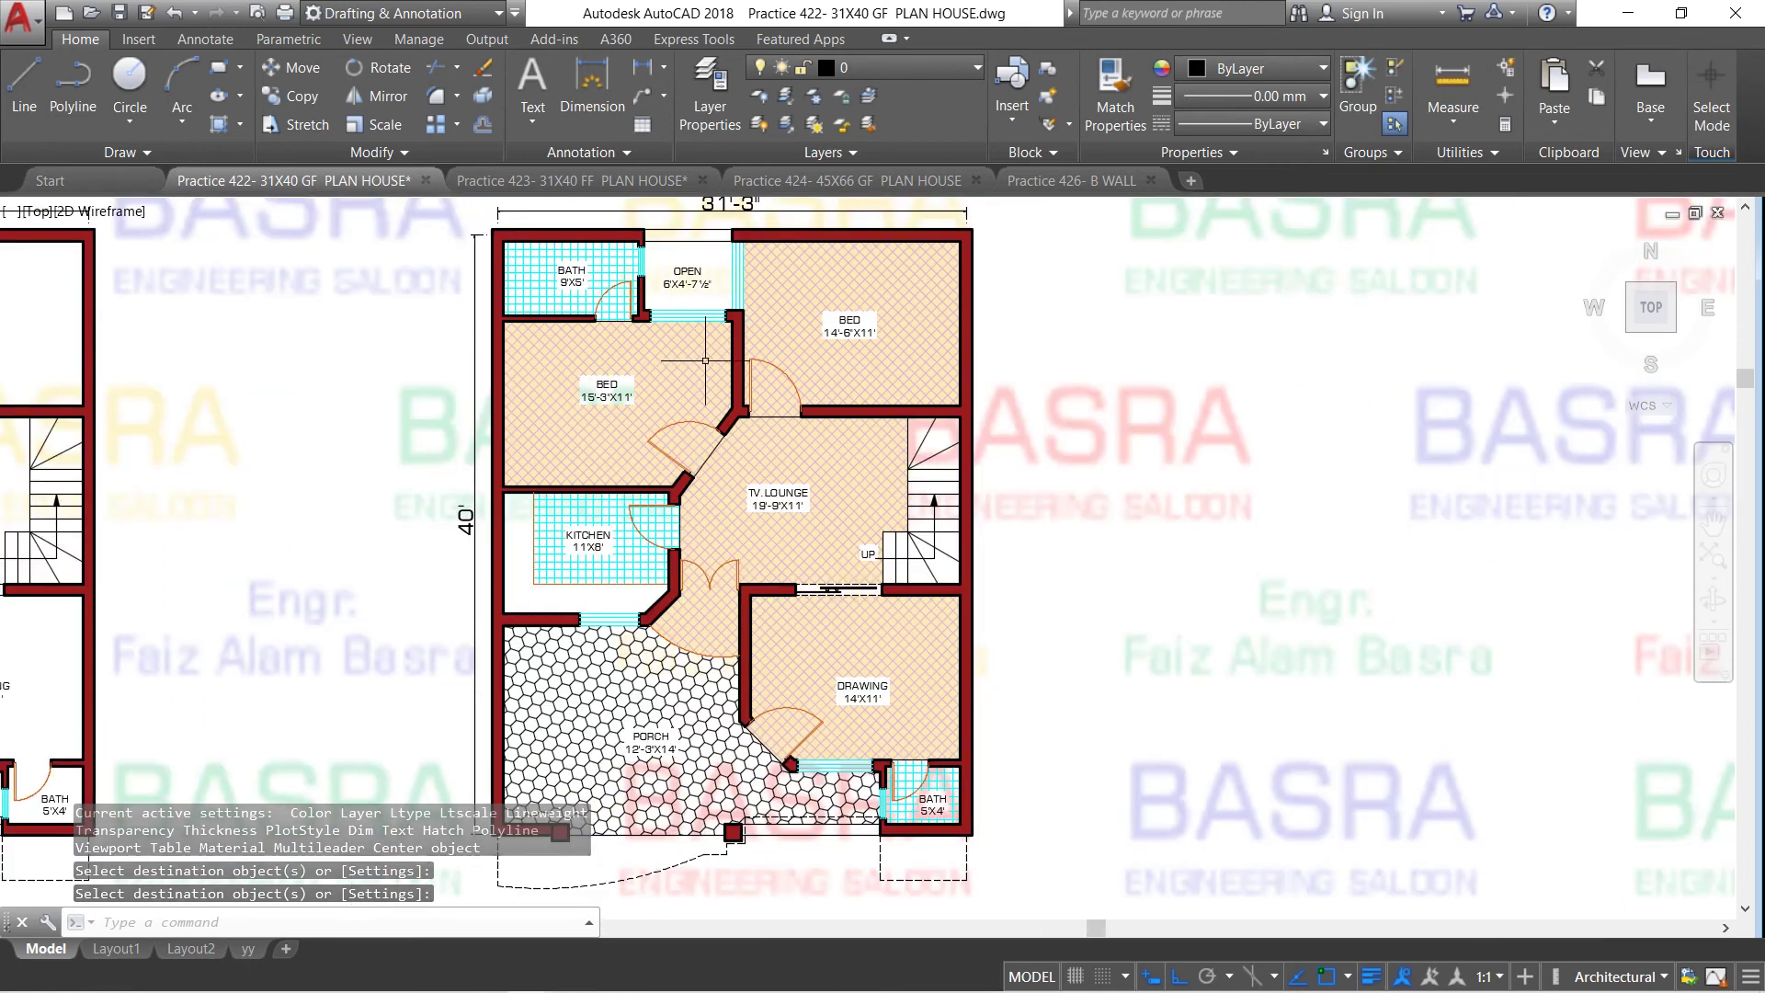
pyautogui.scroll(2, 710, 357)
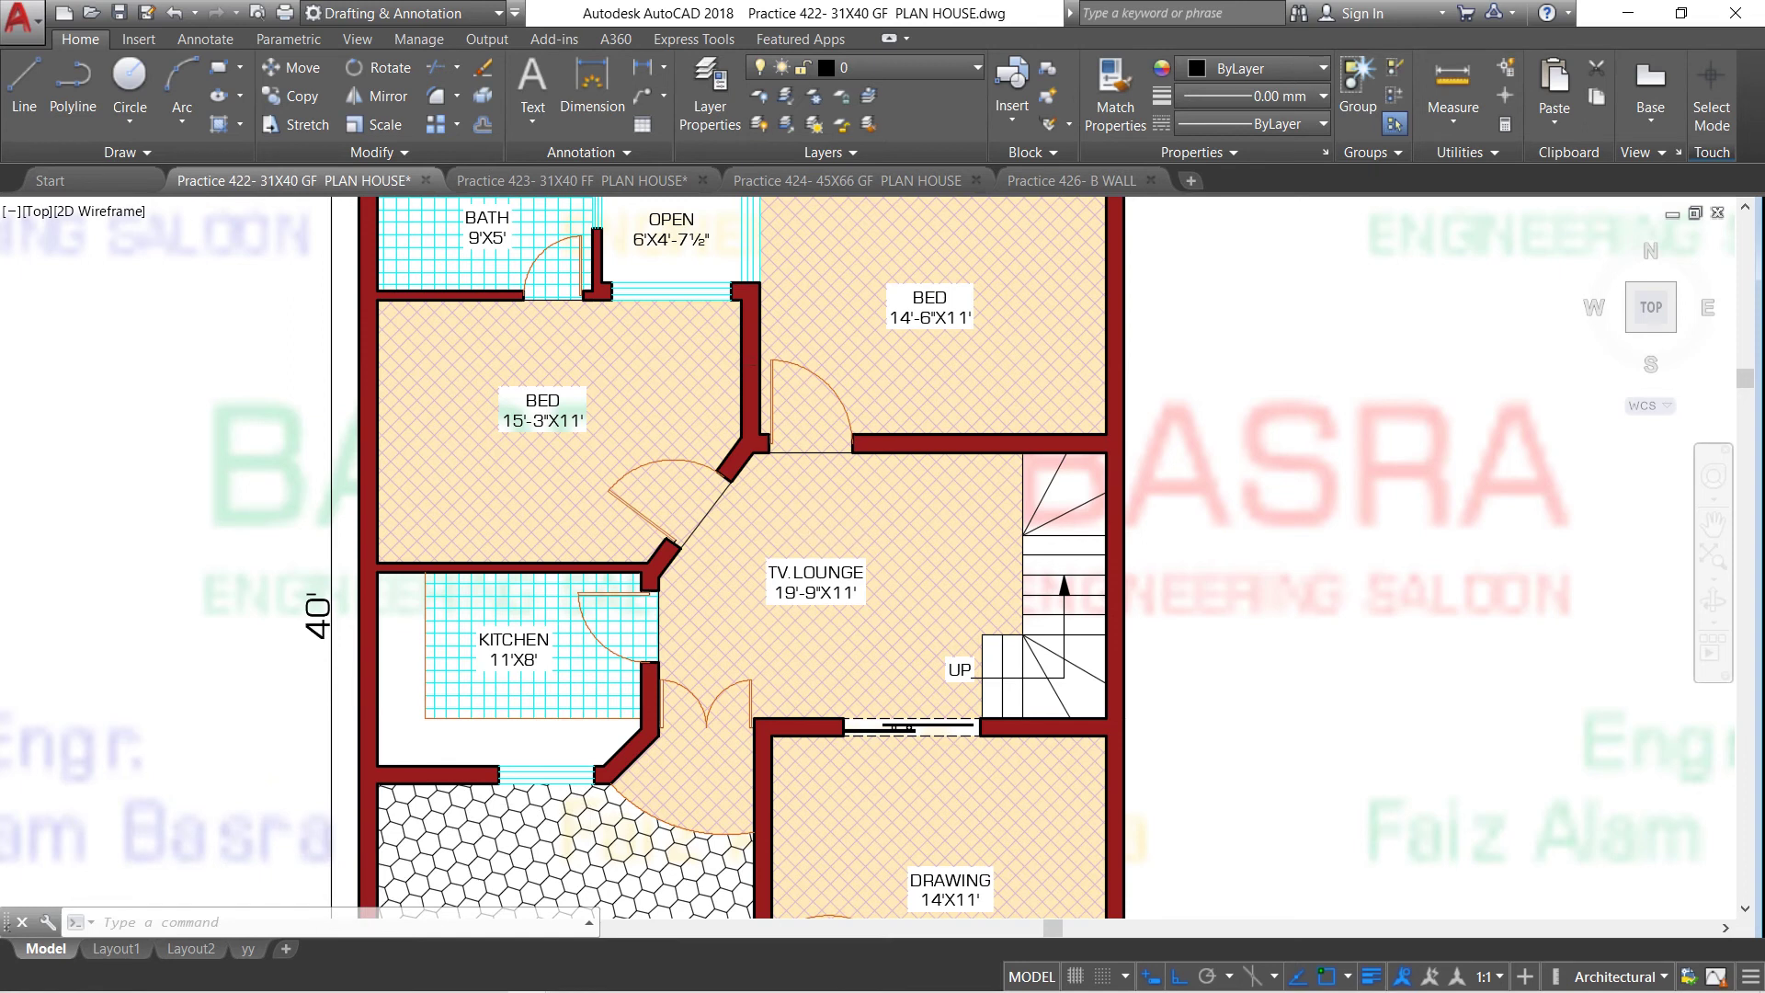
pyautogui.click(828, 515)
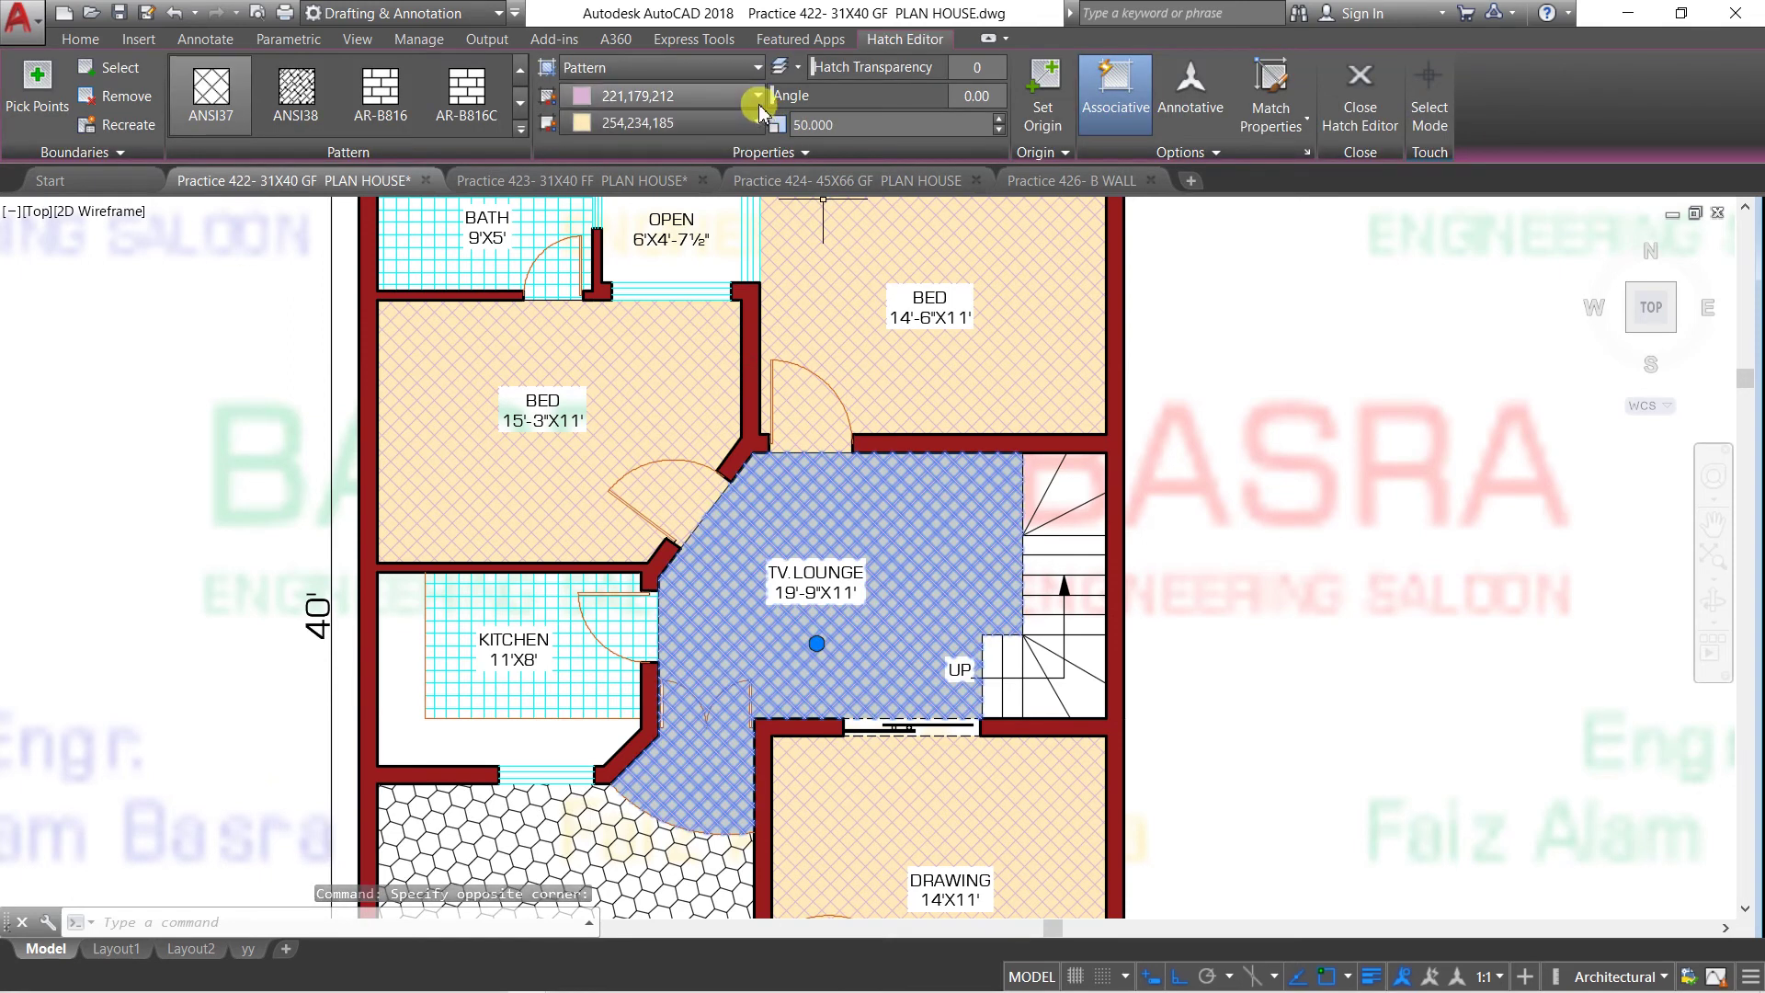
# Make the TV lounge hatch background pale green 215,235,210 and deselect it
pyautogui.click(759, 124)
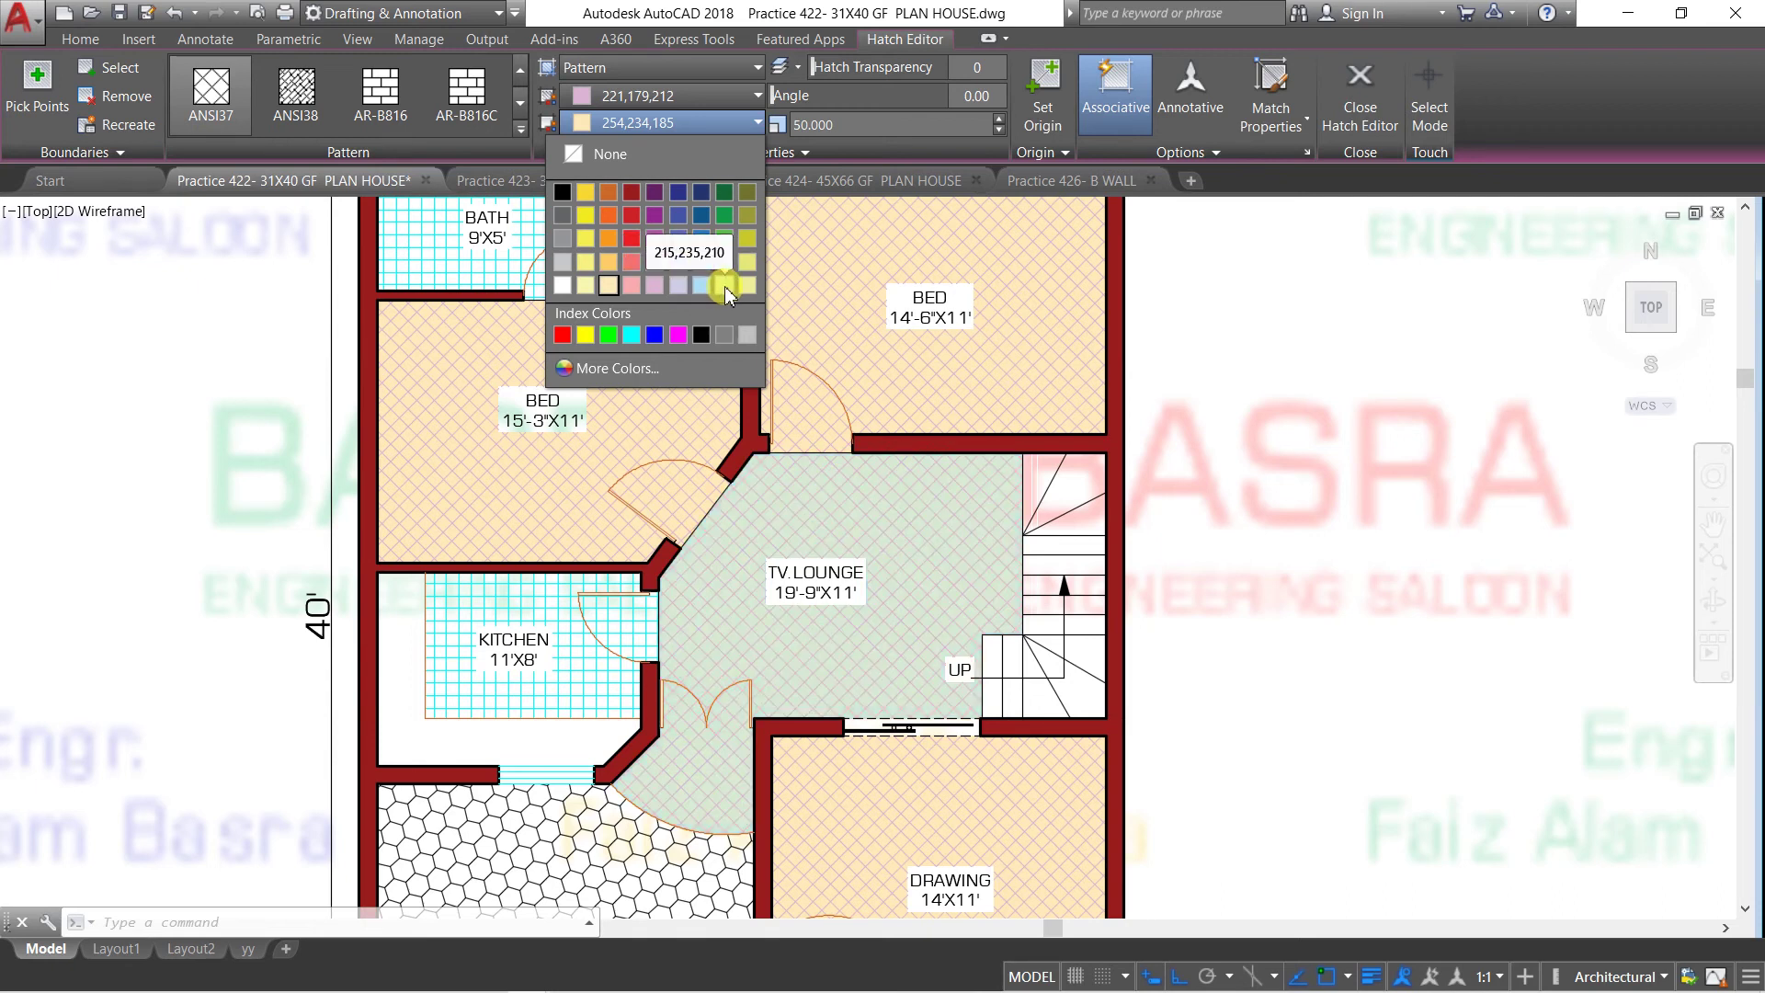
pyautogui.click(725, 285)
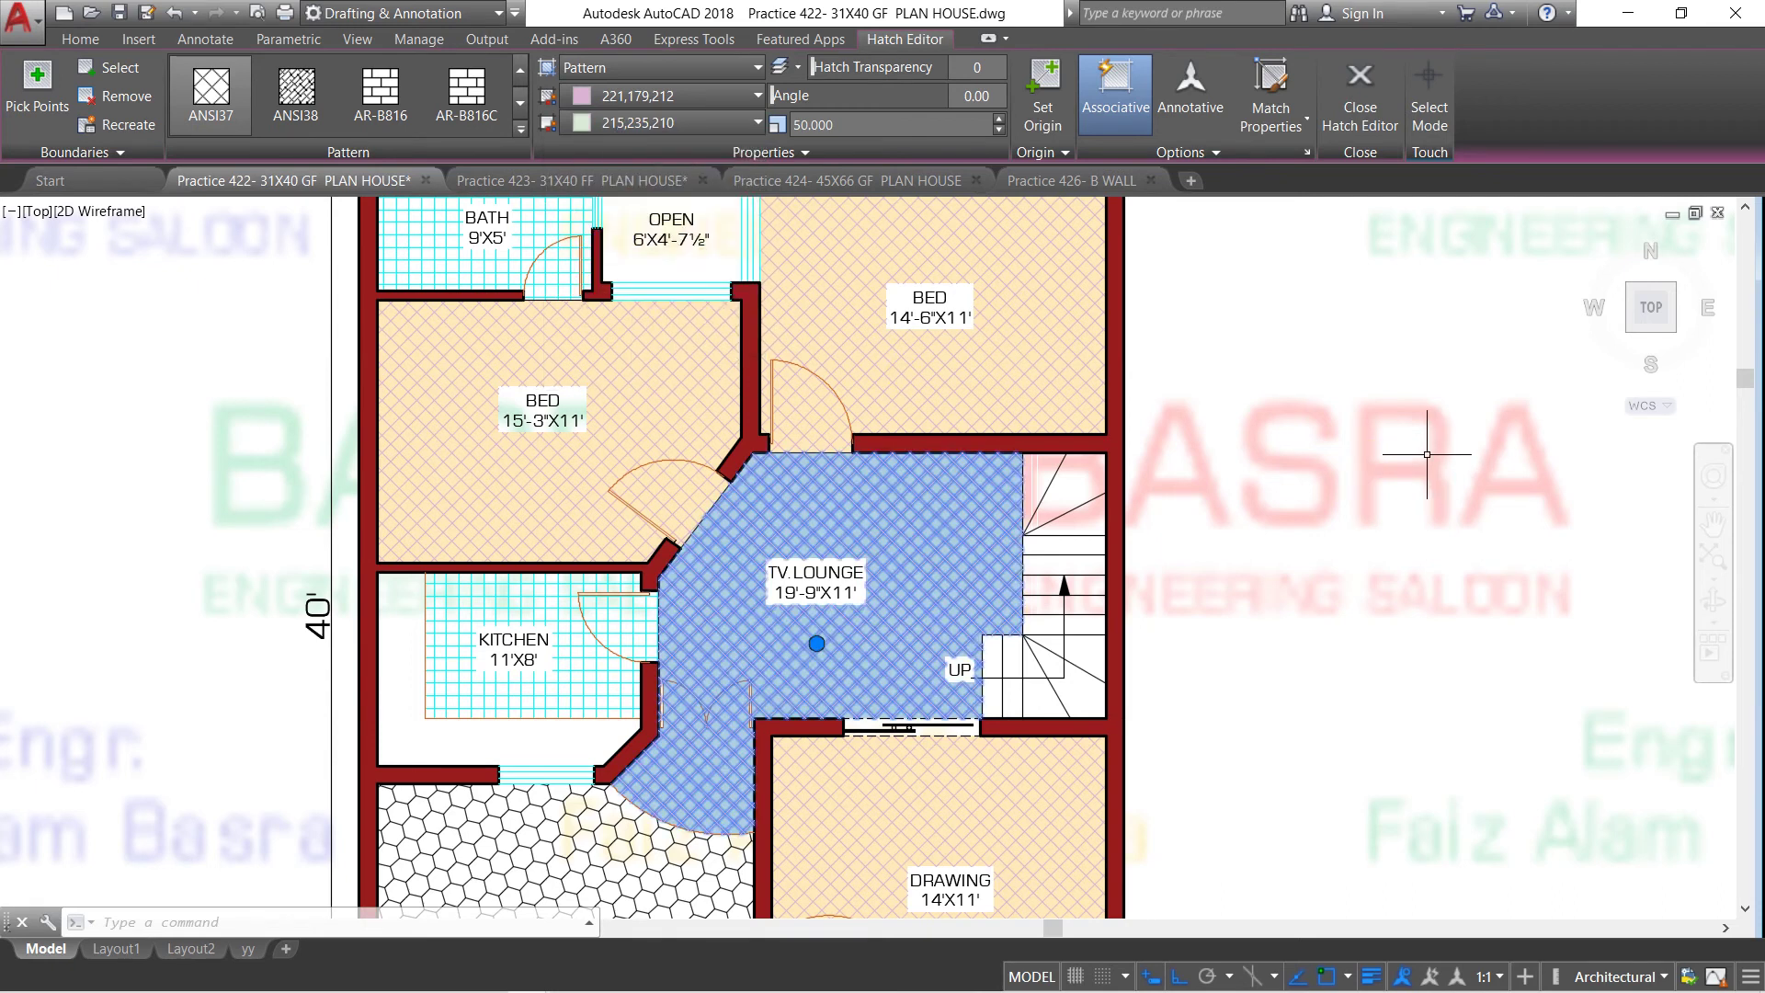
pyautogui.press('Escape')
pyautogui.scroll(-2, 1159, 414)
pyautogui.scroll(-2, 1159, 414)
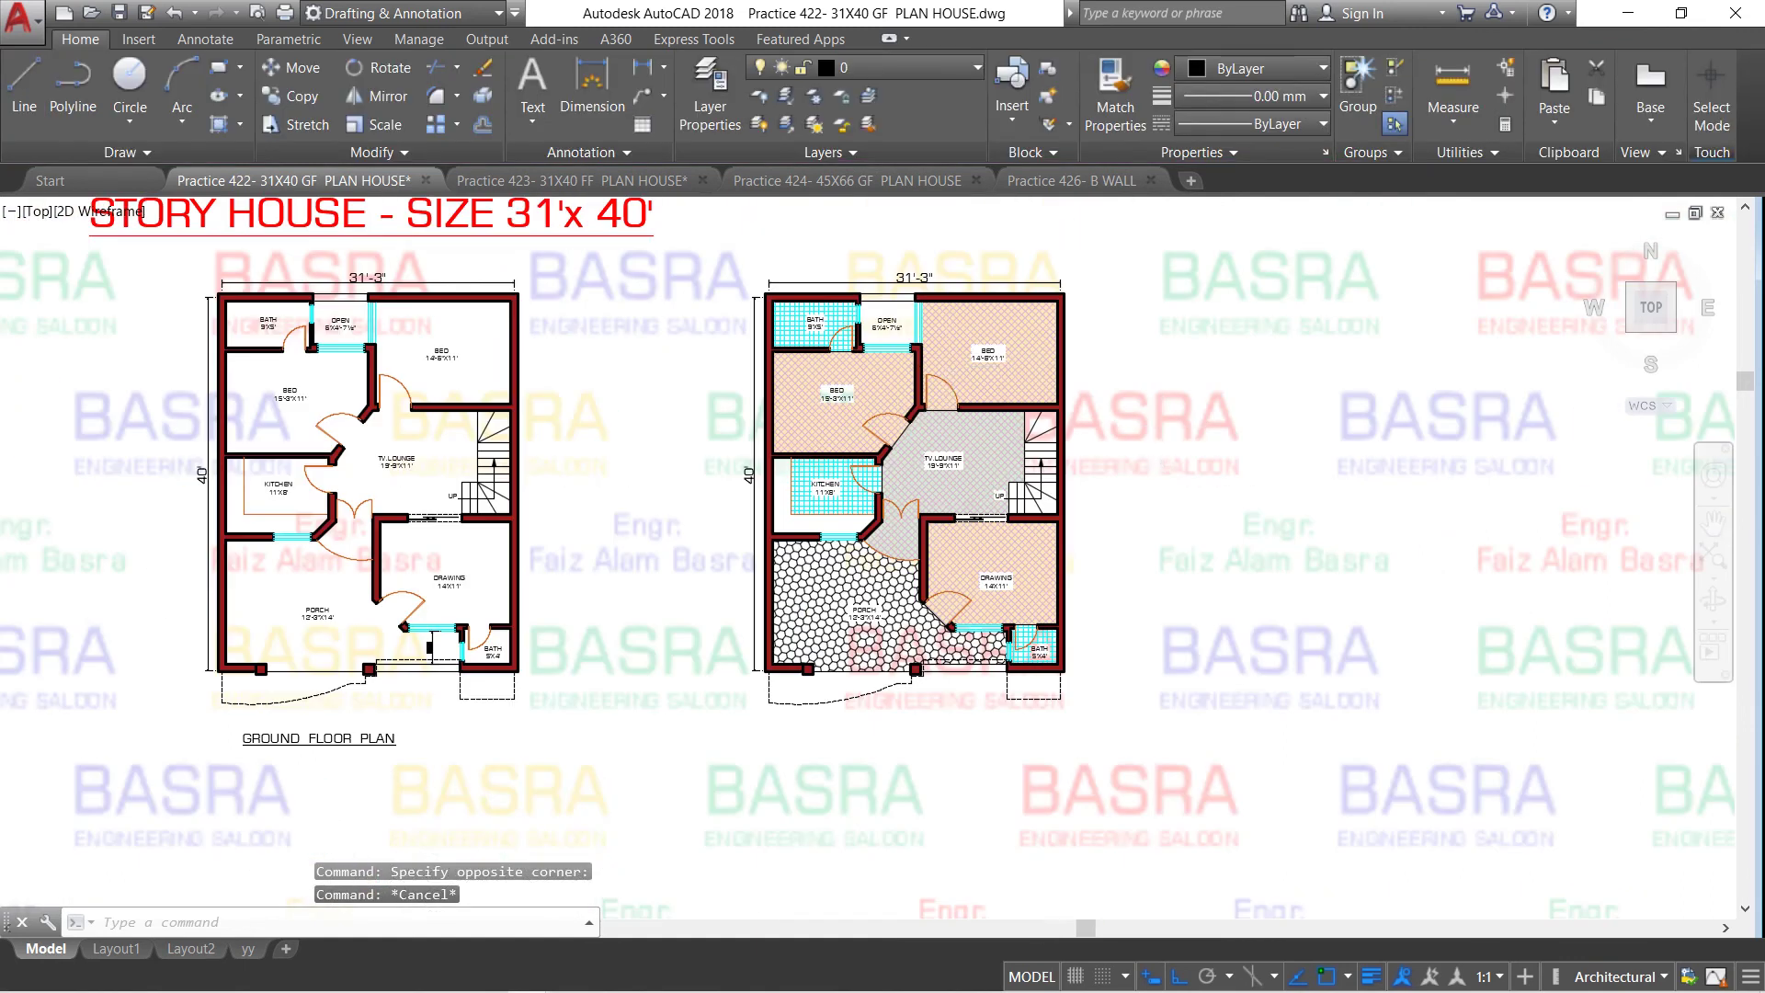
pyautogui.scroll(2, 1165, 422)
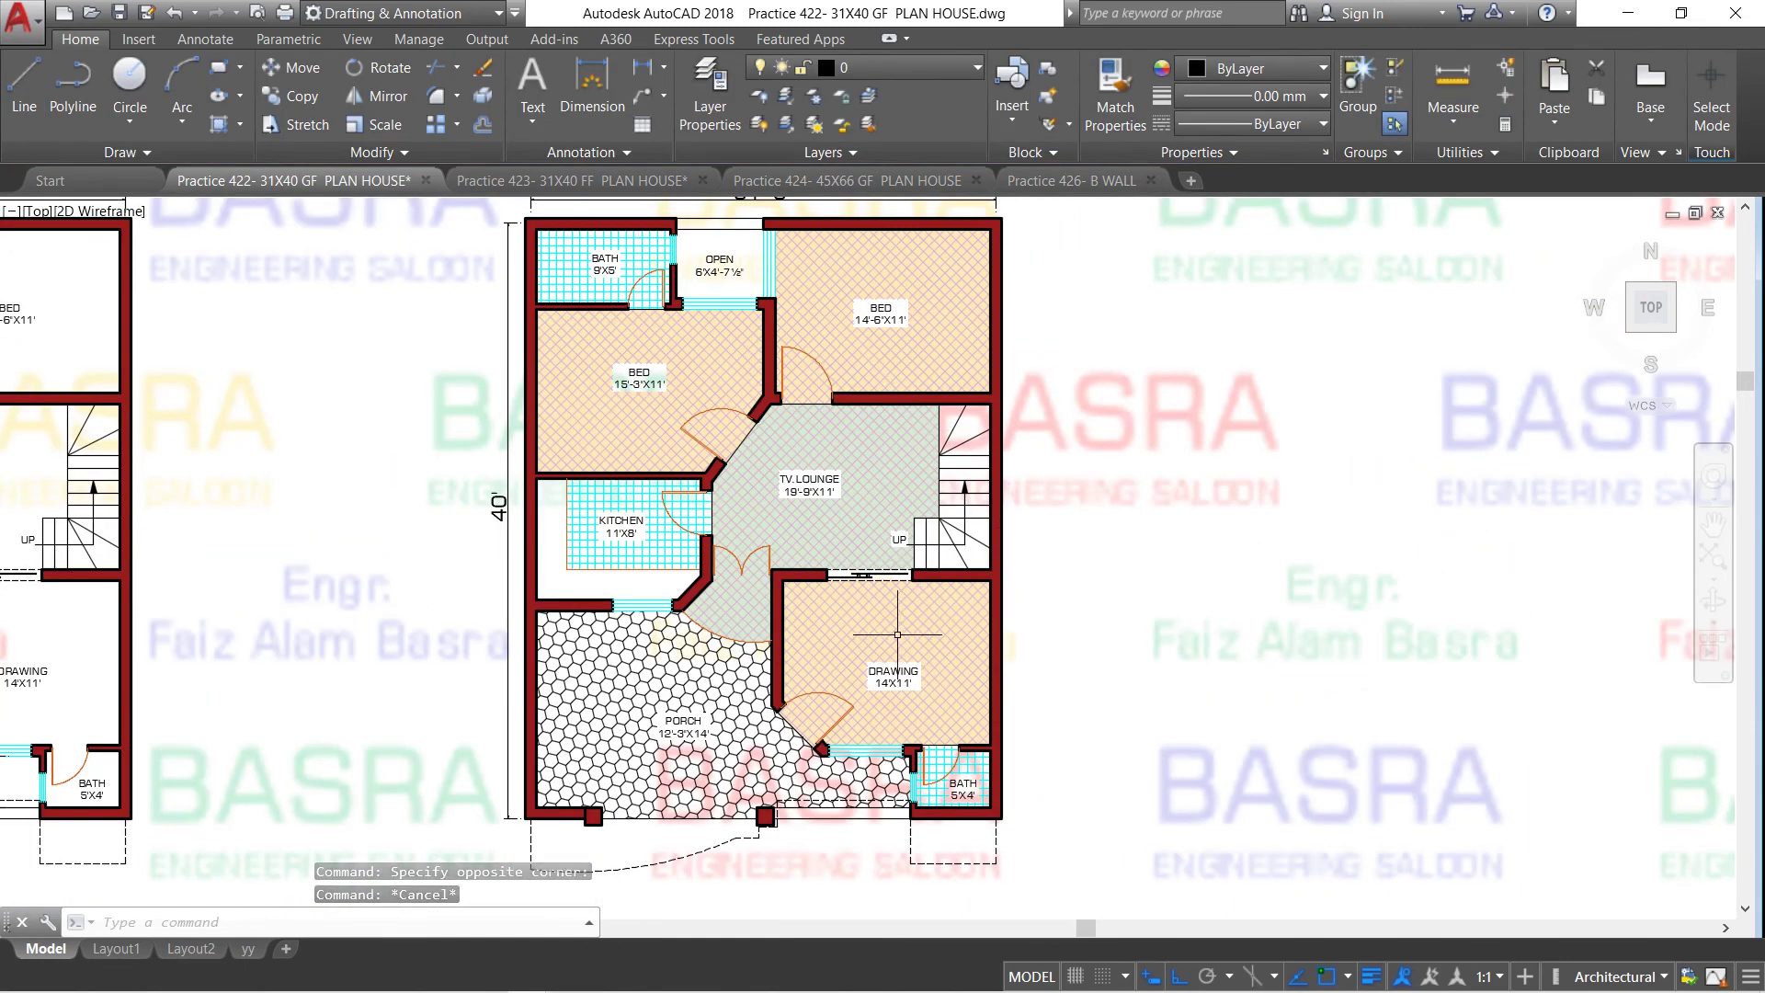
pyautogui.scroll(2, 789, 638)
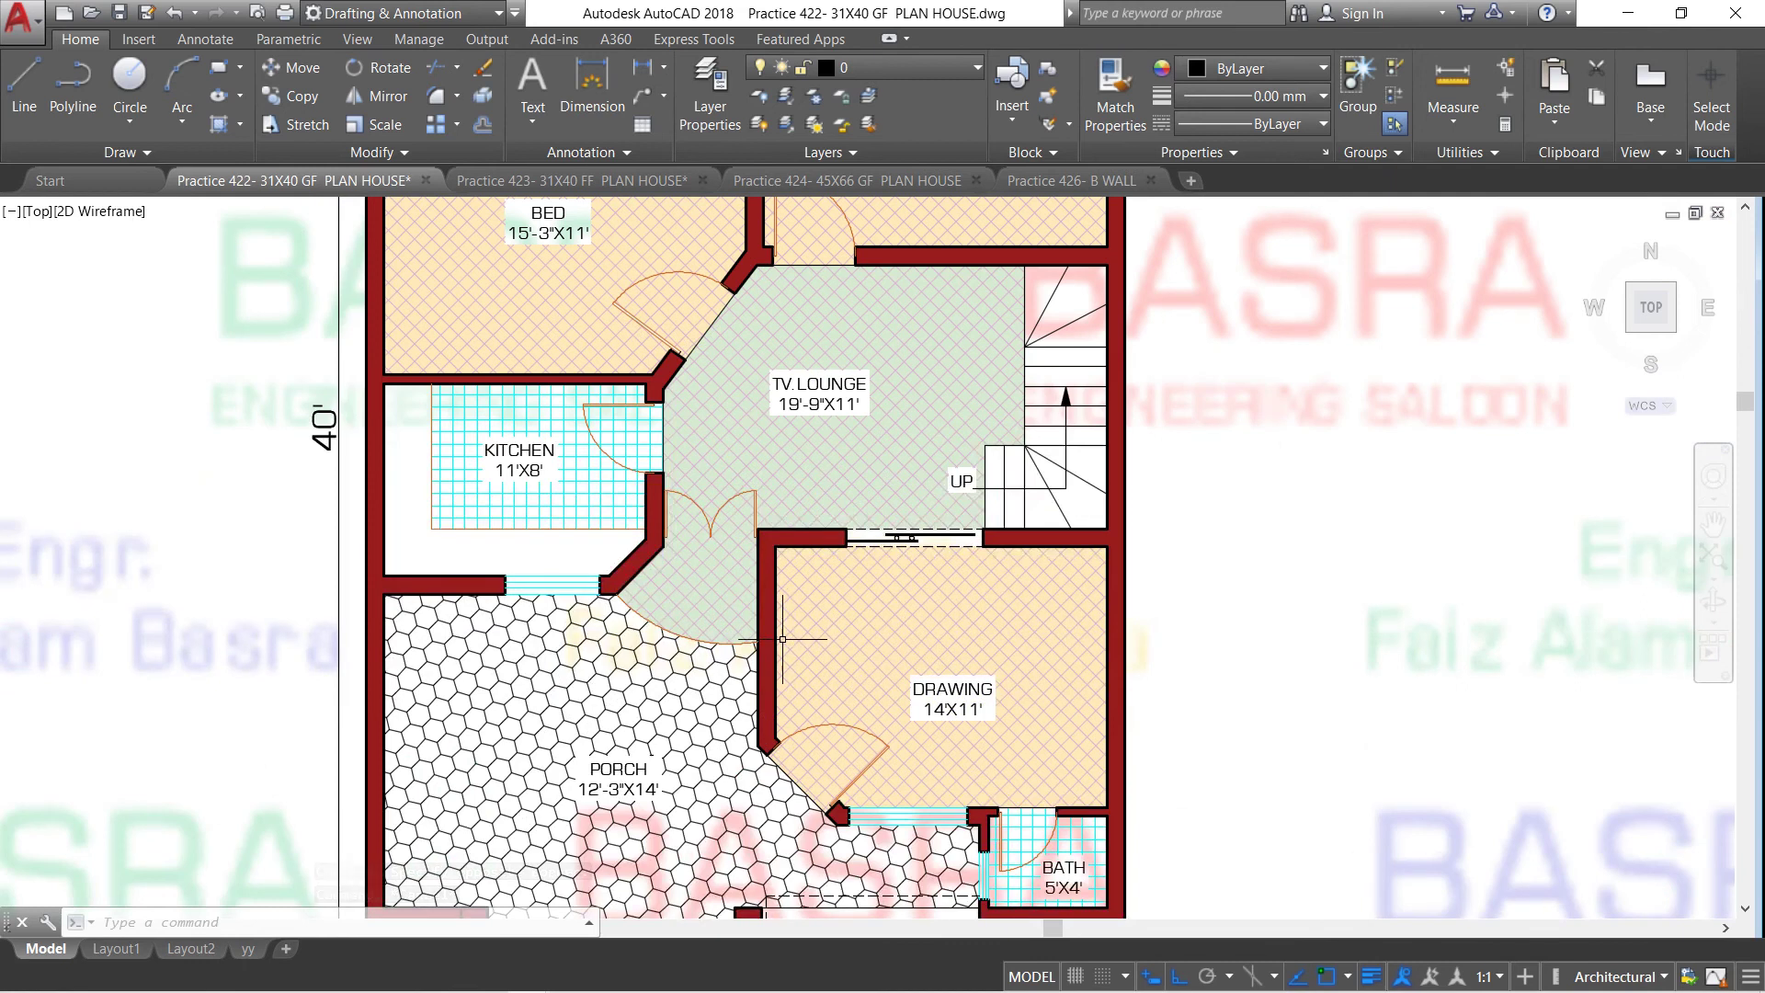
pyautogui.scroll(-2, 766, 641)
# Set the porch HONEY hatch scale to 61 and zoom into the porch
pyautogui.click(599, 750)
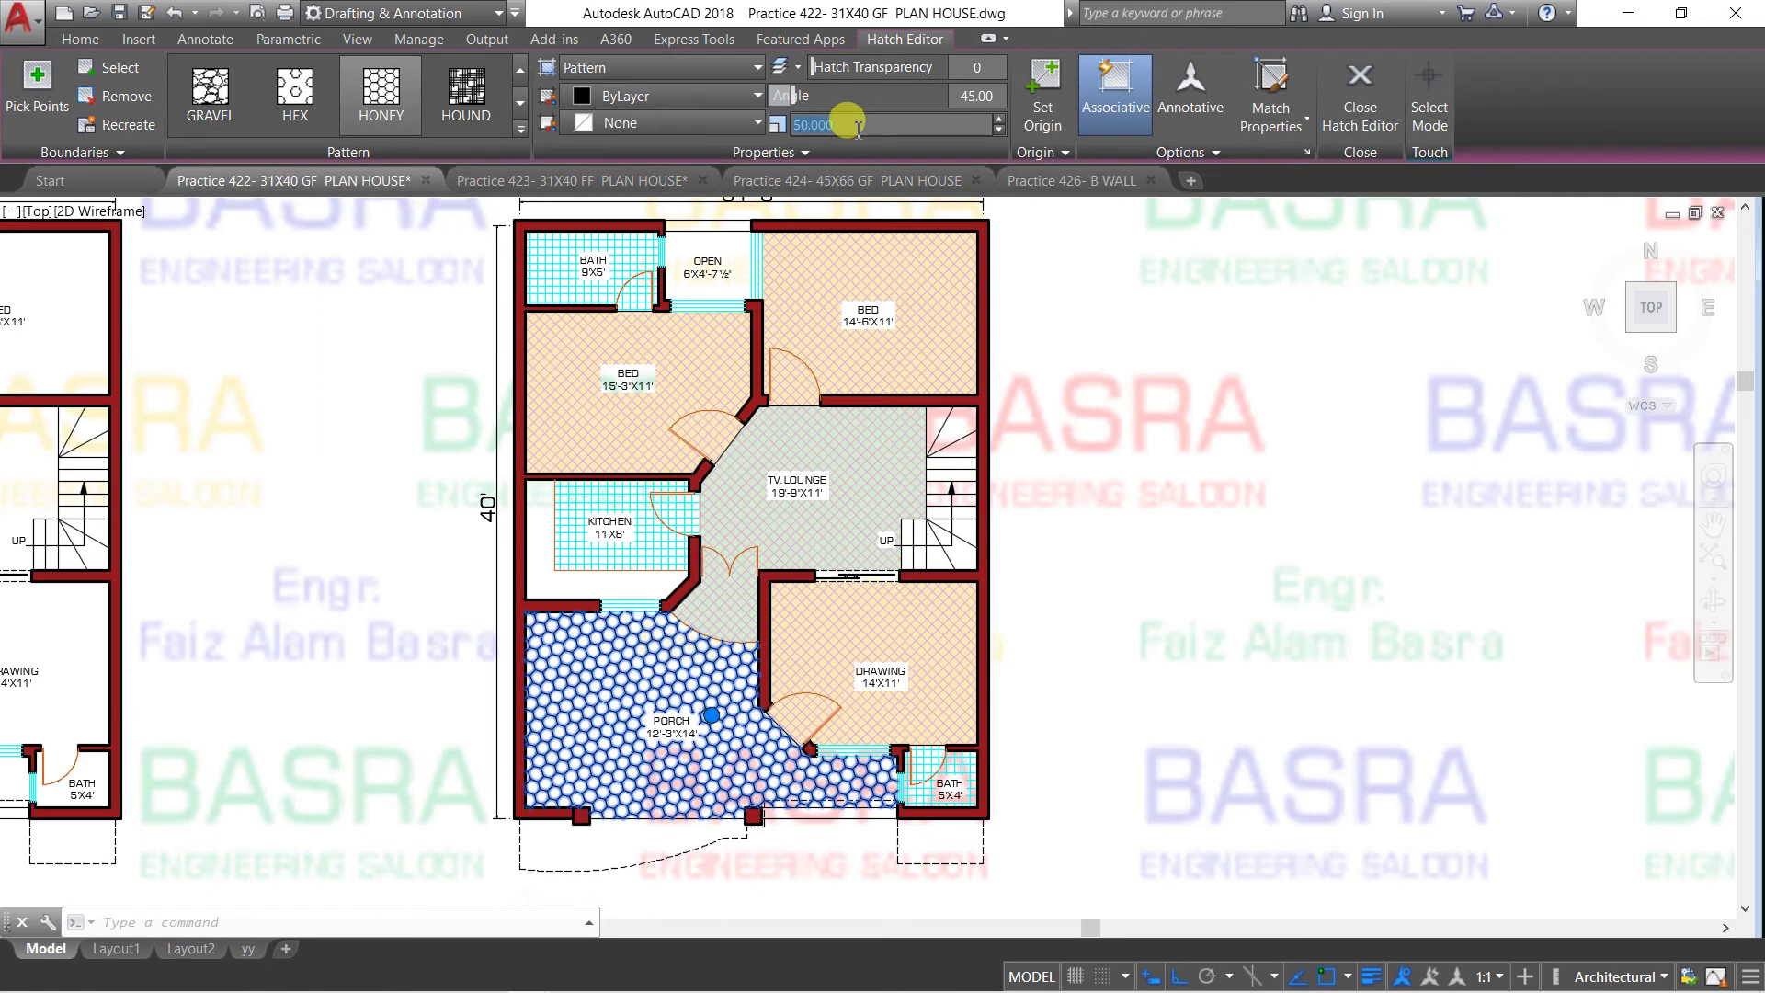
pyautogui.write('0')
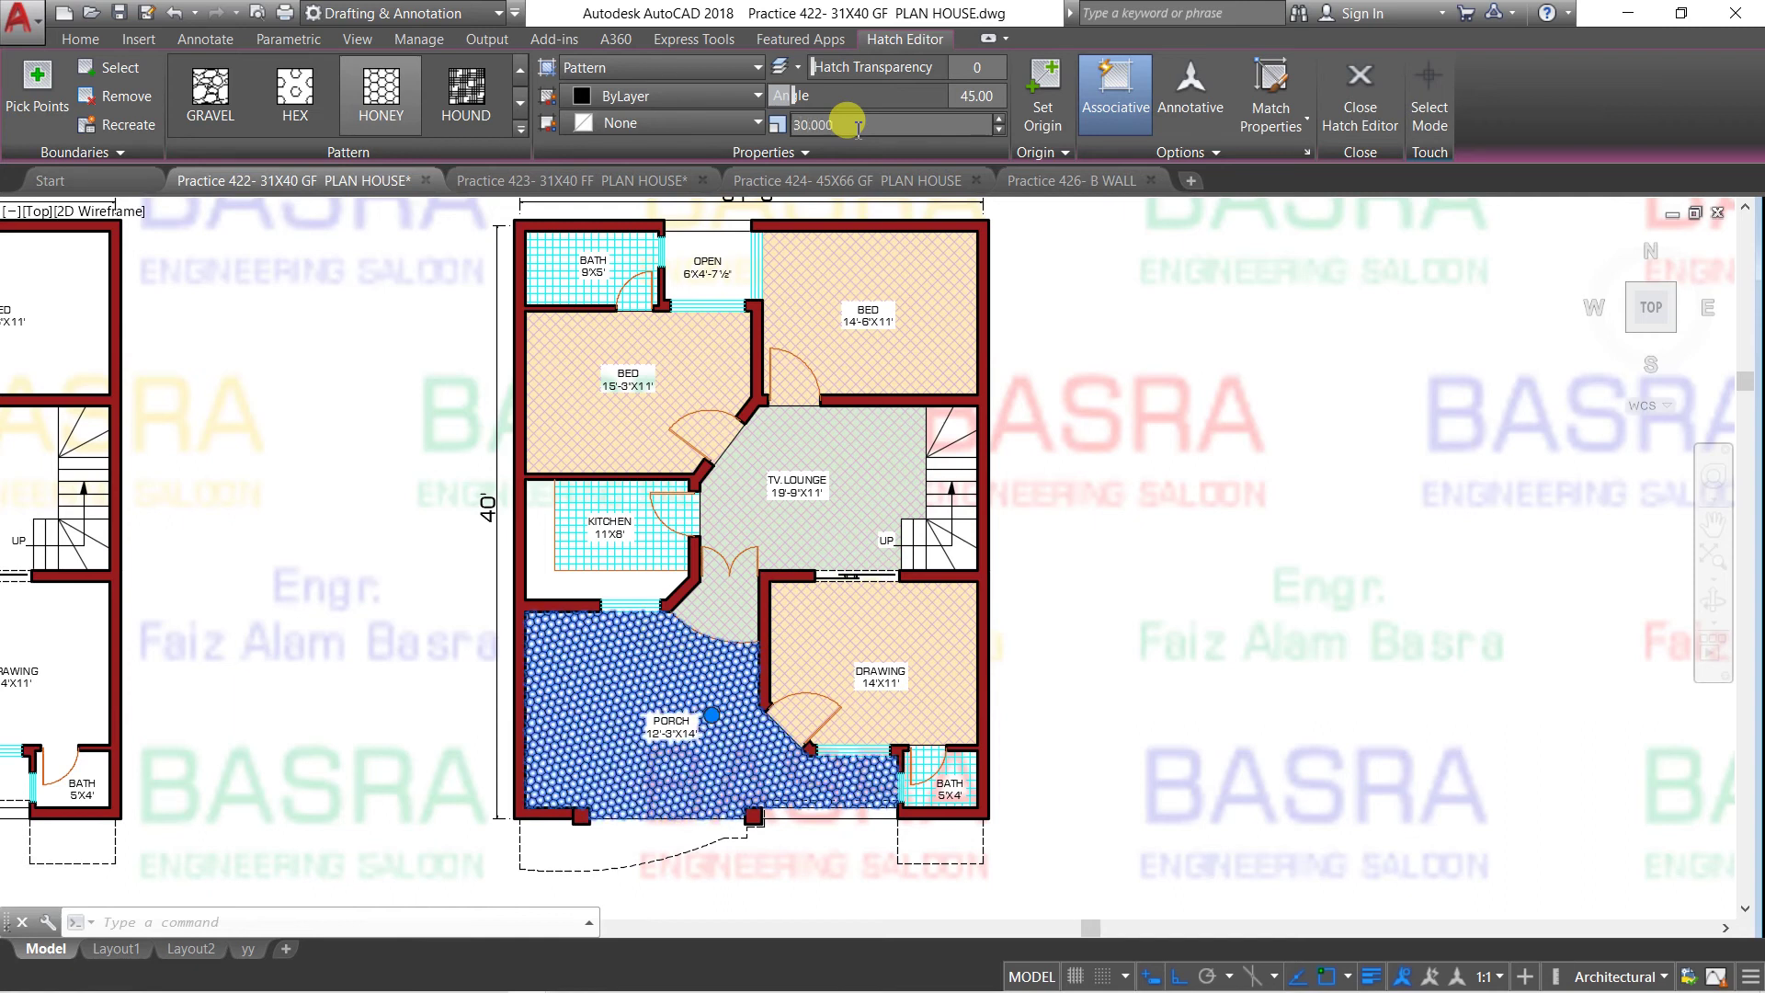
pyautogui.click(875, 127)
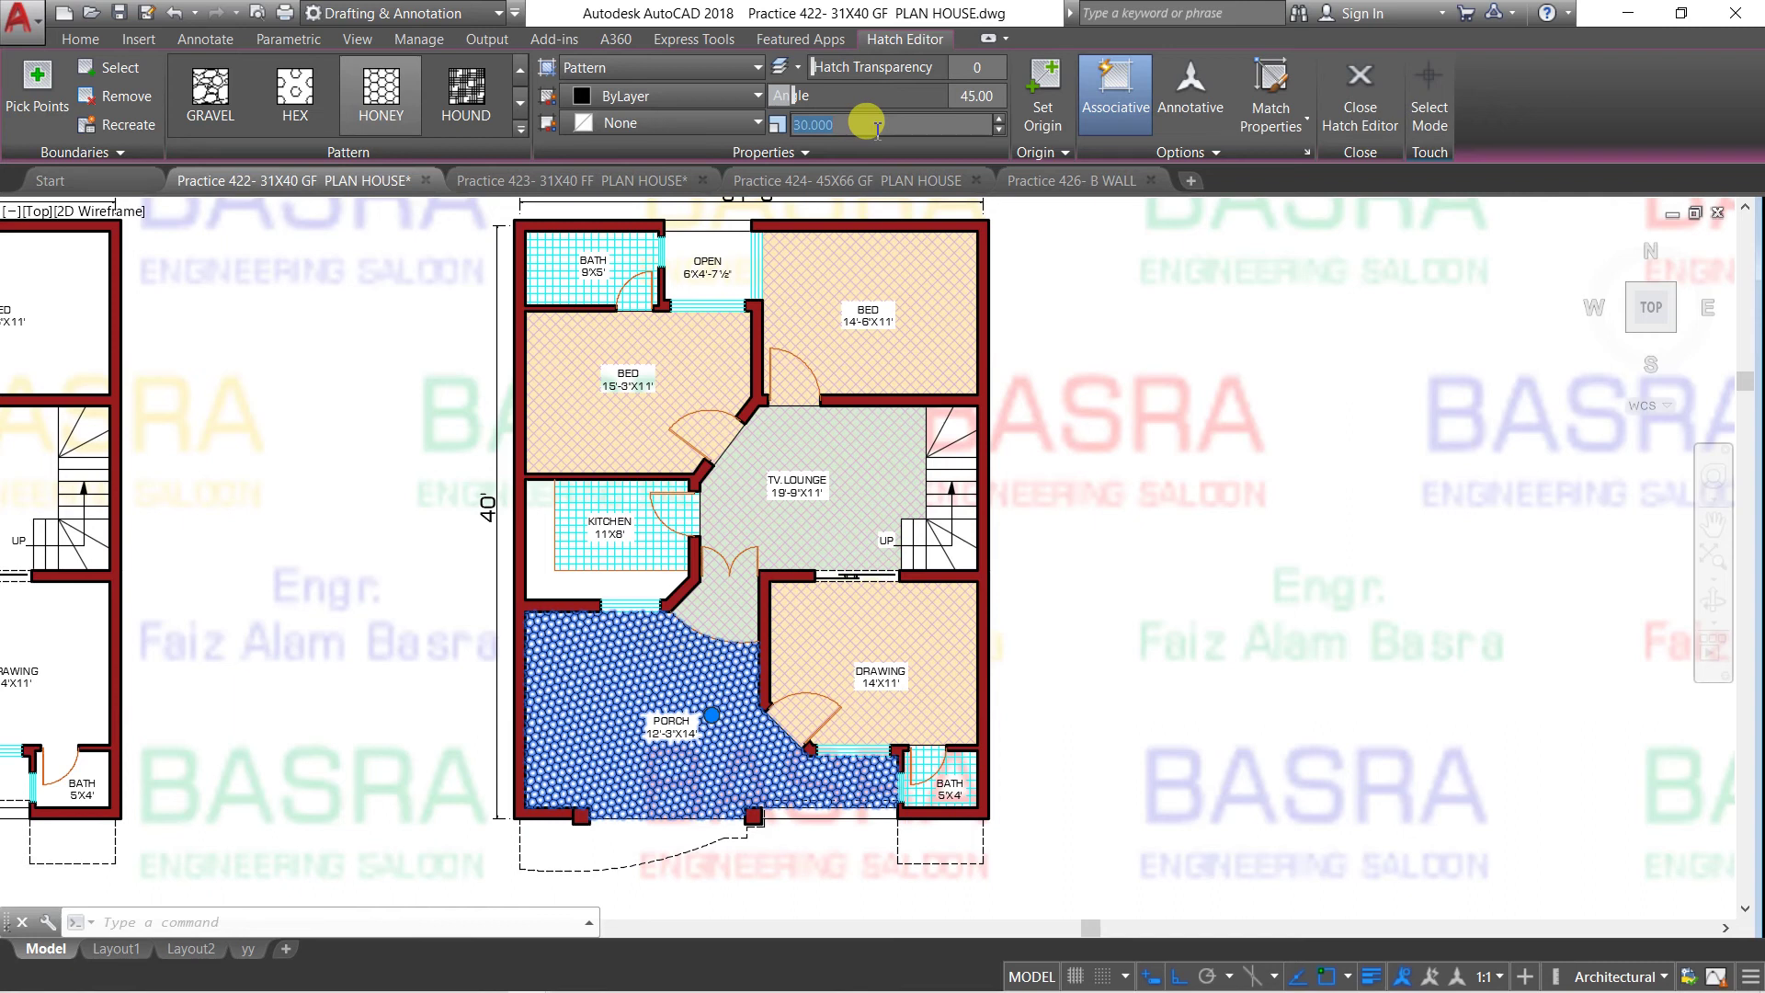
pyautogui.write('60')
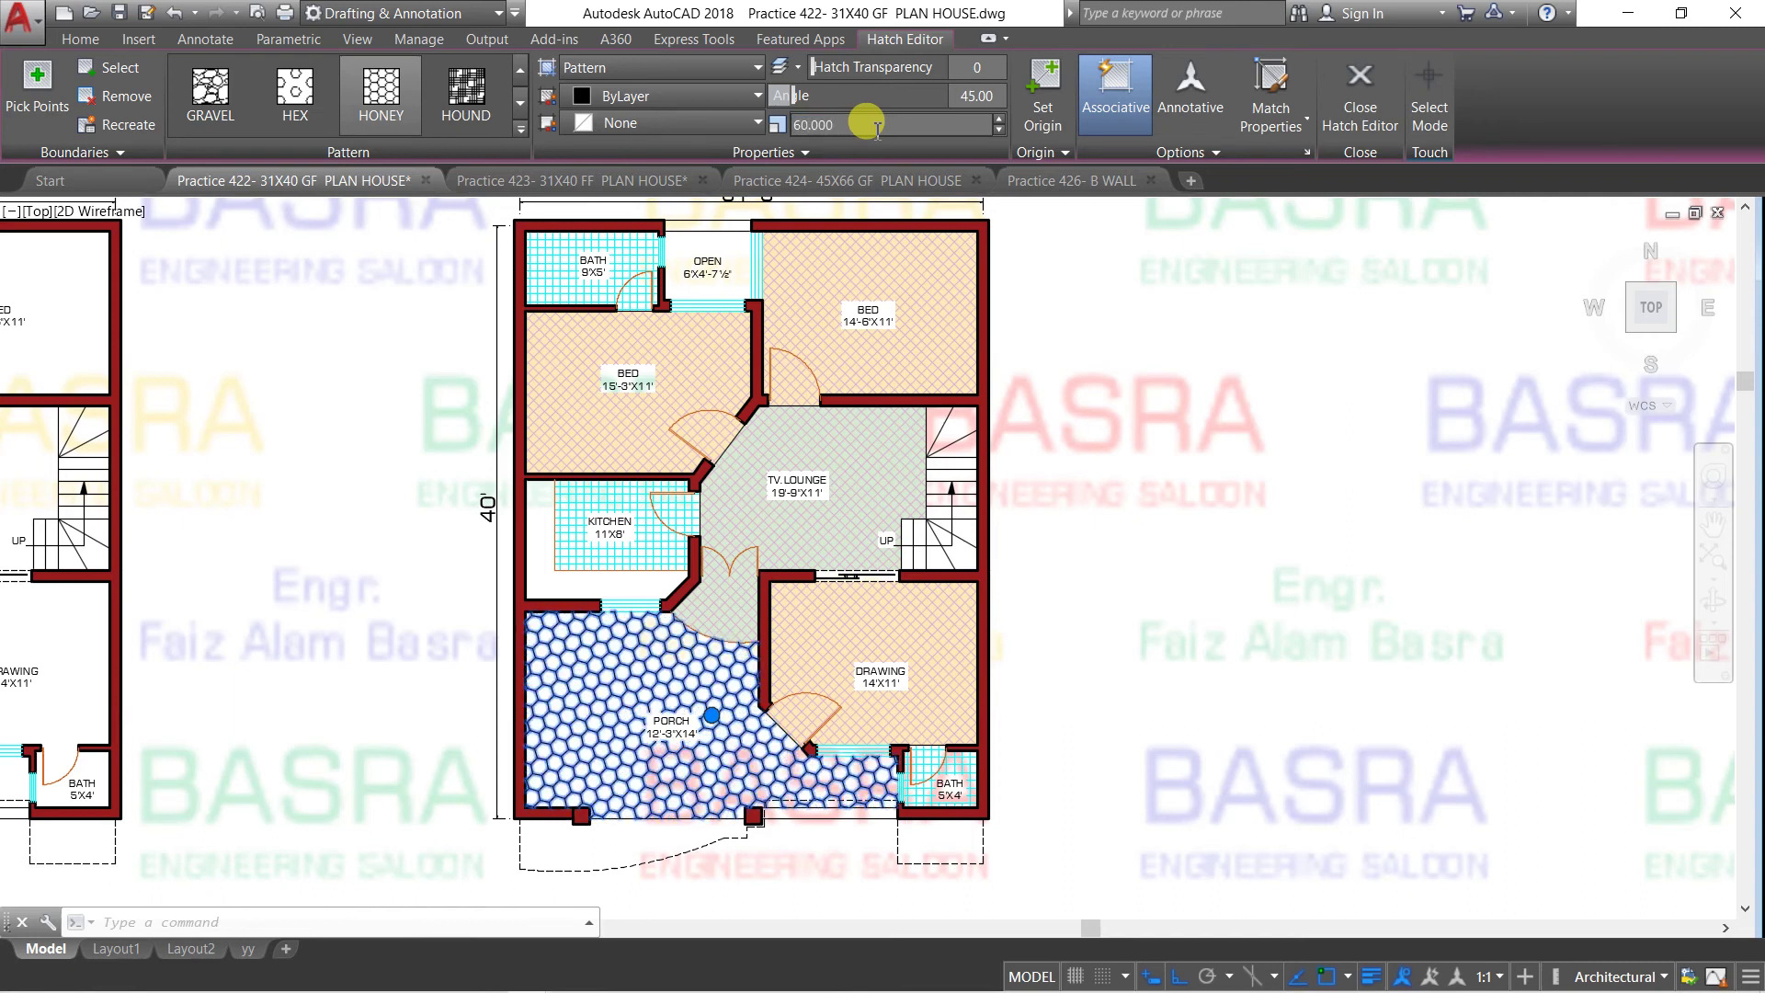
pyautogui.scroll(1, 861, 120)
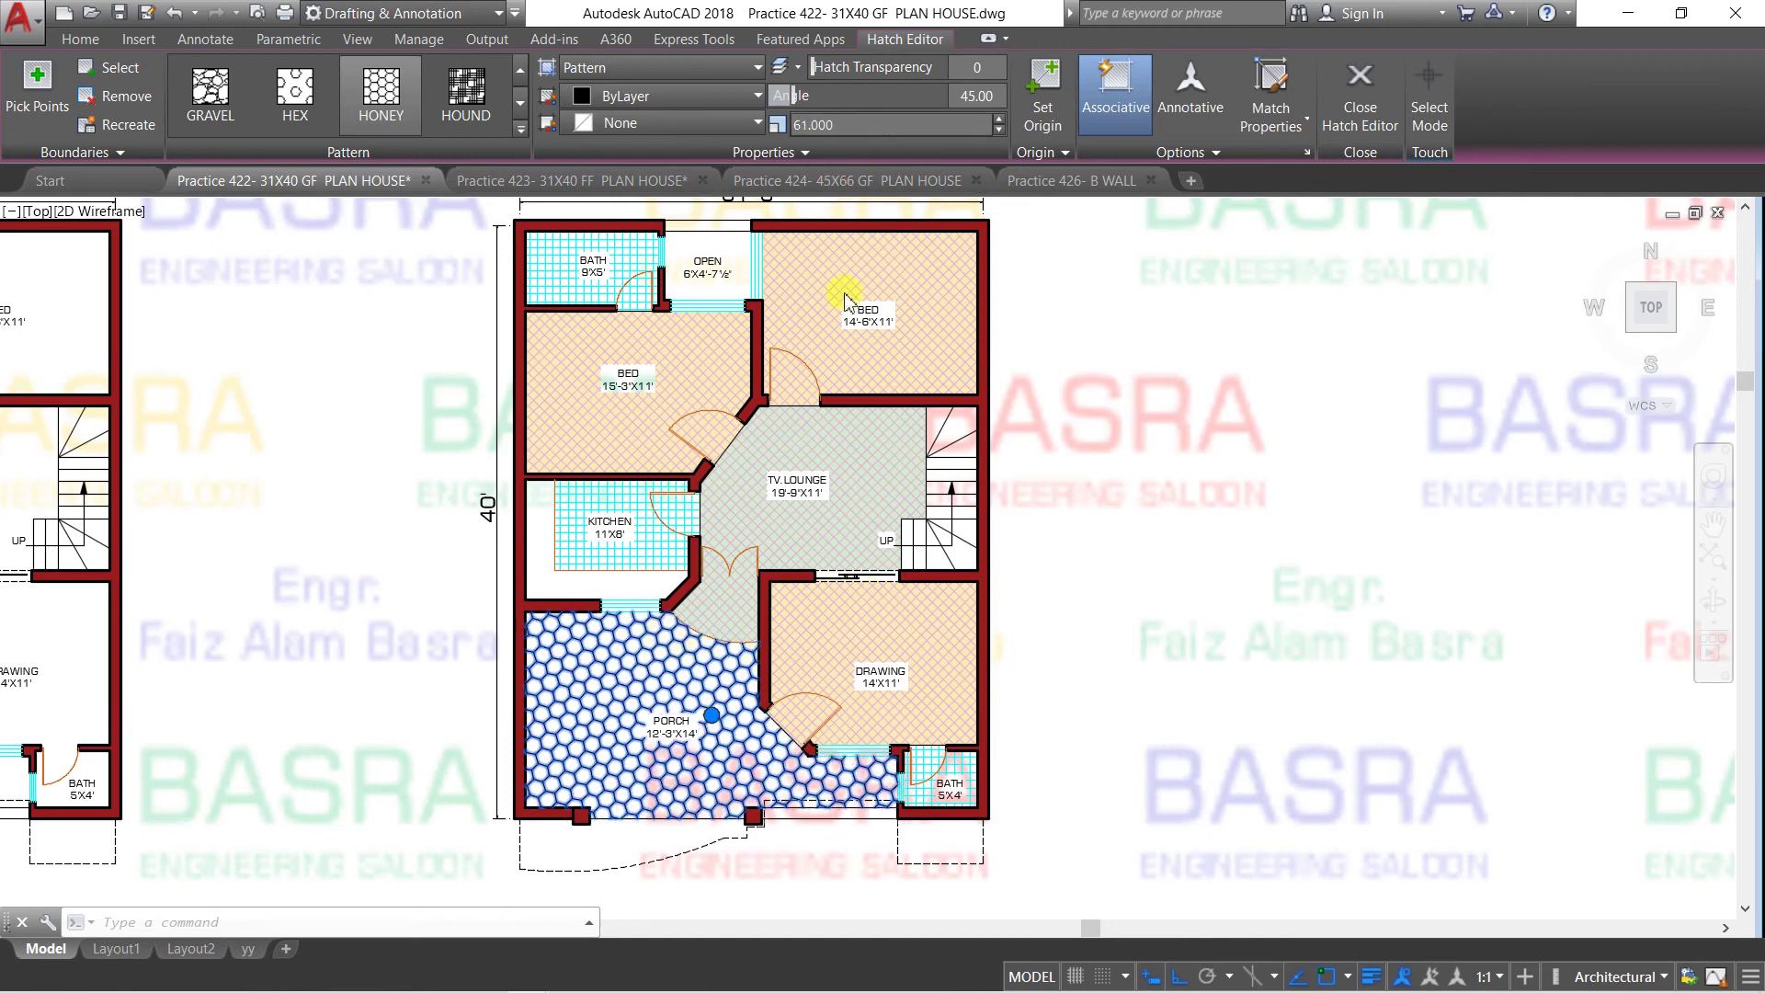
pyautogui.scroll(2, 644, 763)
pyautogui.scroll(2, 630, 805)
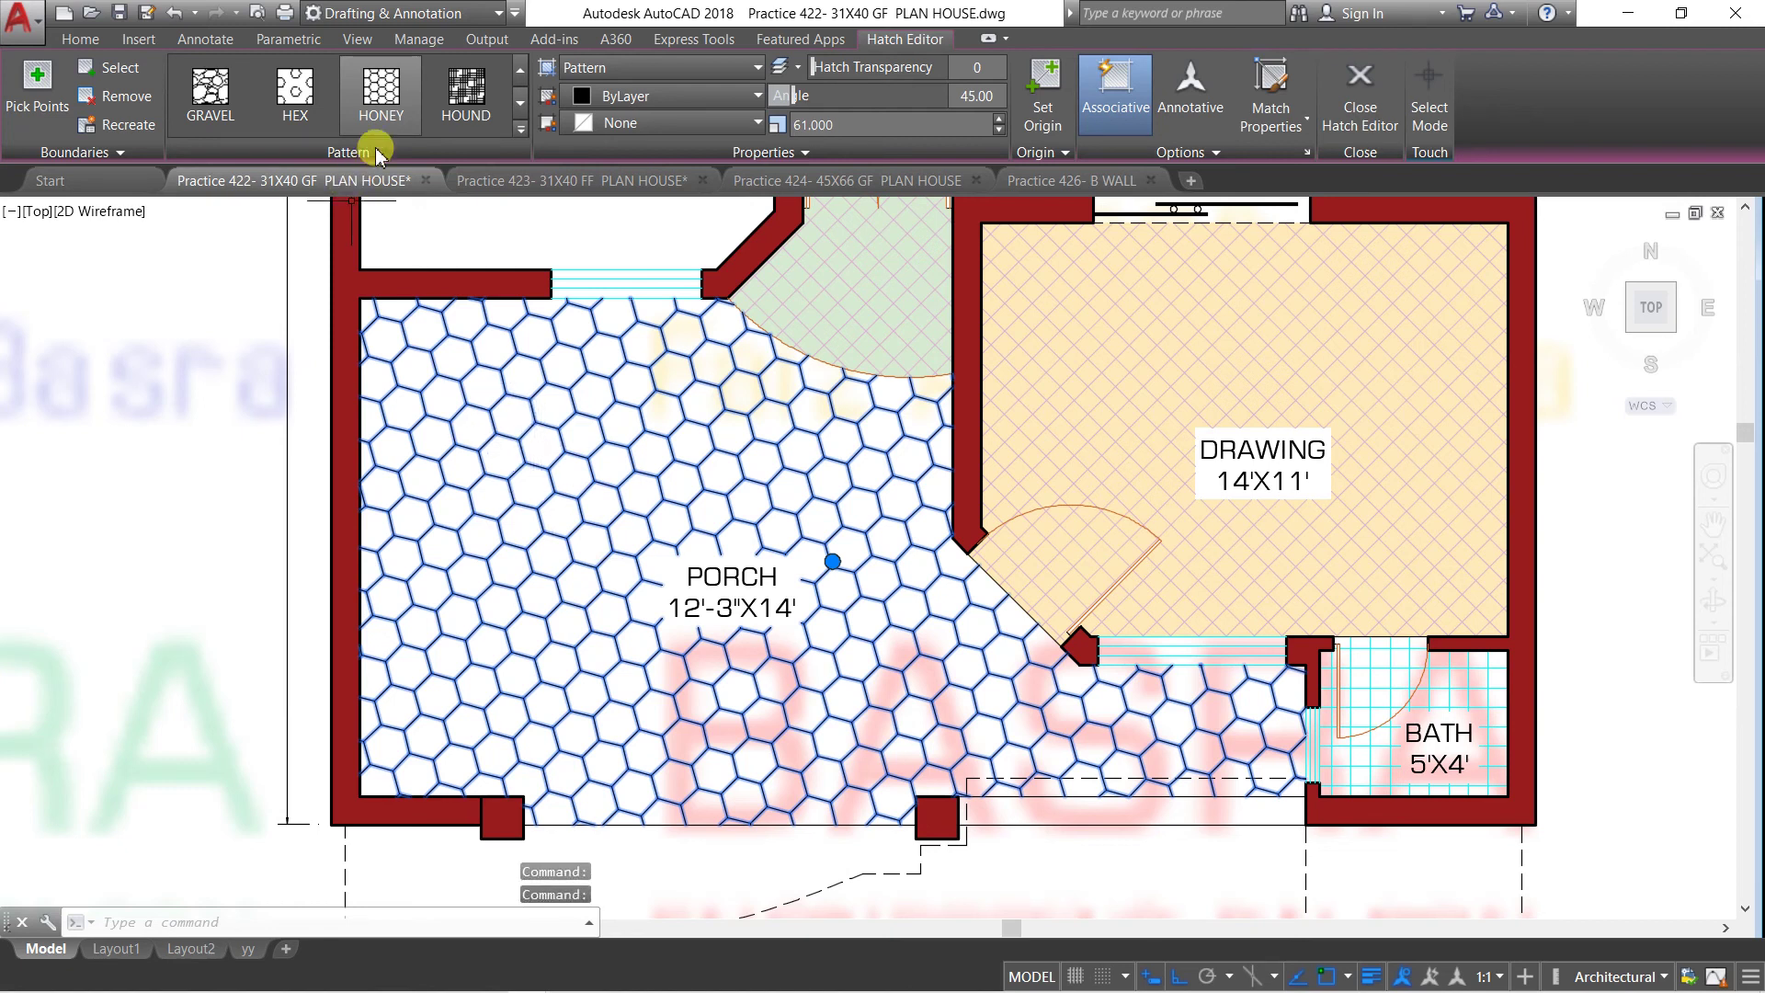
# Switch the porch hatch from honeycomb to the AR-HBONE herringbone pattern
pyautogui.click(520, 129)
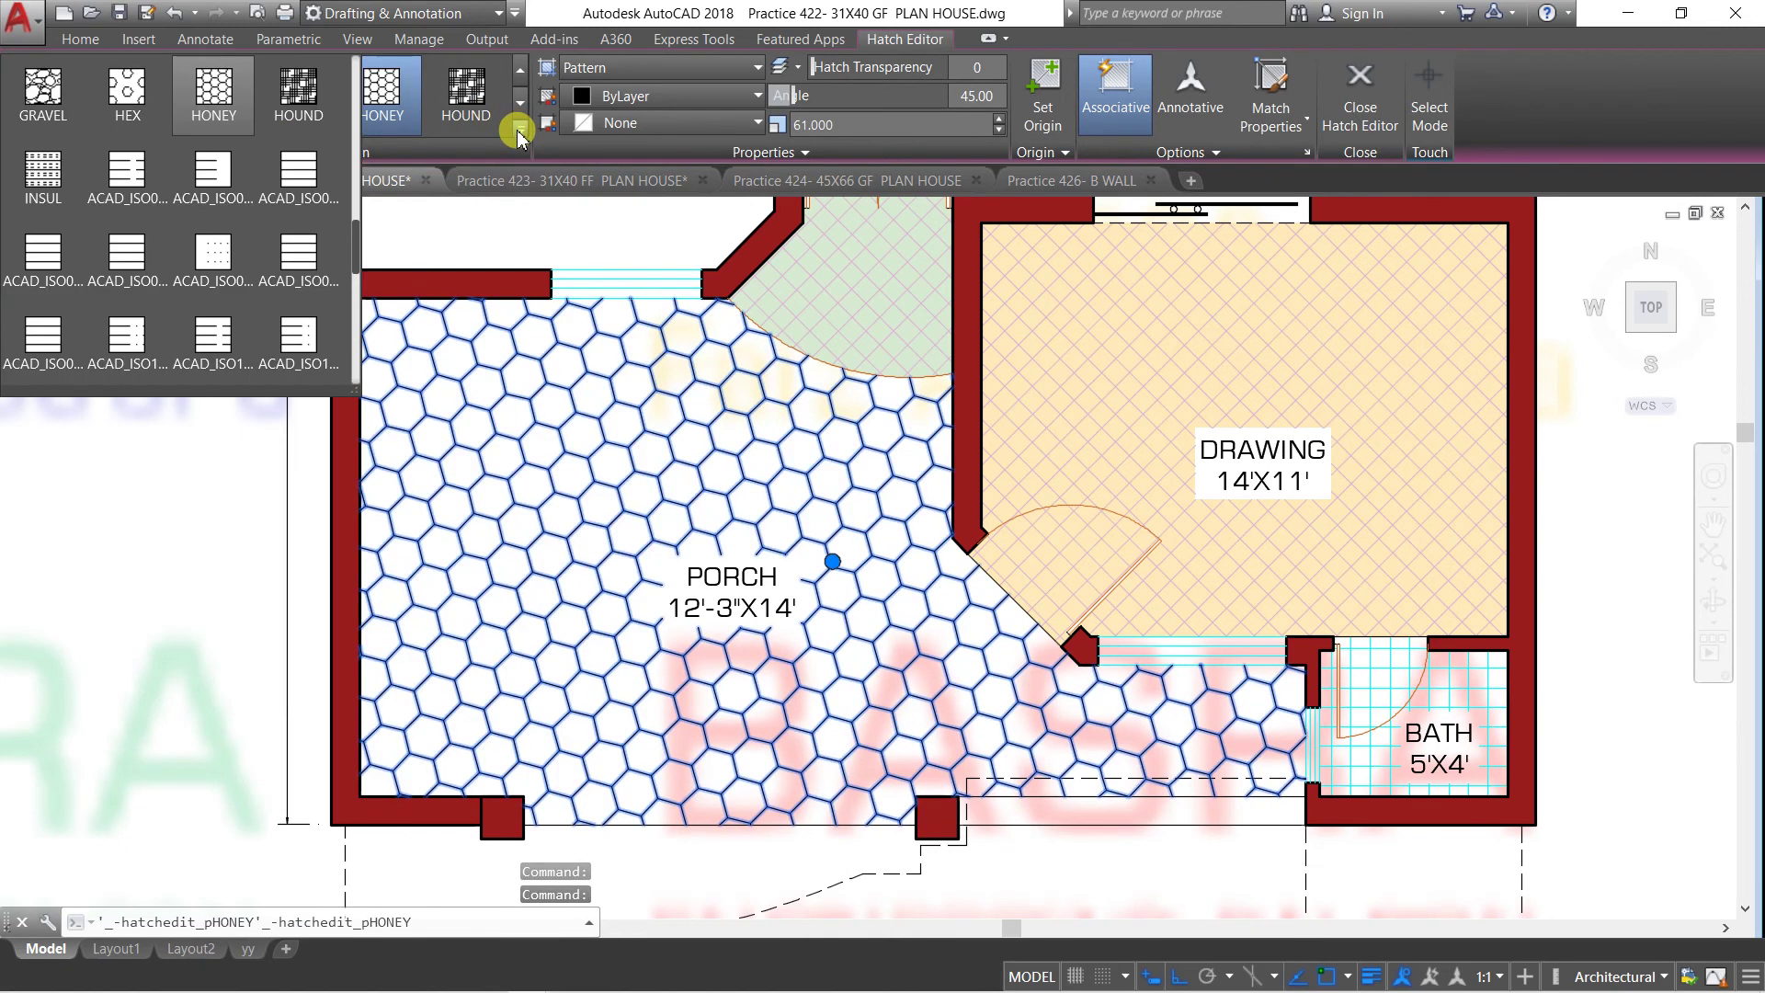
pyautogui.scroll(-3, 235, 238)
pyautogui.scroll(-5, 220, 243)
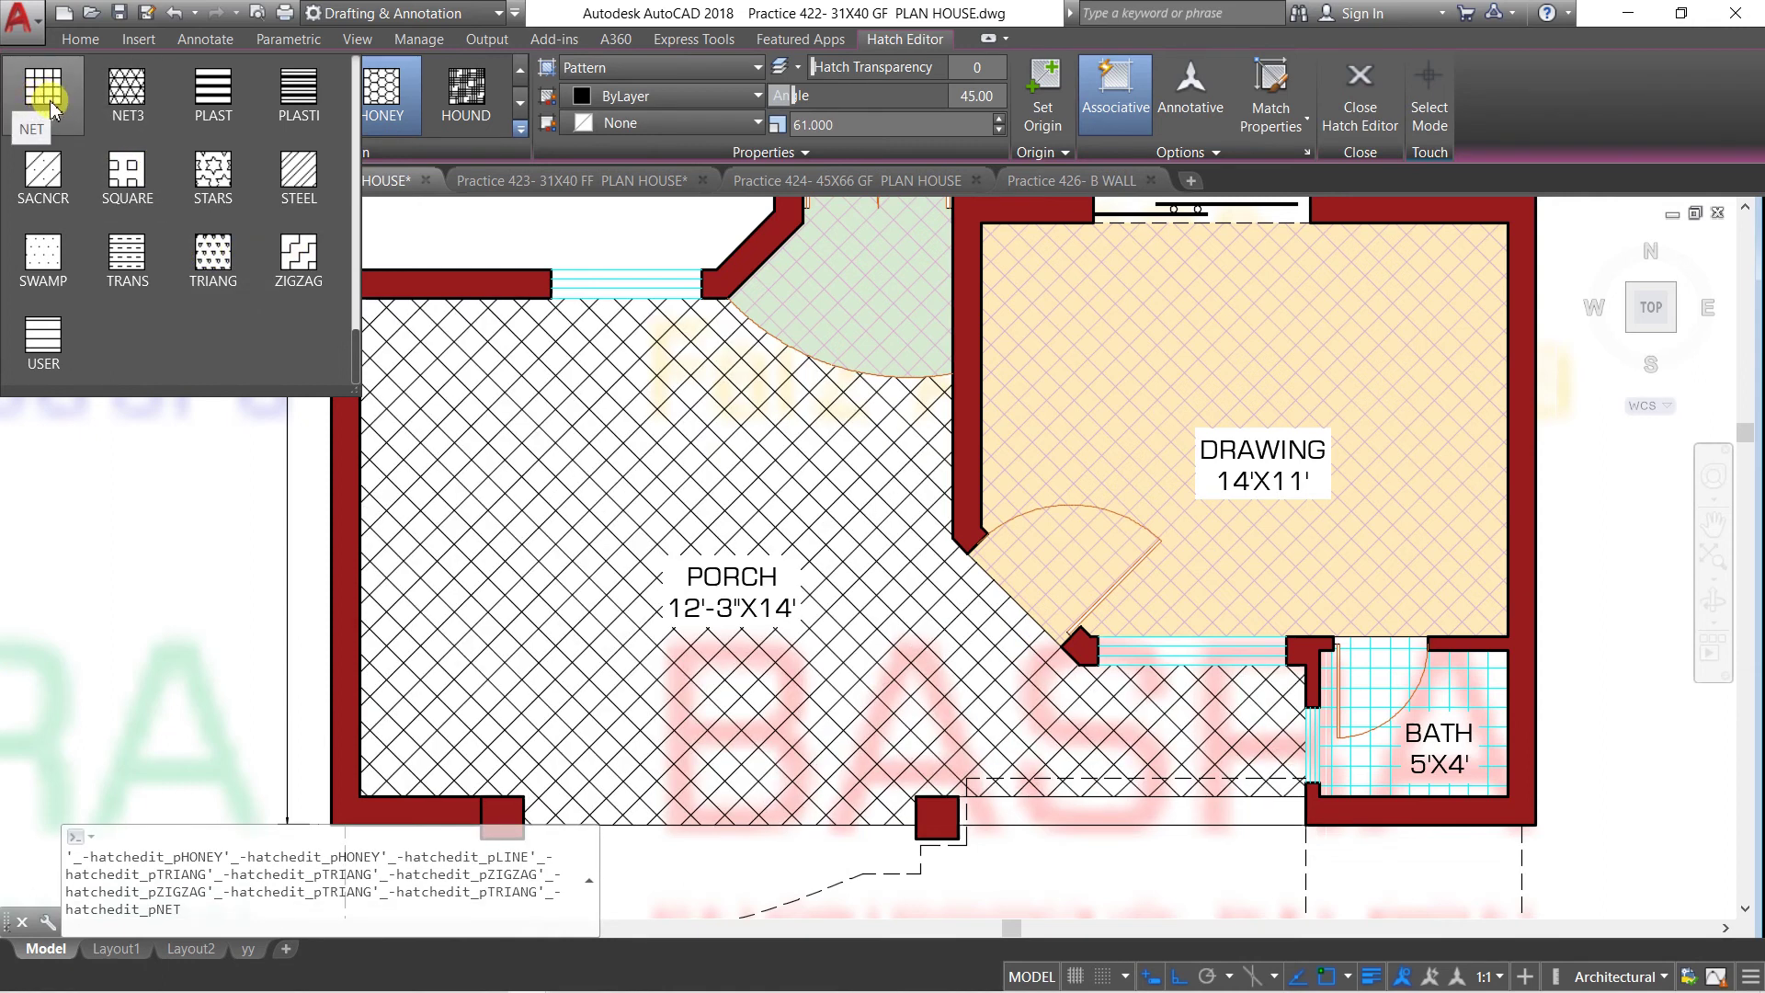
pyautogui.scroll(2, 50, 109)
pyautogui.scroll(1, 92, 175)
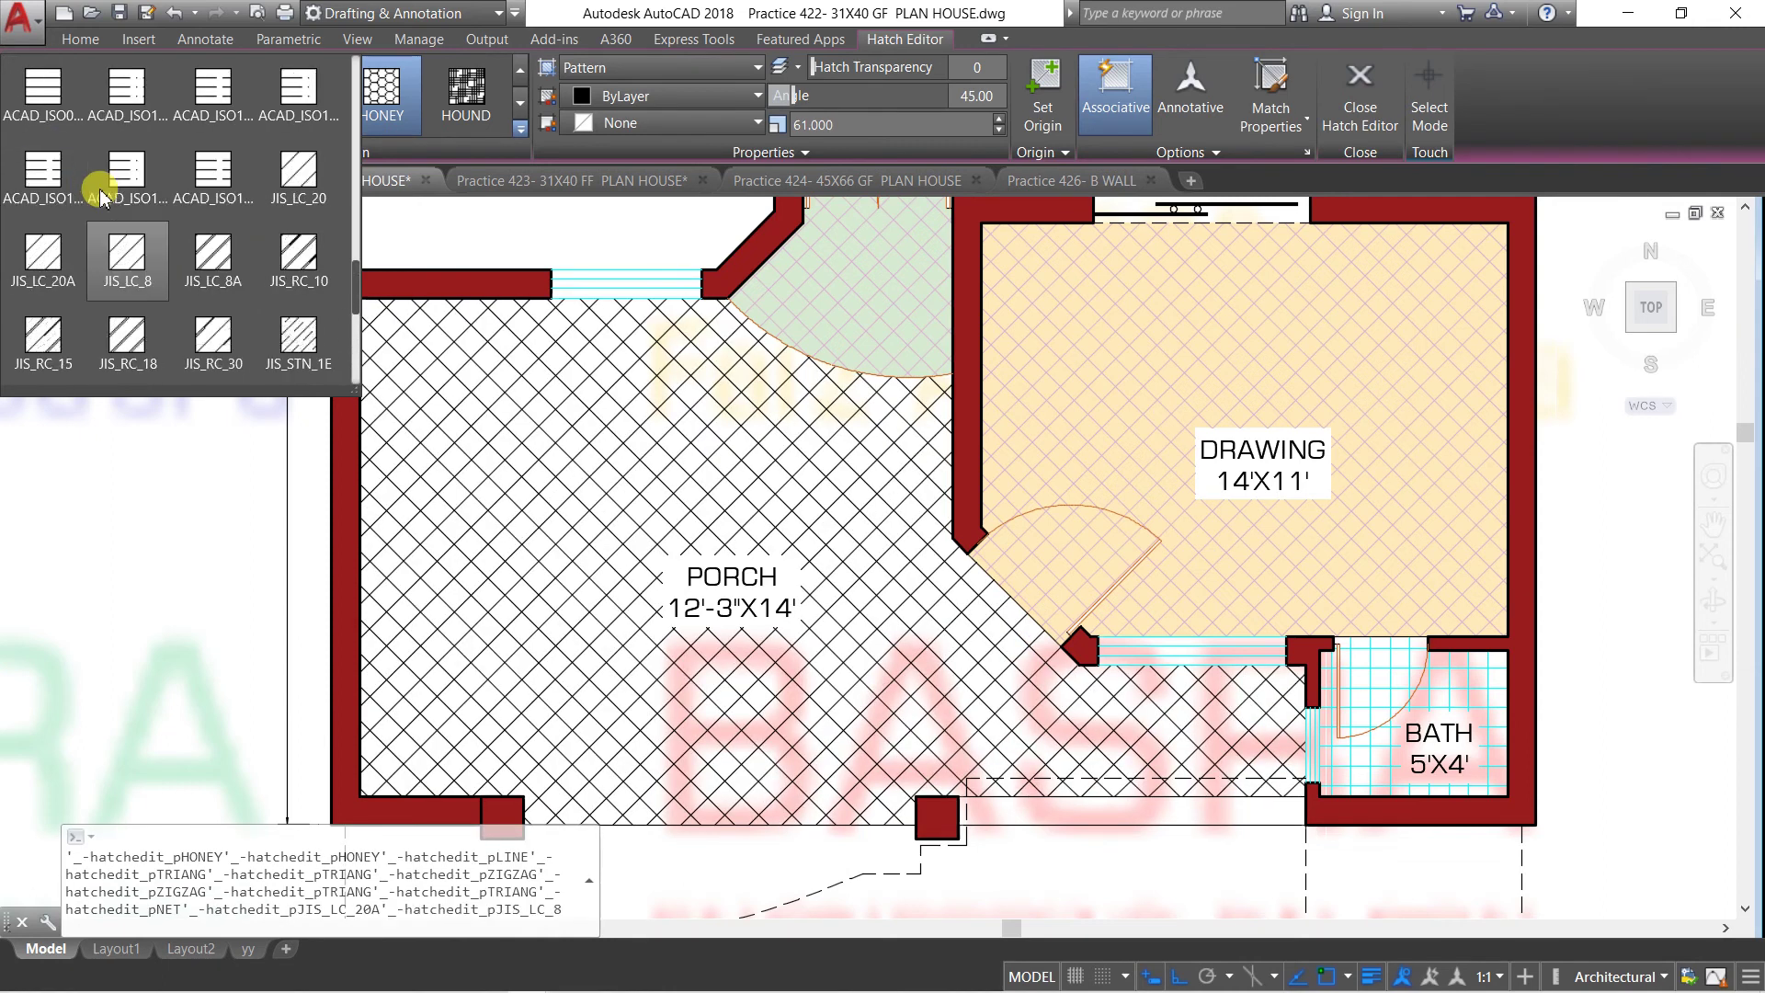
pyautogui.scroll(1, 102, 197)
pyautogui.scroll(2, 101, 197)
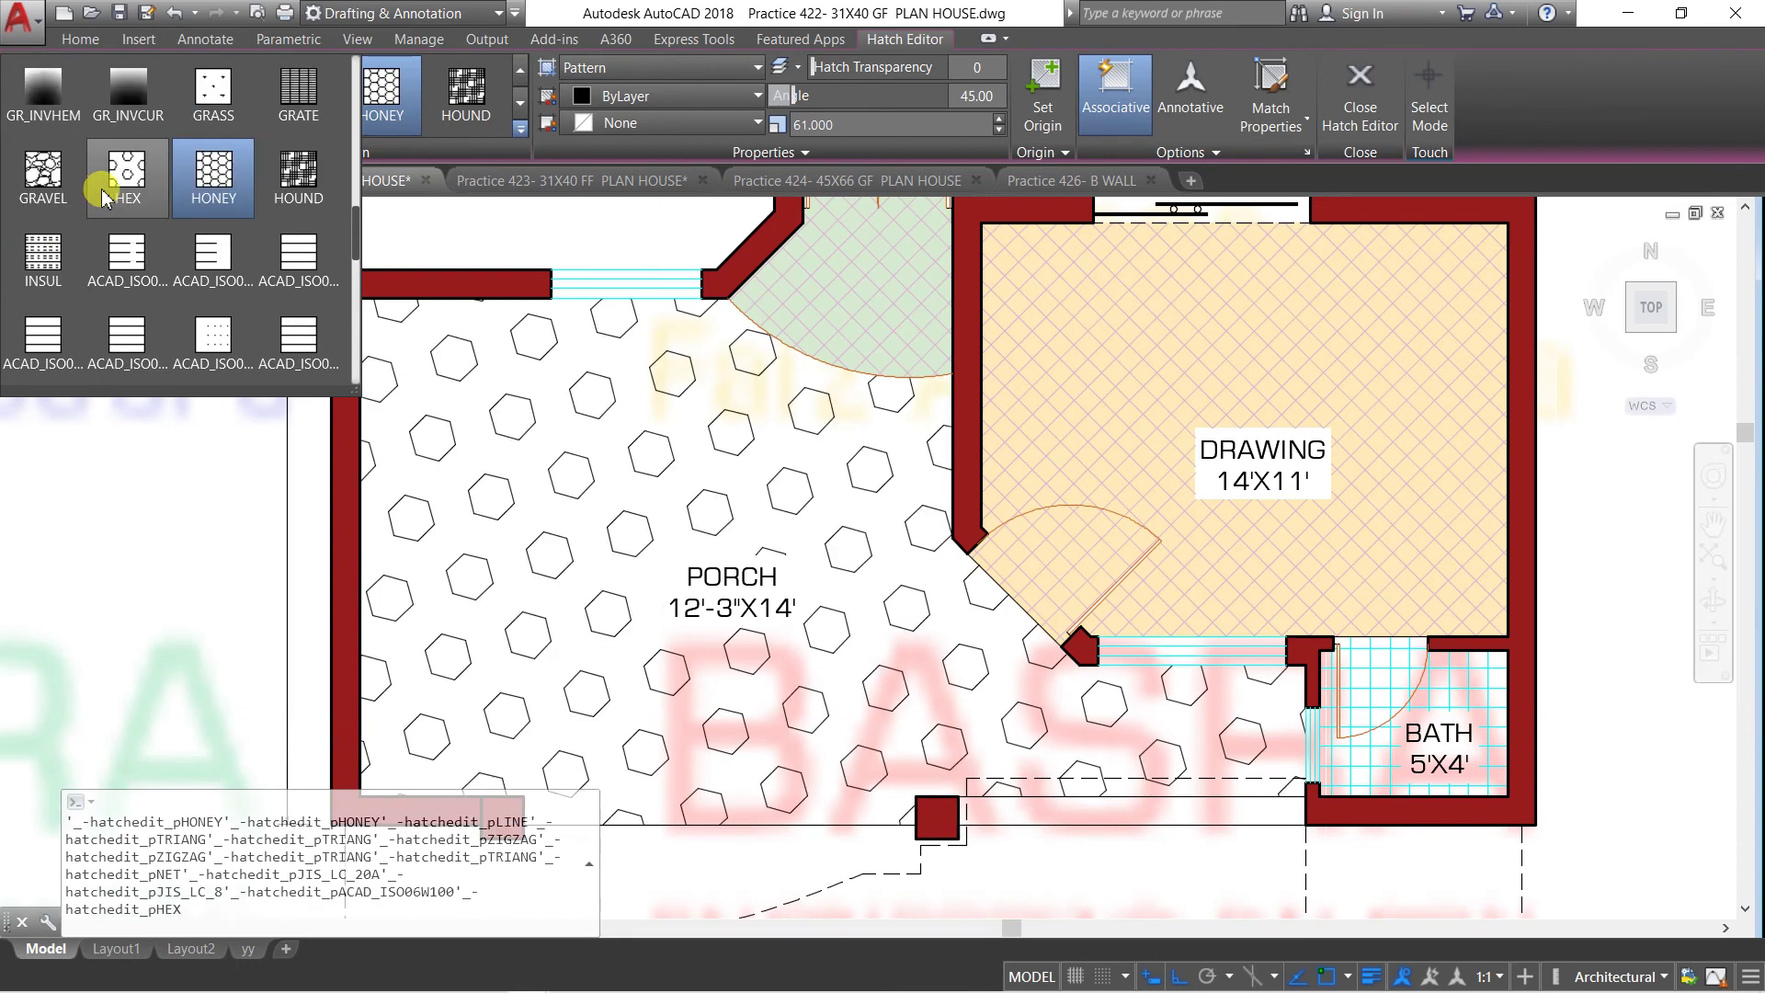
pyautogui.scroll(3, 111, 197)
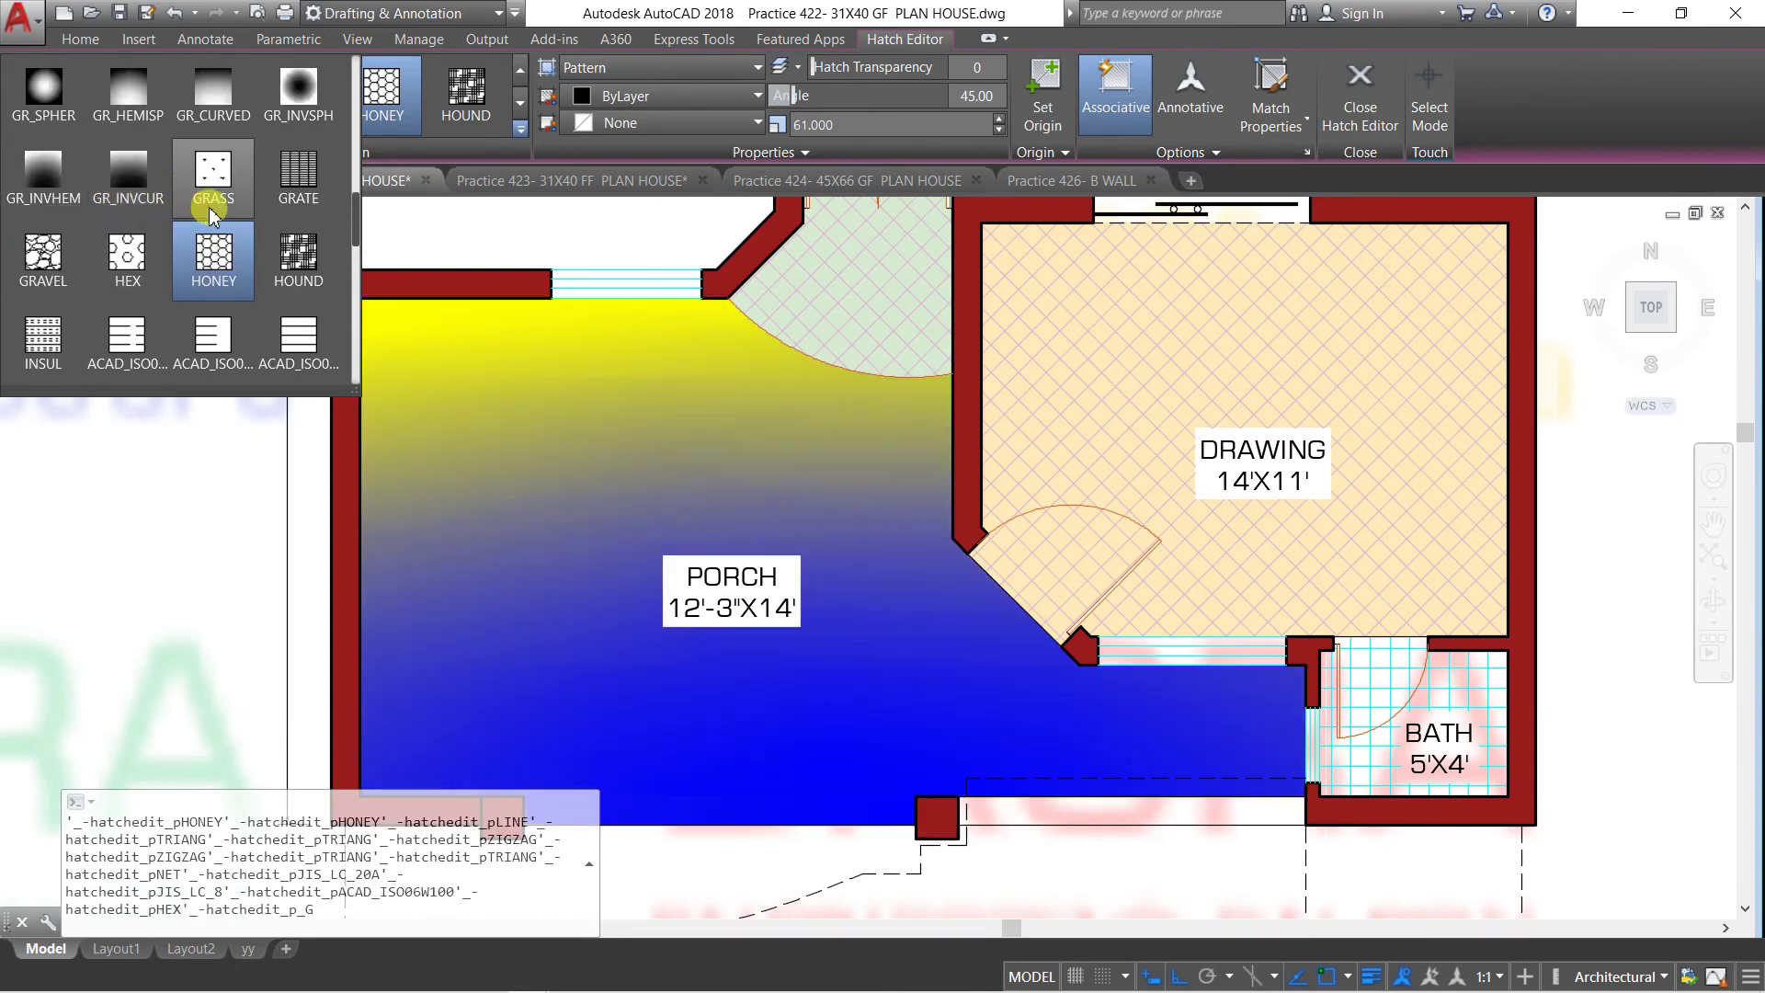
pyautogui.scroll(2, 216, 230)
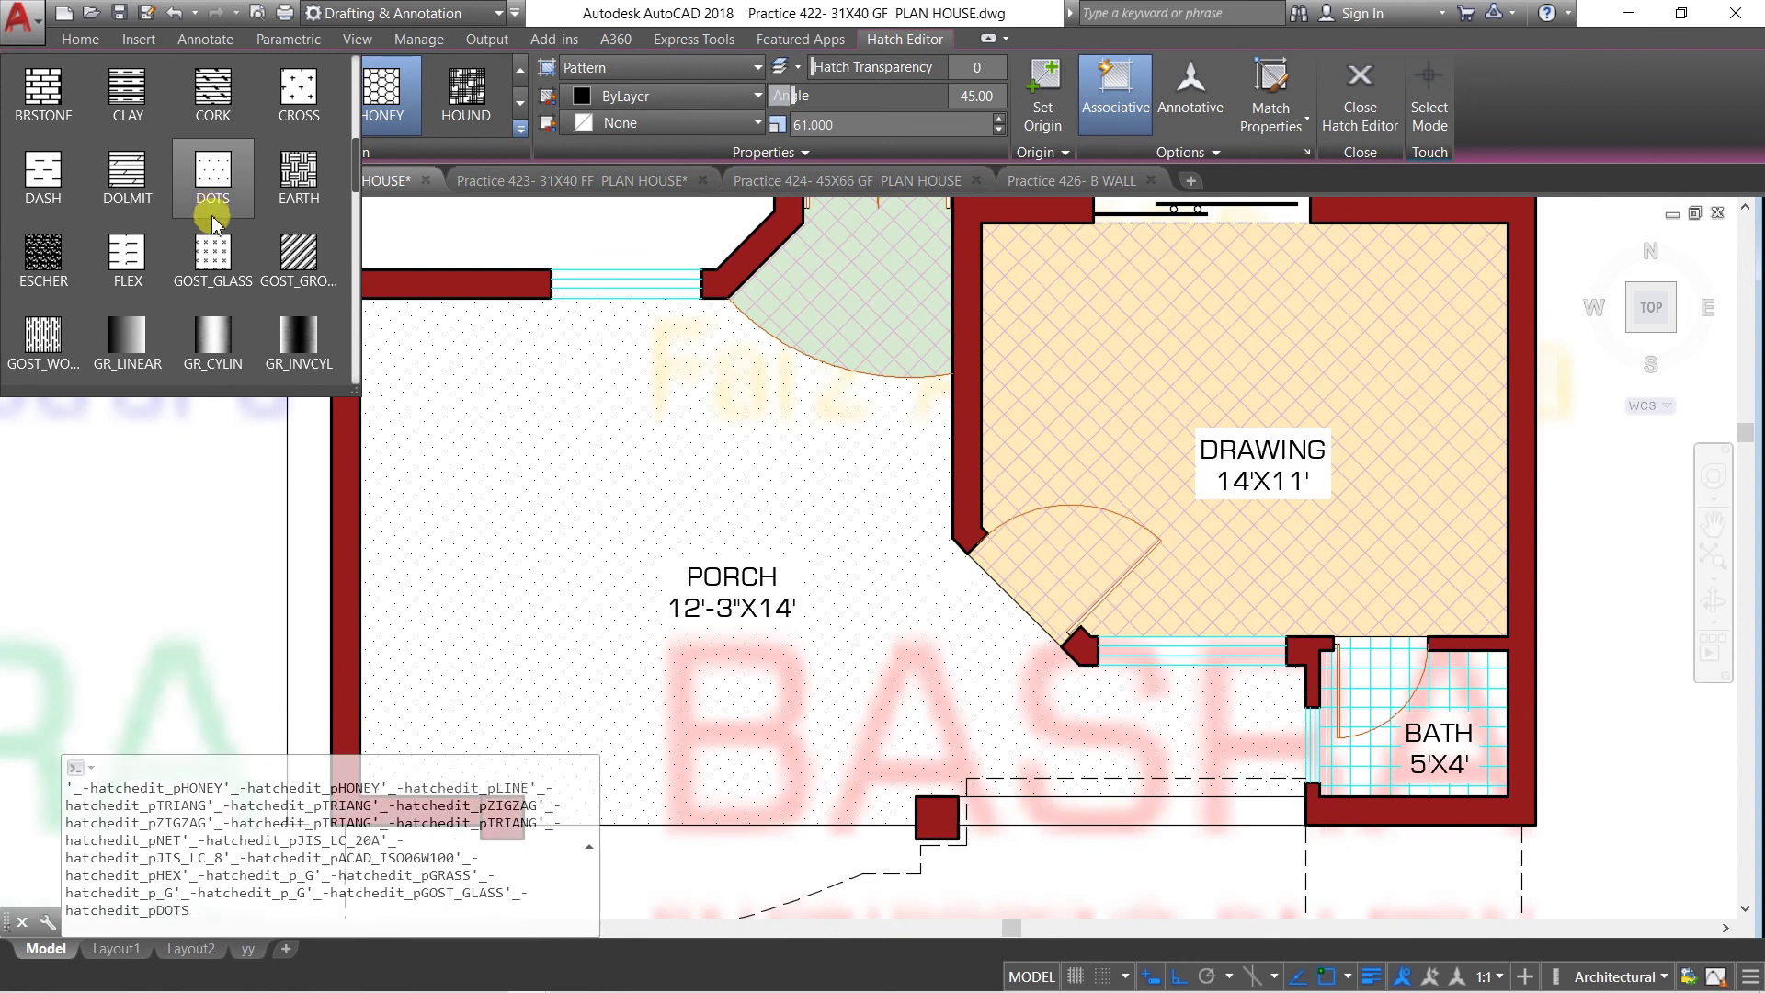
pyautogui.scroll(2, 226, 258)
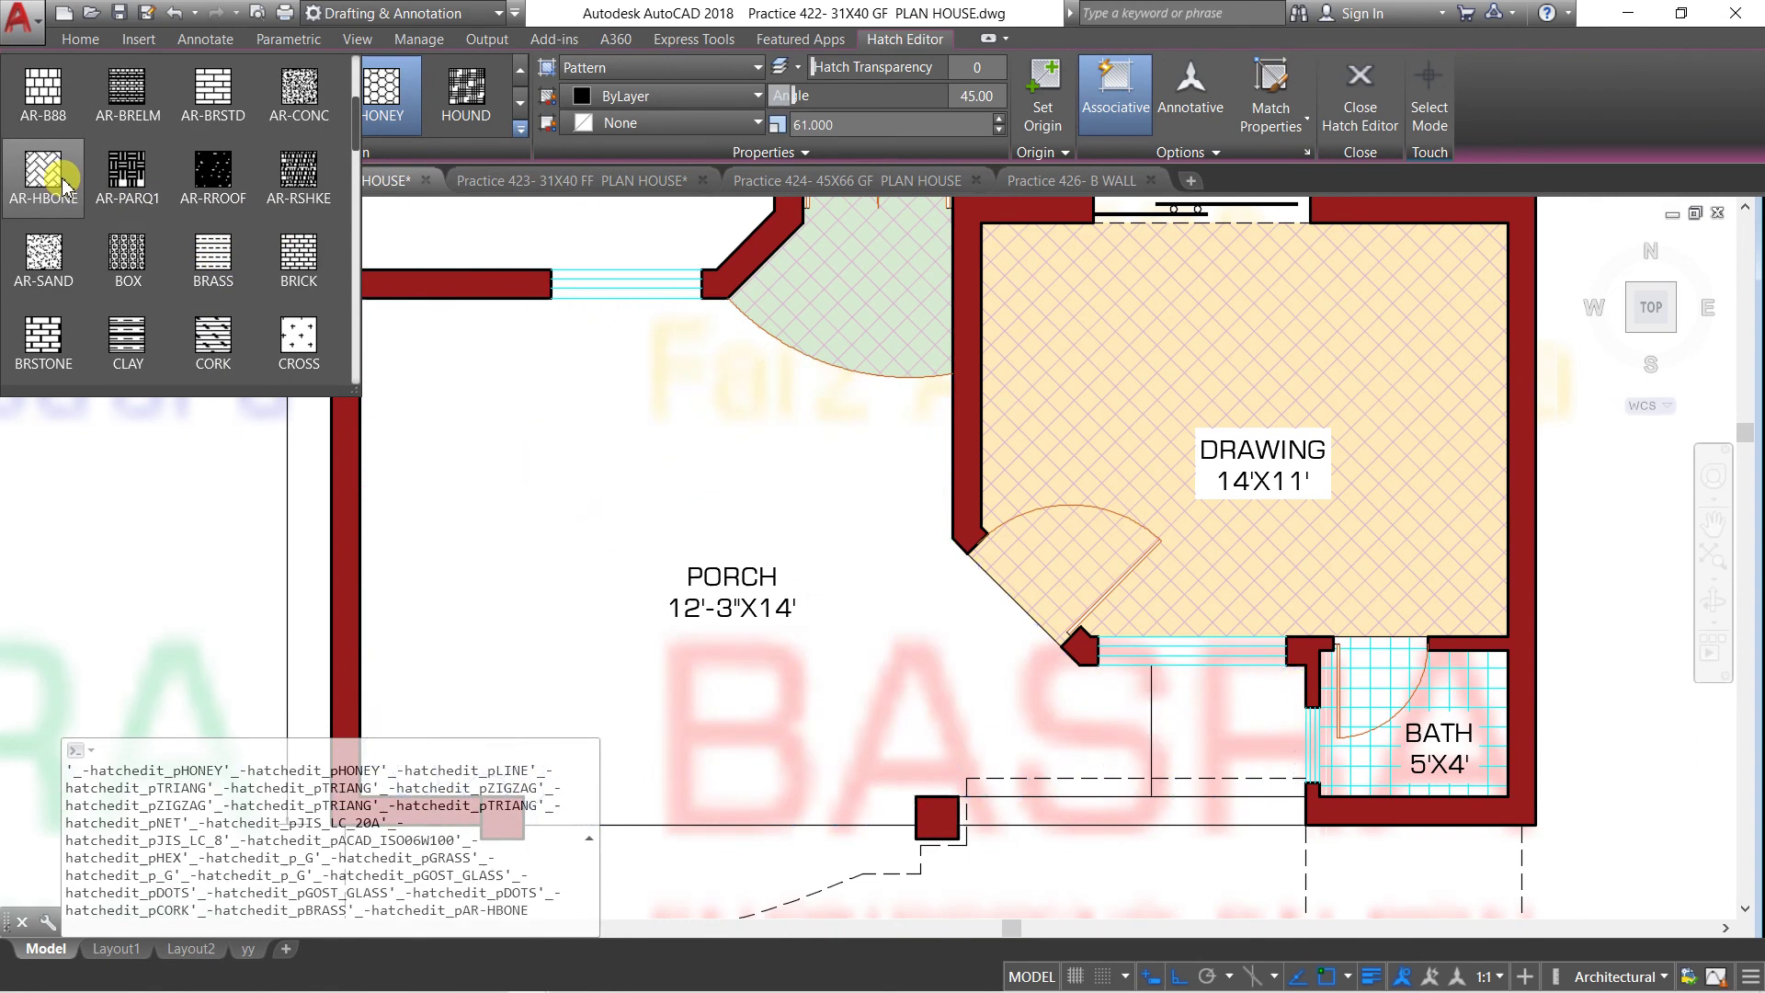
pyautogui.click(50, 186)
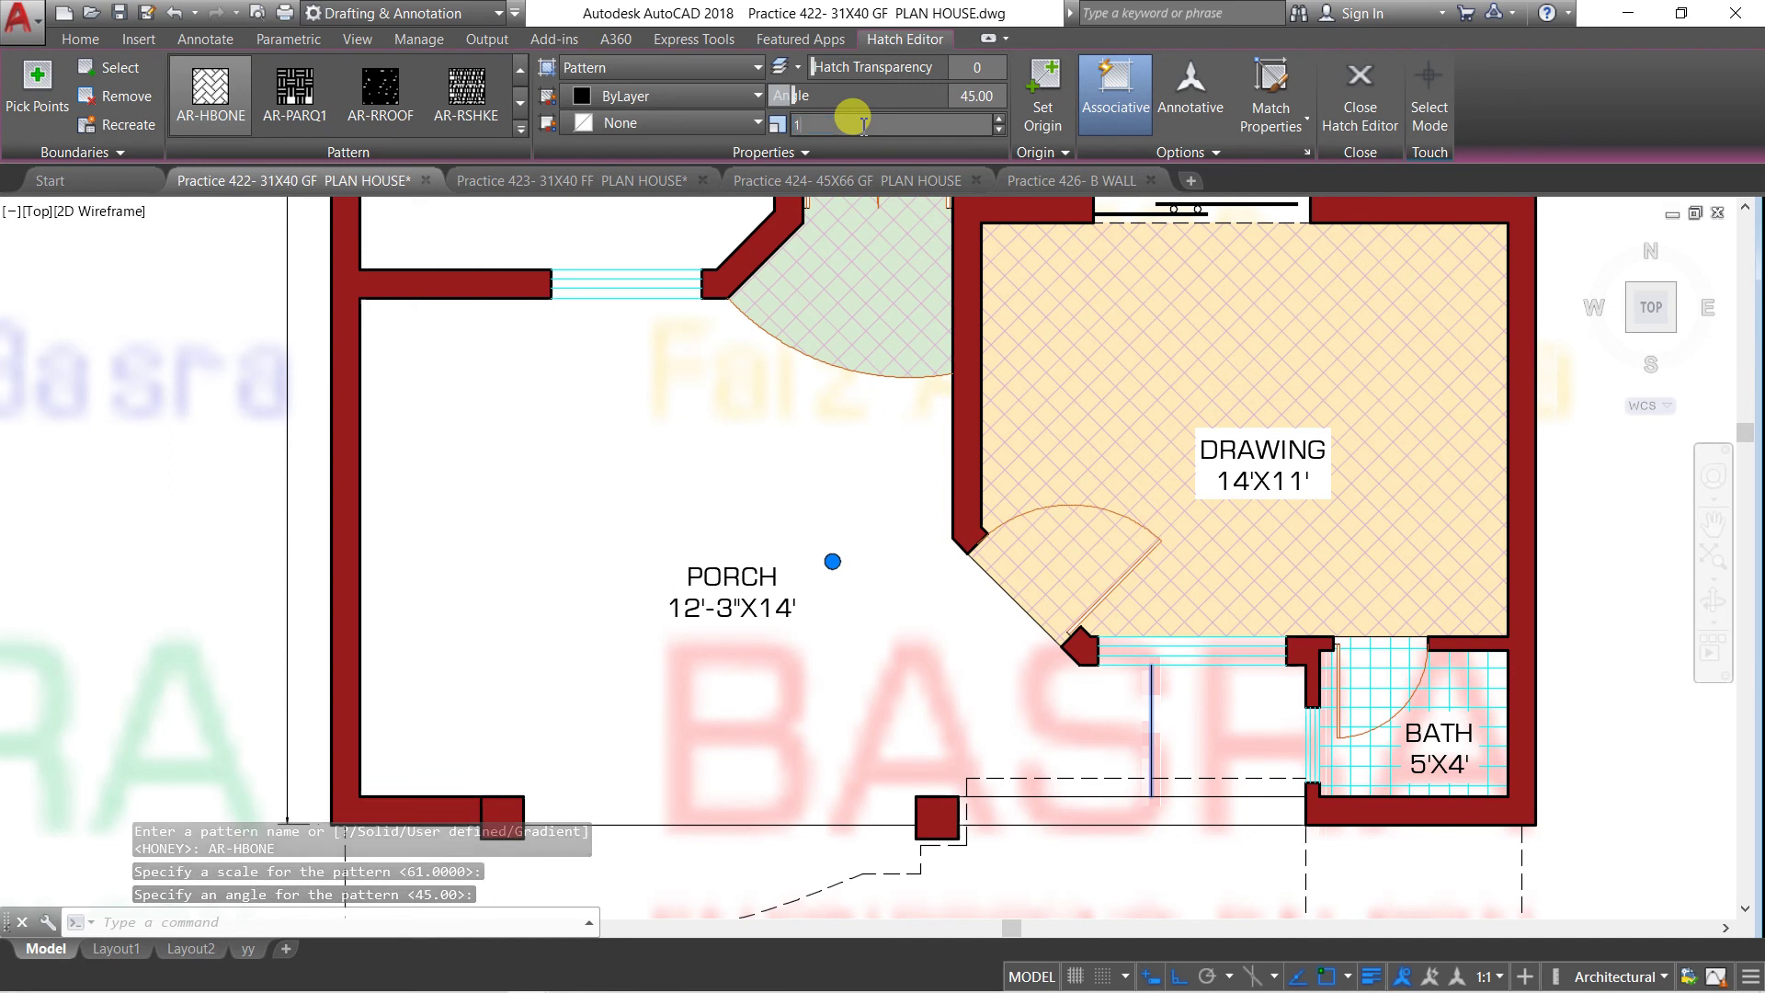
# Give the porch herringbone hatch scale 2 and angle 0, then deselect it
pyautogui.write('10')
pyautogui.press('Return')
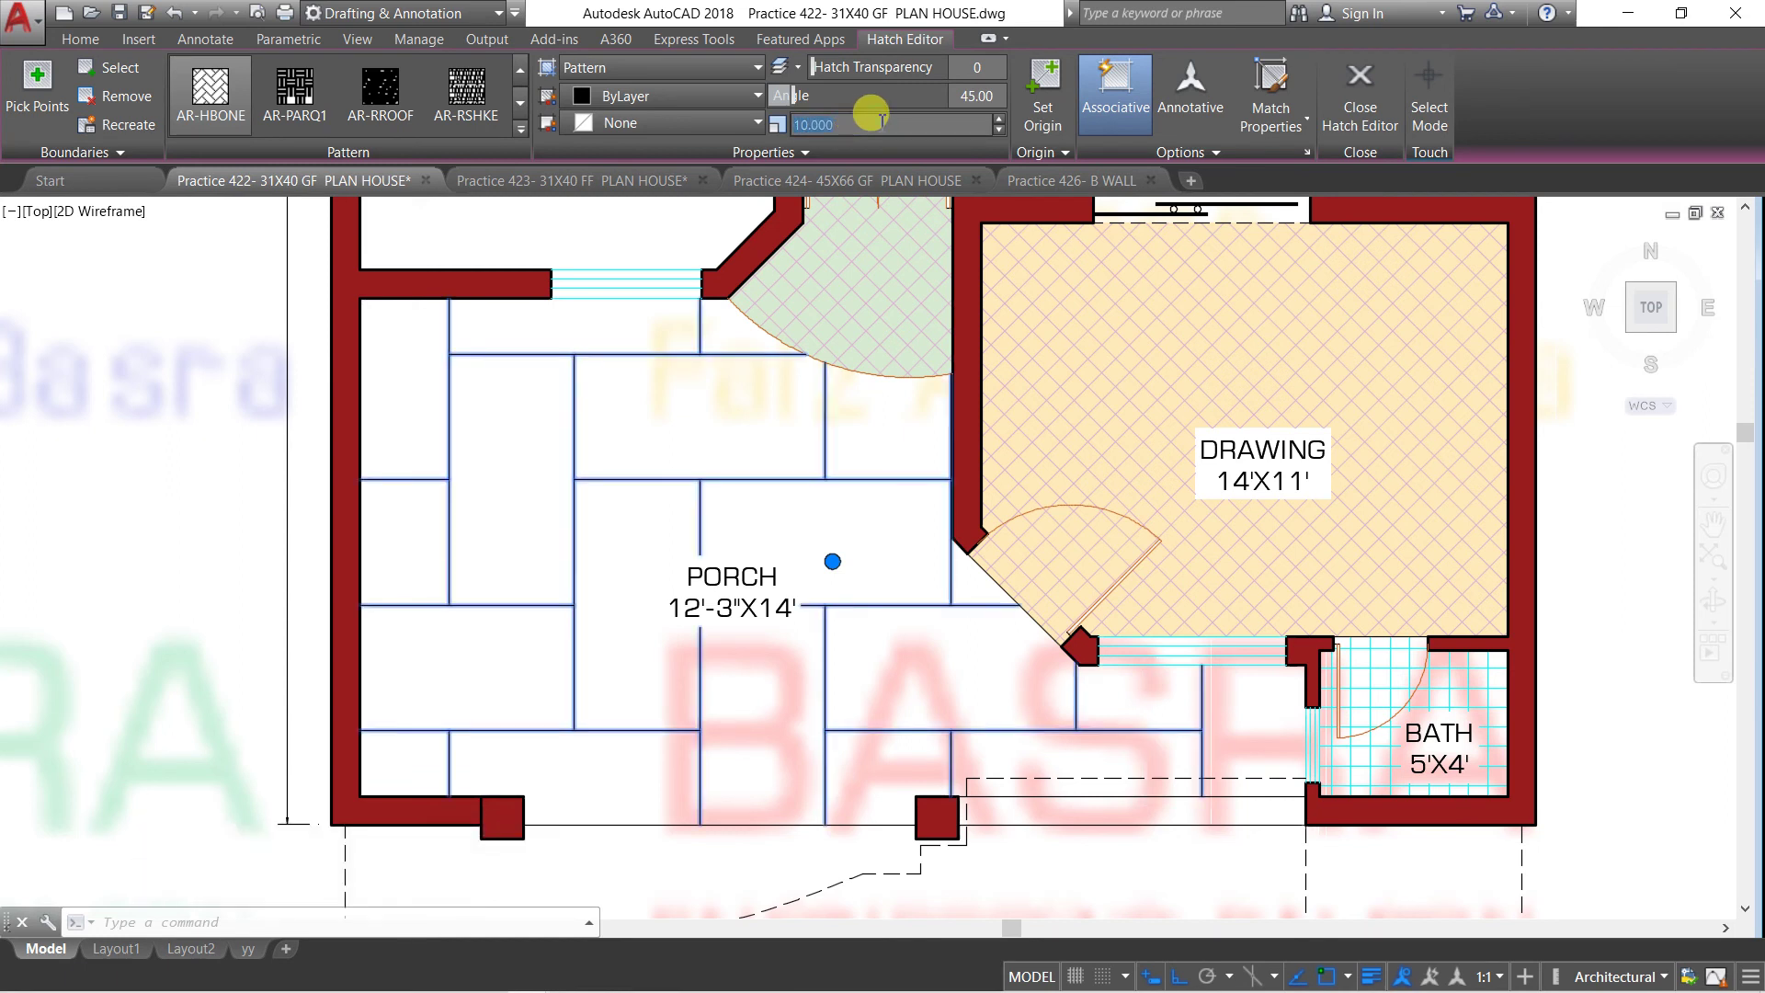
pyautogui.write('2')
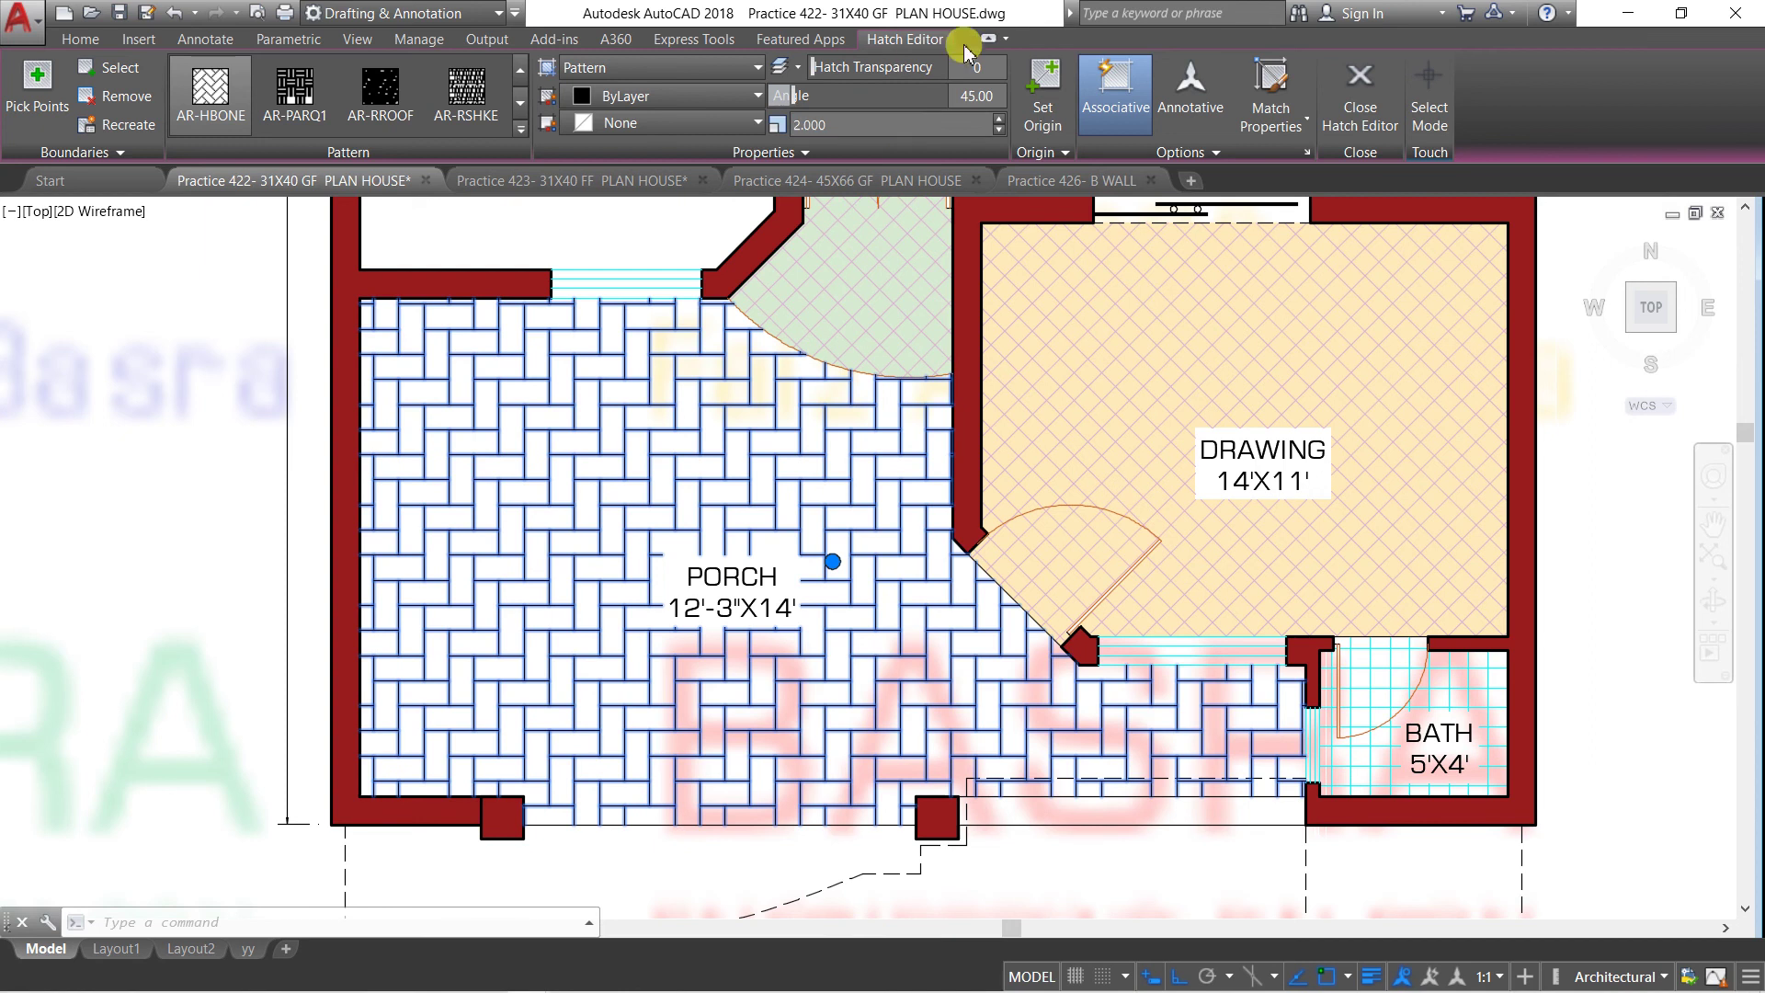
pyautogui.click(985, 97)
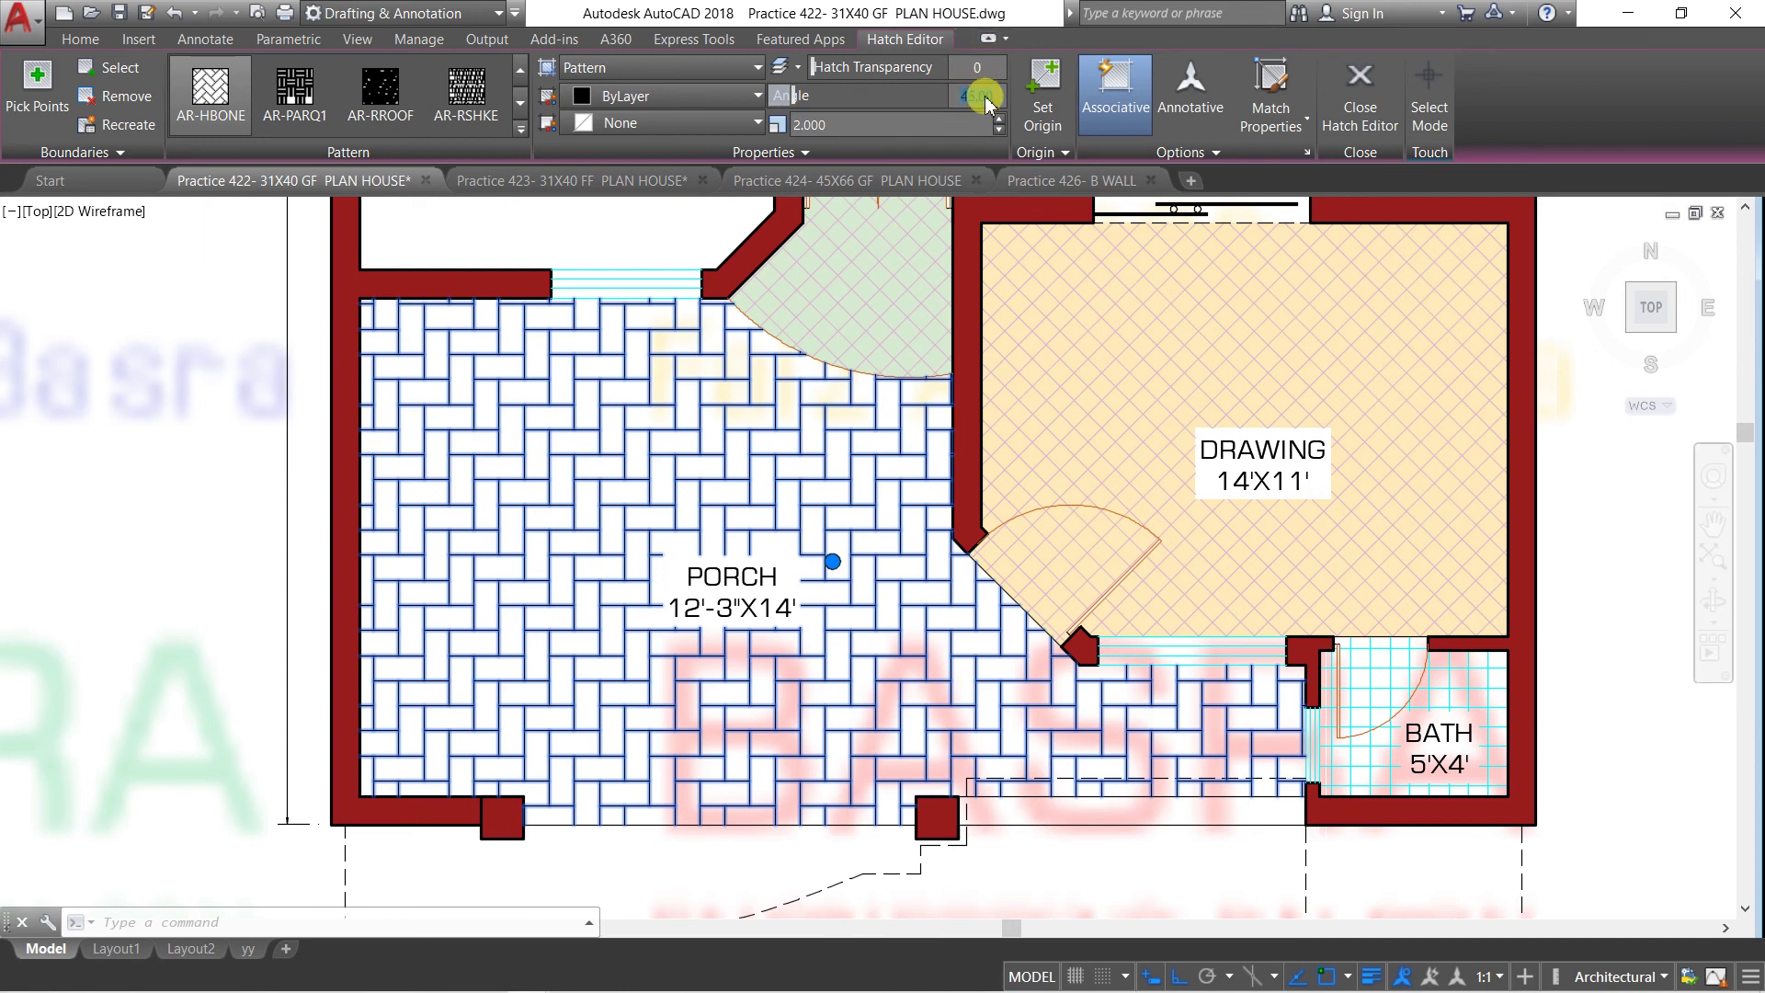
pyautogui.write('0')
pyautogui.press('Return')
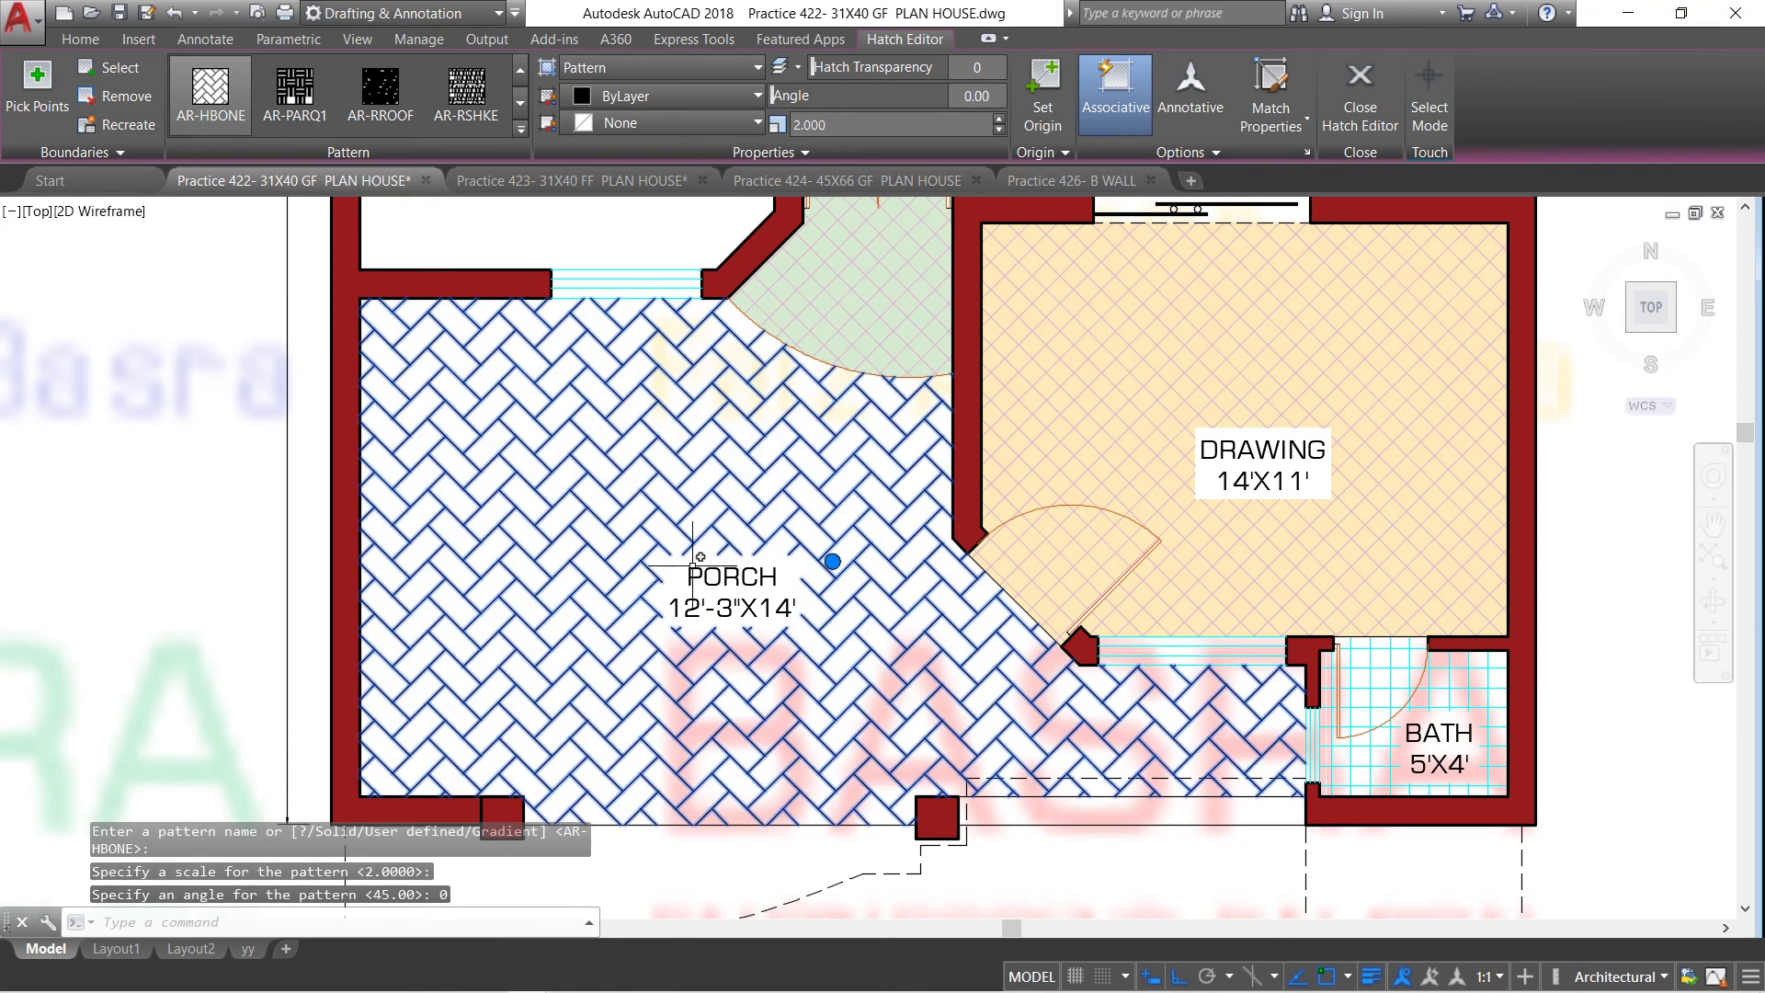
pyautogui.press('Escape')
pyautogui.scroll(-5, 685, 571)
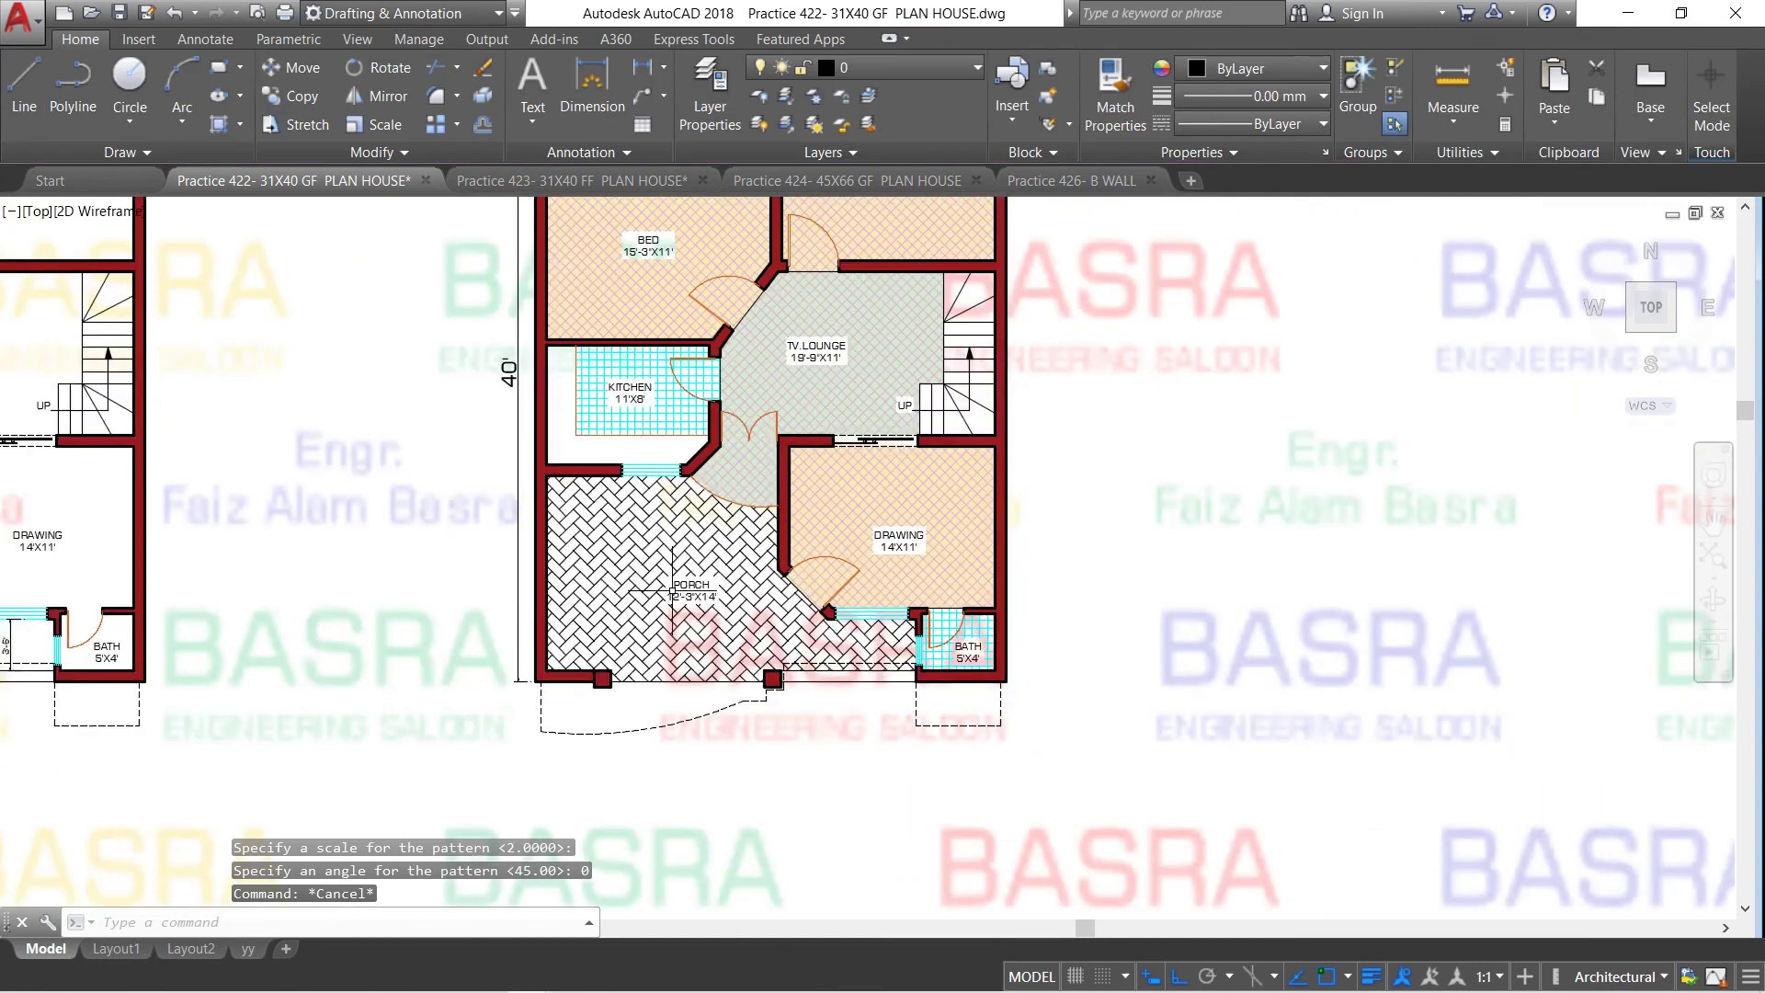
# Zoom to the kitchen and start a new hatch fill awaiting an area pick
pyautogui.scroll(-2, 712, 644)
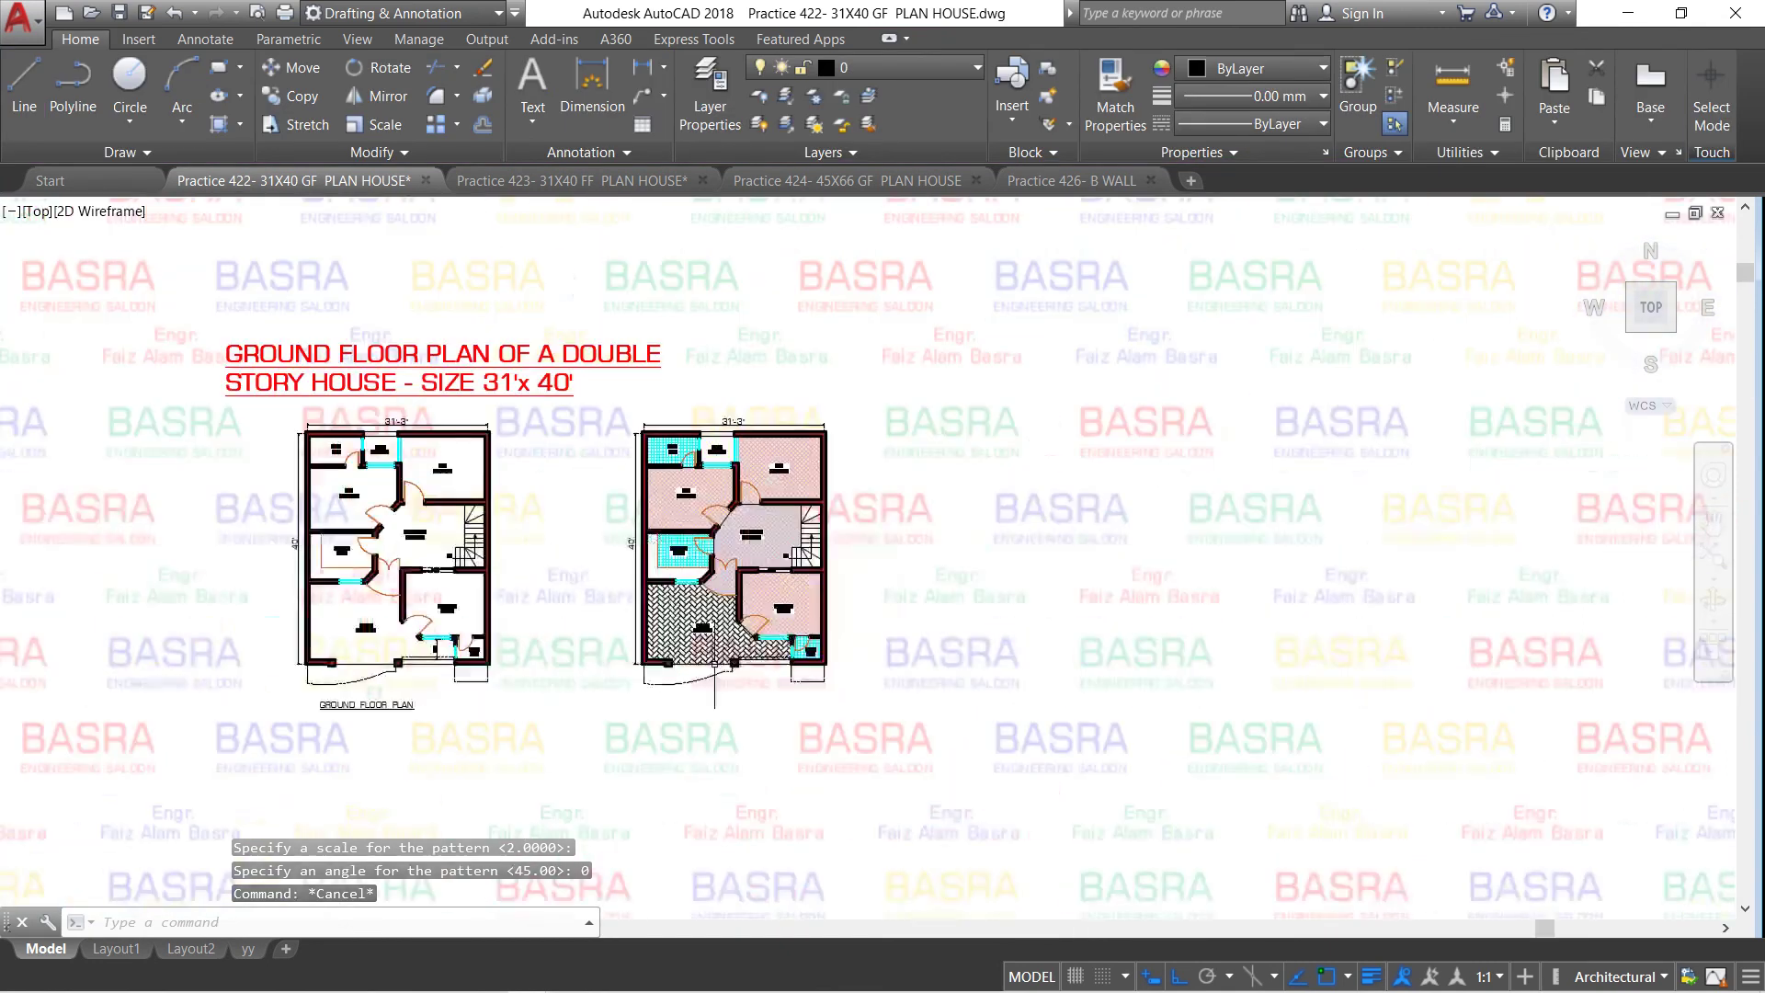
pyautogui.scroll(2, 712, 557)
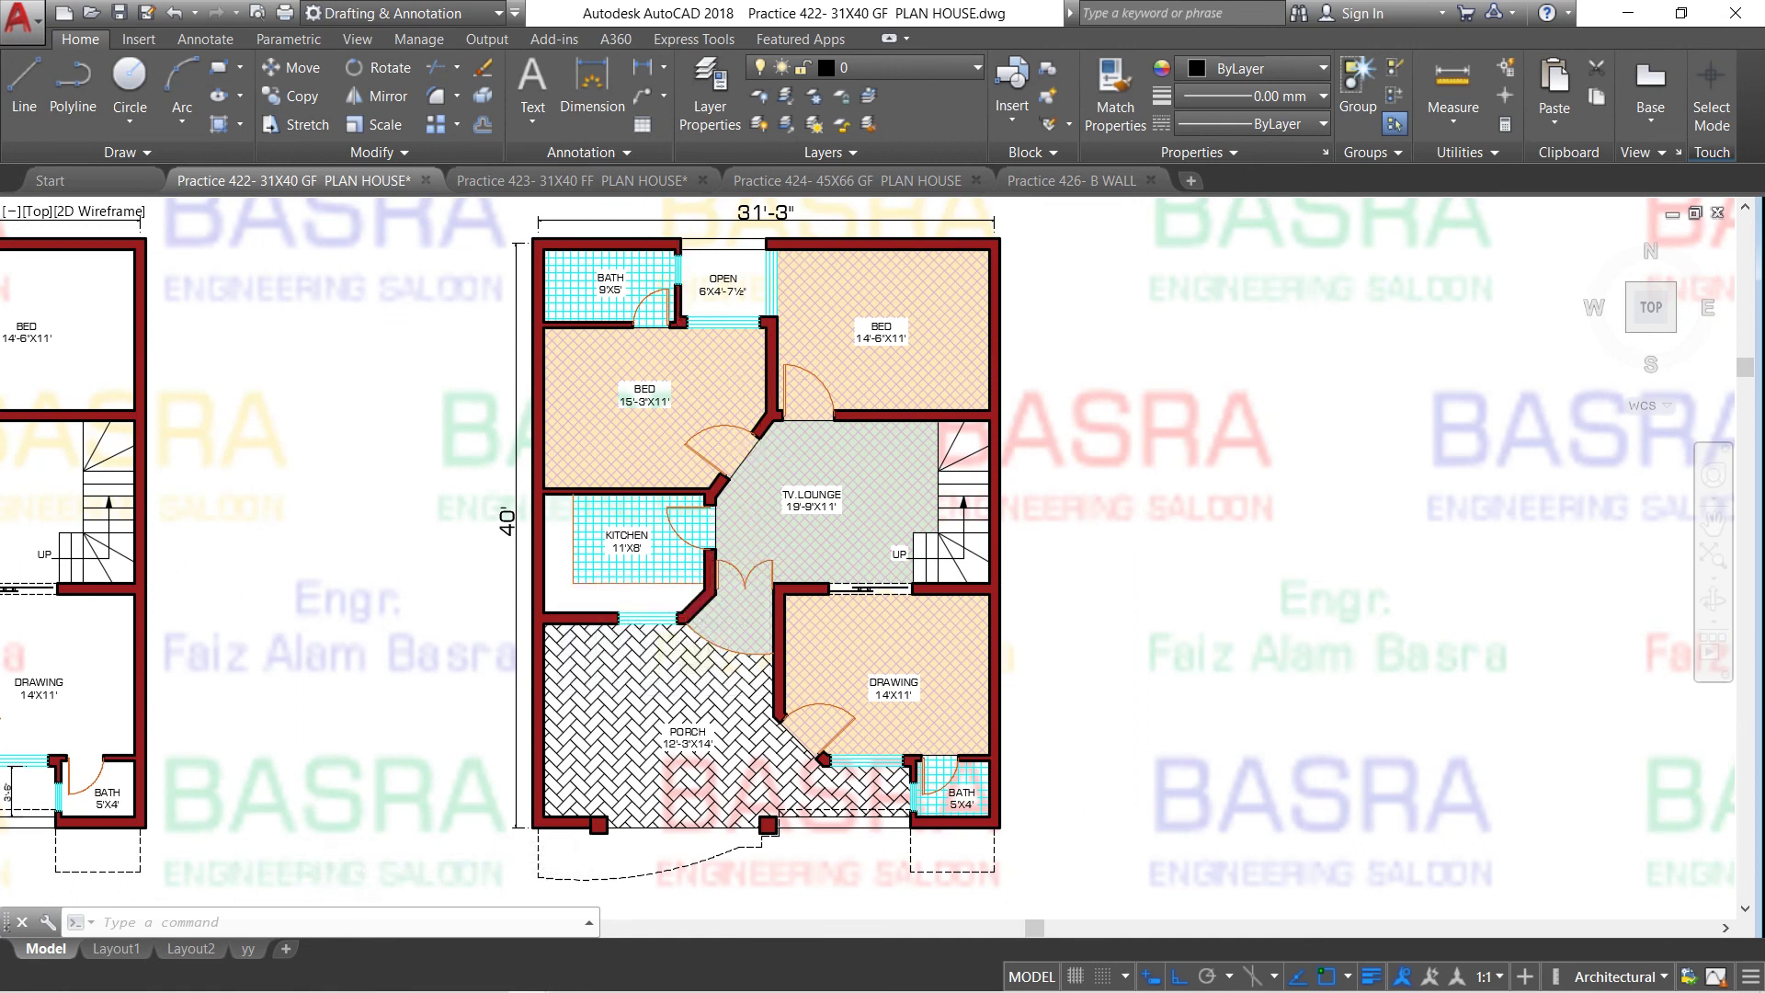
pyautogui.scroll(2, 639, 228)
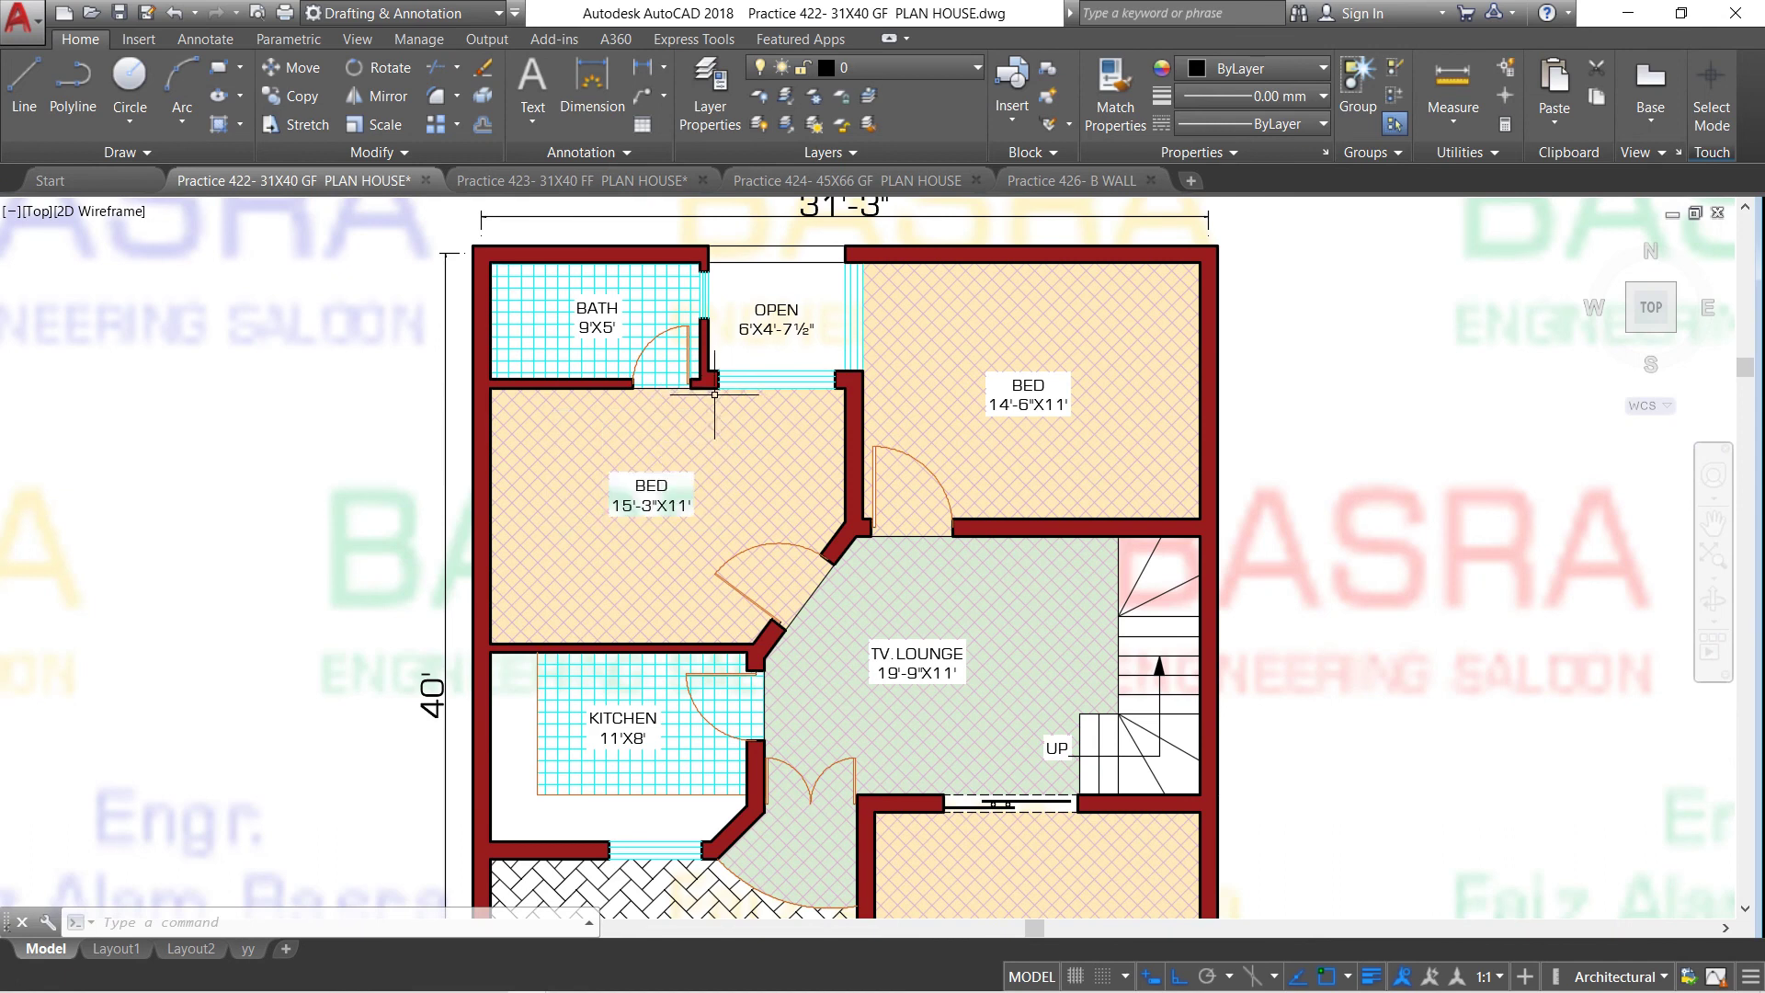
pyautogui.scroll(-2, 715, 394)
pyautogui.scroll(3, 633, 635)
pyautogui.scroll(1, 630, 656)
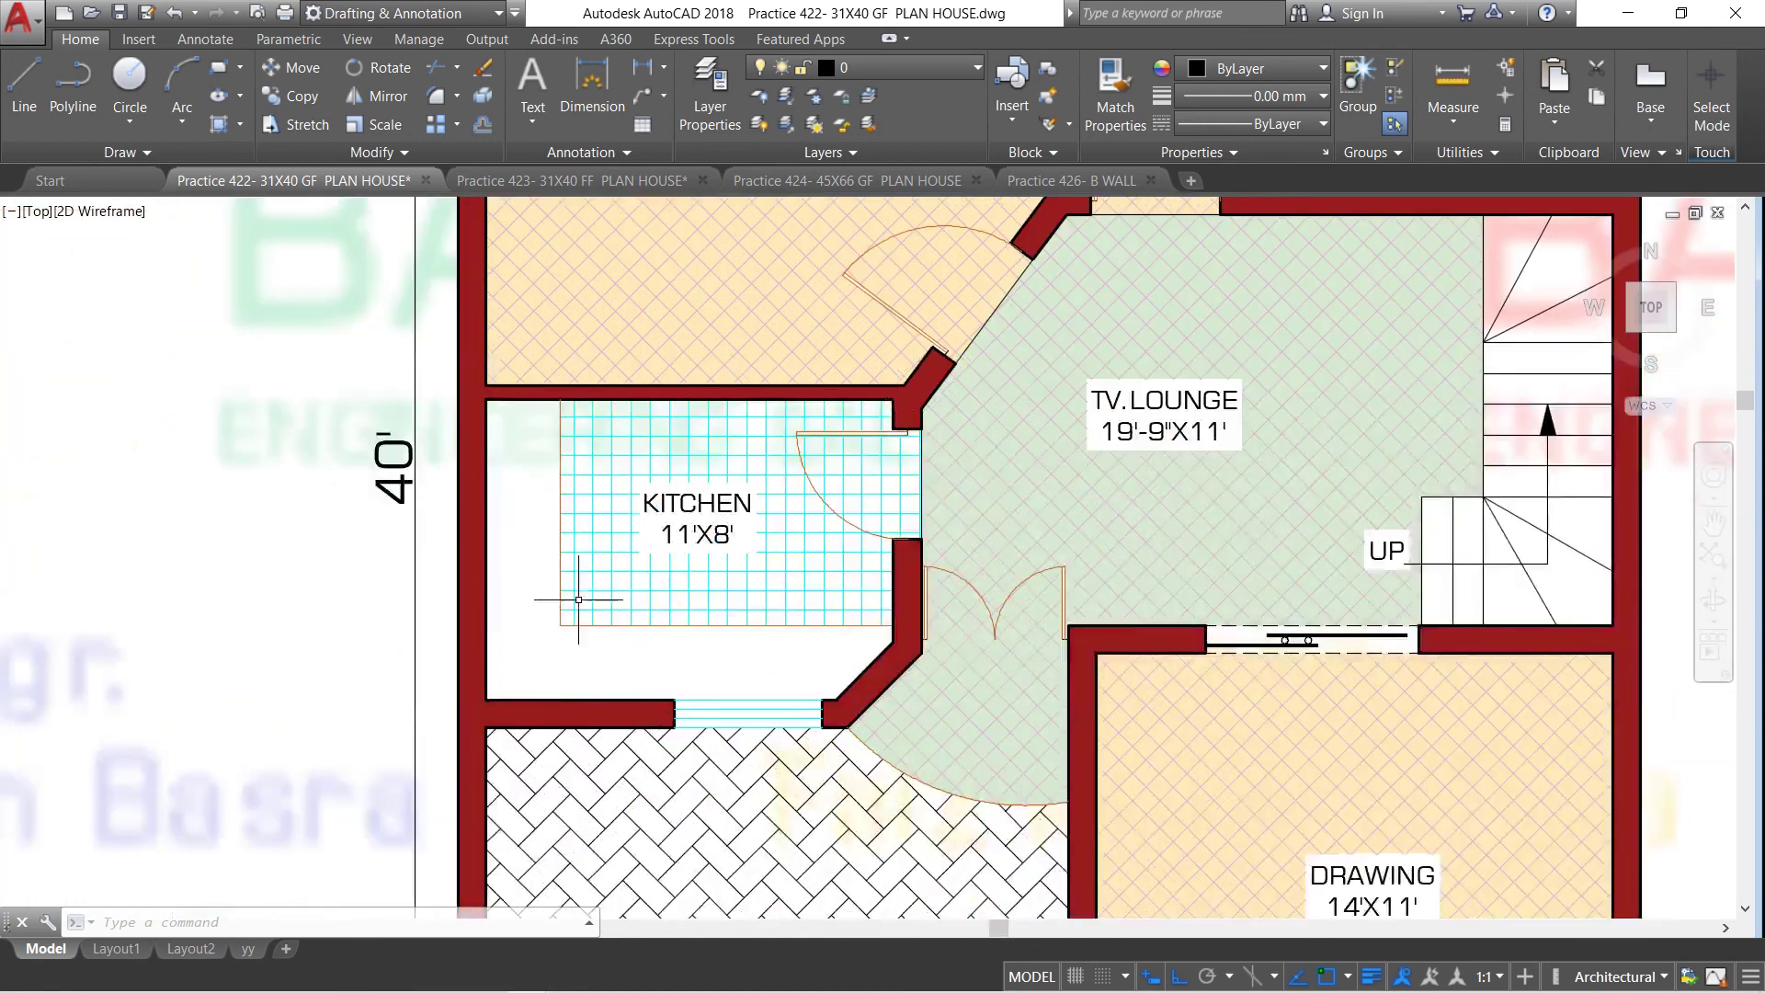
pyautogui.click(219, 124)
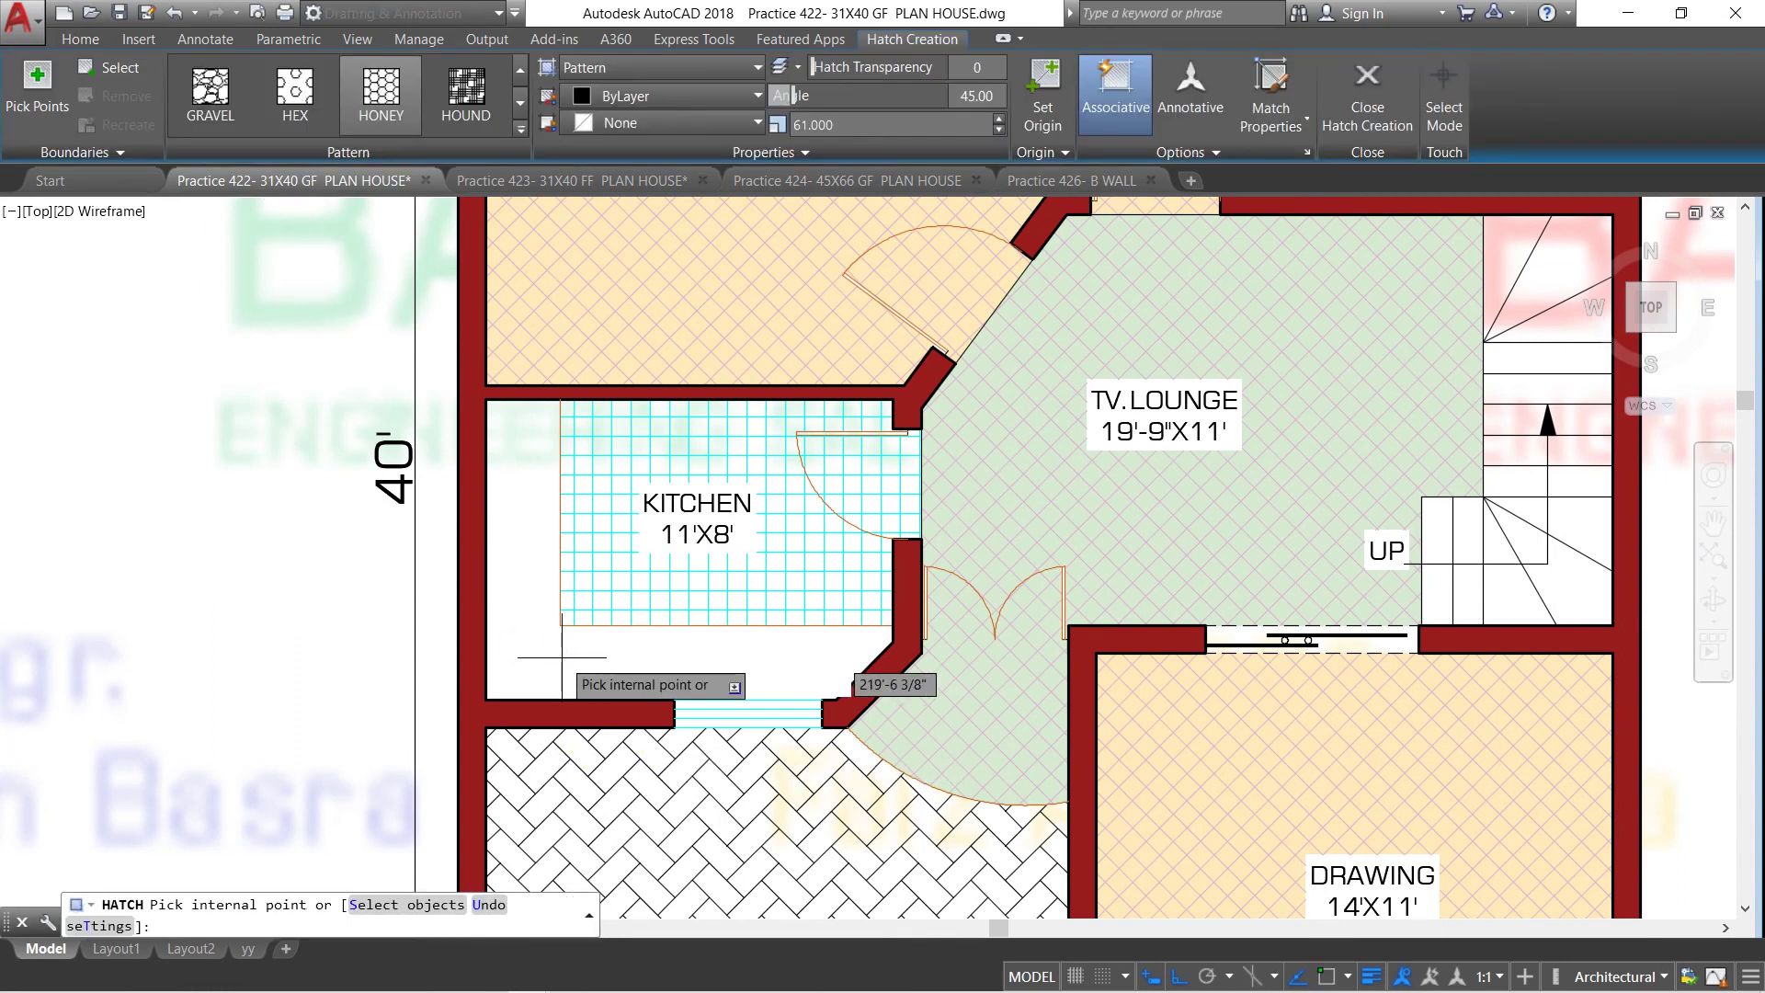
# Fill the kitchen's L-shaped counter with a SOLID hatch coloured pale pink 221,179,212
pyautogui.click(542, 646)
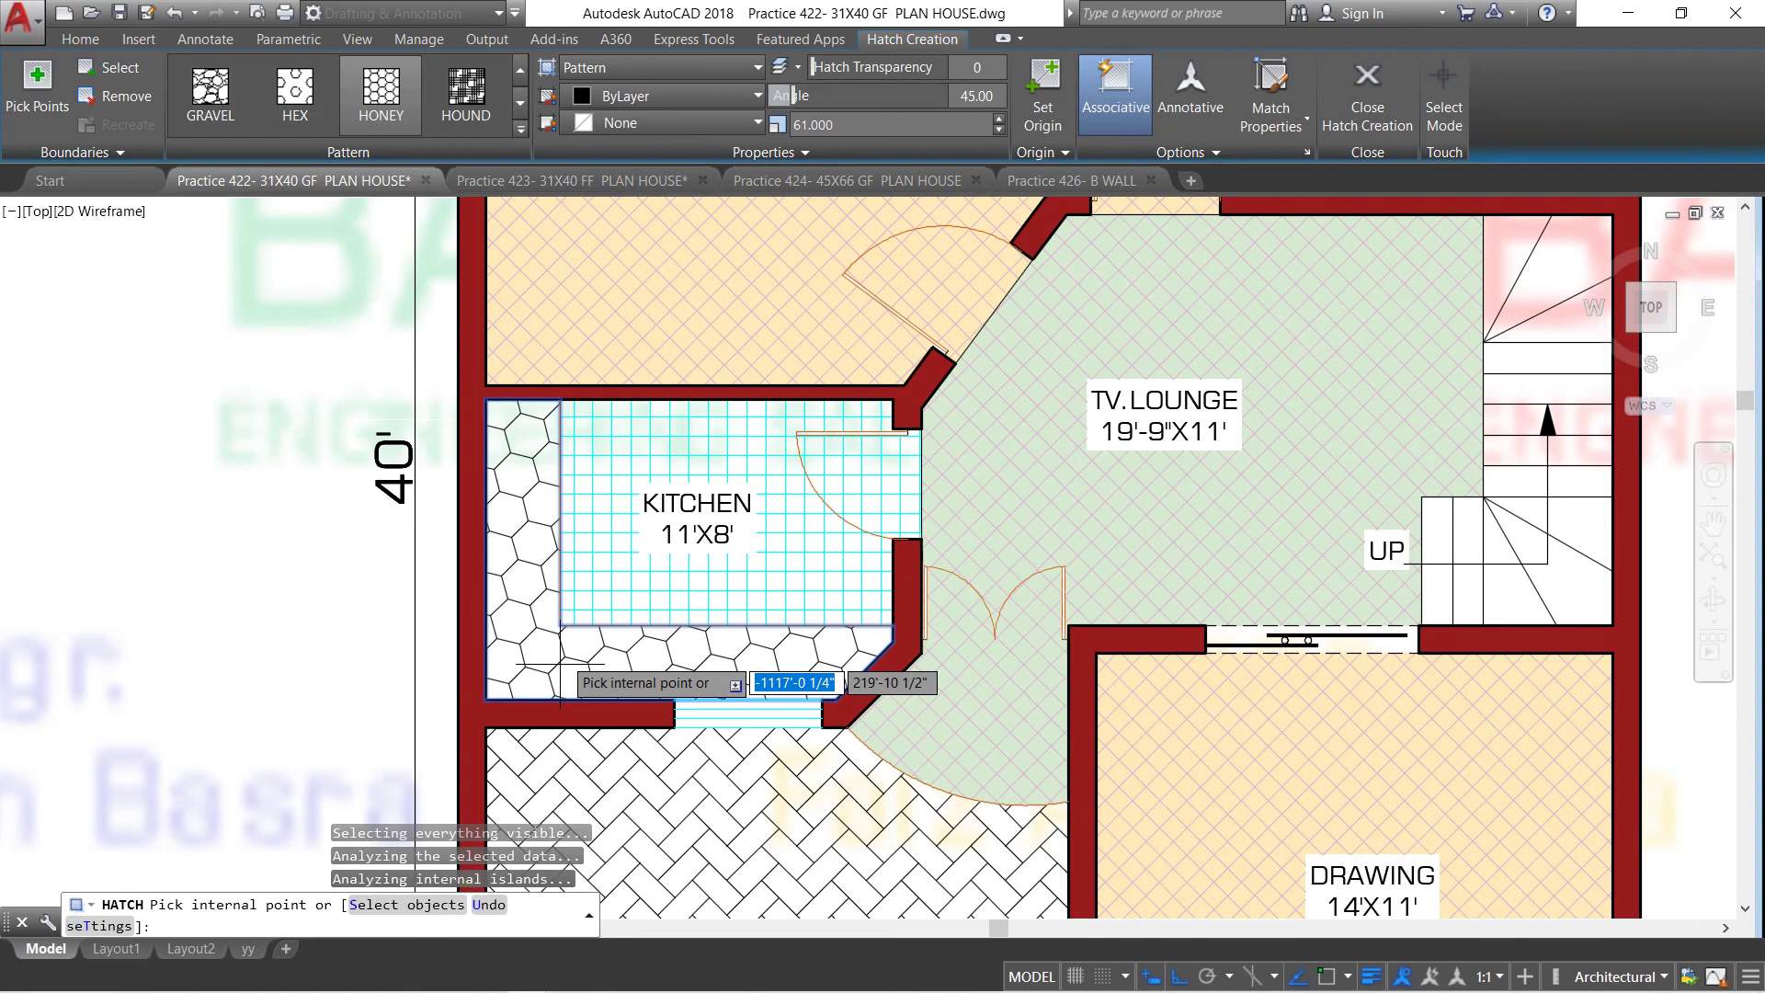
pyautogui.press('Return')
pyautogui.click(561, 664)
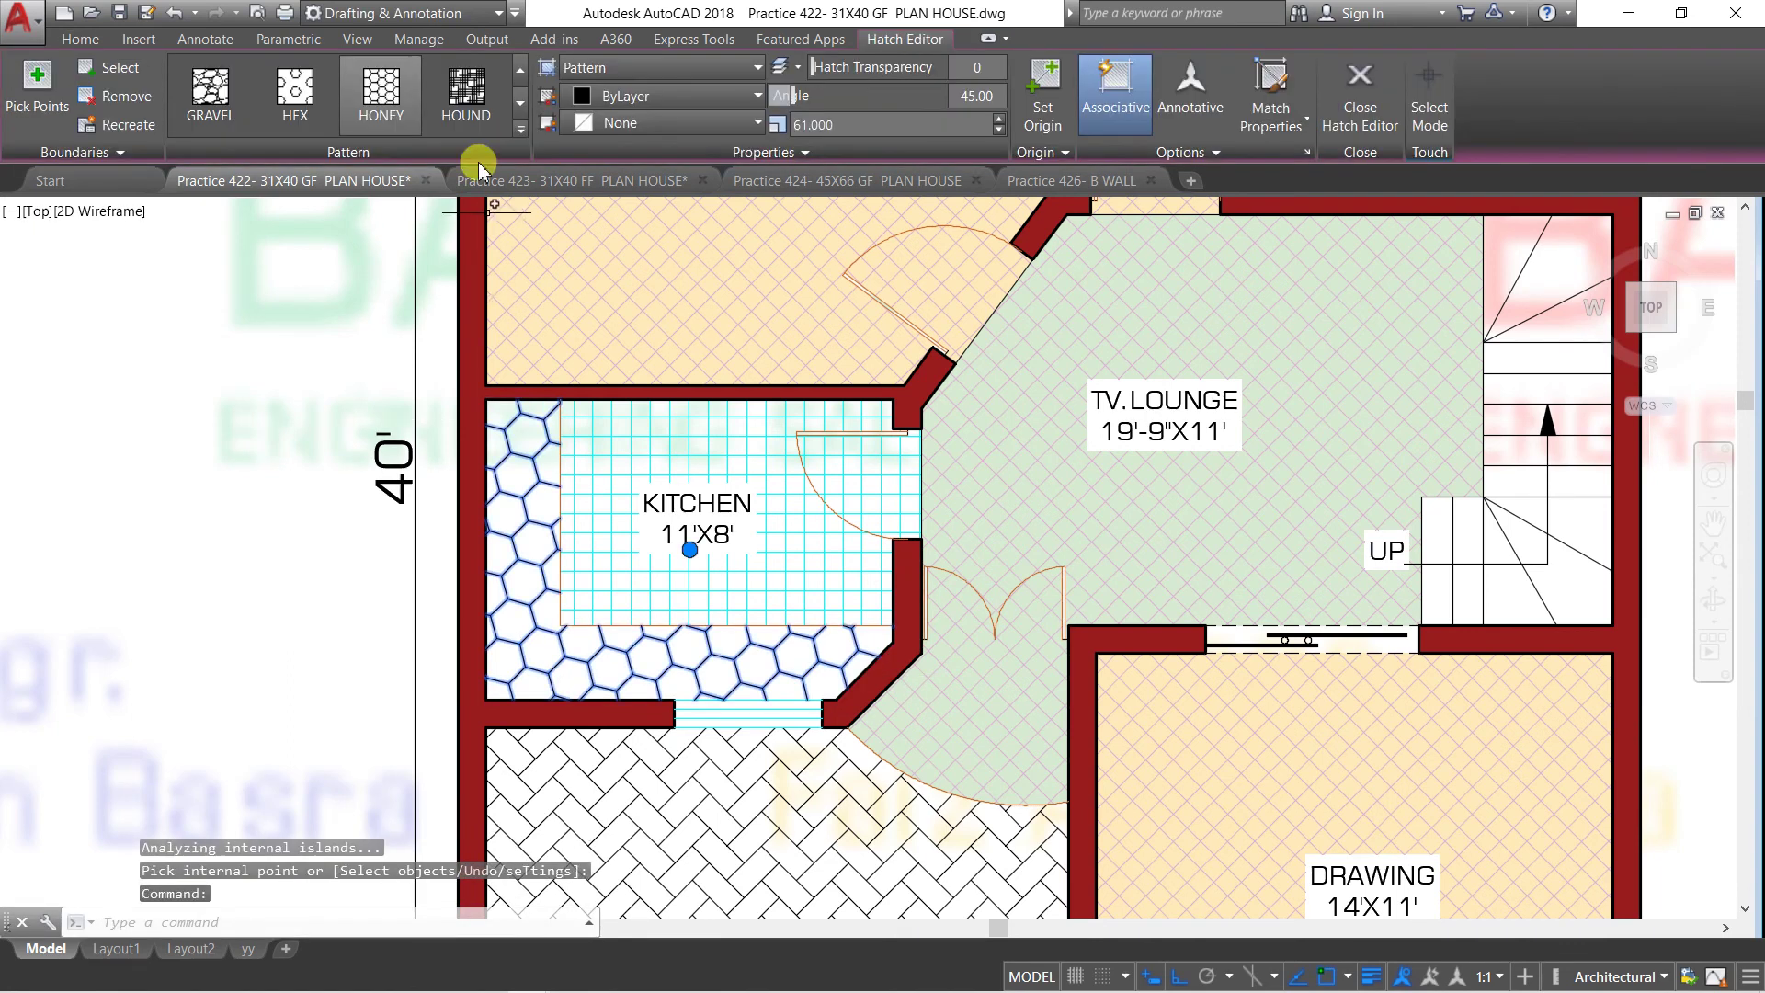
pyautogui.scroll(5, 382, 87)
pyautogui.scroll(4, 304, 87)
pyautogui.scroll(1, 323, 85)
pyautogui.click(216, 87)
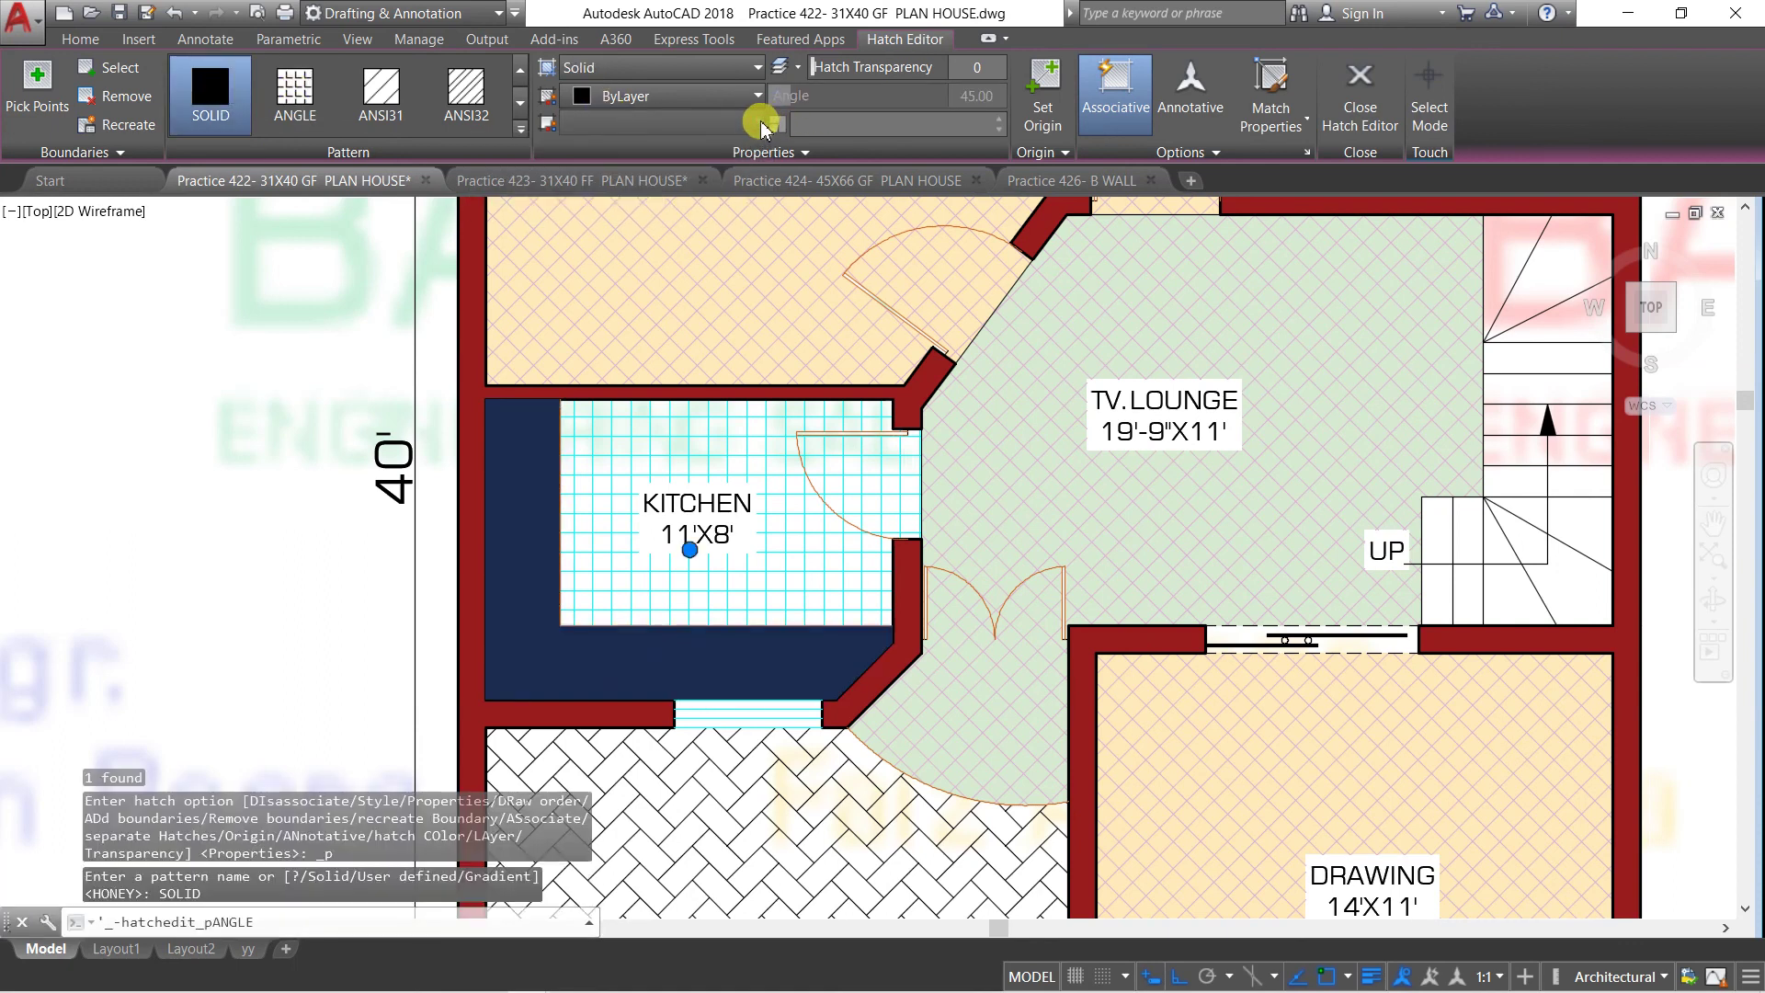
pyautogui.click(758, 96)
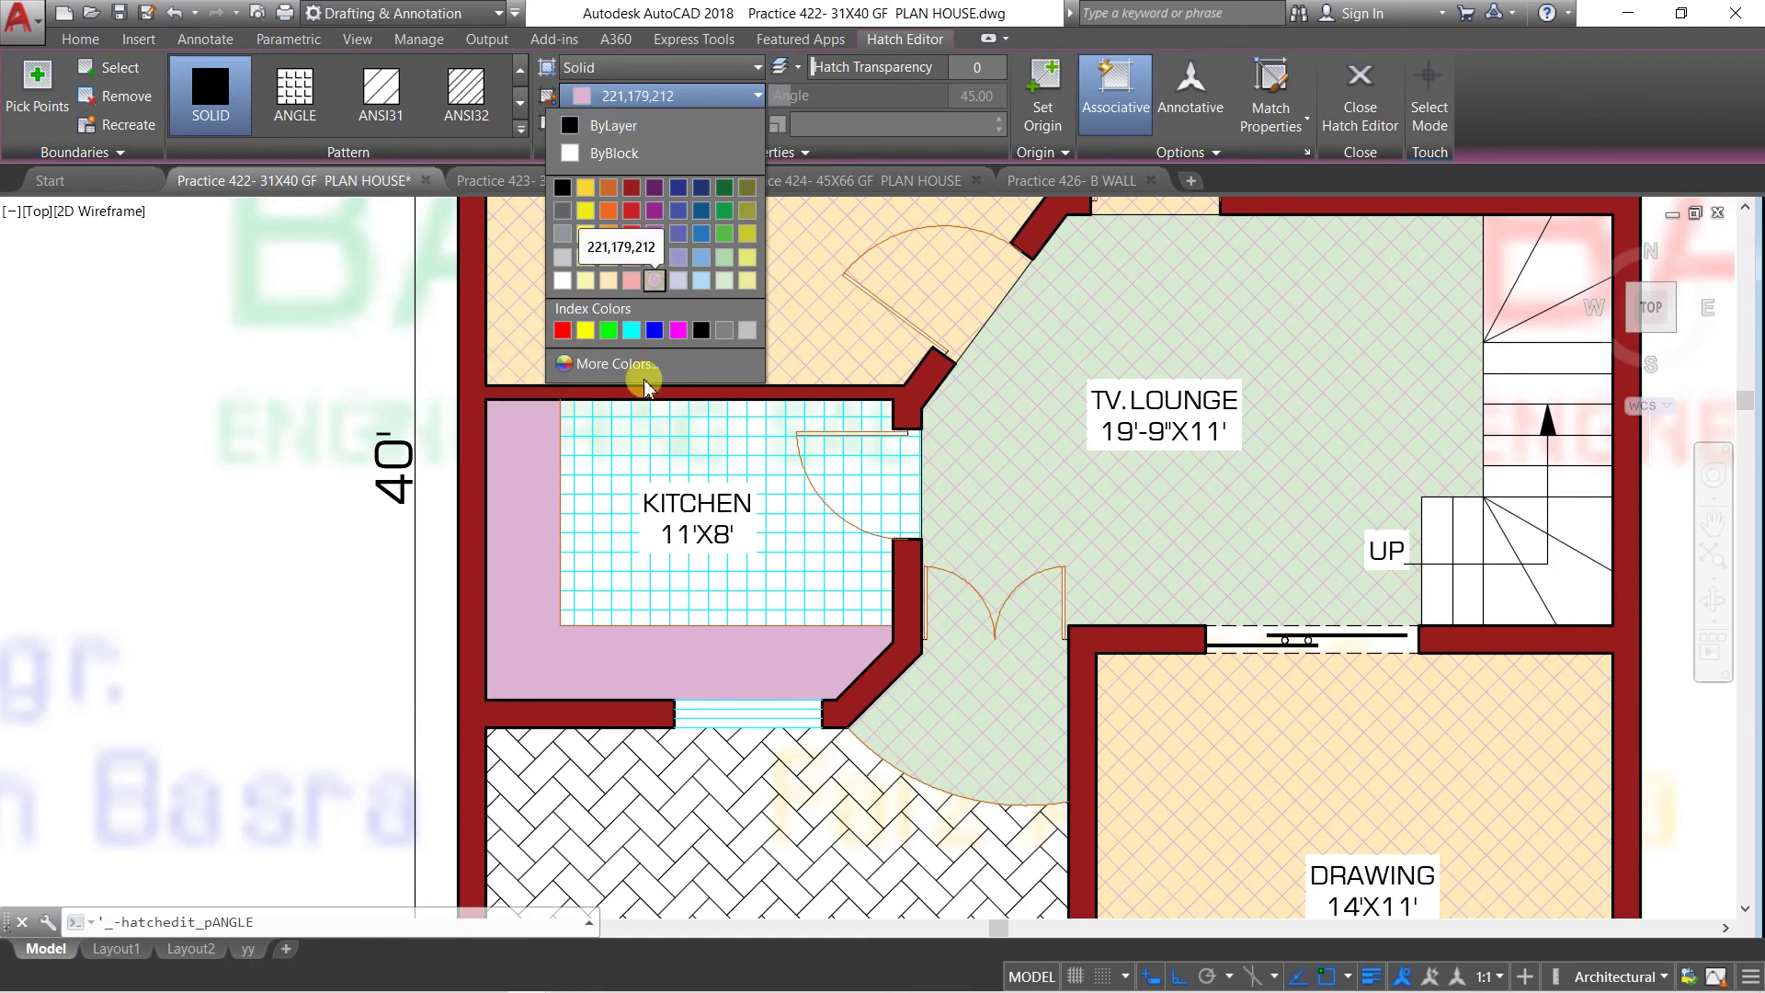
pyautogui.click(662, 282)
pyautogui.press('Escape')
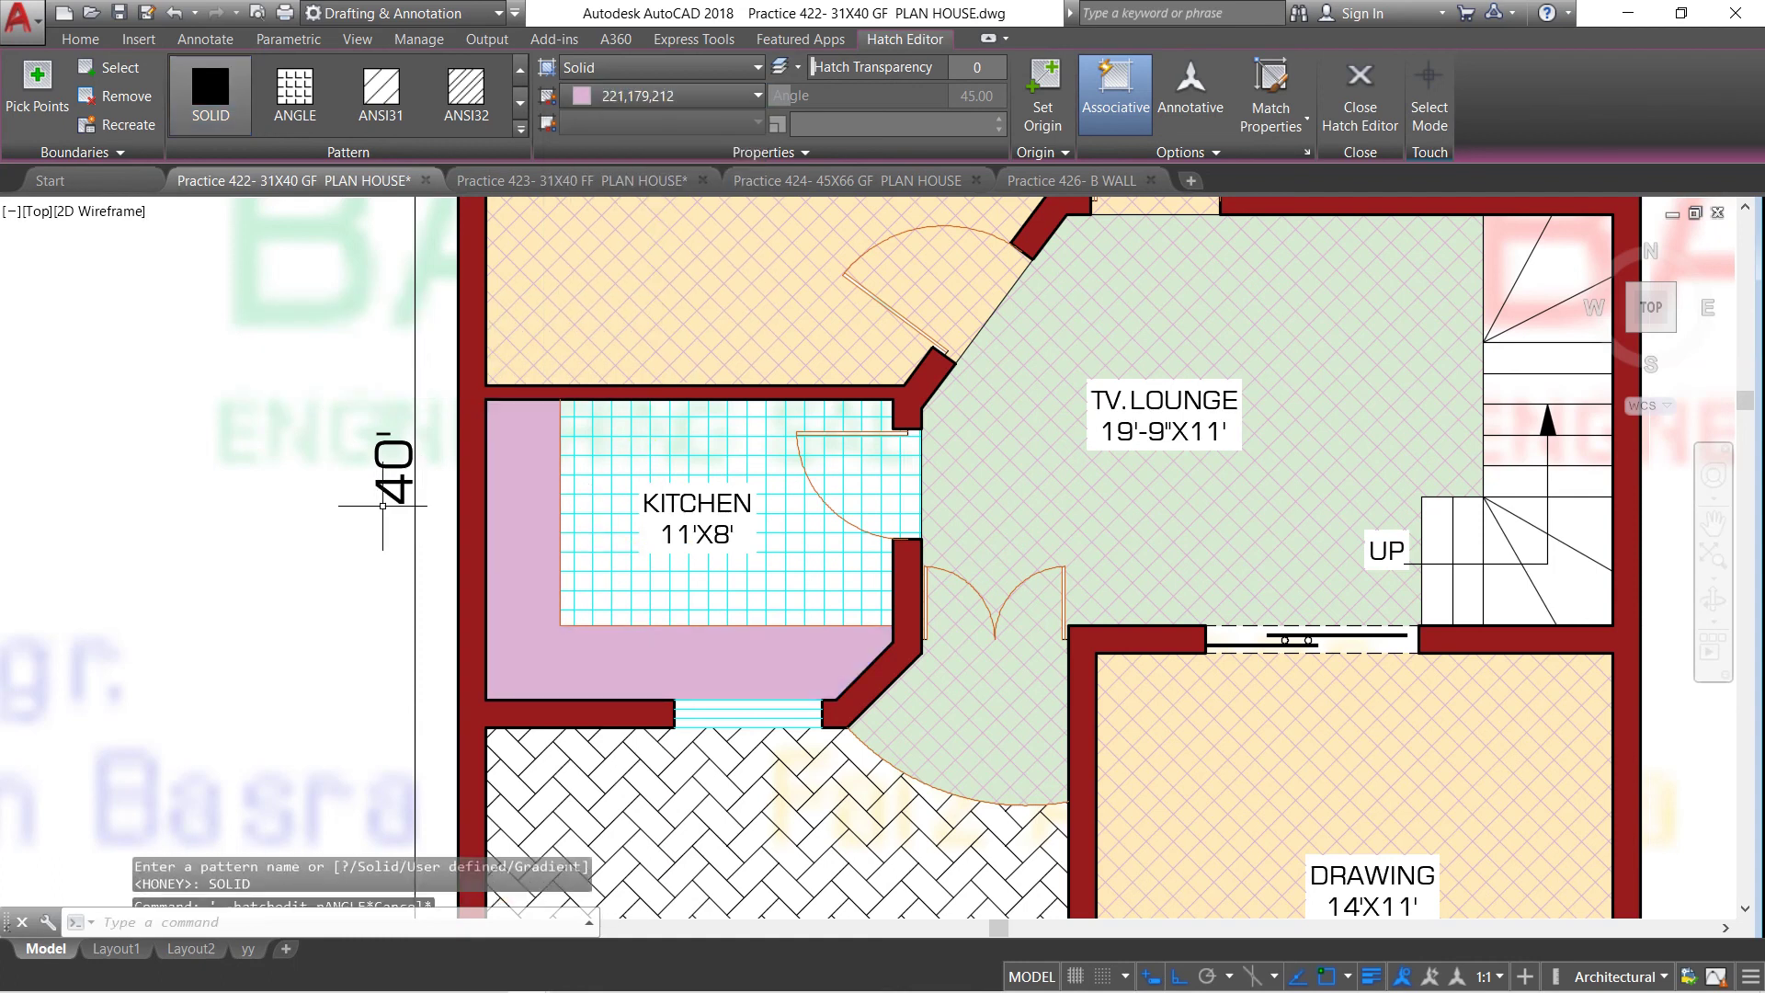
pyautogui.scroll(-2, 383, 505)
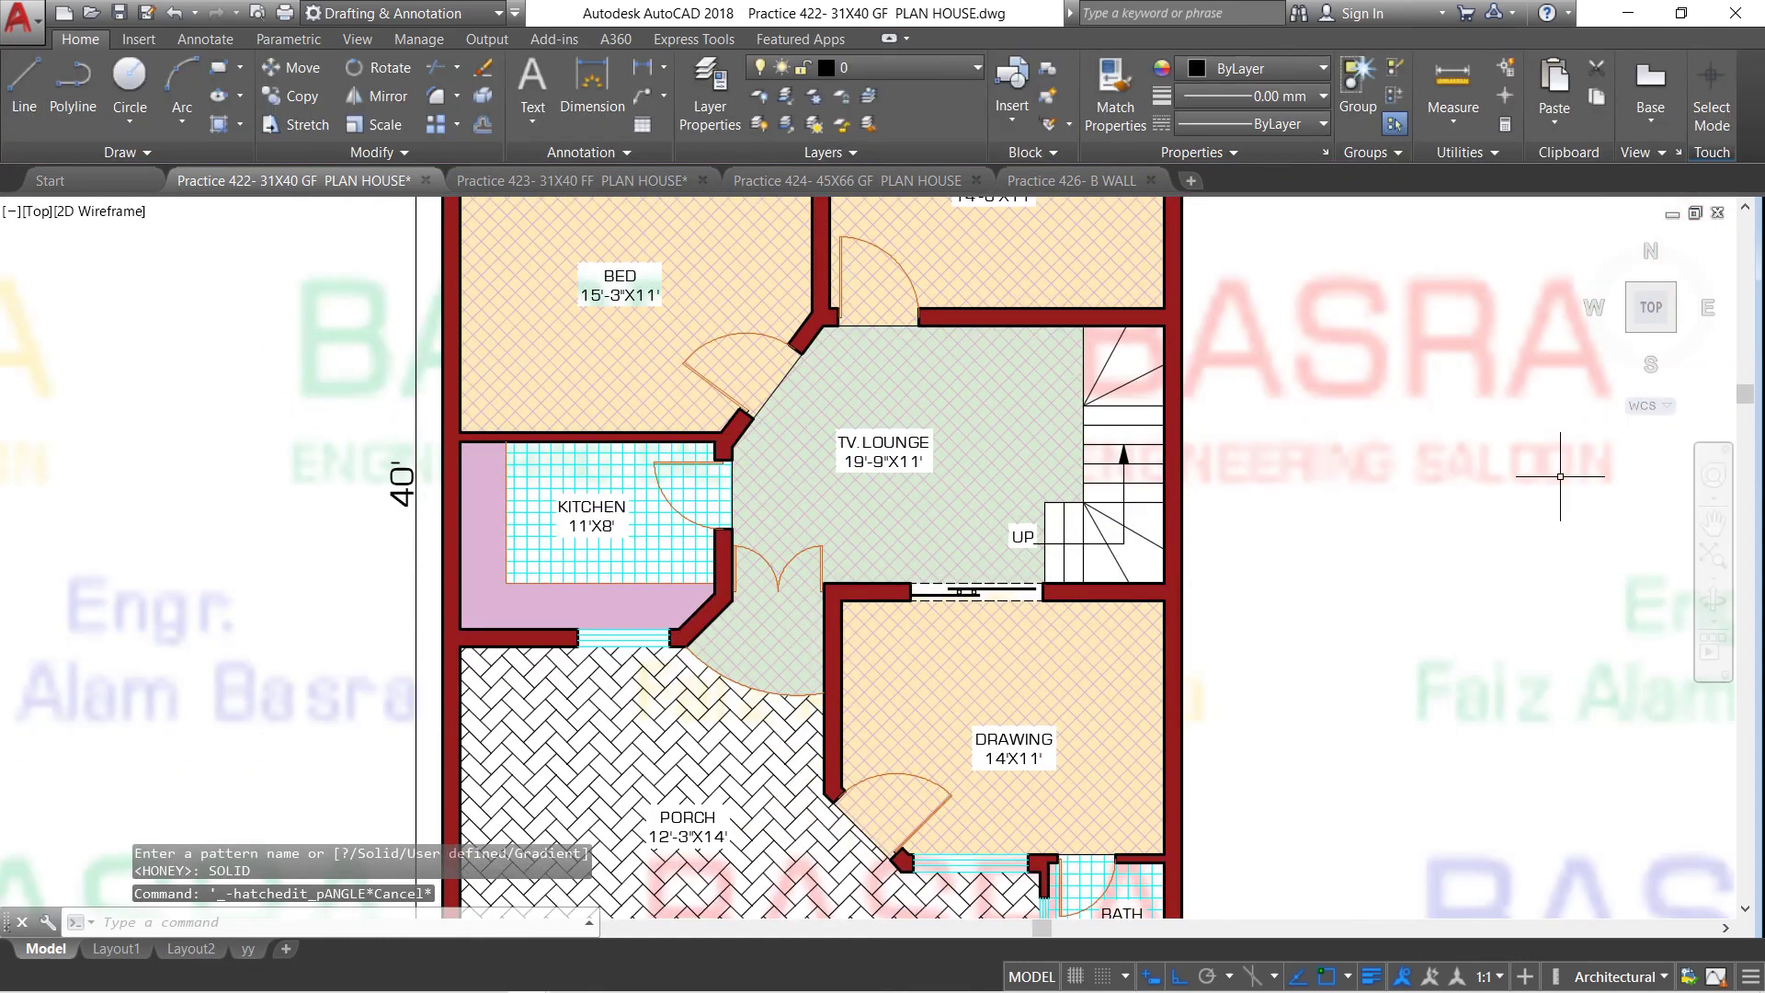
pyautogui.scroll(2, 1178, 443)
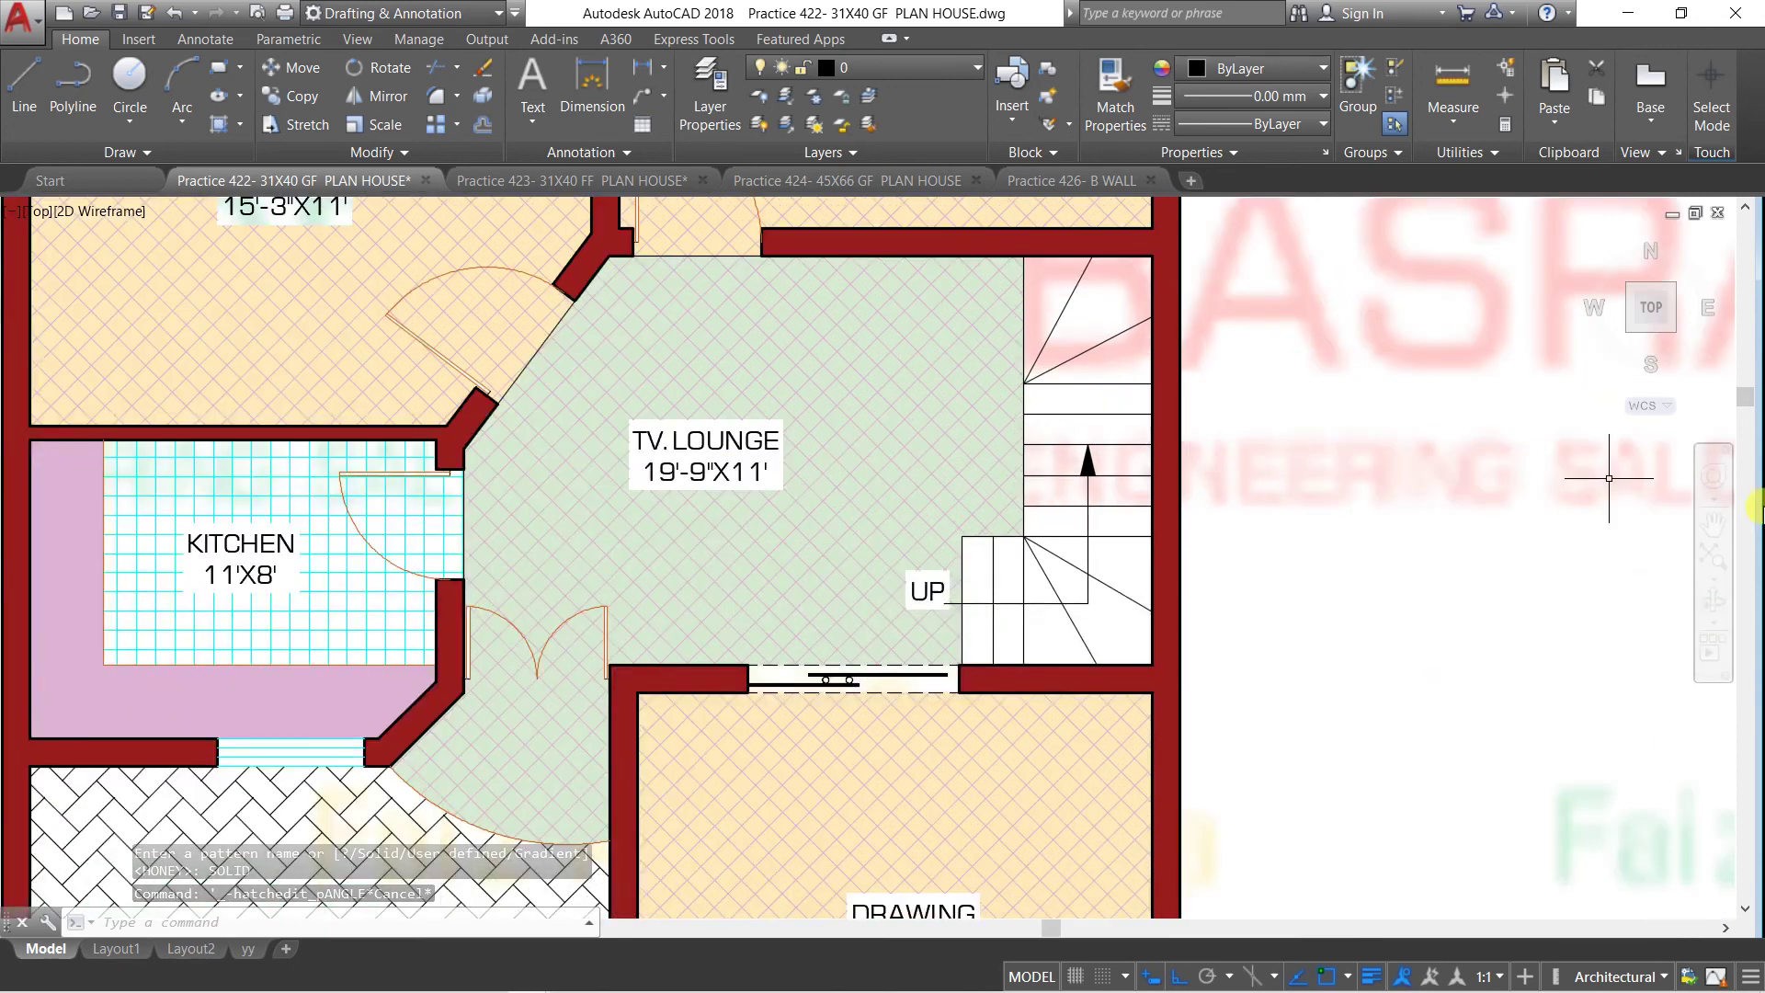
pyautogui.click(1714, 541)
pyautogui.scroll(-3, 1026, 512)
pyautogui.moveTo(706, 524); pyautogui.dragTo(856, 544)
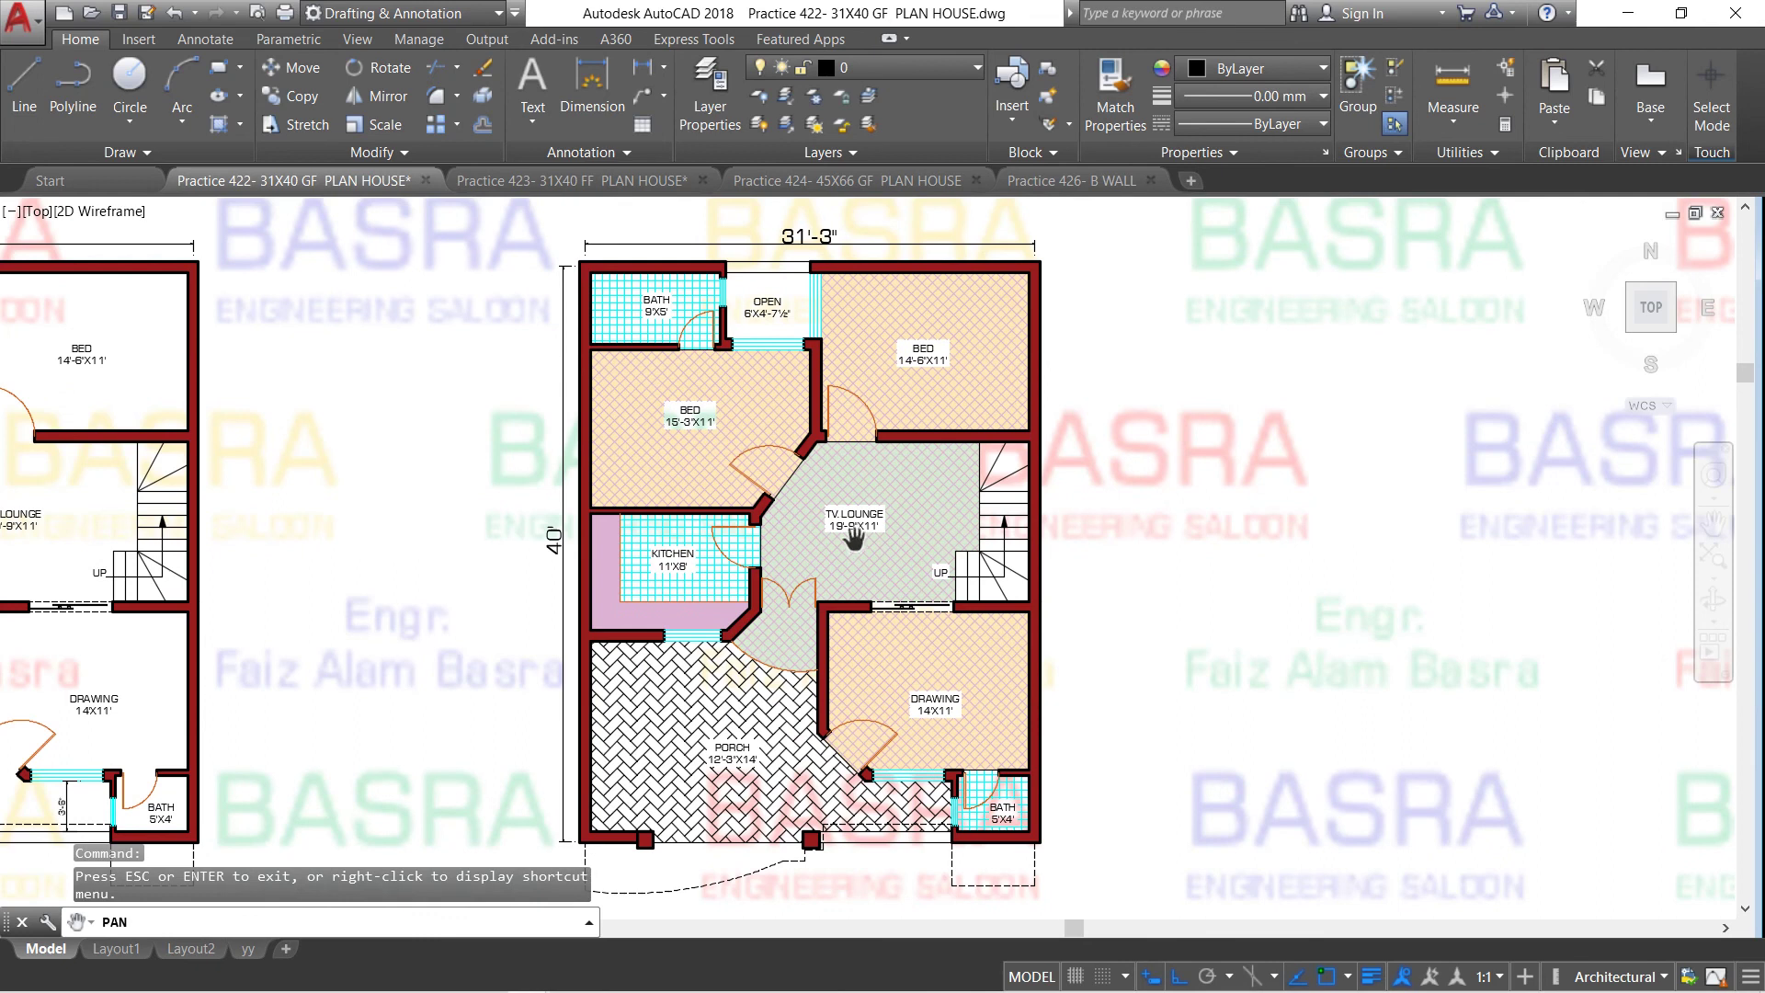
pyautogui.scroll(2, 777, 720)
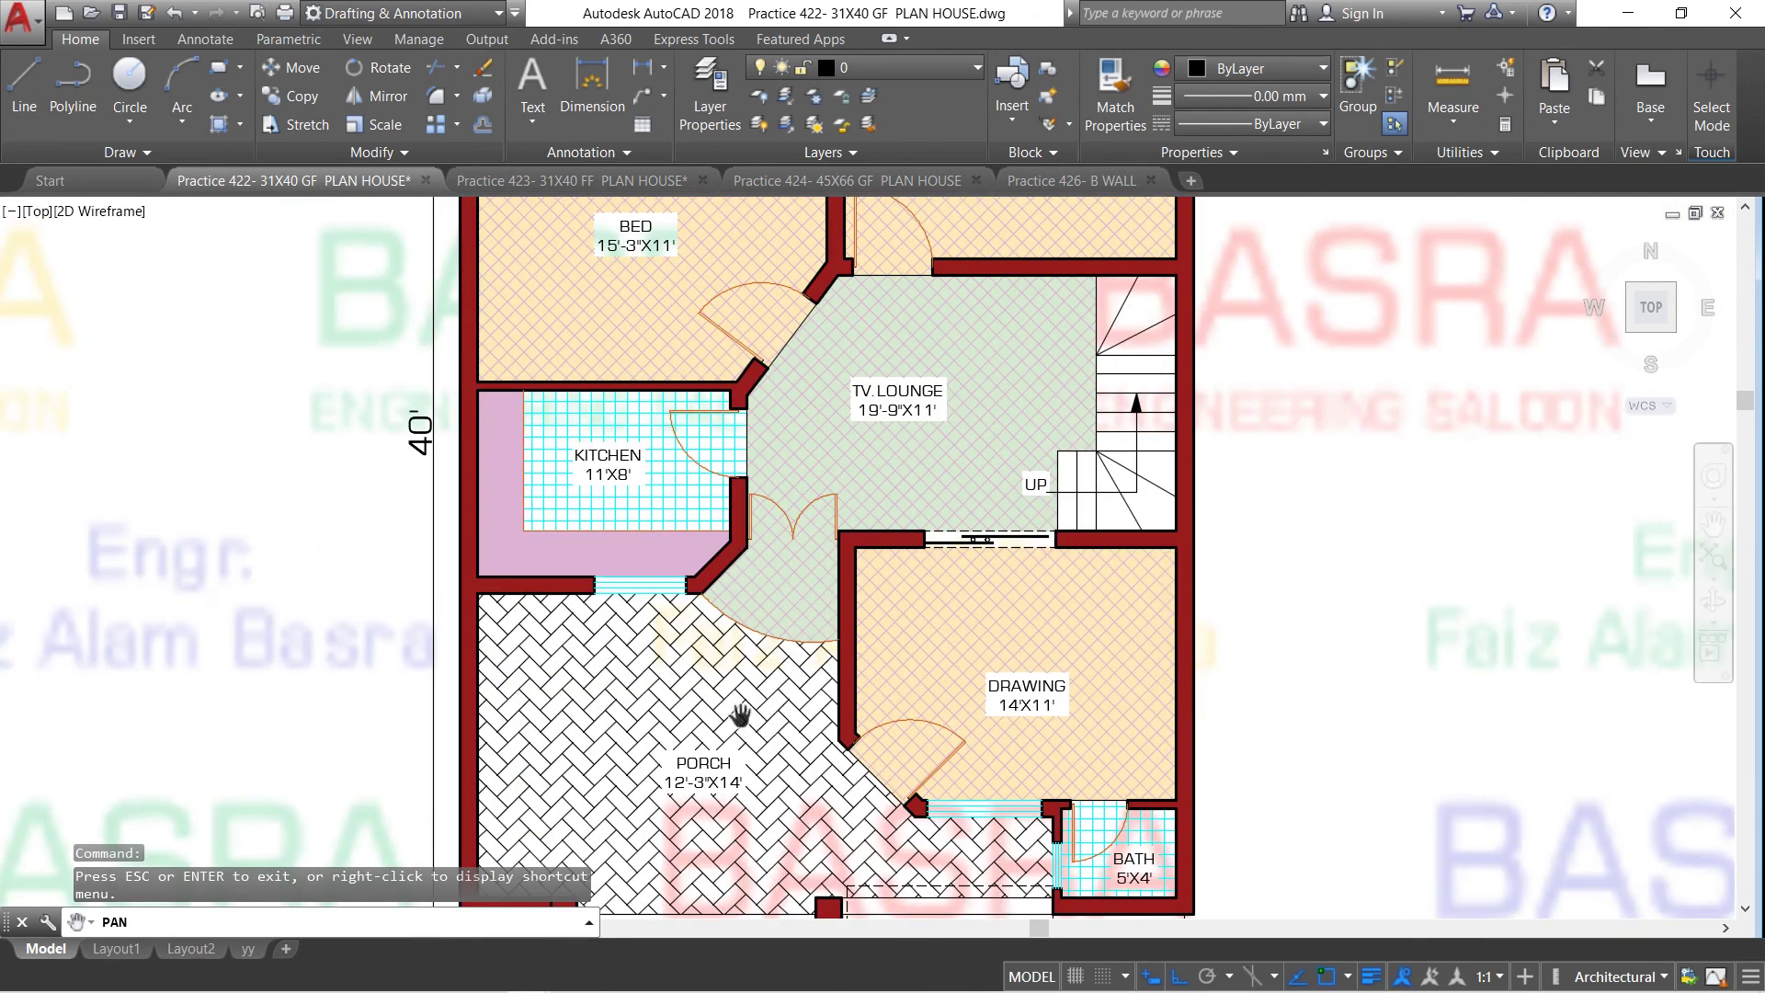
pyautogui.scroll(-2, 915, 543)
pyautogui.scroll(-2, 915, 542)
pyautogui.scroll(-1, 915, 538)
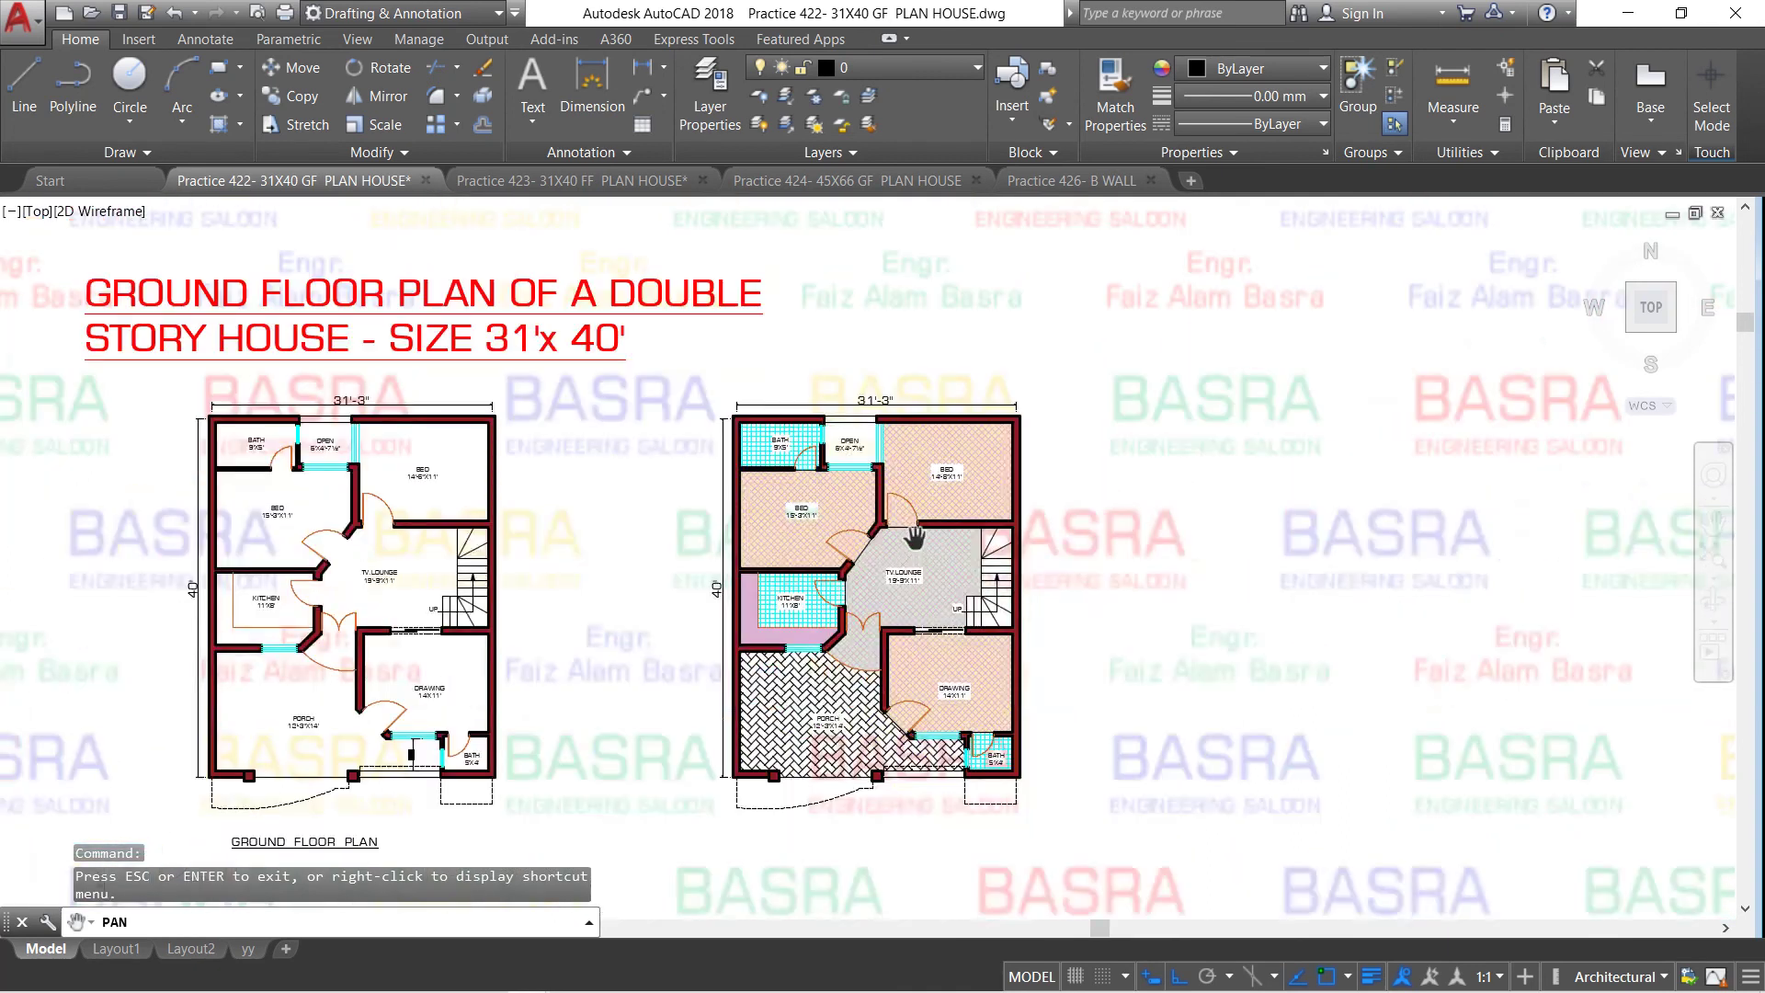
pyautogui.scroll(2, 878, 564)
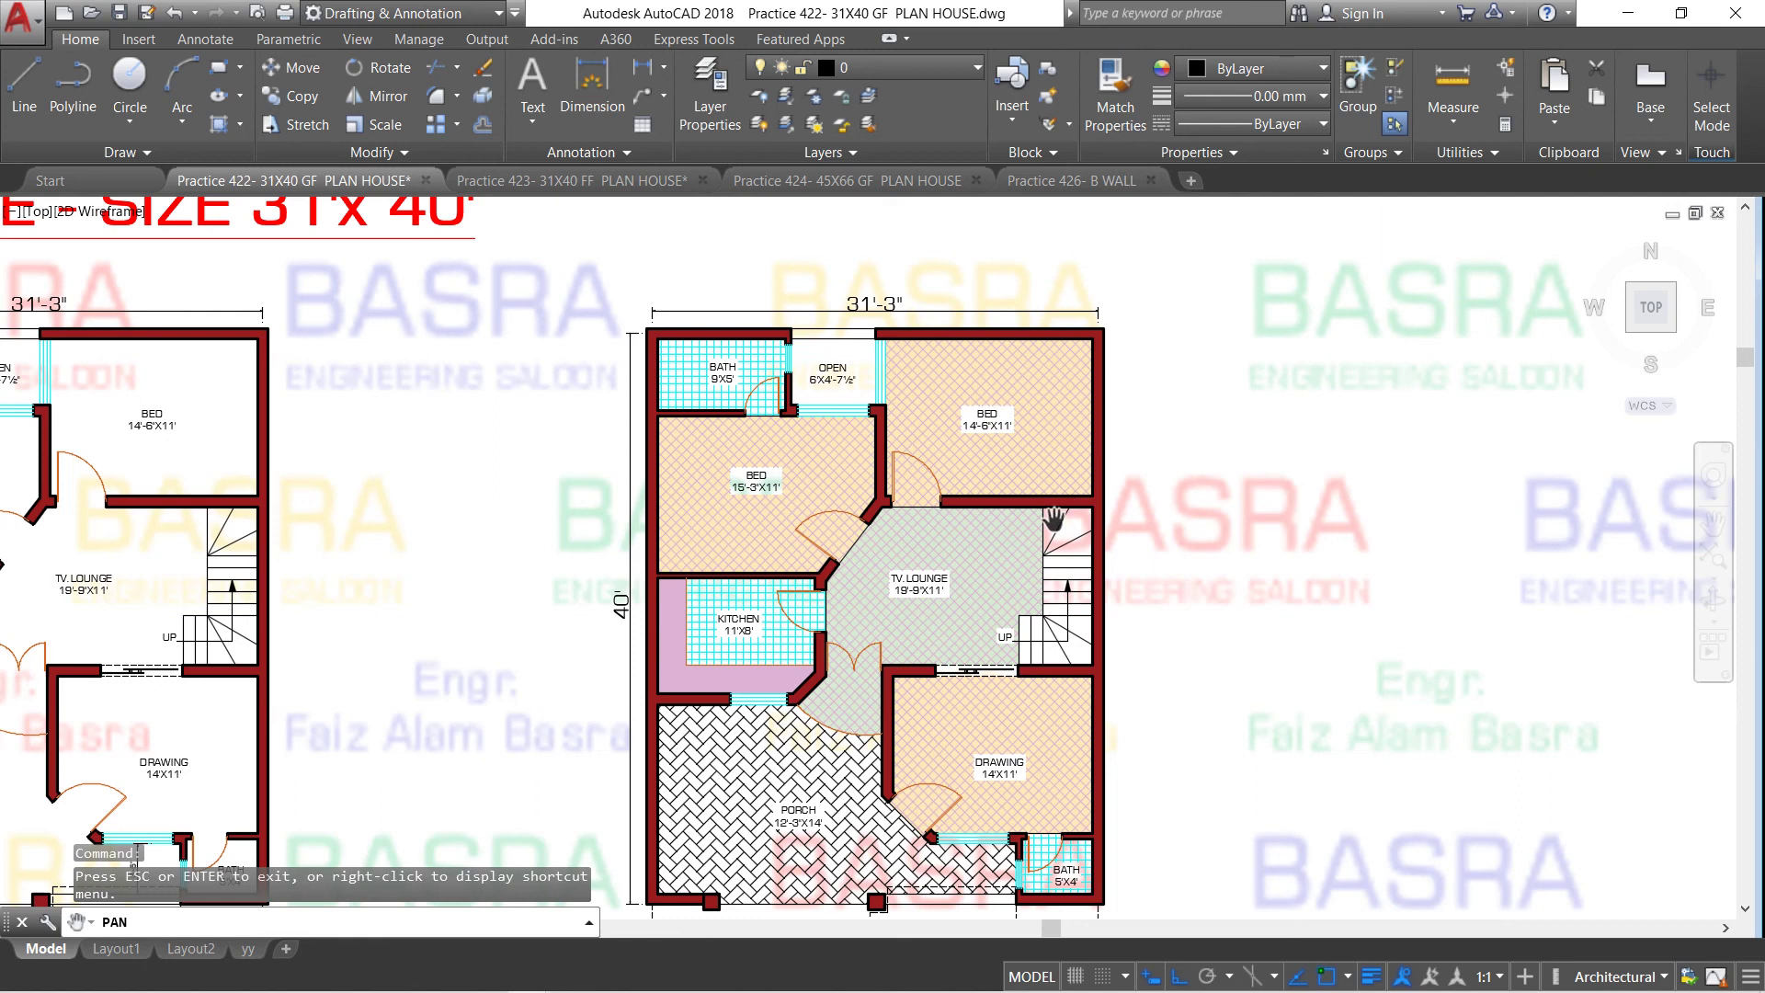
pyautogui.scroll(-2, 1054, 520)
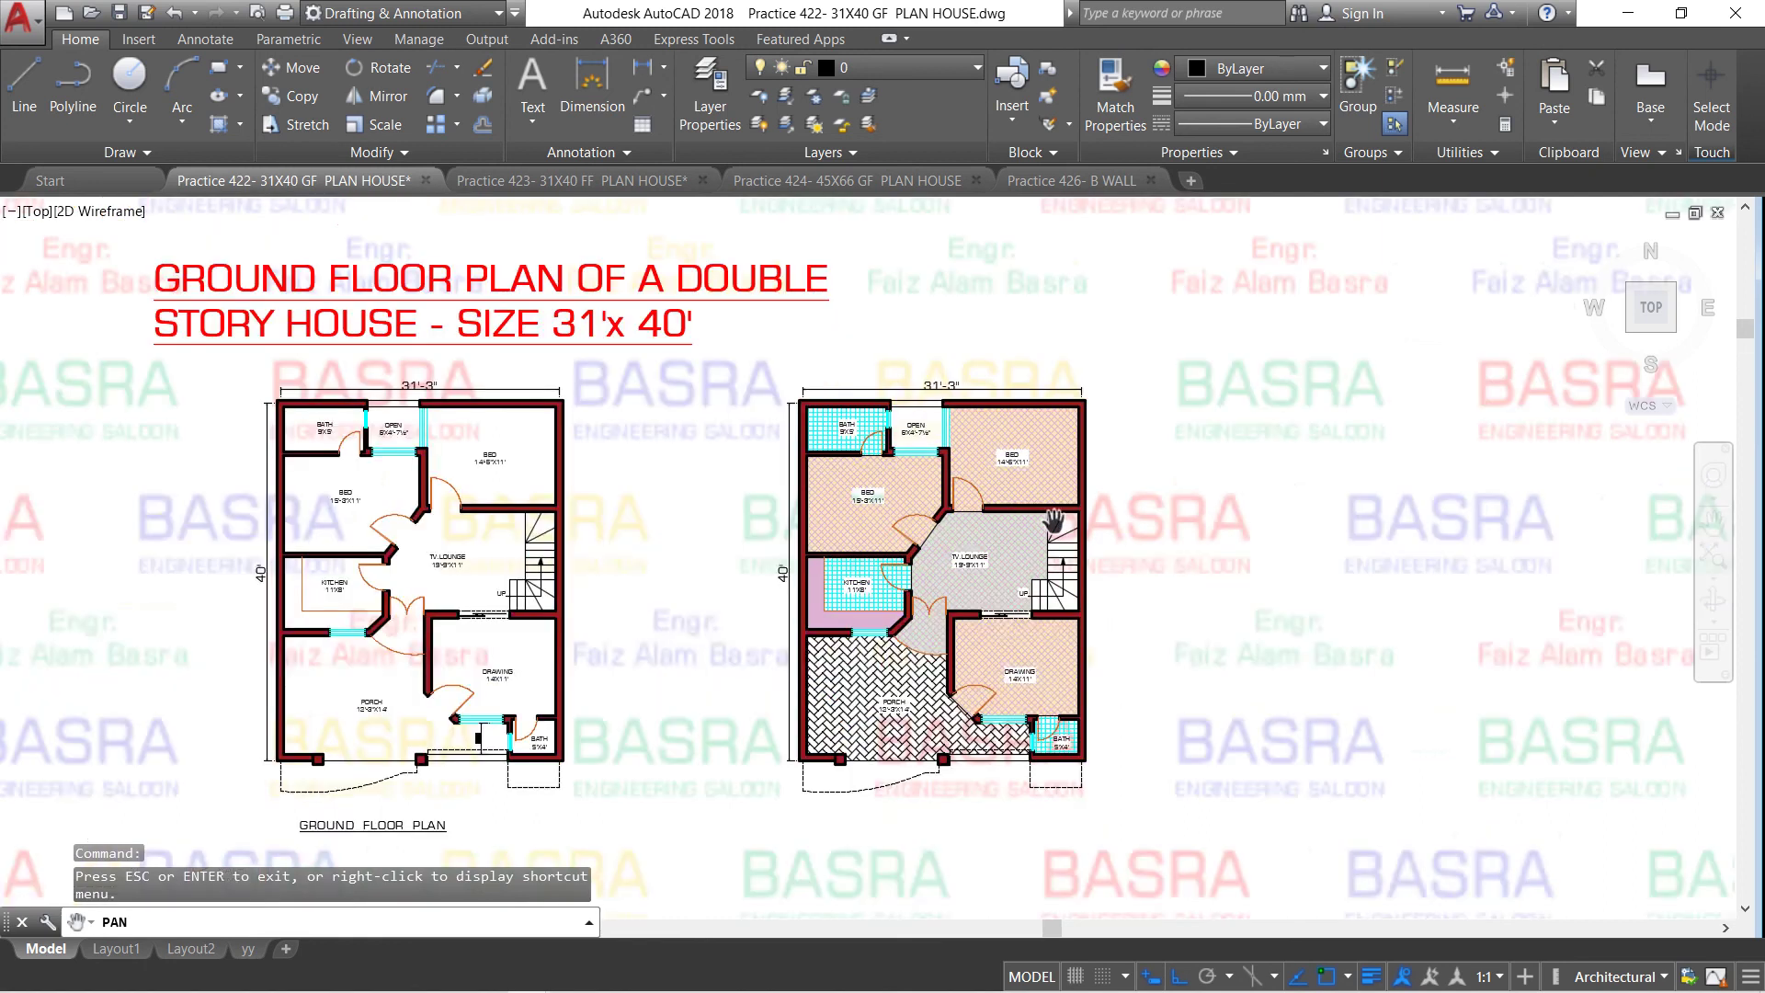